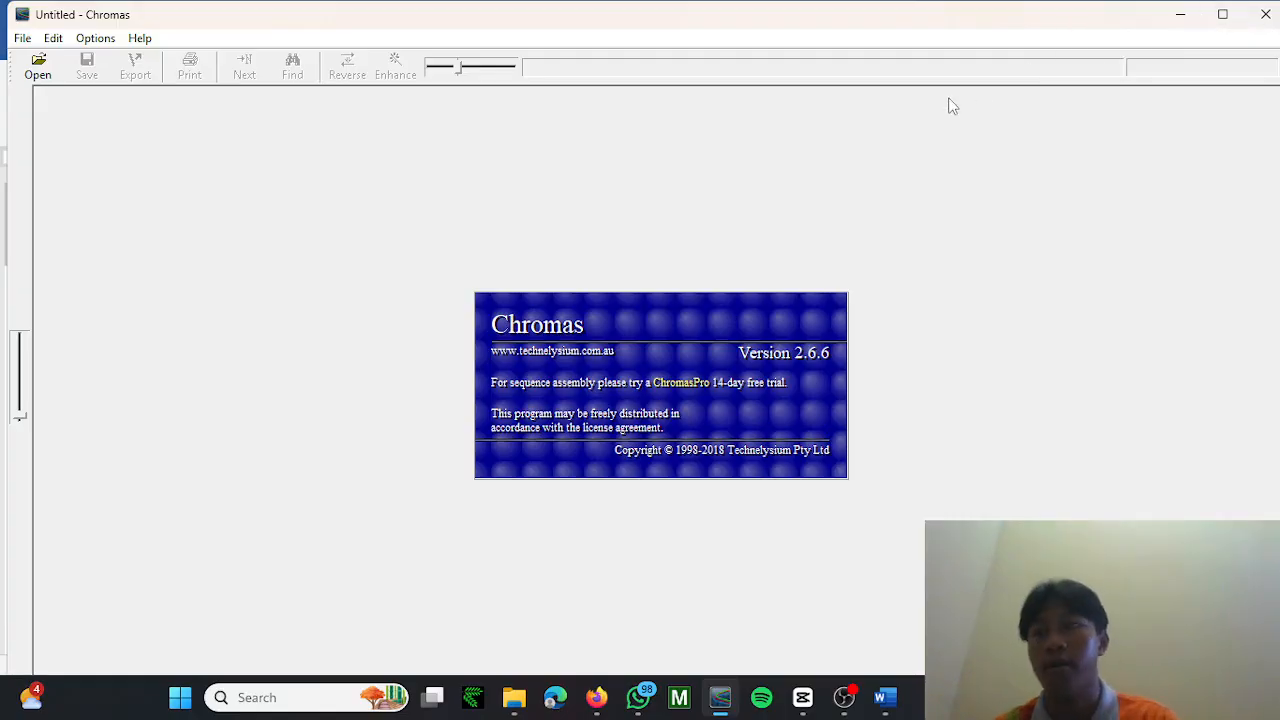
# Maximize the Chromas window and look at the F2 and R2 sequences in the Word document.
pyautogui.click(1230, 12)
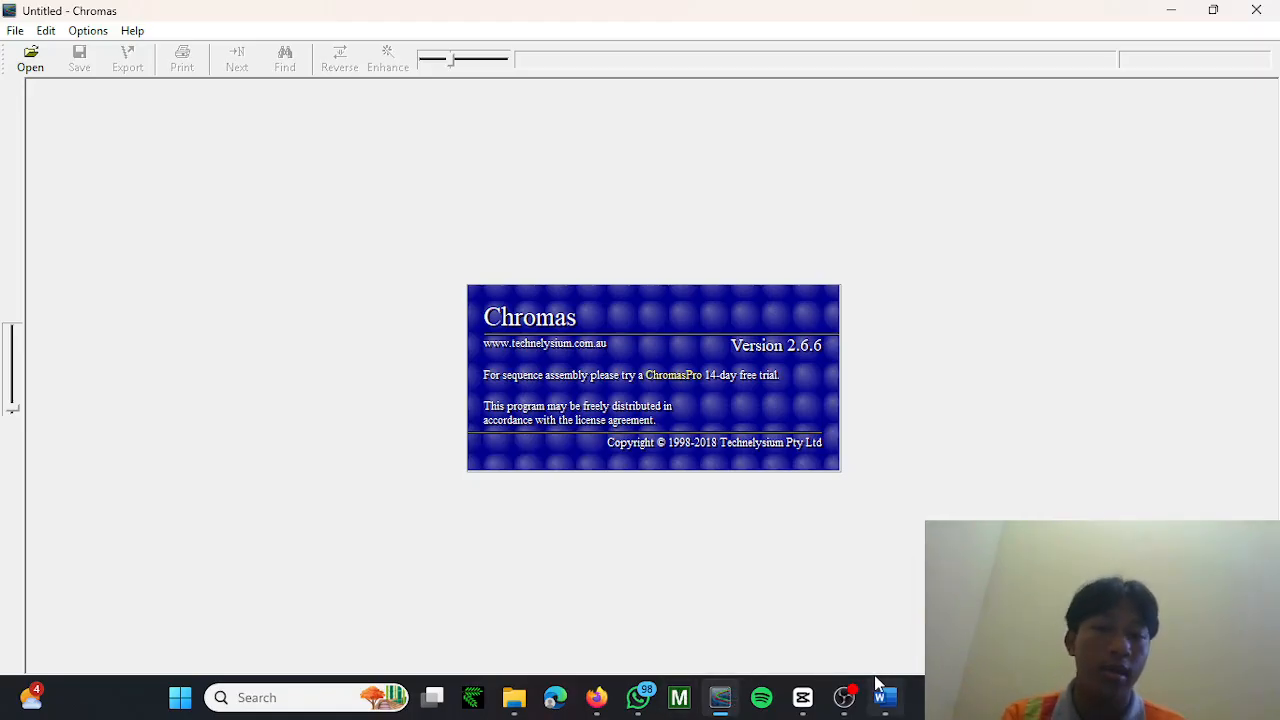
pyautogui.moveTo(876, 684)
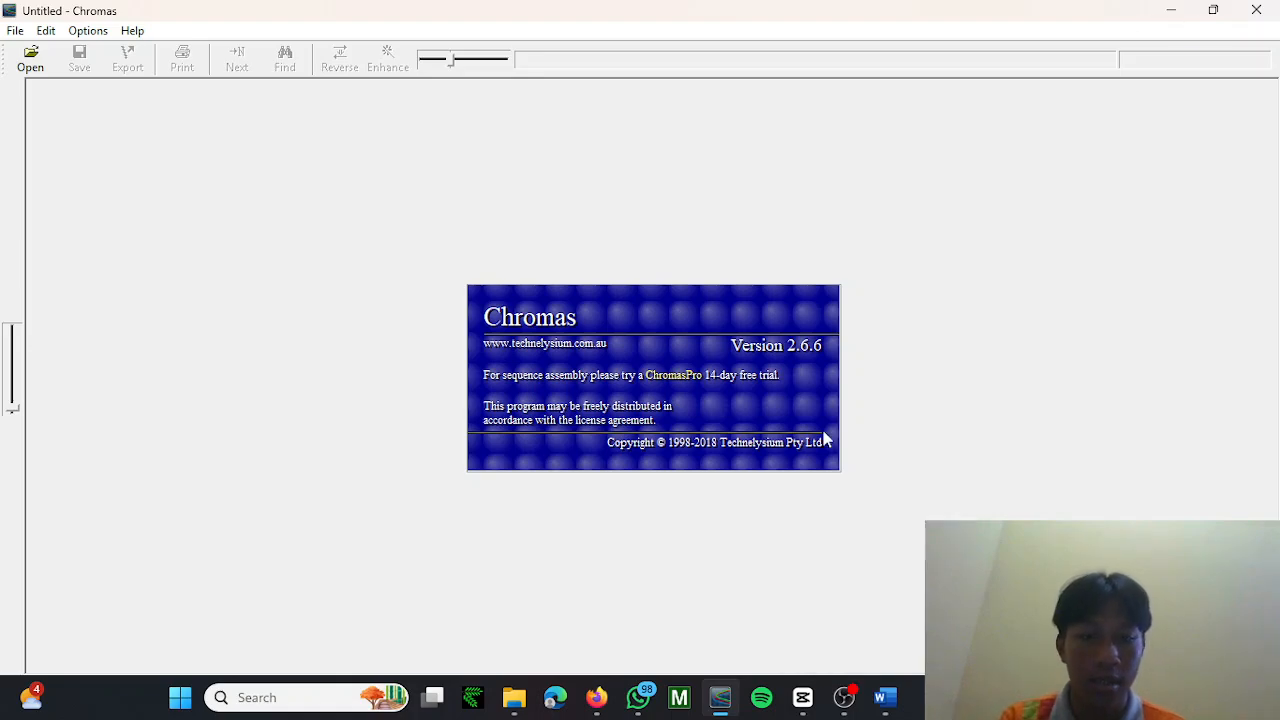
pyautogui.click(722, 714)
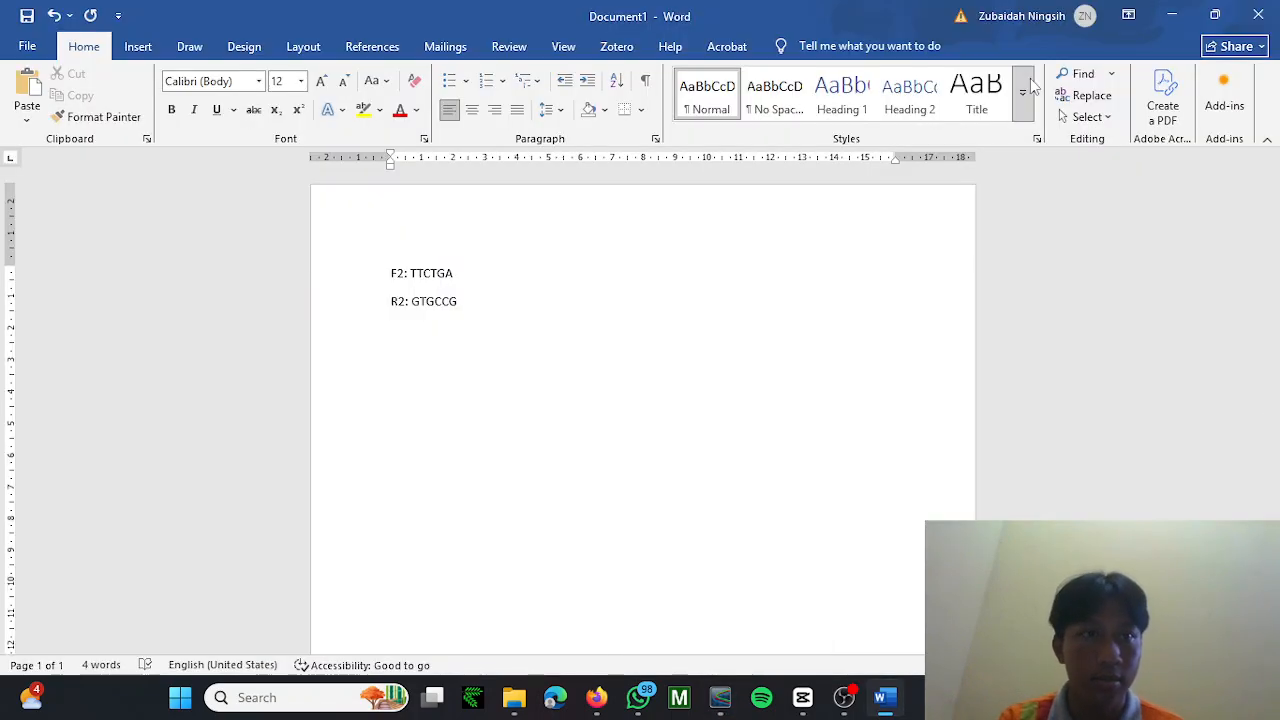
pyautogui.click(1165, 10)
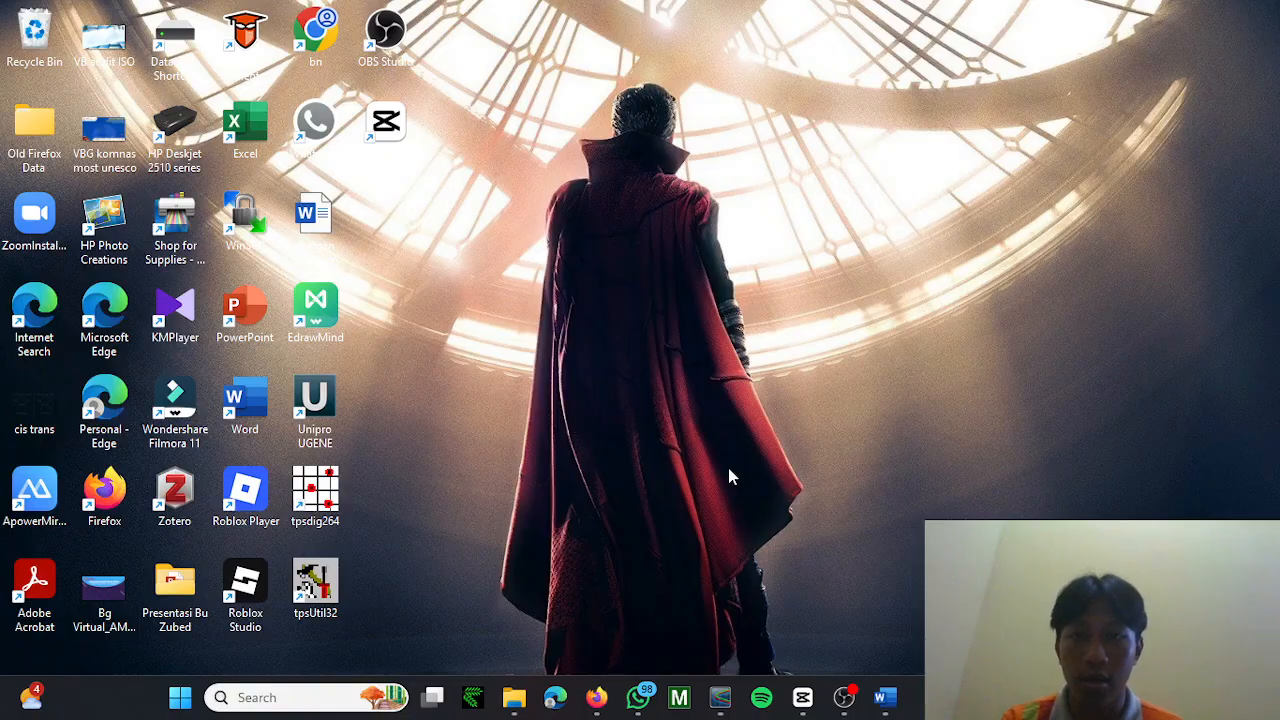
# Look over the sequence files in the nested BAHAN PENUGASAN FILOGENETIK folder on drive D in File Explorer, and recheck the Word document.
pyautogui.hotkey('alt', 'Tab')
pyautogui.hotkey('alt', 'Tab')
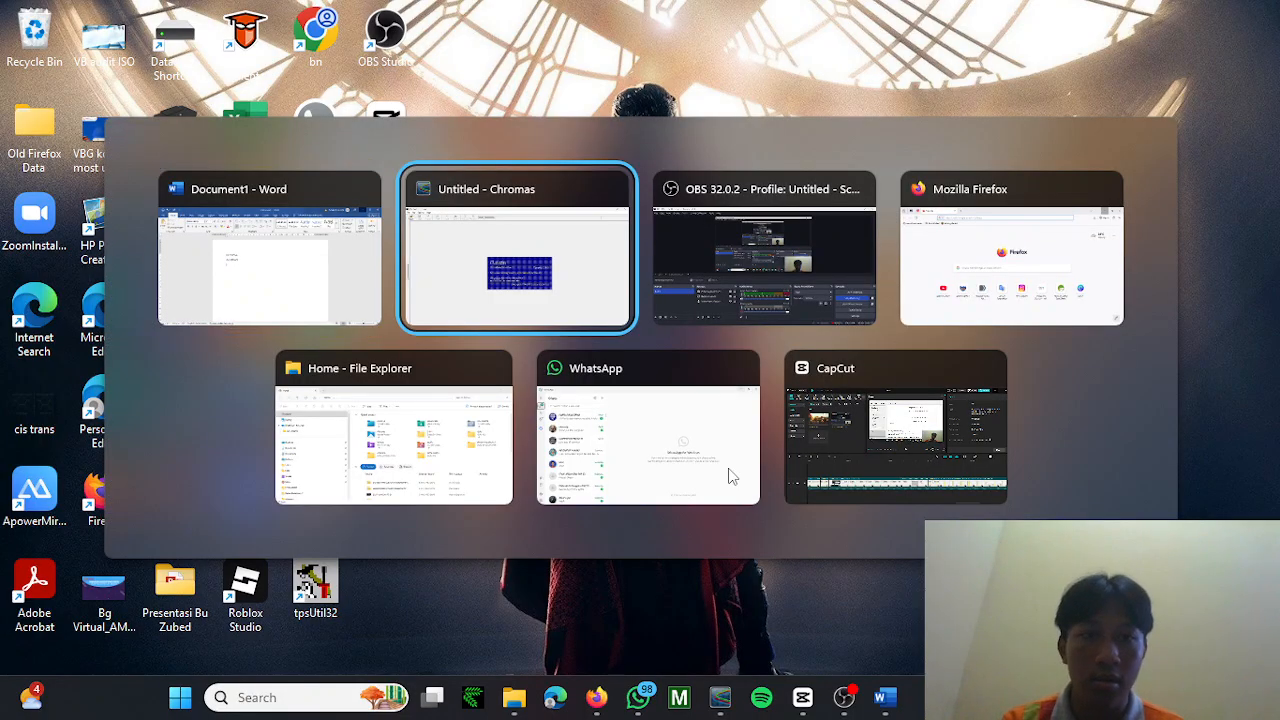
pyautogui.hotkey('alt', 'Tab')
pyautogui.hotkey('alt', 'Tab')
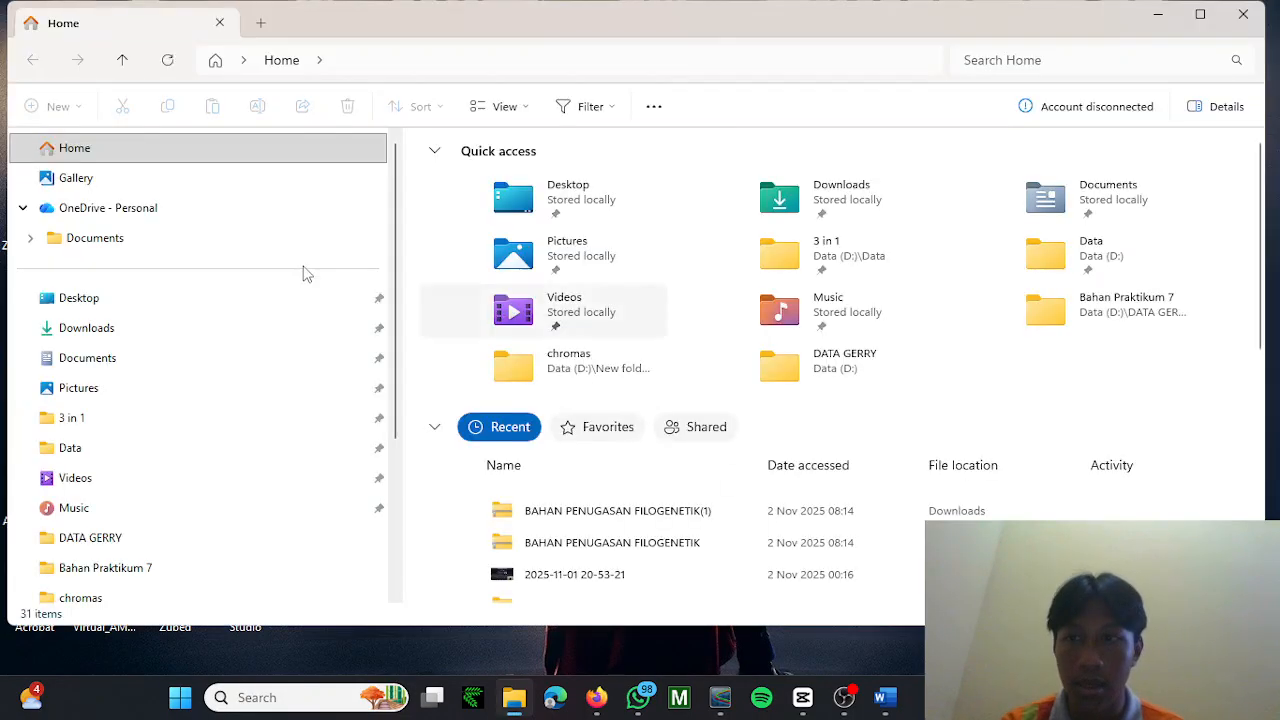
pyautogui.click(111, 533)
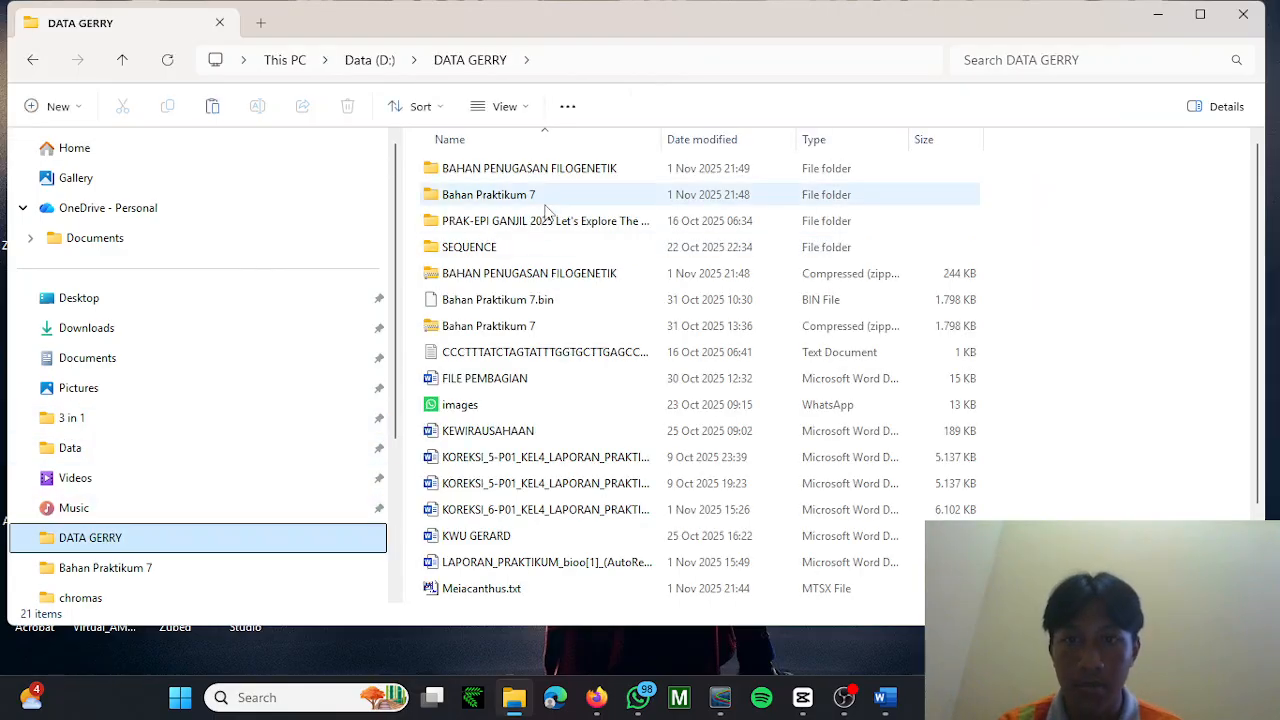
pyautogui.doubleClick(530, 170)
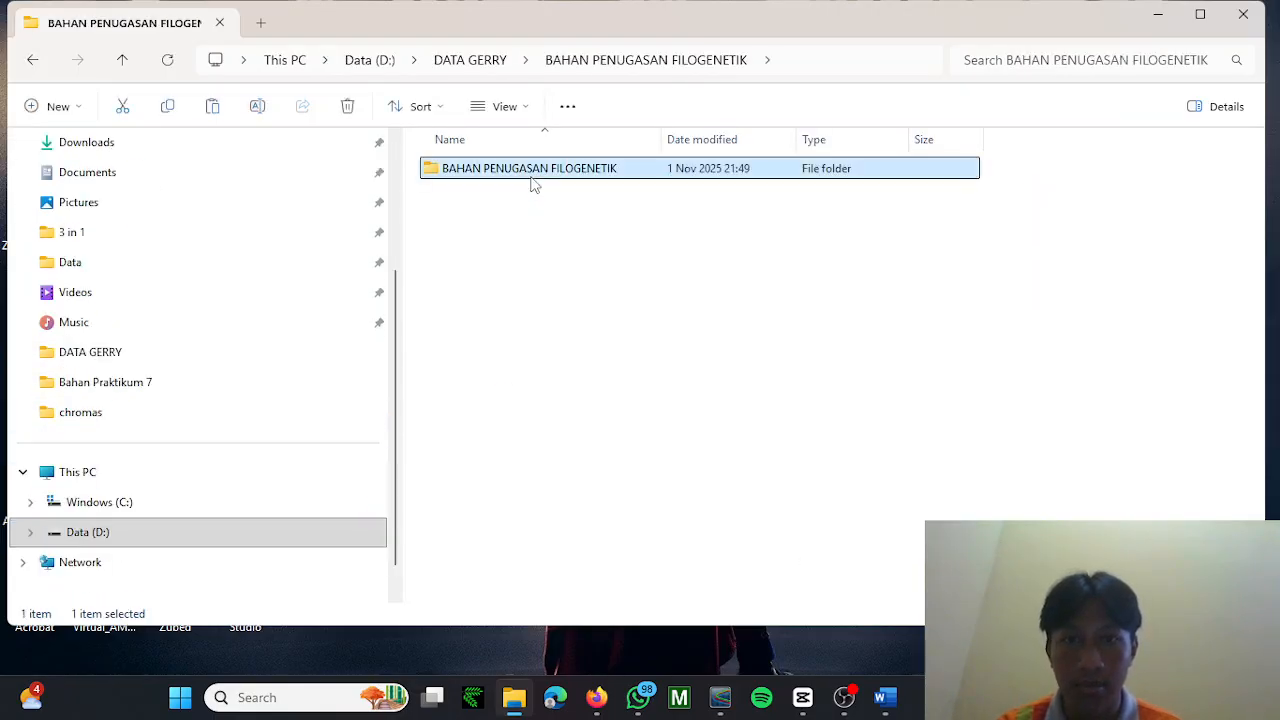
pyautogui.doubleClick(530, 170)
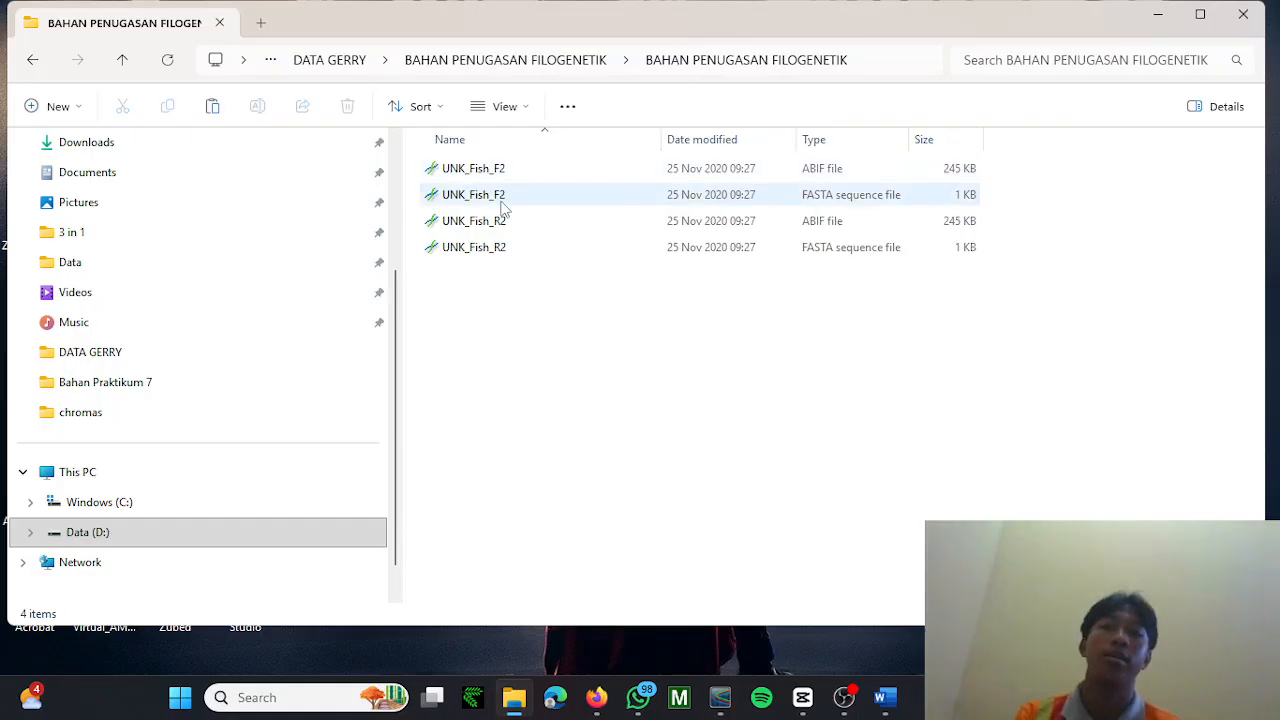
pyautogui.click(884, 697)
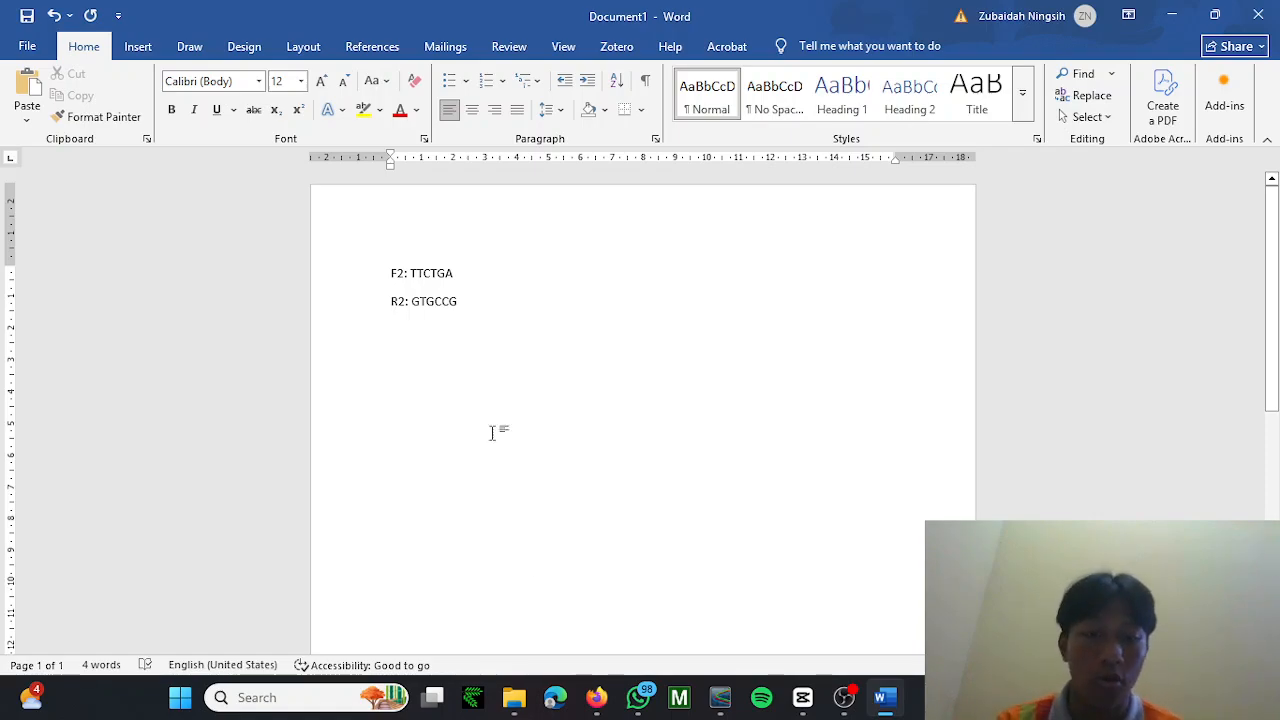
# Switch to Chromas and open the ABIF file UNK_Fish_F2 from the nested BAHAN PENUGASAN FILOGENETIK folder on drive D.
pyautogui.click(716, 688)
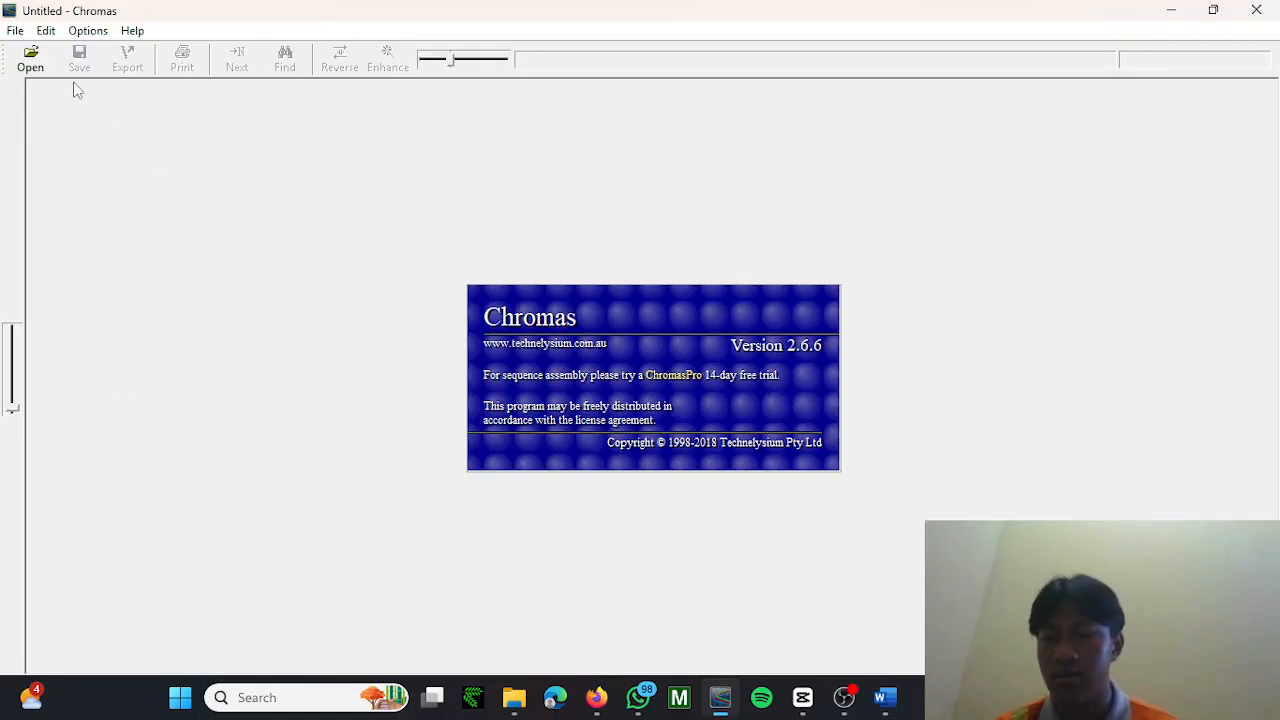
pyautogui.click(42, 67)
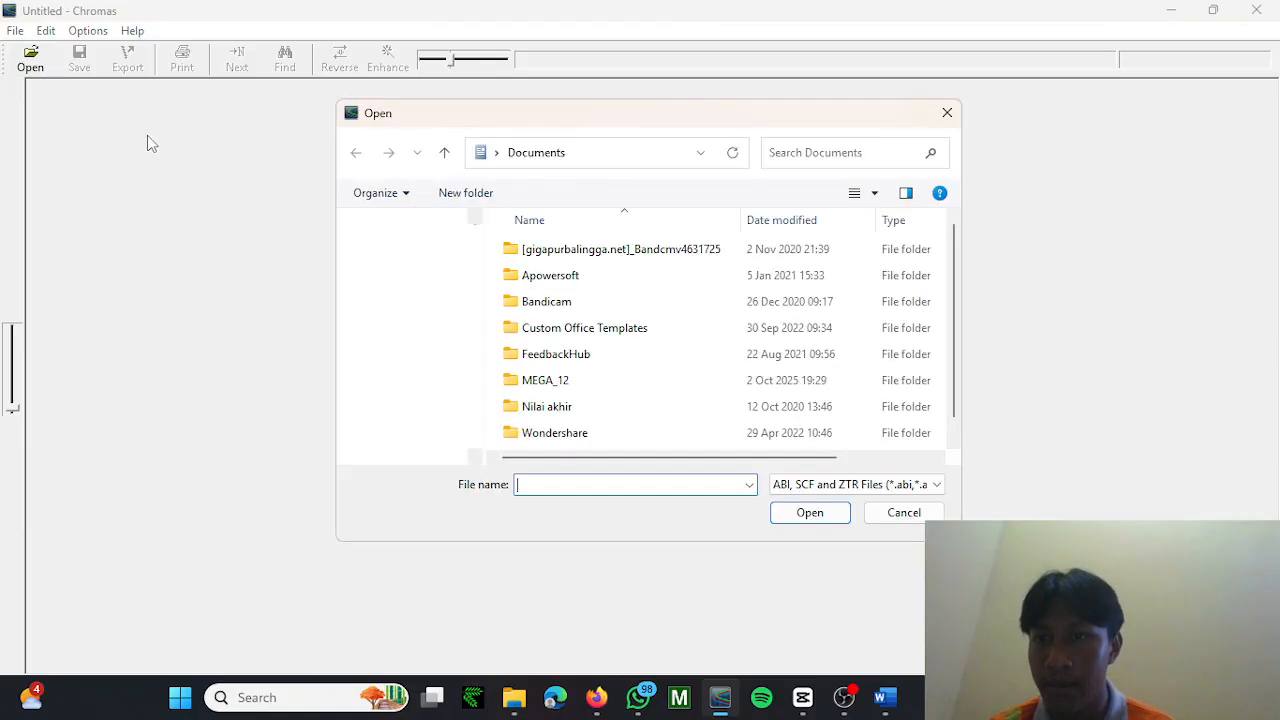
pyautogui.scroll(-5, 418, 372)
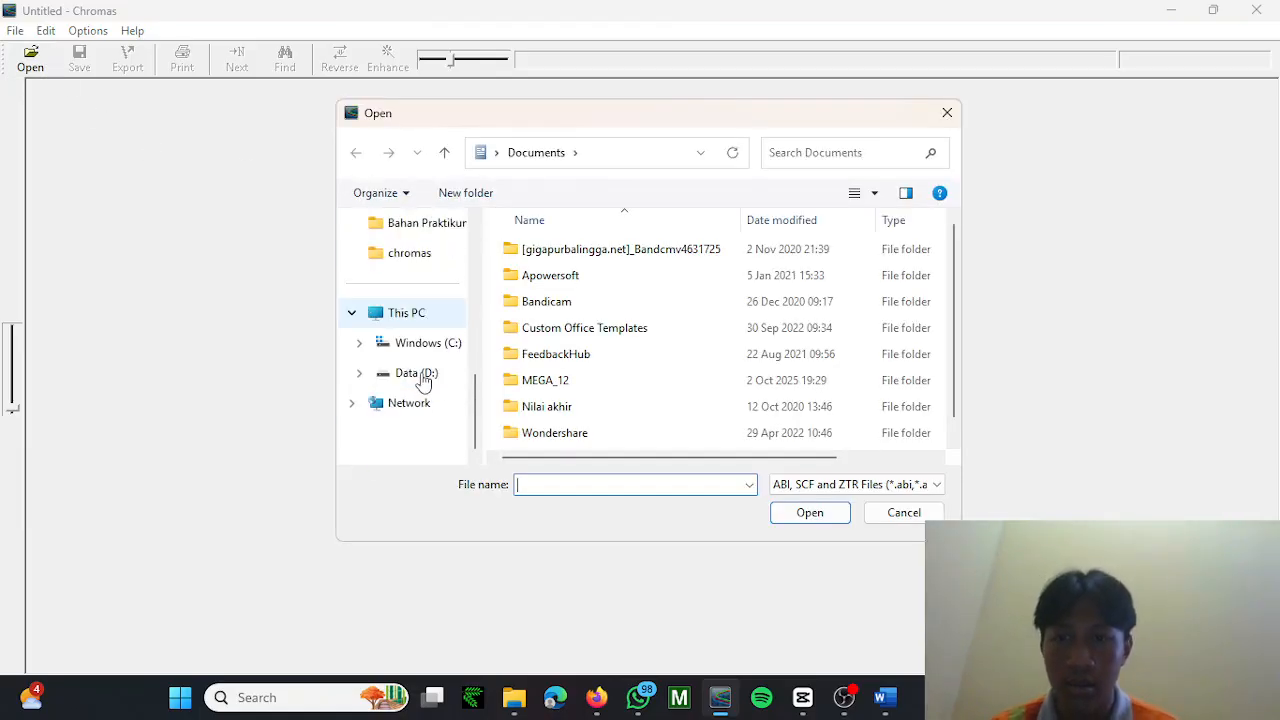
pyautogui.click(418, 372)
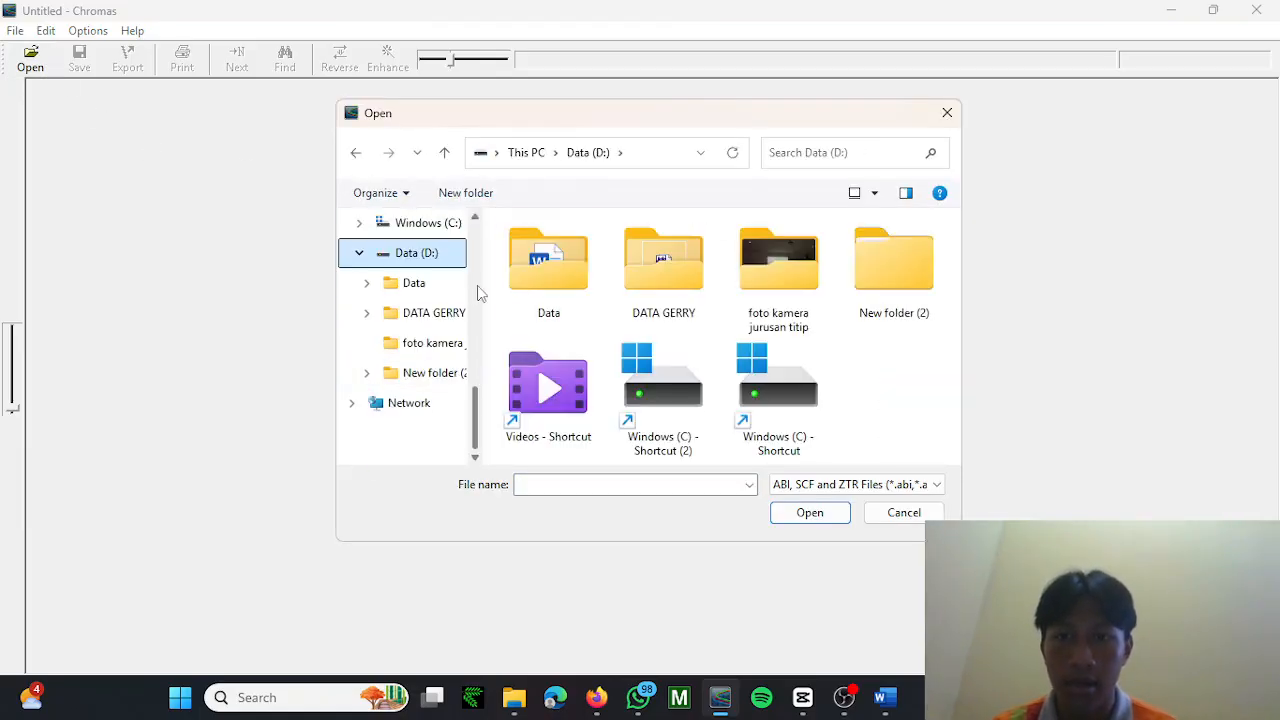
pyautogui.click(638, 264)
pyautogui.doubleClick(638, 264)
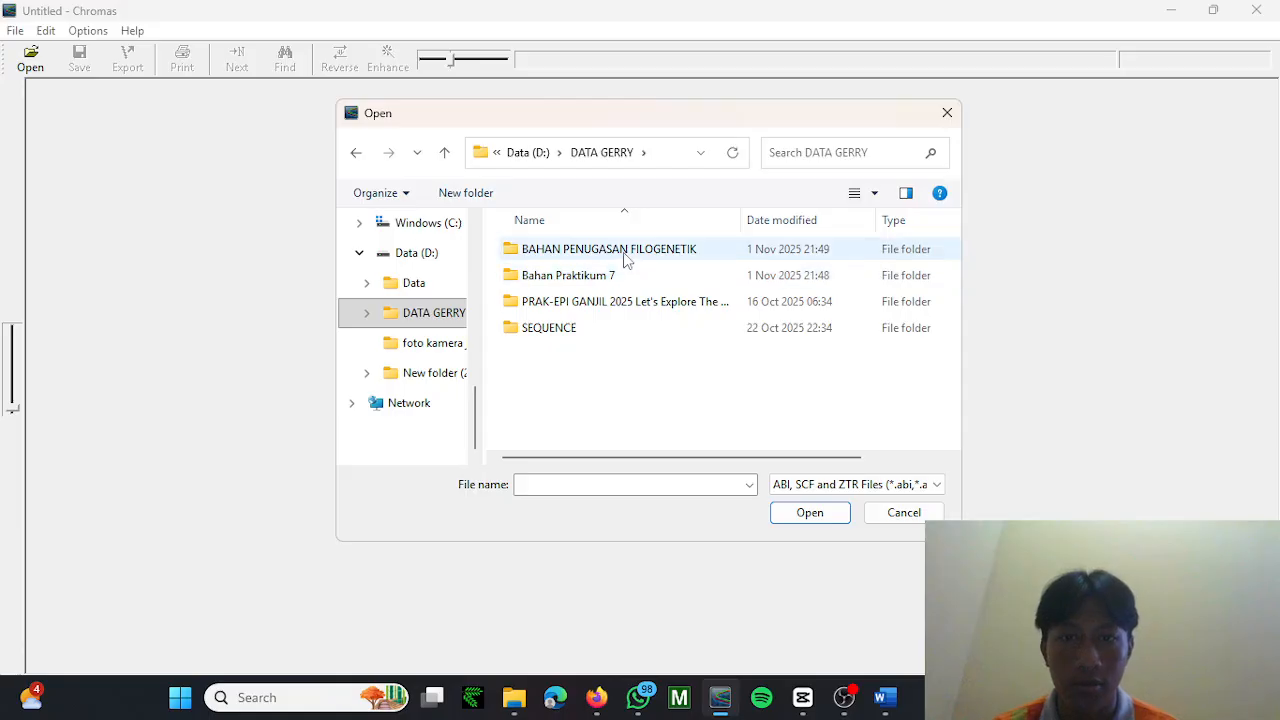
pyautogui.doubleClick(623, 251)
pyautogui.doubleClick(624, 254)
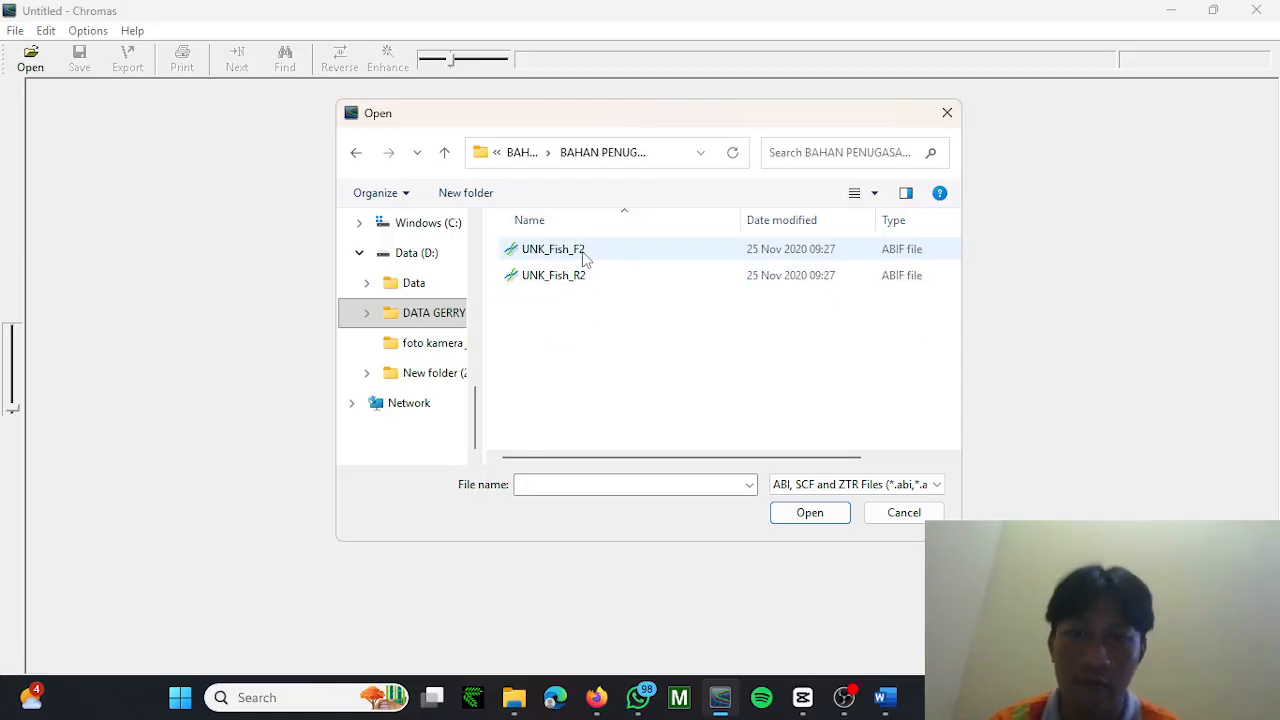
pyautogui.doubleClick(582, 257)
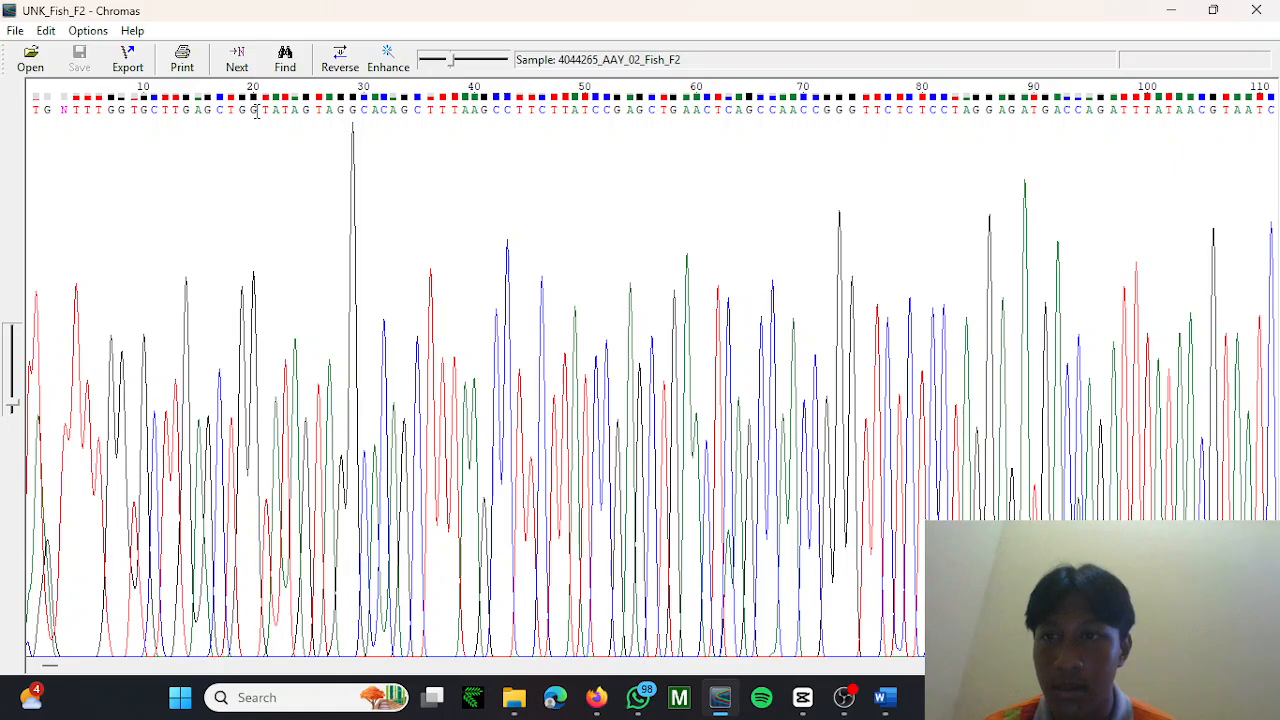
# Delete all bases upstream of base 20 (G) in the UNK_Fish_F2 sequence.
pyautogui.click(254, 110)
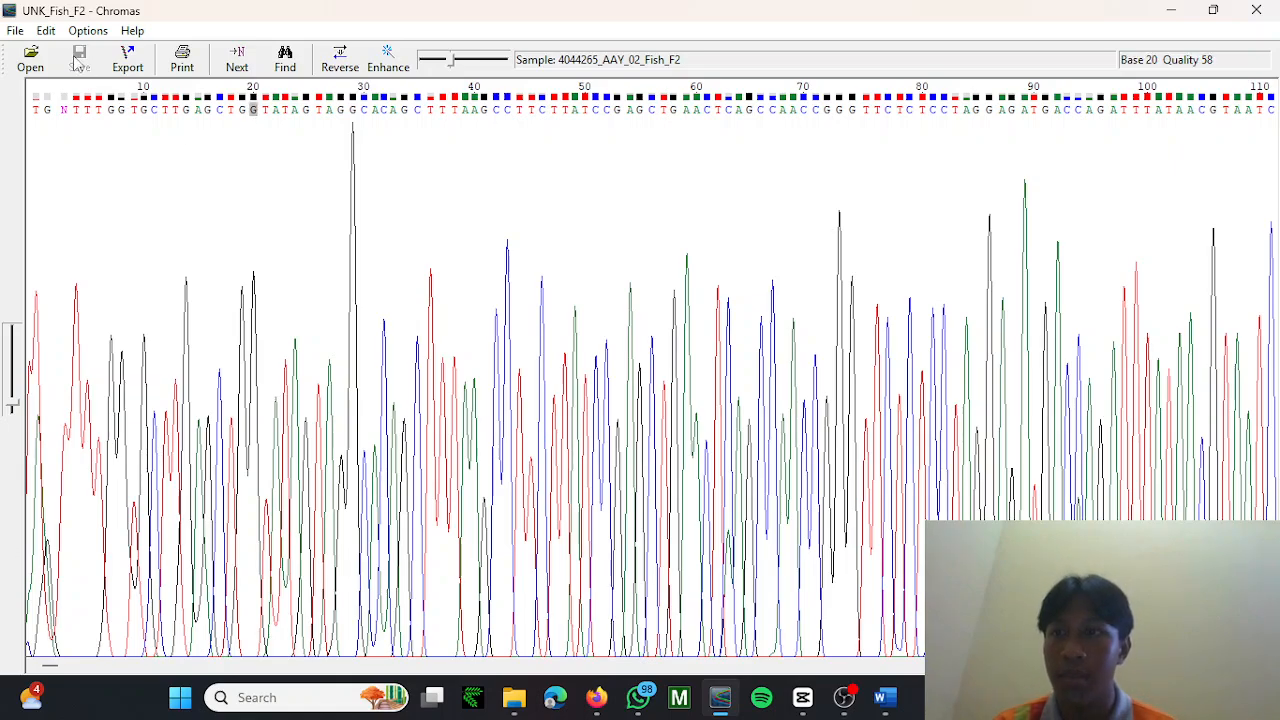
pyautogui.click(46, 31)
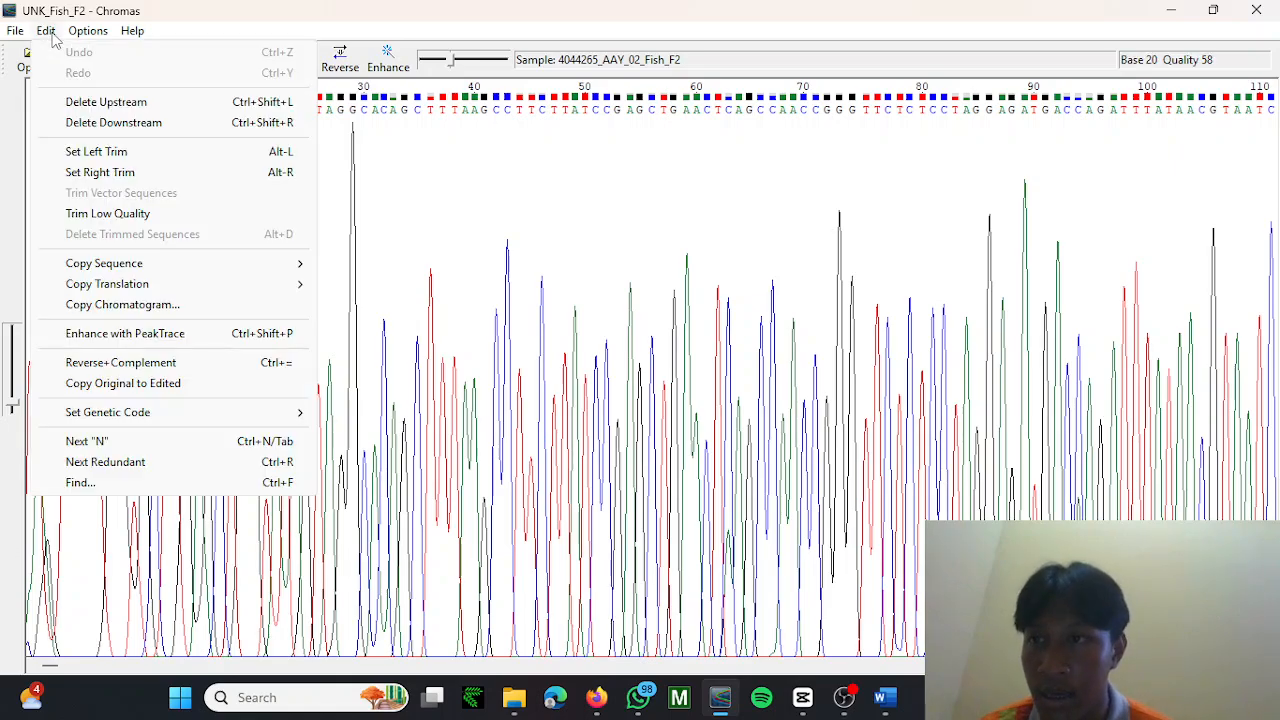
pyautogui.click(115, 103)
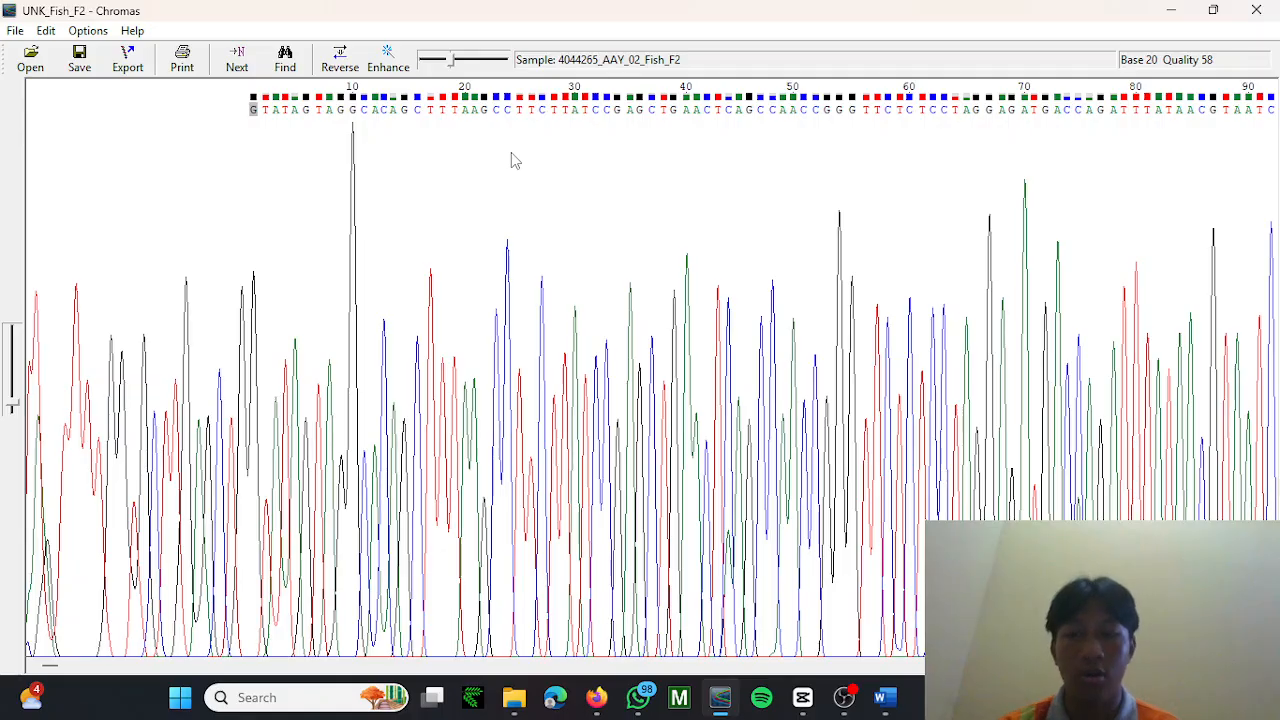
# Copy TTCTGA from the F2 line of the Word document and enter it as the Chromas search sequence.
pyautogui.hotkey('ctrl', 'f')
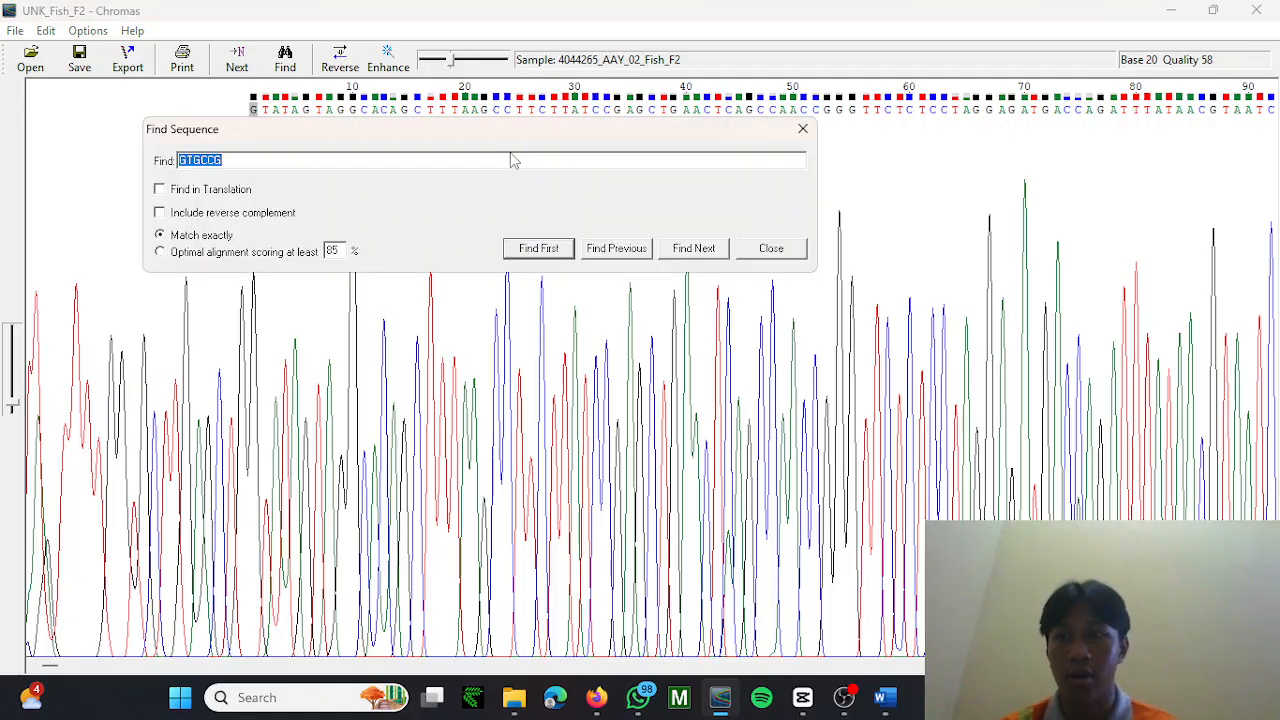
pyautogui.press('BackSpace')
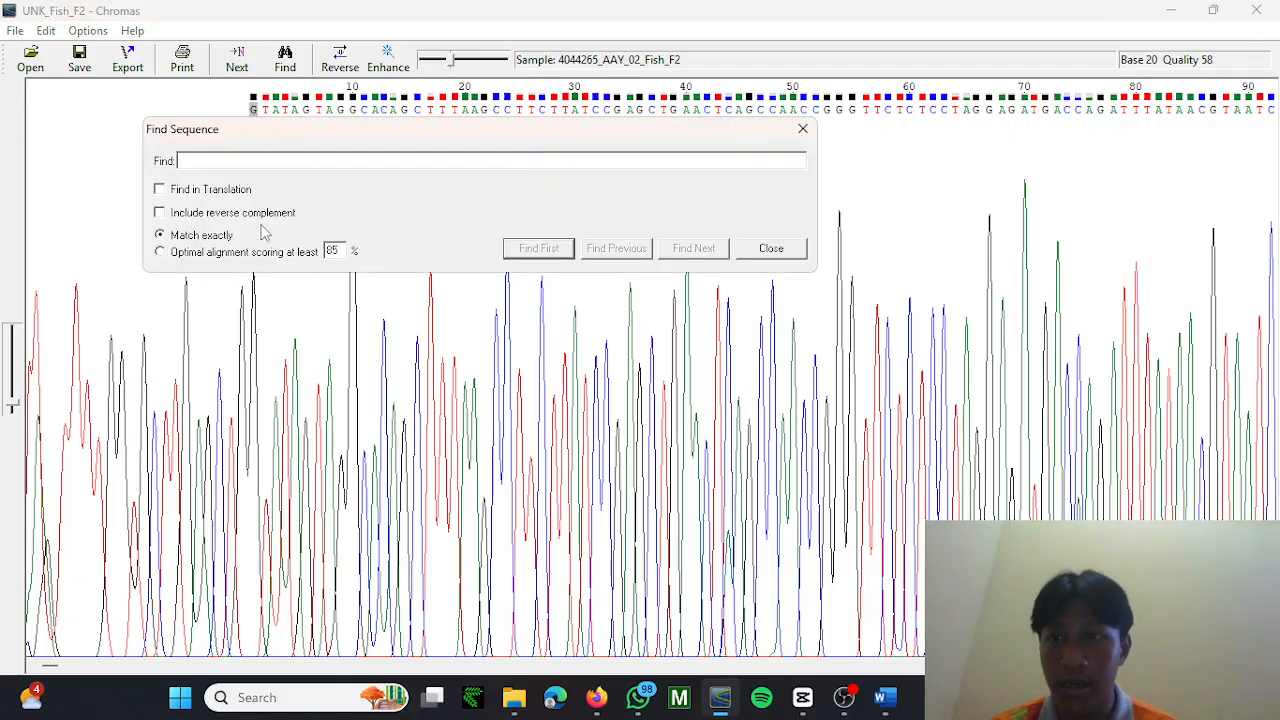
pyautogui.click(881, 700)
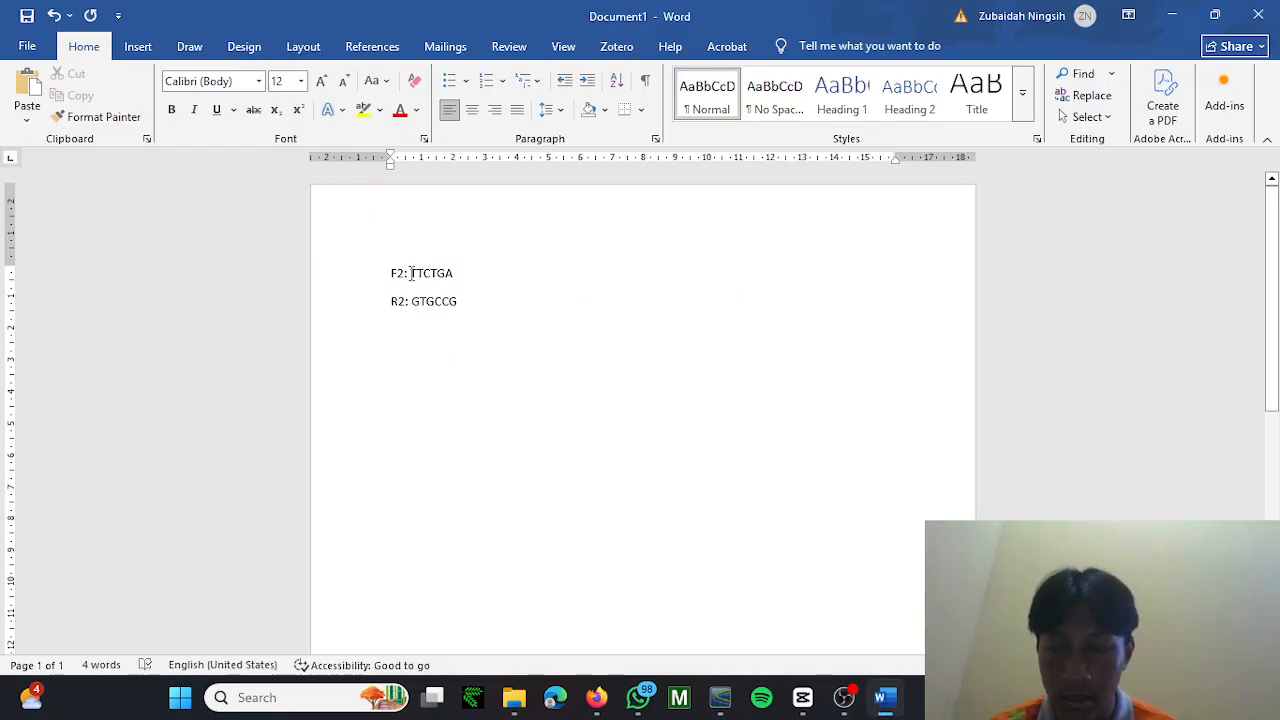
pyautogui.moveTo(411, 273); pyautogui.dragTo(452, 281)
pyautogui.hotkey('ctrl', 'c')
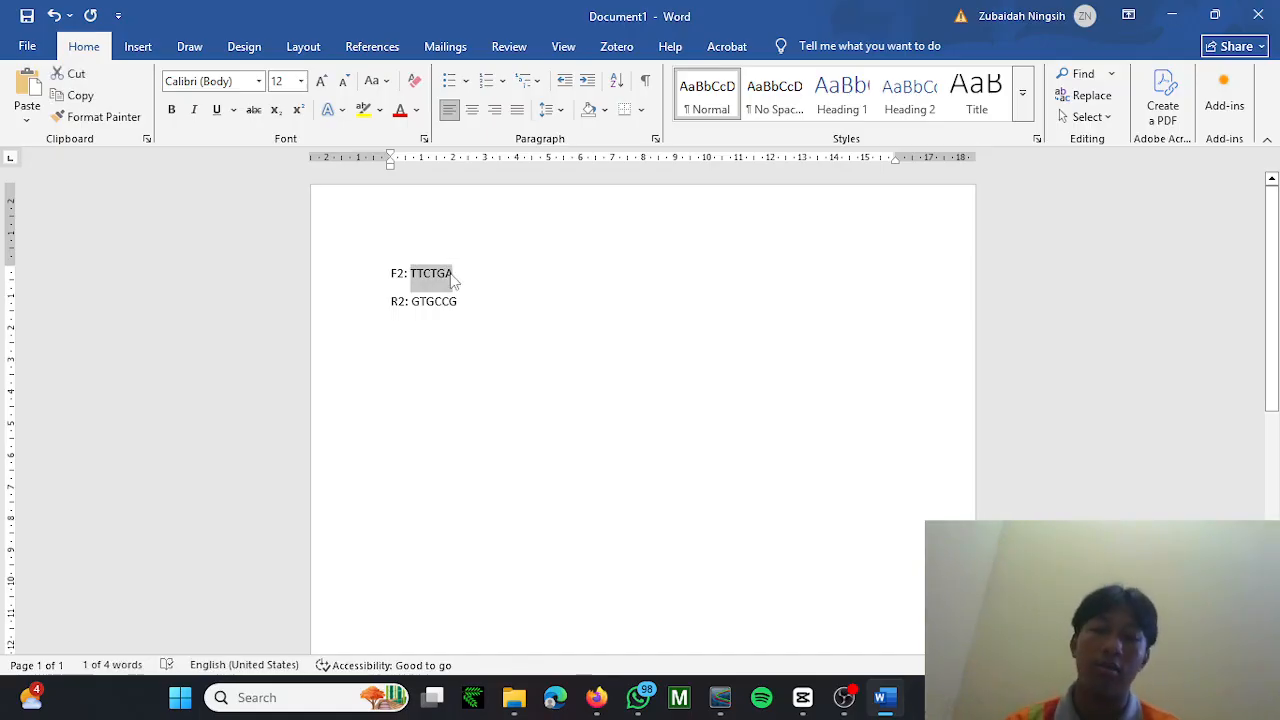
pyautogui.hotkey('alt', 'Tab')
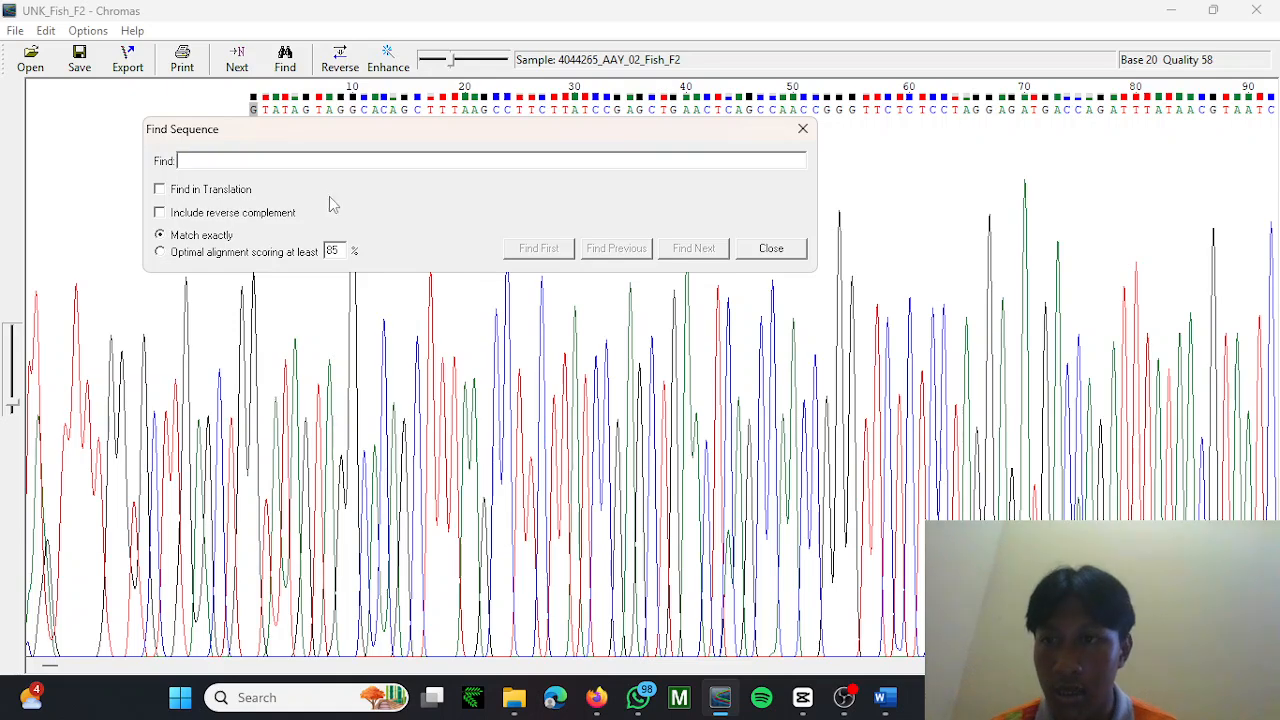
pyautogui.hotkey('ctrl', 'v')
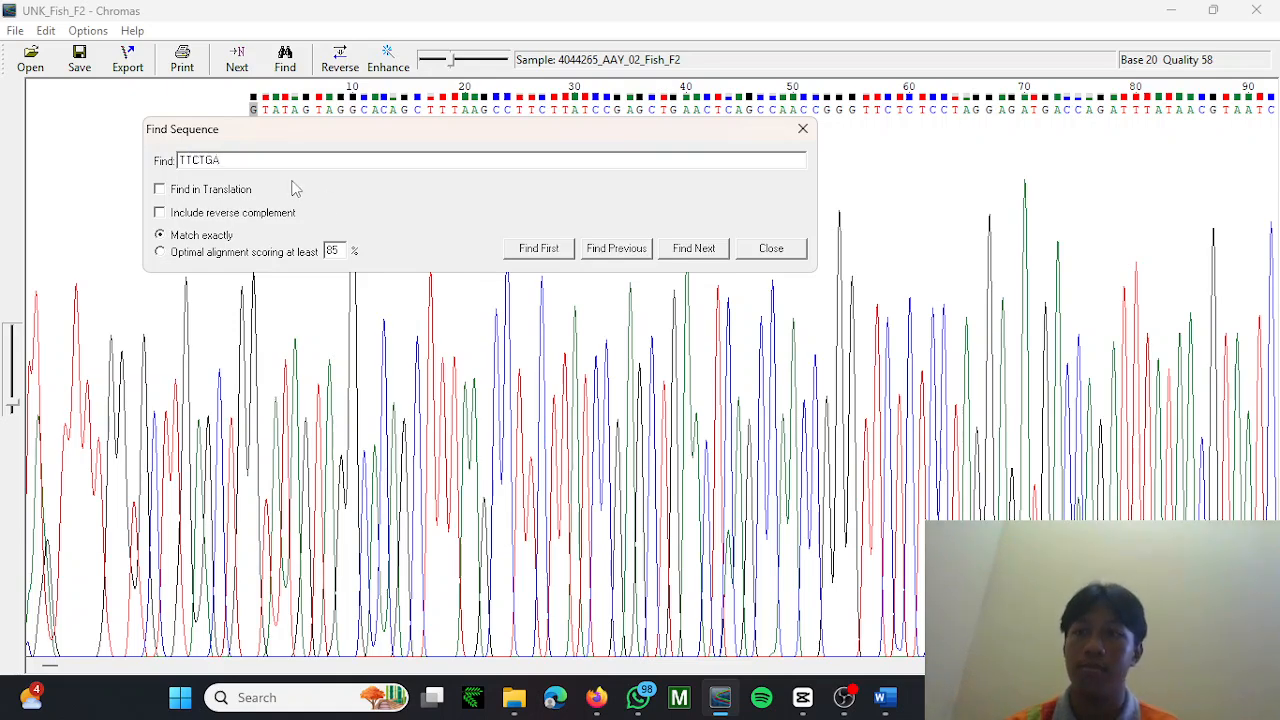
# Find the TTCTGA match in the F2 sequence and delete all bases downstream of its first base.
pyautogui.click(694, 249)
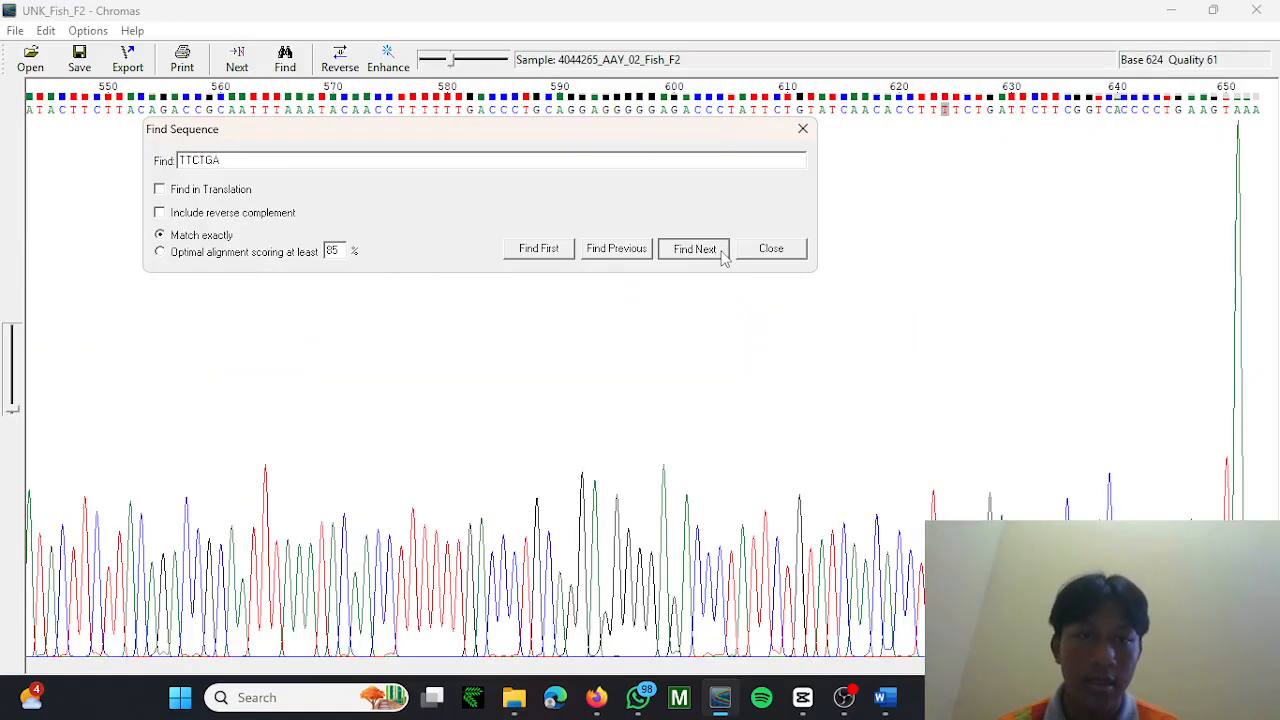
pyautogui.click(724, 257)
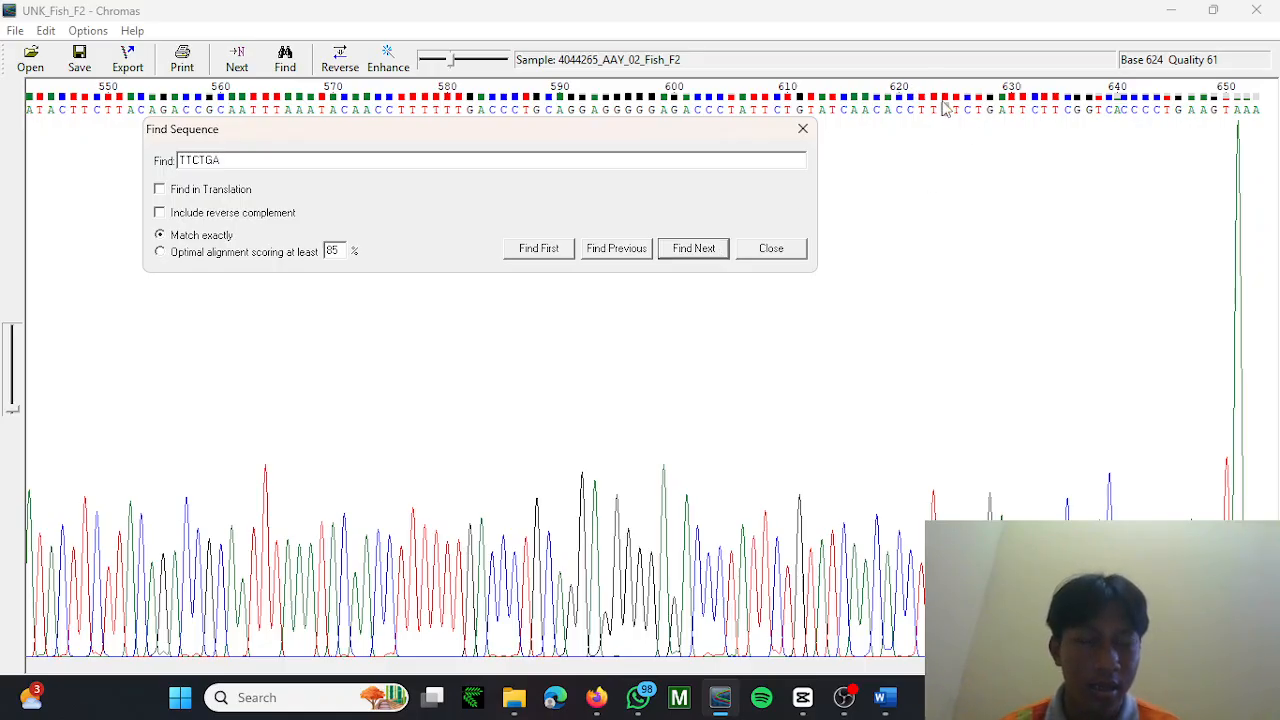
pyautogui.click(708, 257)
pyautogui.click(708, 257)
pyautogui.click(708, 257)
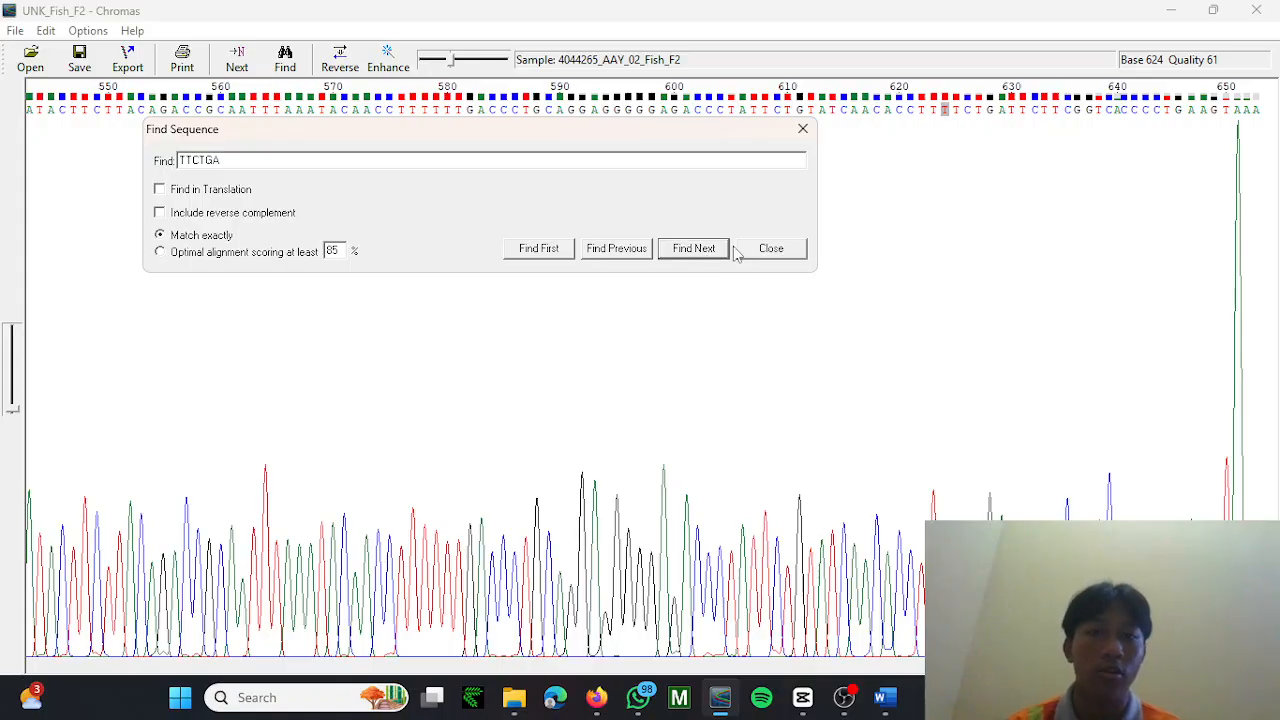
pyautogui.click(770, 249)
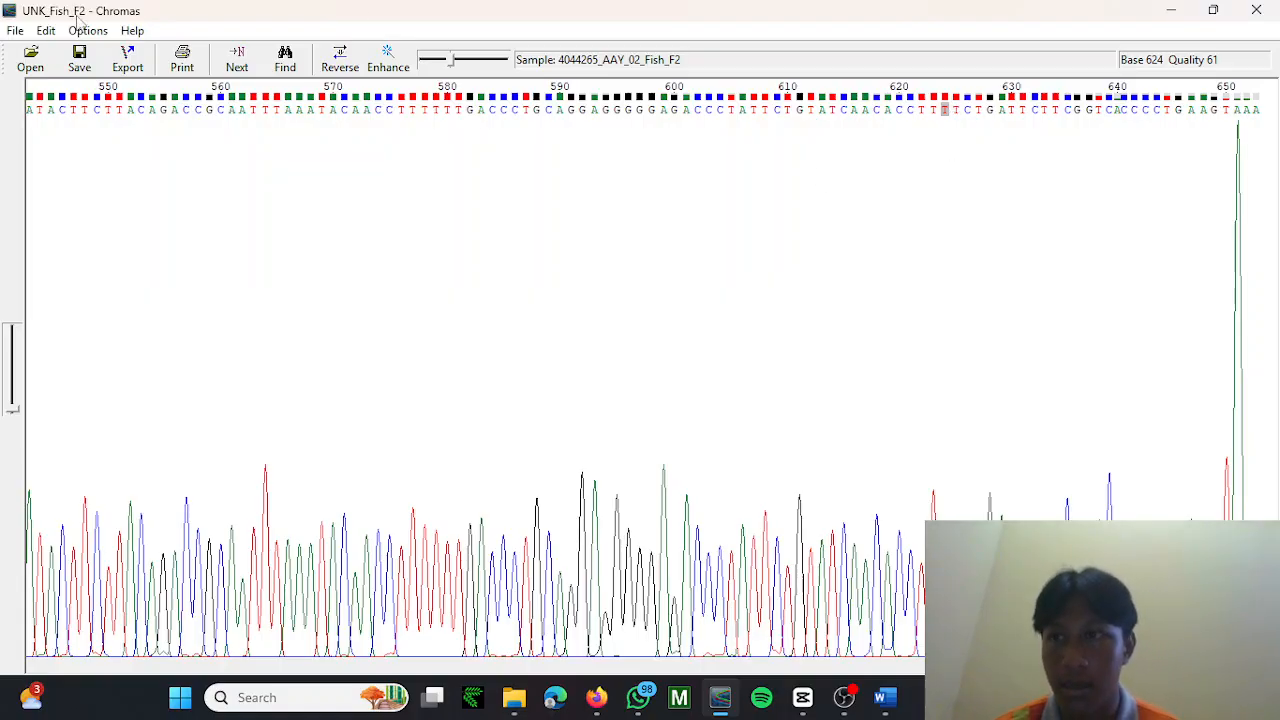
pyautogui.click(46, 22)
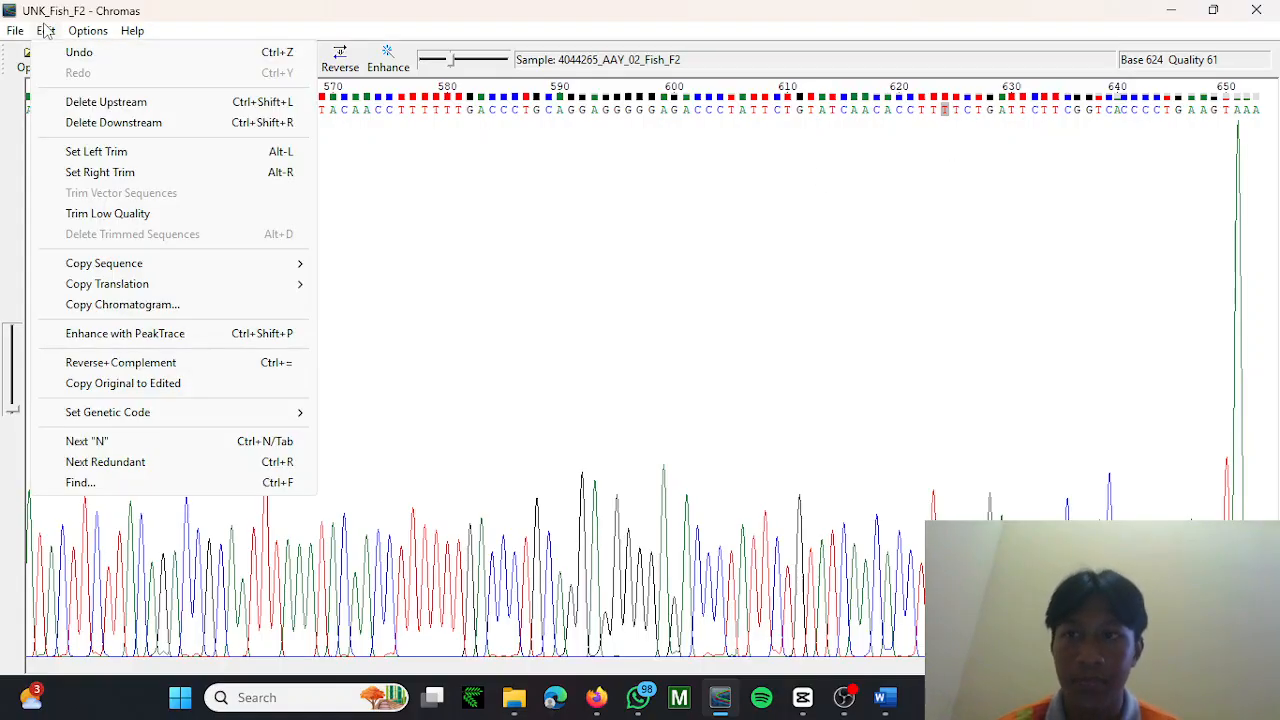
pyautogui.click(83, 124)
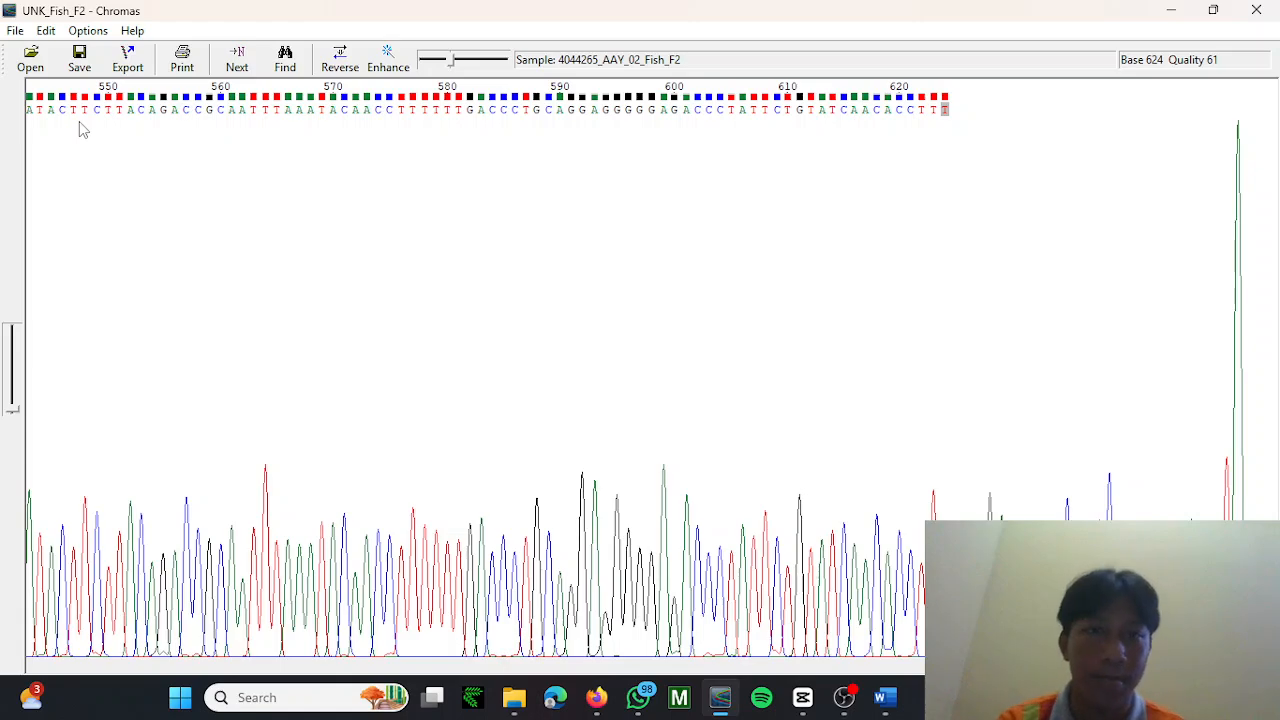
# Start saving the trimmed F2 sequence as a new file and browse to the personally named data folder on drive D.
pyautogui.click(17, 31)
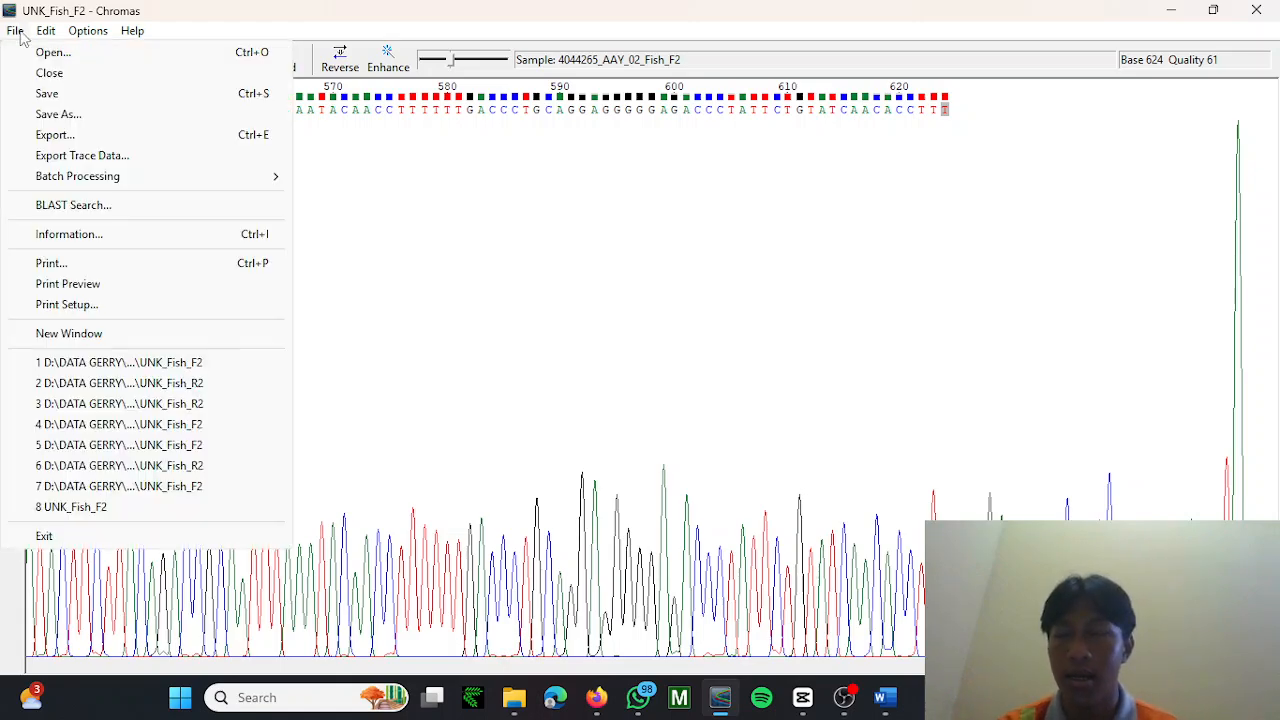
pyautogui.click(62, 116)
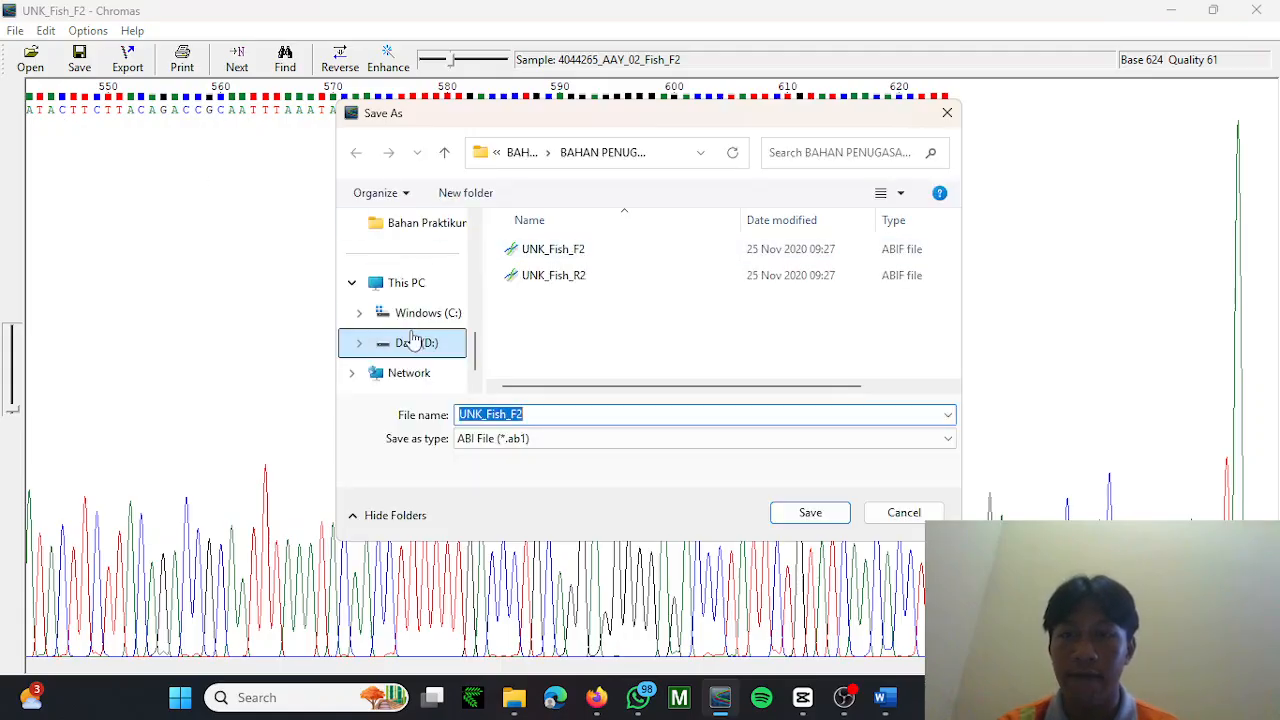
pyautogui.click(416, 342)
pyautogui.doubleClick(652, 250)
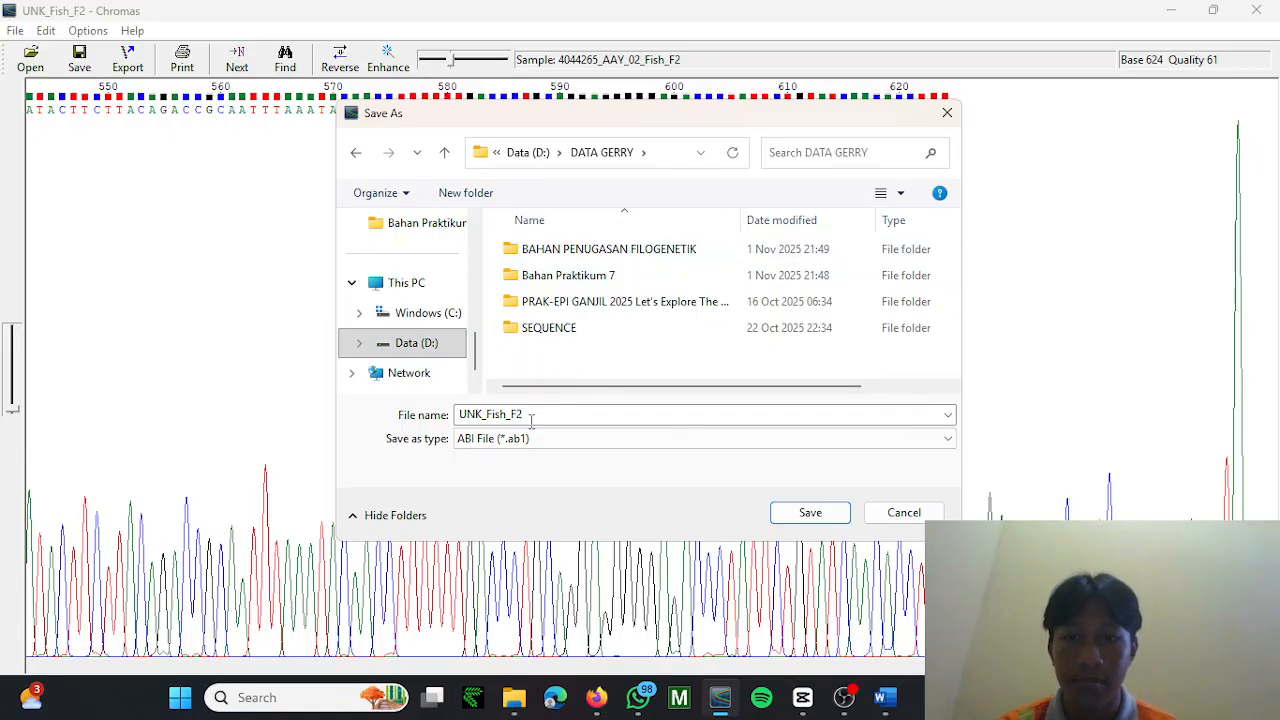
# Create a folder named Data chromas and save the trimmed sequence in it as the ABI file UNK_Fish_F2.
pyautogui.click(455, 196)
pyautogui.press('BackSpace')
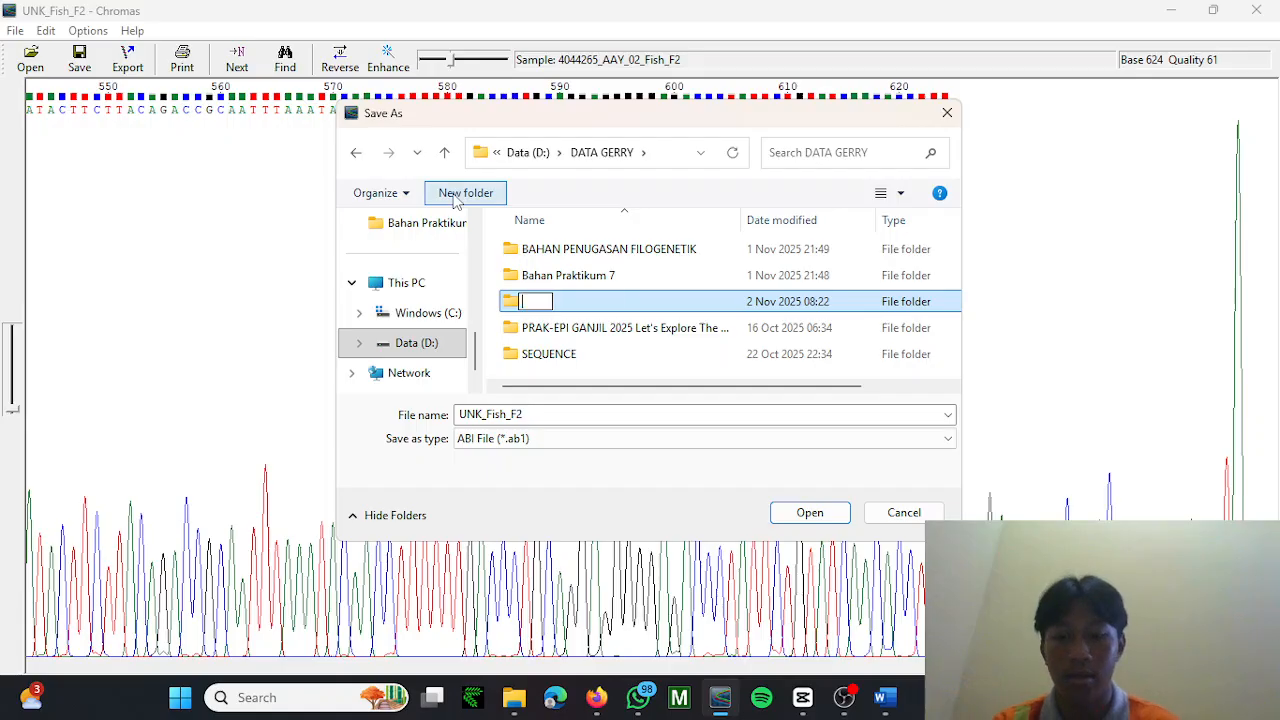
pyautogui.write('D')
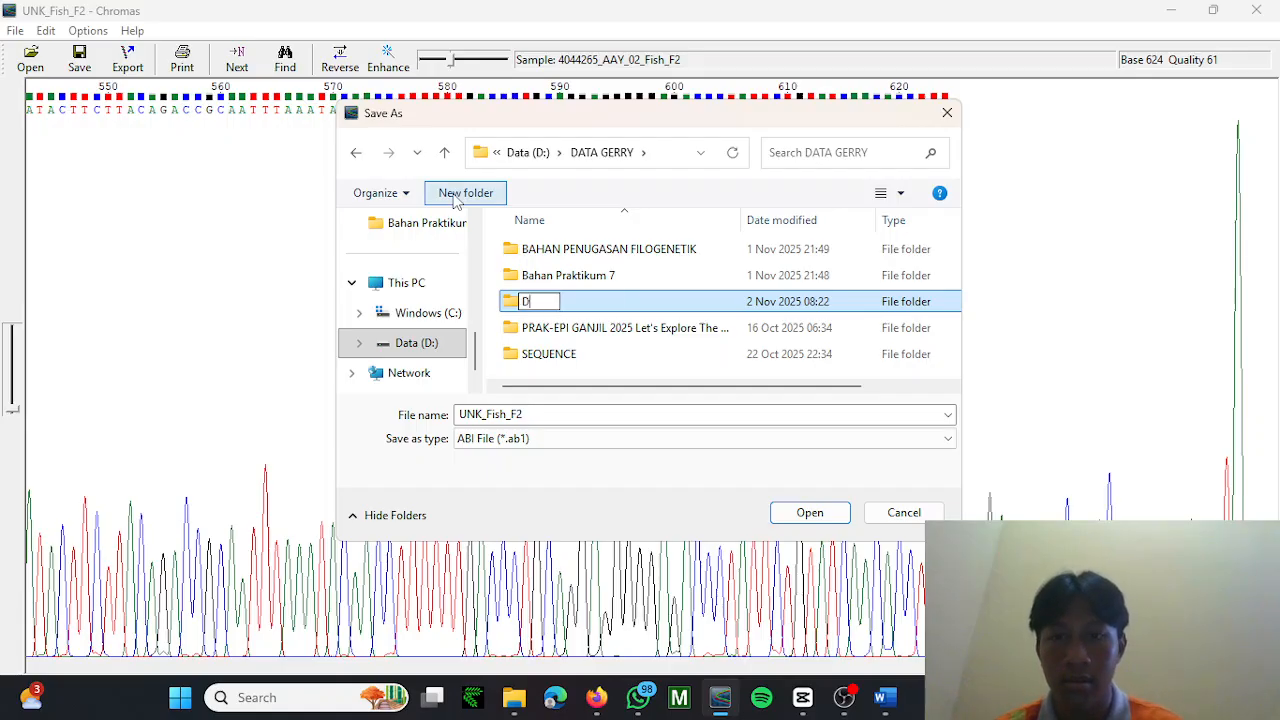
pyautogui.write('ata olahan')
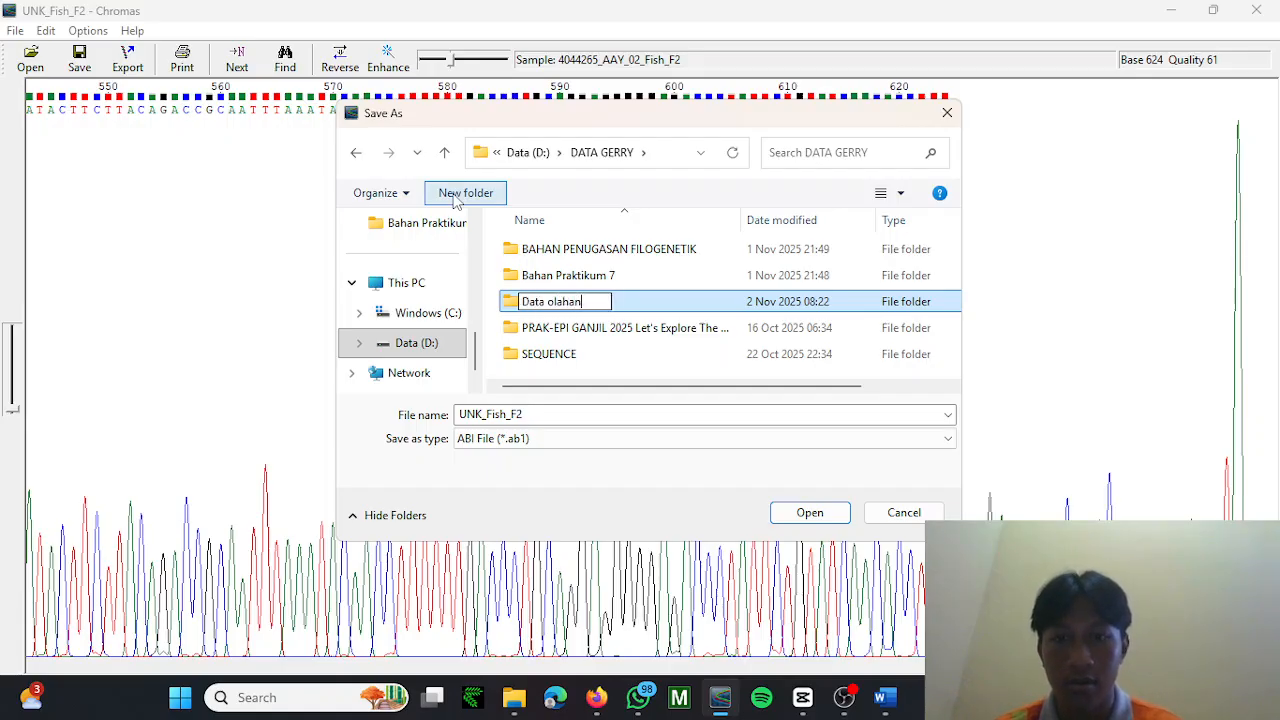
pyautogui.press('BackSpace')
pyautogui.press('BackSpace')
pyautogui.press('BackSpace')
pyautogui.press('BackSpace')
pyautogui.press('BackSpace')
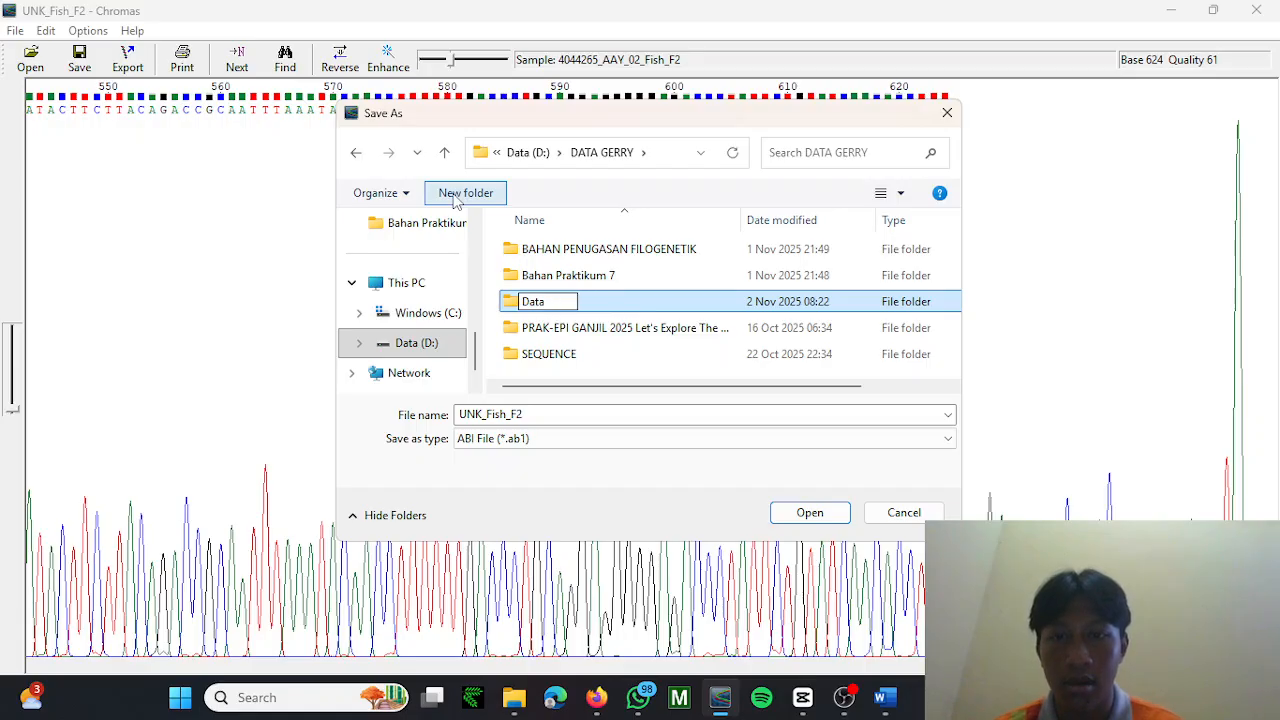
pyautogui.write('chromas')
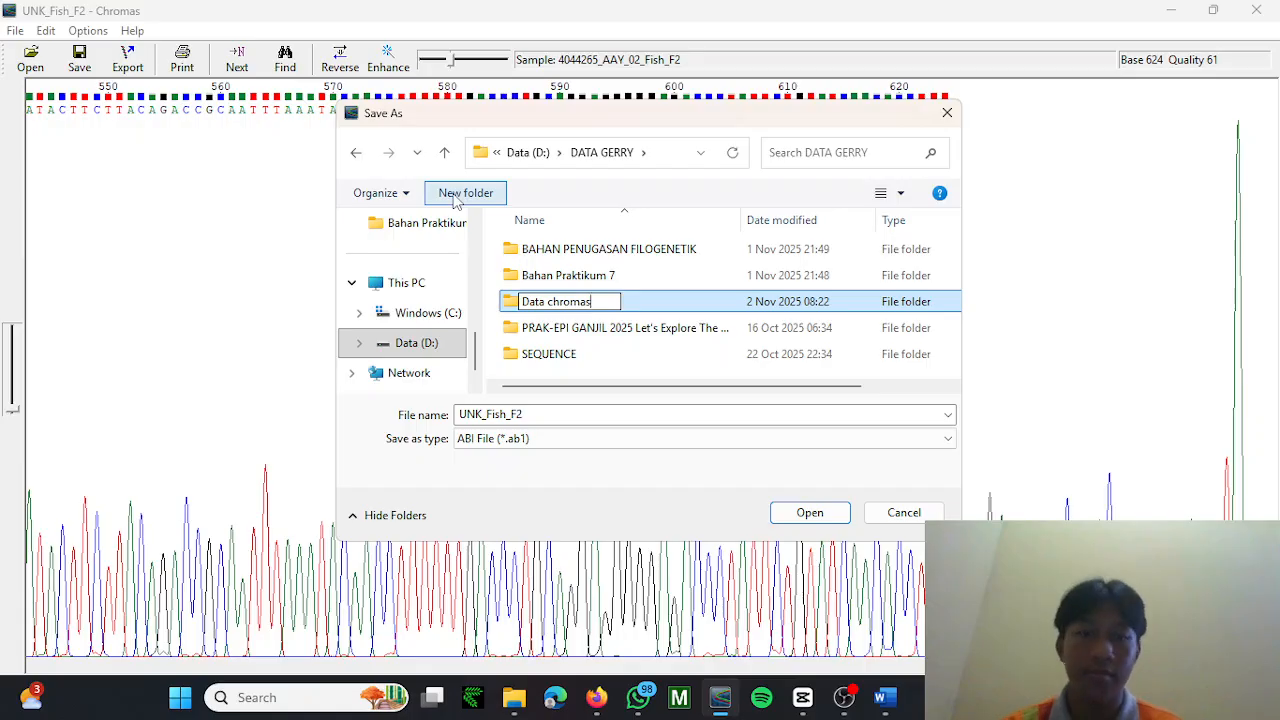
pyautogui.press('Return')
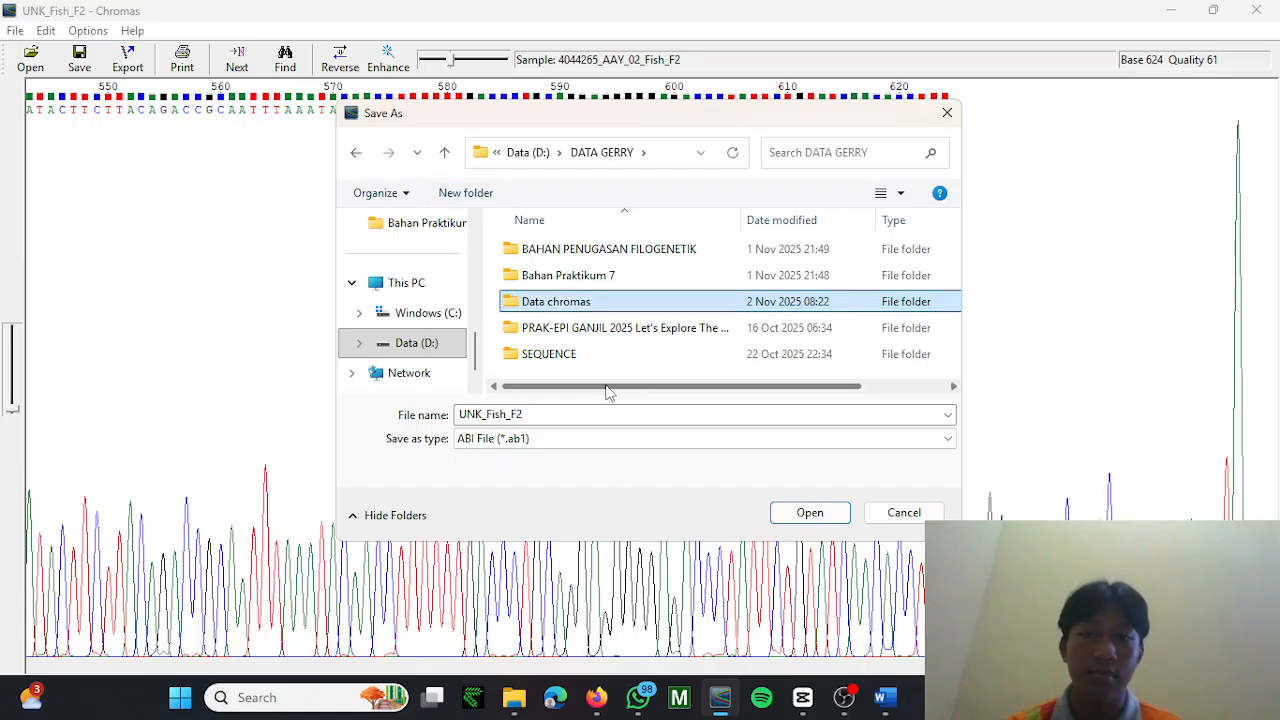
pyautogui.doubleClick(641, 306)
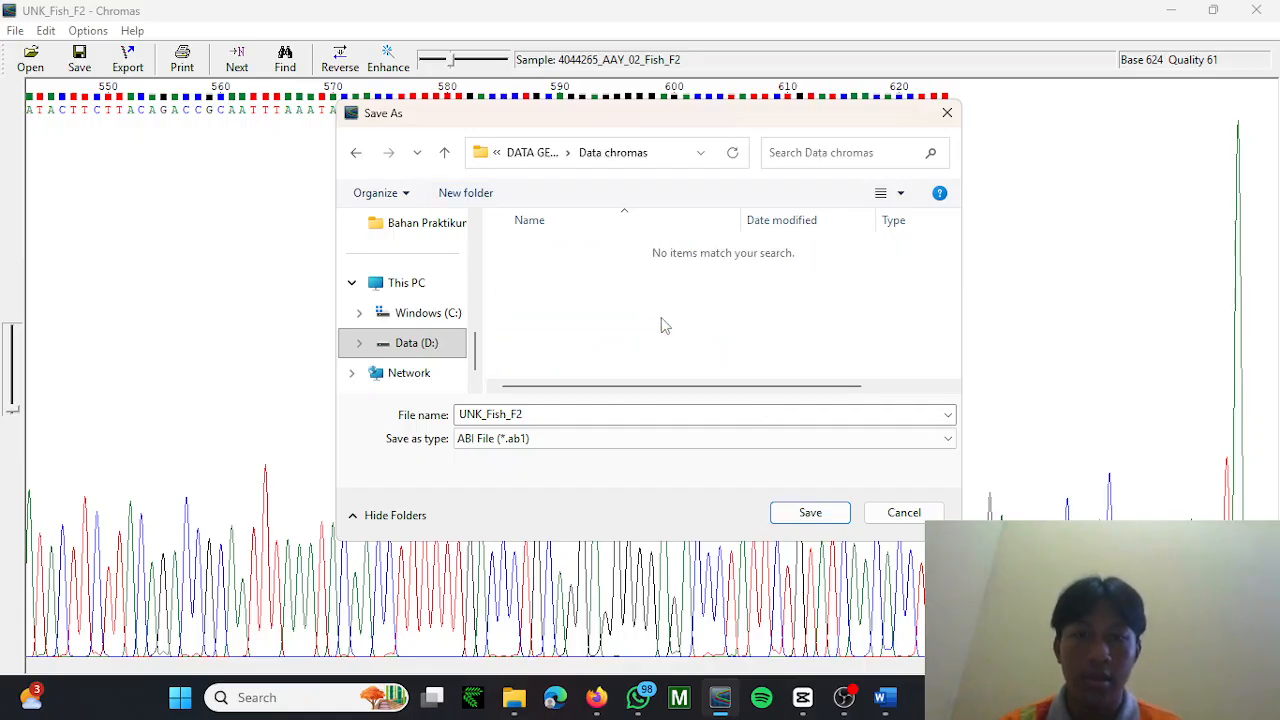
pyautogui.click(808, 513)
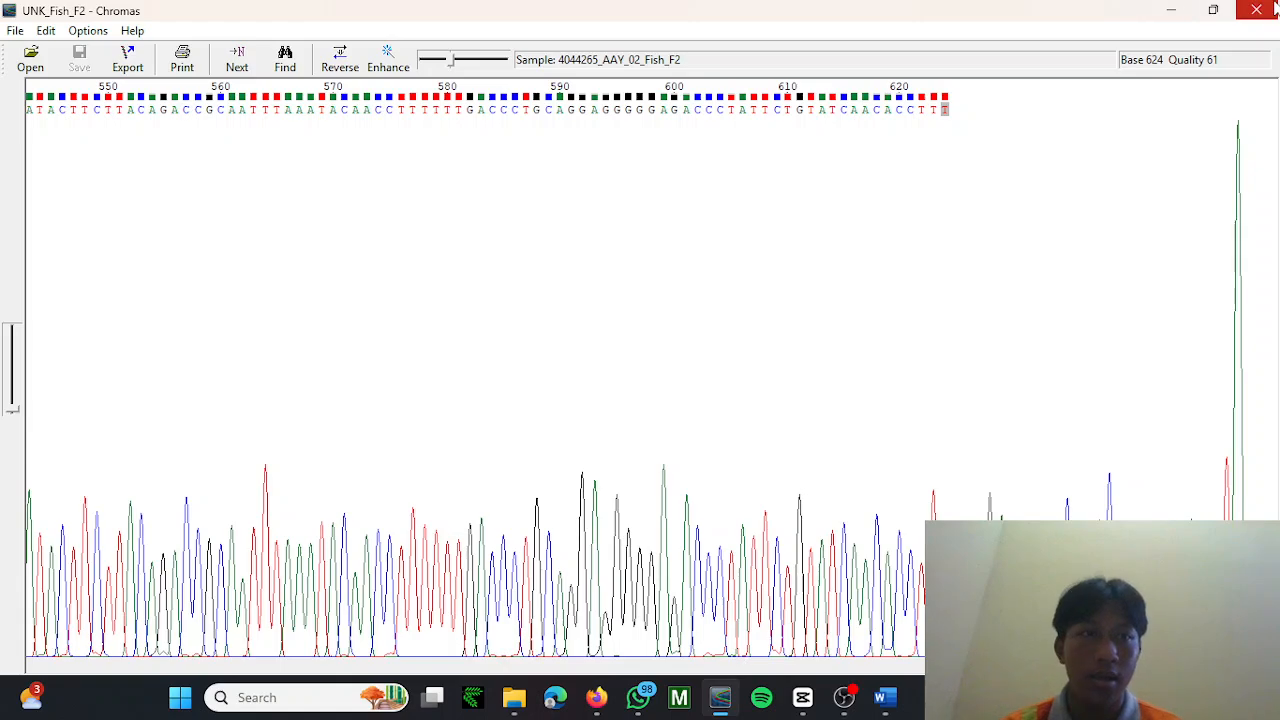
# Open the ABIF file UNK_Fish_R2 from the nested BAHAN PENUGASAN FILOGENETIK folder on drive D.
pyautogui.click(32, 62)
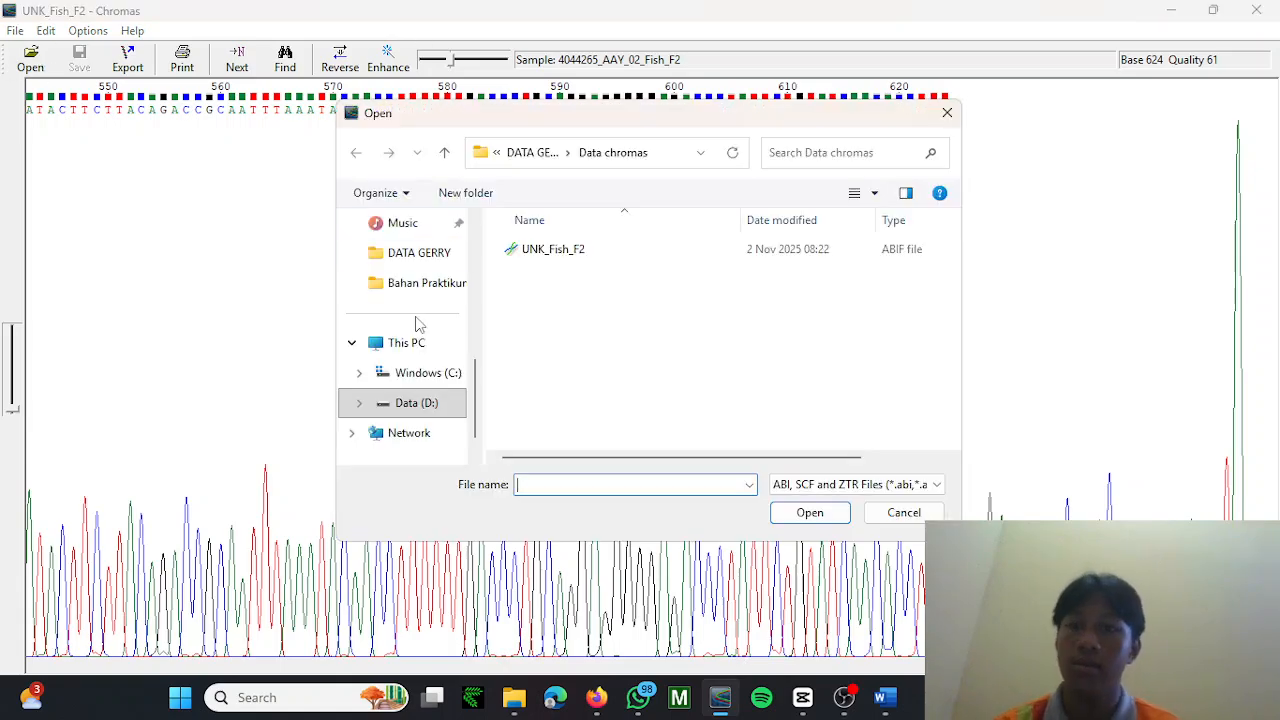
pyautogui.click(430, 405)
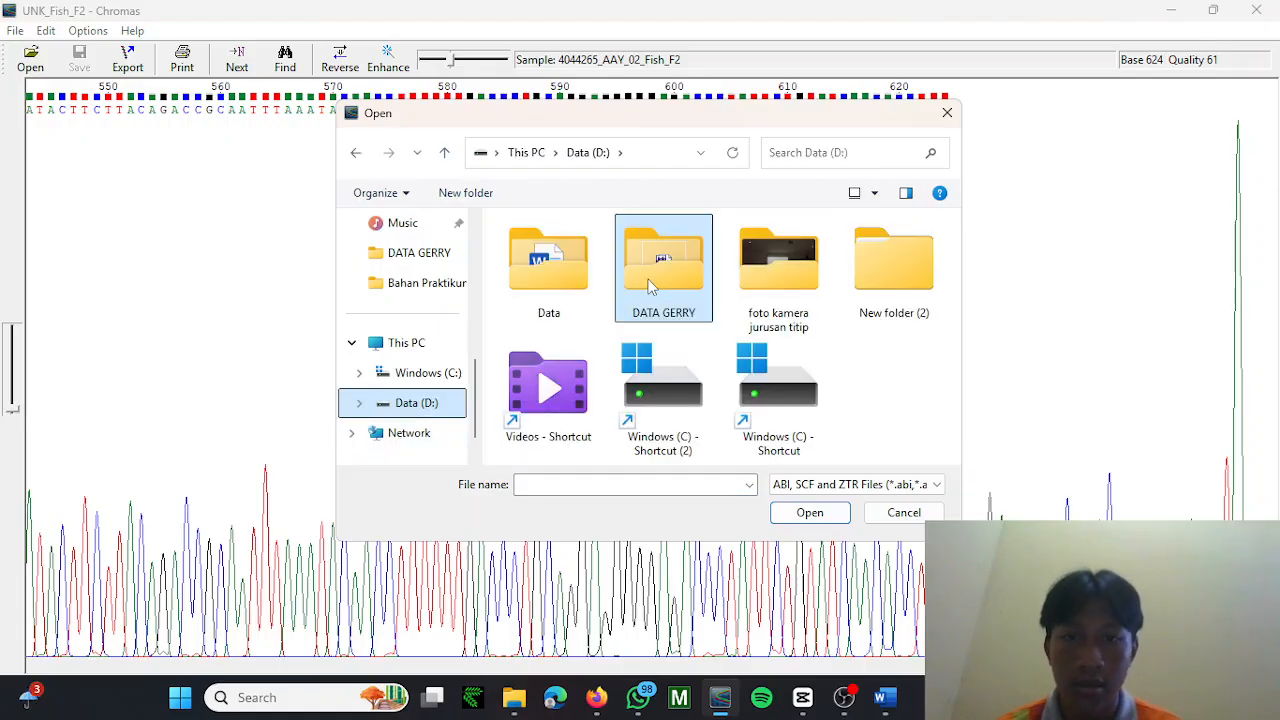
pyautogui.doubleClick(648, 286)
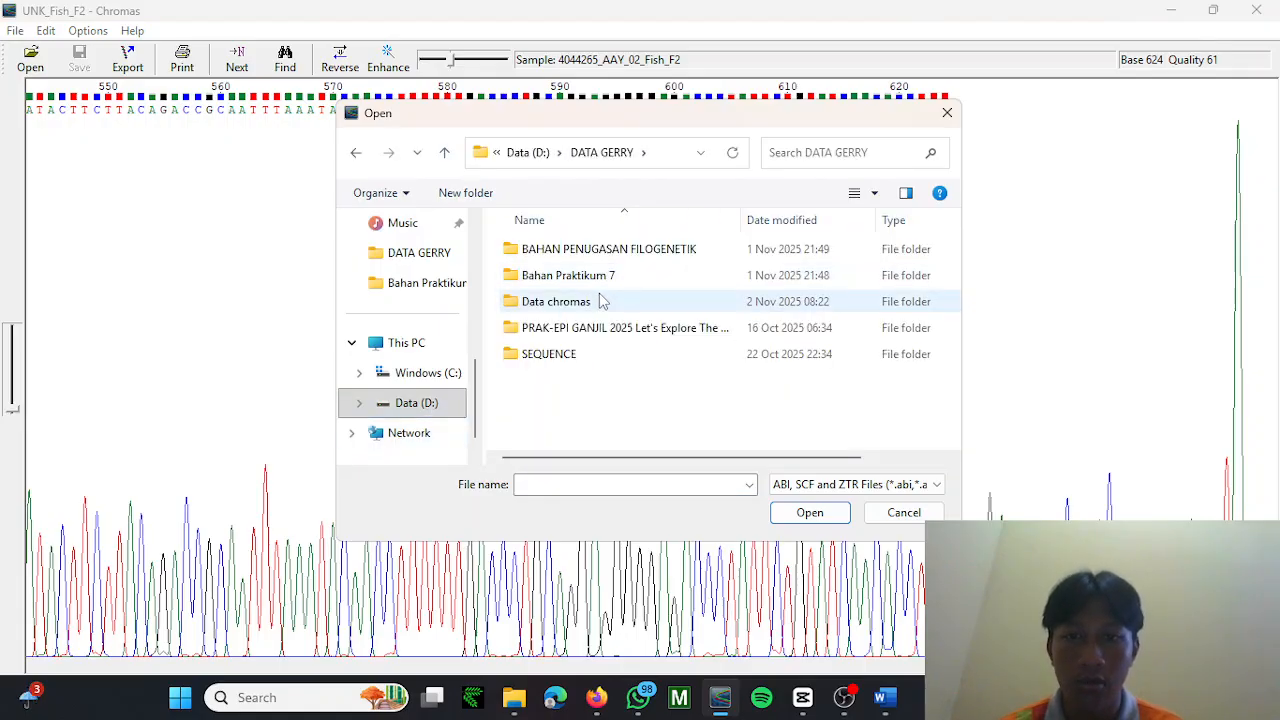
pyautogui.doubleClick(596, 257)
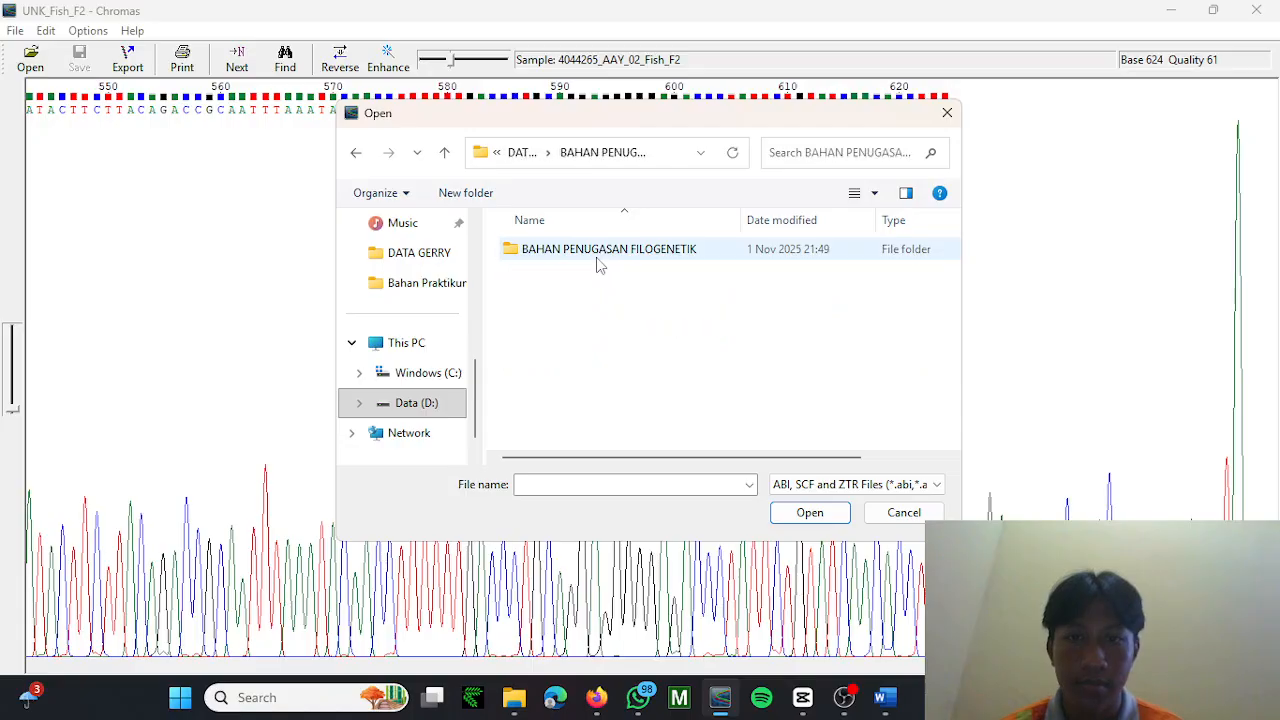
pyautogui.doubleClick(596, 257)
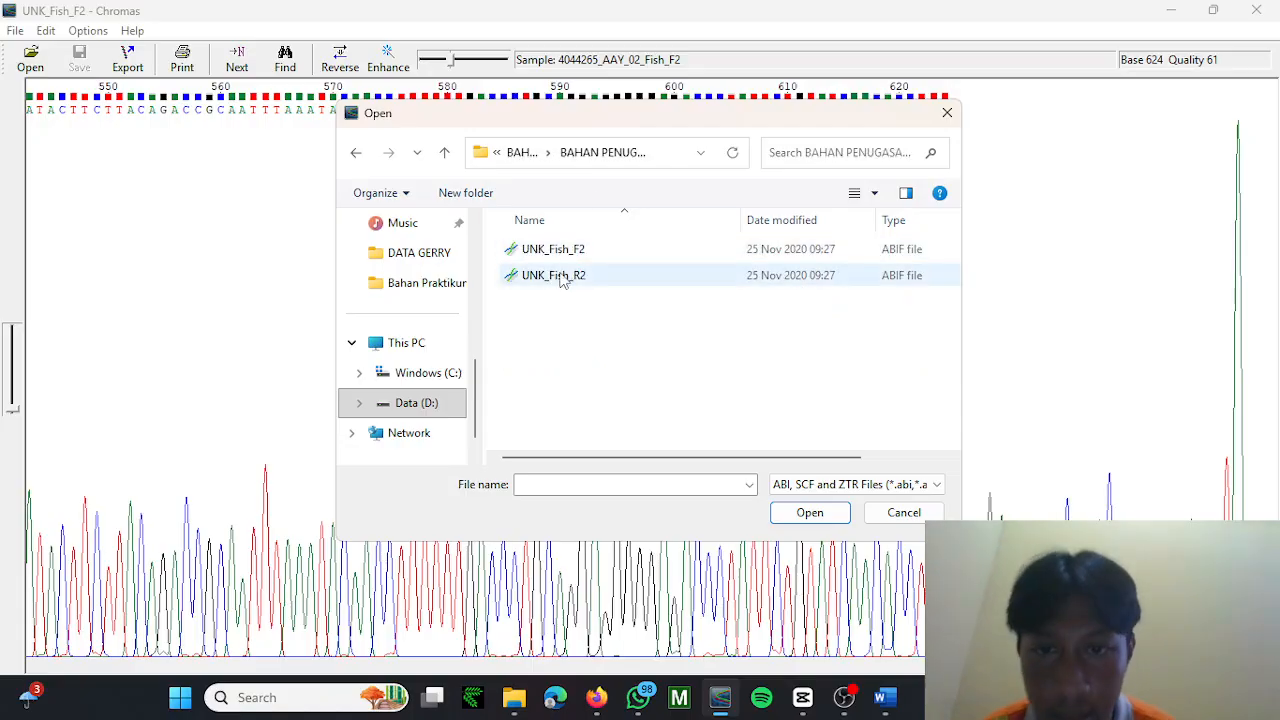
pyautogui.doubleClick(562, 279)
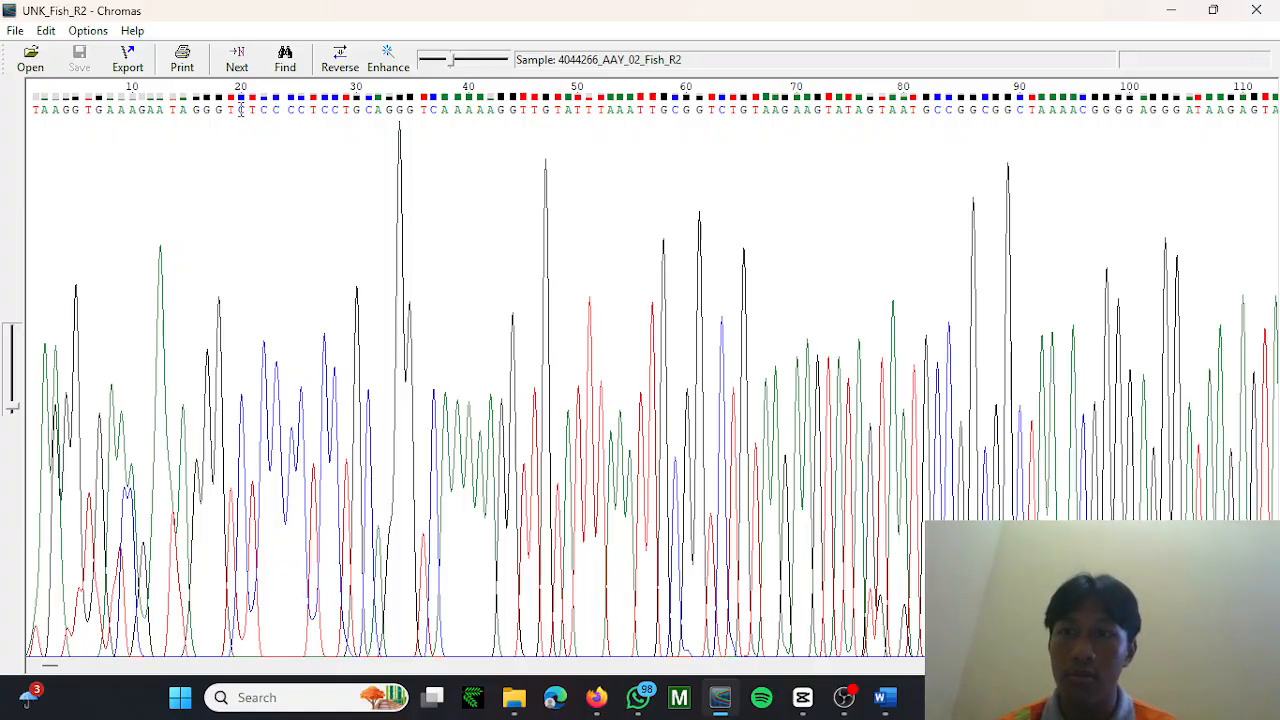
# Delete all bases upstream of base 20 (C) in the UNK_Fish_R2 sequence.
pyautogui.click(240, 110)
pyautogui.click(46, 31)
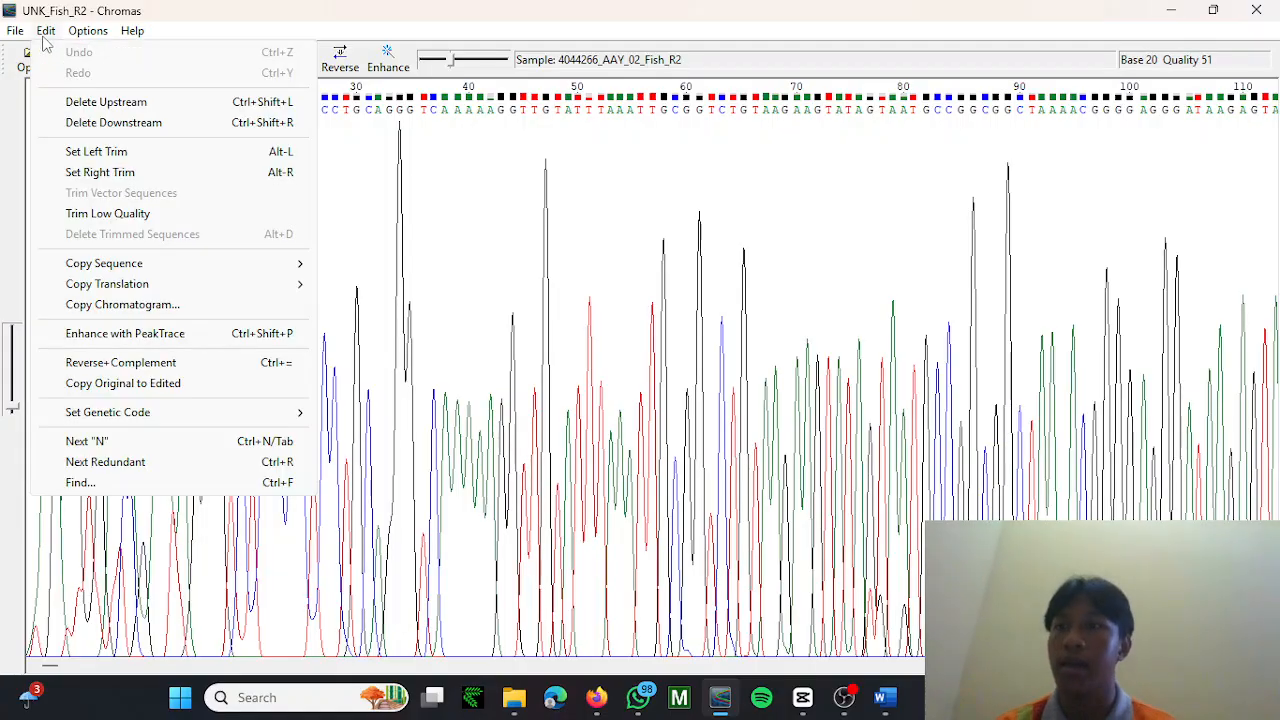
pyautogui.click(101, 102)
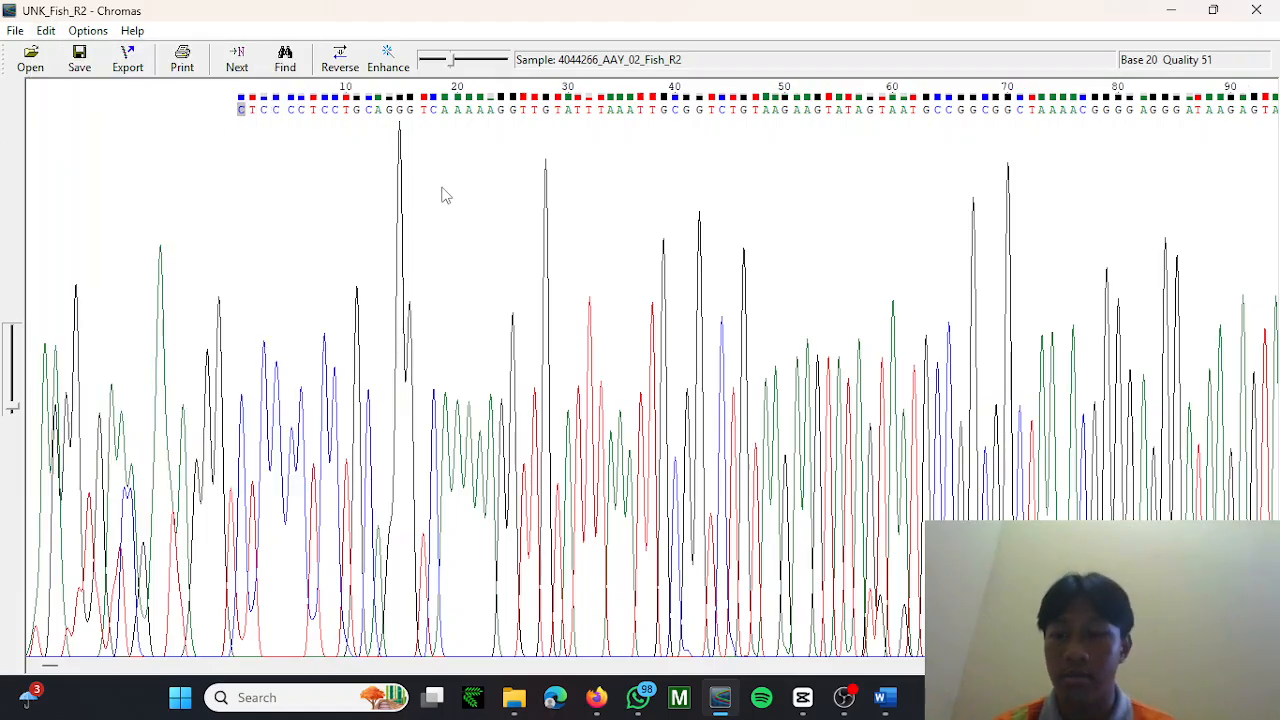
# Copy GTGCCG from the R2 line of the Word document and enter it as the Chromas search sequence in place of TTCTGA.
pyautogui.hotkey('ctrl', 'f')
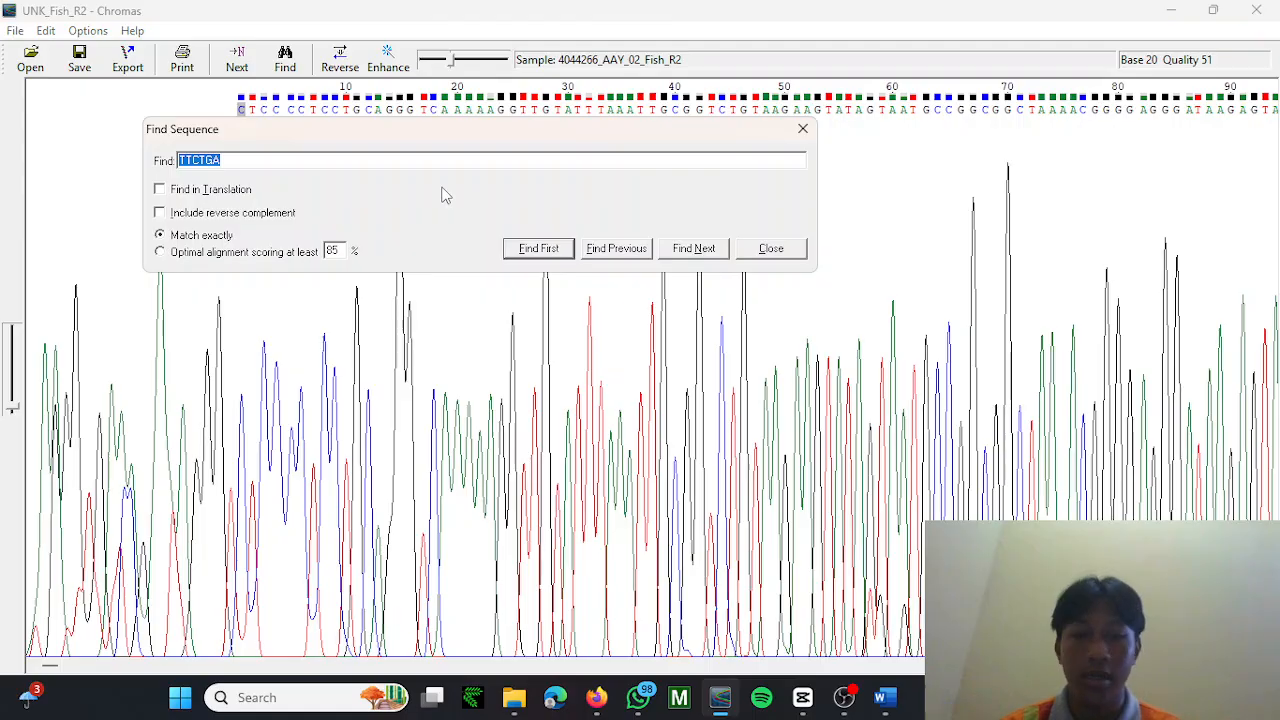
pyautogui.click(411, 162)
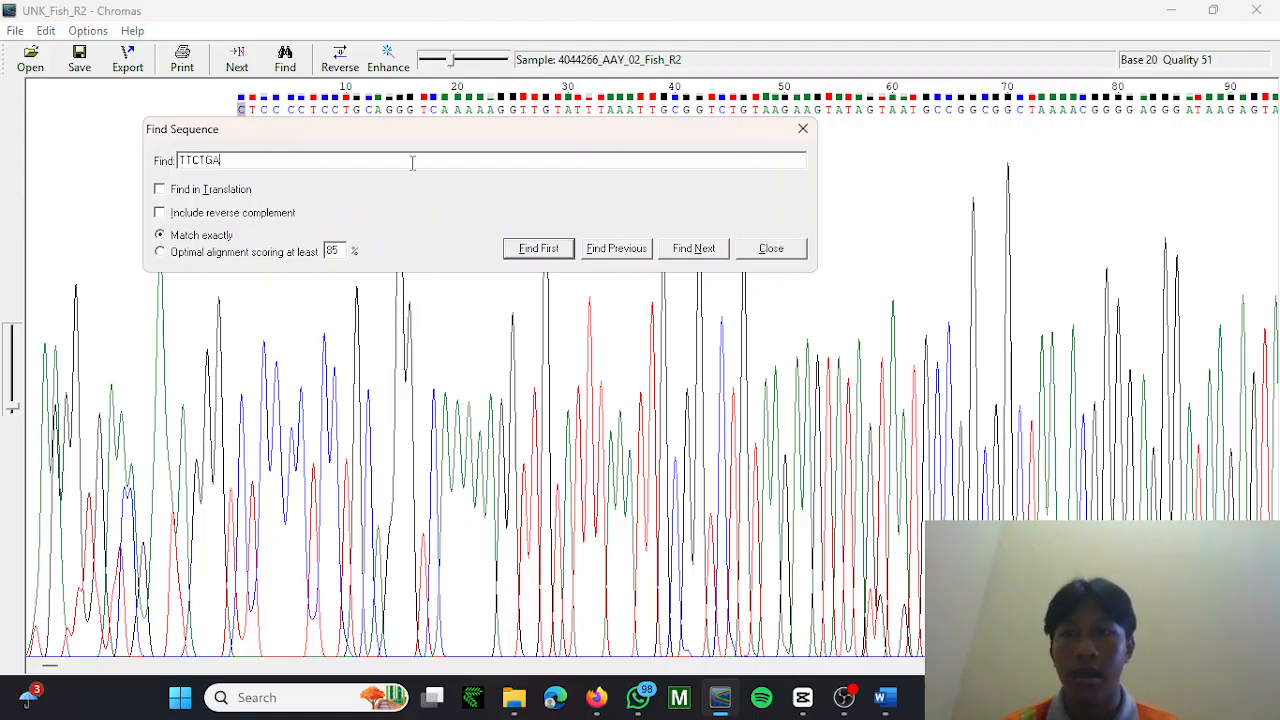
pyautogui.press('BackSpace')
pyautogui.press('BackSpace')
pyautogui.hotkey('alt', 'Tab')
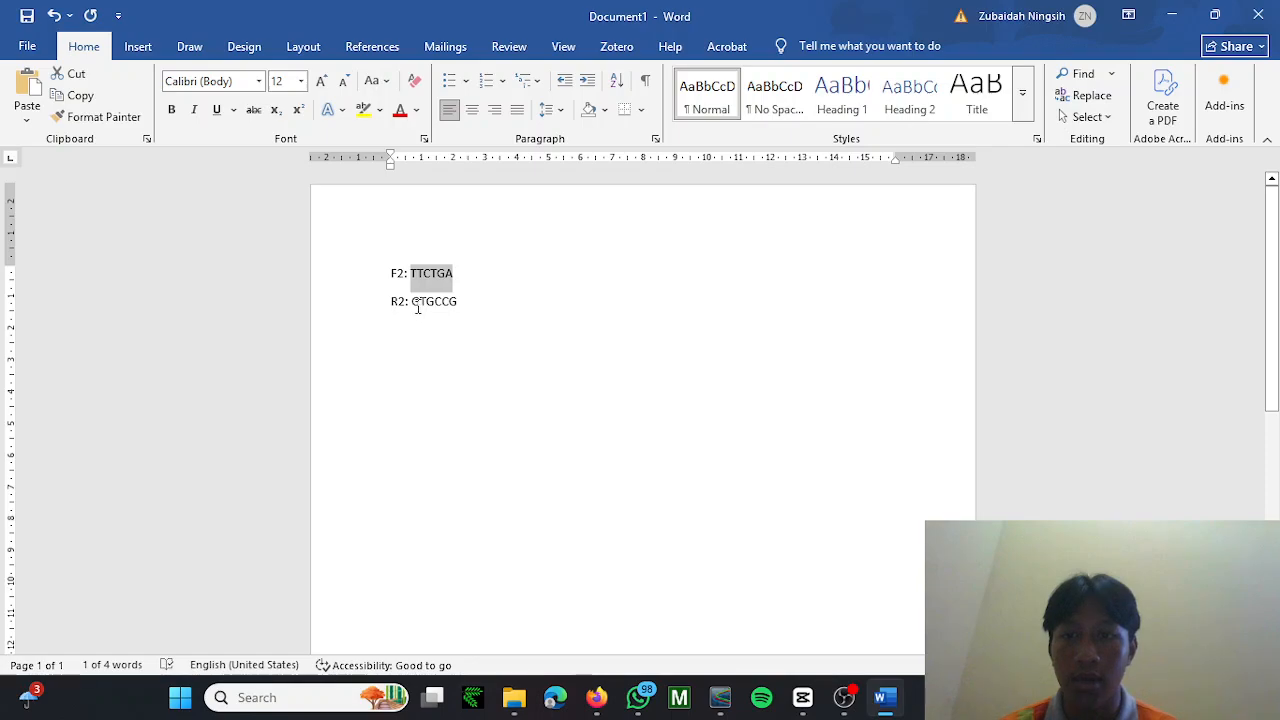
pyautogui.moveTo(412, 304); pyautogui.dragTo(460, 305)
pyautogui.hotkey('ctrl', 'c')
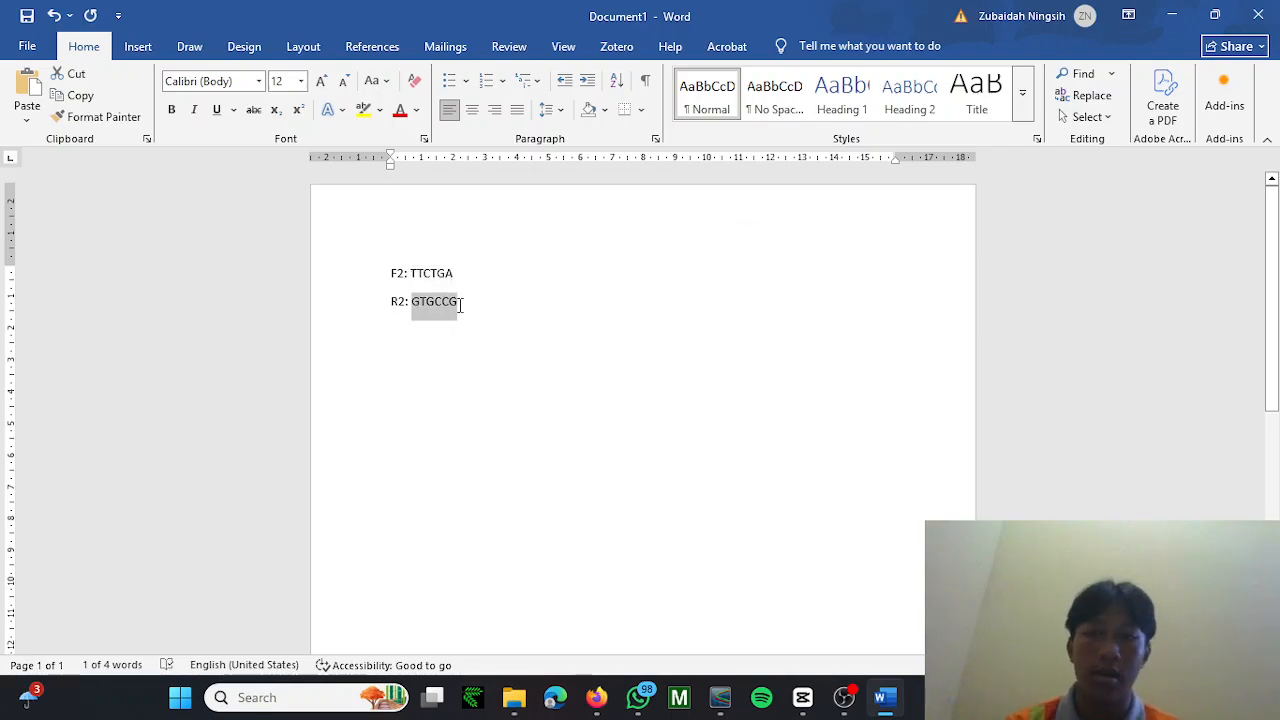
pyautogui.hotkey('alt', 'Tab')
pyautogui.hotkey('ctrl', 'v')
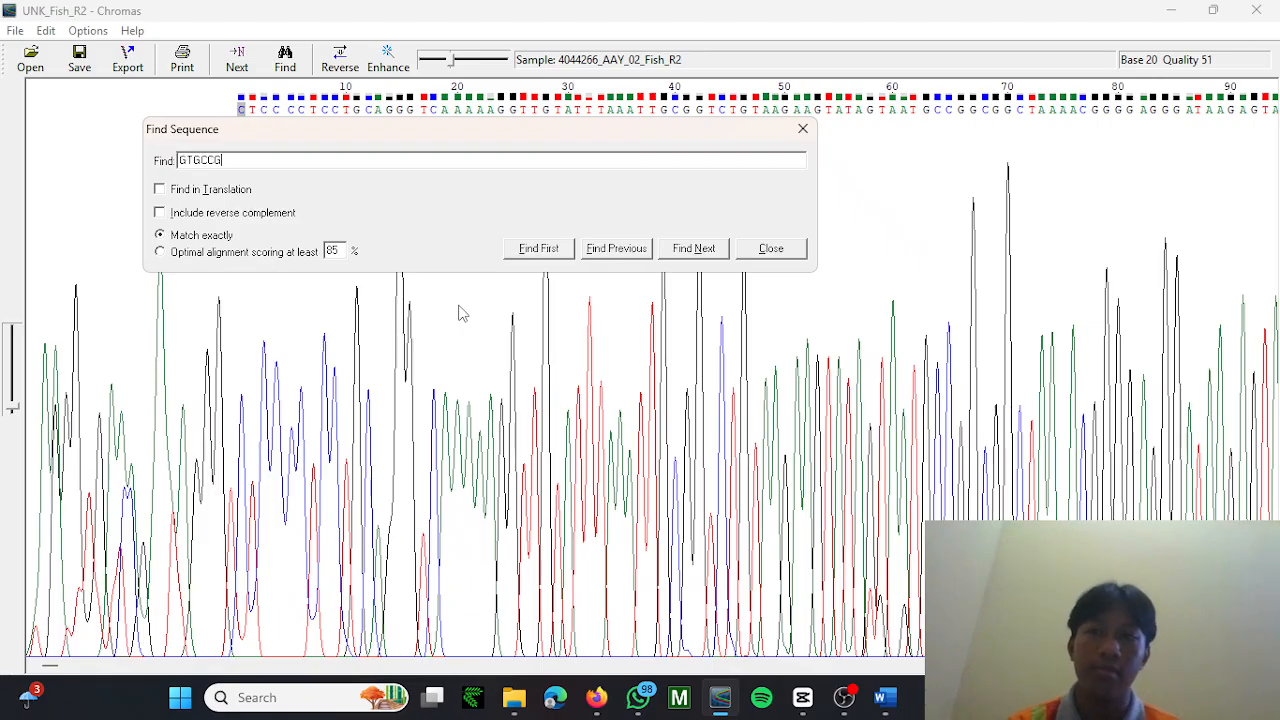
# Find the GTGCCG match in the R2 sequence and delete all bases downstream of its first base.
pyautogui.click(690, 249)
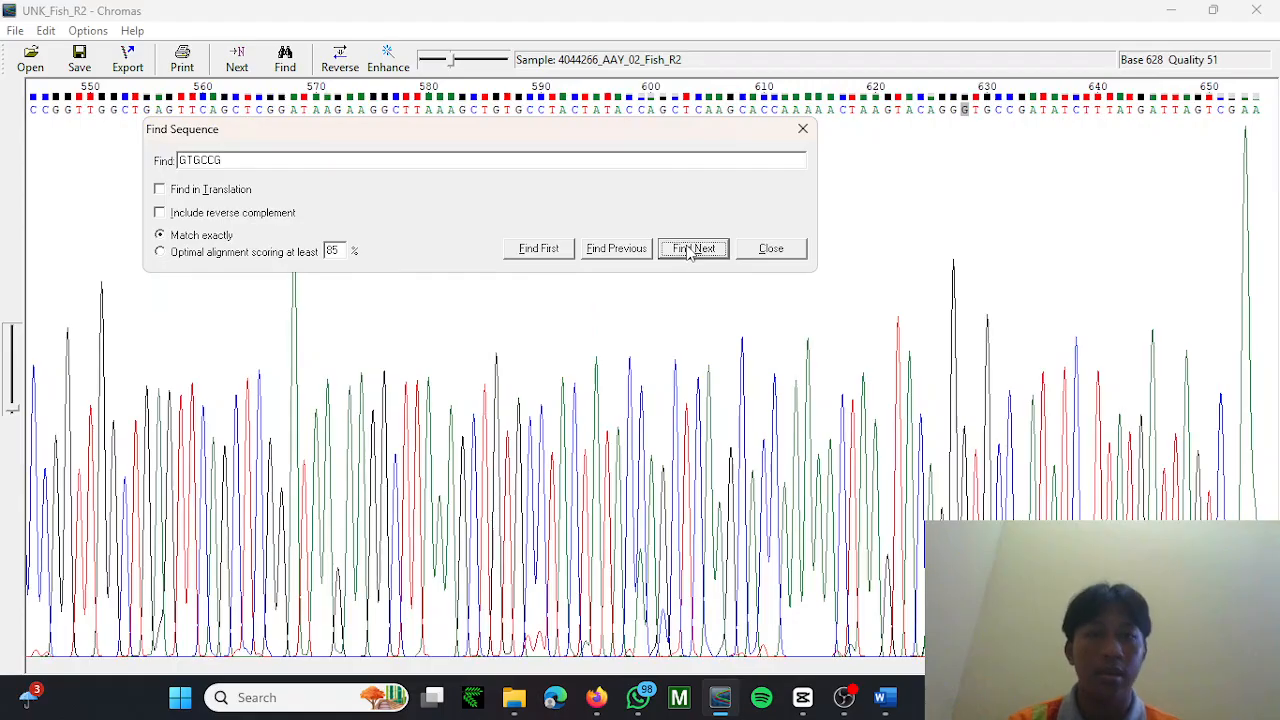
pyautogui.click(796, 257)
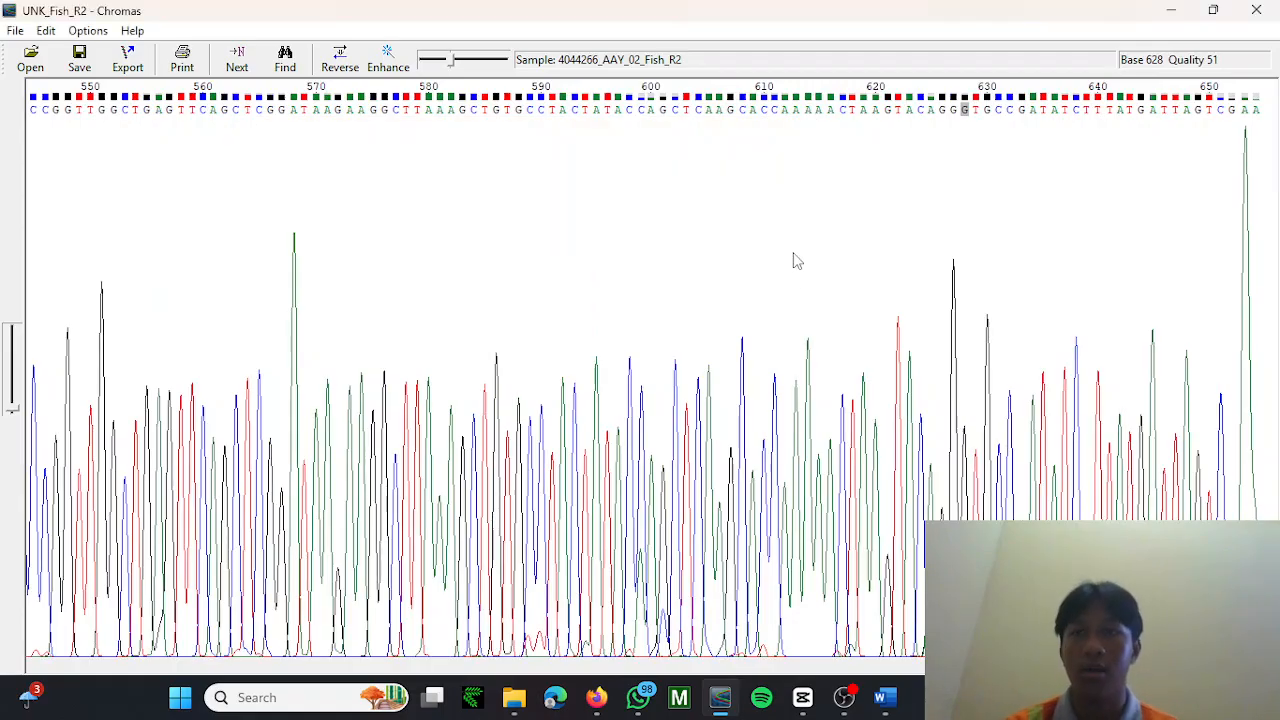
pyautogui.click(46, 31)
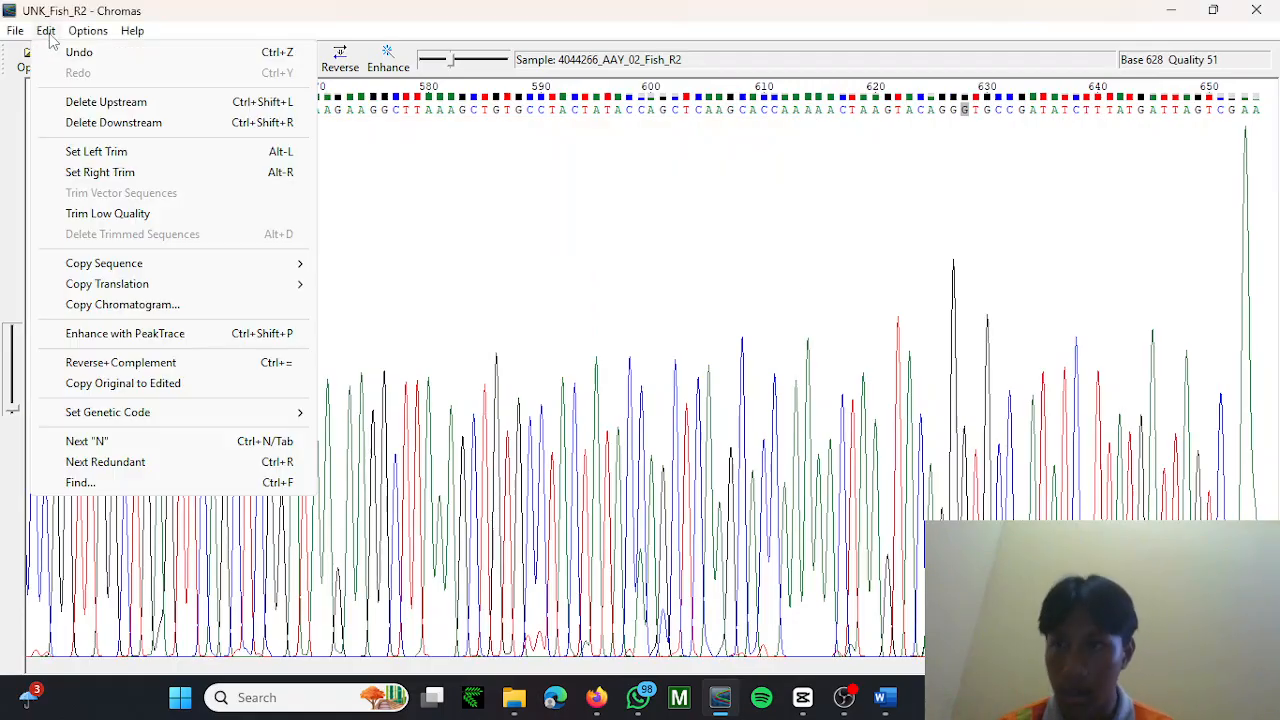
pyautogui.click(100, 122)
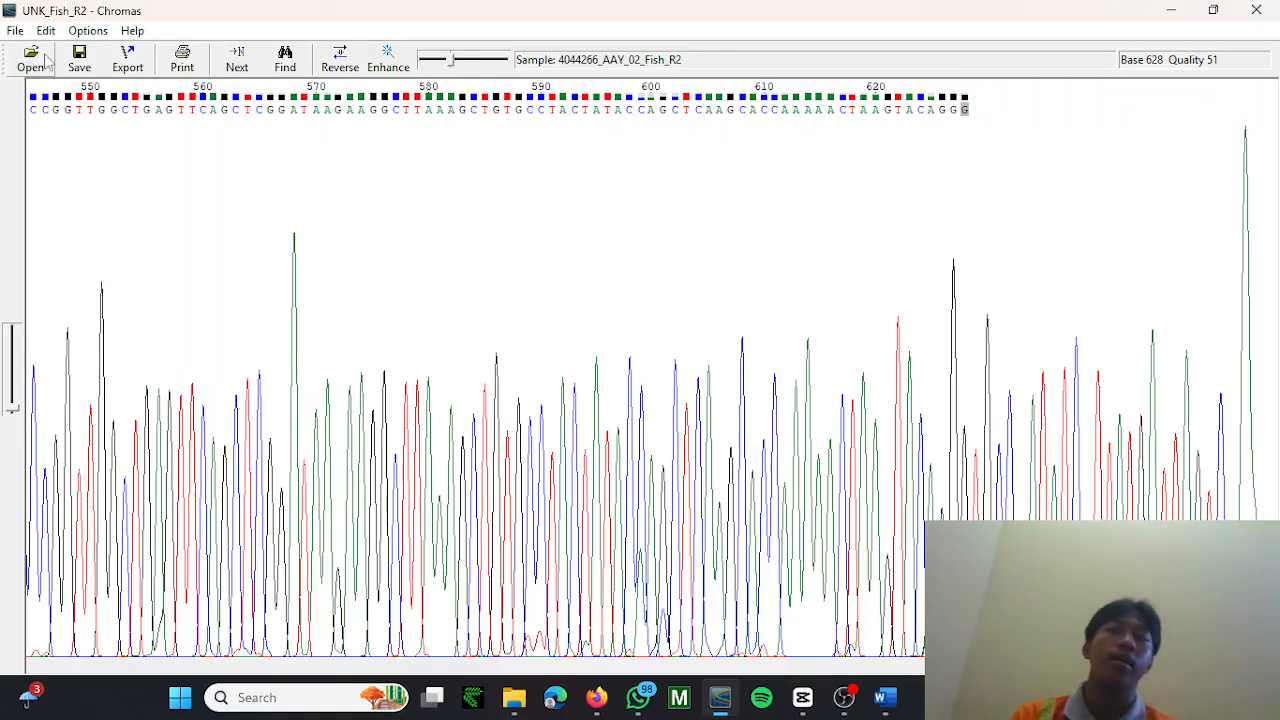
# Save the trimmed R2 sequence as the ABI file UNK_Fish_R2 in the Data chromas folder on drive D and minimize Chromas.
pyautogui.click(16, 31)
pyautogui.click(79, 117)
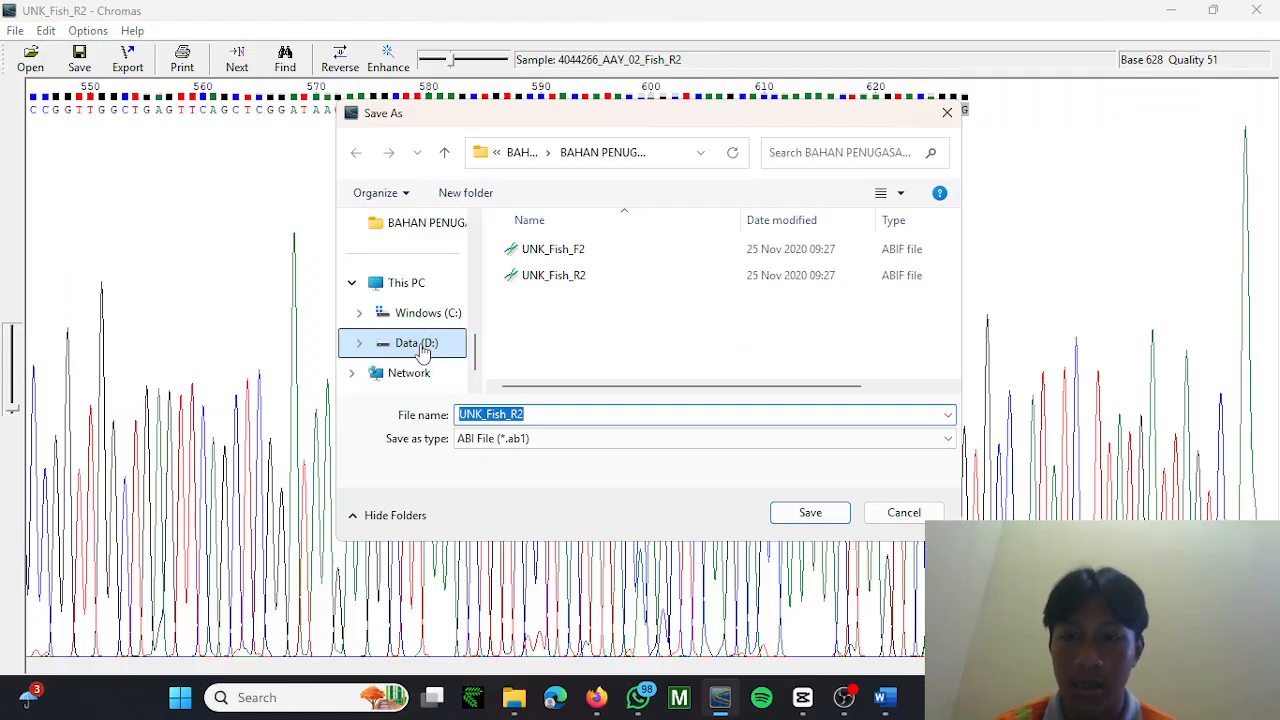
pyautogui.click(422, 345)
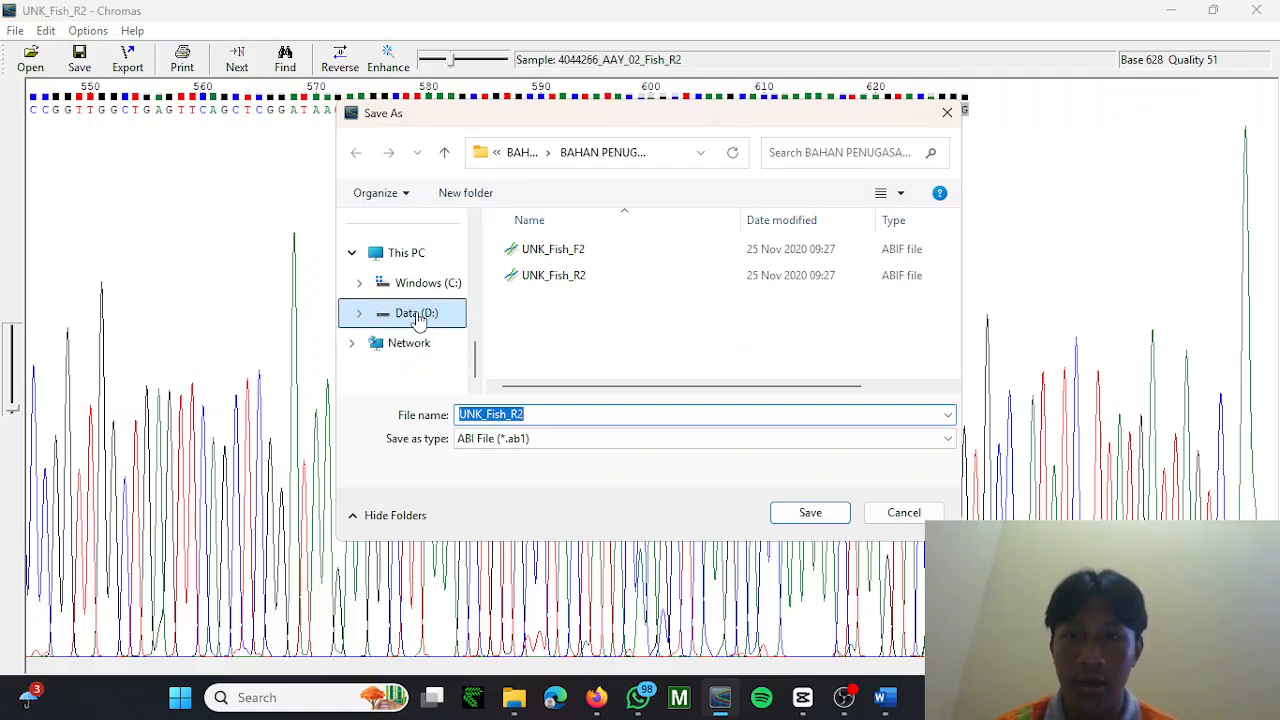
pyautogui.doubleClick(630, 260)
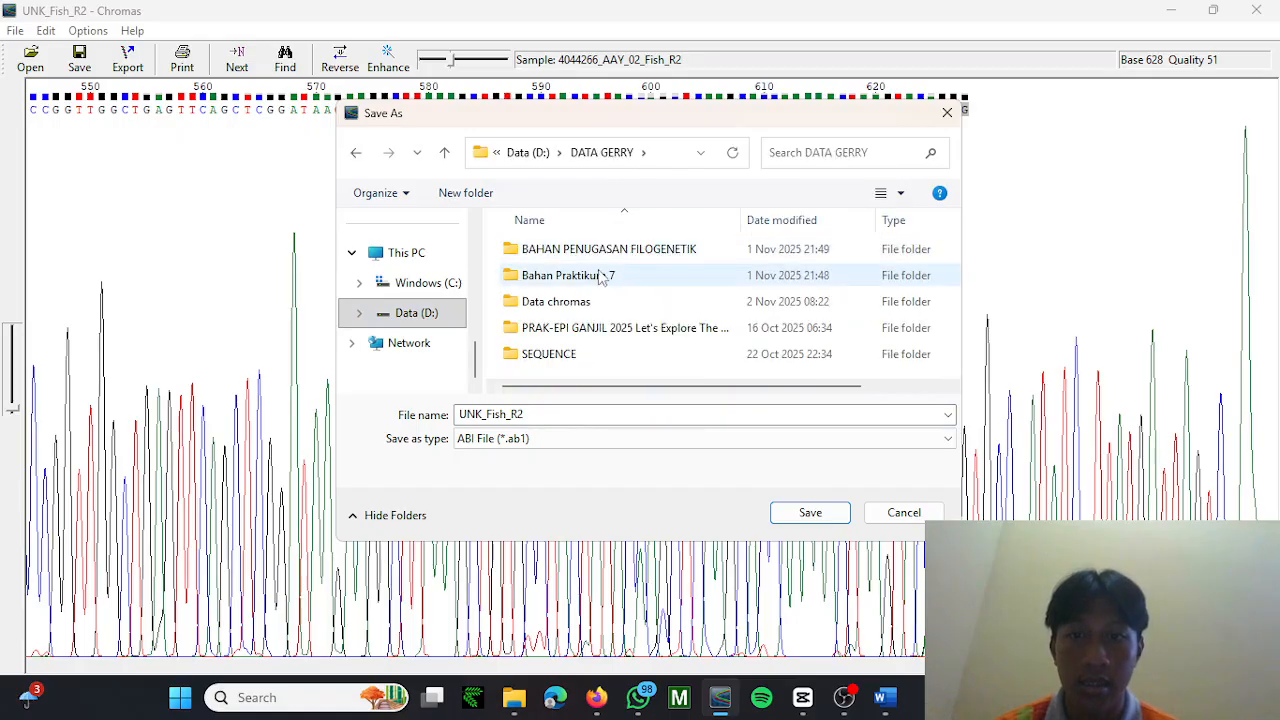
pyautogui.doubleClick(573, 301)
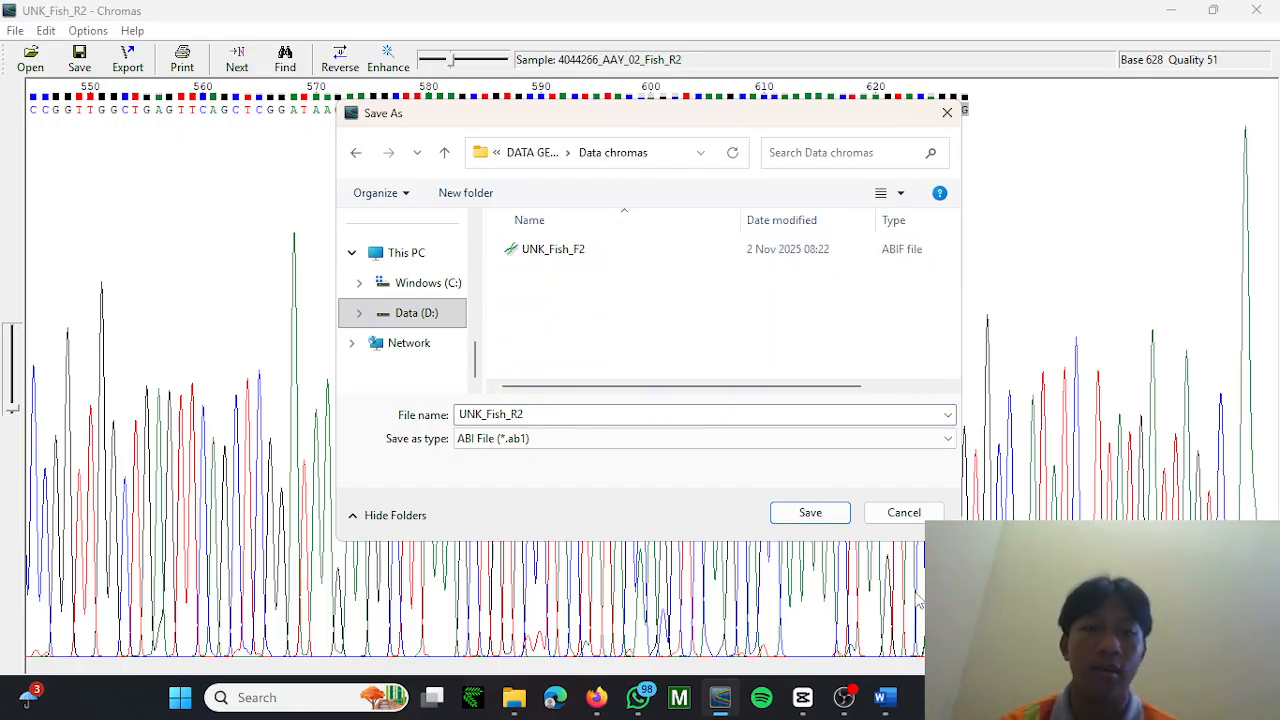
pyautogui.click(810, 512)
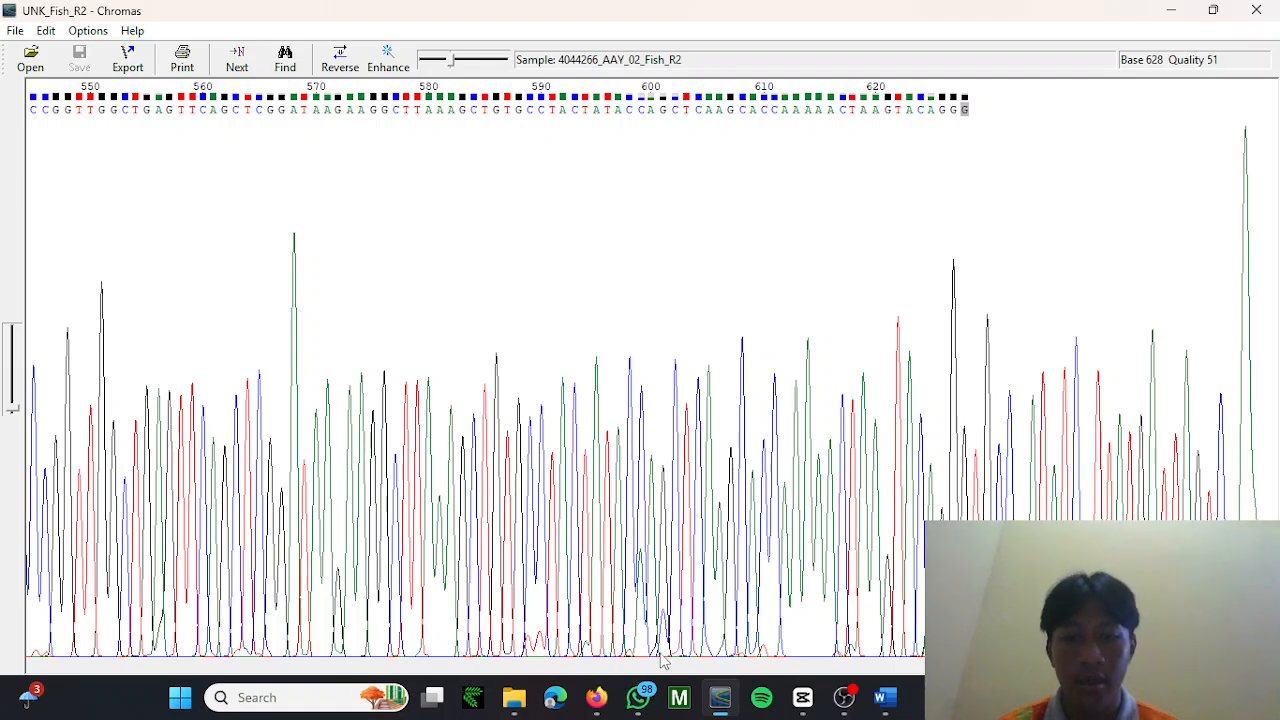
pyautogui.moveTo(720, 705)
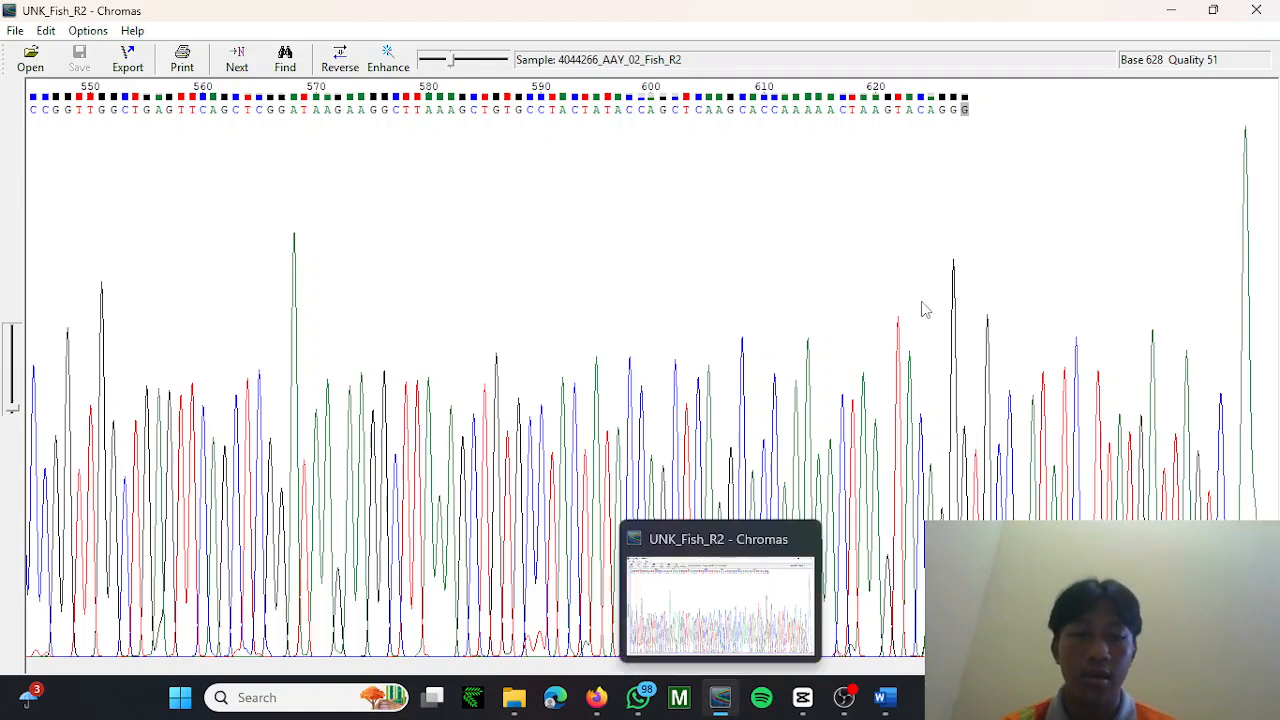
pyautogui.click(1180, 14)
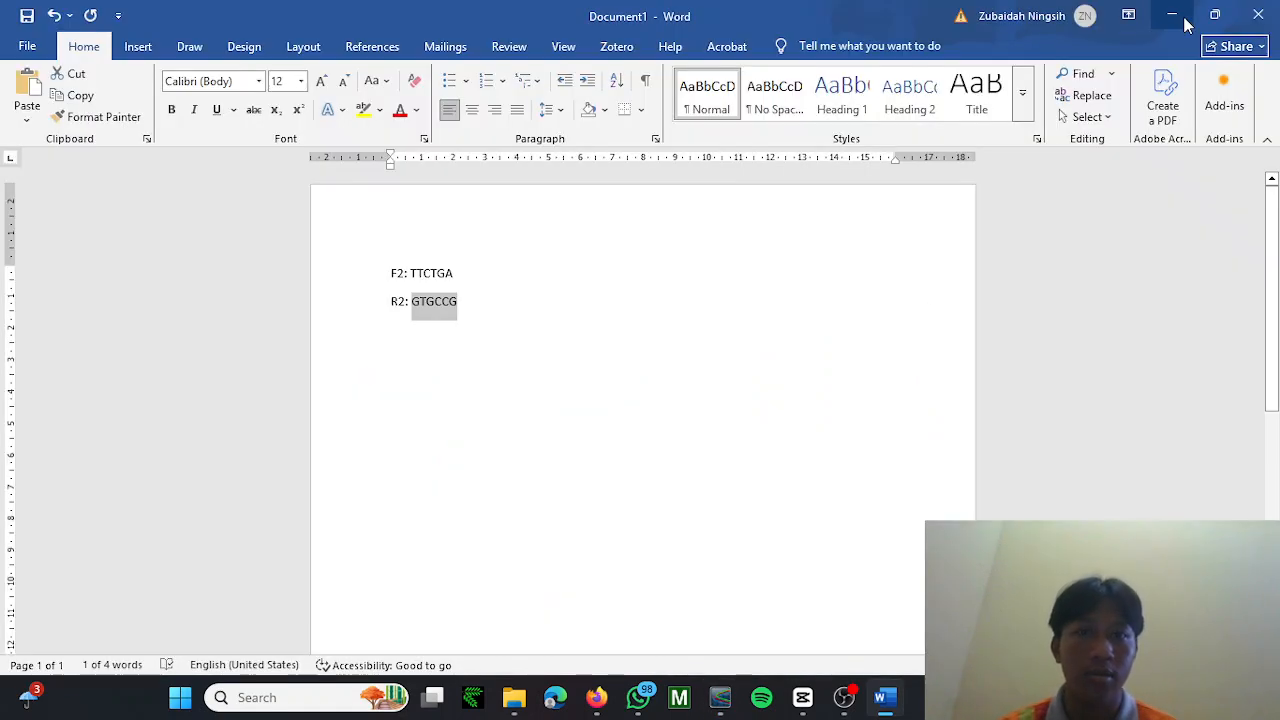
# Minimize the Word document and the file browser window, and launch Unipro UGENE from the desktop.
pyautogui.click(1172, 14)
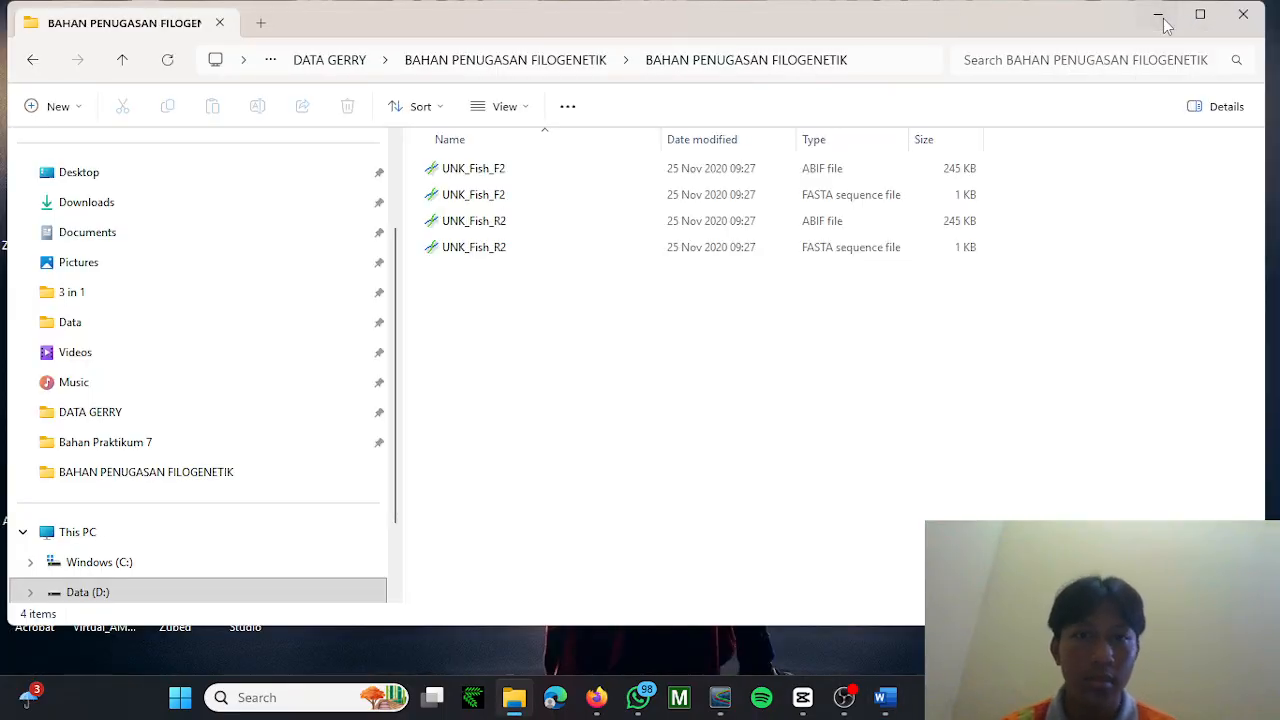
pyautogui.click(1160, 20)
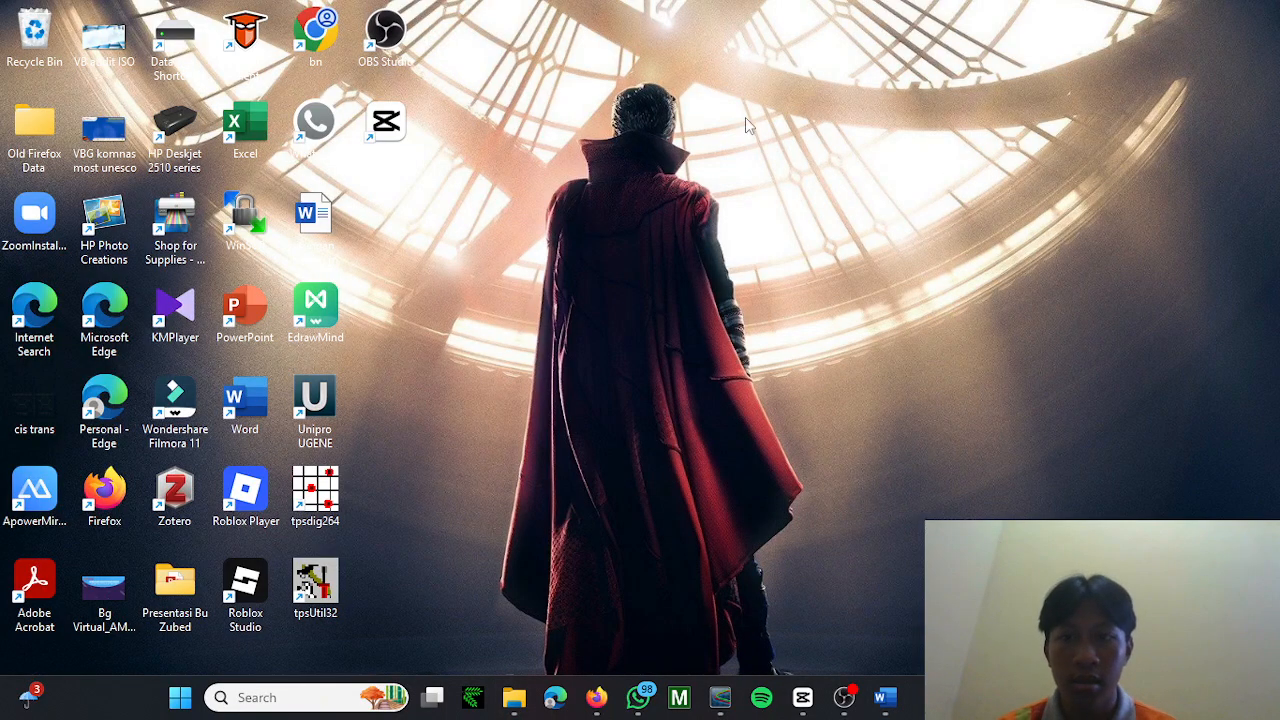
pyautogui.doubleClick(316, 405)
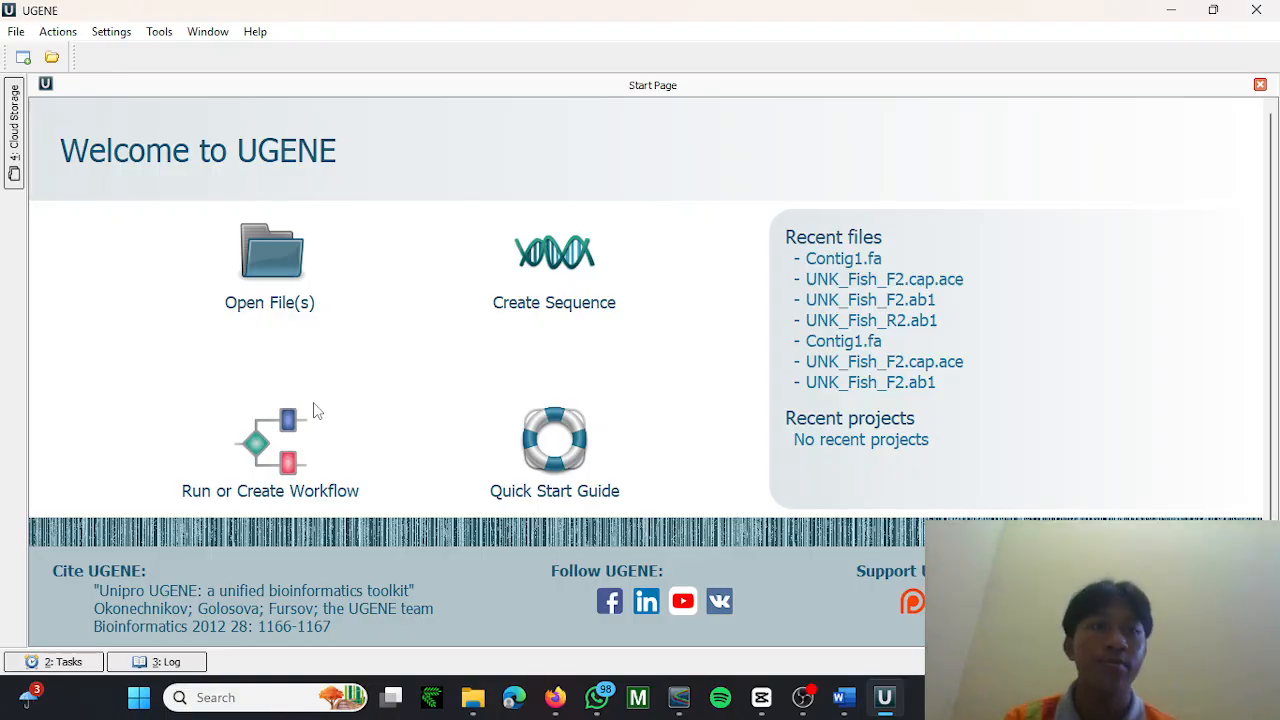
# Open the trimmed UNK_Fish_F2 and UNK_Fish_R2 ABIF files together from the Data chromas folder on drive D.
pyautogui.click(320, 295)
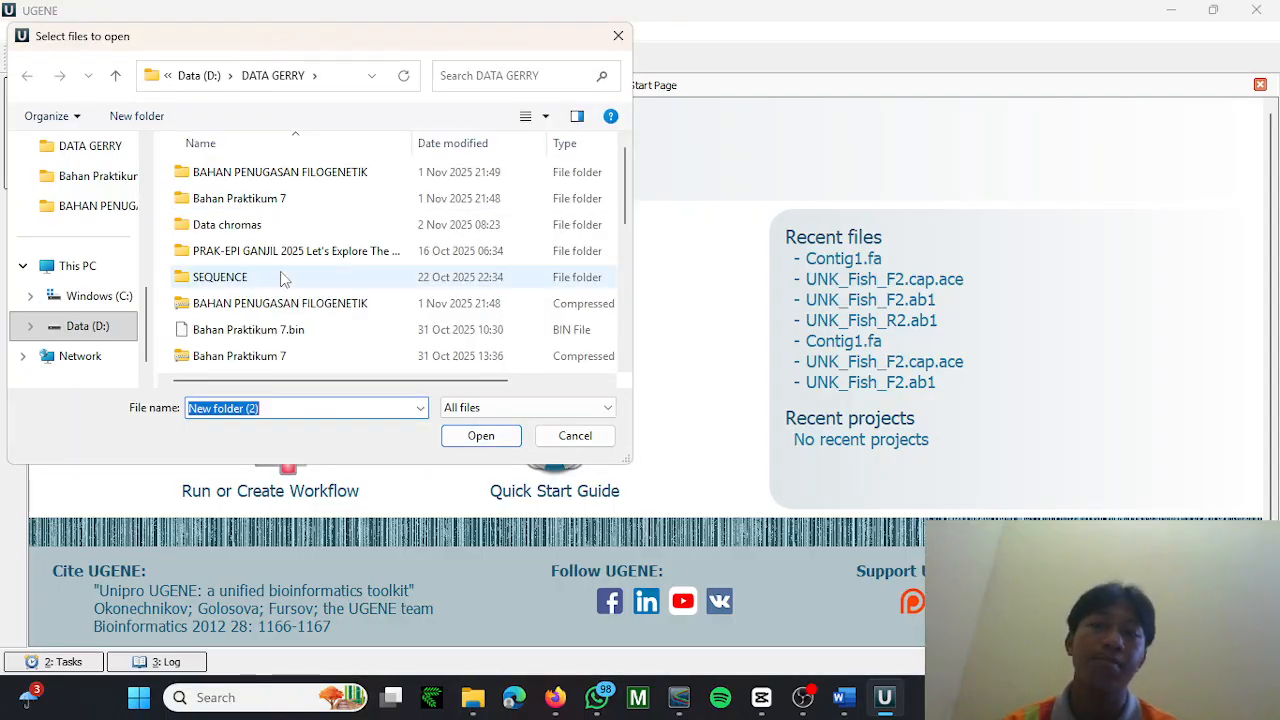
pyautogui.scroll(-1, 230, 308)
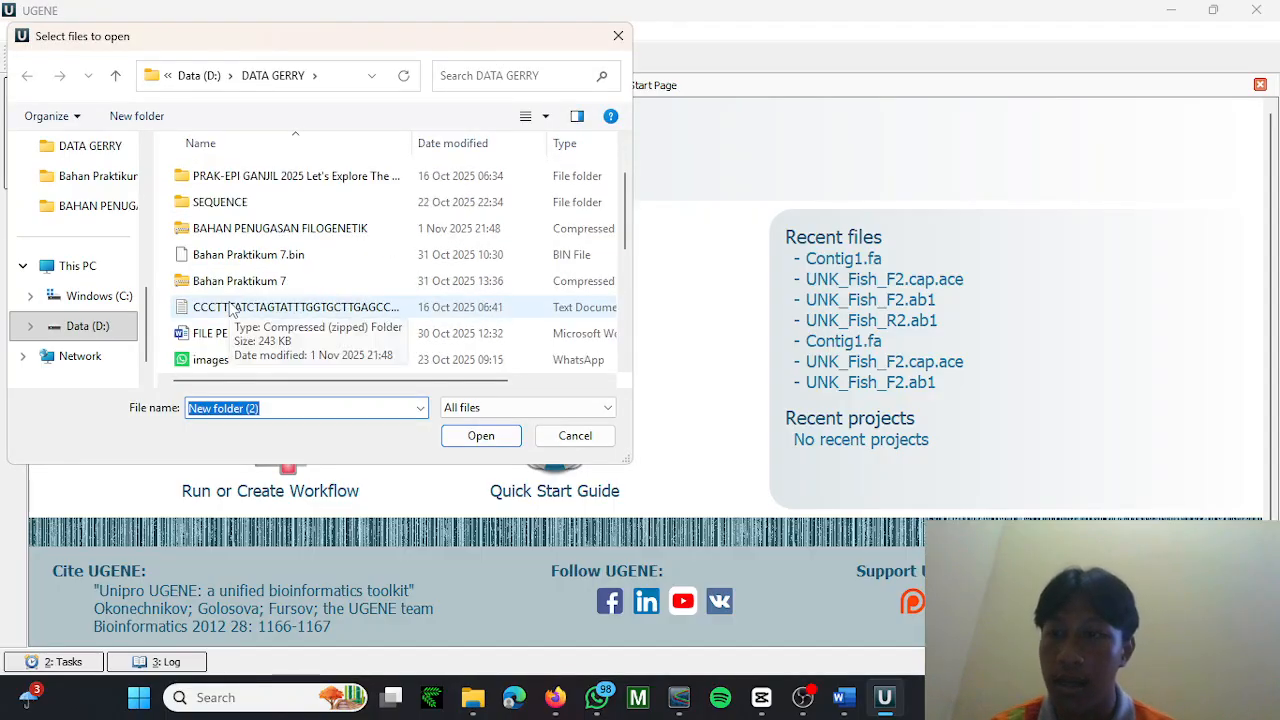
pyautogui.click(103, 330)
pyautogui.doubleClick(301, 179)
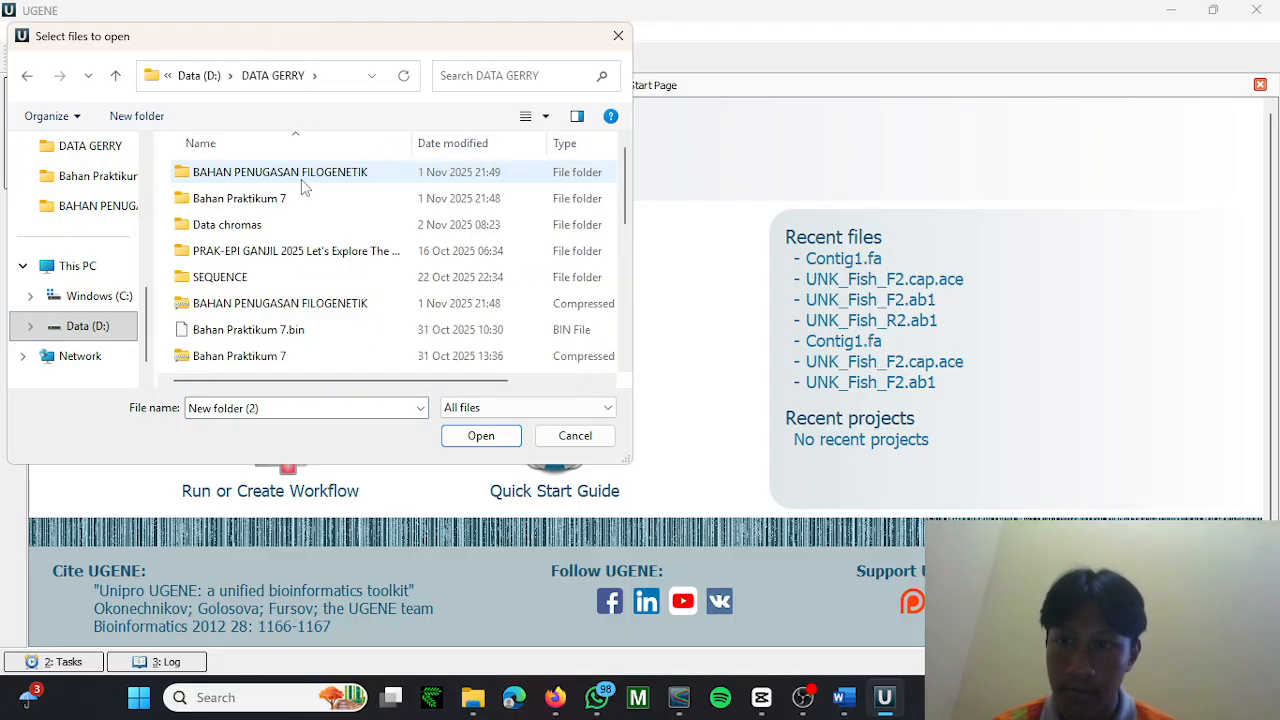
pyautogui.doubleClick(243, 225)
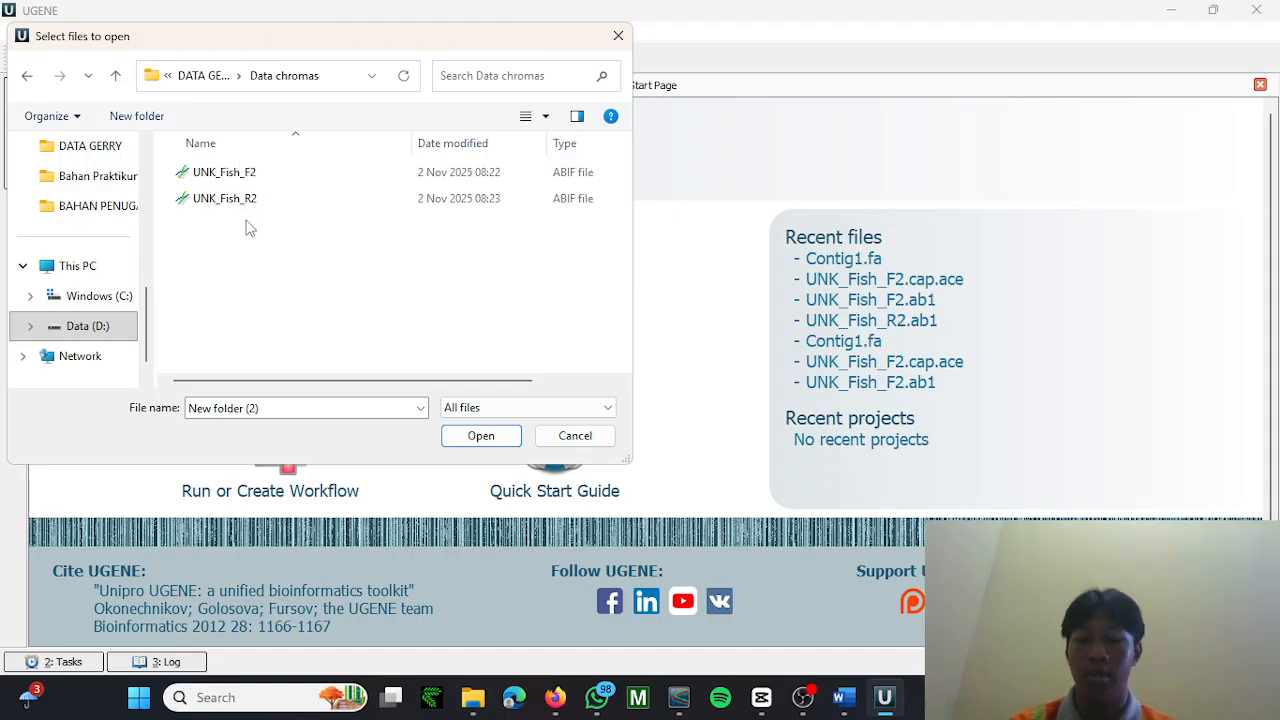
pyautogui.moveTo(250, 228); pyautogui.dragTo(220, 162)
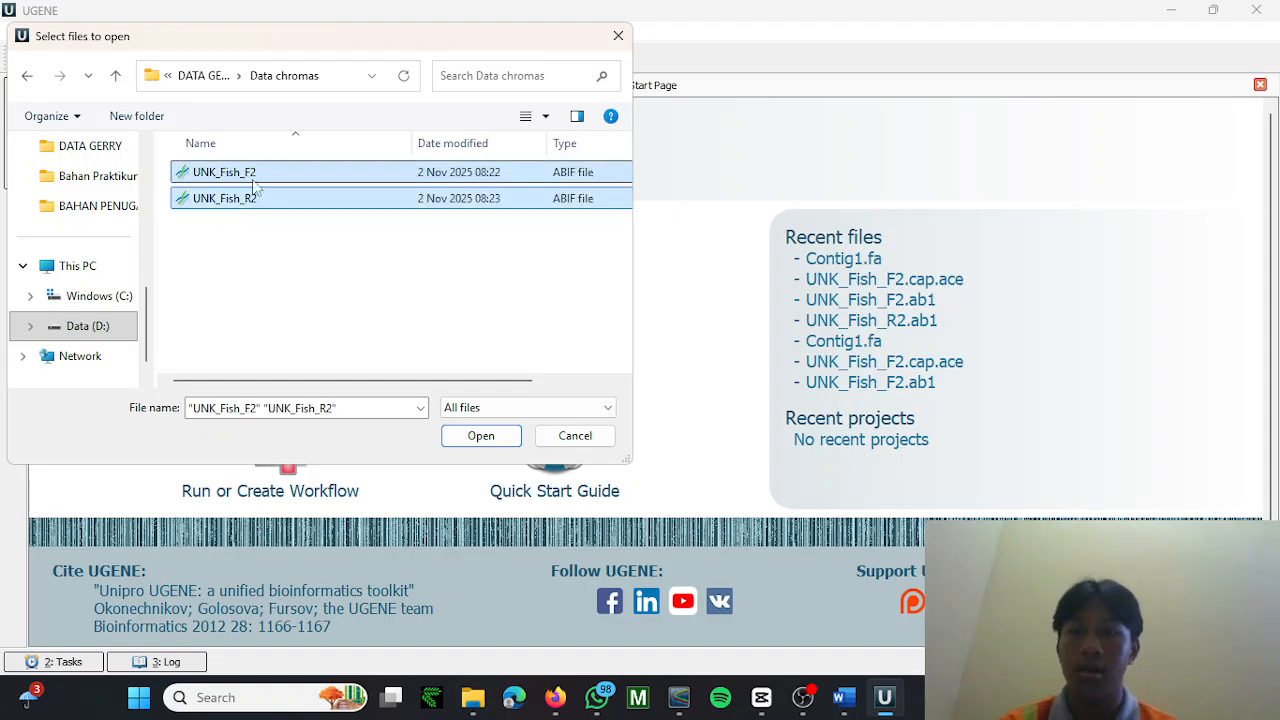
pyautogui.click(467, 437)
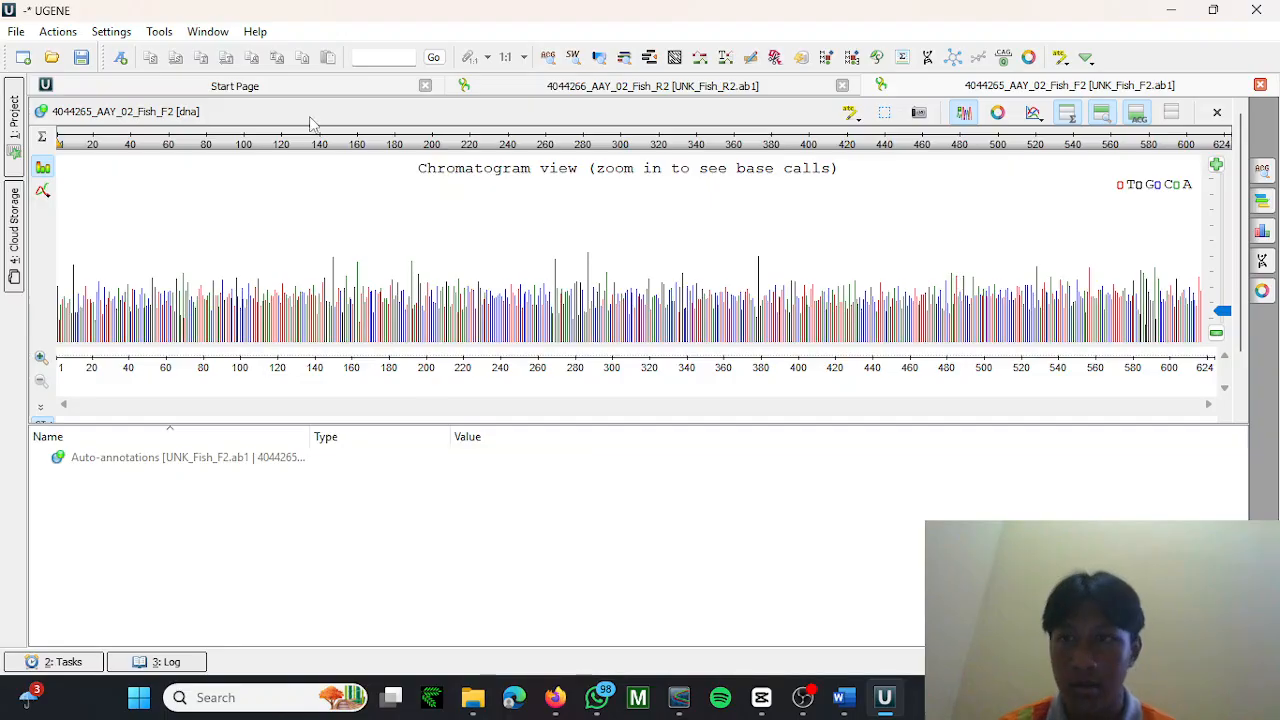
# Run a CAP3 de novo assembly of UNK_Fish_F2 and UNK_Fish_R2 from Data chromas, opening the result as a multiple sequence alignment.
pyautogui.click(160, 33)
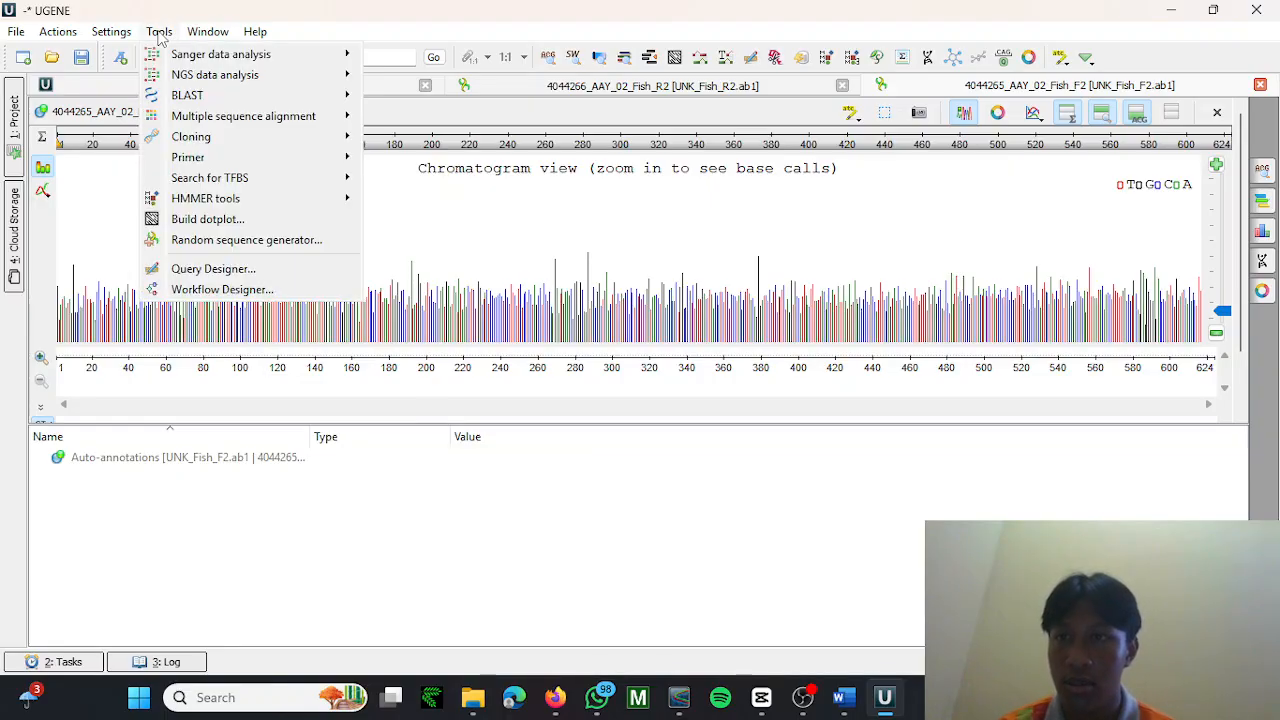
pyautogui.moveTo(185, 56)
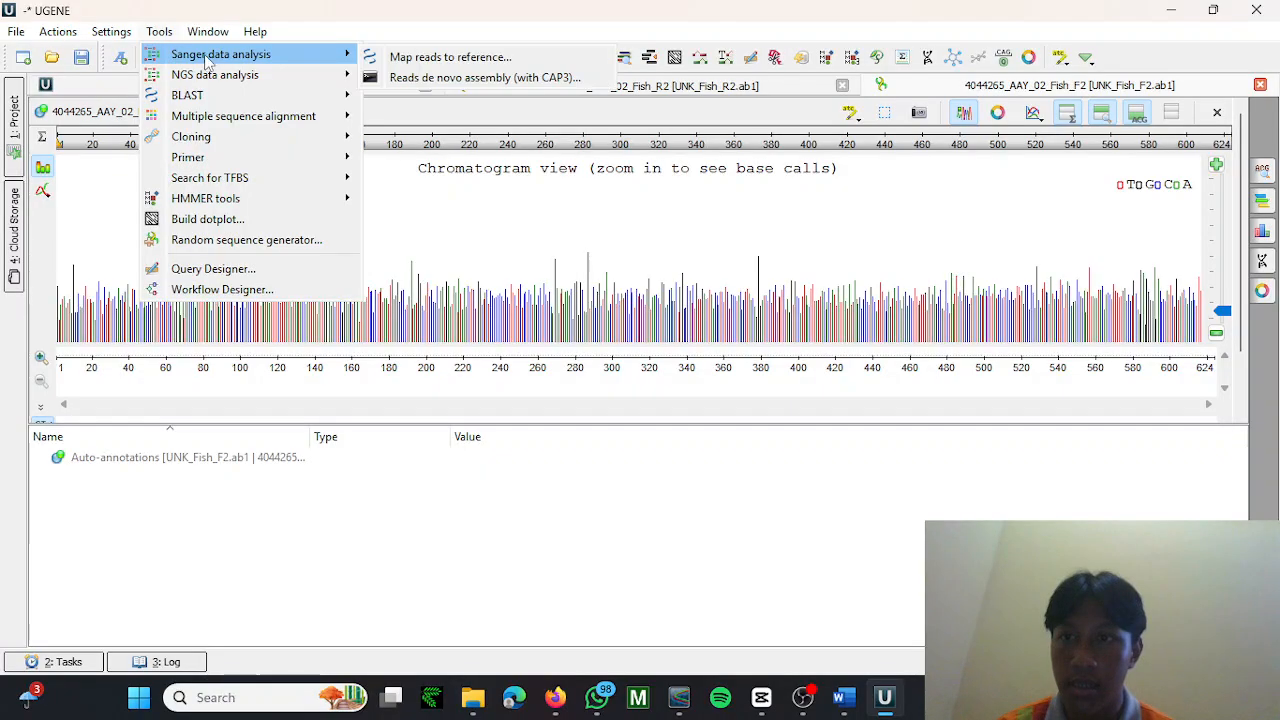
pyautogui.click(393, 80)
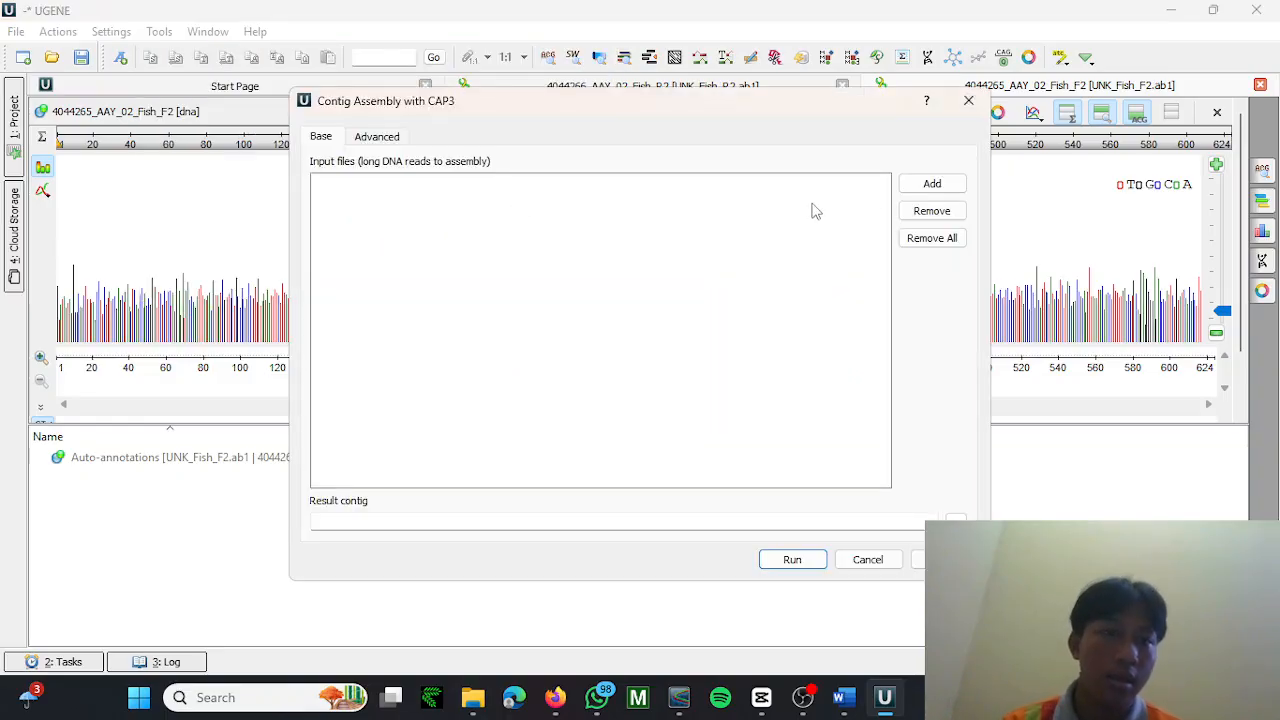
pyautogui.click(957, 183)
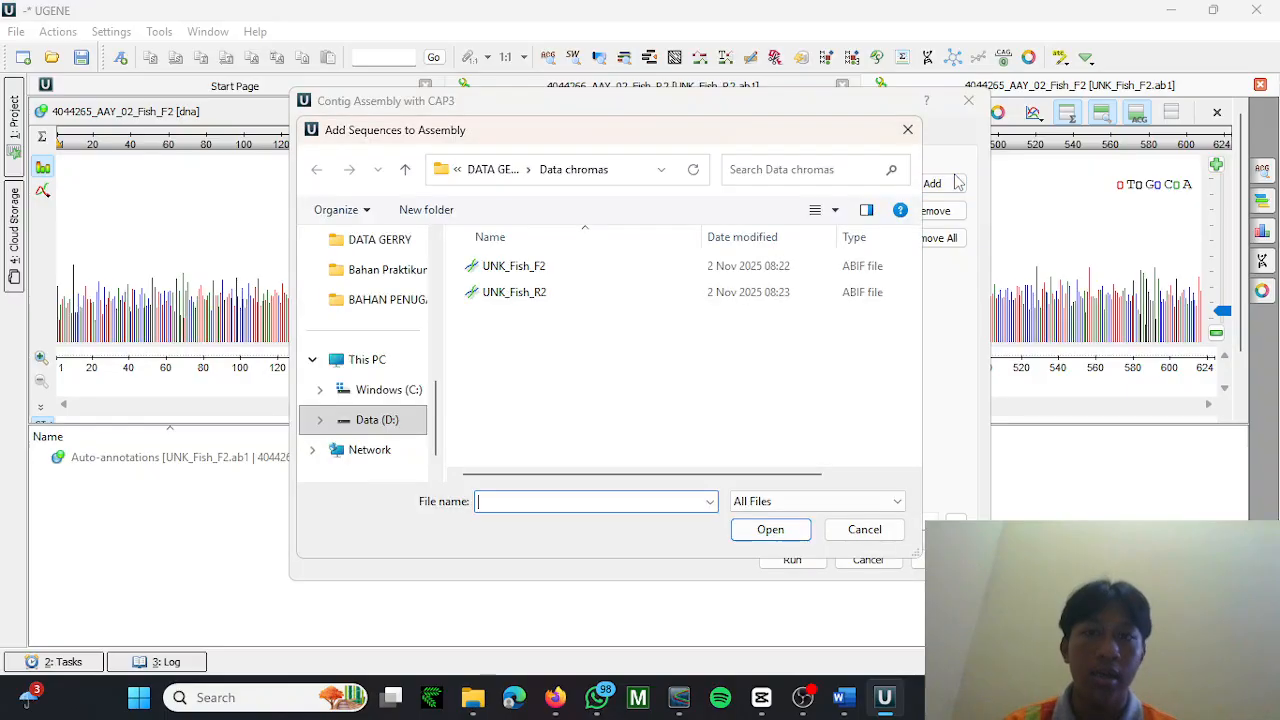
pyautogui.click(363, 419)
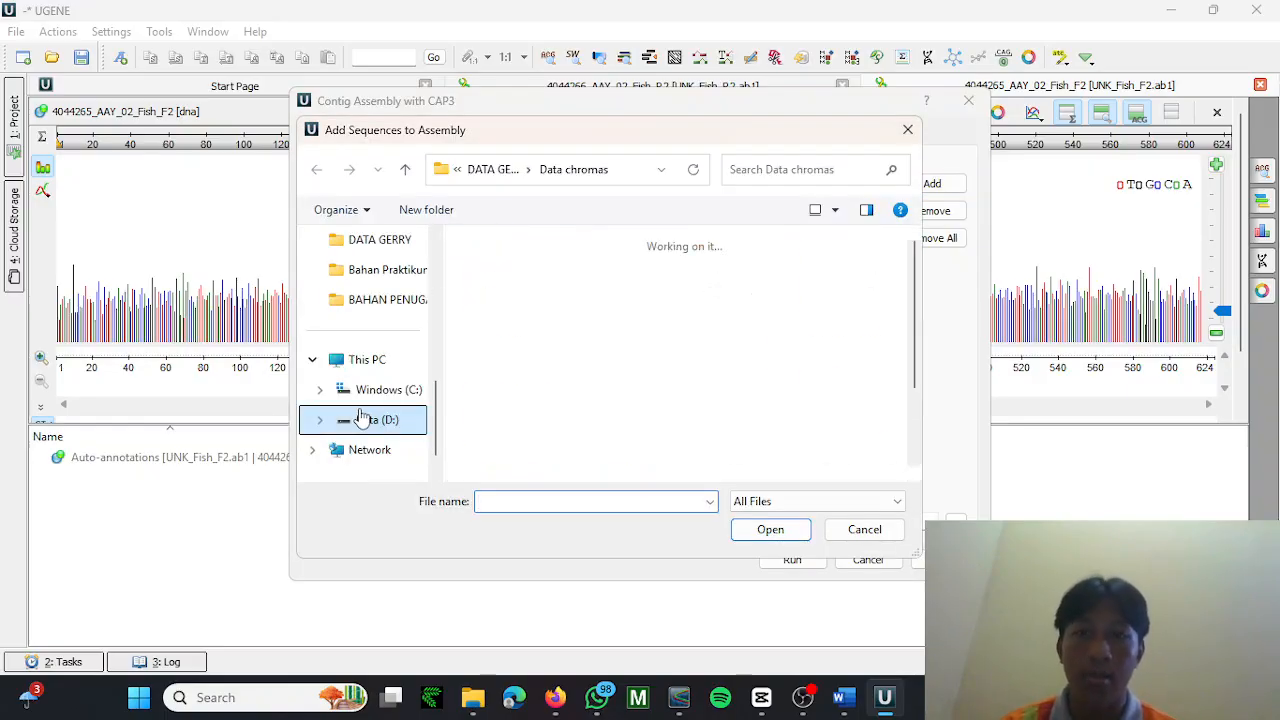
pyautogui.doubleClick(600, 302)
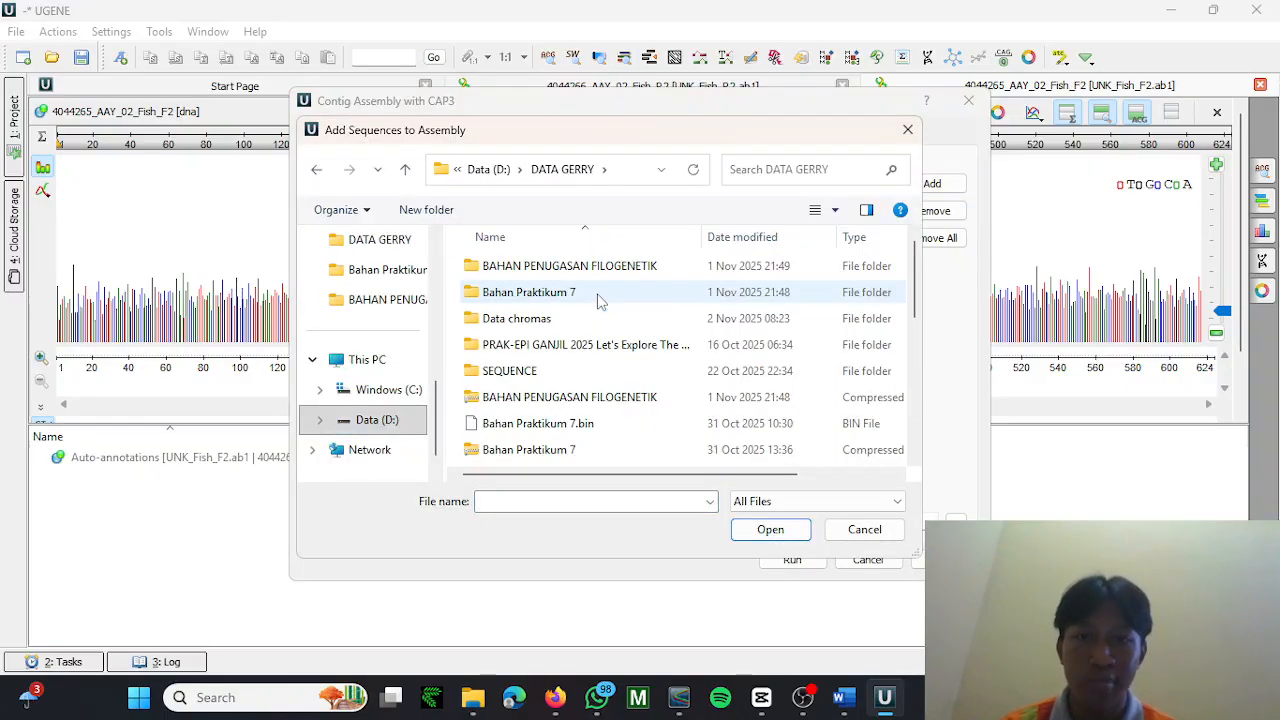
pyautogui.click(533, 320)
pyautogui.doubleClick(533, 320)
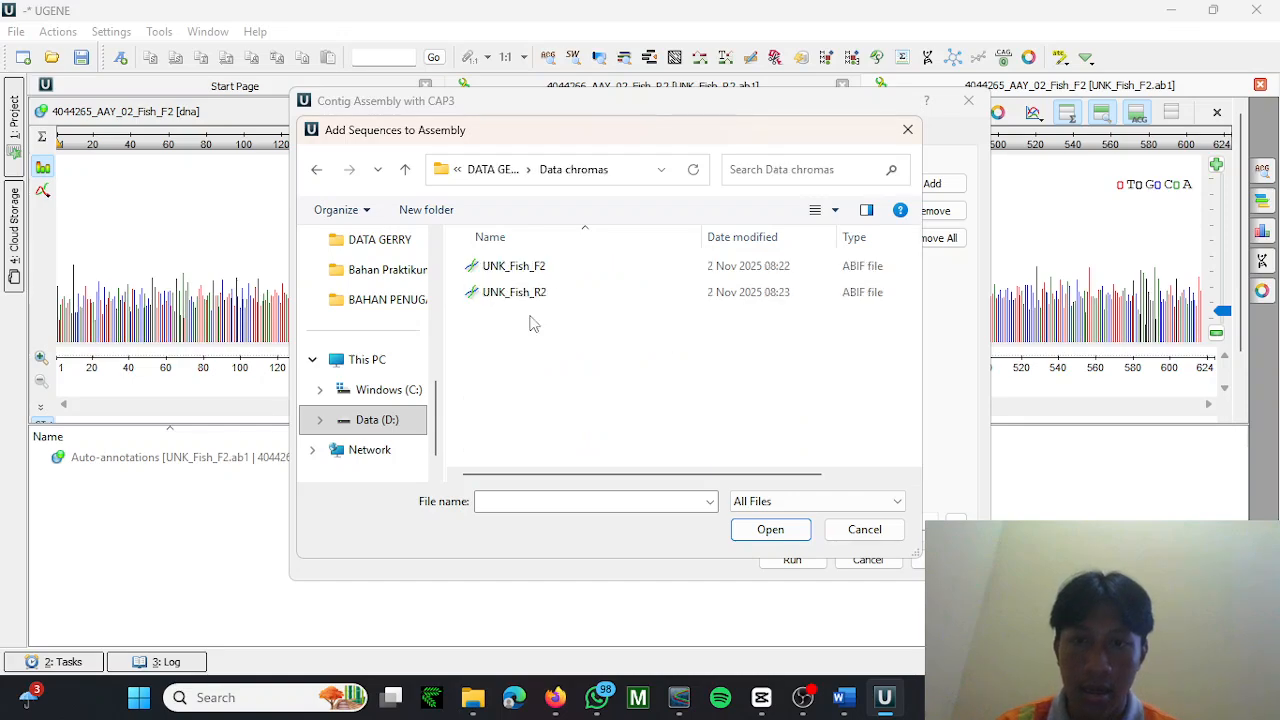
pyautogui.moveTo(533, 340); pyautogui.dragTo(505, 274)
pyautogui.click(770, 530)
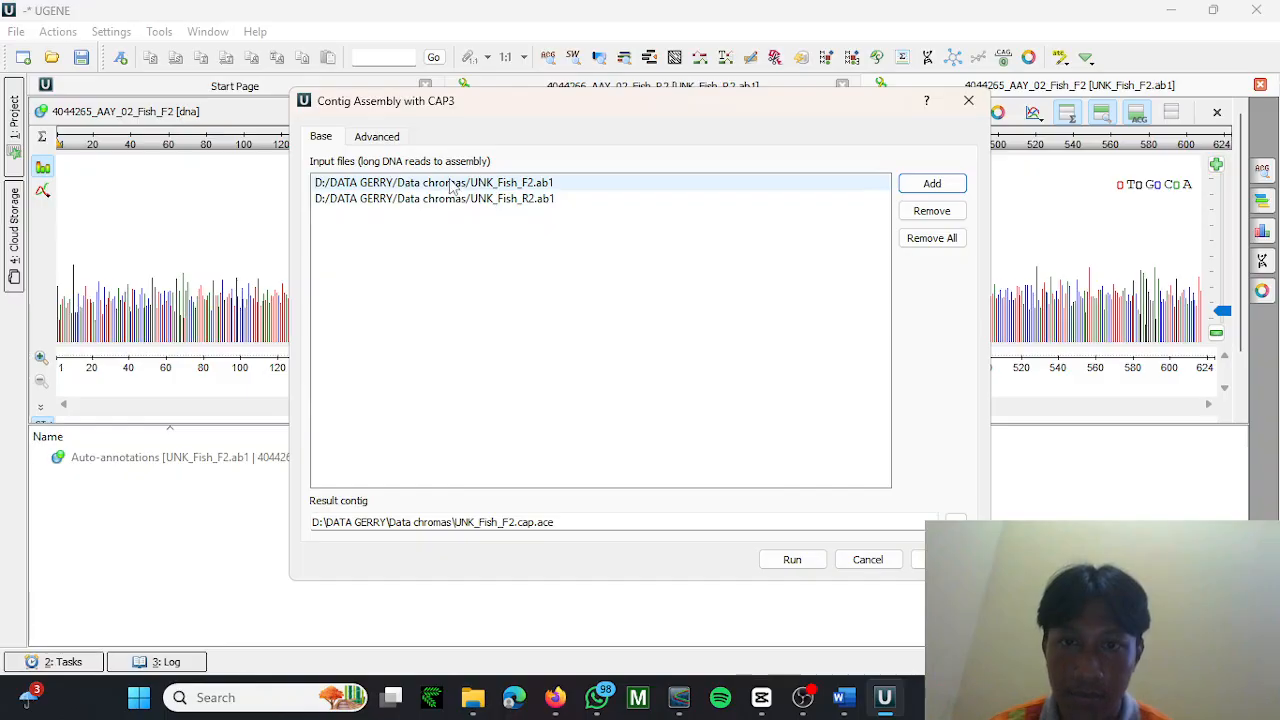
pyautogui.click(792, 560)
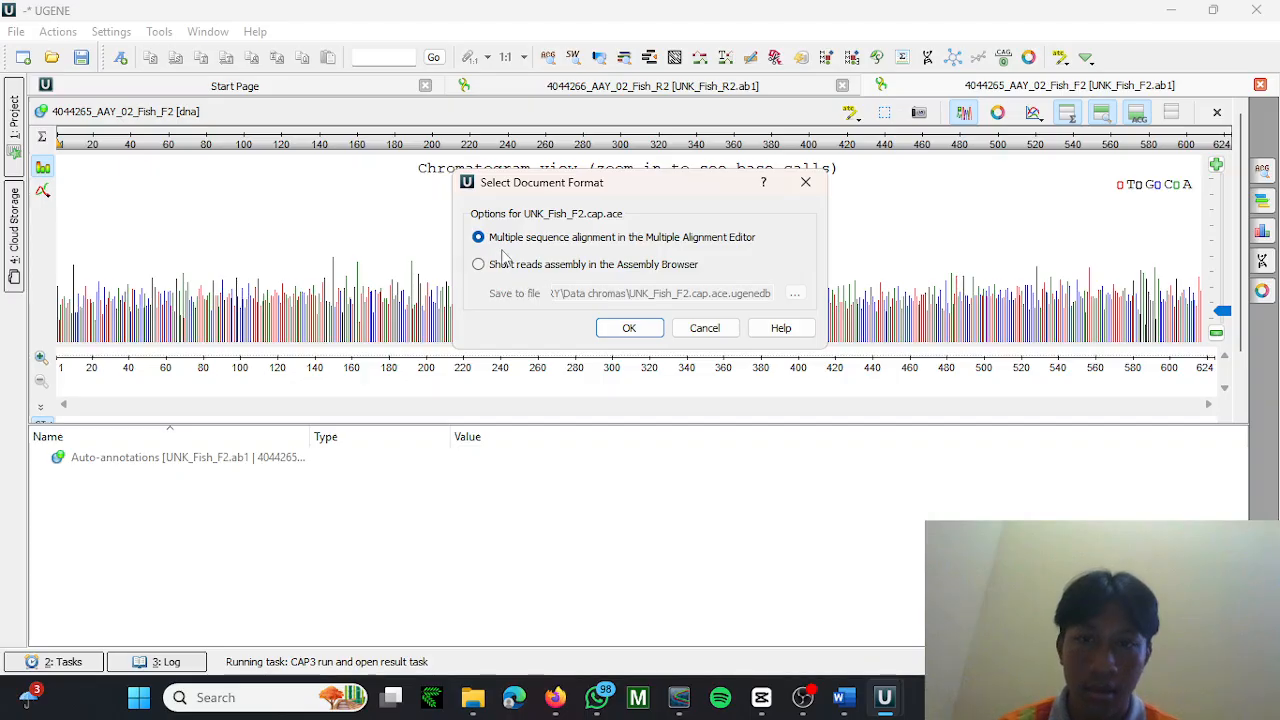
pyautogui.click(629, 328)
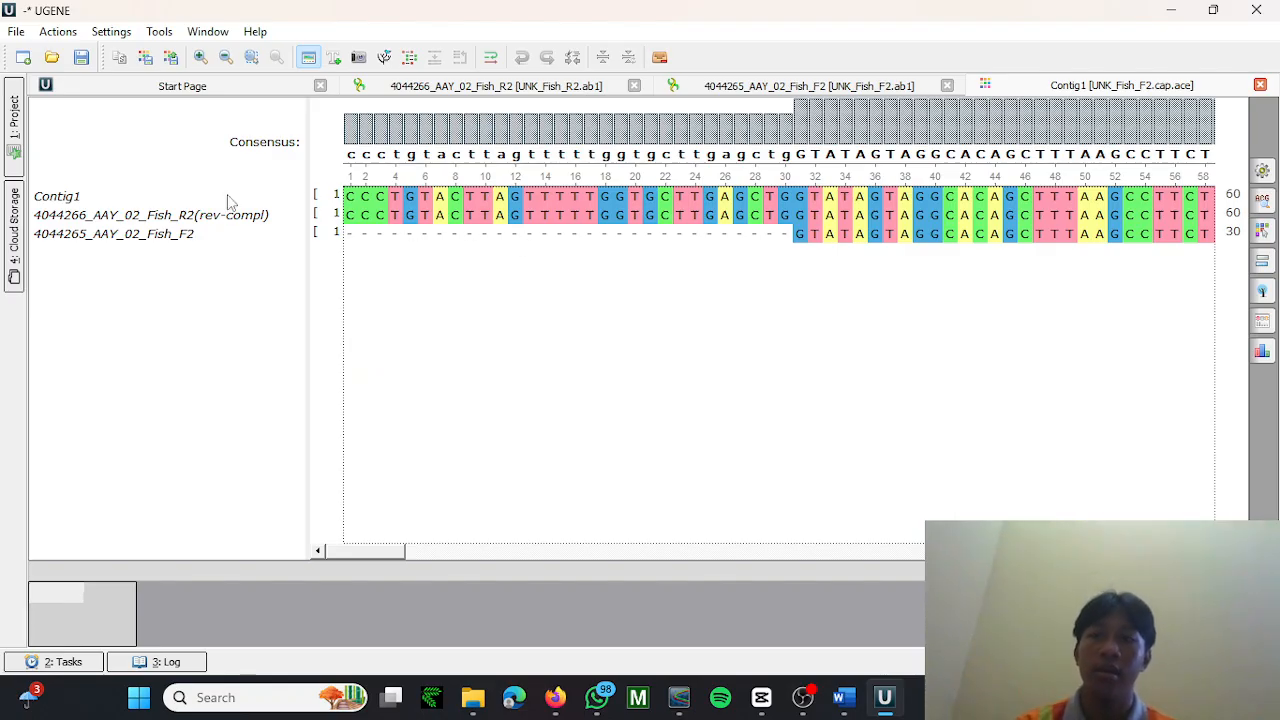
# Export the Contig1 row as a separate FASTA sequence file to the Data chromas folder, using the sequence name as file name.
pyautogui.click(72, 198)
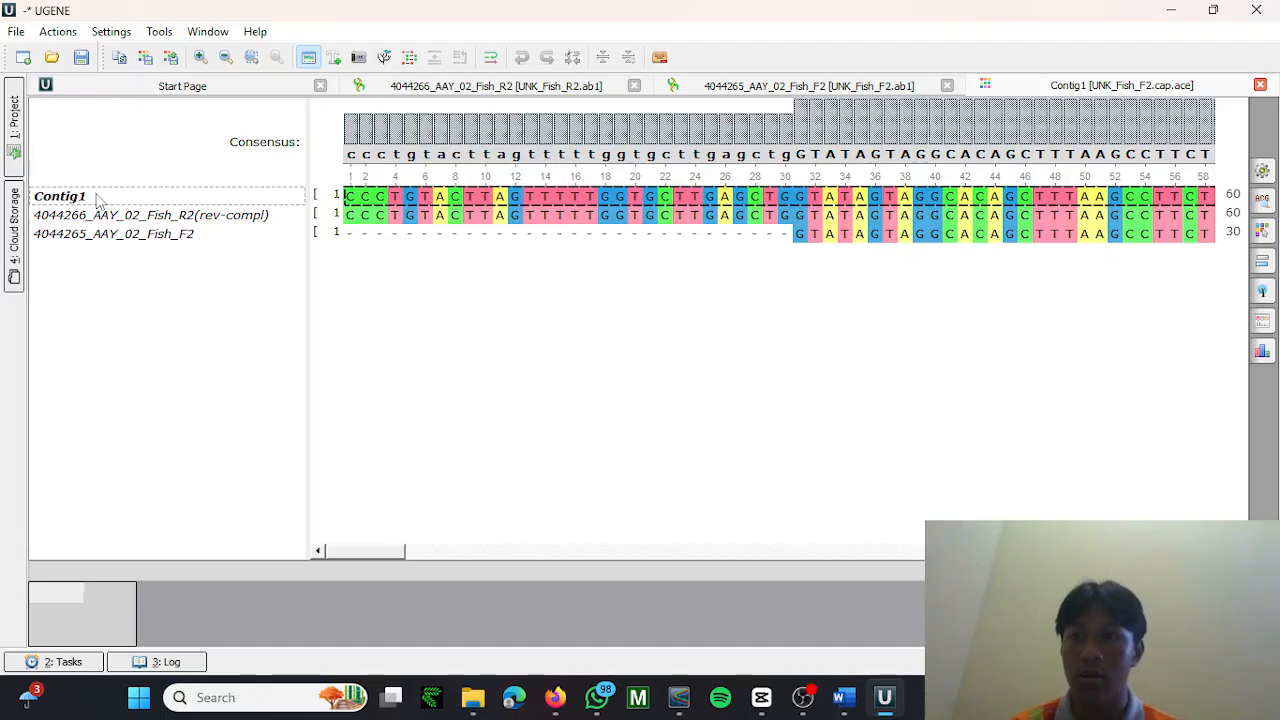
pyautogui.rightClick(98, 199)
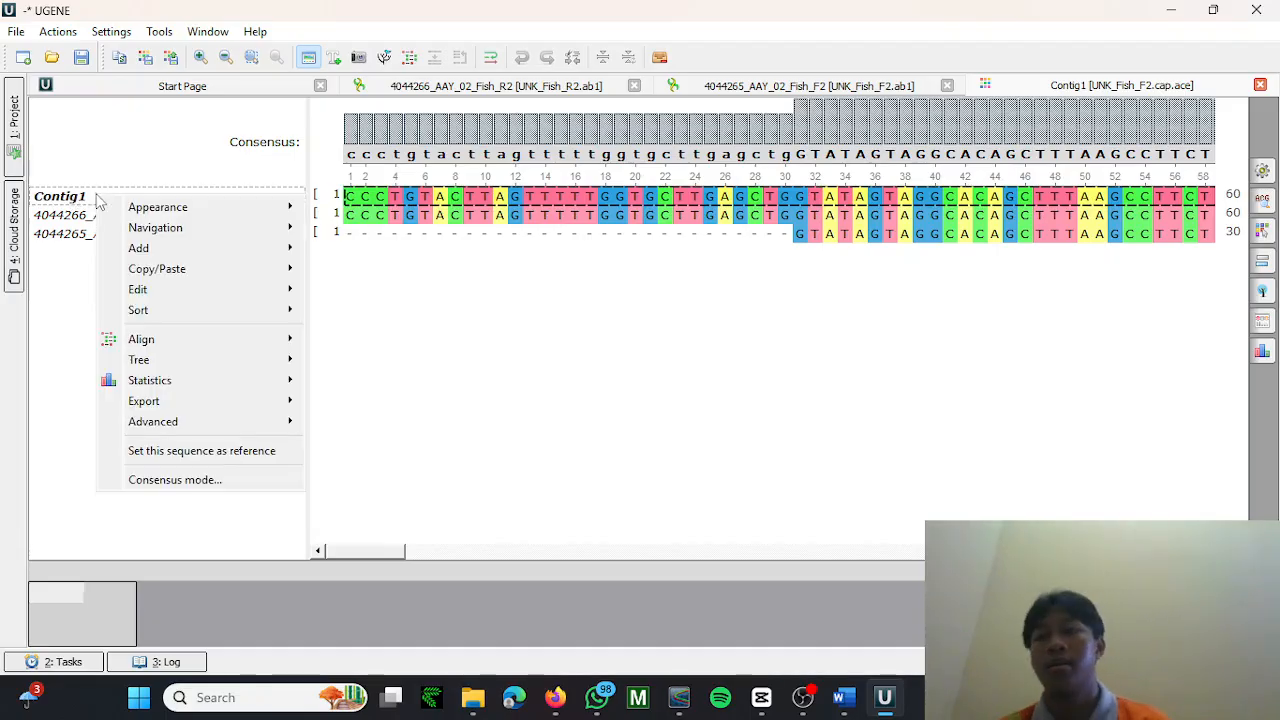
pyautogui.moveTo(155, 401)
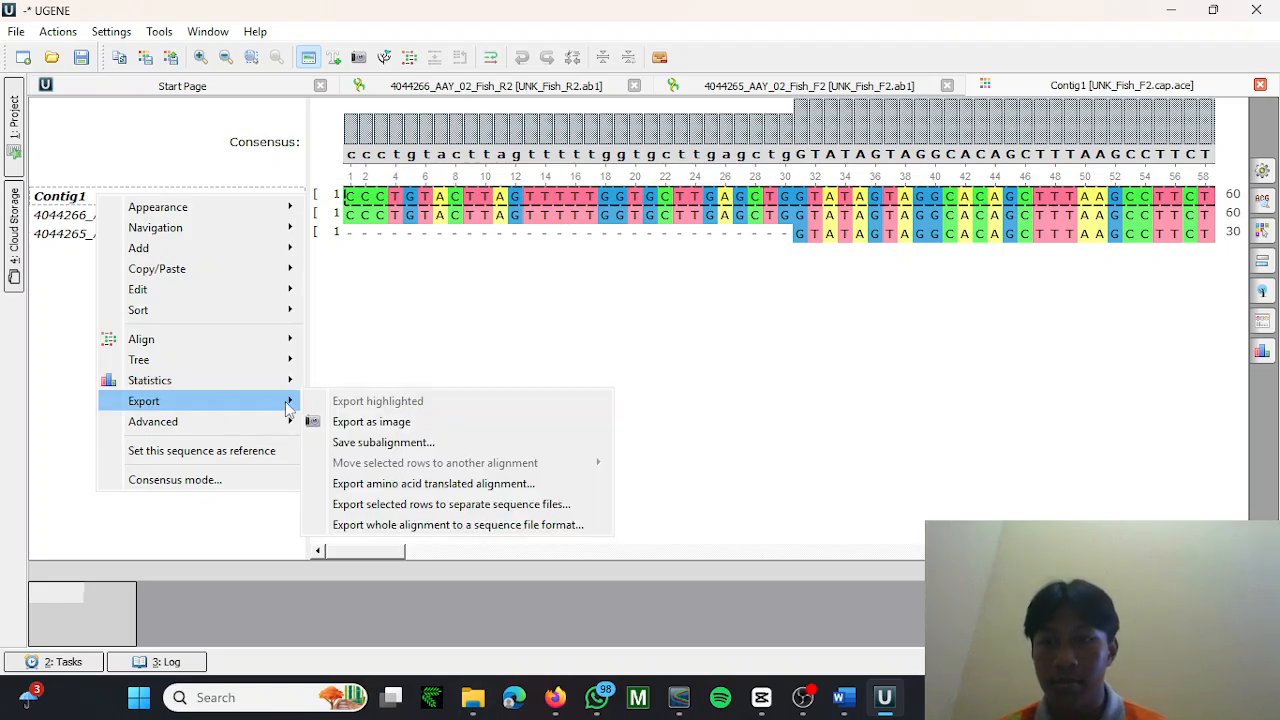
pyautogui.click(345, 506)
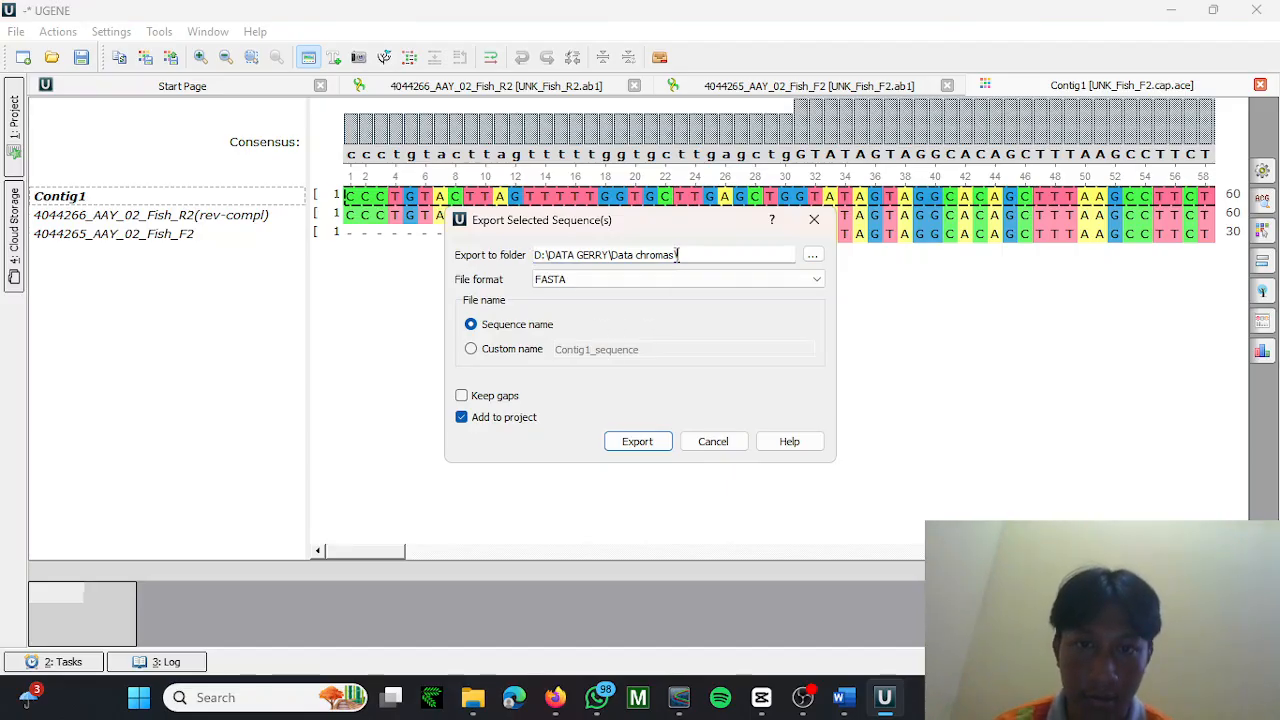
pyautogui.click(614, 254)
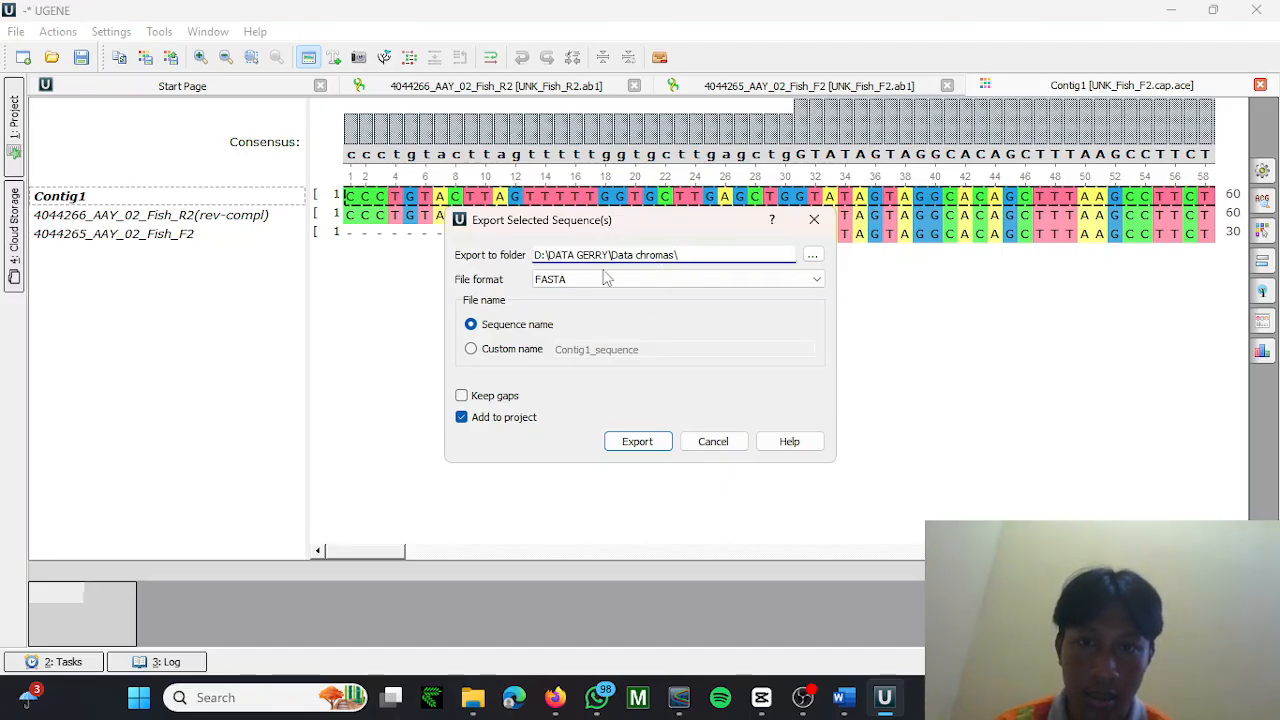
pyautogui.click(545, 280)
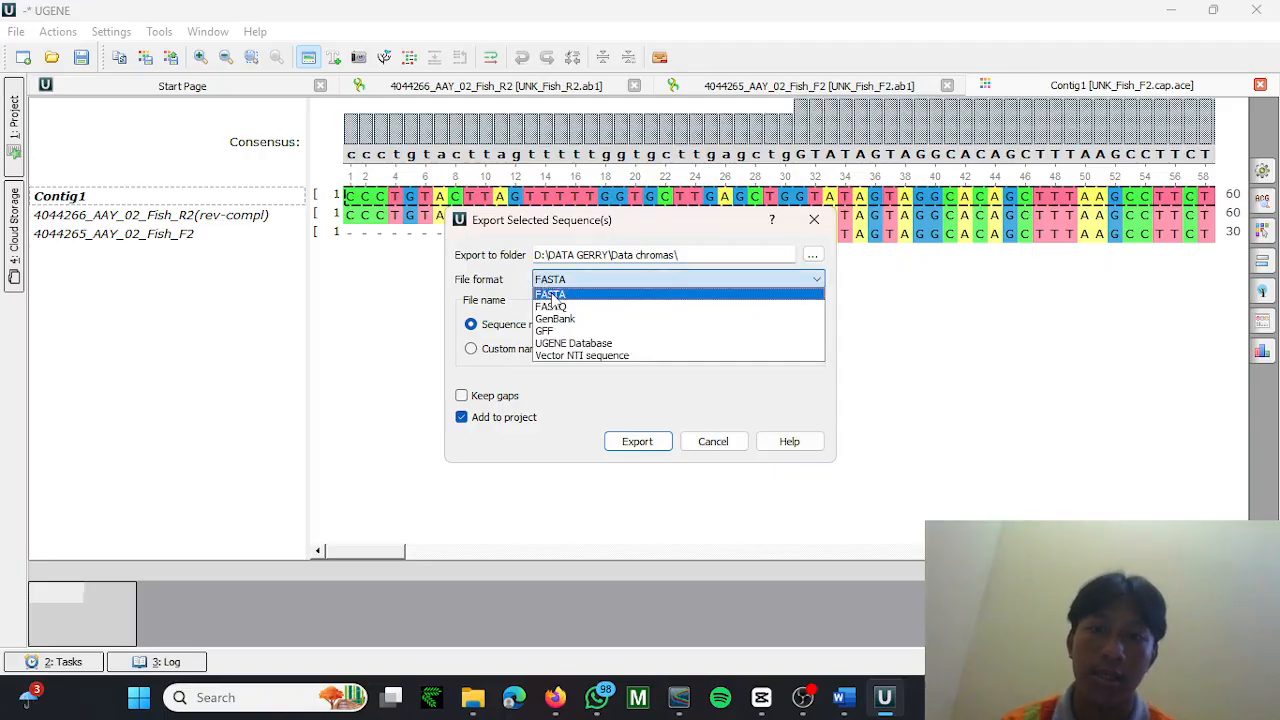
pyautogui.click(550, 295)
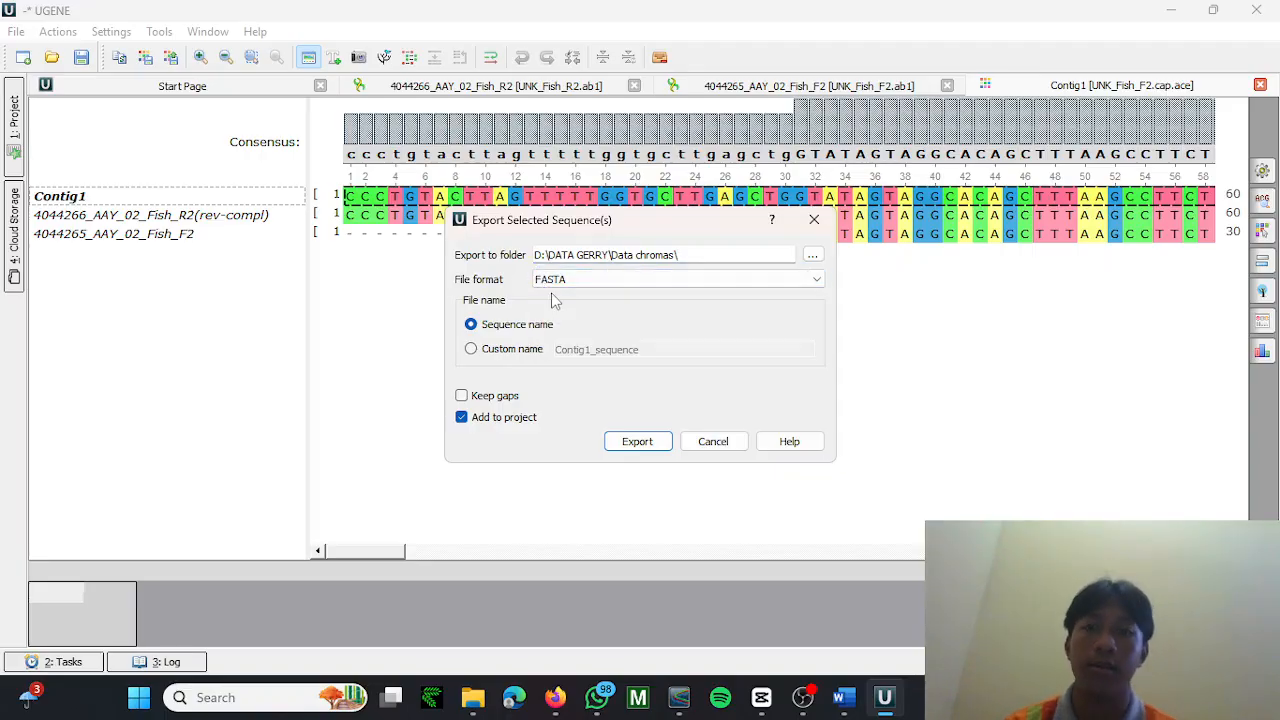
pyautogui.click(637, 442)
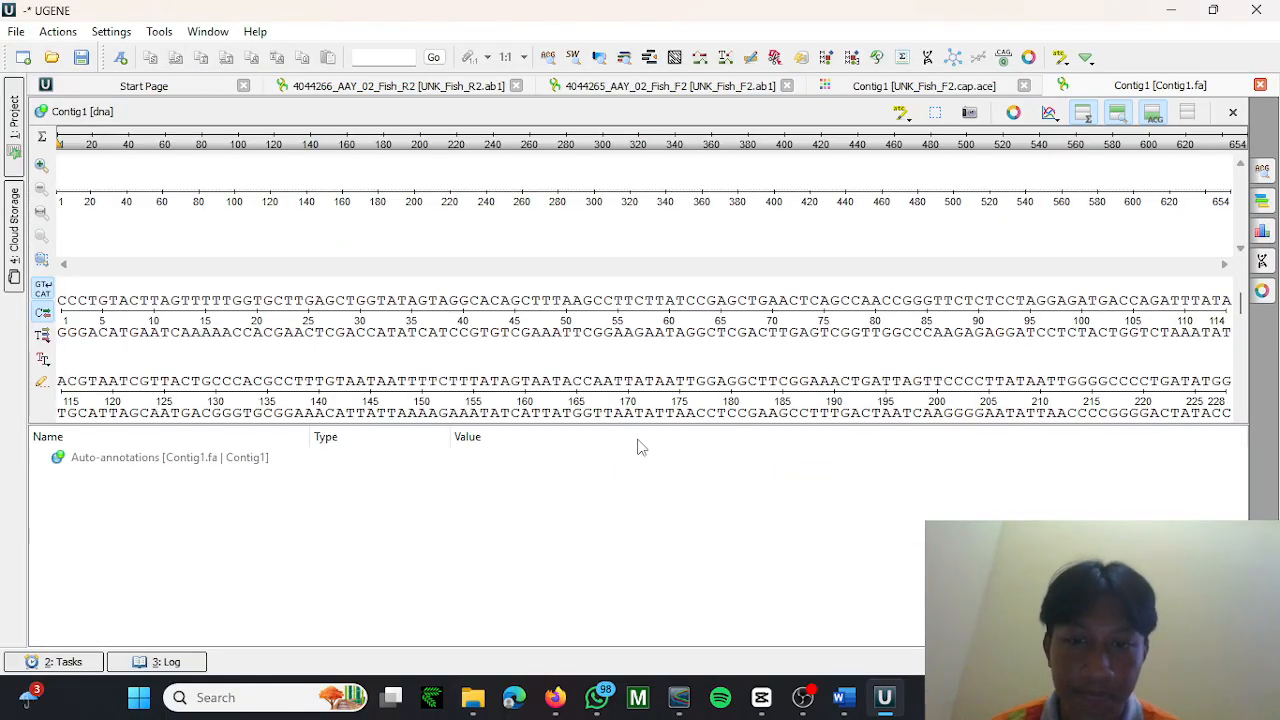
# Close UGENE and open the Data chromas folder in File Explorer.
pyautogui.click(1256, 10)
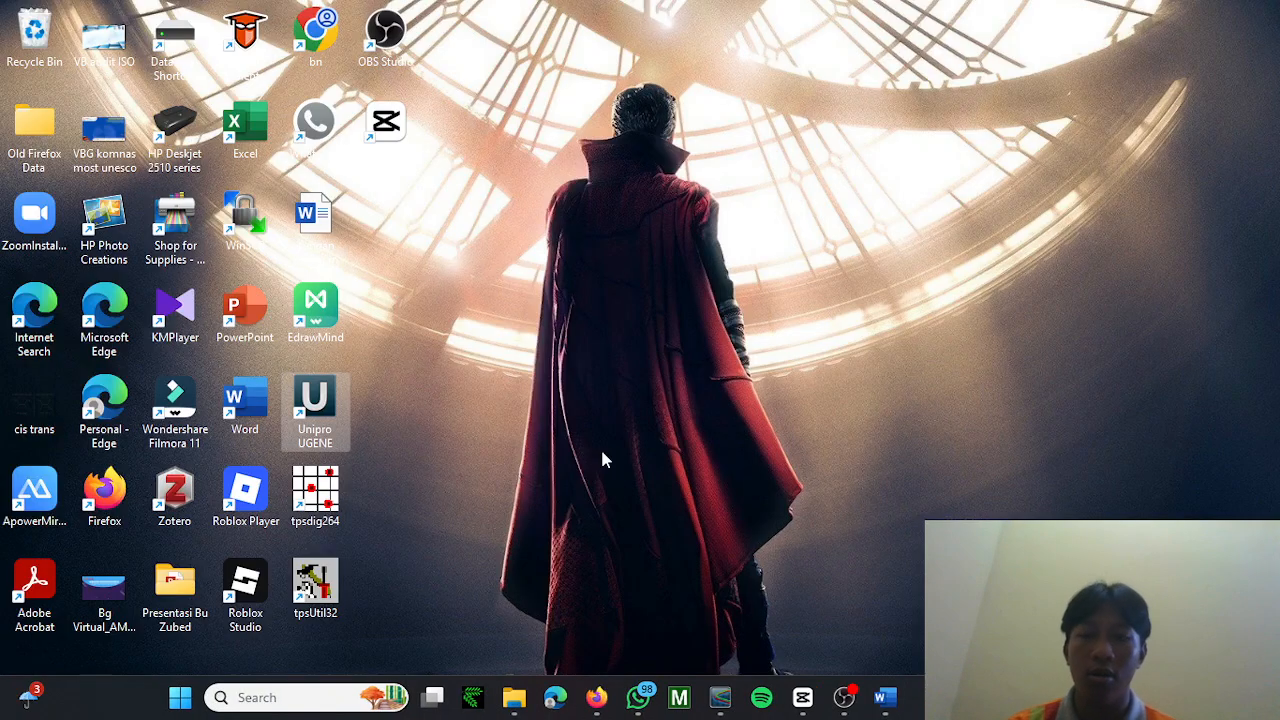
pyautogui.click(514, 697)
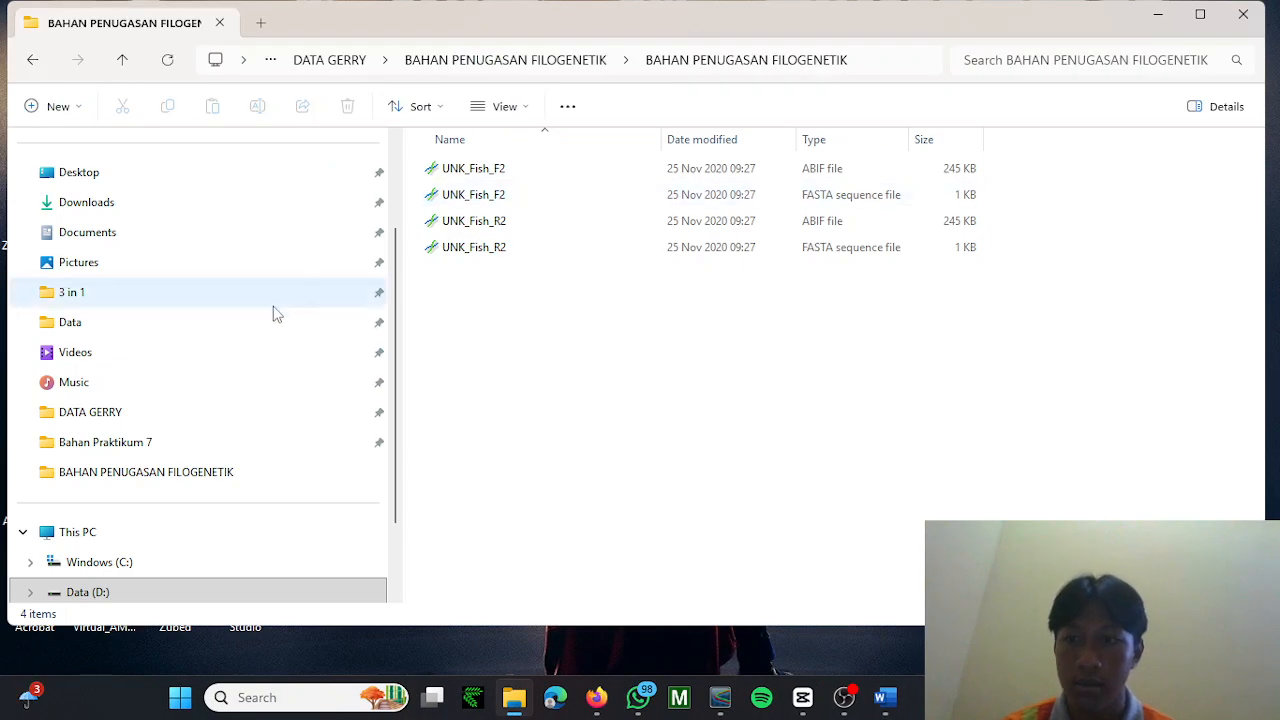
pyautogui.click(128, 412)
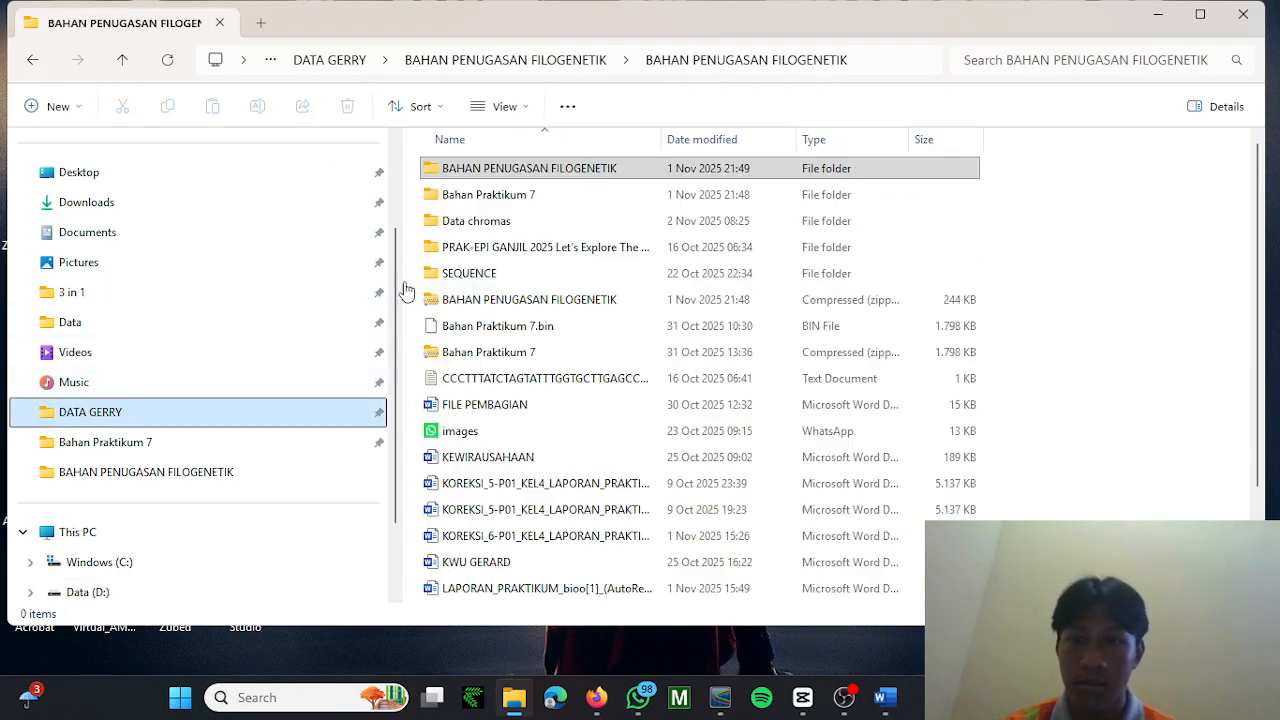
pyautogui.doubleClick(508, 226)
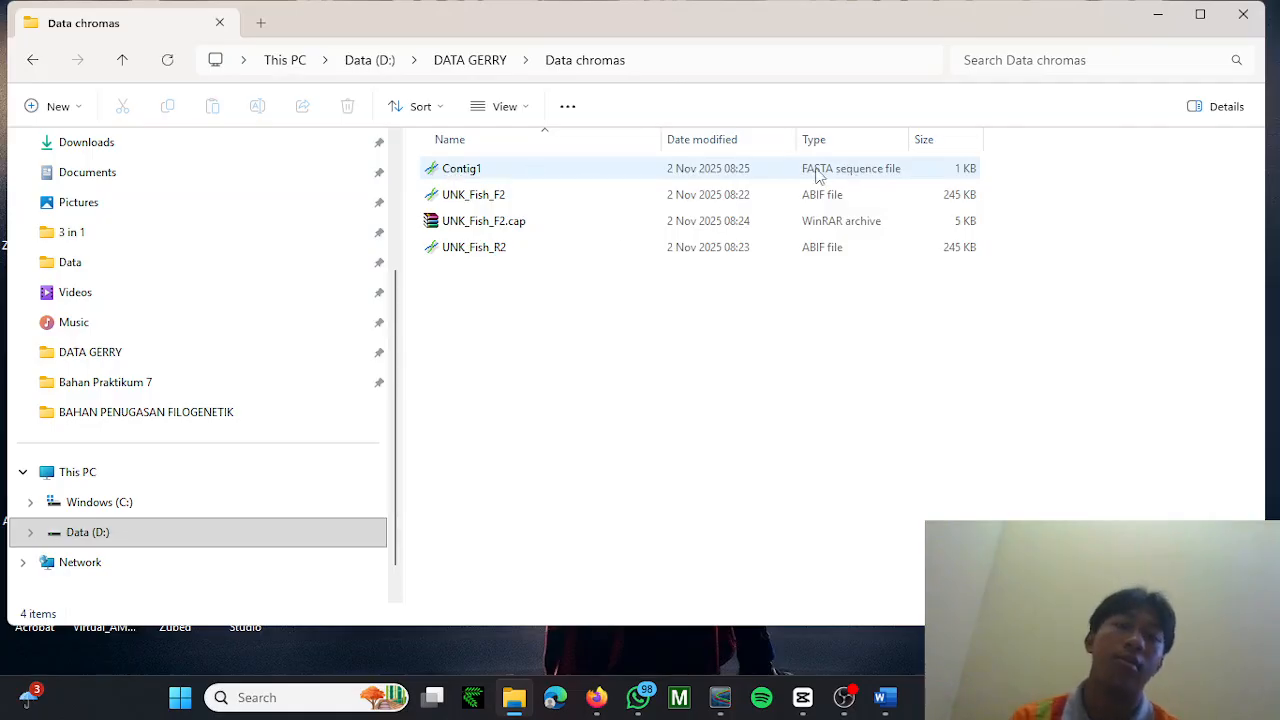
# Open the exported Contig1 FASTA file in Notepad.
pyautogui.rightClick(493, 170)
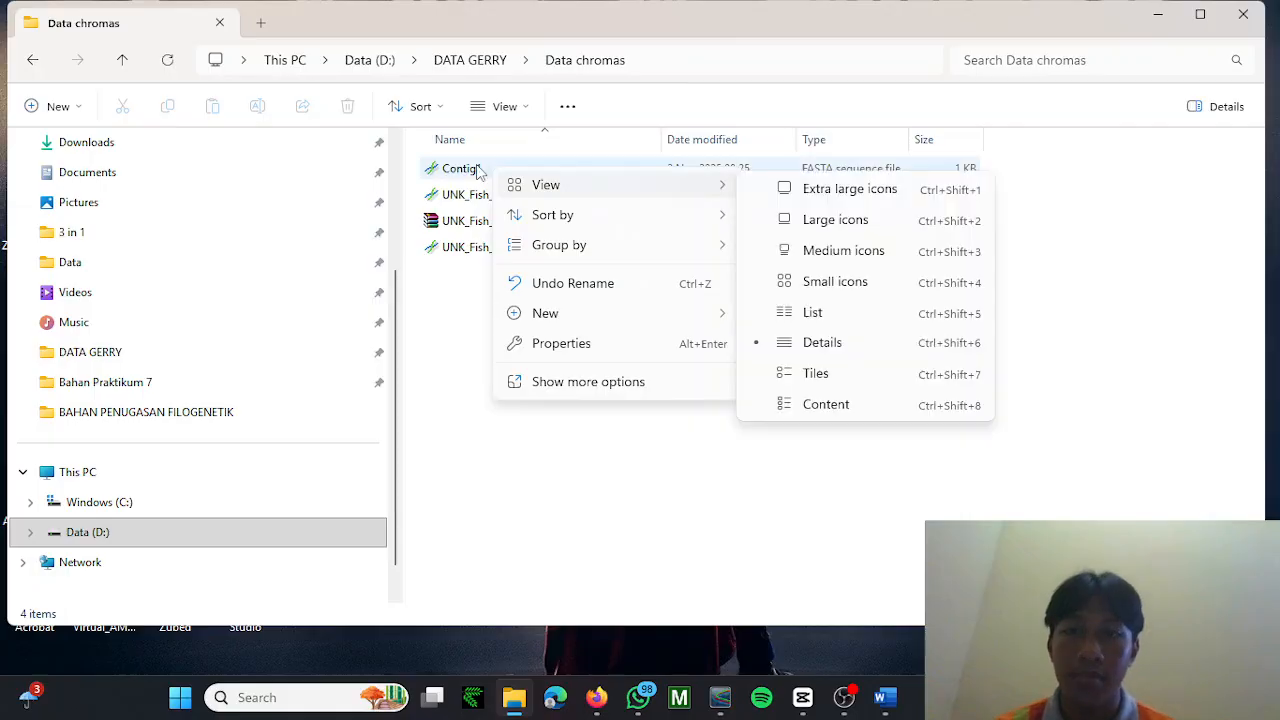
pyautogui.click(481, 172)
pyautogui.rightClick(479, 172)
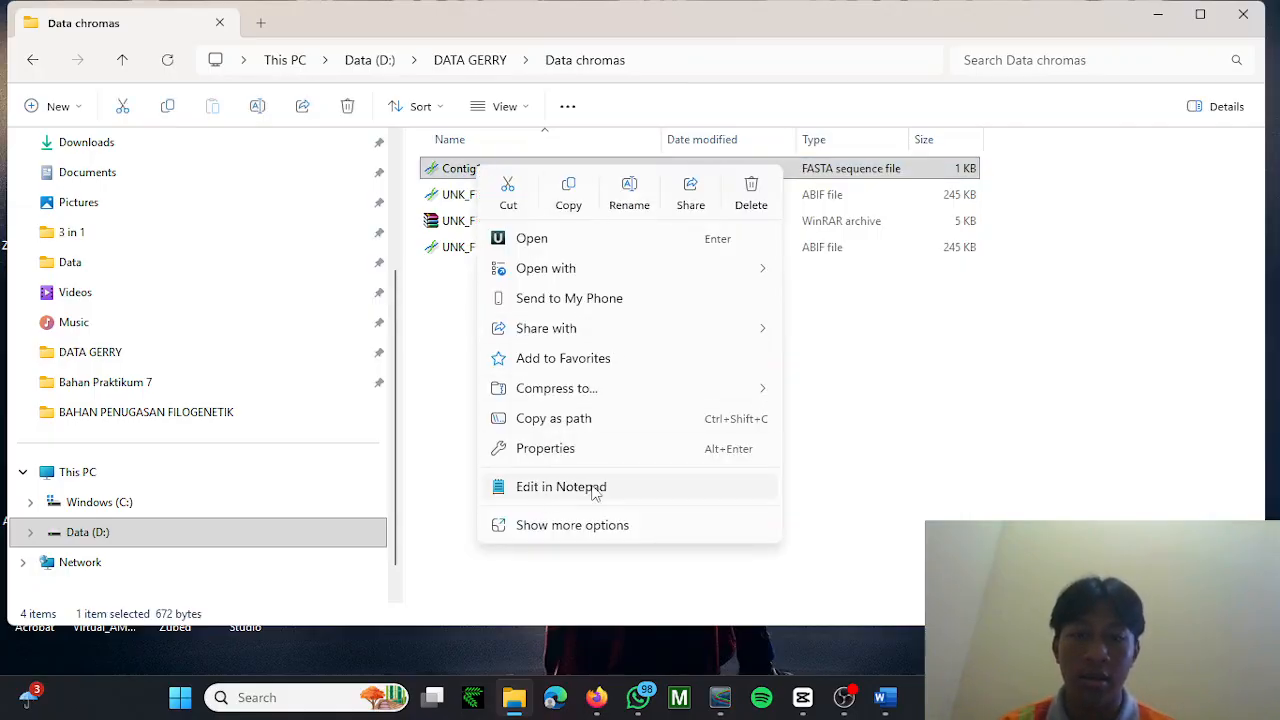
pyautogui.moveTo(603, 272)
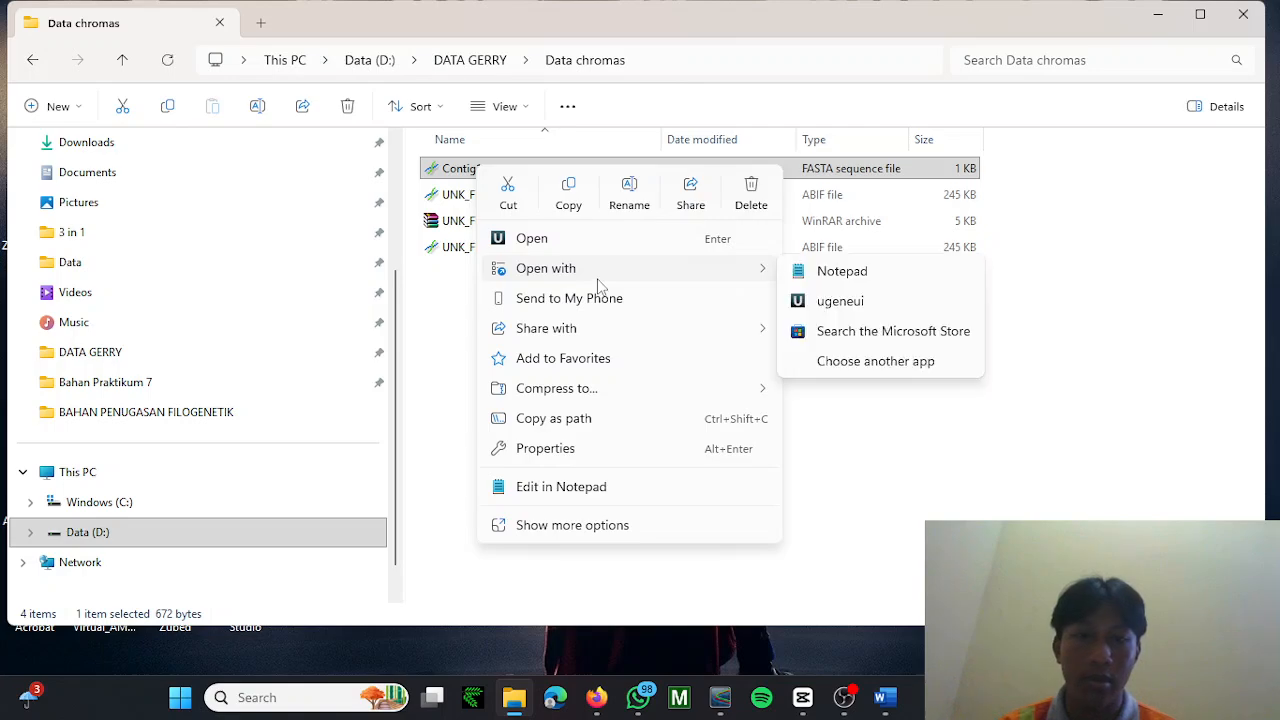
pyautogui.click(806, 272)
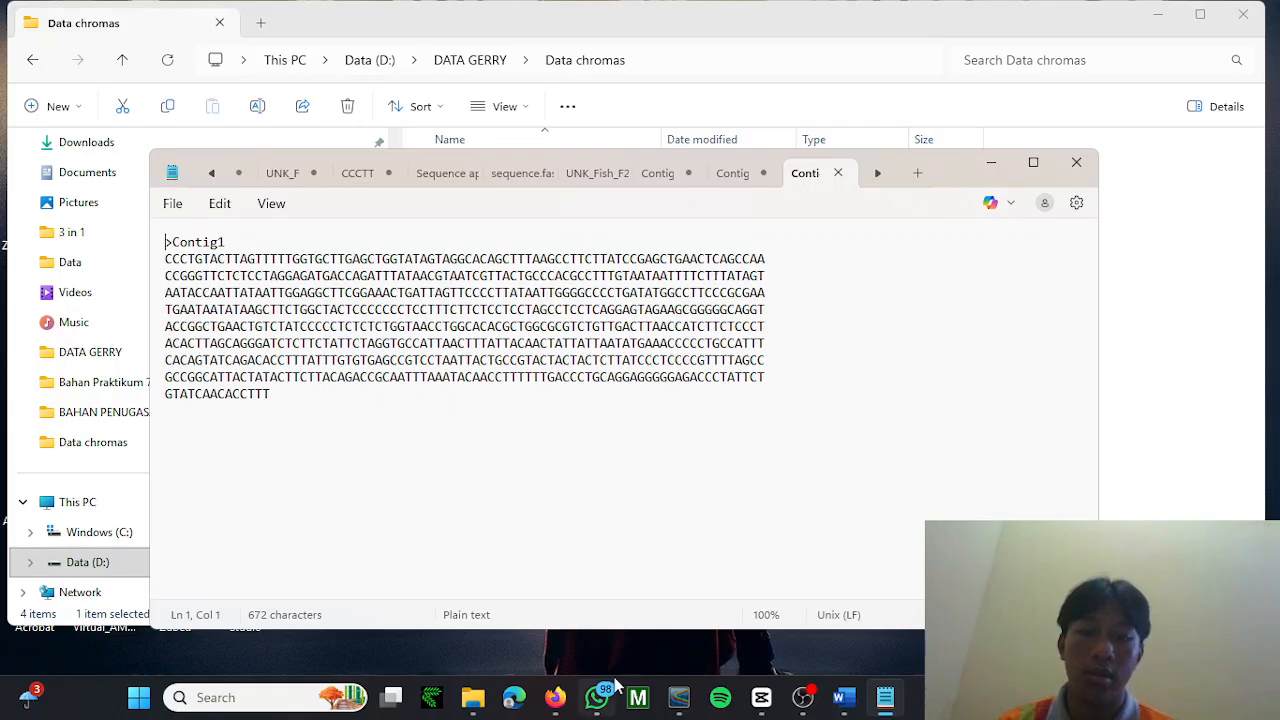
# Switch to Firefox, open the NCBI website at ncbi.nlm.nih.gov and decline its visitor survey.
pyautogui.moveTo(570, 708)
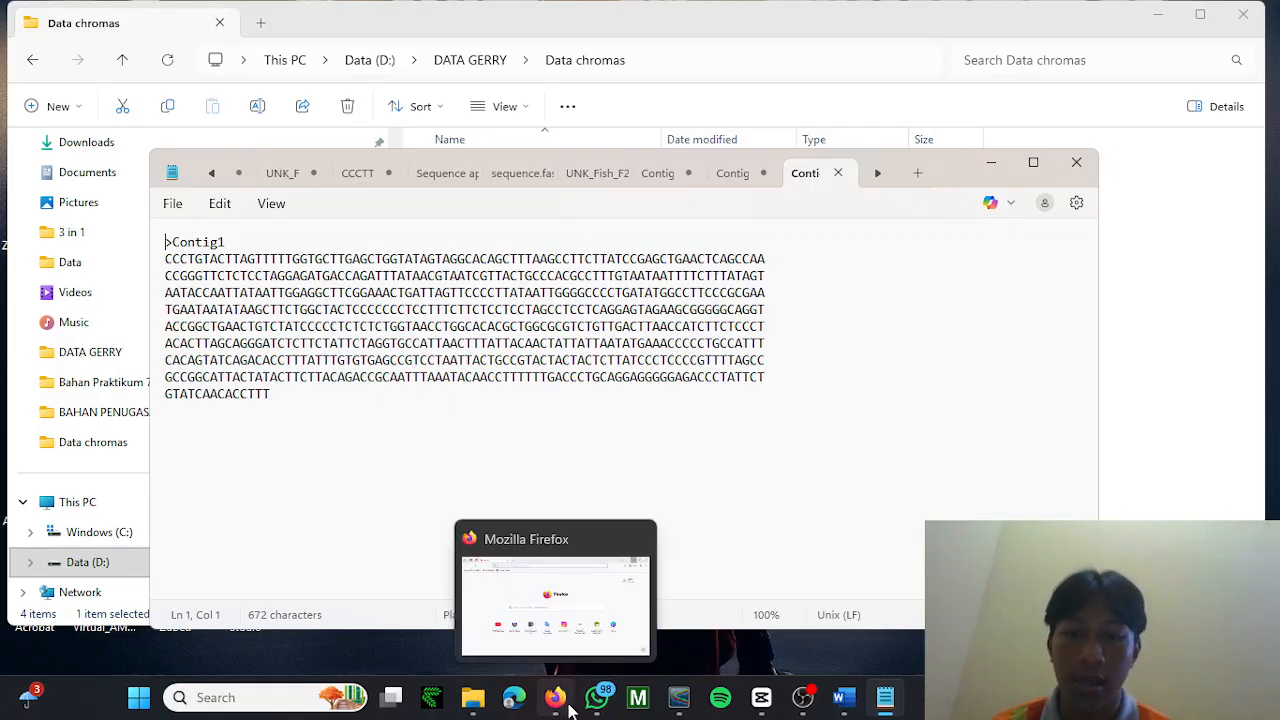
pyautogui.click(570, 708)
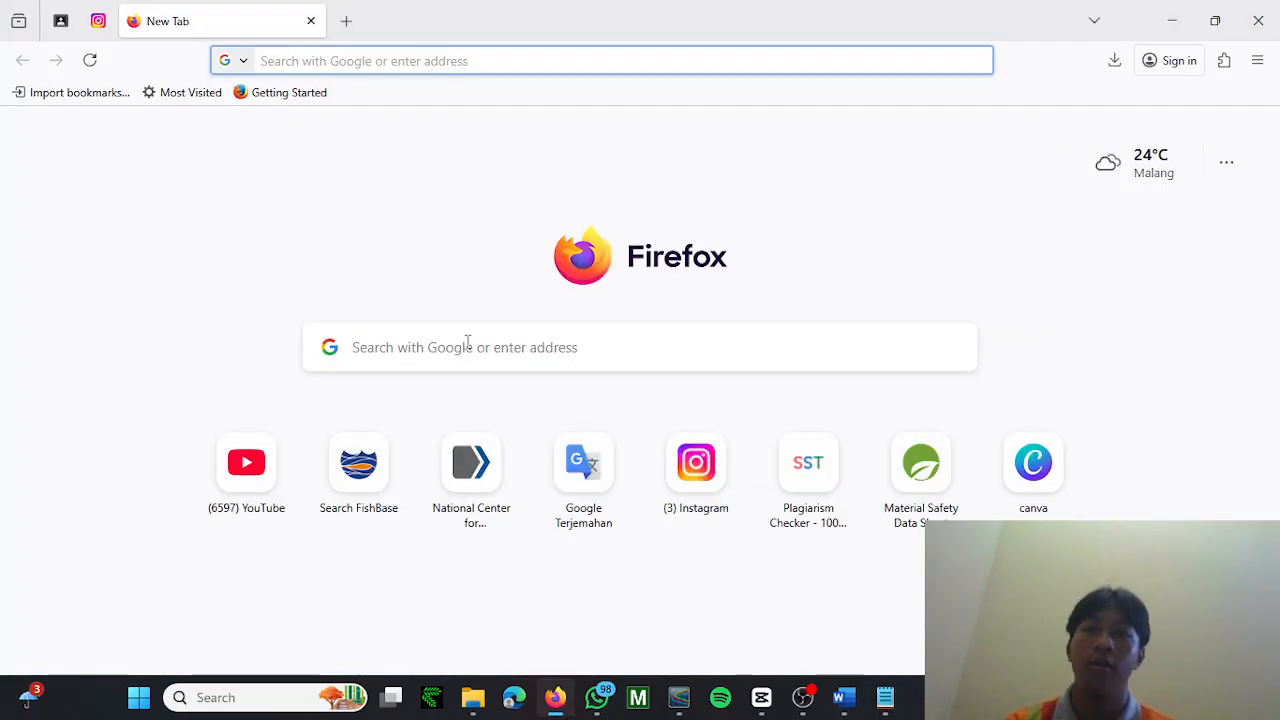
pyautogui.click(392, 62)
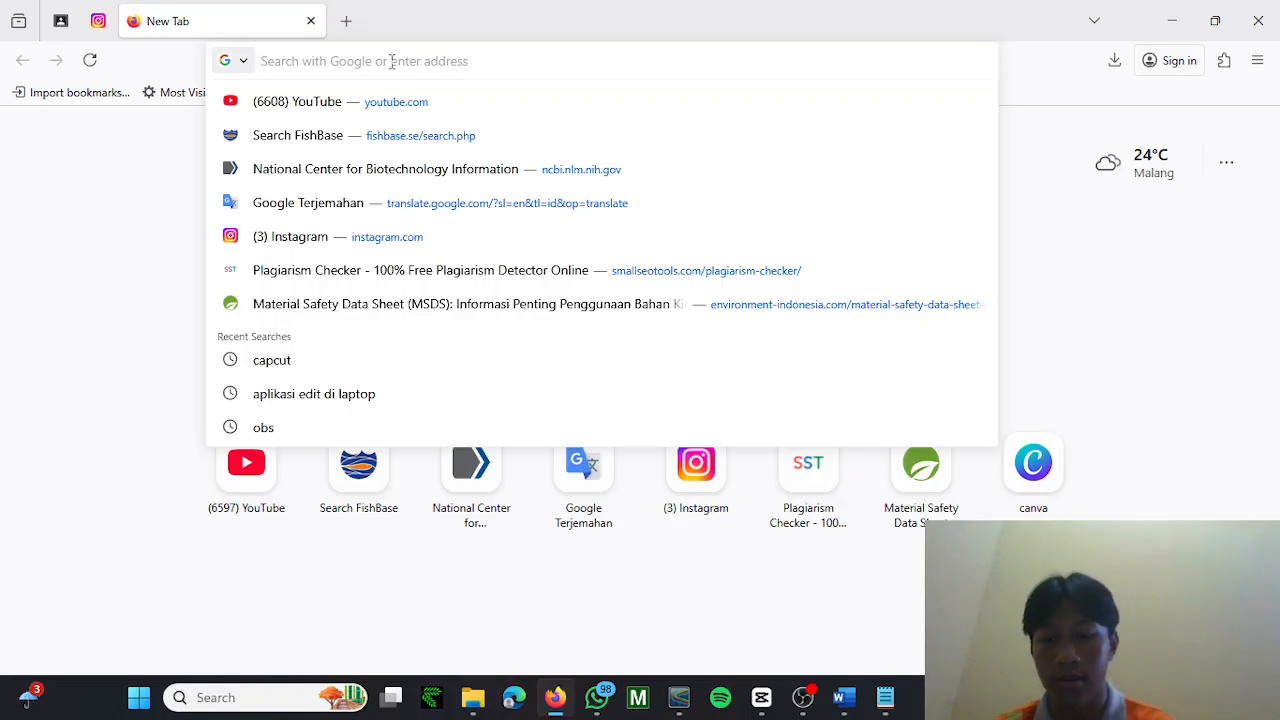
pyautogui.write('NCBI.nlm.nih.gov/')
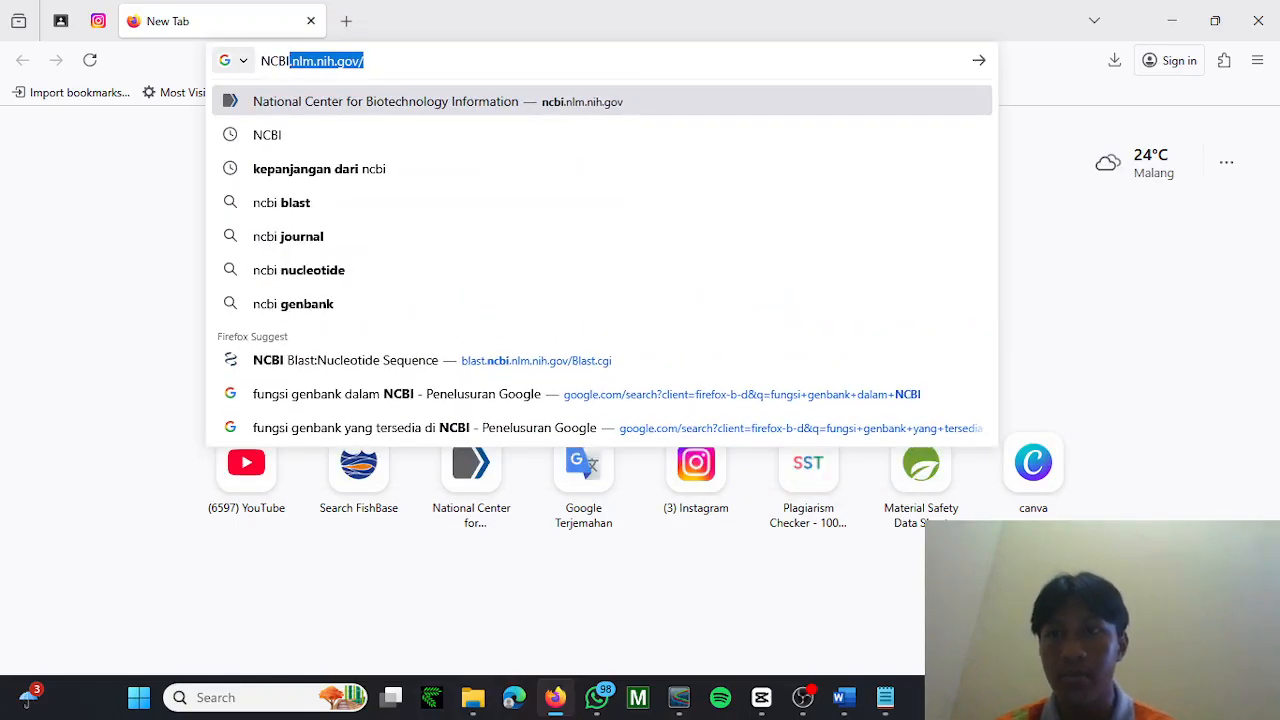
pyautogui.press('Return')
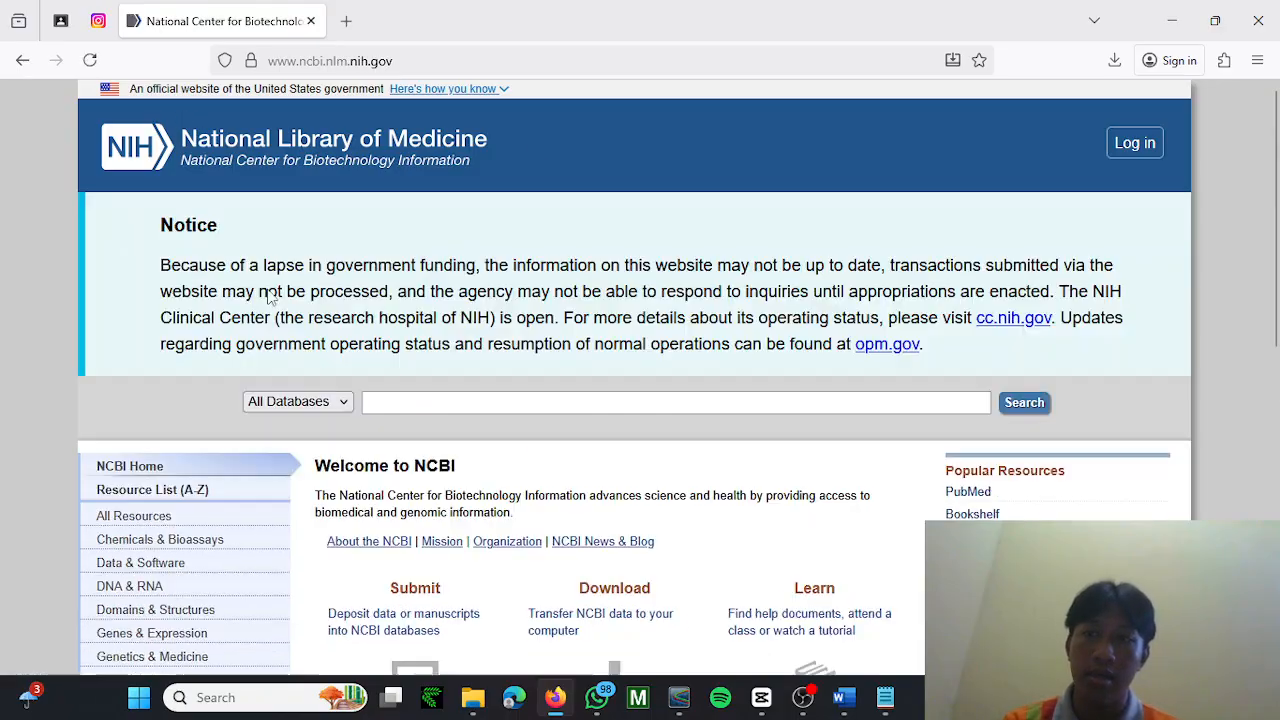
pyautogui.scroll(-1, 499, 182)
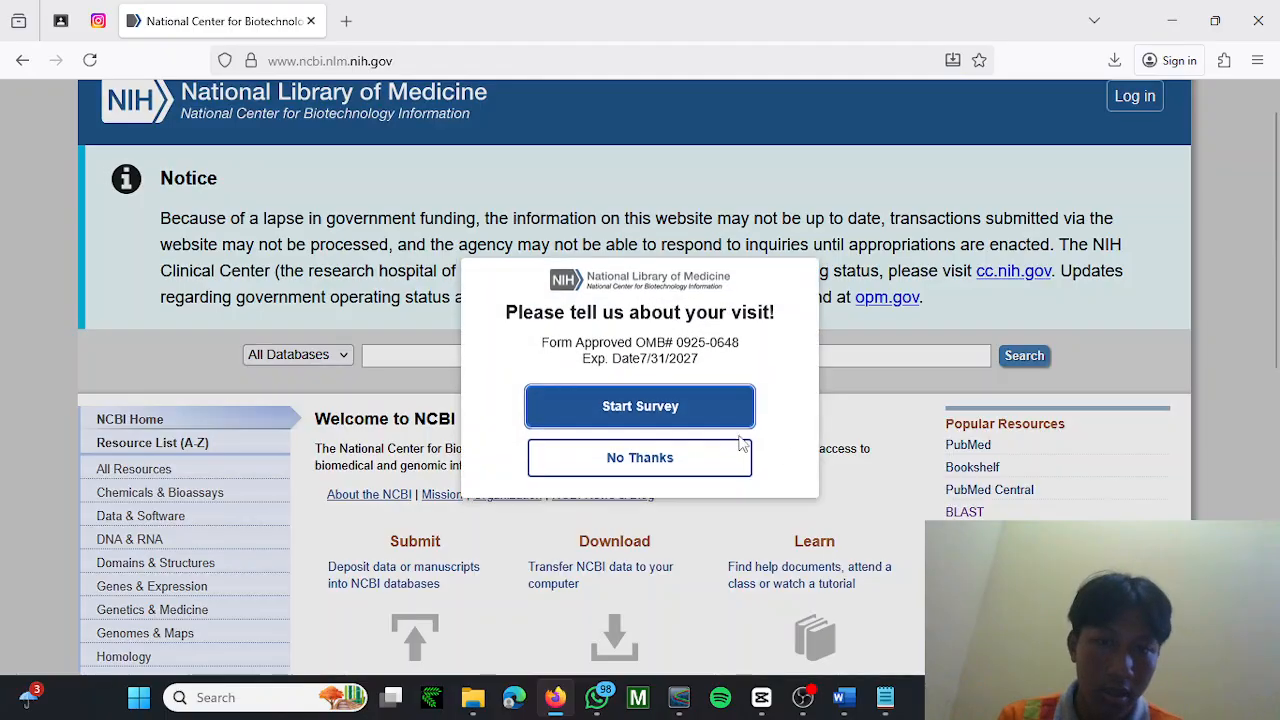
pyautogui.click(705, 458)
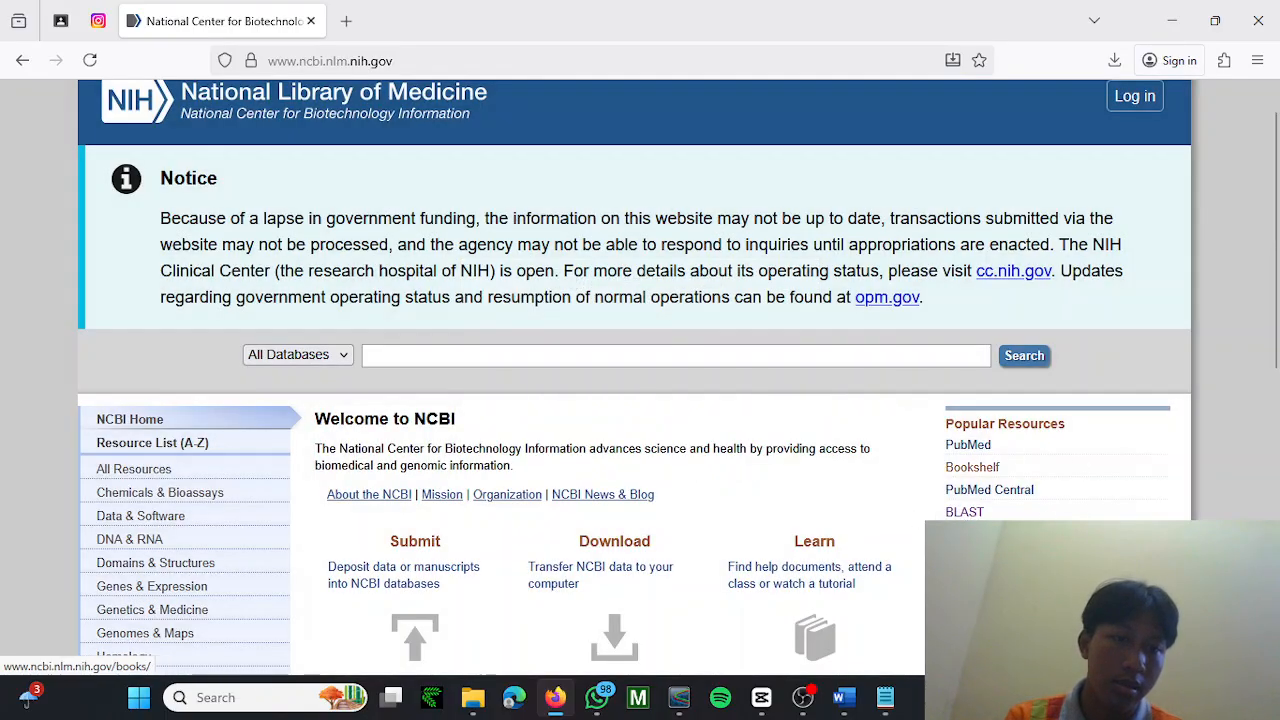
# Open the Nucleotide BLAST search form from NCBI's popular BLAST resource.
pyautogui.click(960, 514)
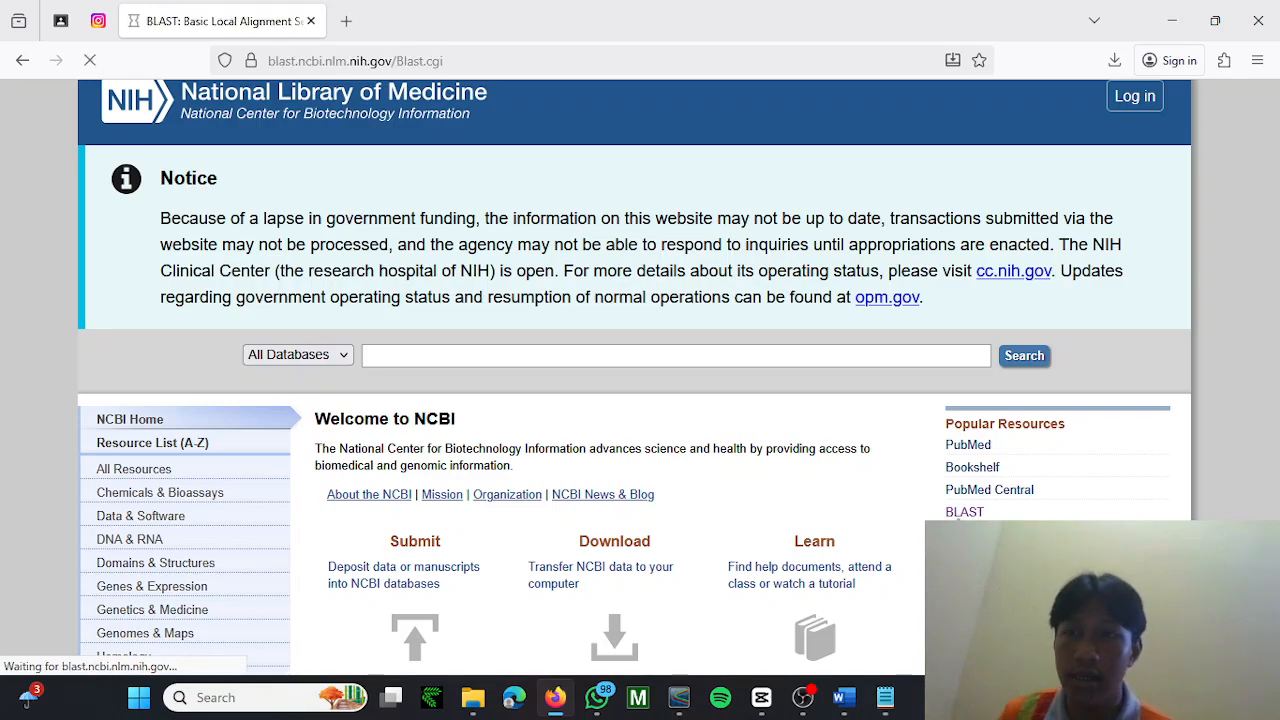
pyautogui.scroll(-2, 622, 418)
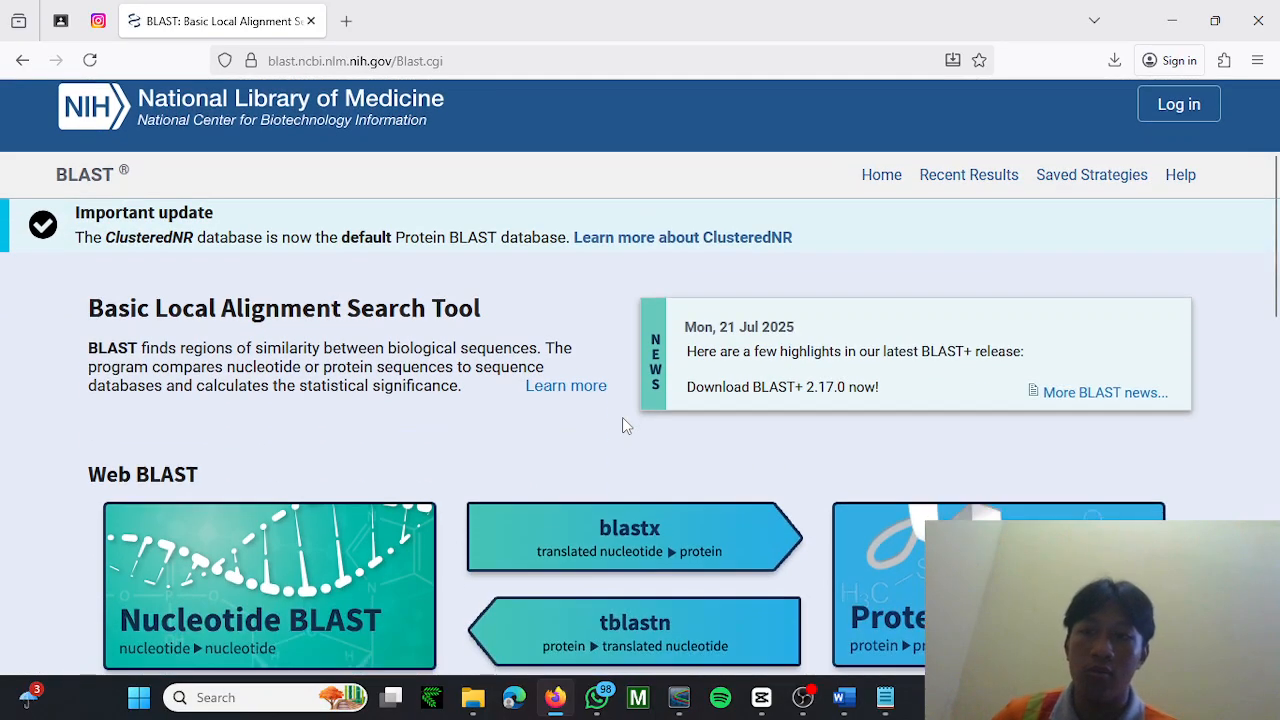
pyautogui.scroll(-2, 622, 417)
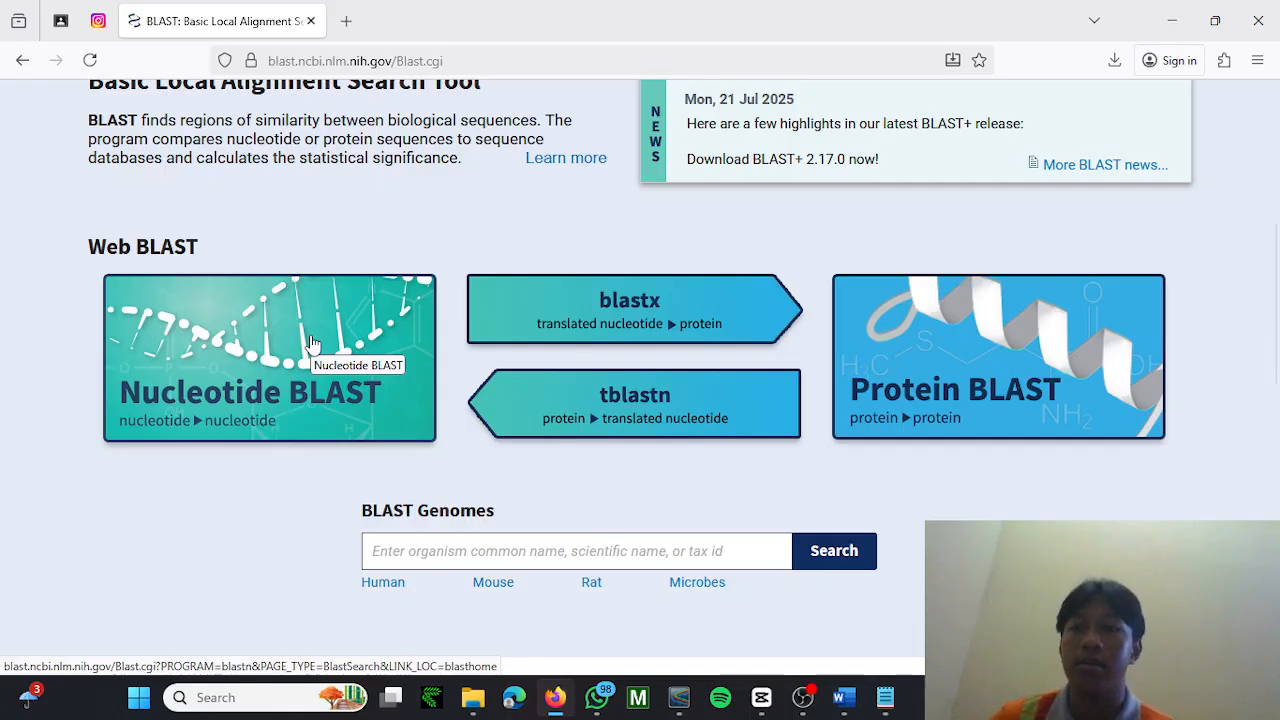
pyautogui.click(312, 343)
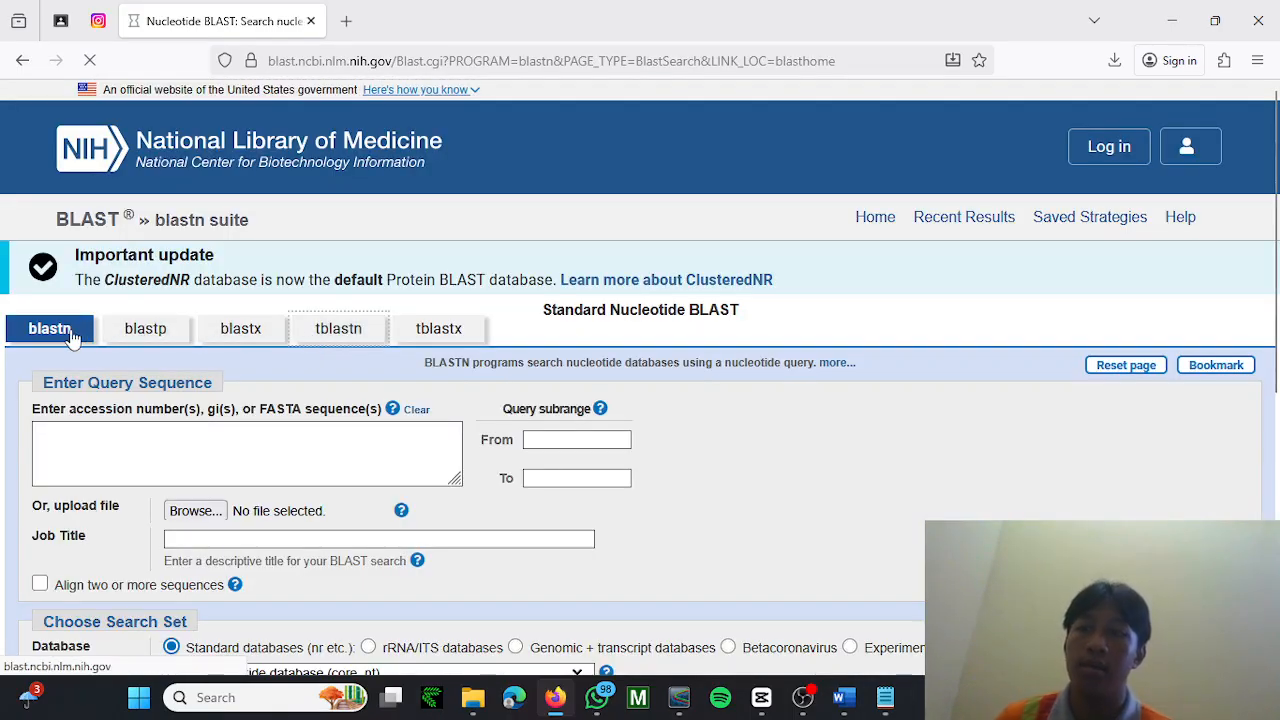
pyautogui.scroll(-3, 287, 370)
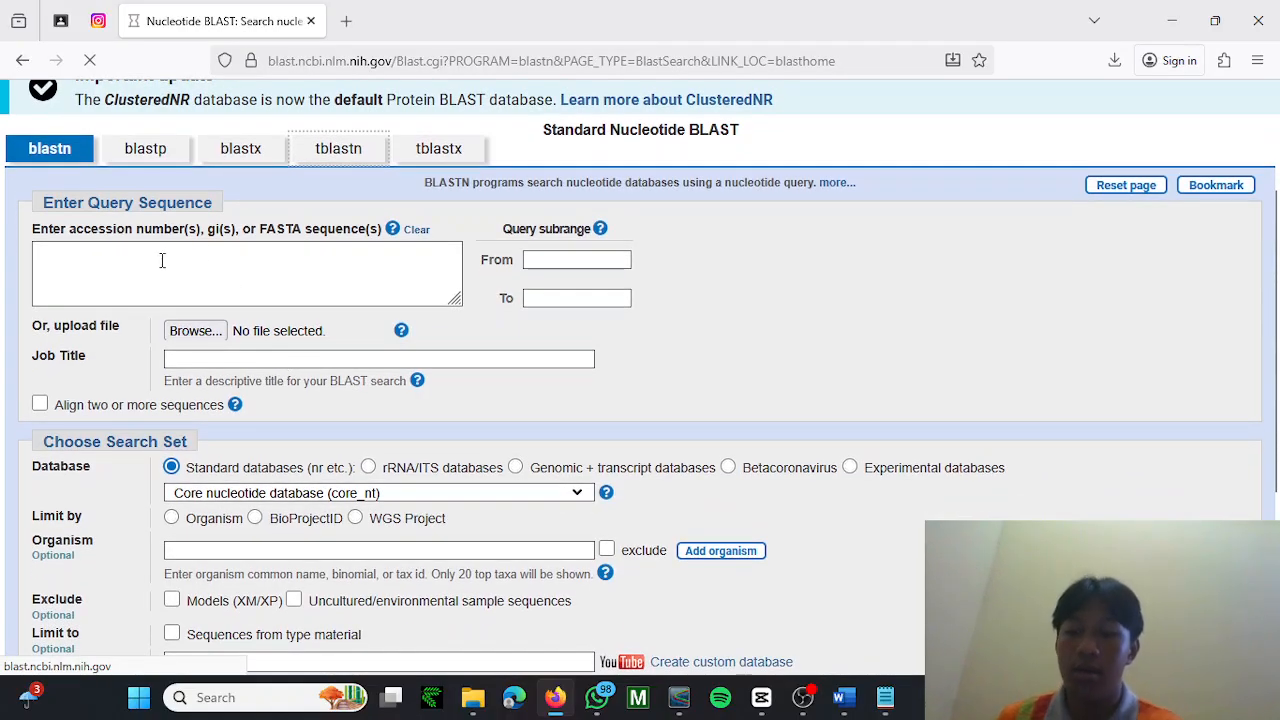
# Copy the Contig1 bases without the header line from Notepad, and open an extra browser tab beside the BLAST form.
pyautogui.hotkey('alt', 'Tab')
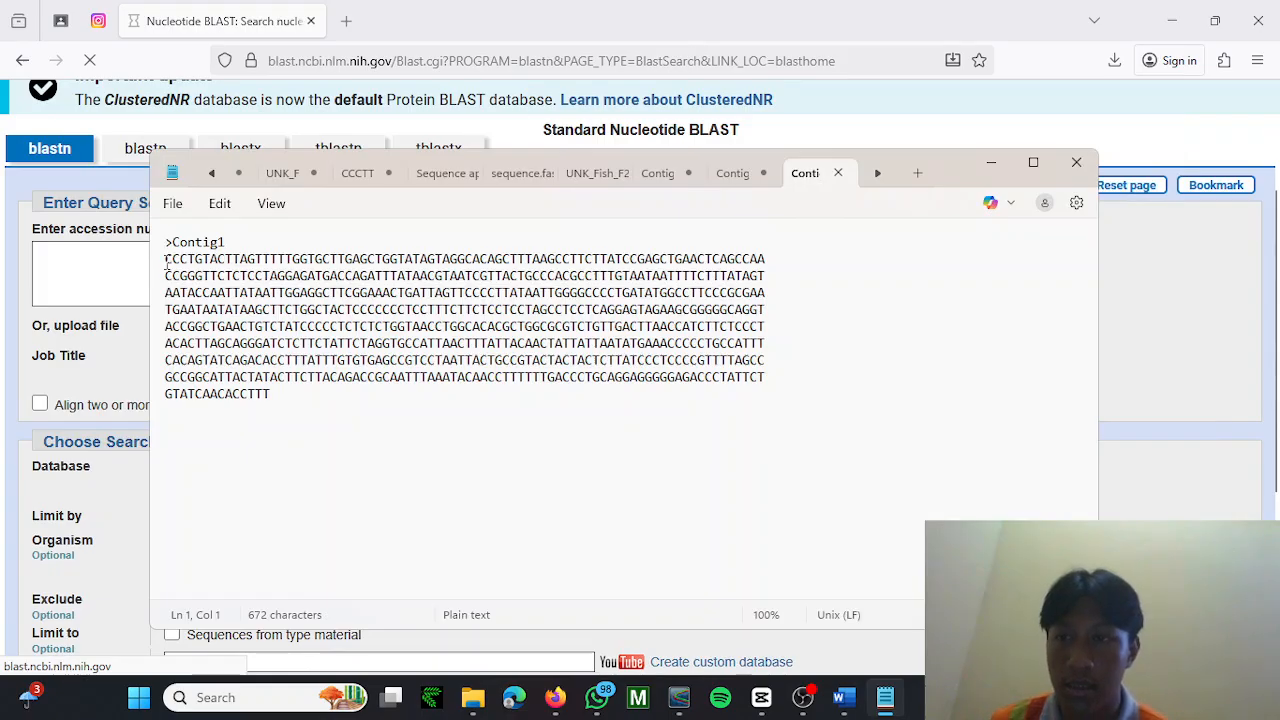
pyautogui.moveTo(167, 262); pyautogui.dragTo(277, 405)
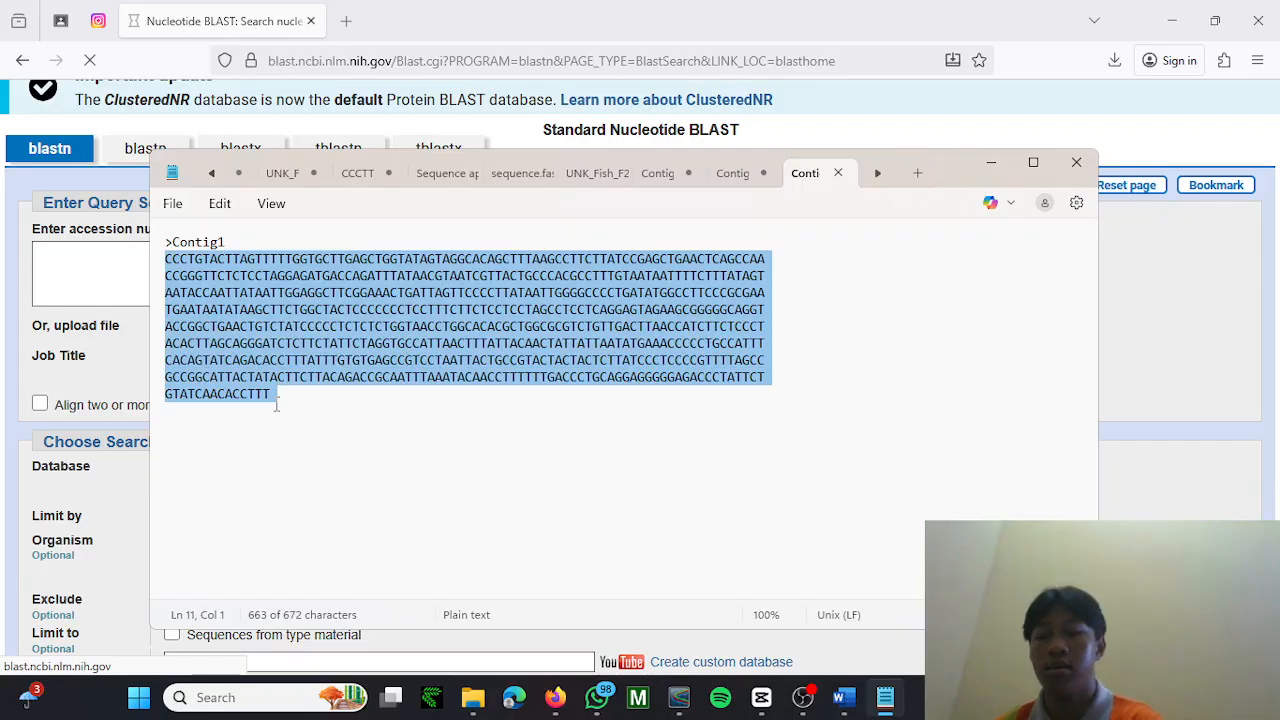
pyautogui.hotkey('alt', 'Tab')
pyautogui.click(159, 256)
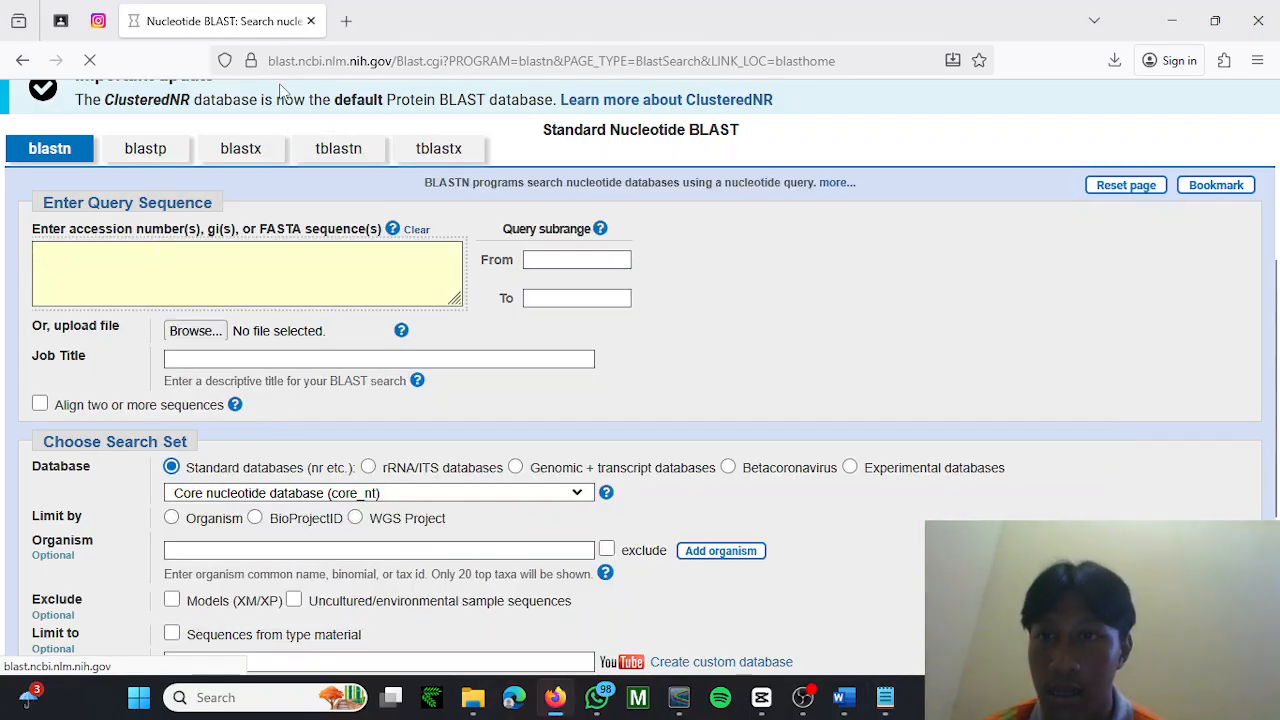
pyautogui.click(346, 22)
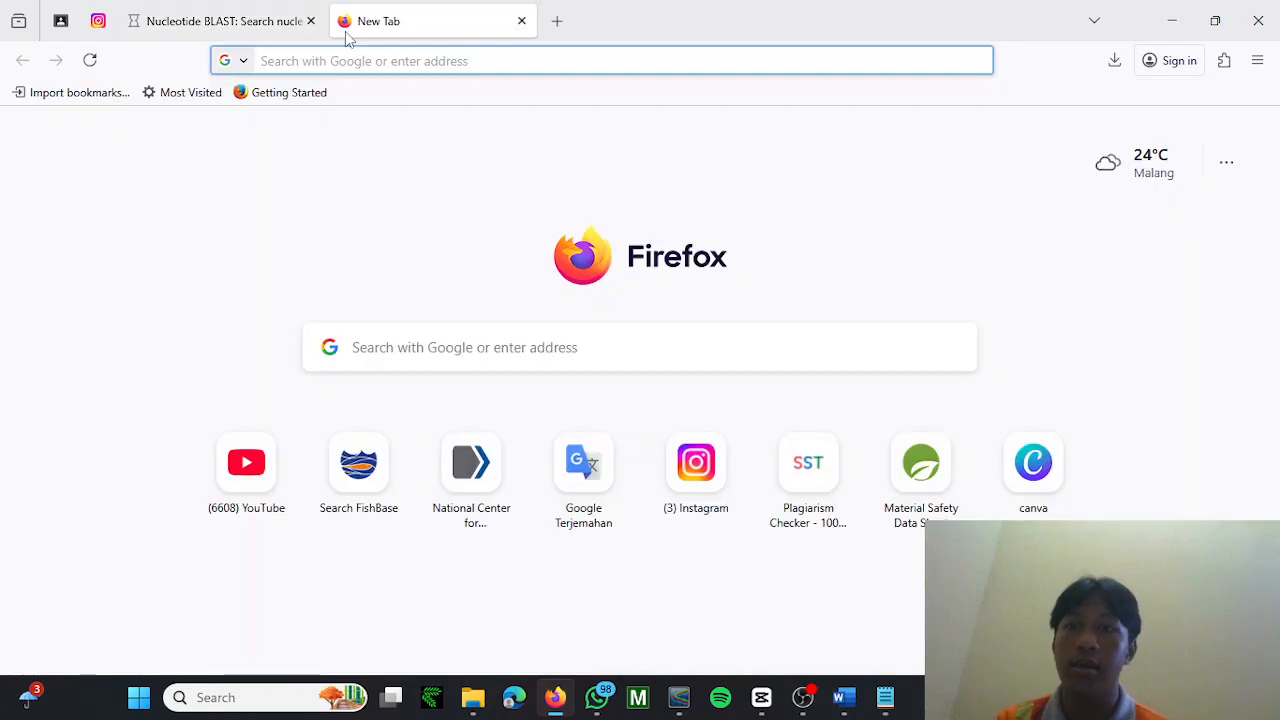
pyautogui.click(252, 22)
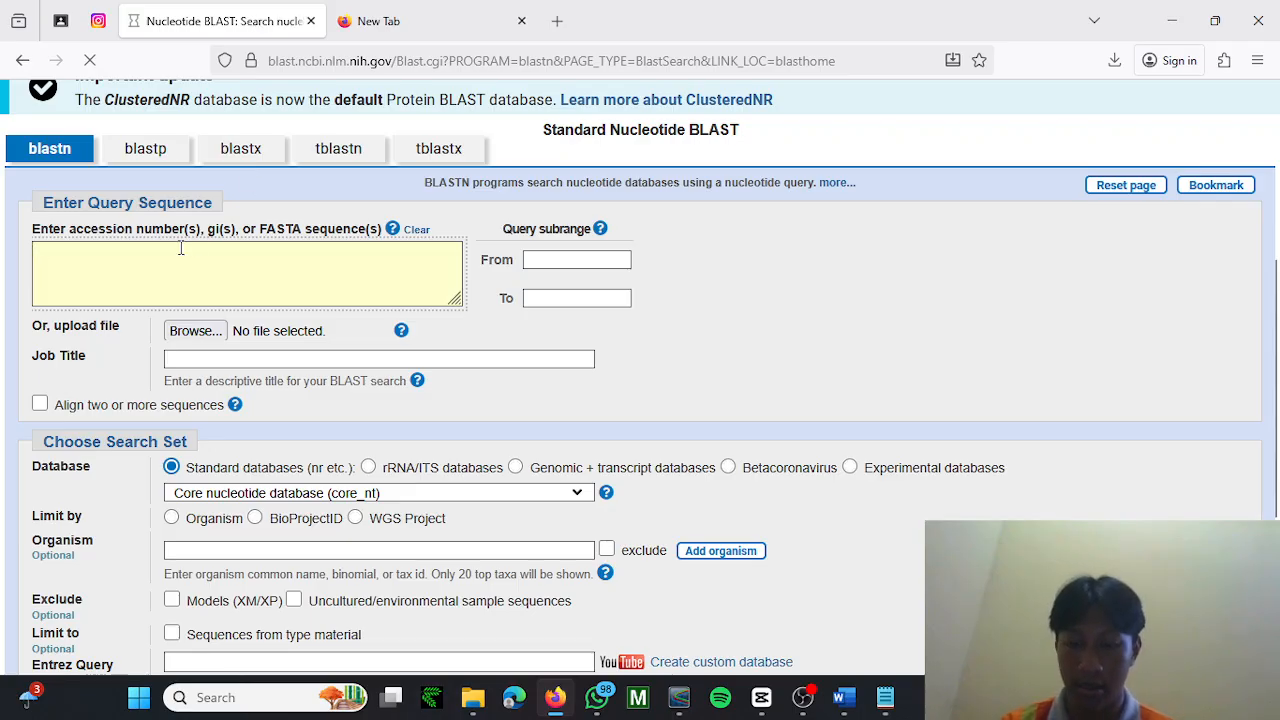
pyautogui.write('CTACTCTTATCCCTCCCCGTTTTAGCC GCCGGCATTACTATACTTCTTACAGACCGCAATTTAAATACAACCTTTTTTGAC CCTGCAGGAGGGGGAGACCCTATTCT GTATCAACACCTTT')
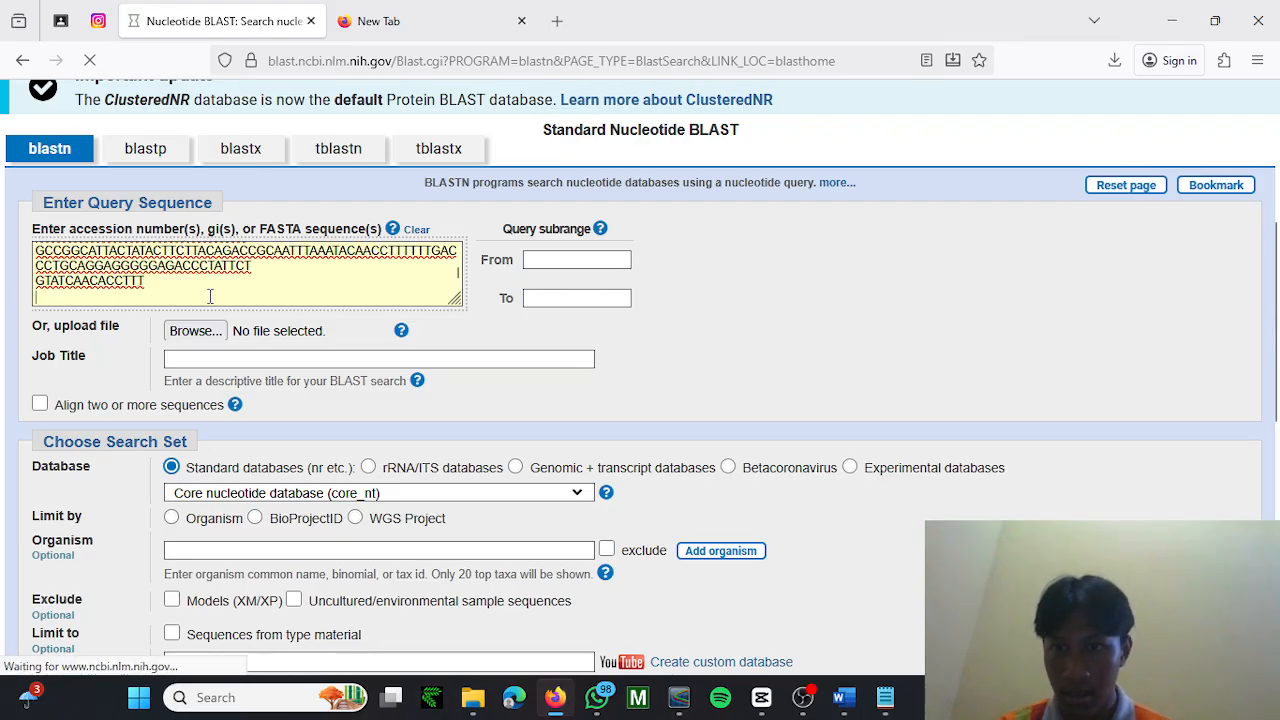
pyautogui.scroll(3, 210, 297)
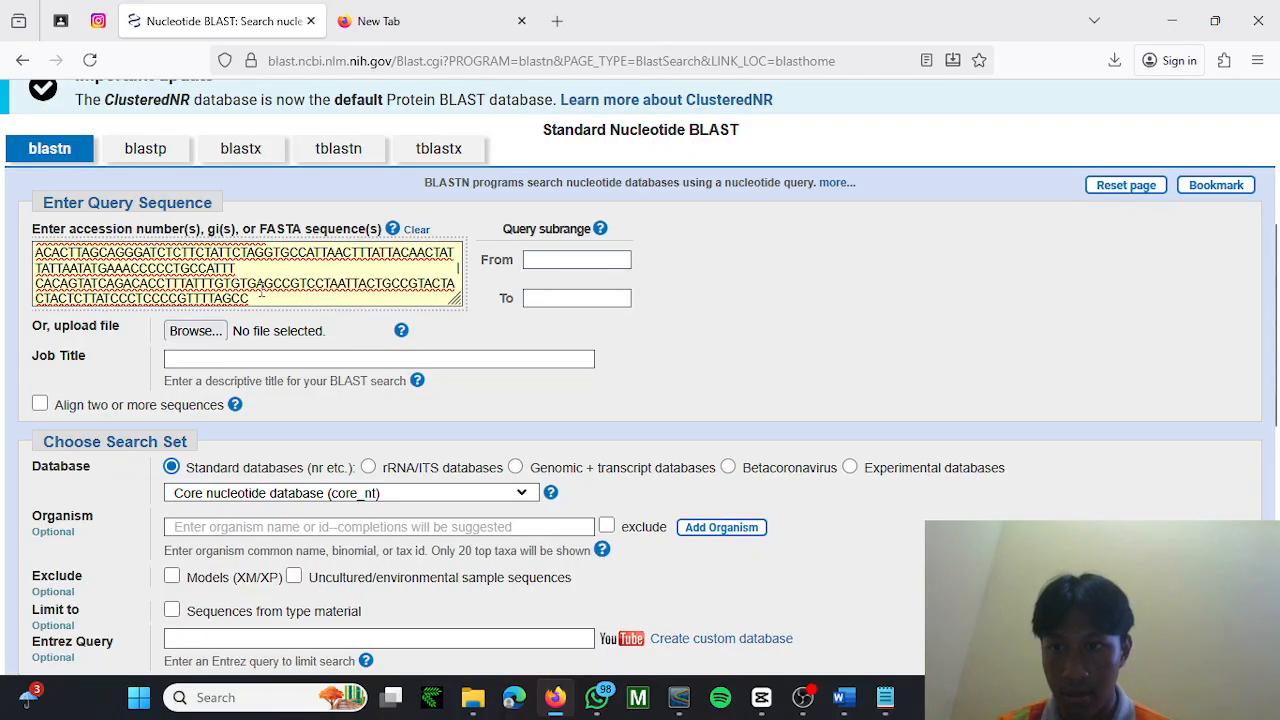
pyautogui.scroll(2, 243, 268)
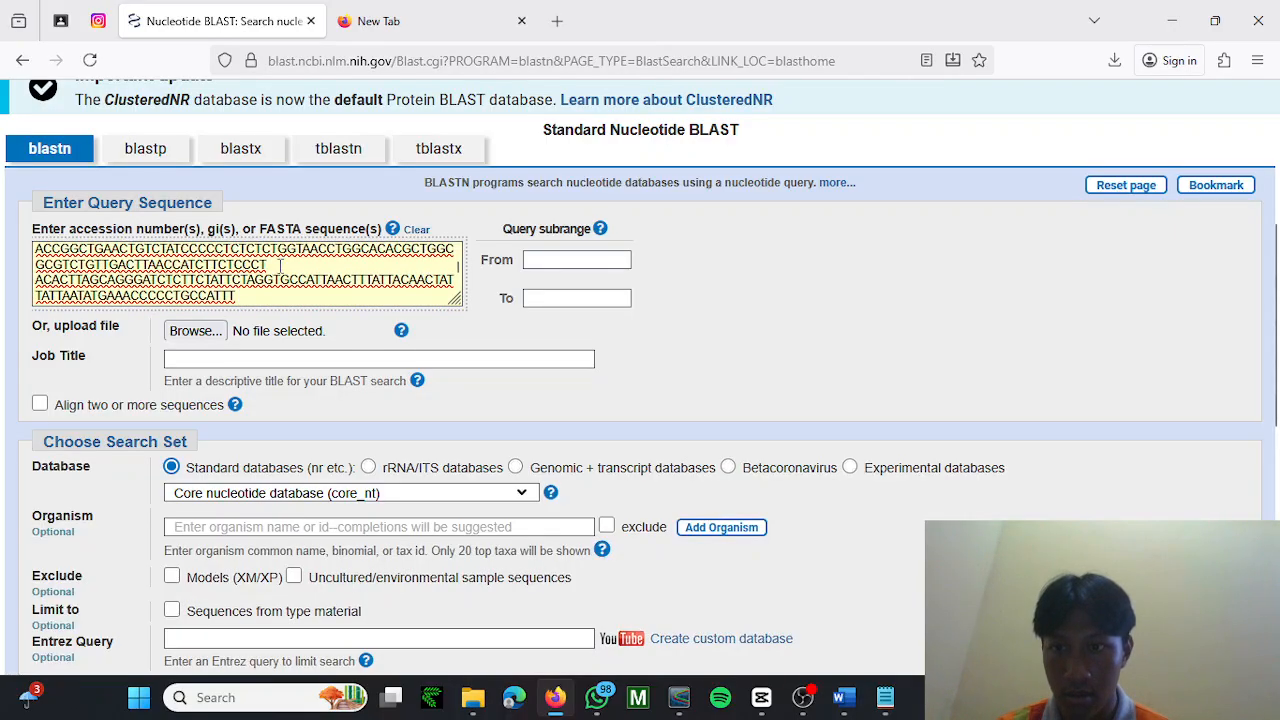
pyautogui.scroll(-3, 287, 264)
pyautogui.scroll(3, 263, 258)
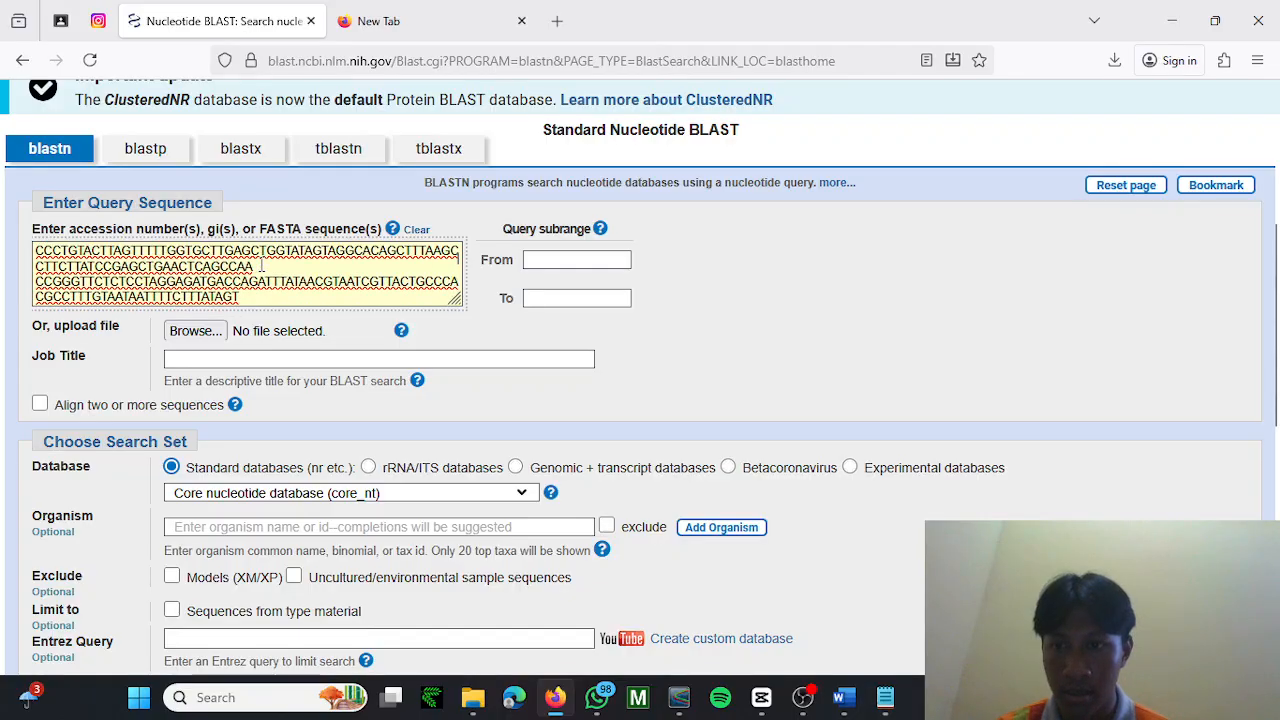
pyautogui.hotkey('ctrl', 'a')
pyautogui.press('BackSpace')
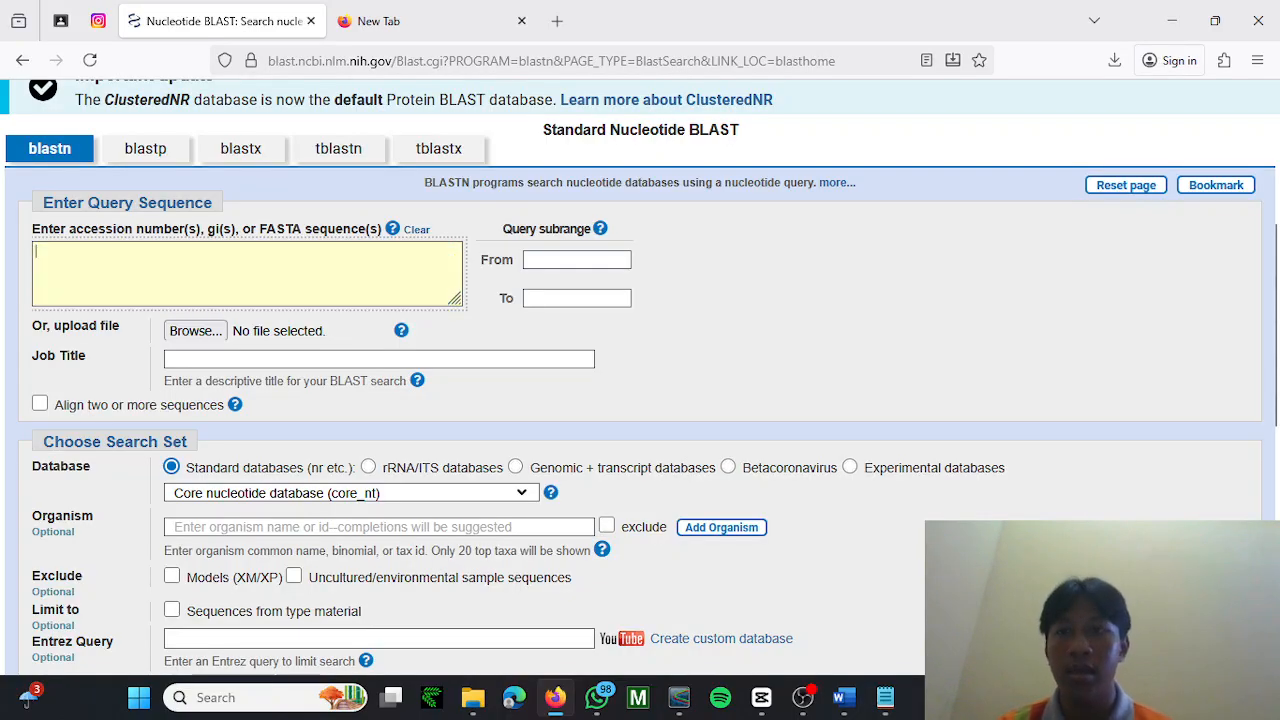
# Remove the sequence's line breaks by pasting it into the empty browser tab's address field, copy it again and return to the BLAST form.
pyautogui.click(458, 12)
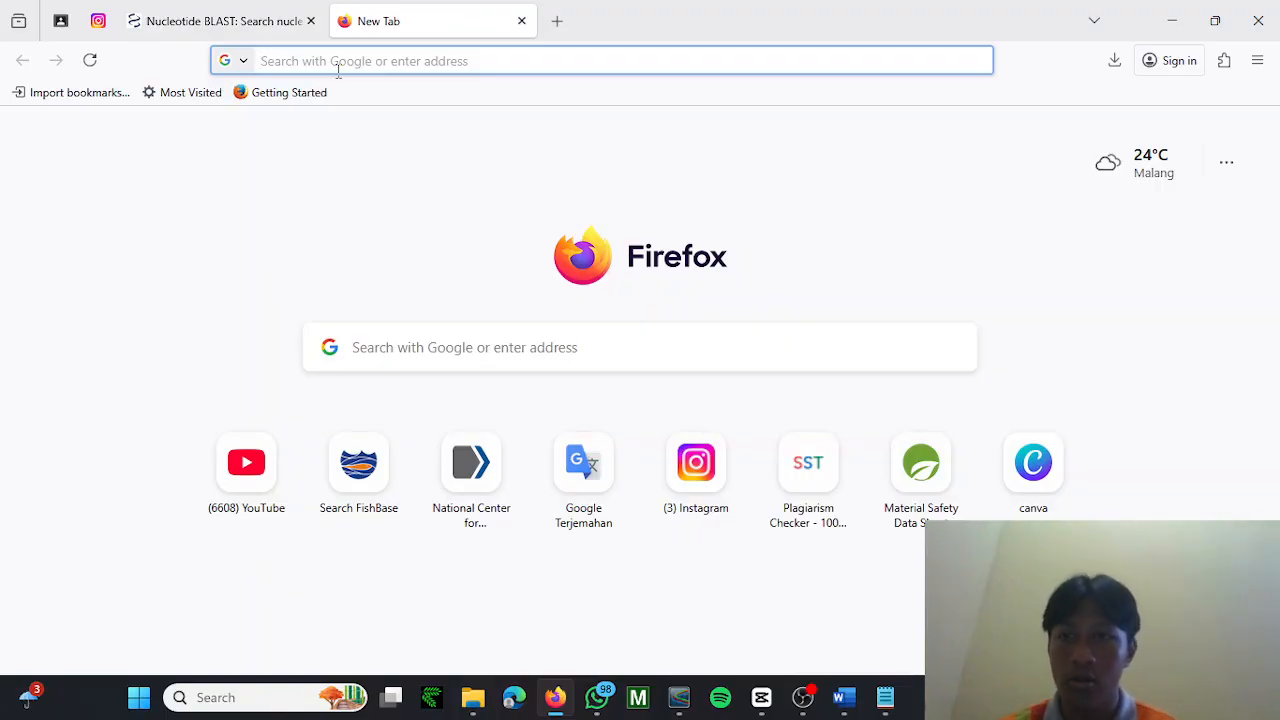
pyautogui.click(323, 63)
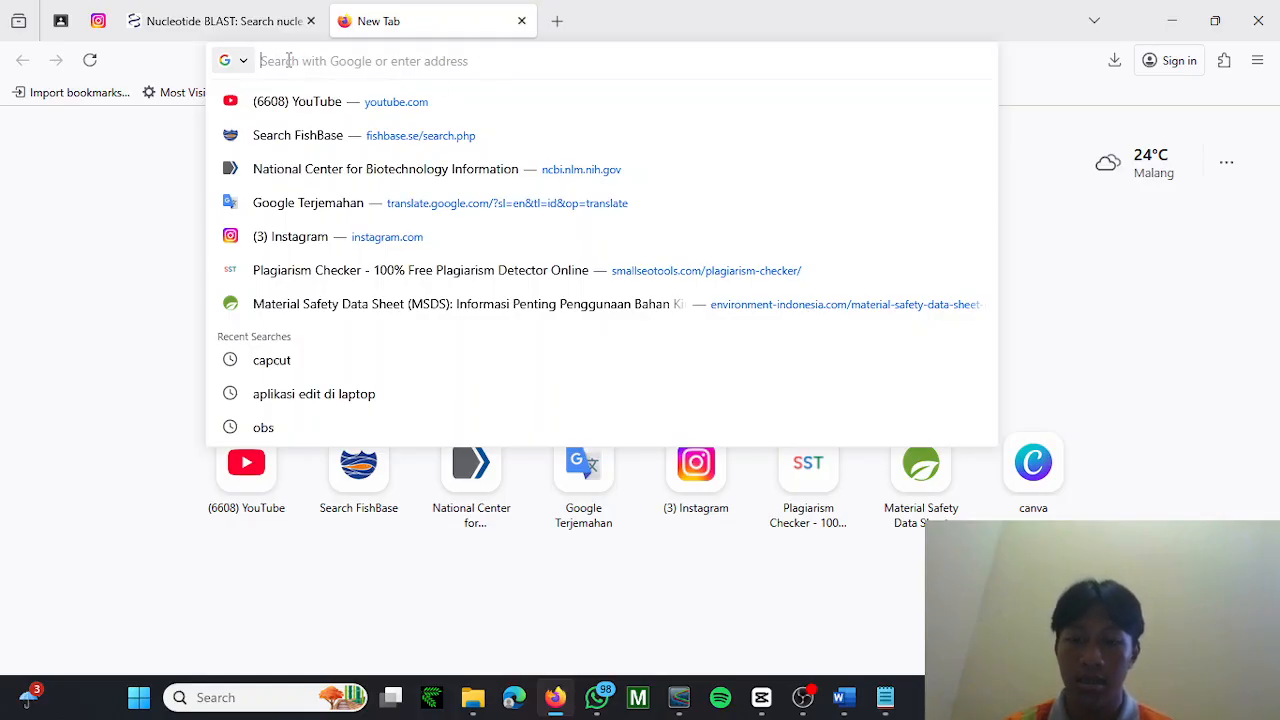
pyautogui.hotkey('ctrl', 'v')
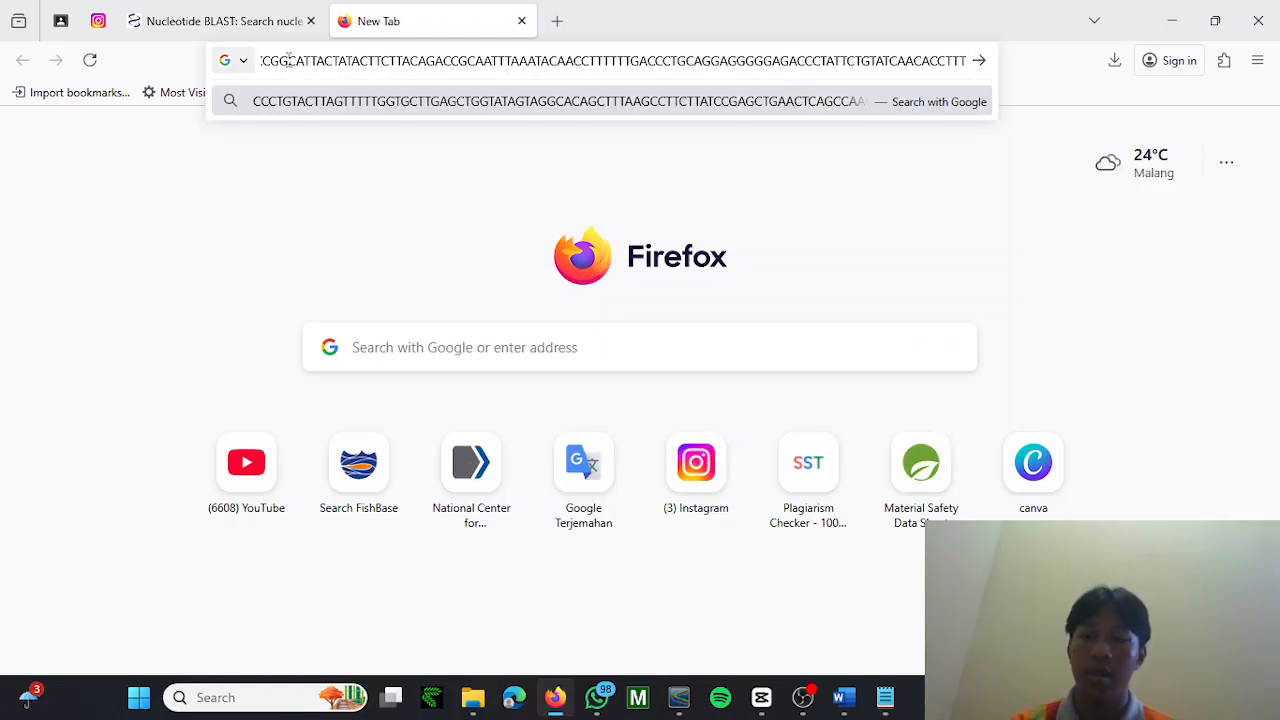
pyautogui.hotkey('ctrl', 'a')
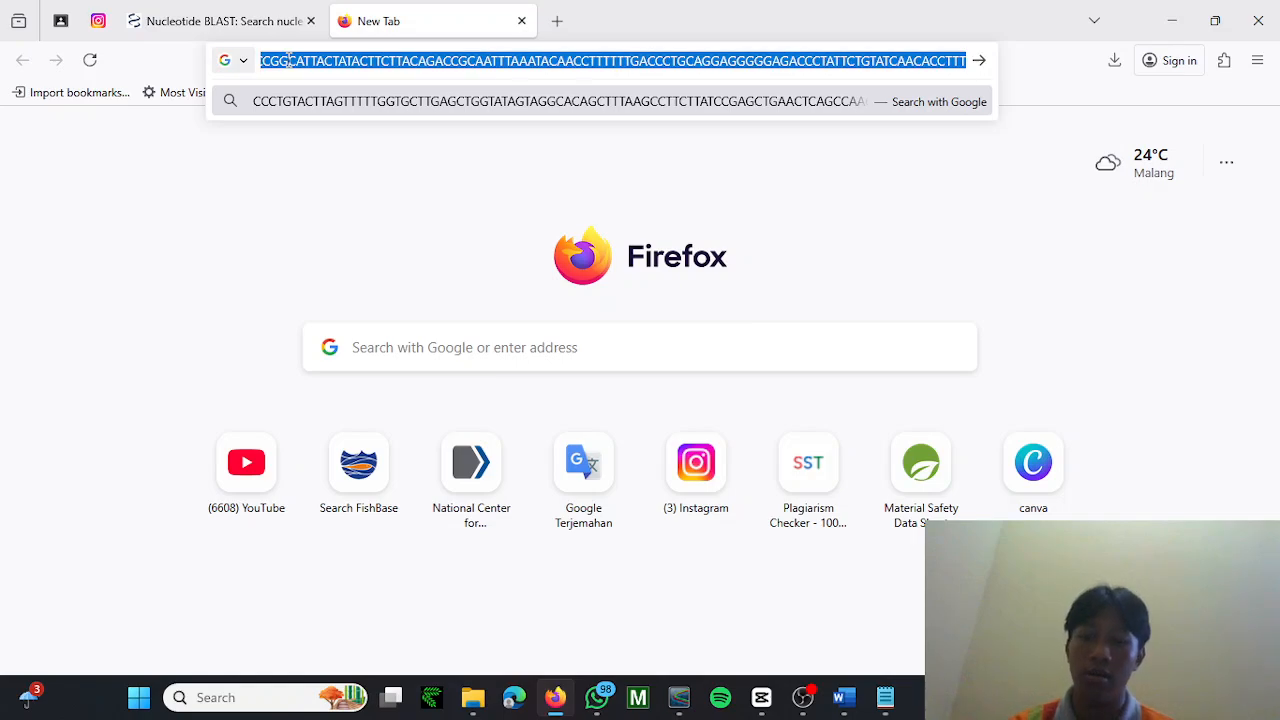
pyautogui.hotkey('alt', 'Tab')
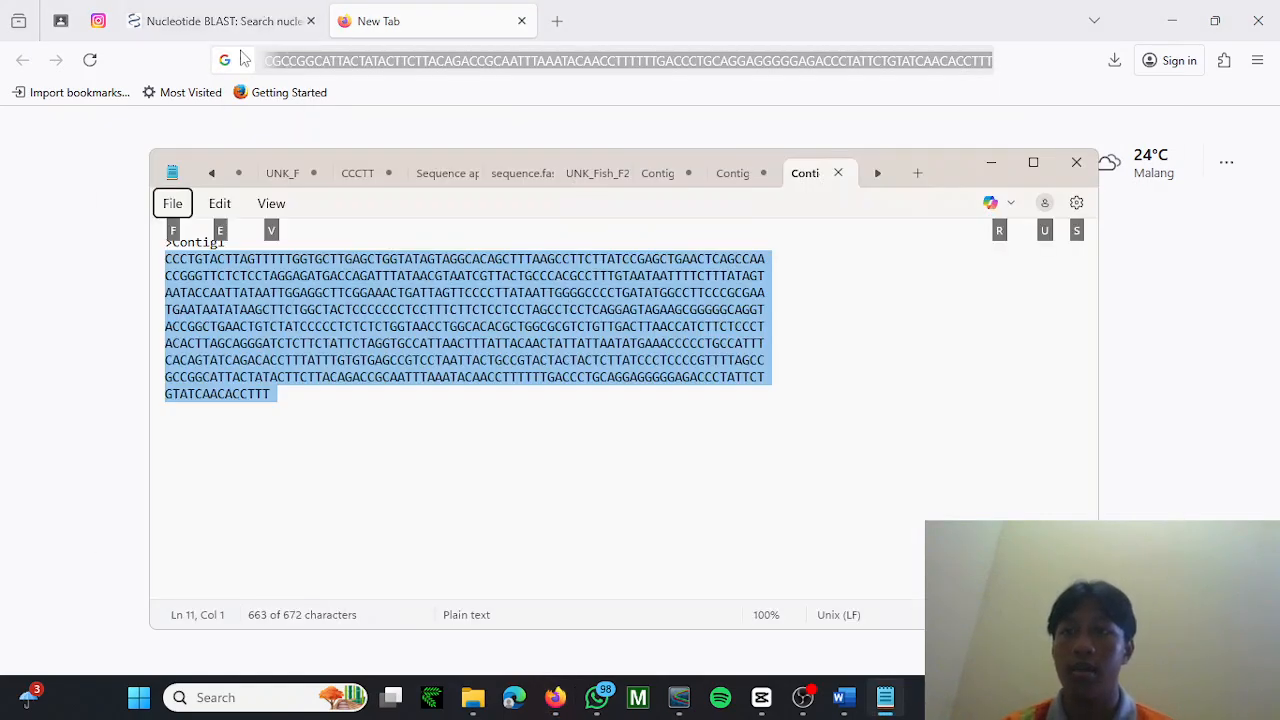
pyautogui.click(990, 163)
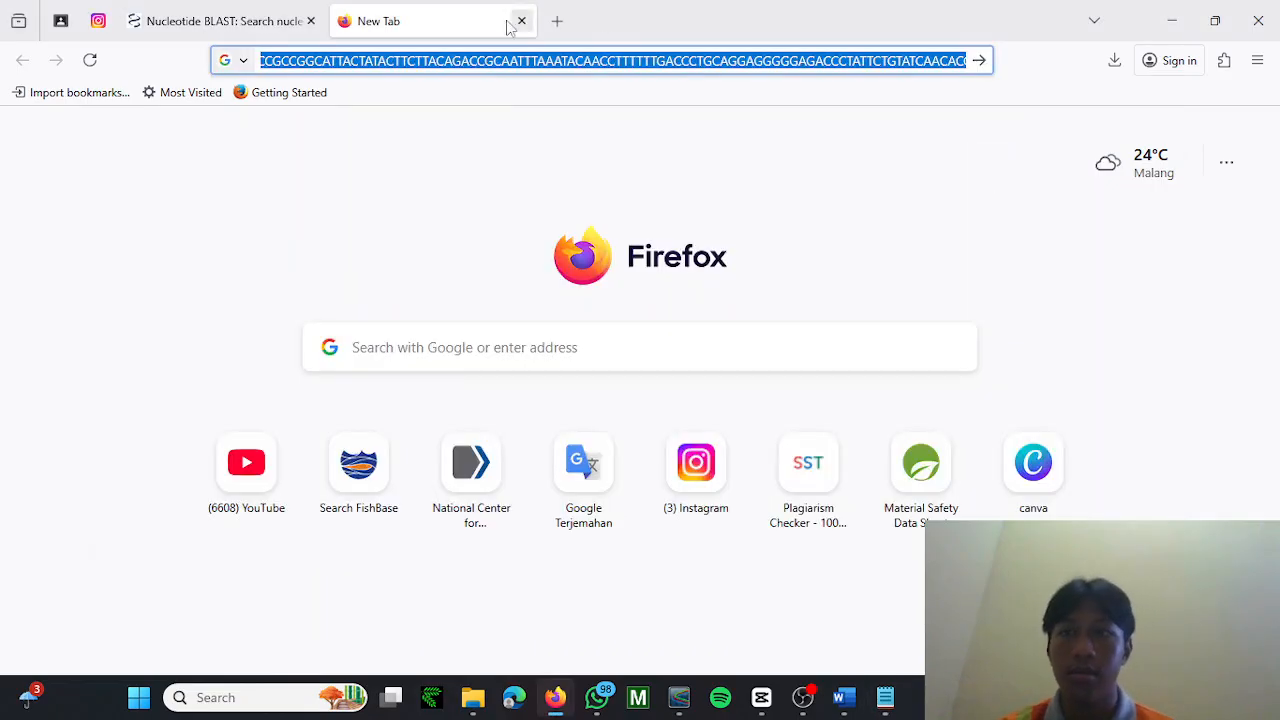
pyautogui.click(279, 10)
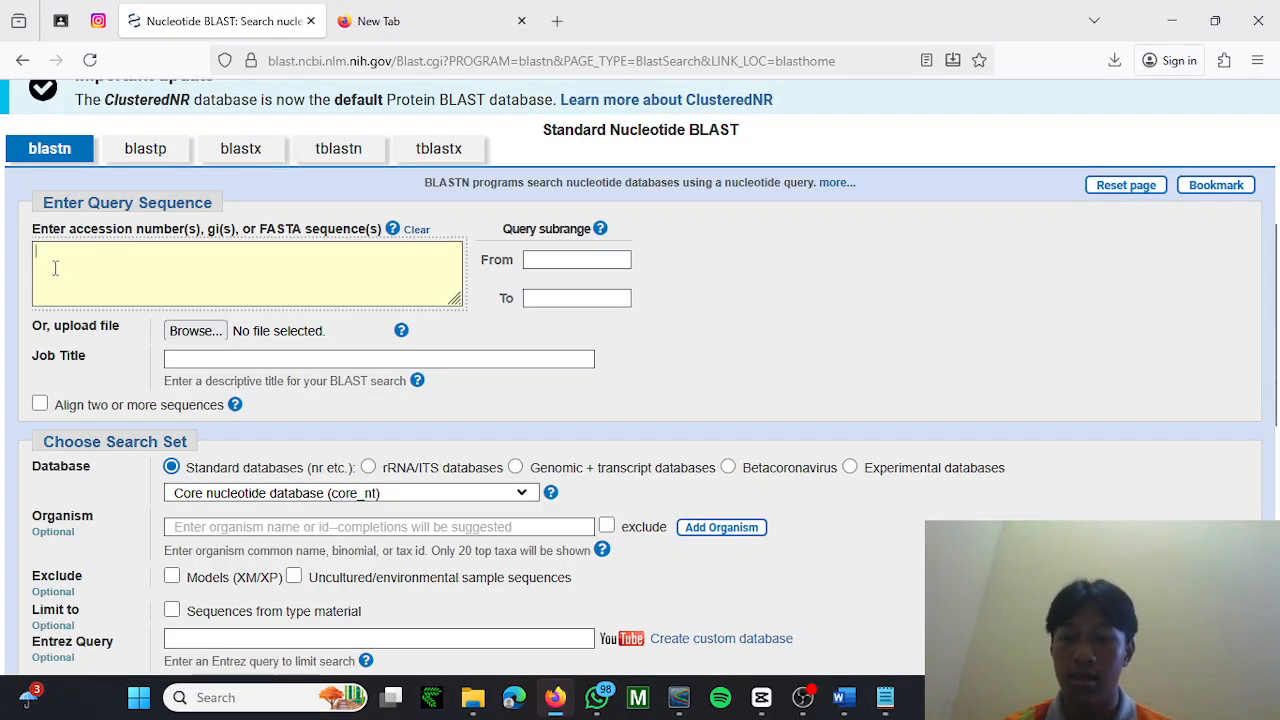
# Enter the single-line Contig1 sequence as the query and run a megablast search against the core_nt database.
pyautogui.write('TTTCACAGTATCAGACACCTTTATTTGTGTGAGCCGTCCTAATTACTGCCGTACTACTACTCTTATCCCTCCCCGTTTTAGCCGCCGGCATTACTATACTTCTTACAGACCGCAATTTAAATACAACCTTTTTTGACCCTGCAGGAGGGGGAGACCCTATTCTGTATCAACACCTTT')
pyautogui.scroll(10, 55, 268)
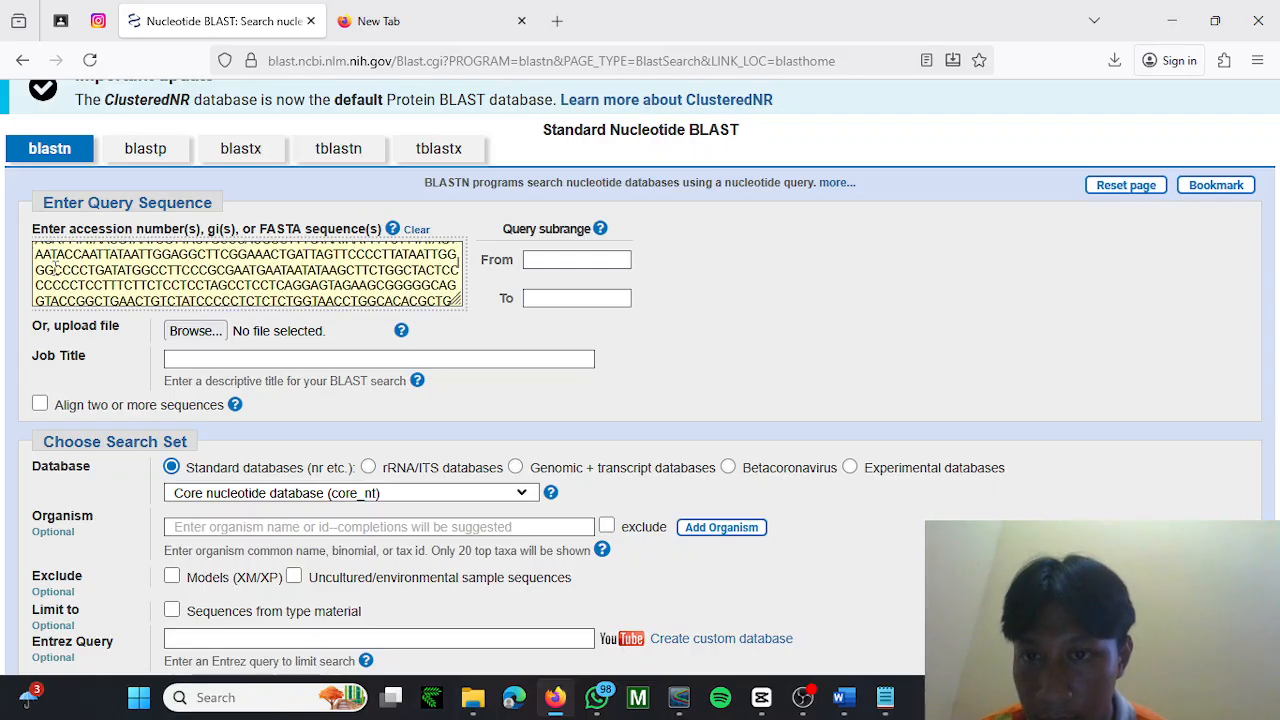
pyautogui.scroll(10, 55, 268)
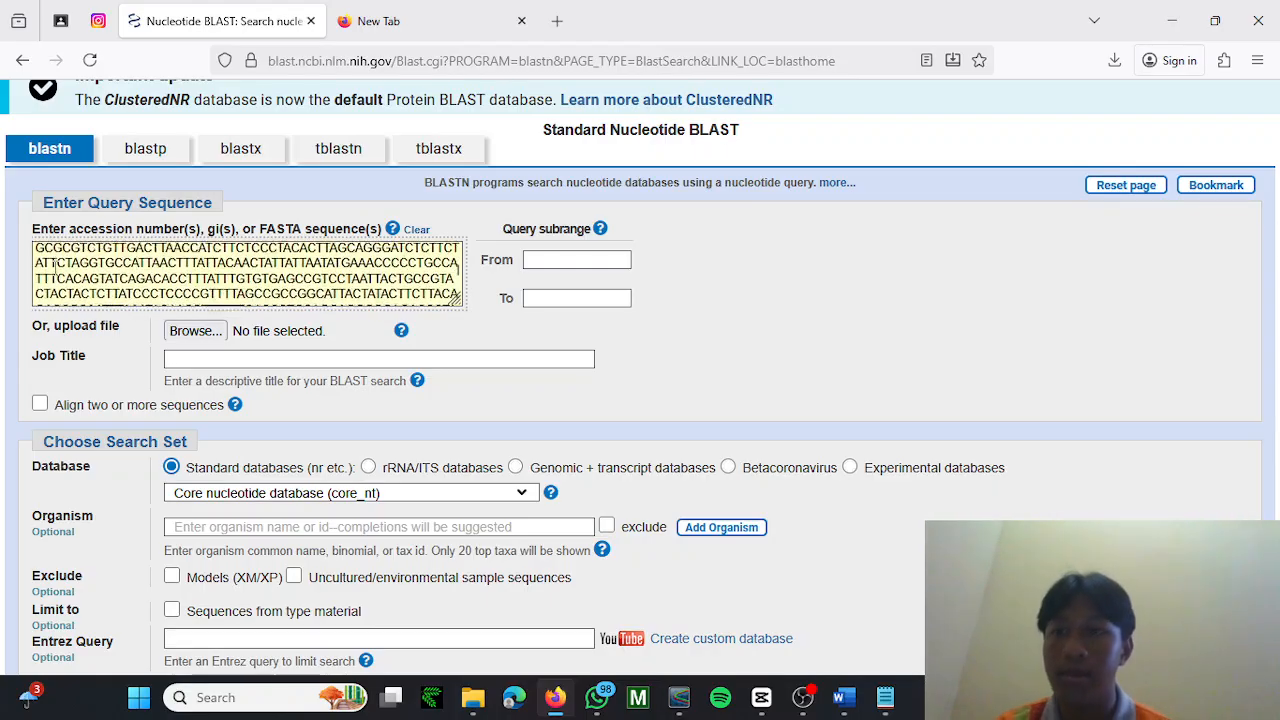
pyautogui.scroll(-5, 55, 268)
pyautogui.scroll(-4, 284, 434)
pyautogui.scroll(-2, 284, 443)
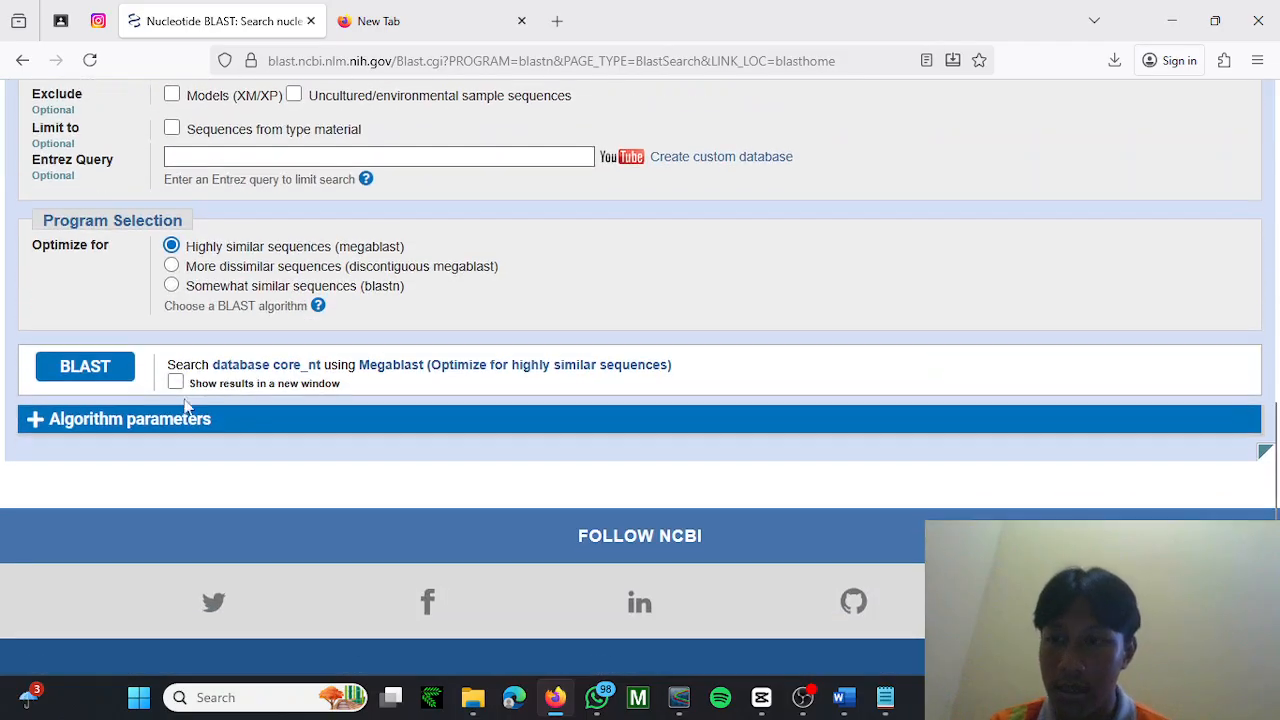
pyautogui.click(118, 372)
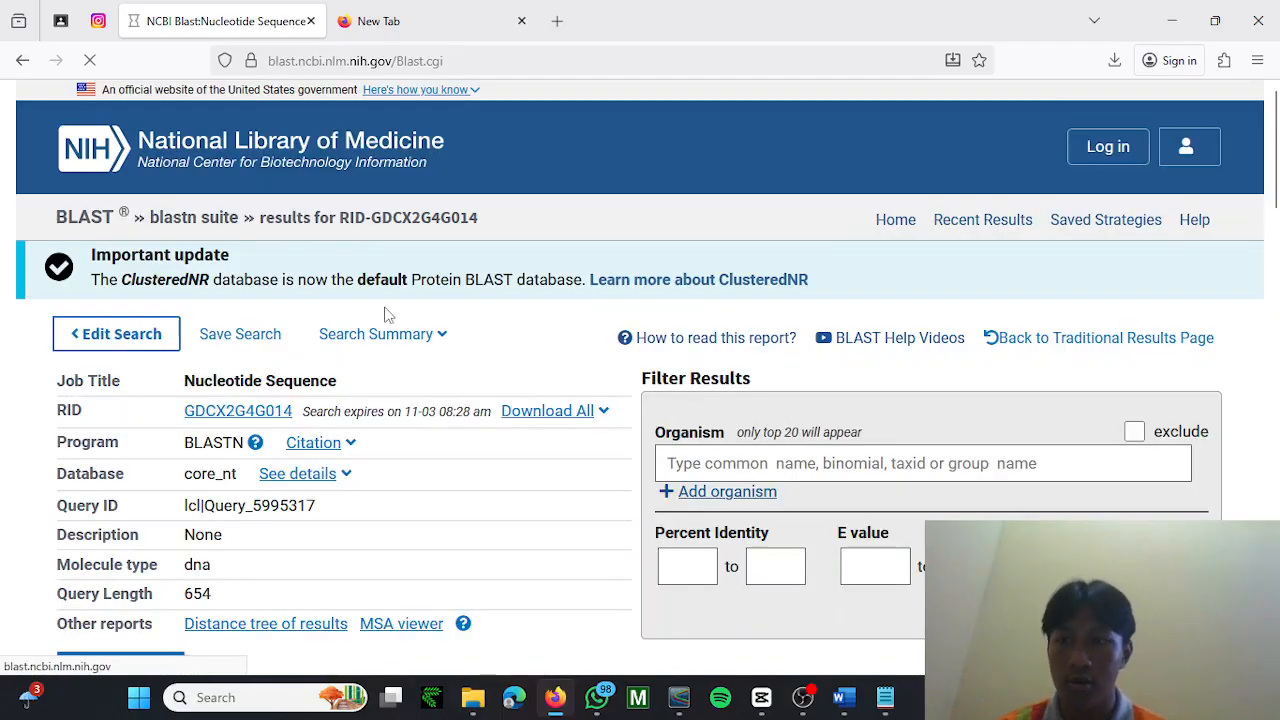
# Open the alignment of the first BLAST hit, Meiacanthus grammistes voucher AAY_02, to compare it with the query.
pyautogui.scroll(-4, 388, 314)
pyautogui.scroll(-1, 388, 314)
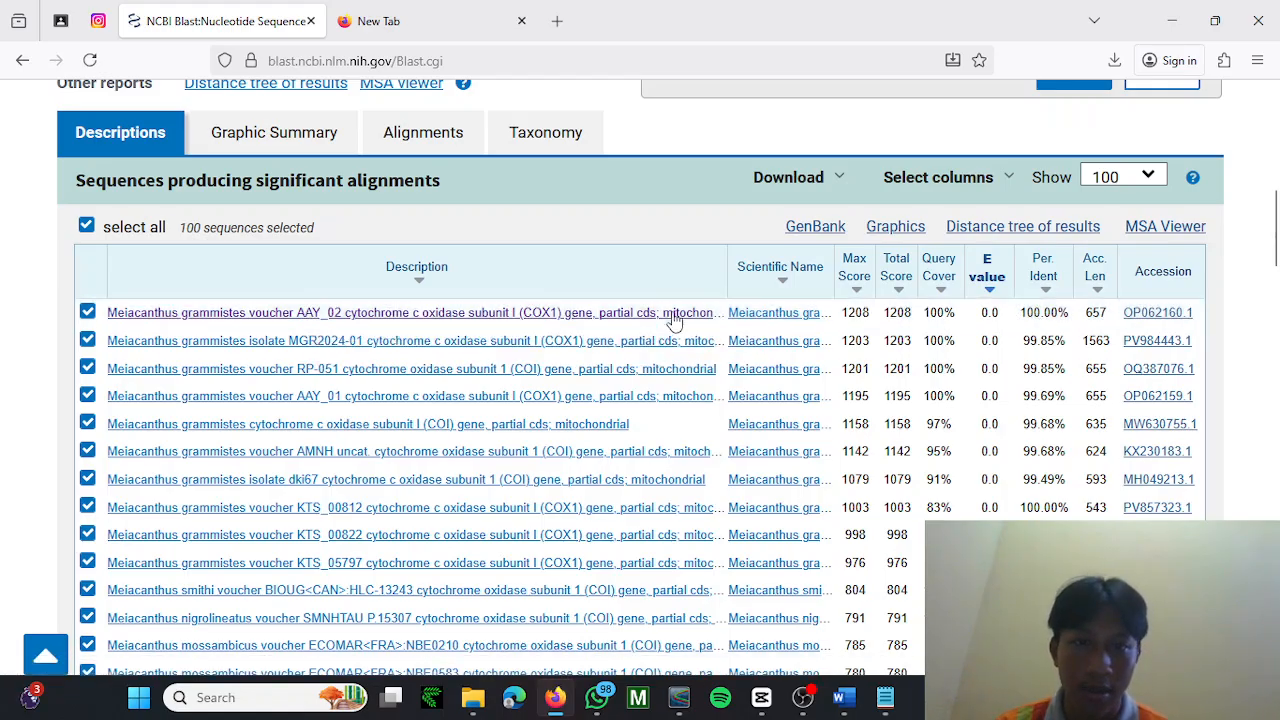
pyautogui.click(496, 314)
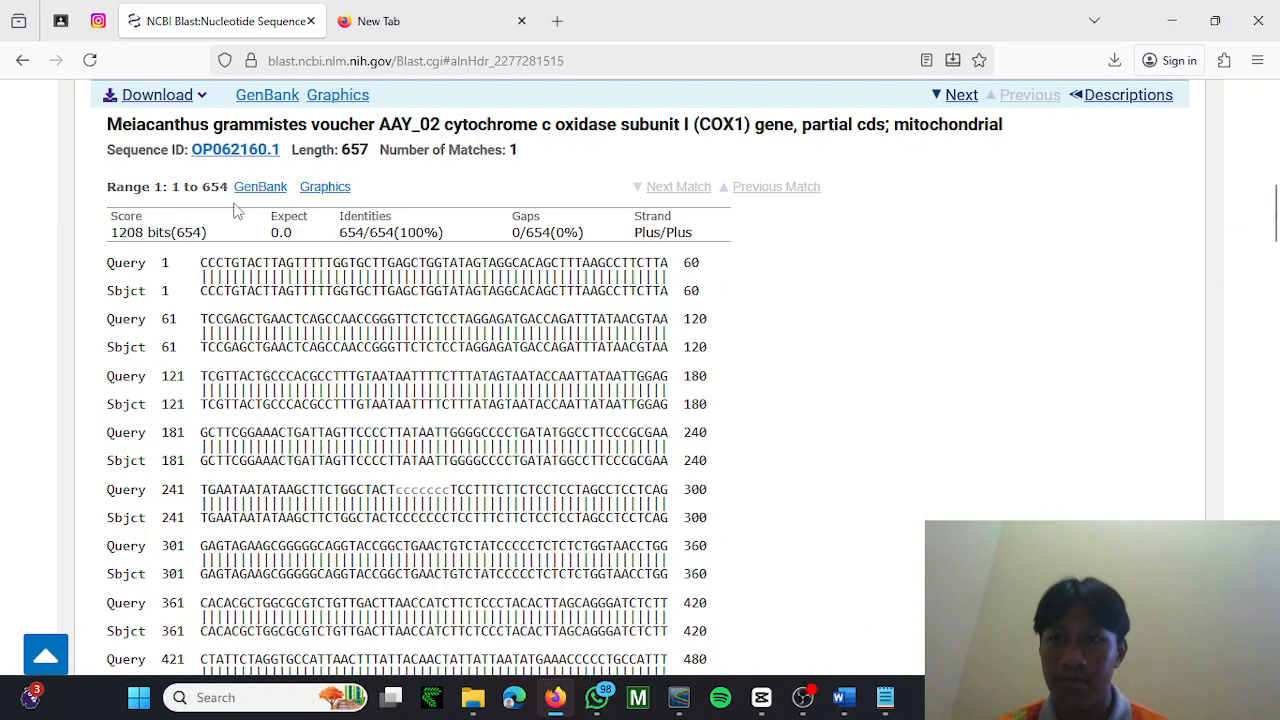
# Check the first hit's alignment, select the species name Meiacanthus grammistes in its title, and switch to an empty browser tab.
pyautogui.scroll(1, 314, 171)
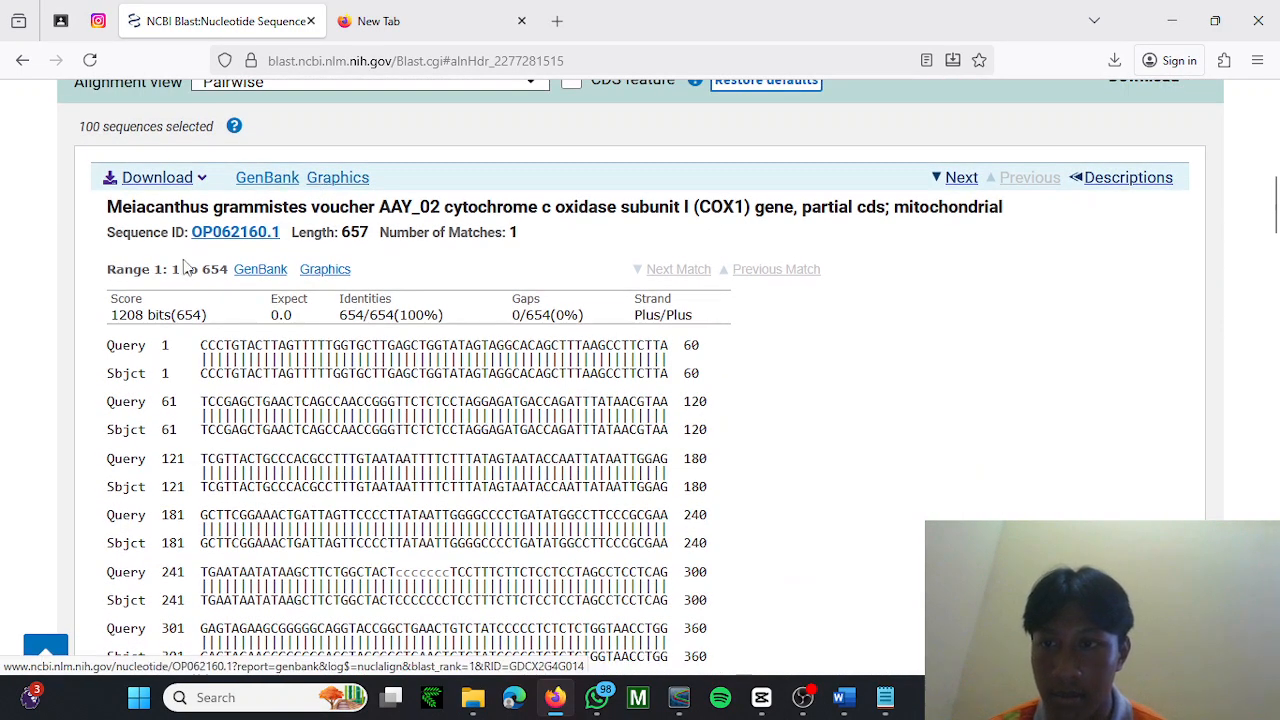
pyautogui.scroll(-5, 224, 263)
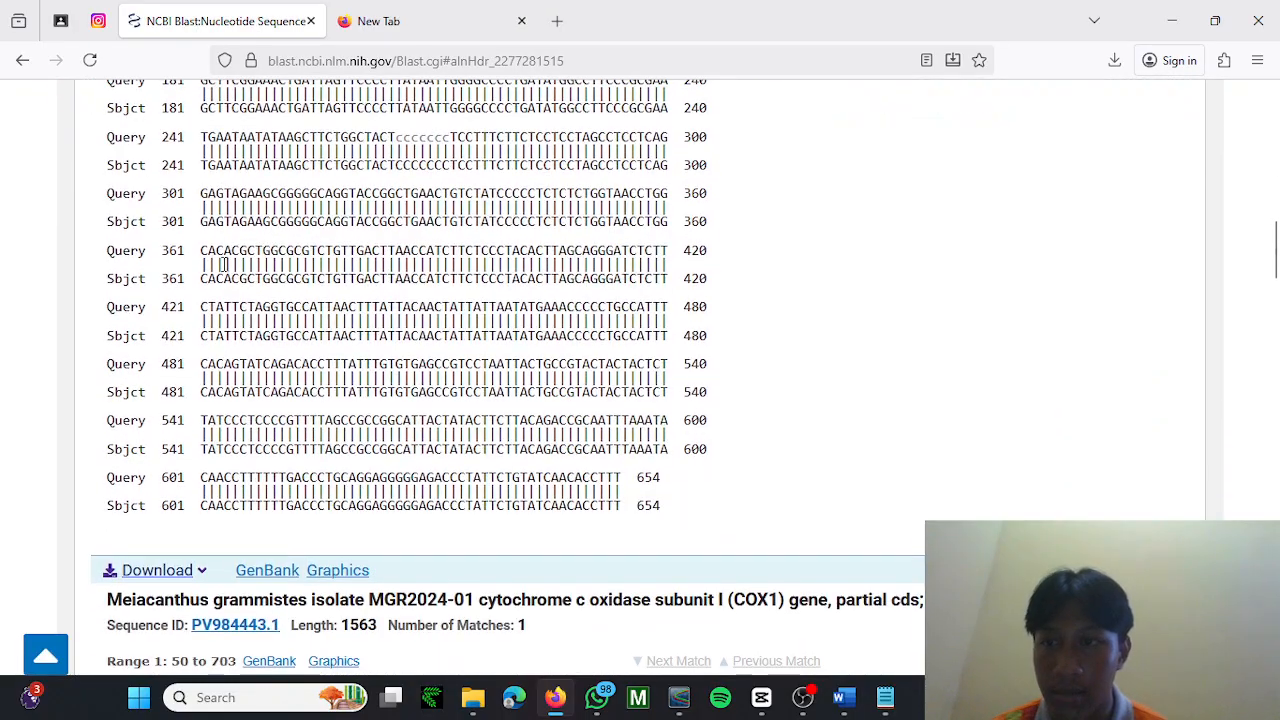
pyautogui.scroll(5, 224, 265)
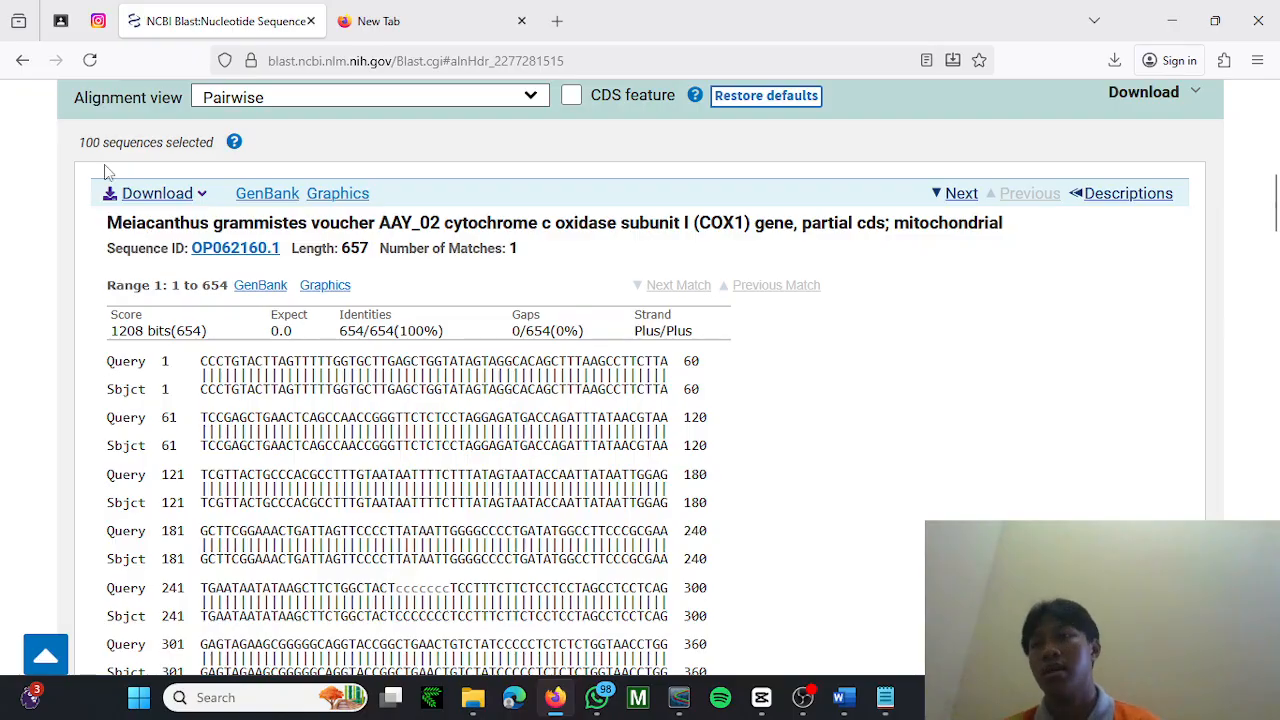
pyautogui.moveTo(107, 224); pyautogui.dragTo(312, 224)
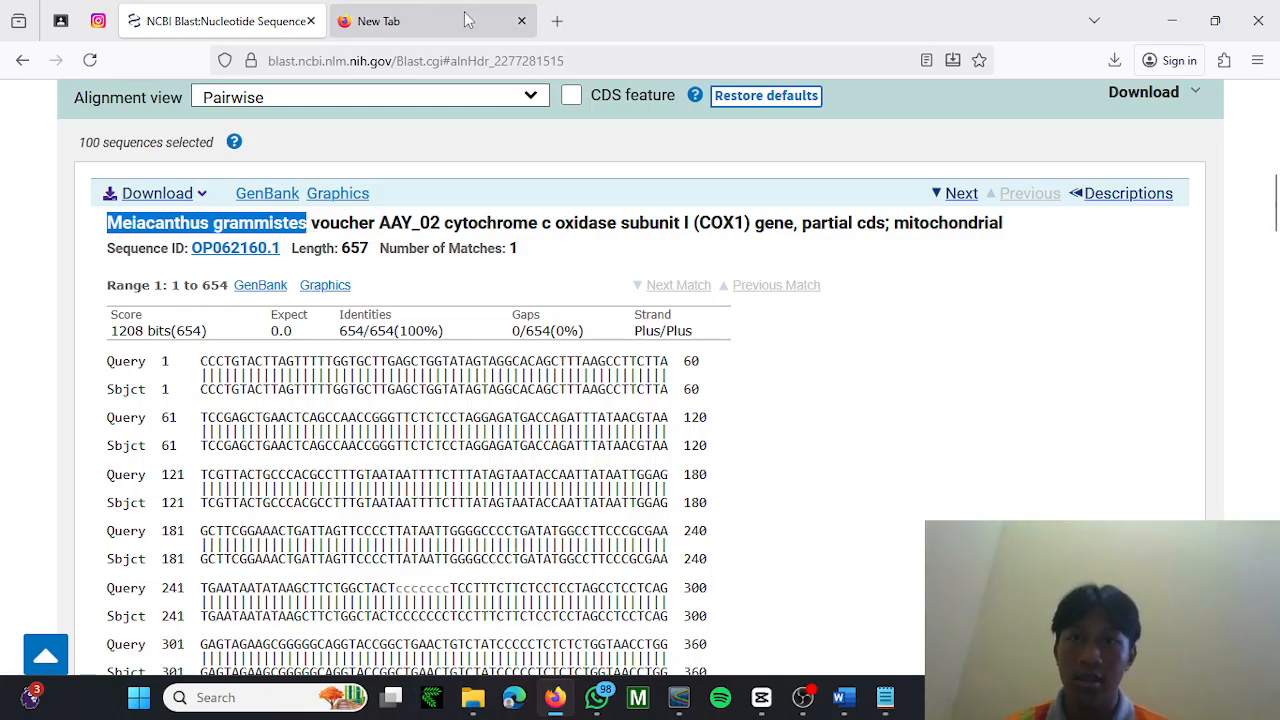
pyautogui.click(557, 20)
pyautogui.moveTo(606, 20); pyautogui.dragTo(397, 8)
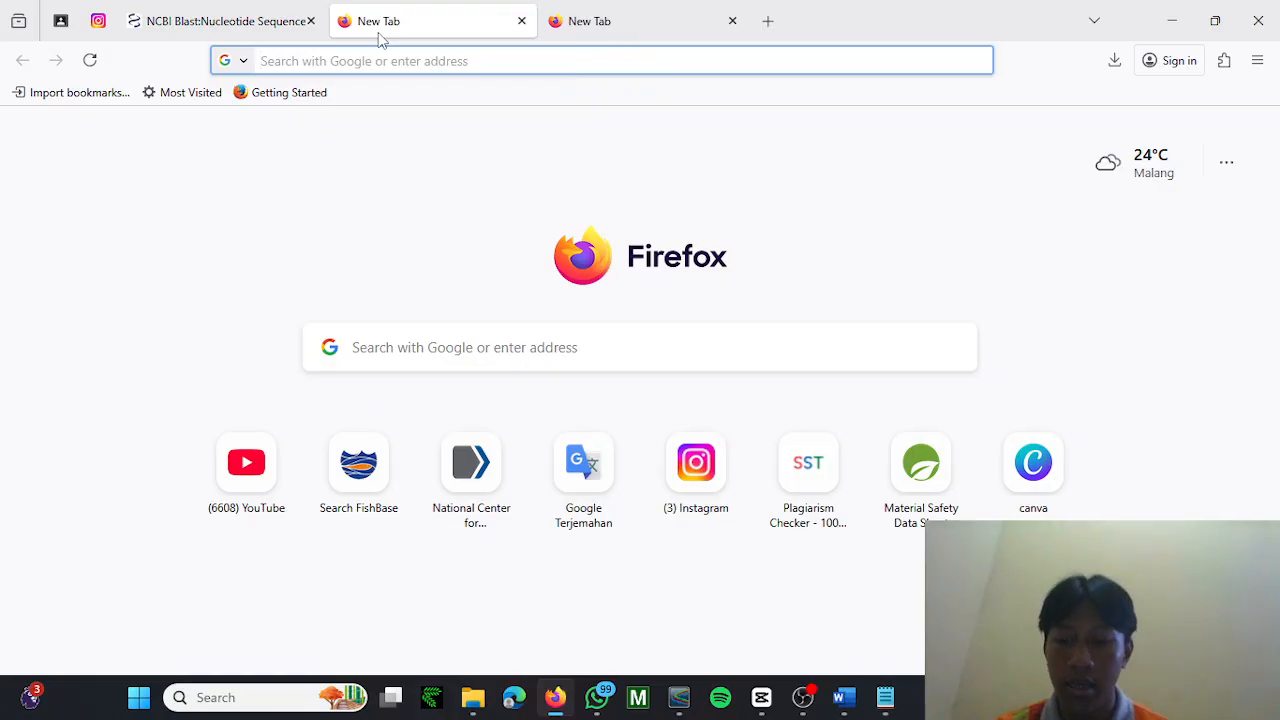
pyautogui.hotkey('ctrl', 'n')
pyautogui.hotkey('ctrl', 'b')
pyautogui.hotkey('ctrl', 'i')
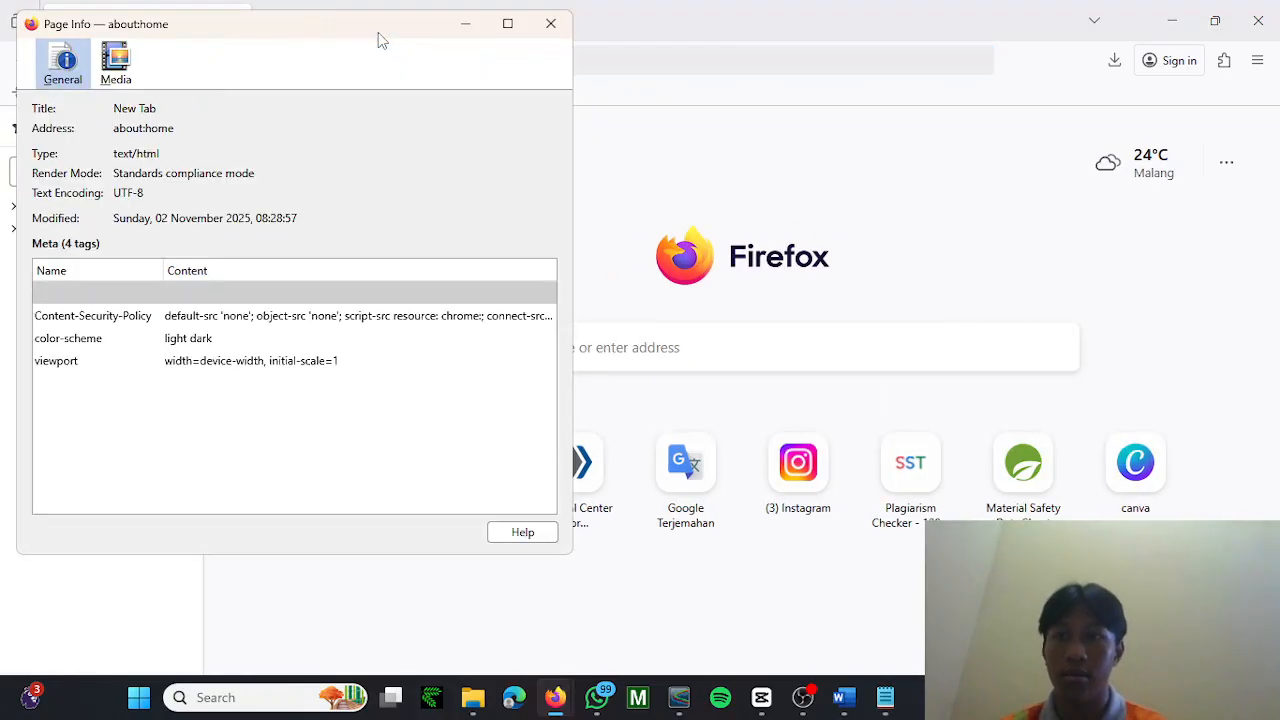
pyautogui.click(549, 23)
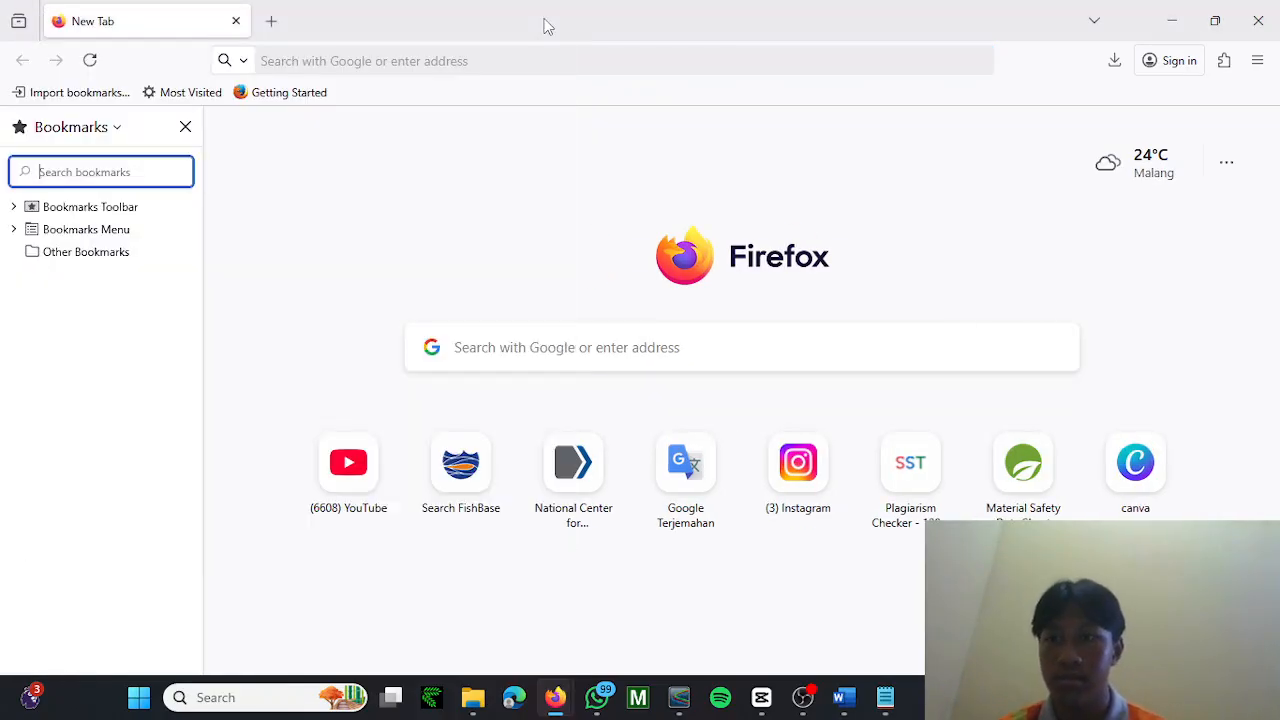
pyautogui.click(185, 126)
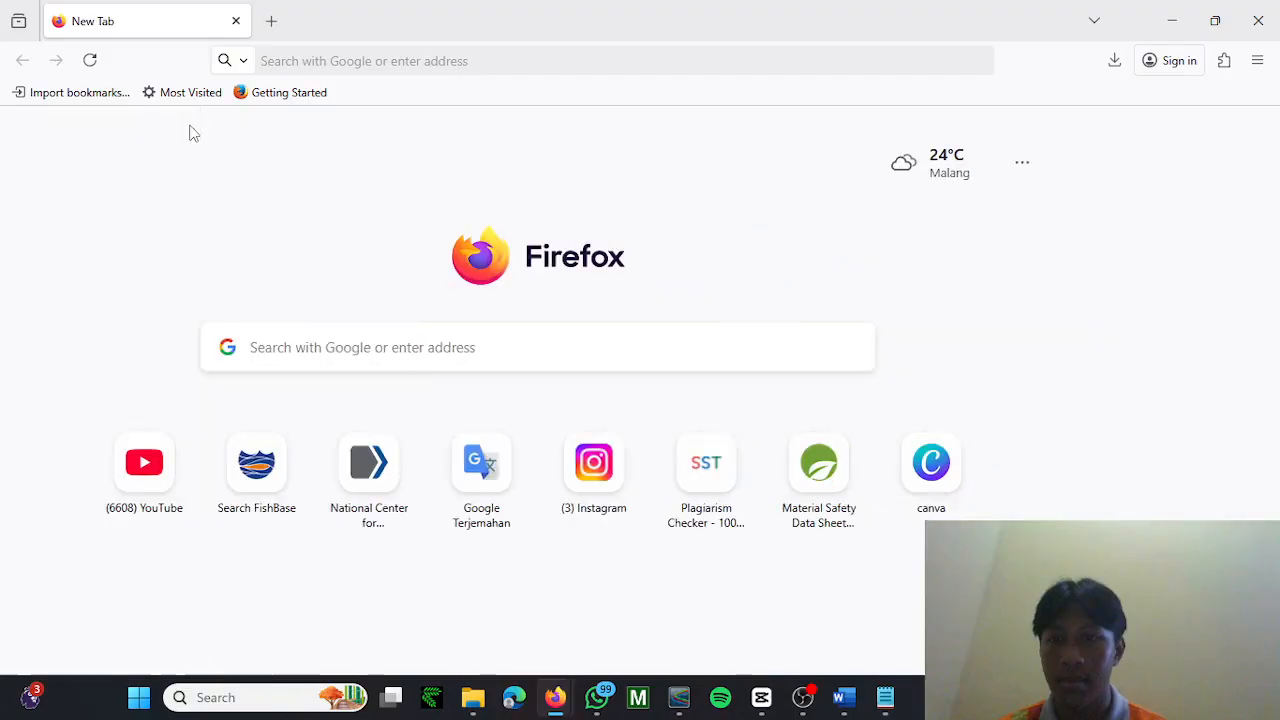
pyautogui.click(290, 64)
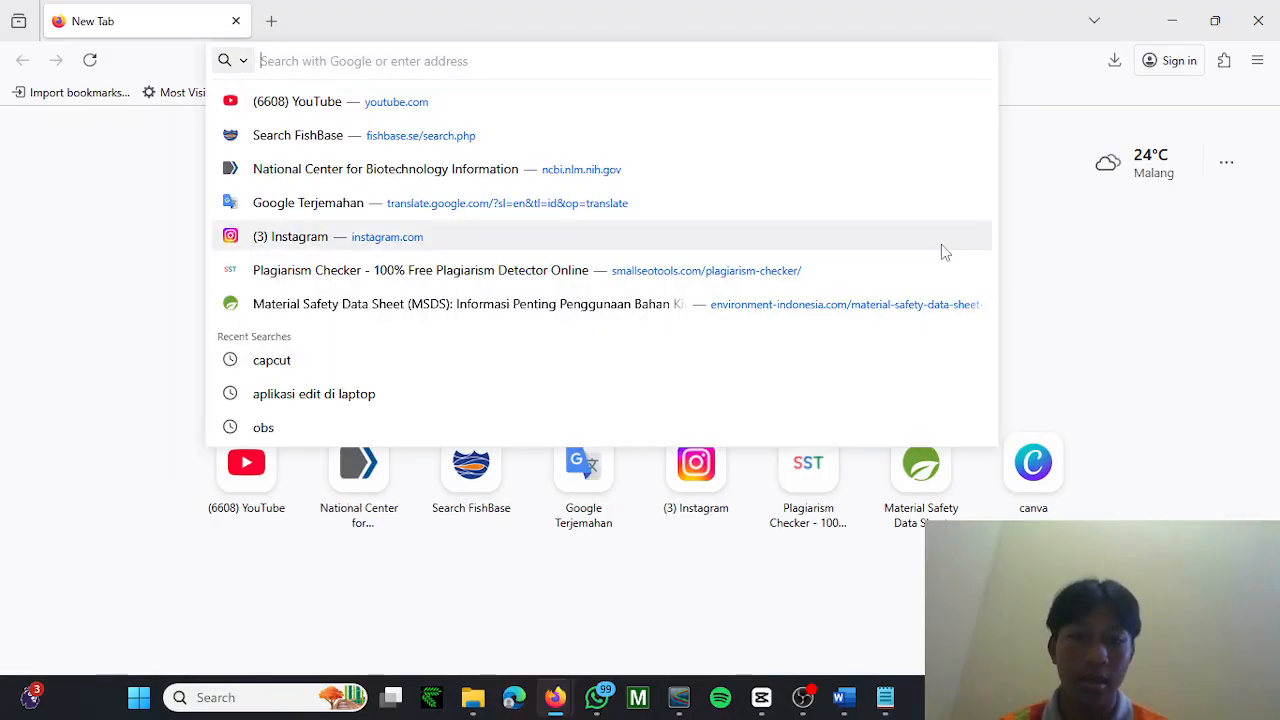
pyautogui.moveTo(555, 697)
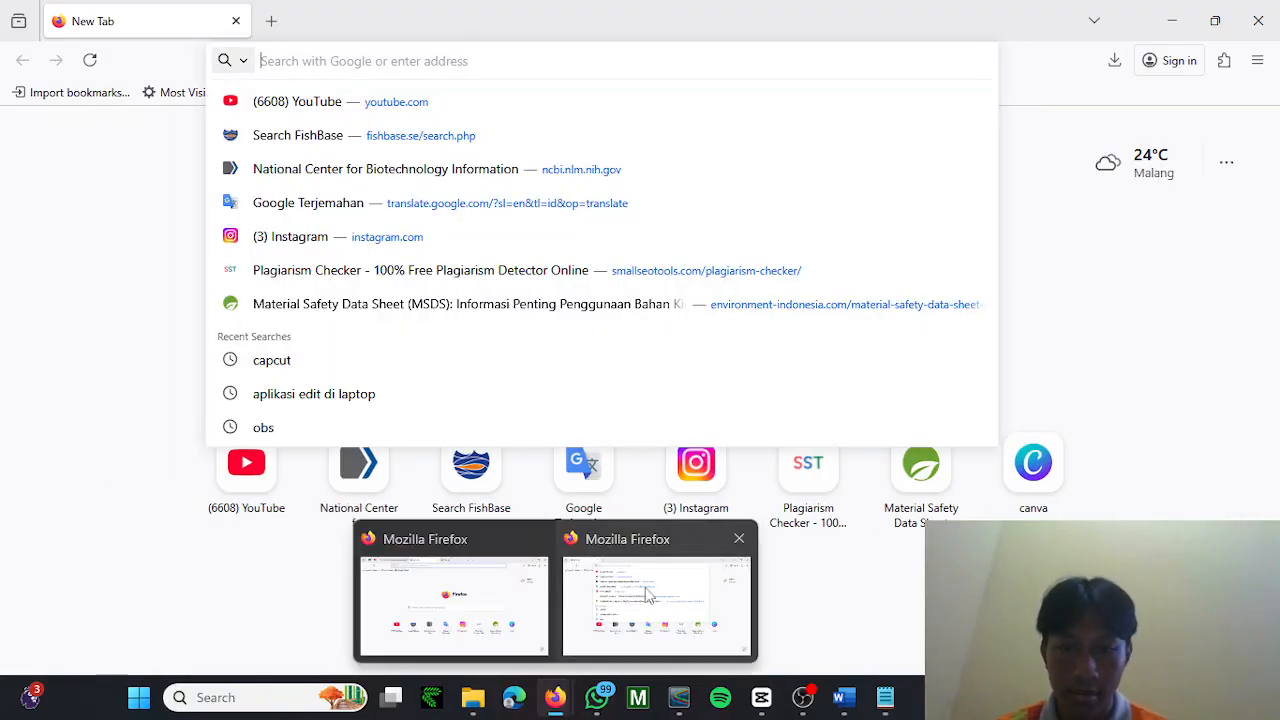
pyautogui.click(739, 538)
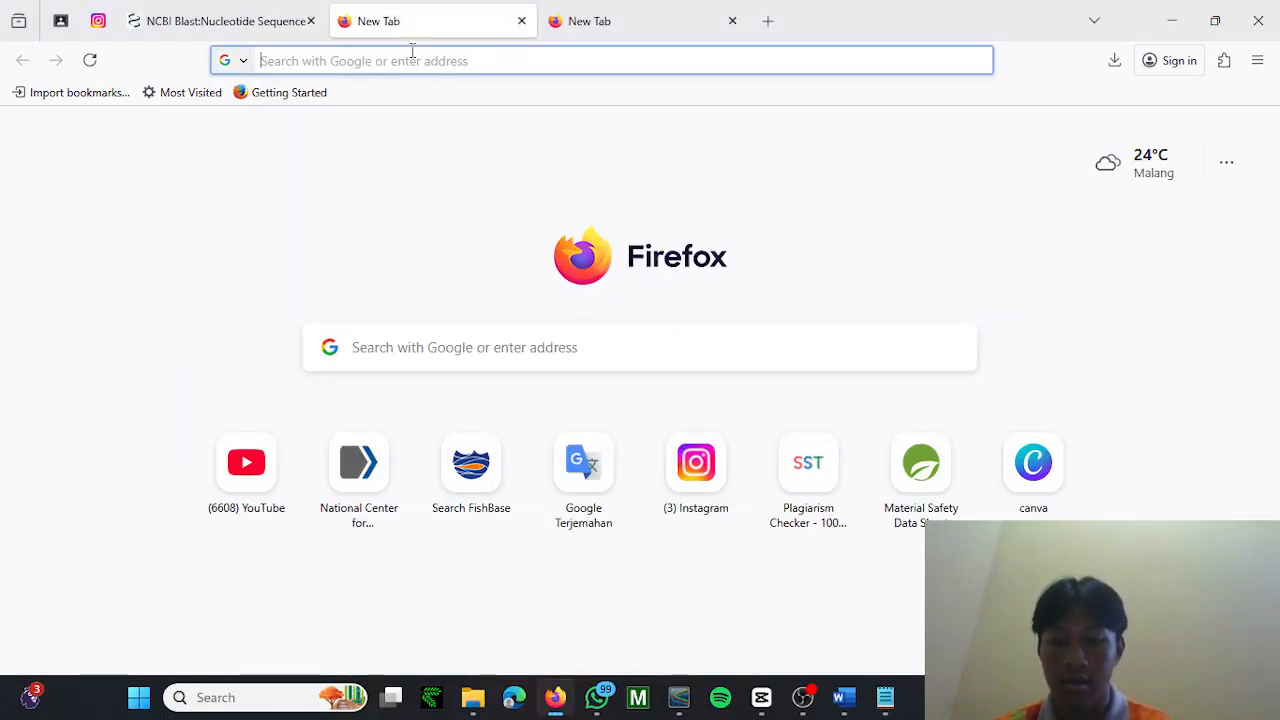
# Open the NCBI home page in the empty browser tab and locate its database search.
pyautogui.write('NCBI')
pyautogui.press('Return')
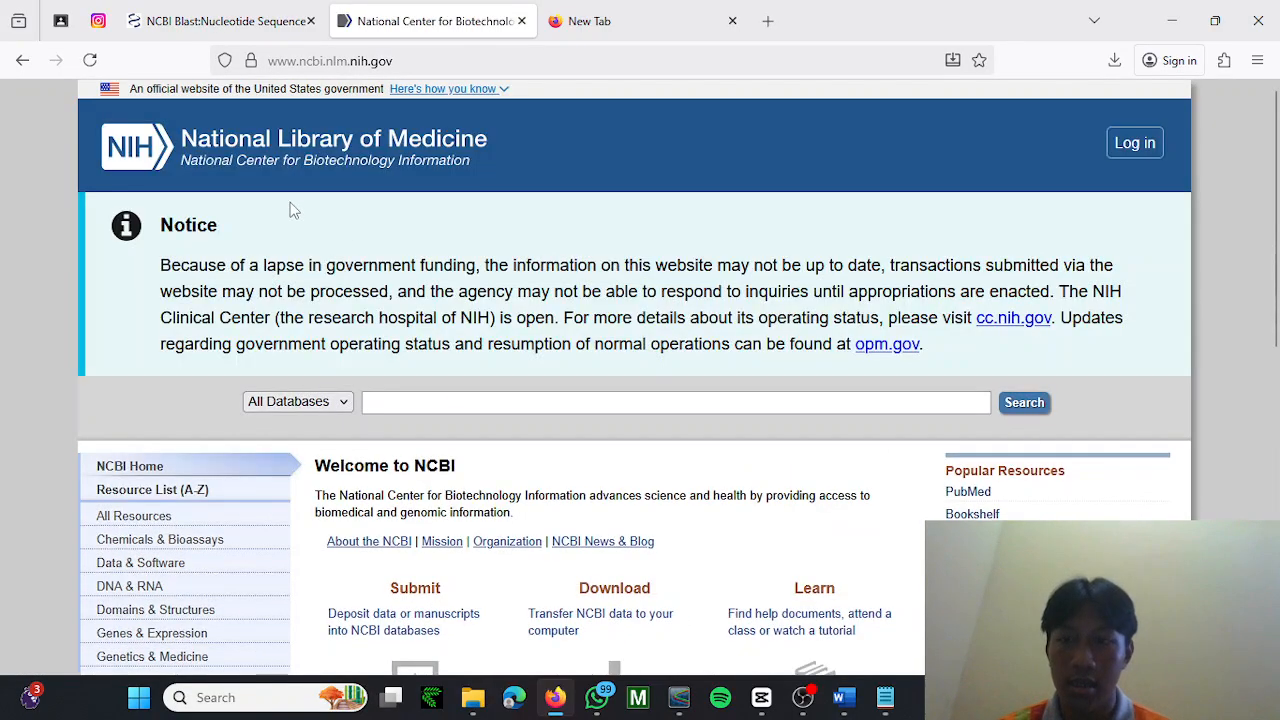
pyautogui.scroll(-3, 397, 383)
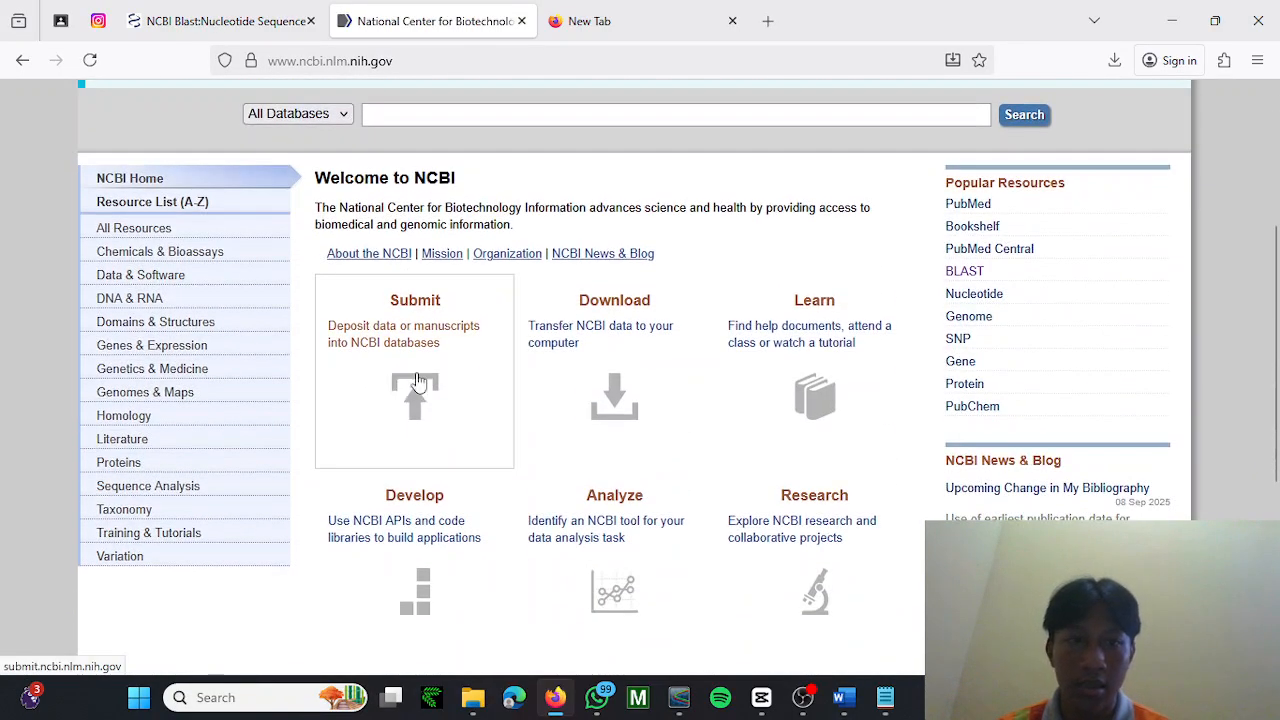
pyautogui.scroll(2, 520, 235)
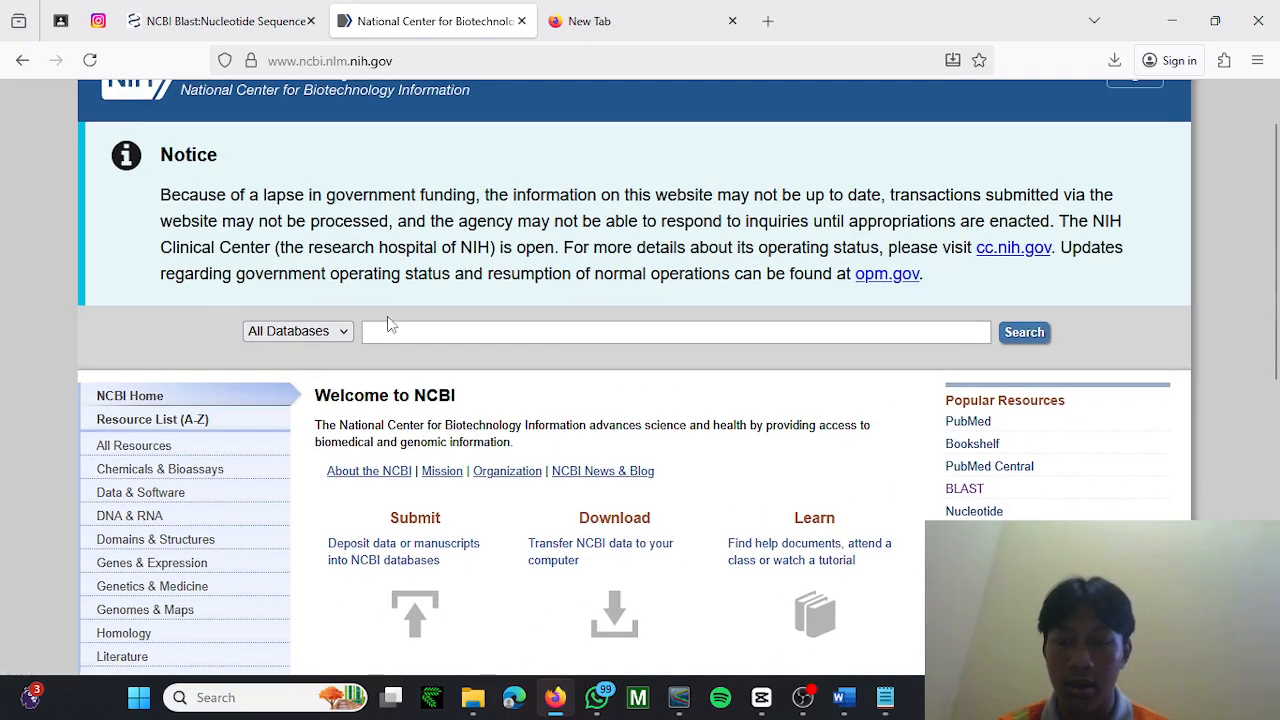
# Search the NCBI Nucleotide database for Meiacanthus grammistes COI.
pyautogui.click(322, 334)
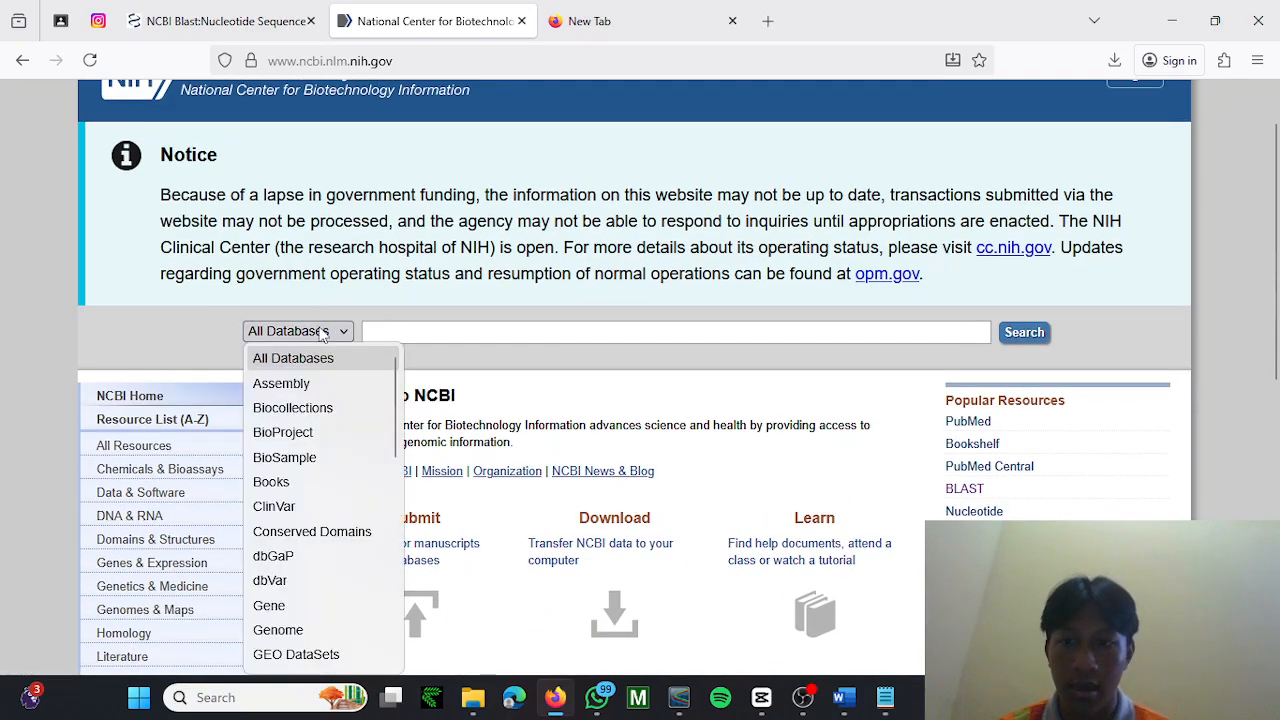
pyautogui.scroll(-5, 311, 430)
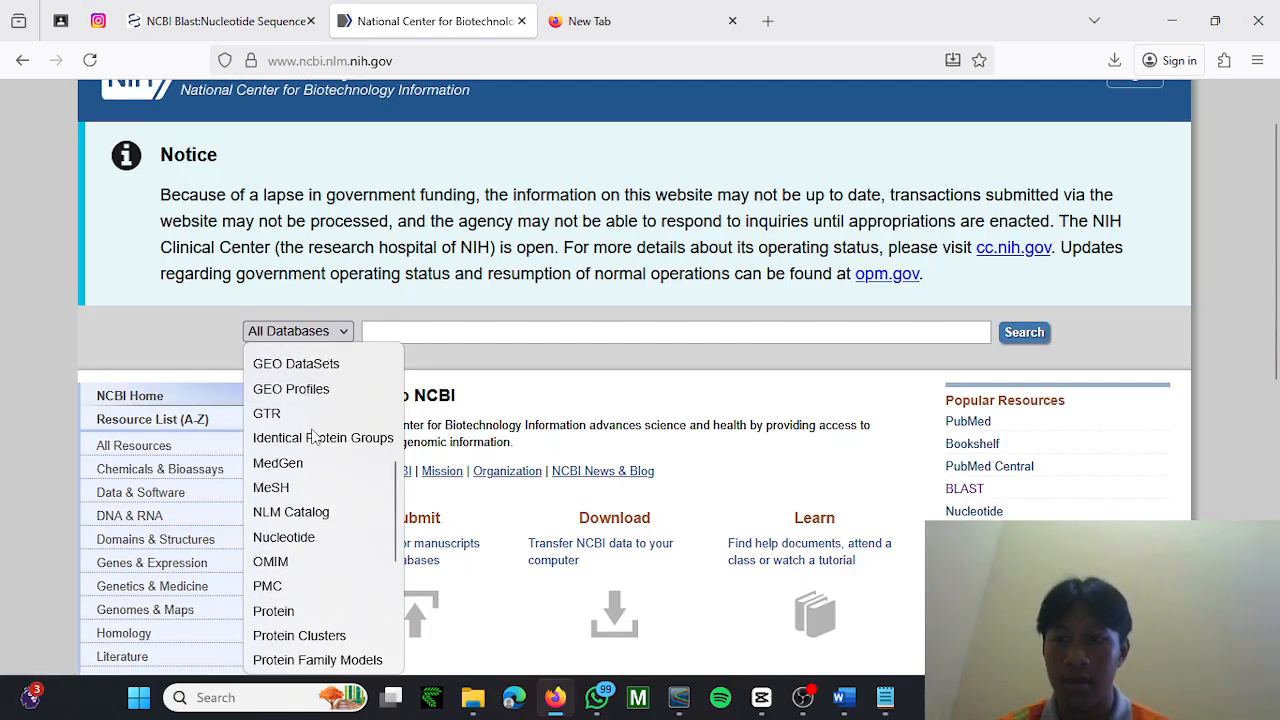
pyautogui.scroll(-2, 312, 437)
pyautogui.click(284, 440)
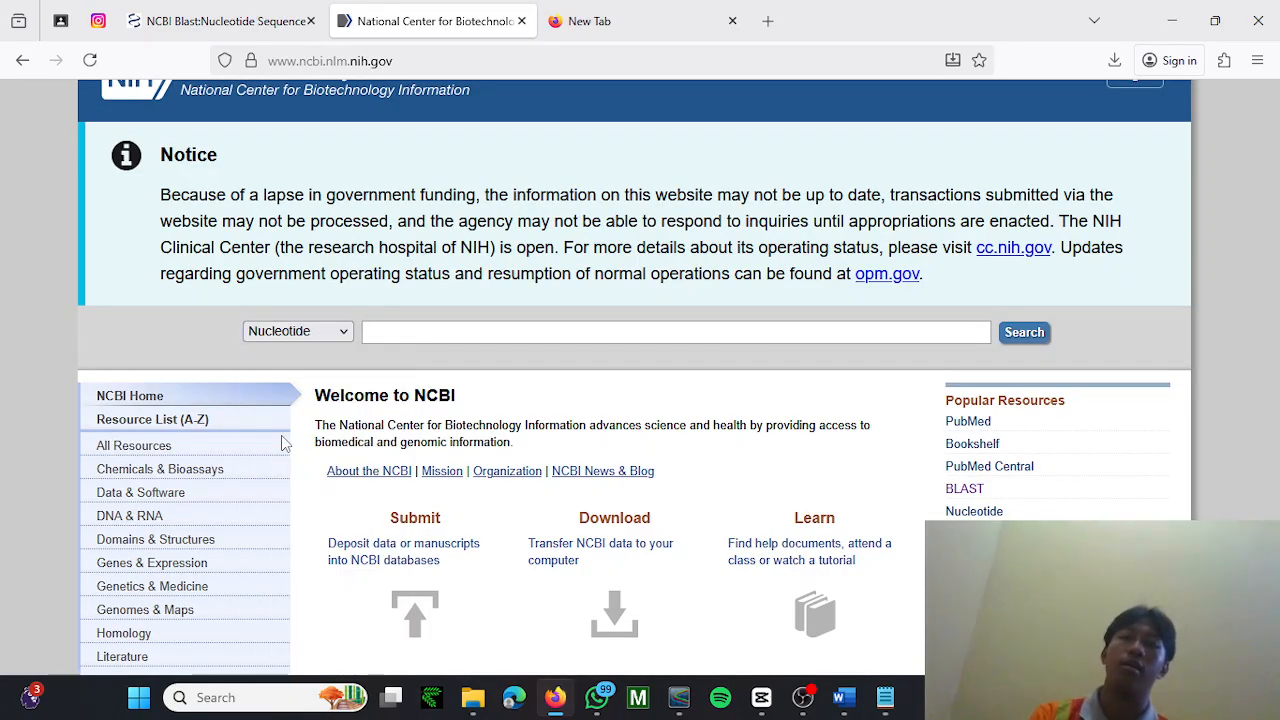
pyautogui.click(402, 330)
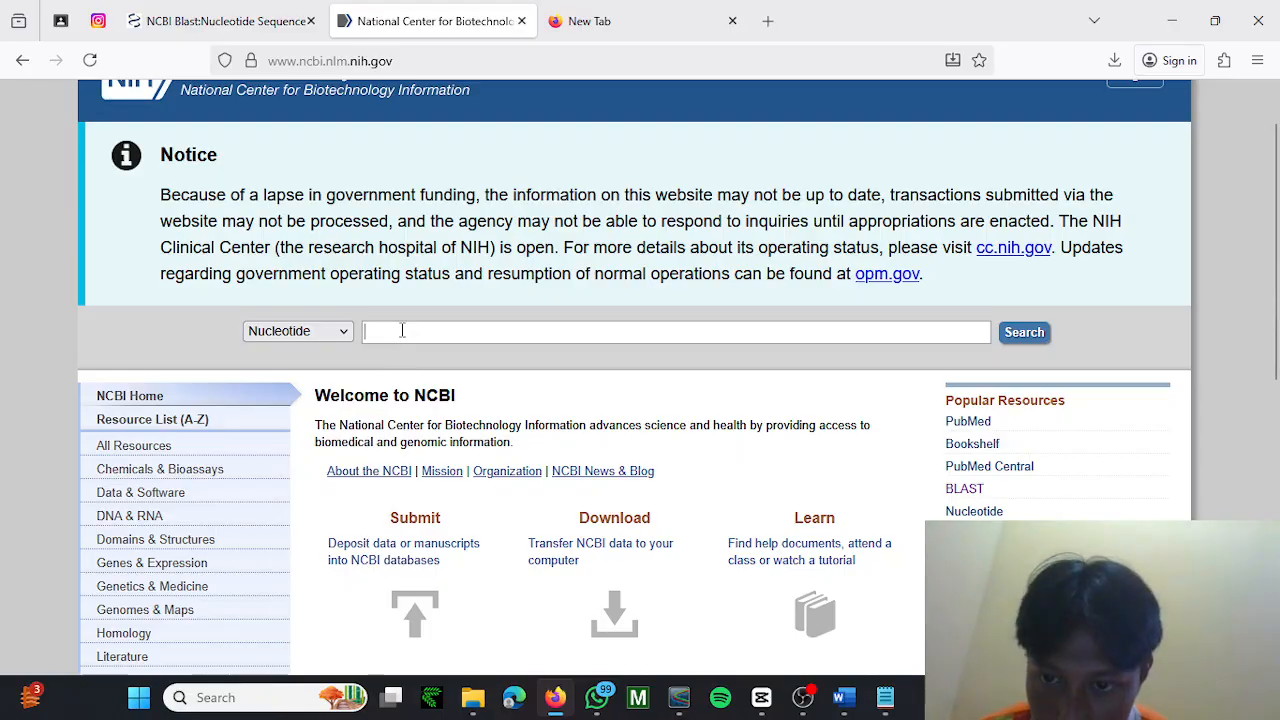
pyautogui.write('V')
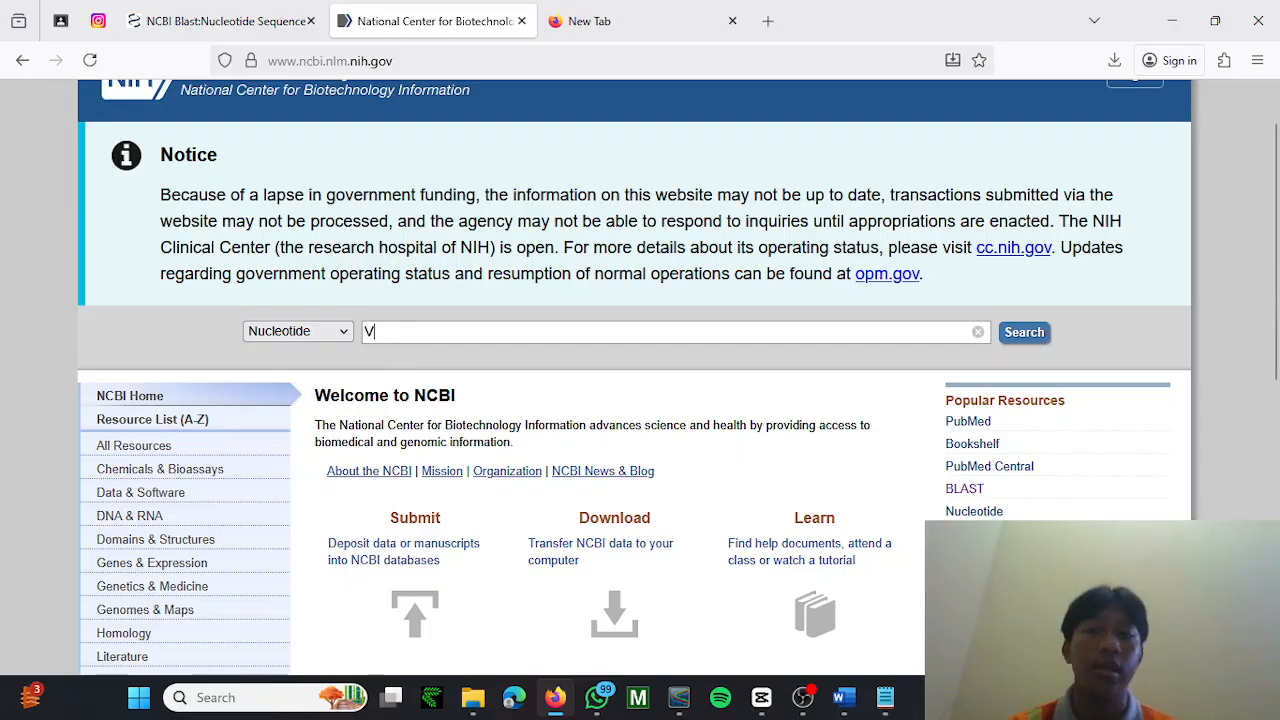
pyautogui.press('BackSpace')
pyautogui.write('Meiacanthus grammistes')
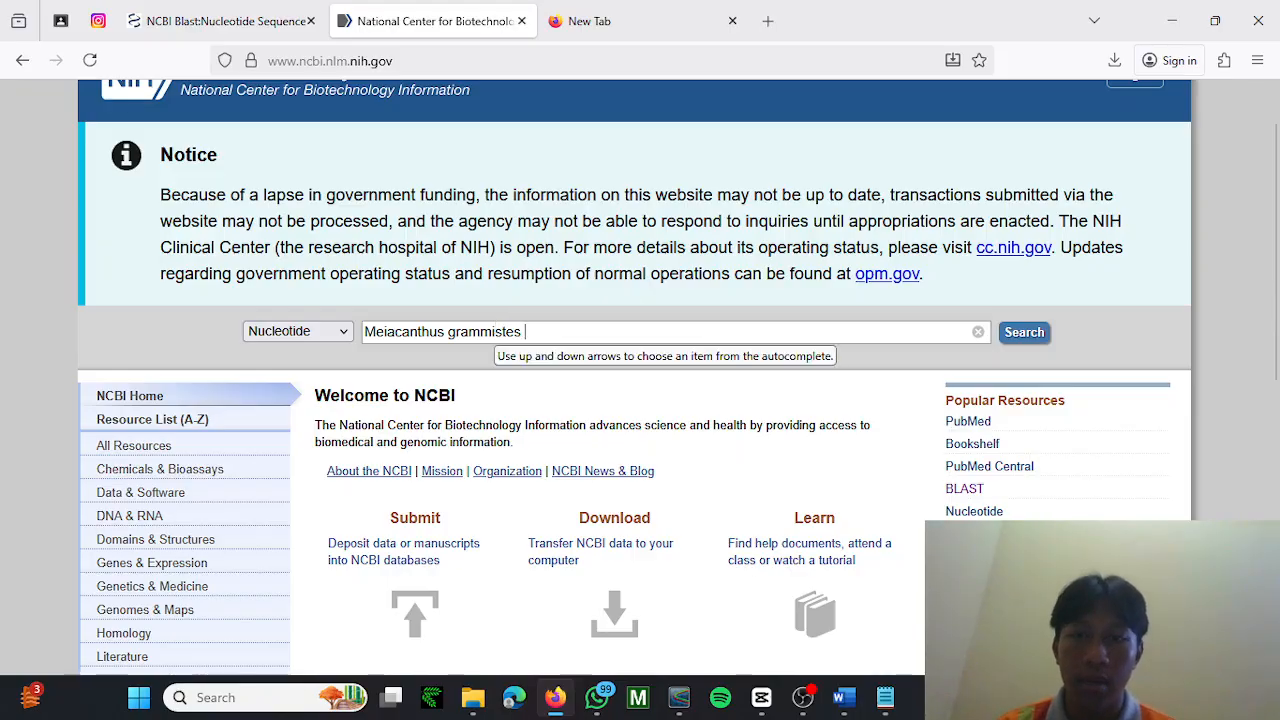
pyautogui.write('COI')
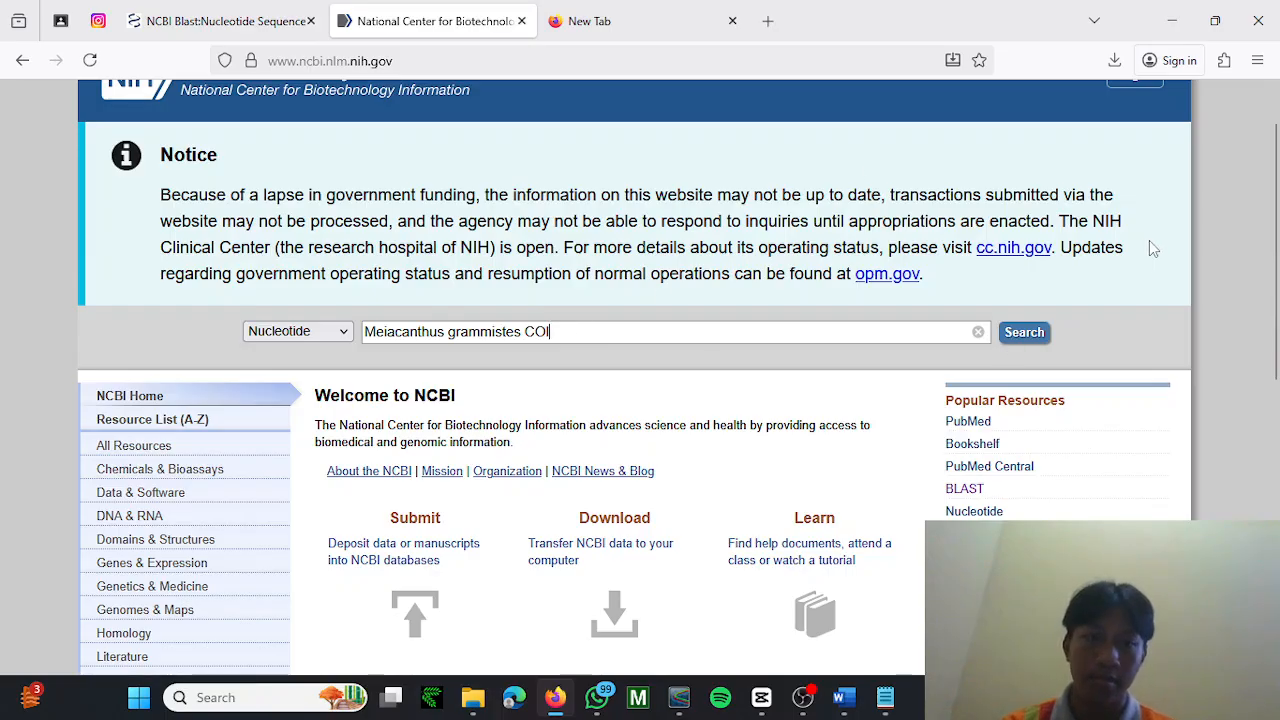
pyautogui.click(1022, 336)
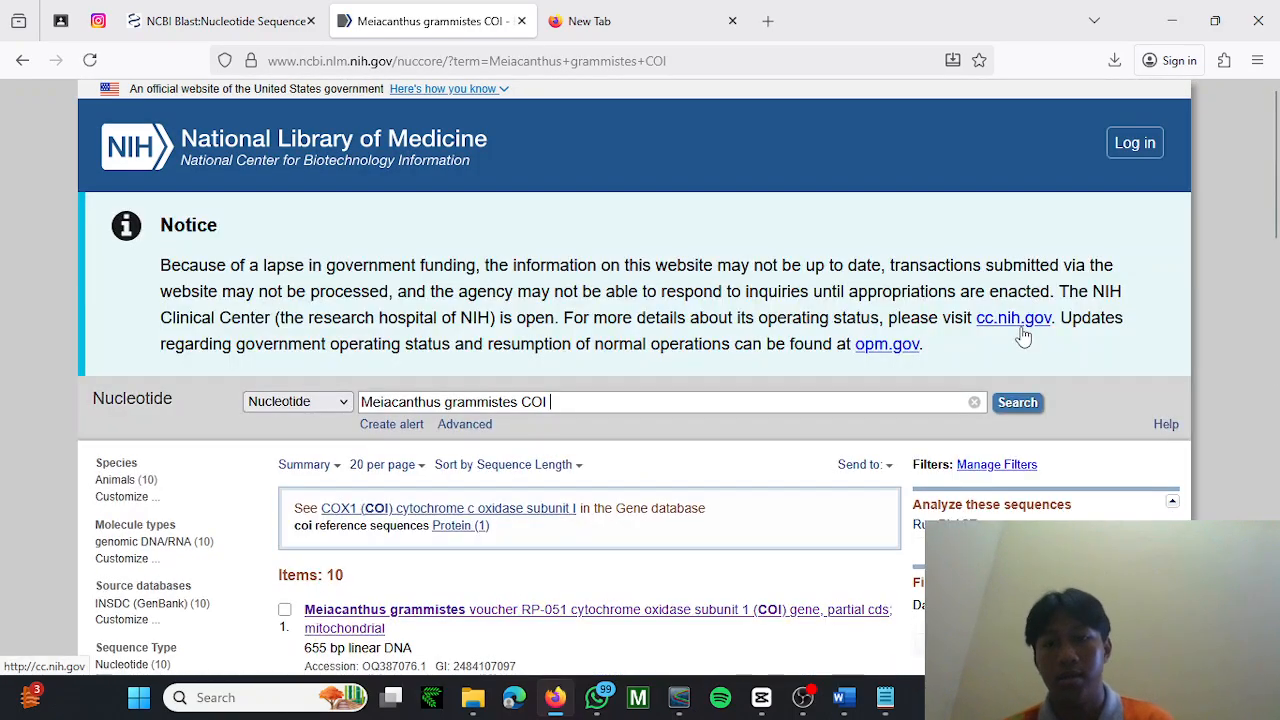
# Check the sequence lengths in the results and open the record for Meiacanthus grammistes voucher RP-051.
pyautogui.scroll(-4, 709, 449)
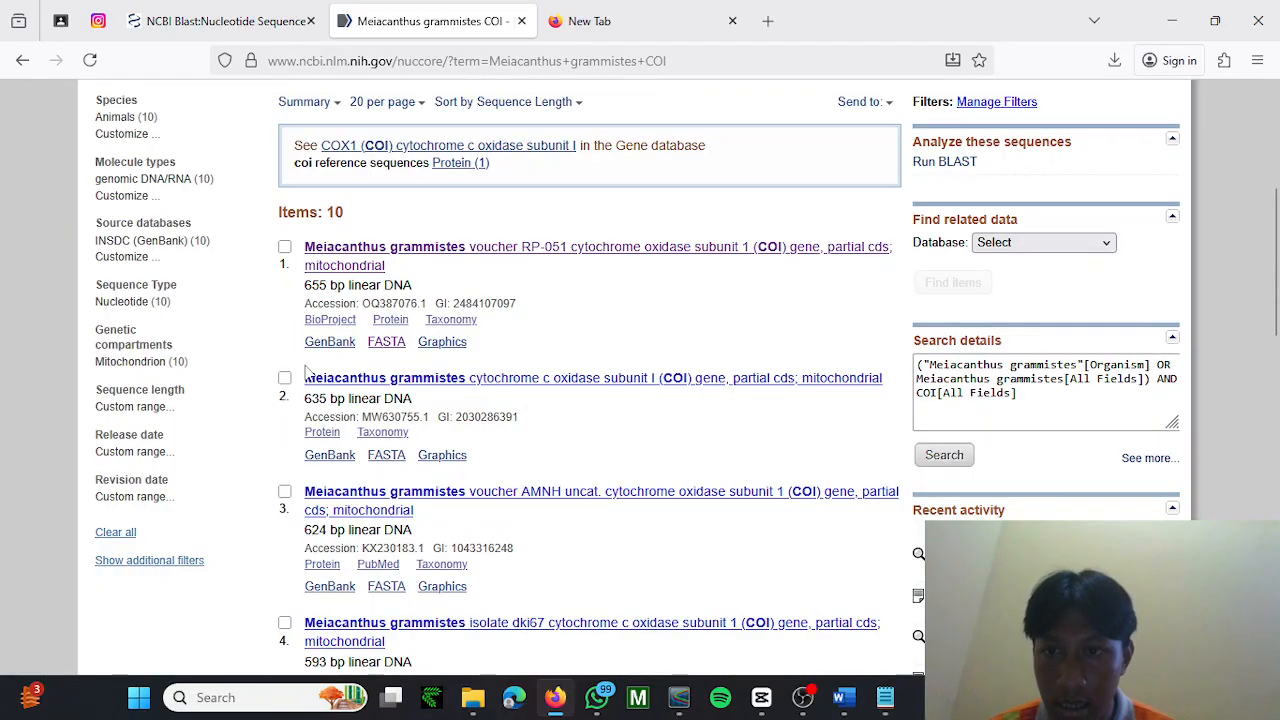
pyautogui.doubleClick(336, 285)
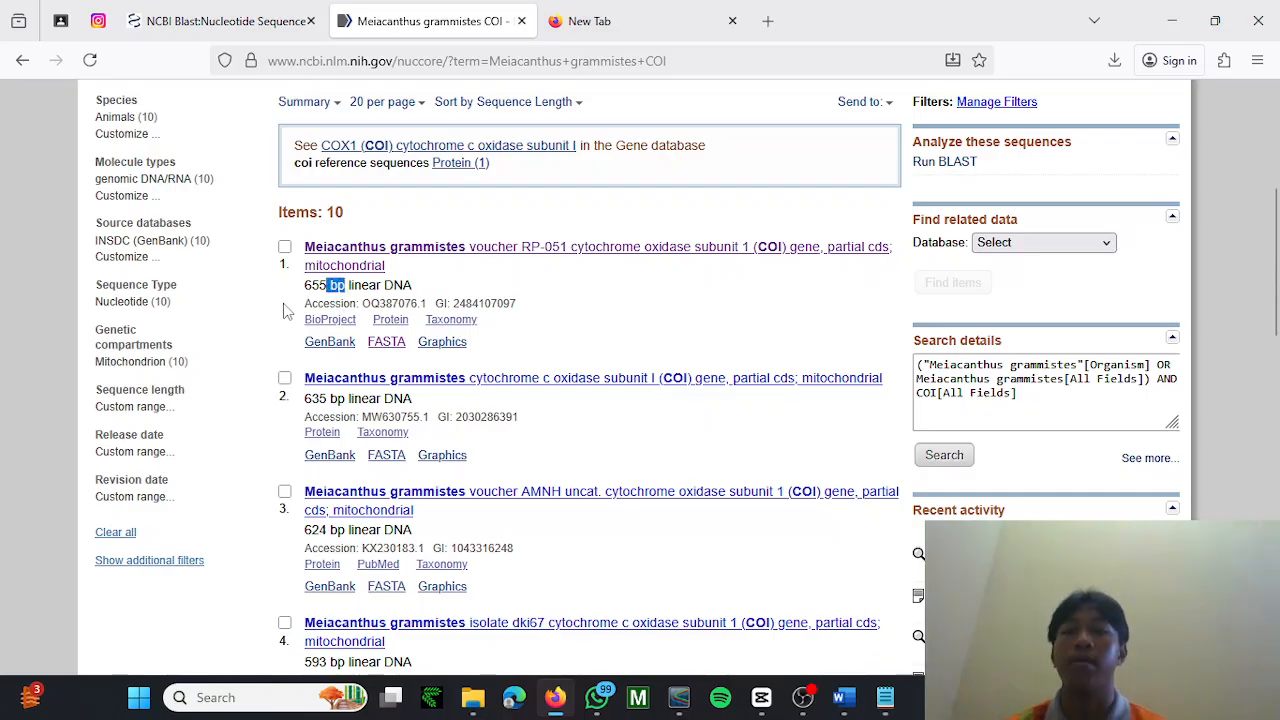
pyautogui.click(294, 308)
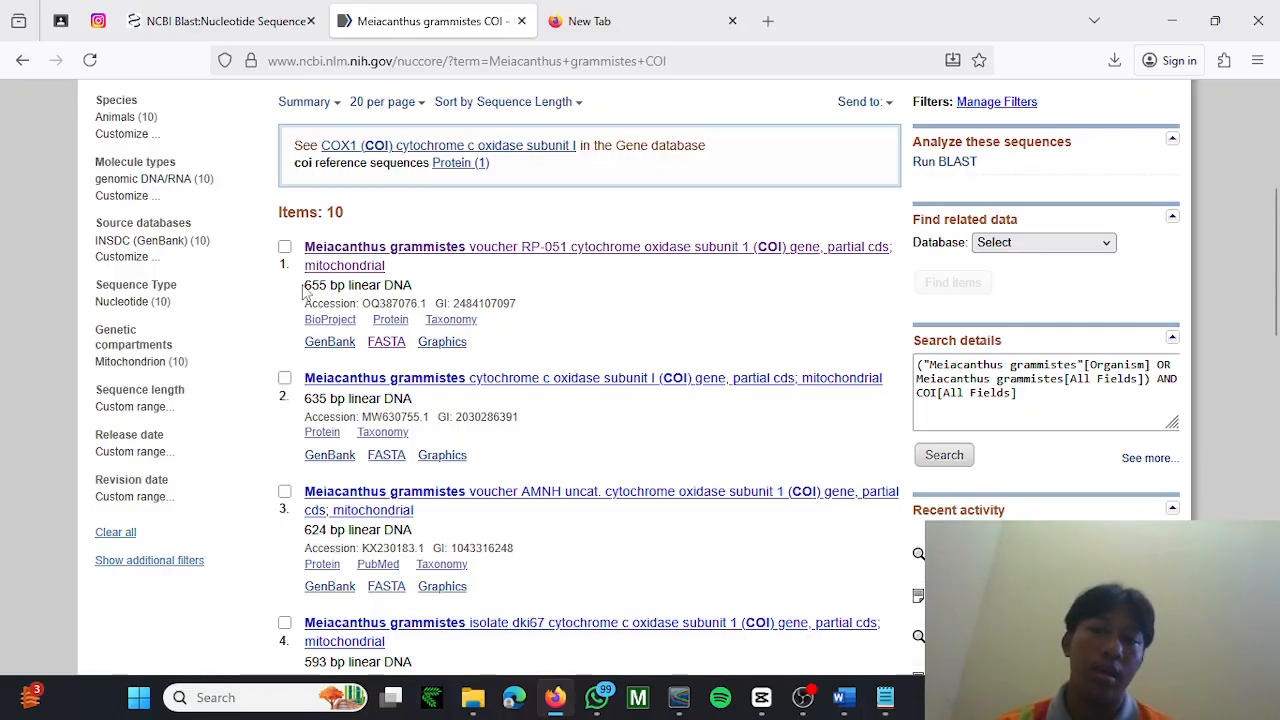
pyautogui.moveTo(302, 288); pyautogui.dragTo(328, 286)
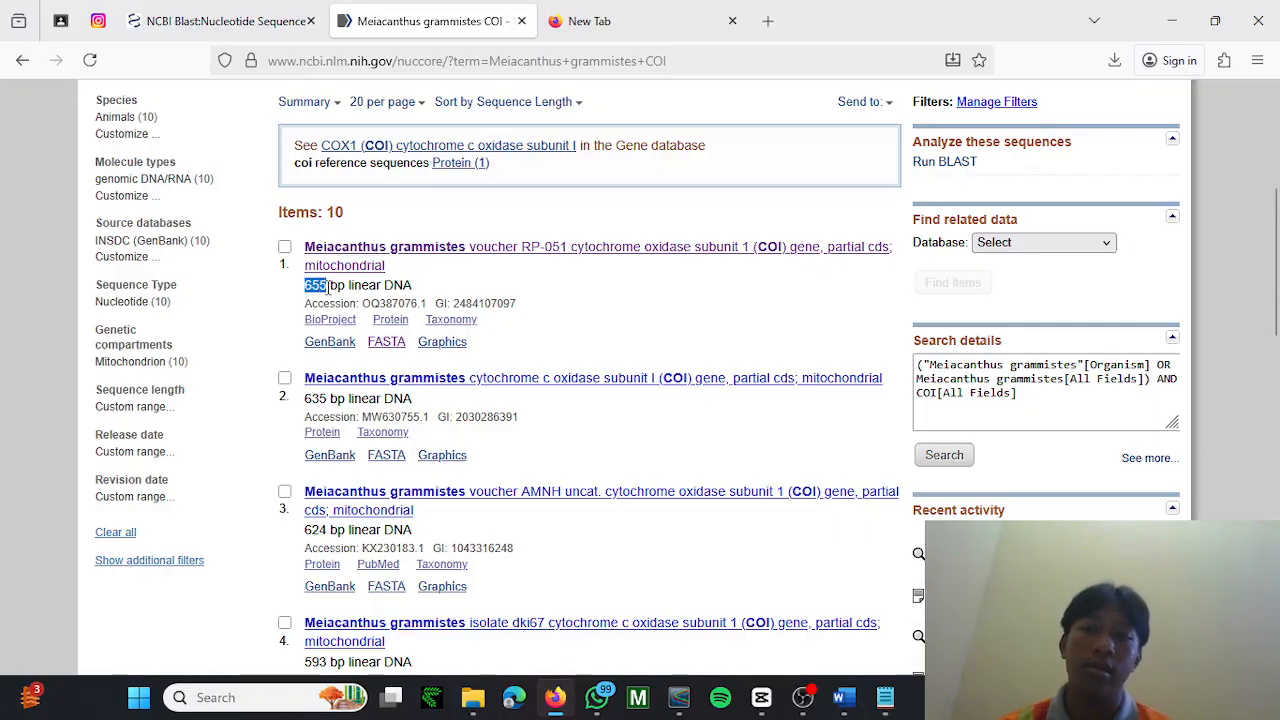
pyautogui.click(285, 303)
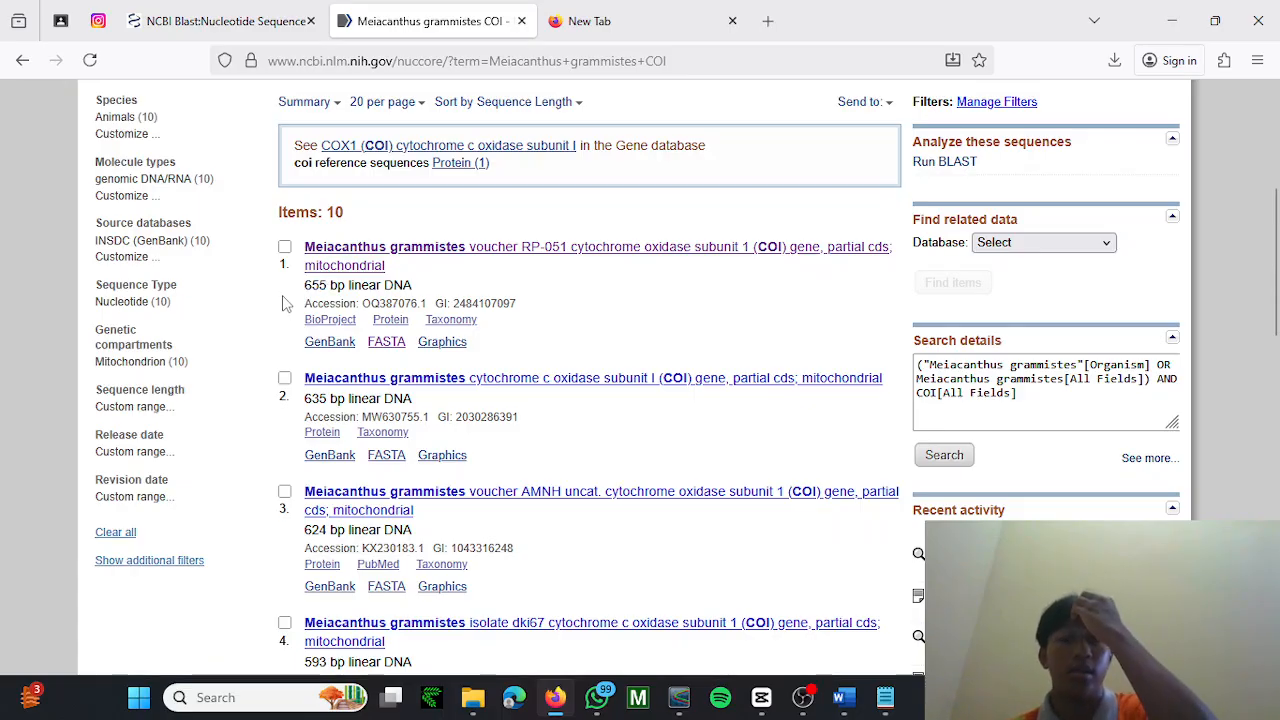
pyautogui.click(354, 252)
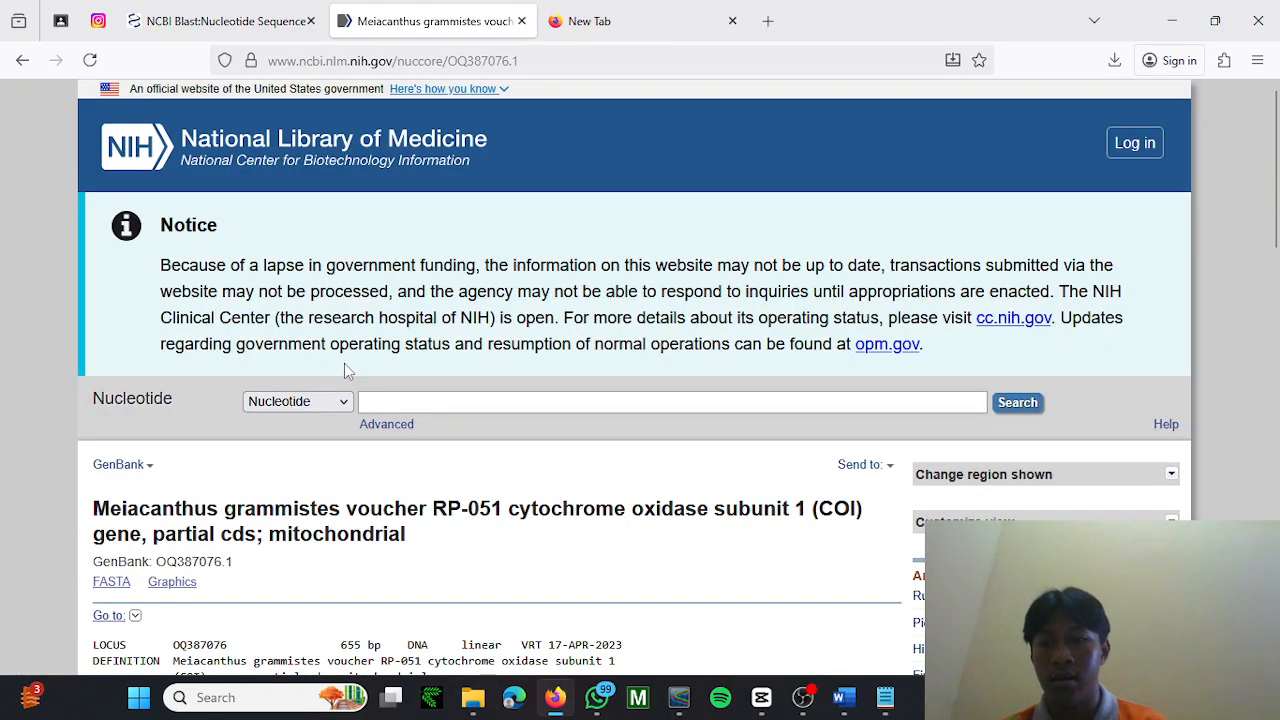
# Examine the voucher RP-051 record's definition, source organism, references and the start of its features.
pyautogui.scroll(-3, 344, 365)
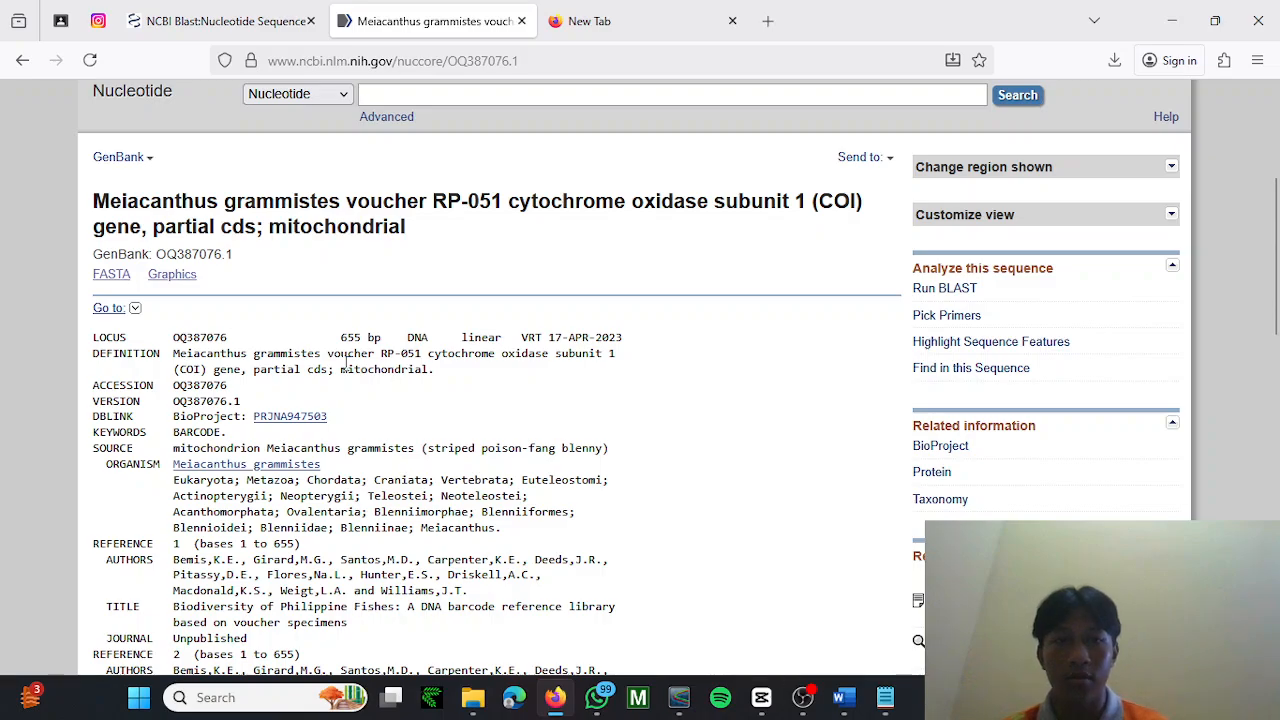
pyautogui.scroll(-1, 344, 370)
pyautogui.scroll(-2, 346, 372)
pyautogui.scroll(2, 346, 372)
pyautogui.scroll(-3, 346, 372)
pyautogui.scroll(-1, 346, 372)
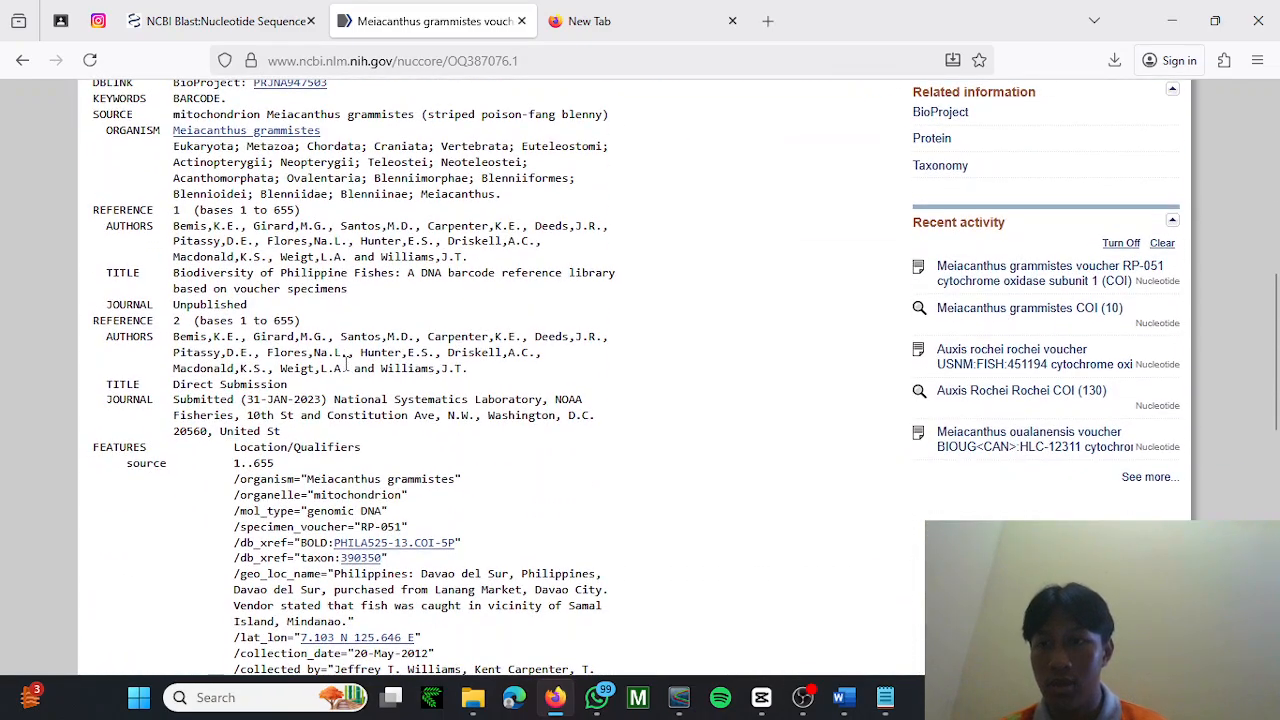
pyautogui.scroll(2, 346, 366)
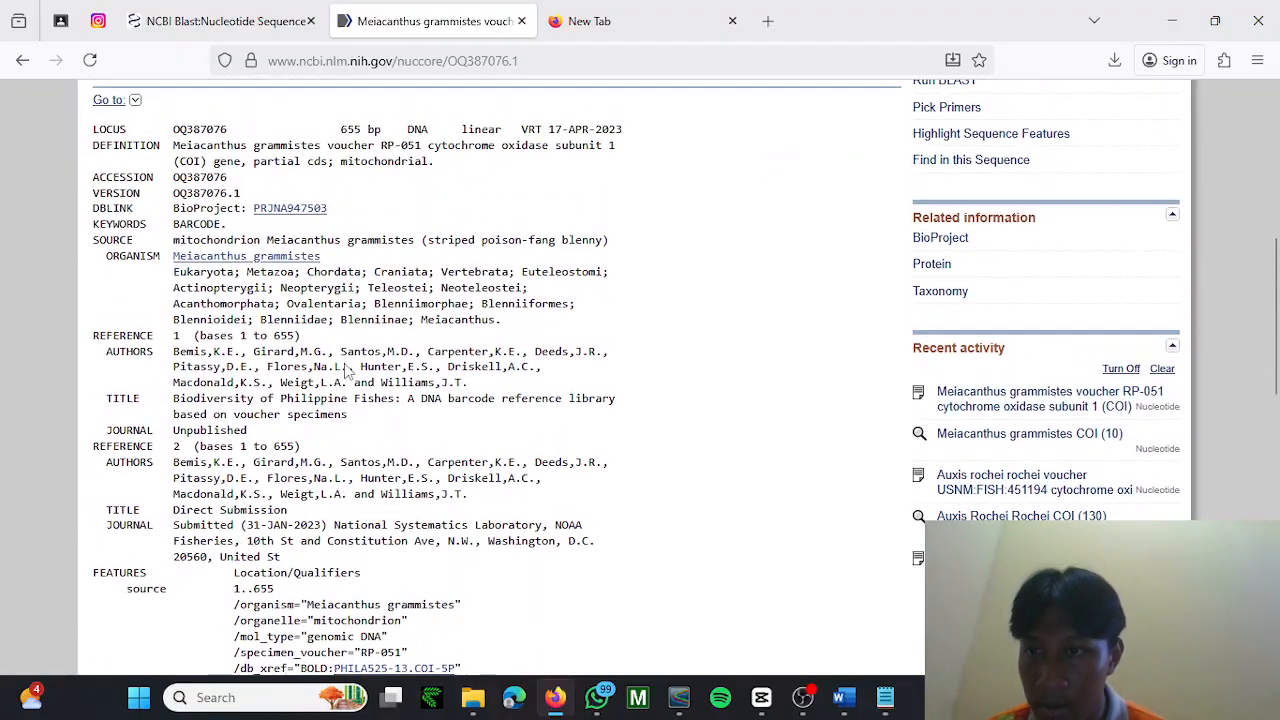
pyautogui.scroll(-1, 346, 360)
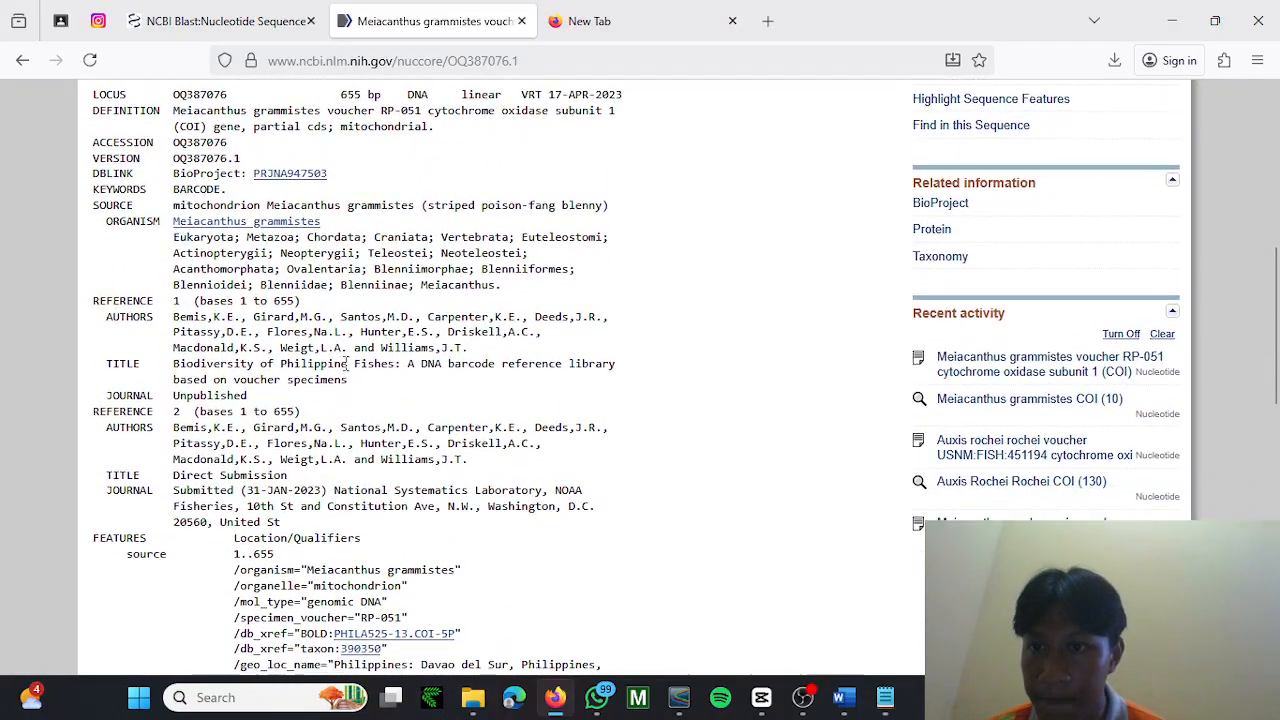
pyautogui.scroll(1, 346, 365)
pyautogui.scroll(-2, 346, 370)
pyautogui.scroll(-3, 346, 372)
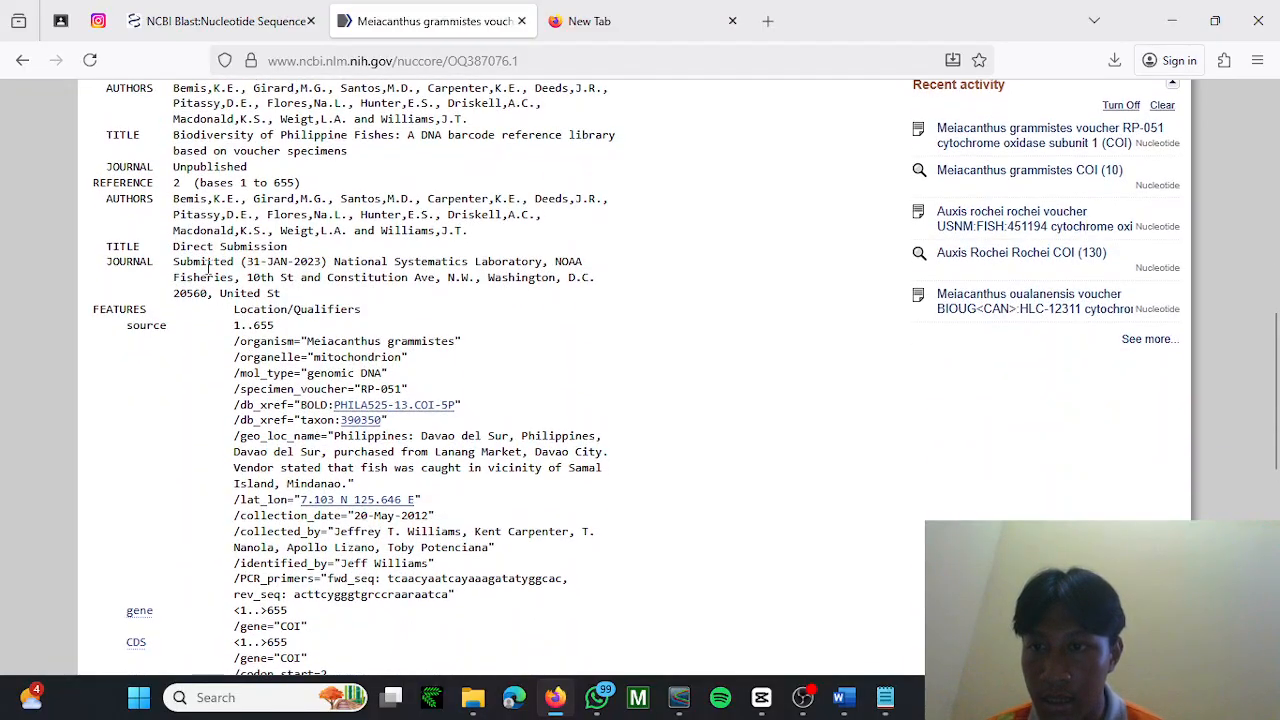
# Check the collection location in the record's source features, highlighting the country name Philippines.
pyautogui.scroll(-1, 281, 404)
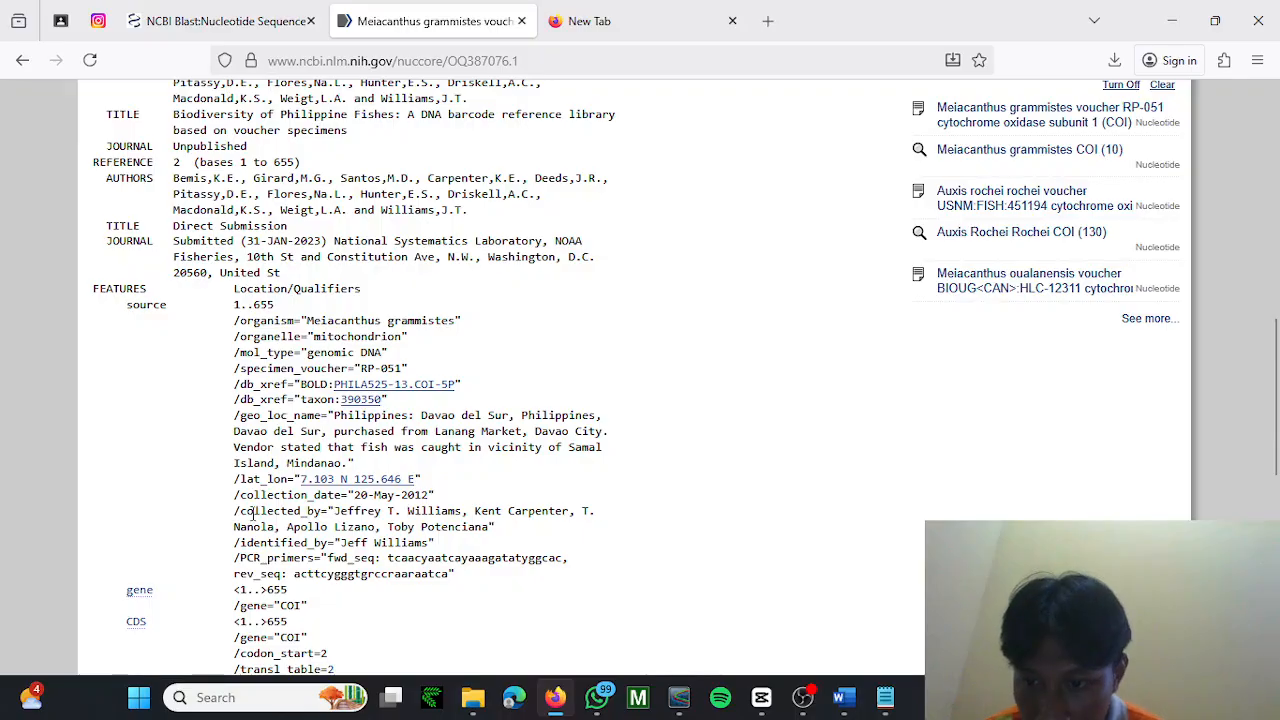
pyautogui.scroll(-1, 250, 520)
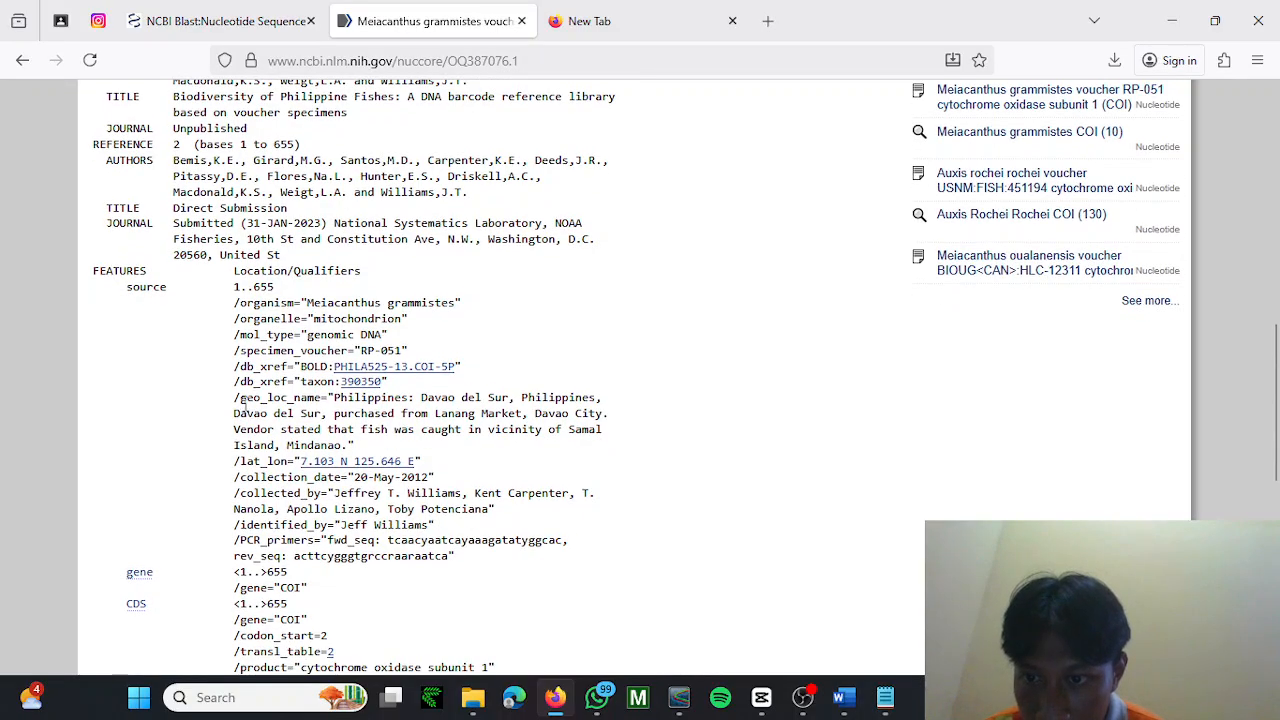
pyautogui.moveTo(241, 398); pyautogui.dragTo(405, 398)
pyautogui.click(330, 398)
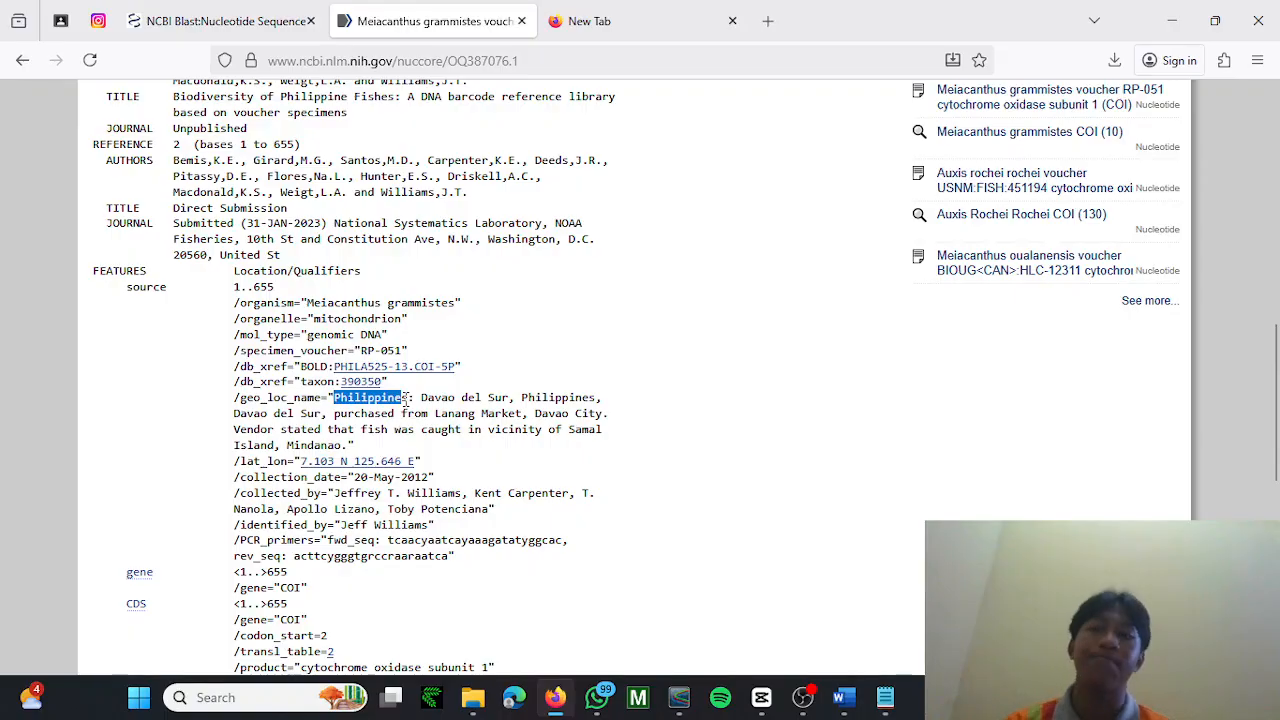
pyautogui.click(550, 342)
# Copy the species name Meiacanthus grammistes from the record's title and switch to Contig1.fa in Notepad.
pyautogui.scroll(6, 550, 342)
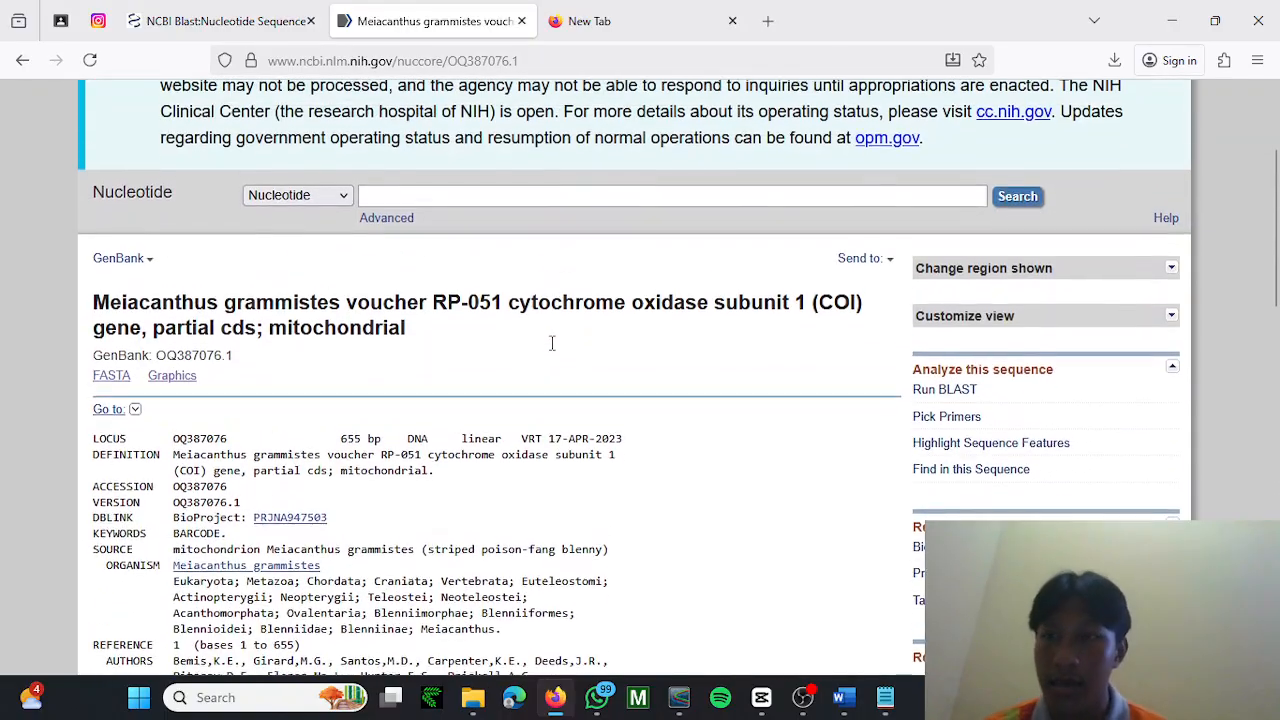
pyautogui.scroll(-1, 552, 355)
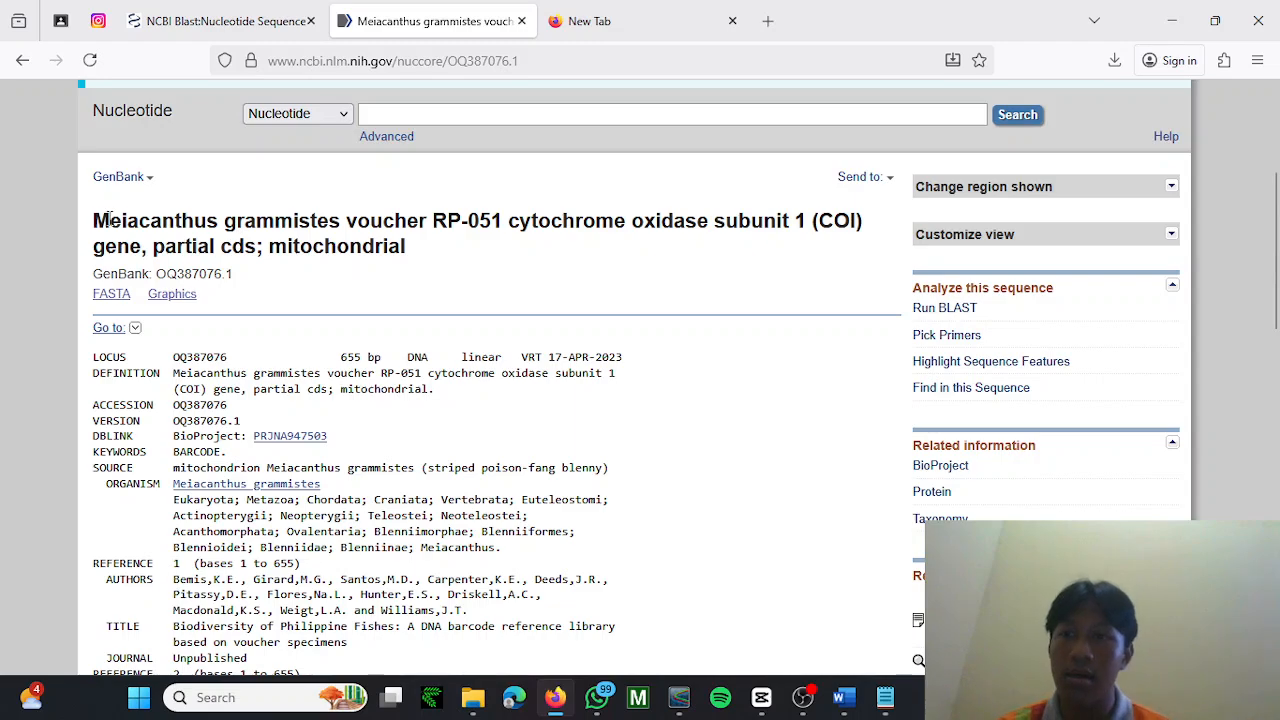
pyautogui.moveTo(93, 220); pyautogui.dragTo(338, 222)
pyautogui.hotkey('ctrl', 'c')
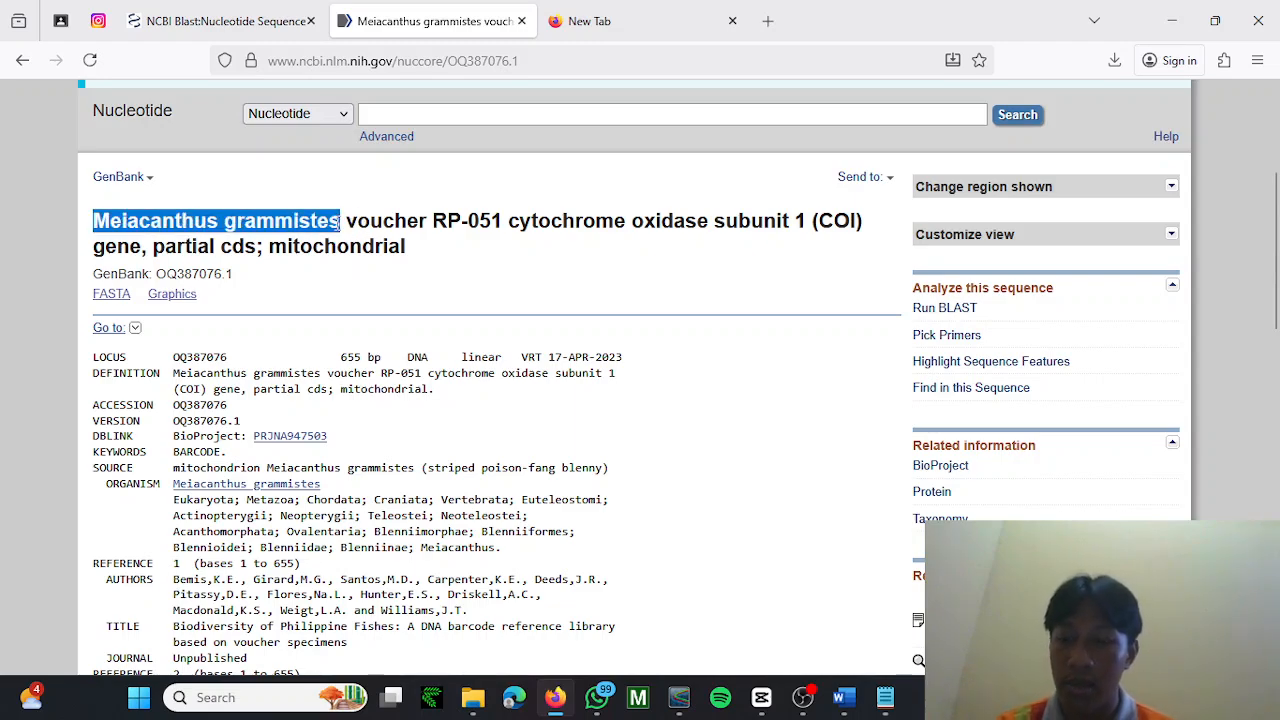
pyautogui.hotkey('alt', 'Tab')
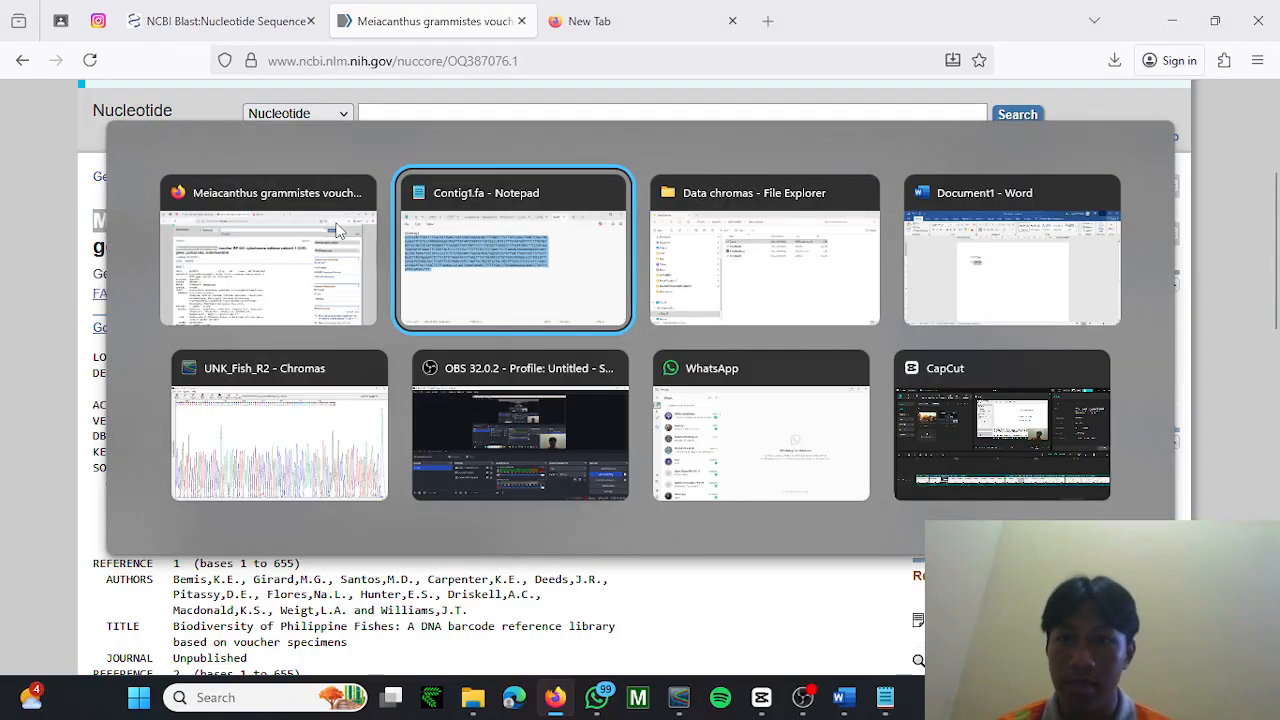
# Replace the name after the > sign in the FASTA header with the copied species name Meiacanthus grammistes.
pyautogui.click(235, 236)
pyautogui.press('BackSpace')
pyautogui.press('BackSpace')
pyautogui.press('BackSpace')
pyautogui.press('BackSpace')
pyautogui.press('BackSpace')
pyautogui.press('BackSpace')
pyautogui.press('BackSpace')
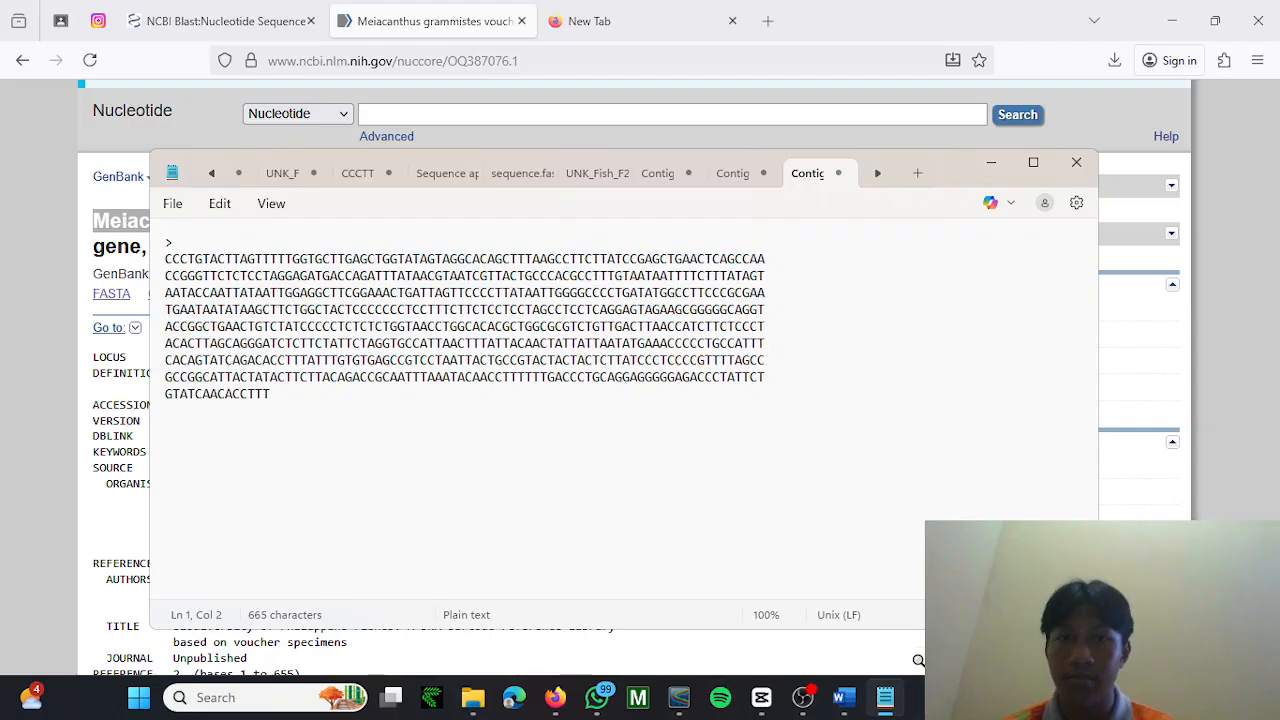
pyautogui.hotkey('ctrl', 'v')
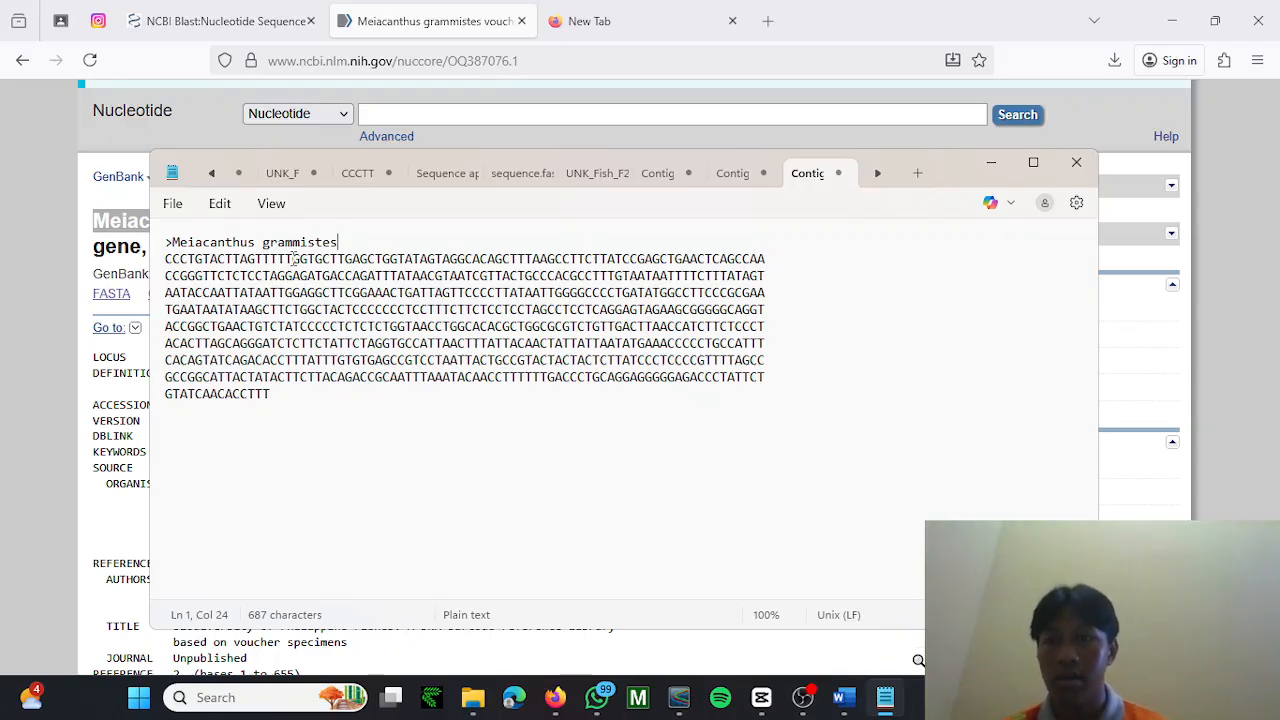
# Replace the space in the header's species name with an underscore so it reads >Meiacanthus_grammistes.
pyautogui.click(263, 244)
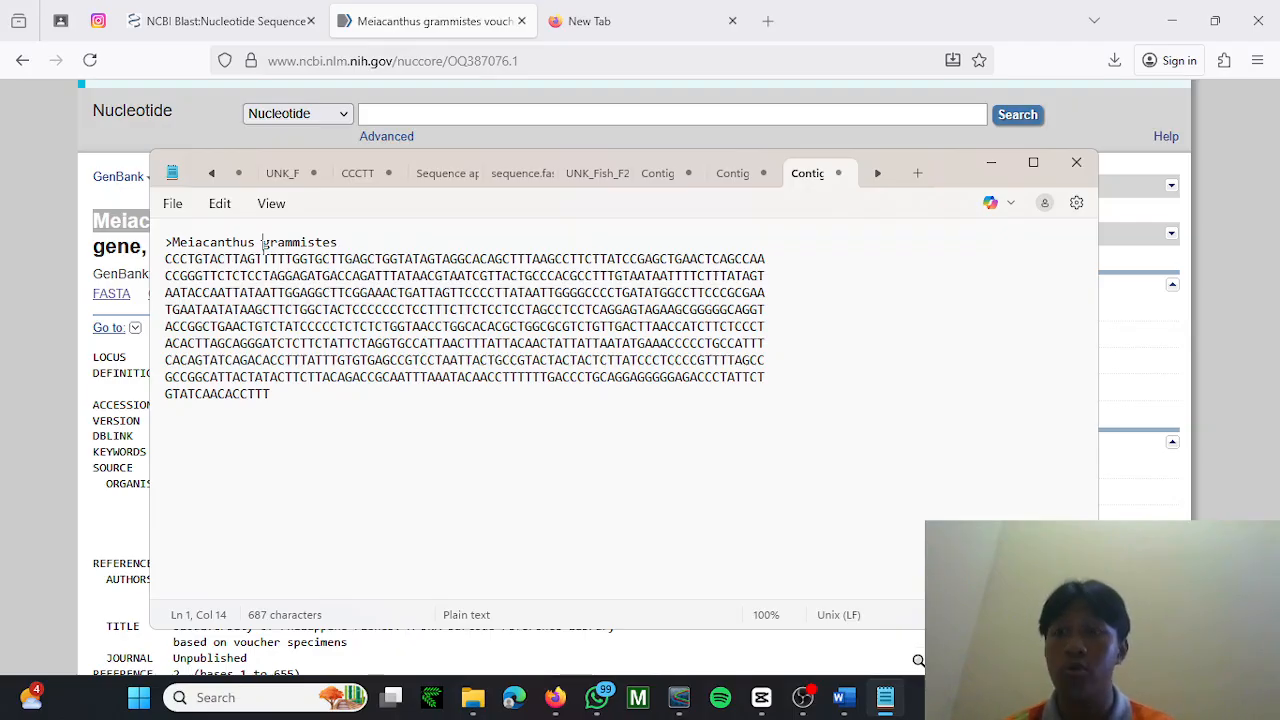
pyautogui.press('BackSpace')
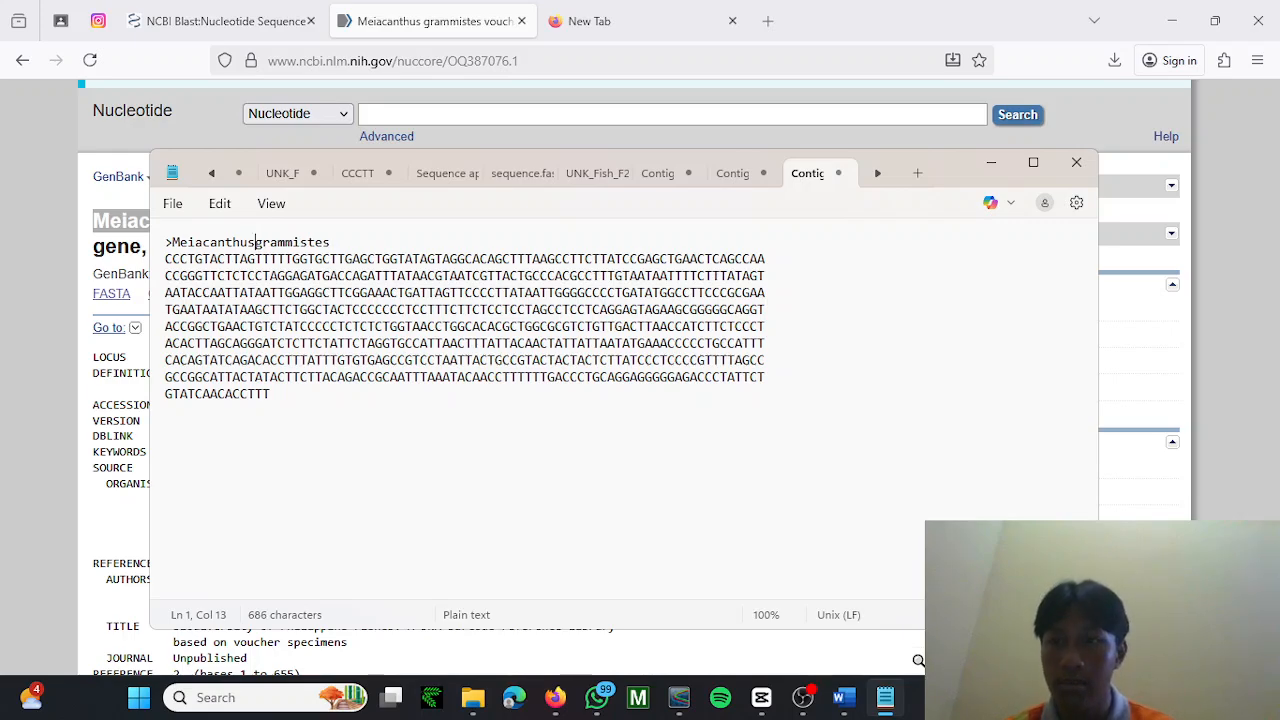
pyautogui.write('_')
pyautogui.click(346, 242)
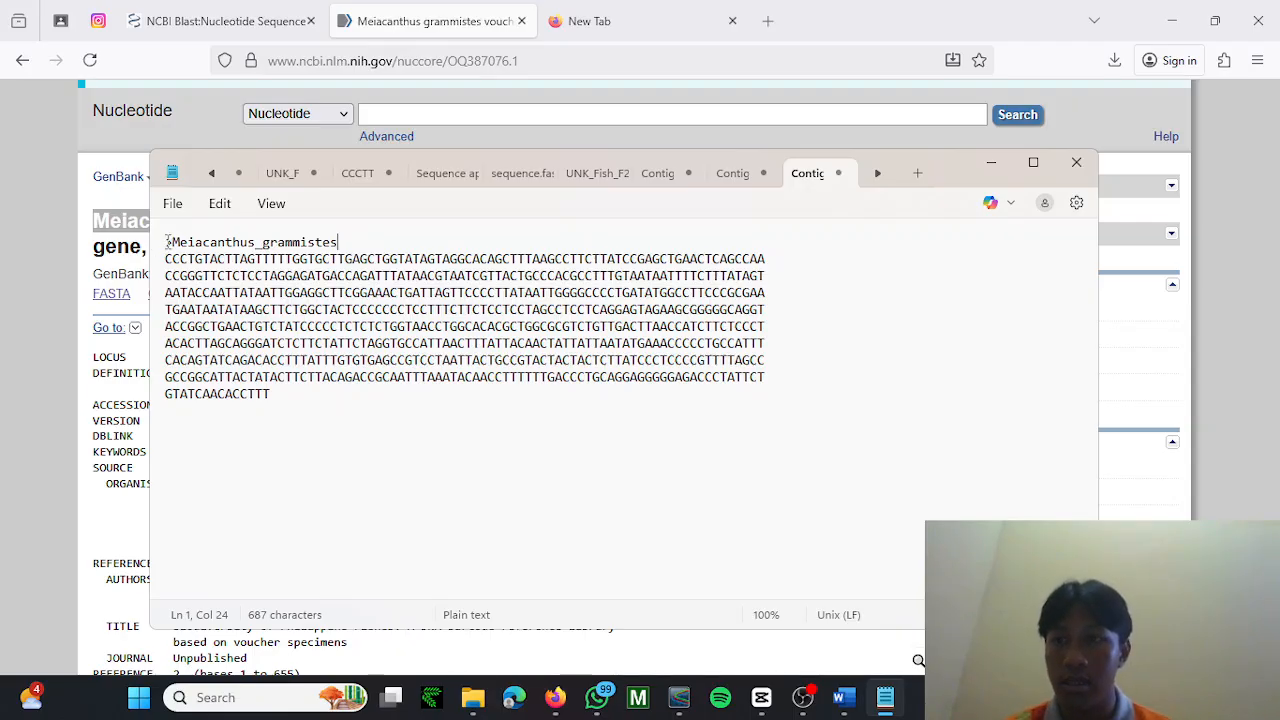
# Copy the header line >Meiacanthus_grammistes and paste it into Document1 in Word in place of the F2 and R2 lines.
pyautogui.moveTo(166, 242); pyautogui.dragTo(362, 246)
pyautogui.hotkey('ctrl', 'c')
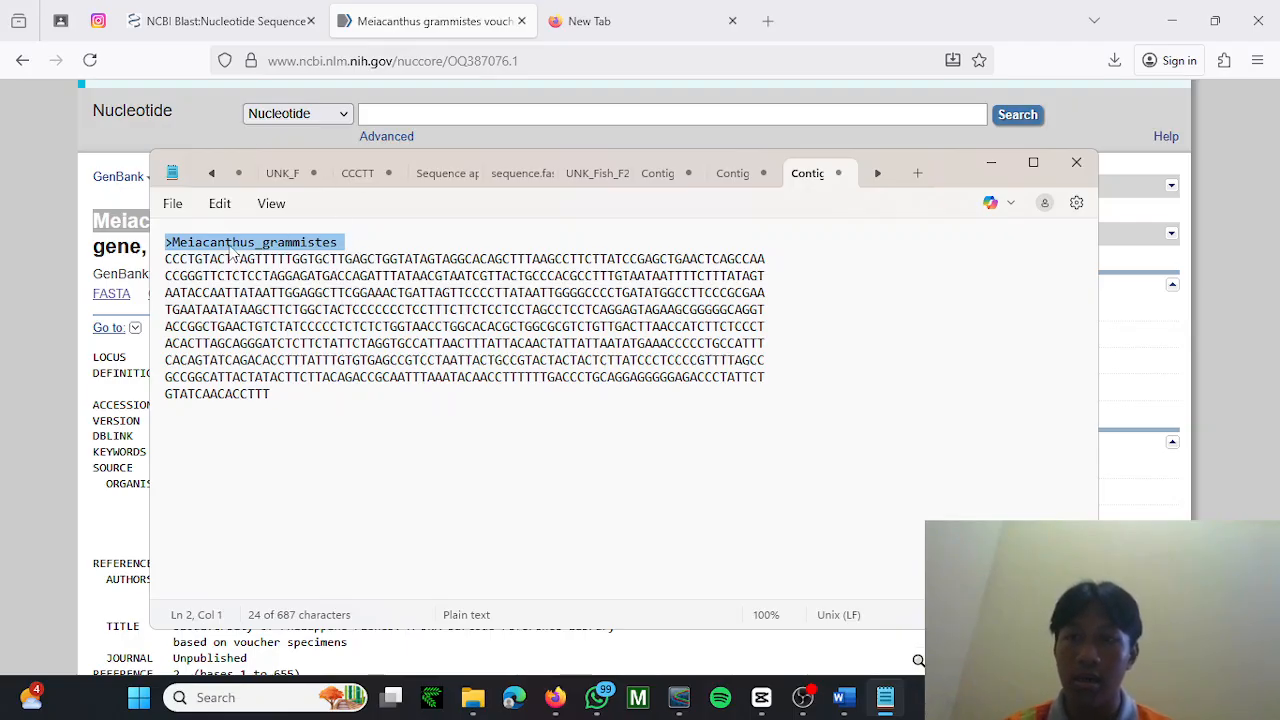
pyautogui.hotkey('alt', 'Tab')
pyautogui.hotkey('alt', 'Tab')
pyautogui.hotkey('alt', 'Tab')
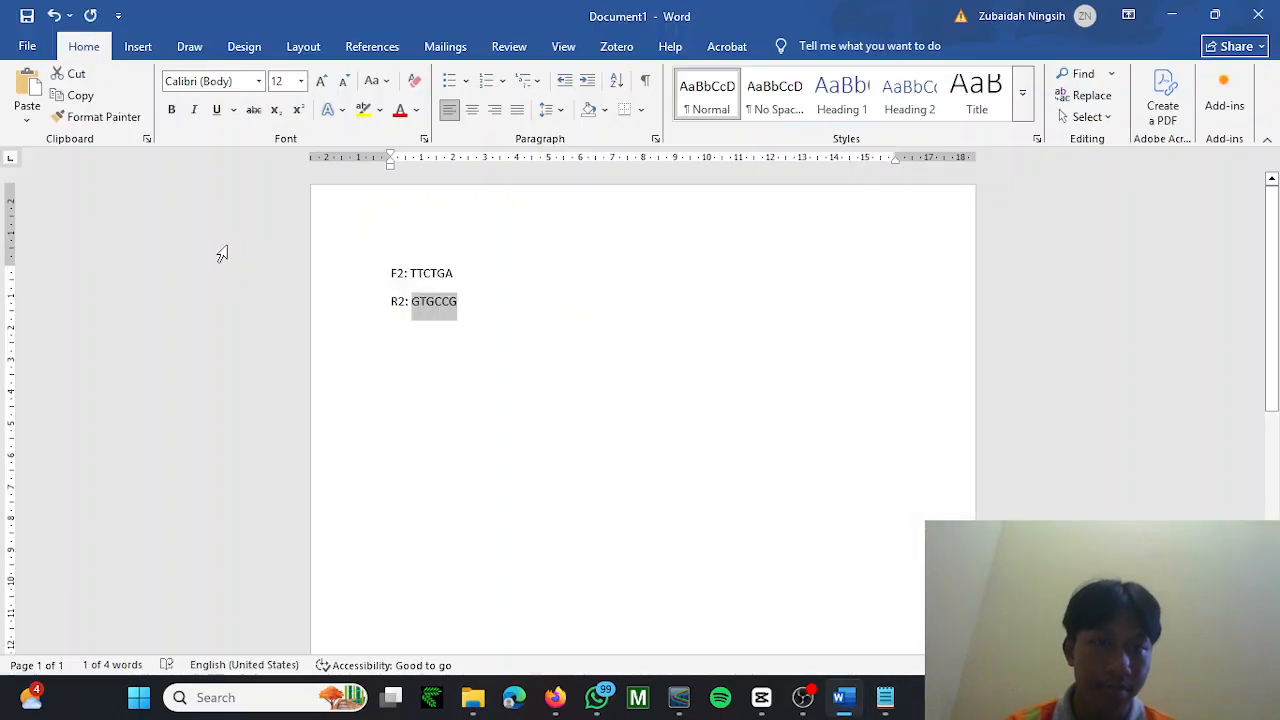
pyautogui.moveTo(391, 272); pyautogui.dragTo(491, 318)
pyautogui.press('Delete')
pyautogui.hotkey('ctrl', 'v')
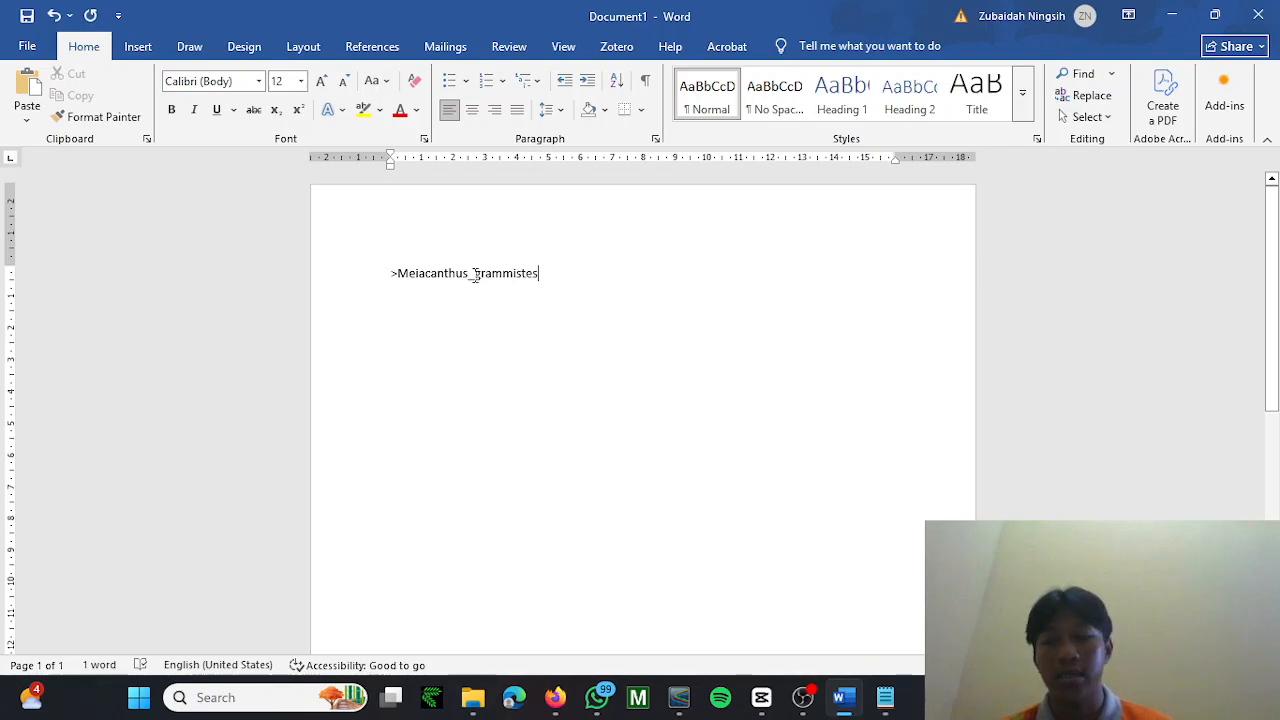
# Append _DataPrimer to the species header in the document and start a new line beneath it.
pyautogui.write('_DataPrime')
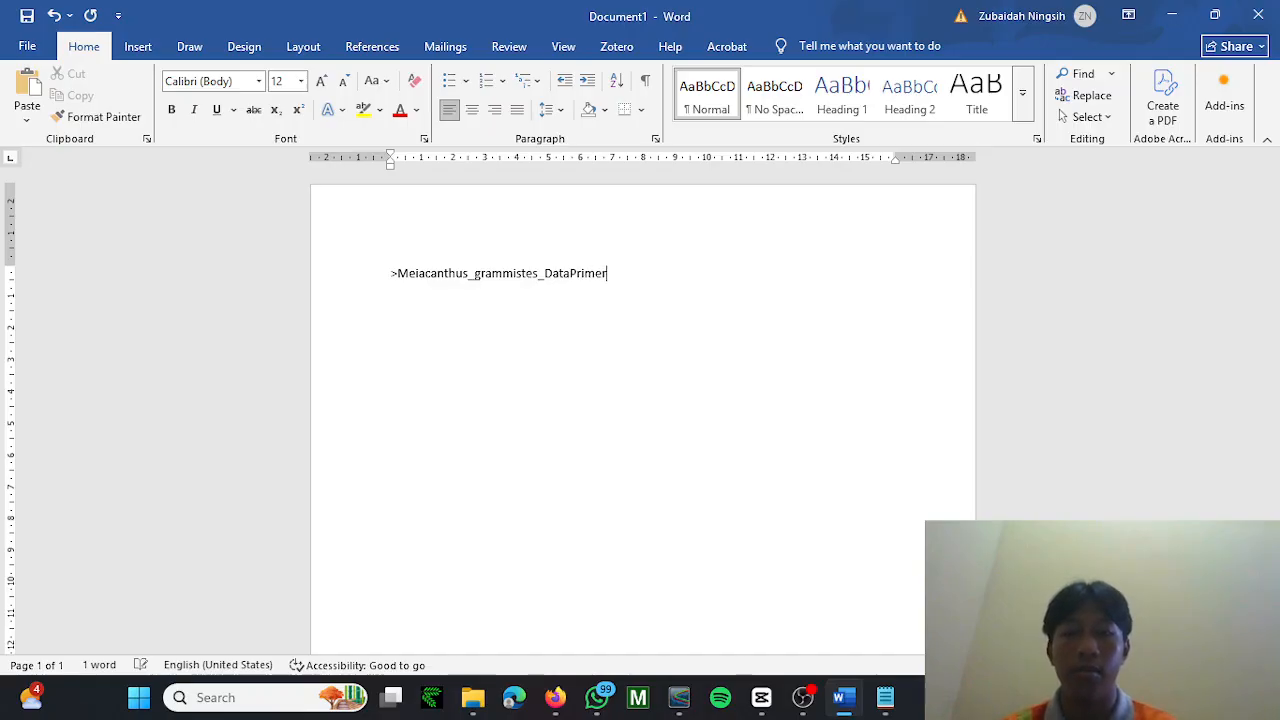
pyautogui.write('r')
pyautogui.press('Return')
pyautogui.press('Return')
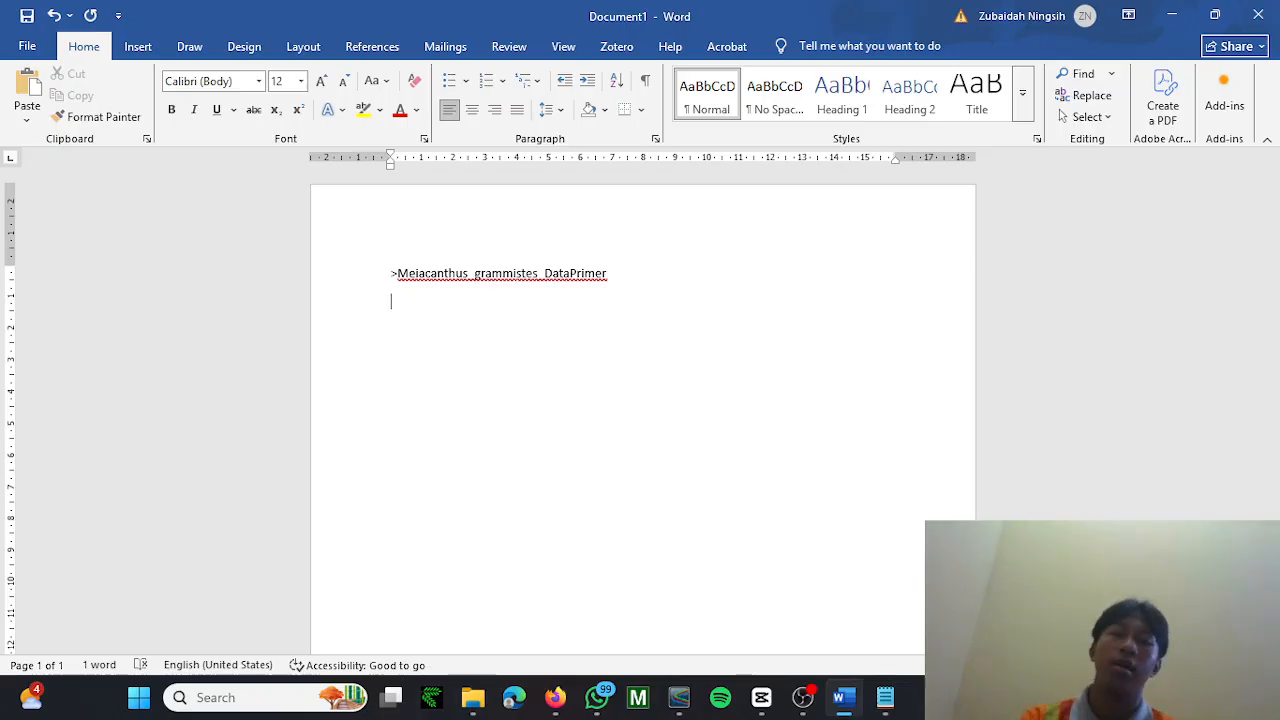
# Switch back to Firefox and display the Meiacanthus grammistes voucher RP-051 record in FASTA format.
pyautogui.hotkey('alt', 'Tab')
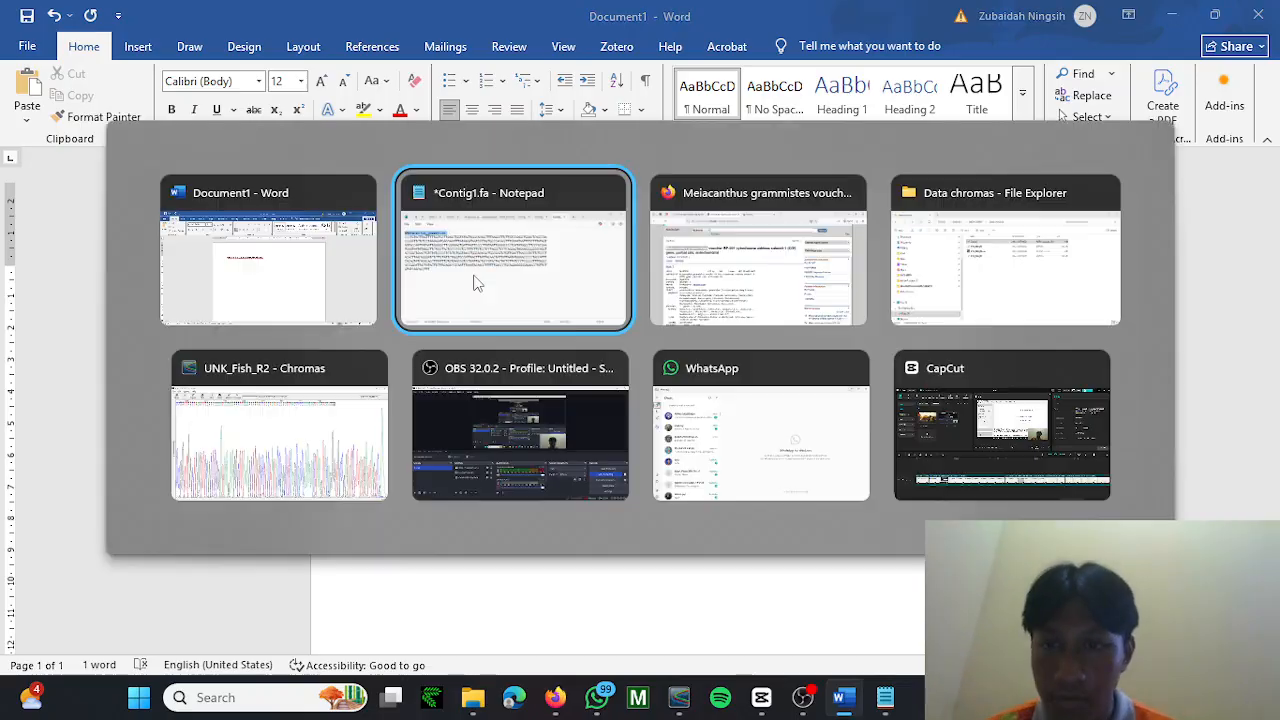
pyautogui.hotkey('alt', 'Tab')
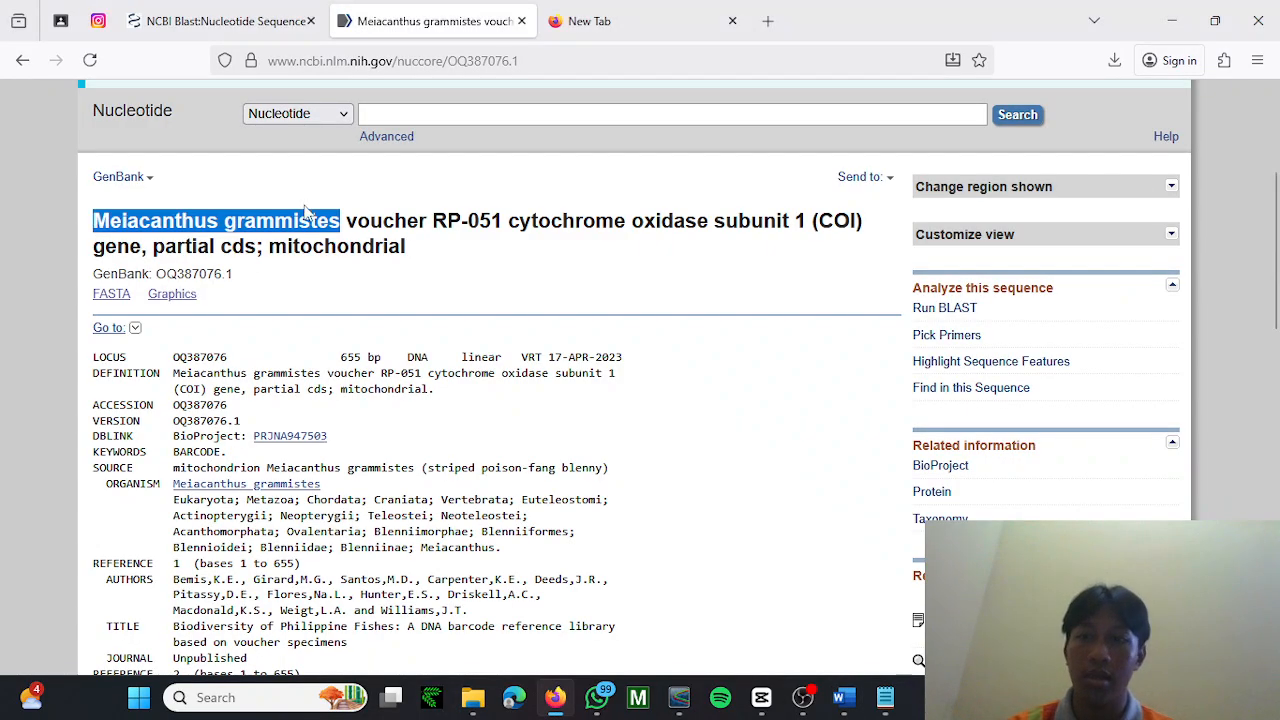
pyautogui.click(495, 287)
pyautogui.scroll(-3, 500, 290)
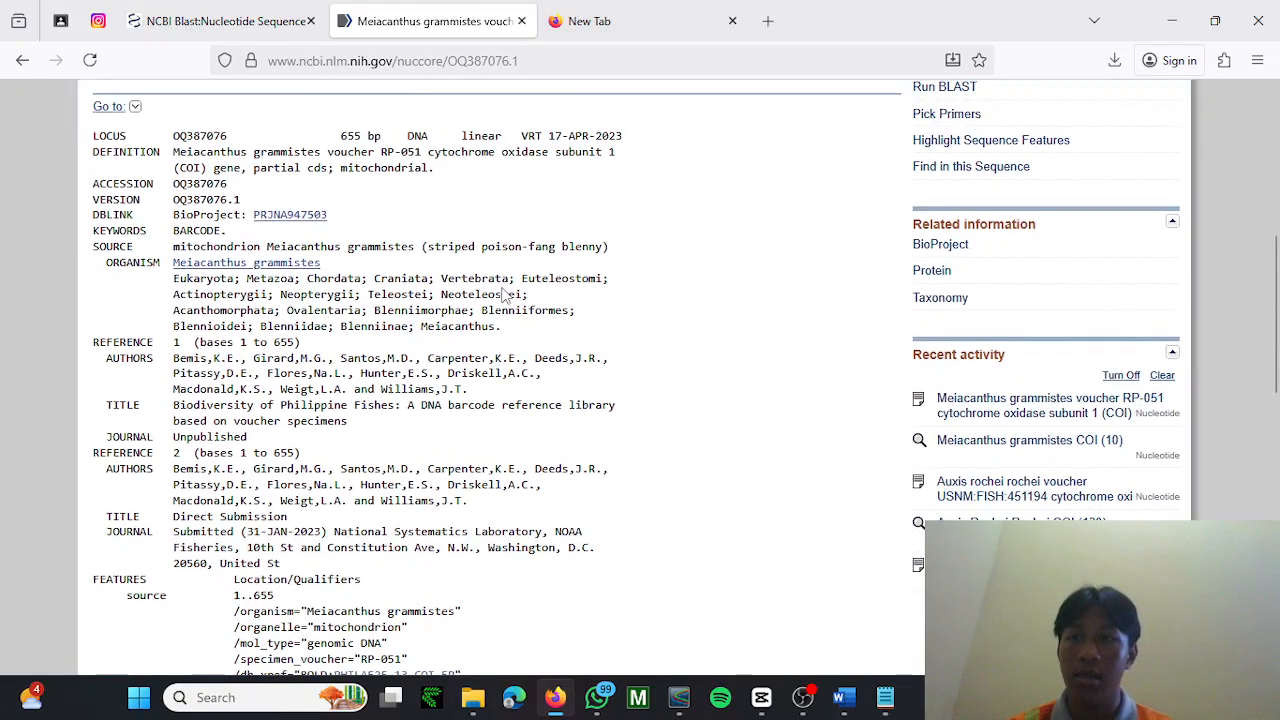
pyautogui.scroll(2, 500, 290)
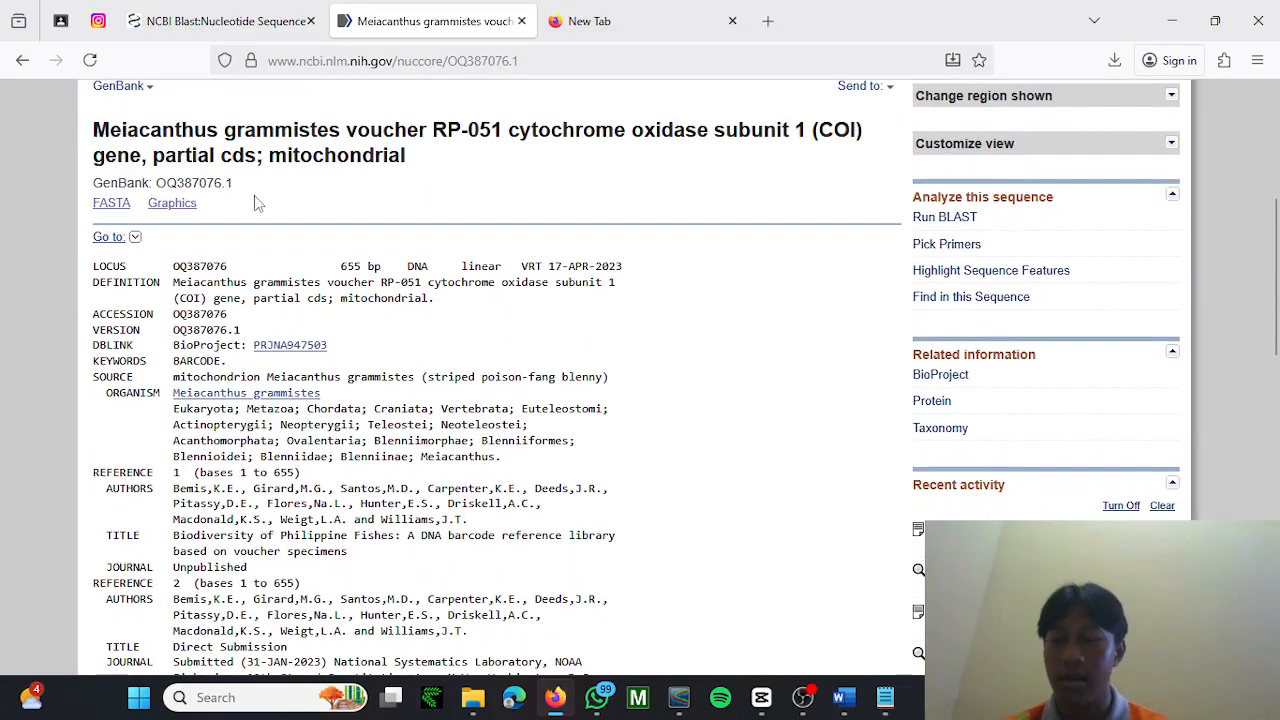
pyautogui.click(110, 208)
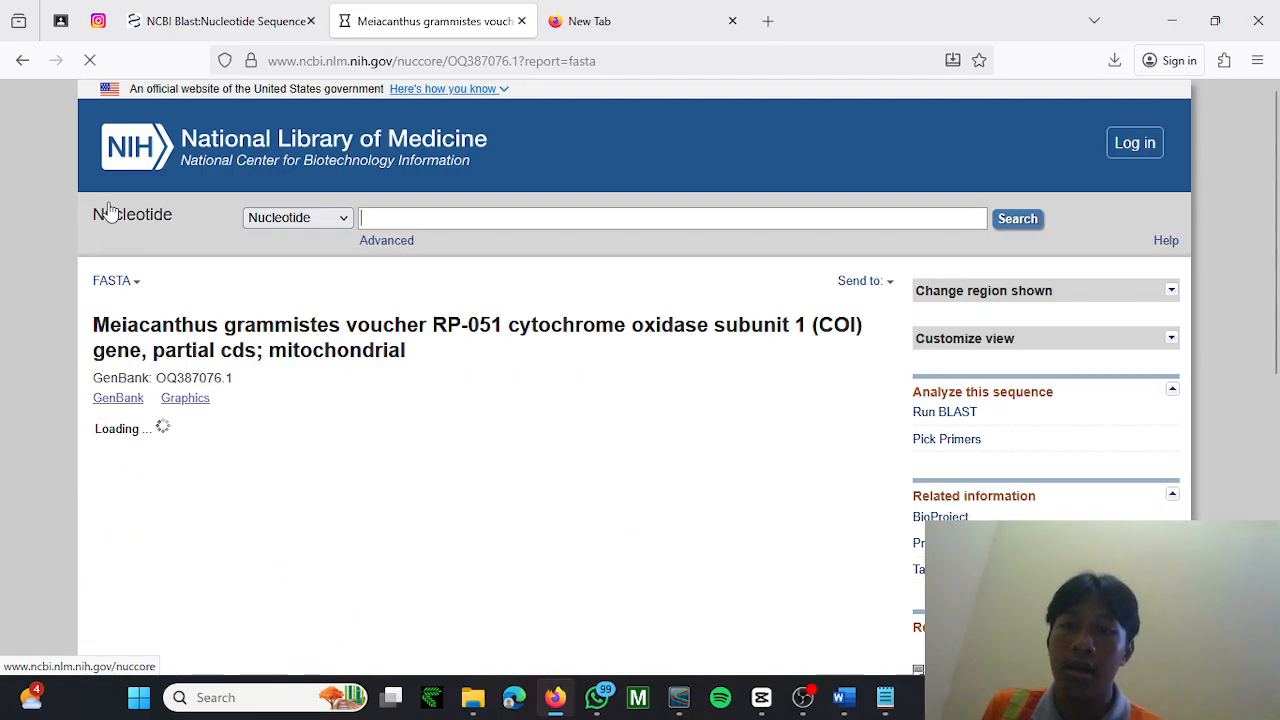
# Copy the full nucleotide sequence without its header and pass it through the empty tab's address bar to remove its line breaks.
pyautogui.scroll(-2, 480, 416)
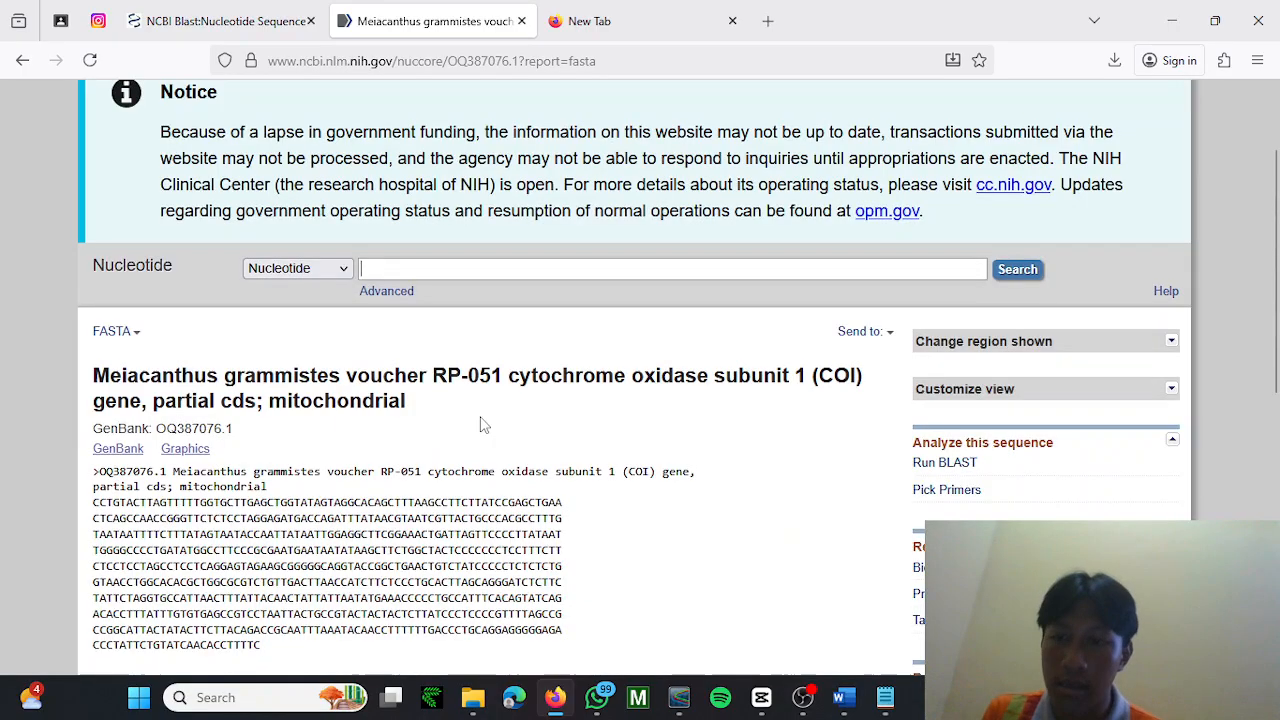
pyautogui.scroll(-3, 480, 425)
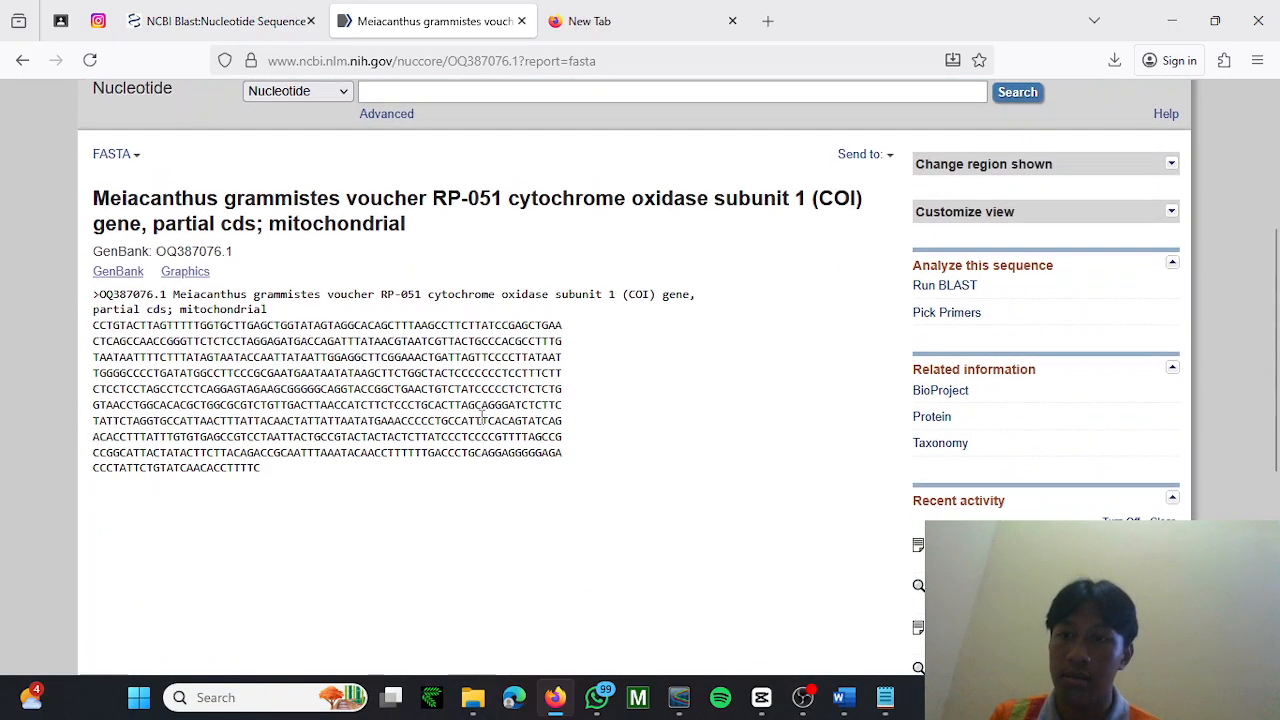
pyautogui.scroll(-1, 481, 414)
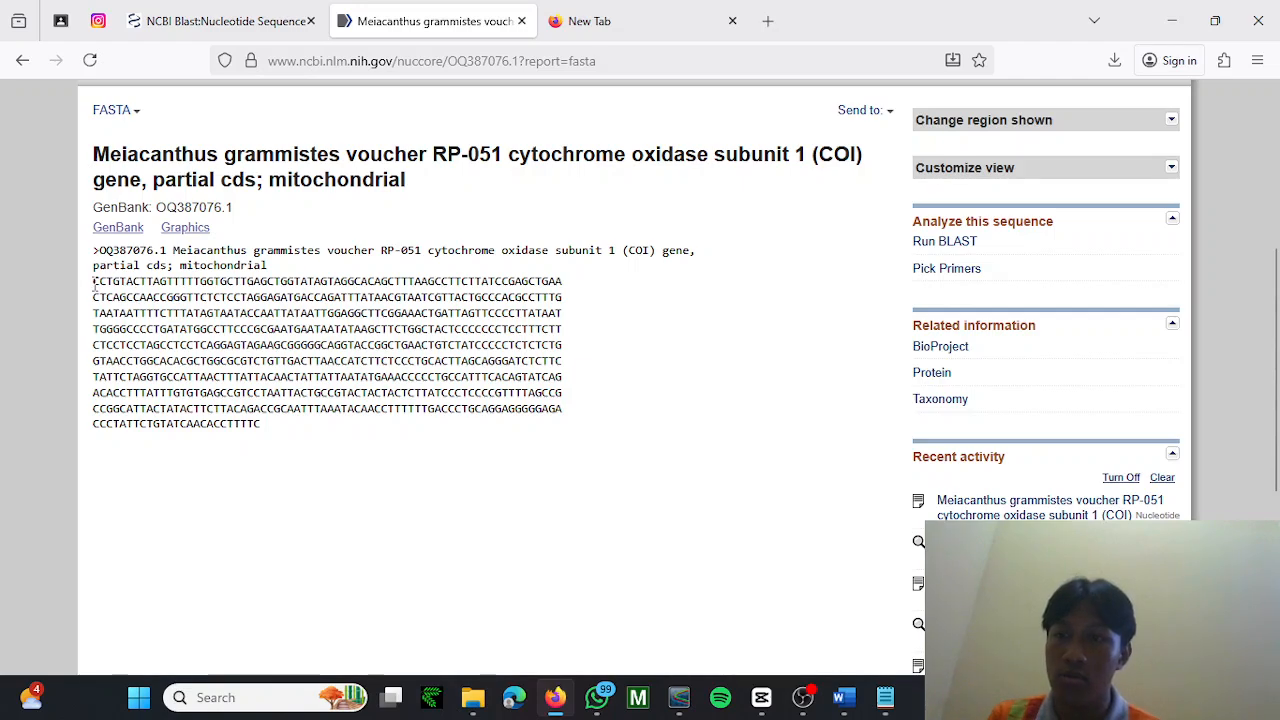
pyautogui.moveTo(93, 283); pyautogui.dragTo(268, 430)
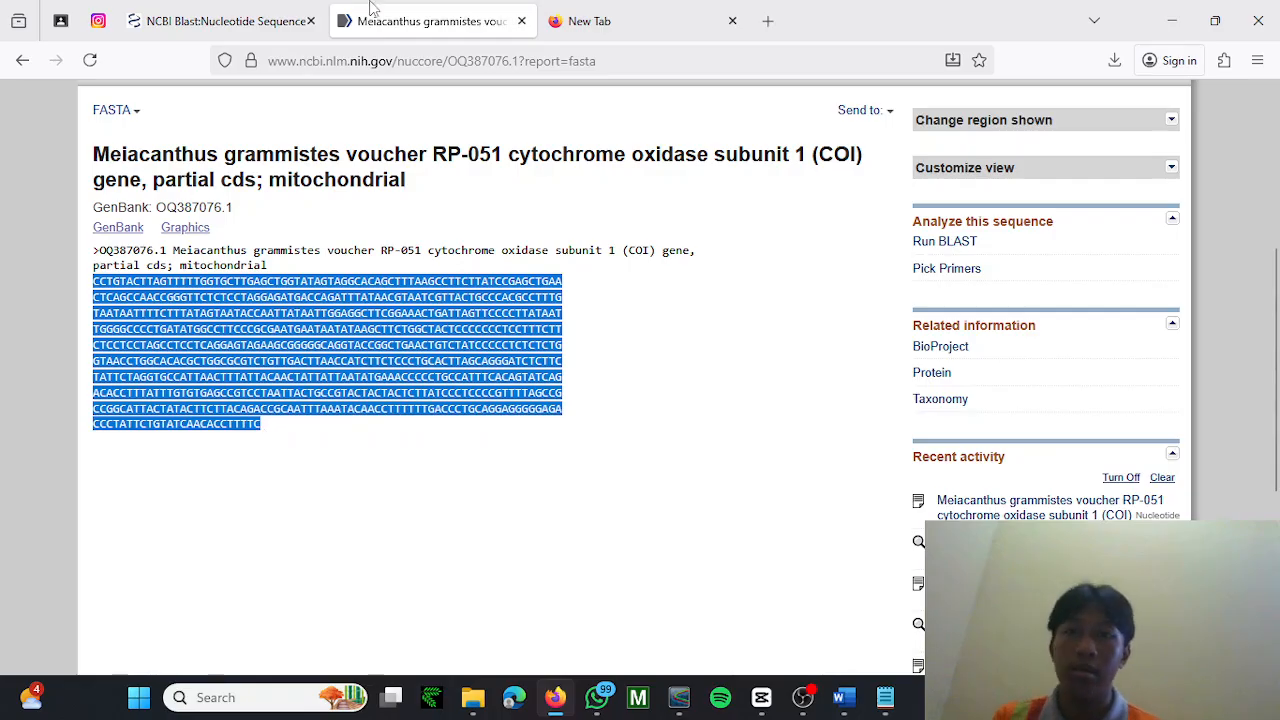
pyautogui.click(602, 32)
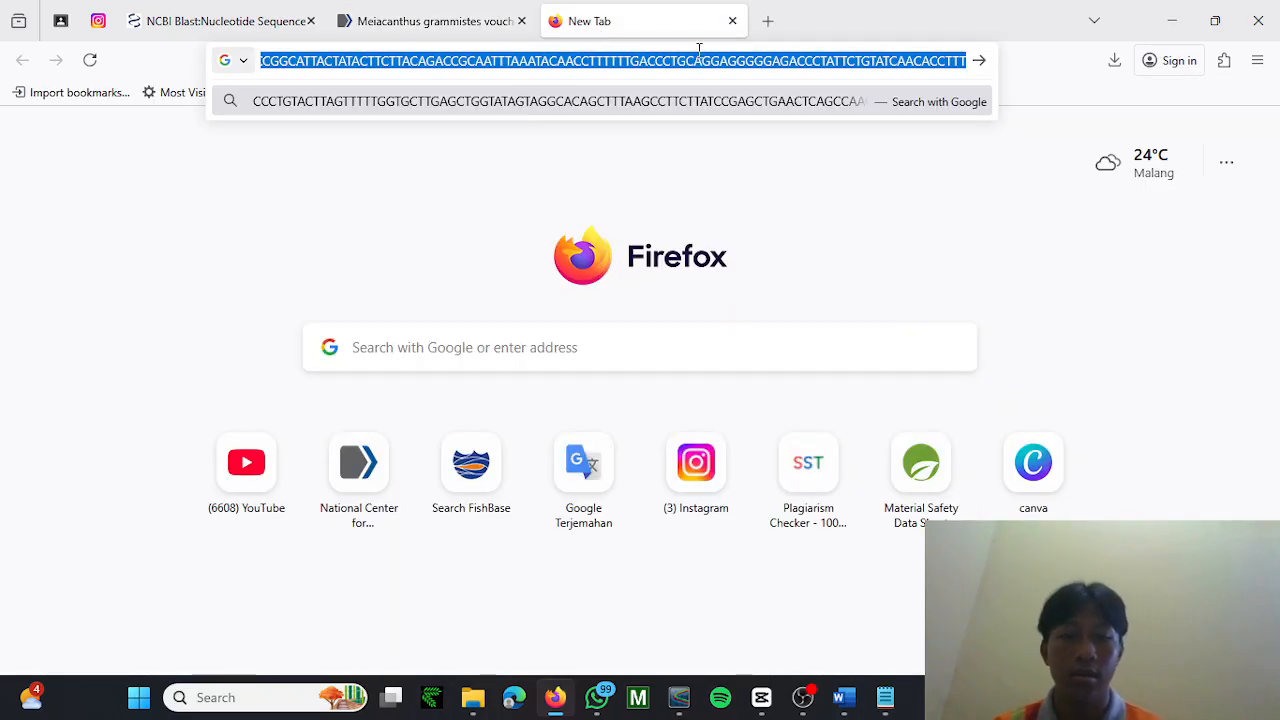
pyautogui.press('BackSpace')
pyautogui.hotkey('ctrl', 'v')
pyautogui.hotkey('ctrl', 'a')
# Switch to the Word document and paste the copied COI sequence beneath the >Meiacanthus_grammistes_DataPrimer header.
pyautogui.hotkey('alt', 'Tab')
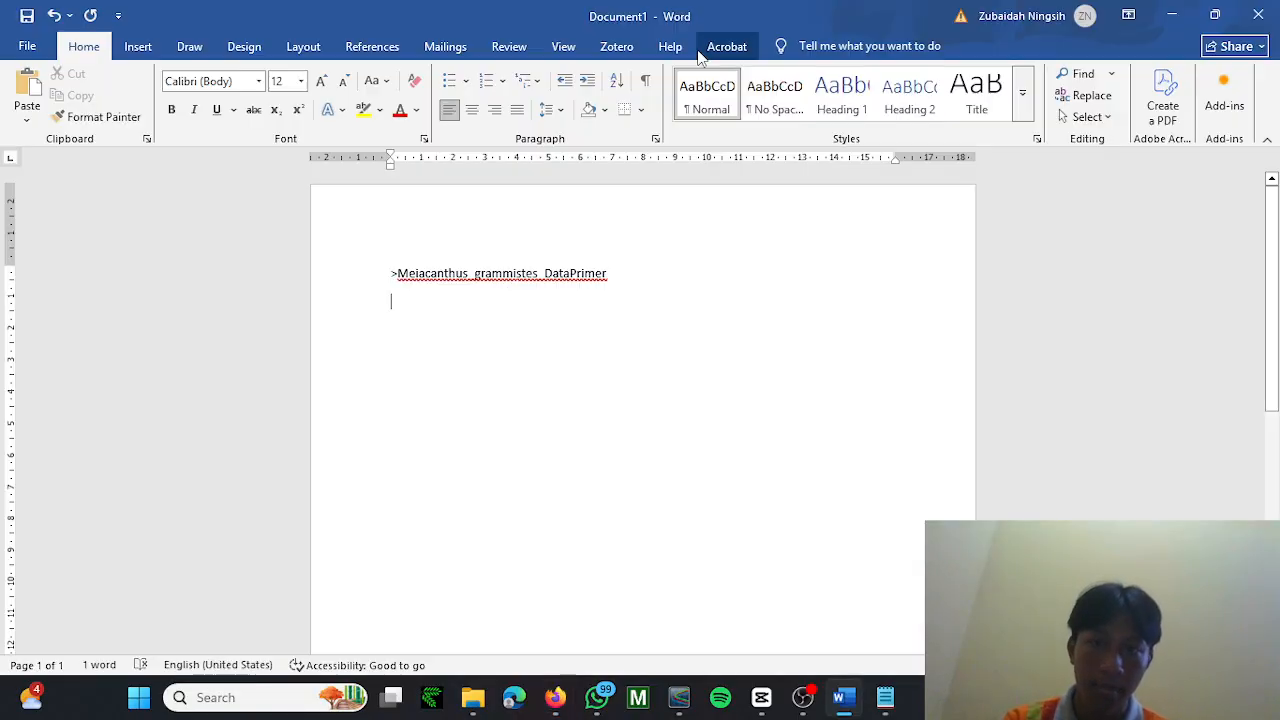
pyautogui.write('CCTGTACTTAGTTTTTGGTGCTTGAGCTGGTATAGTAGGCACAGCTTTAAGCCTTCTTATCCGAGCTGAACTCAGCCAACCGGGTTCTCTCCTAGGAGATGACCAGATTTATAACGTAATCGTTACTGCCCACGCCTTTGTAATAATTTTCTTTATAGTAATACCAATTATAATTGGAGGCTTCGGAAACTGATTAGTTCCCCTTATAATTGGGGCCCCTGATATGGCCTTCCCGCGAATGAATAATATAAGCTTCTGGCTACTCCCCCCCTCCTTTCTTCTCCTCCTAGCCTCCTCAGGAGTAGAAGCGGGGGCAGGTACCGGCTGAACTGTCTATCCCCCTCTCTCTGGTAACCTGGCACACGCTGGCGCGTCTGTTGACTTAACCATCTTCTCCCTGCACTTAGCAGGGATCTCTTCTATTCTAGGTGCCATTAACTTTATTACAACTATTATTAATATGAAACCCCCTGCCATTTCACAGTATCAGACACCTTTATTTGTGTGAGCCGTCCTAATTACTGCCGTACTACTACTCTTATCCCTCCCCGTTTTAGCCGCCGGCATTACTATACTTCTTACAGACCGCAATTTAAATACAACCTTTTTTGACCCTGCAGGAGGGGGAGACCCTATTCTGTATCAACACCTTTTC')
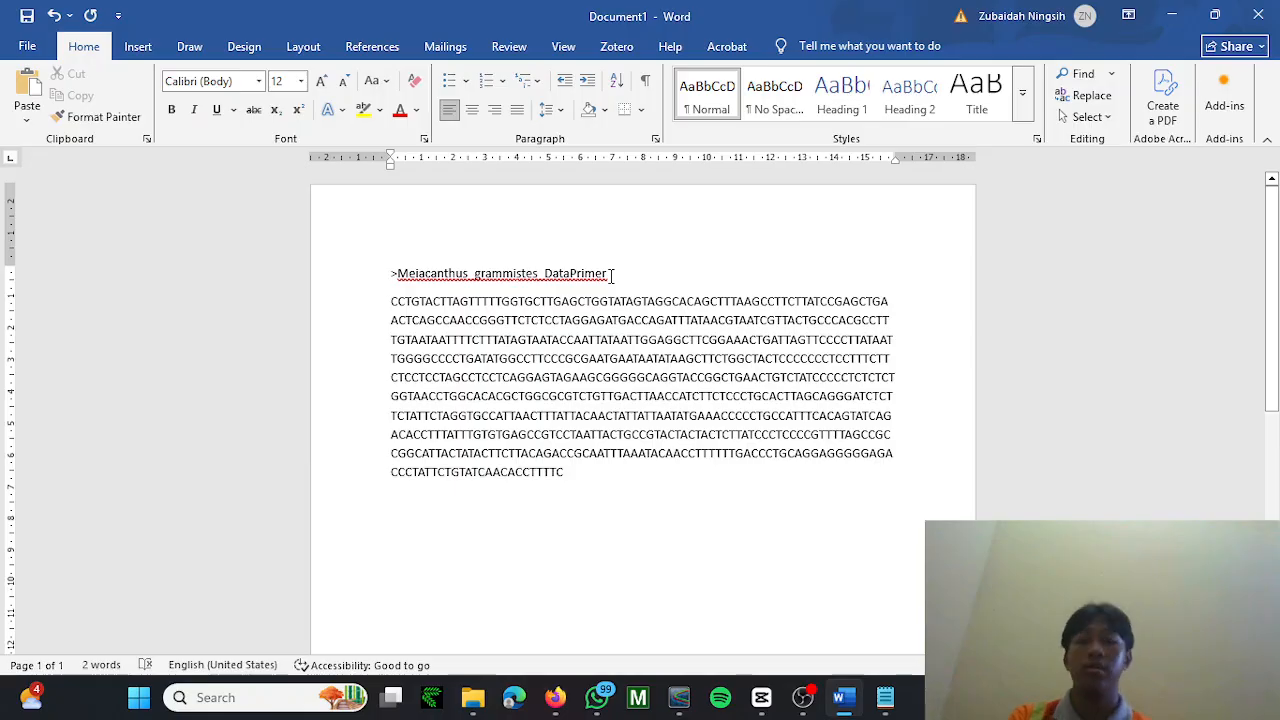
pyautogui.press('Return')
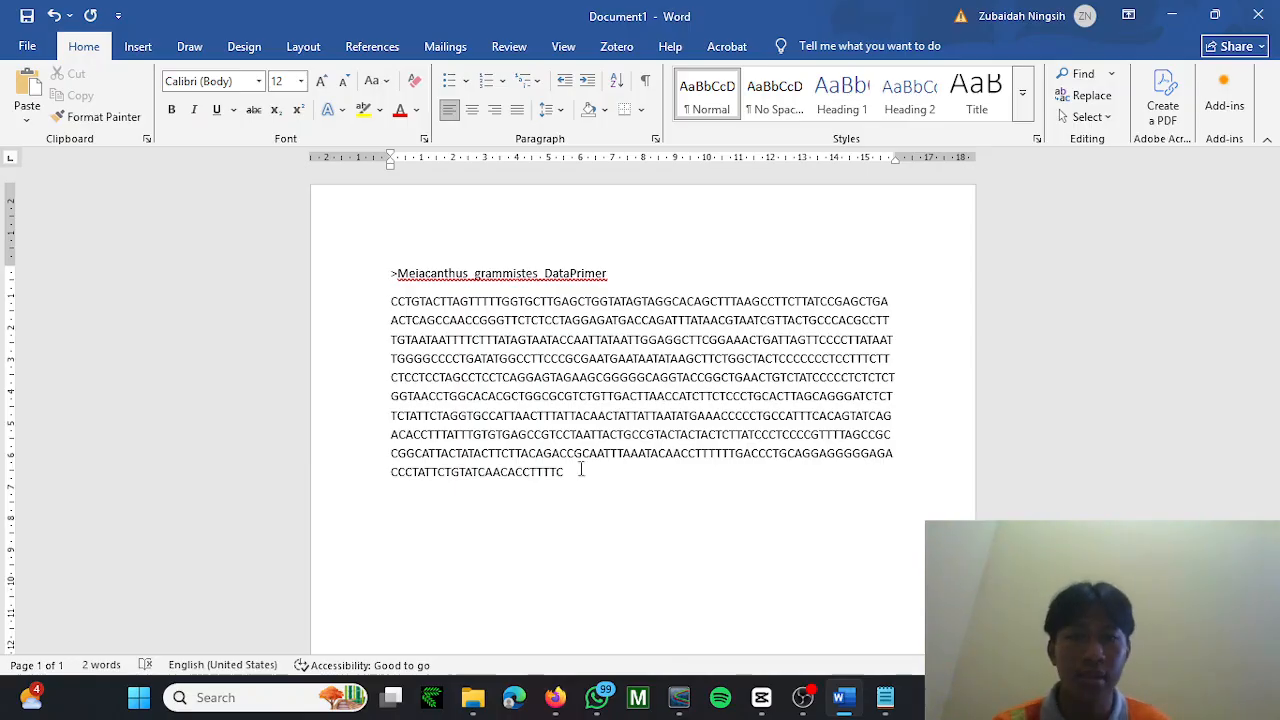
# Switch to Firefox and return from the voucher RP-051 record to the Meiacanthus grammistes COI search results.
pyautogui.hotkey('alt', 'Tab')
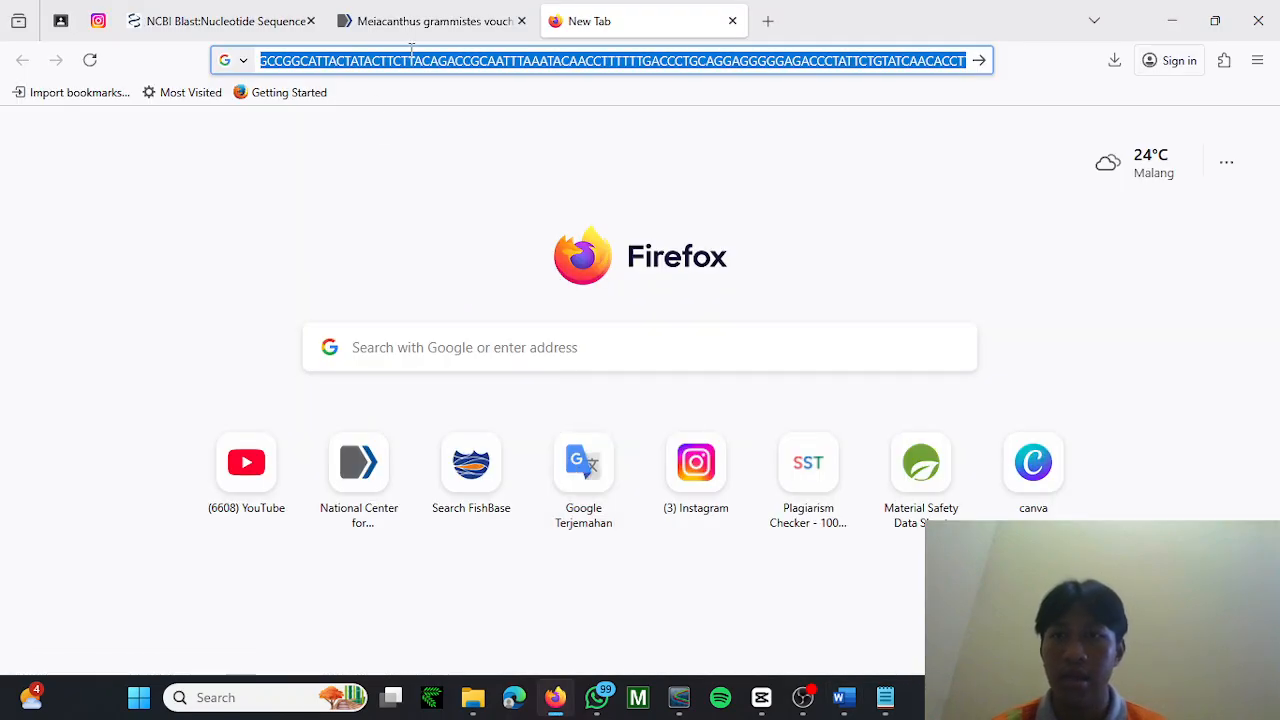
pyautogui.click(410, 22)
pyautogui.hscroll(-5, 422, 244)
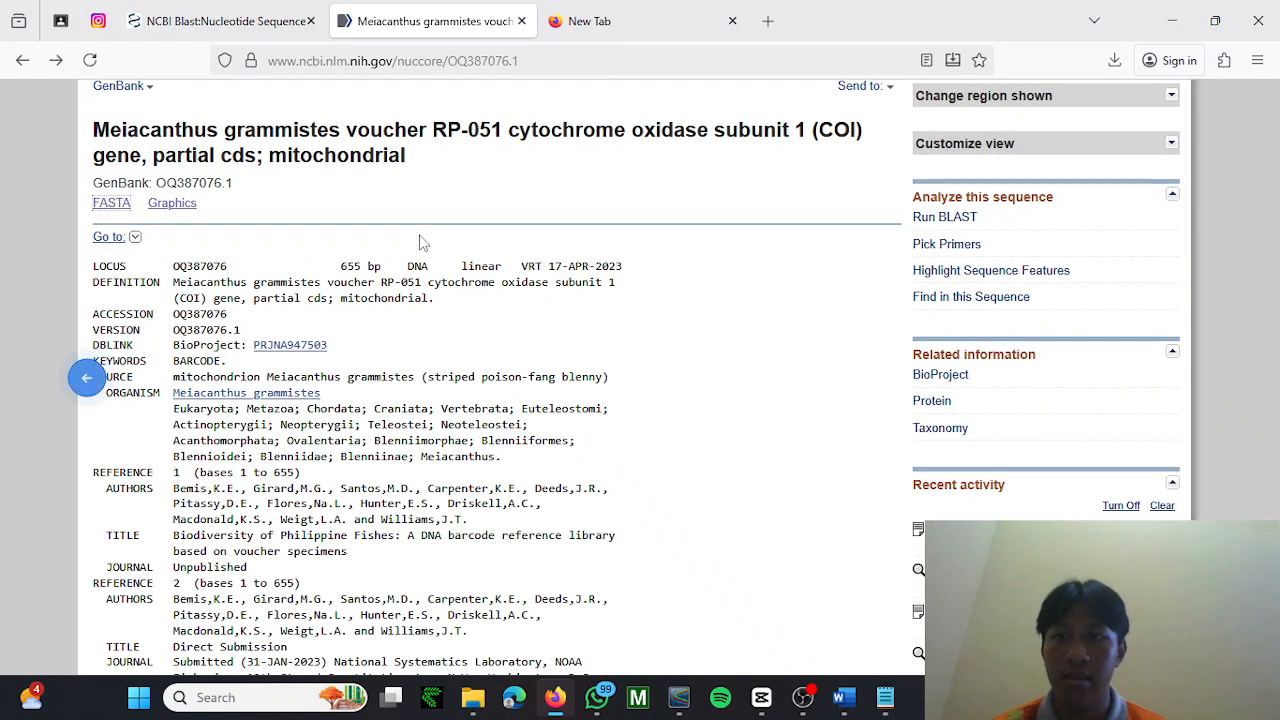
pyautogui.hscroll(-5, 422, 244)
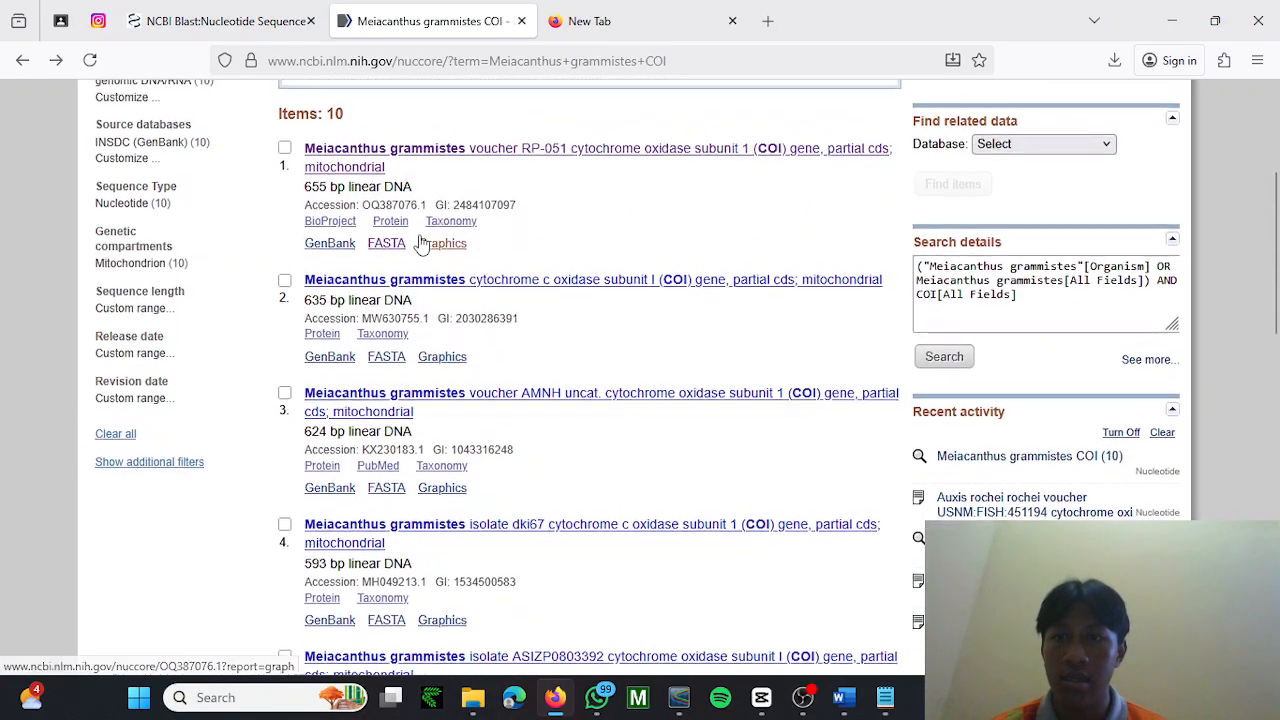
pyautogui.scroll(3, 422, 244)
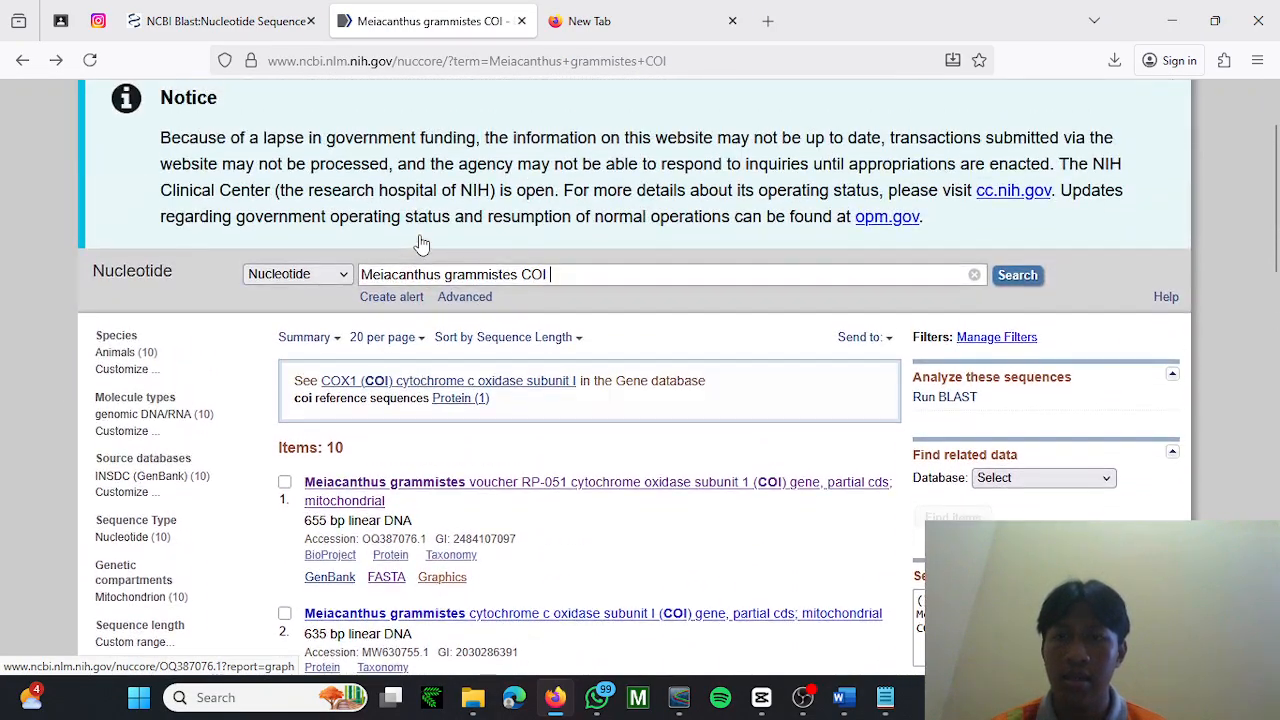
# Replace the species name grammistes in the Nucleotide query and search for Meiacanthus antrodorsal COI.
pyautogui.click(519, 281)
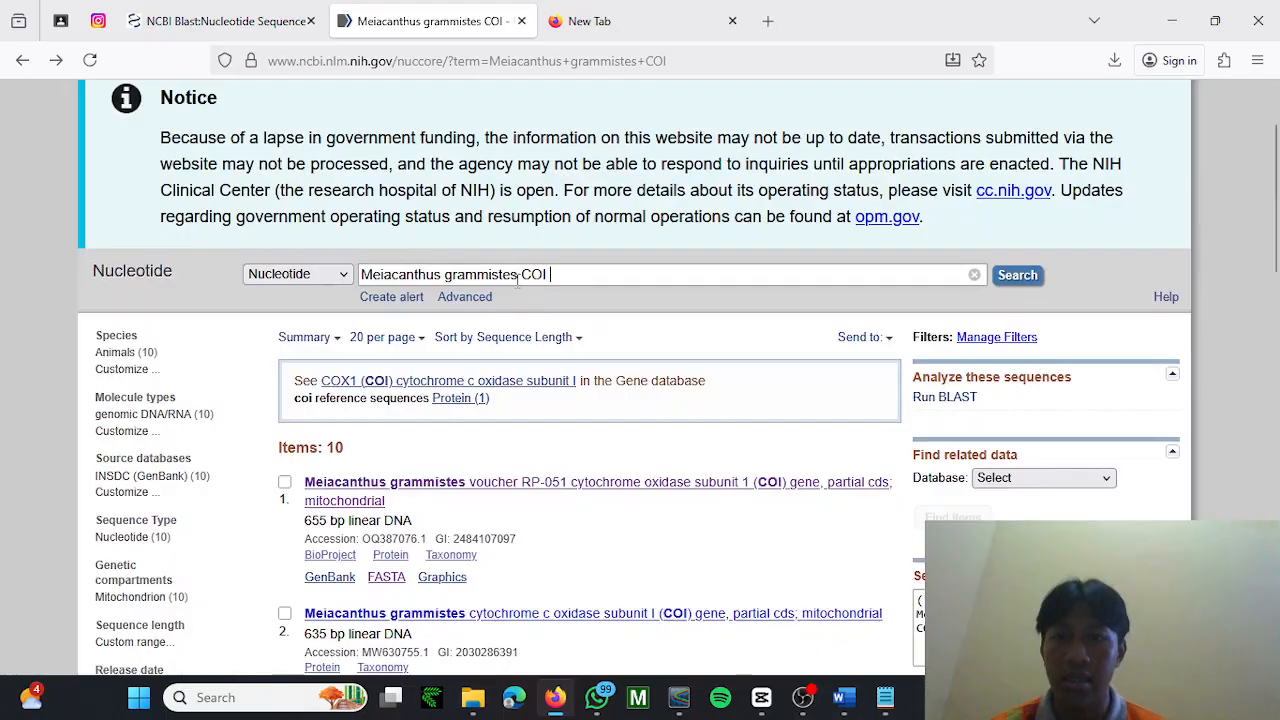
pyautogui.press('BackSpace')
pyautogui.press('BackSpace')
pyautogui.press('BackSpace')
pyautogui.press('BackSpace')
pyautogui.press('BackSpace')
pyautogui.press('BackSpace')
pyautogui.press('BackSpace')
pyautogui.press('BackSpace')
pyautogui.press('BackSpace')
pyautogui.press('BackSpace')
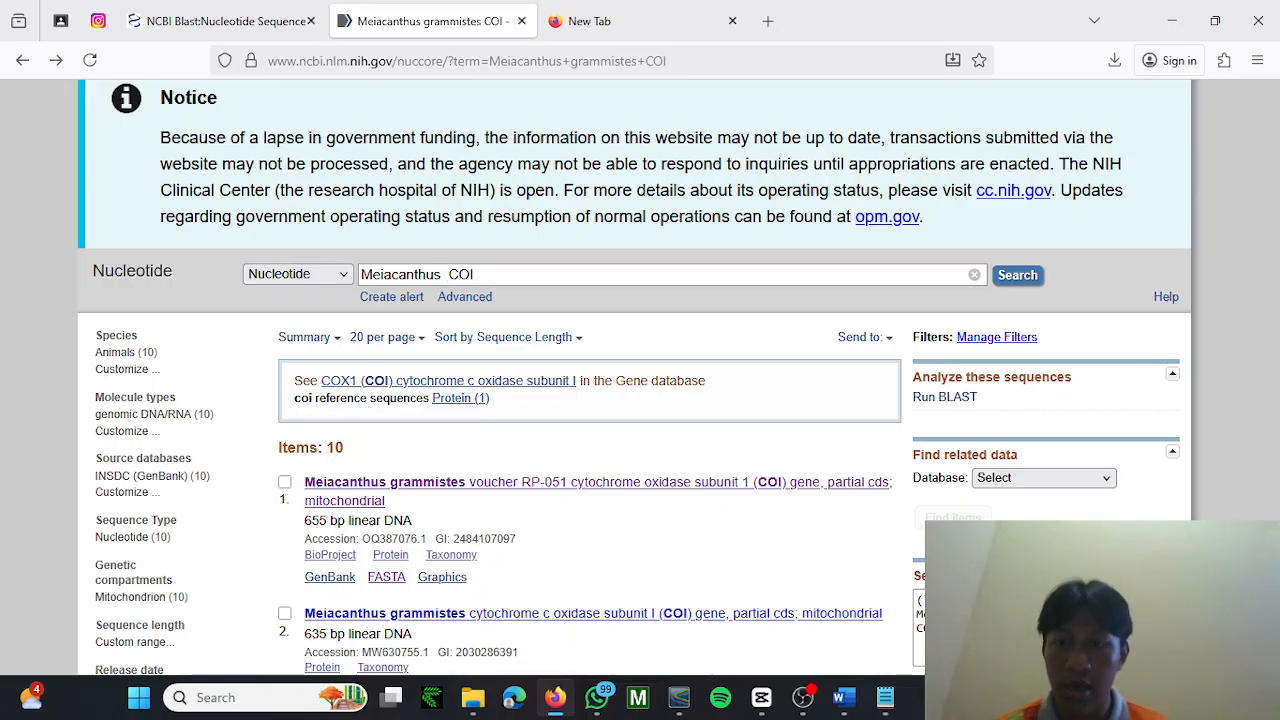
pyautogui.write('ant')
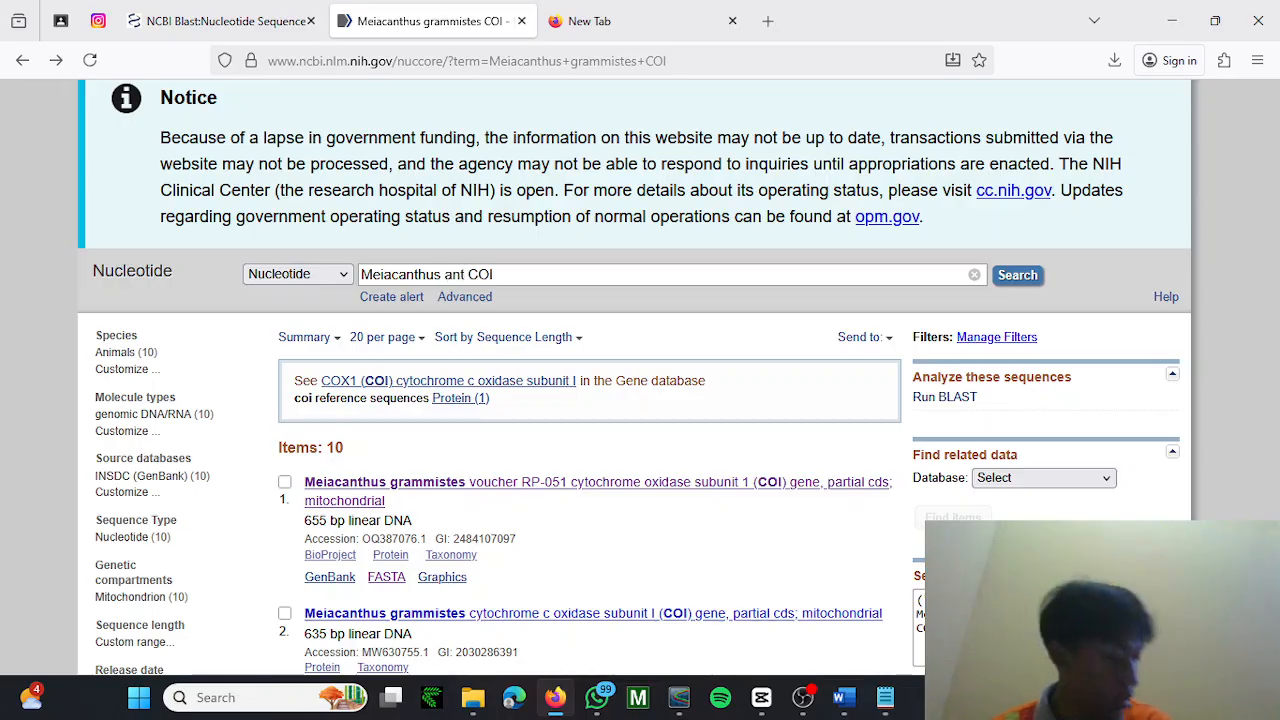
pyautogui.write('rodora')
pyautogui.press('BackSpace')
pyautogui.write('sal')
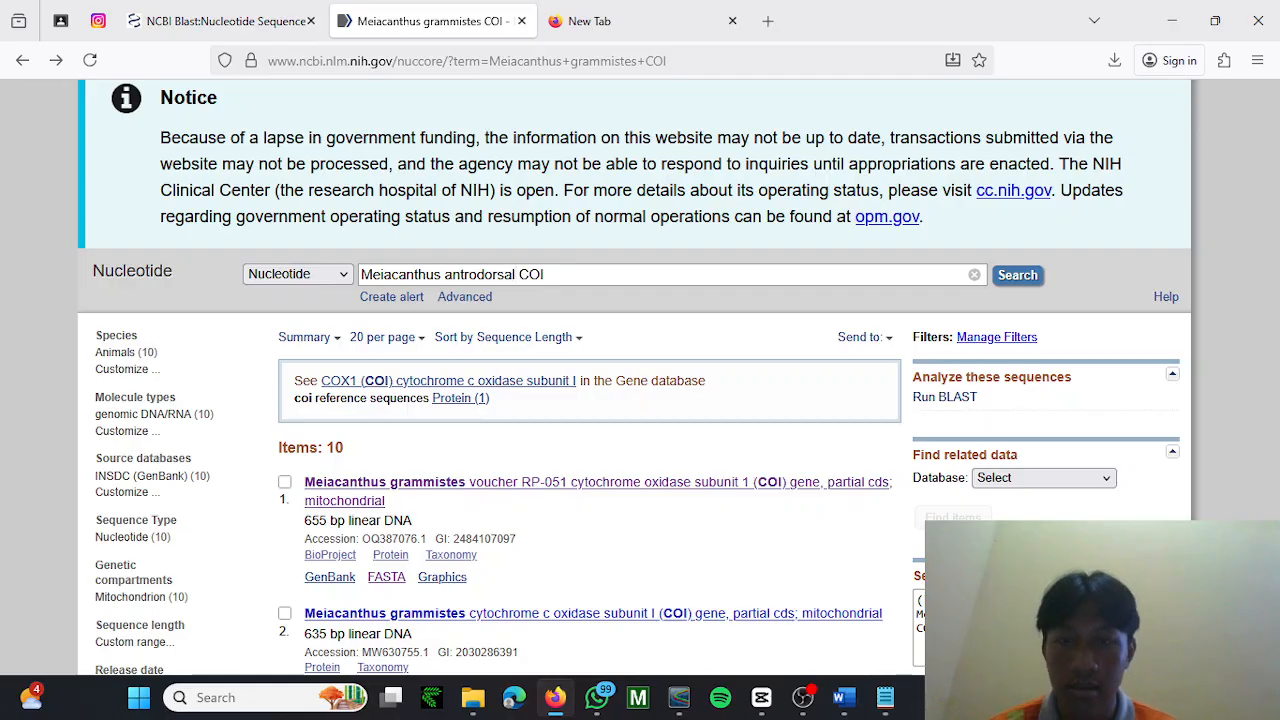
pyautogui.press('Return')
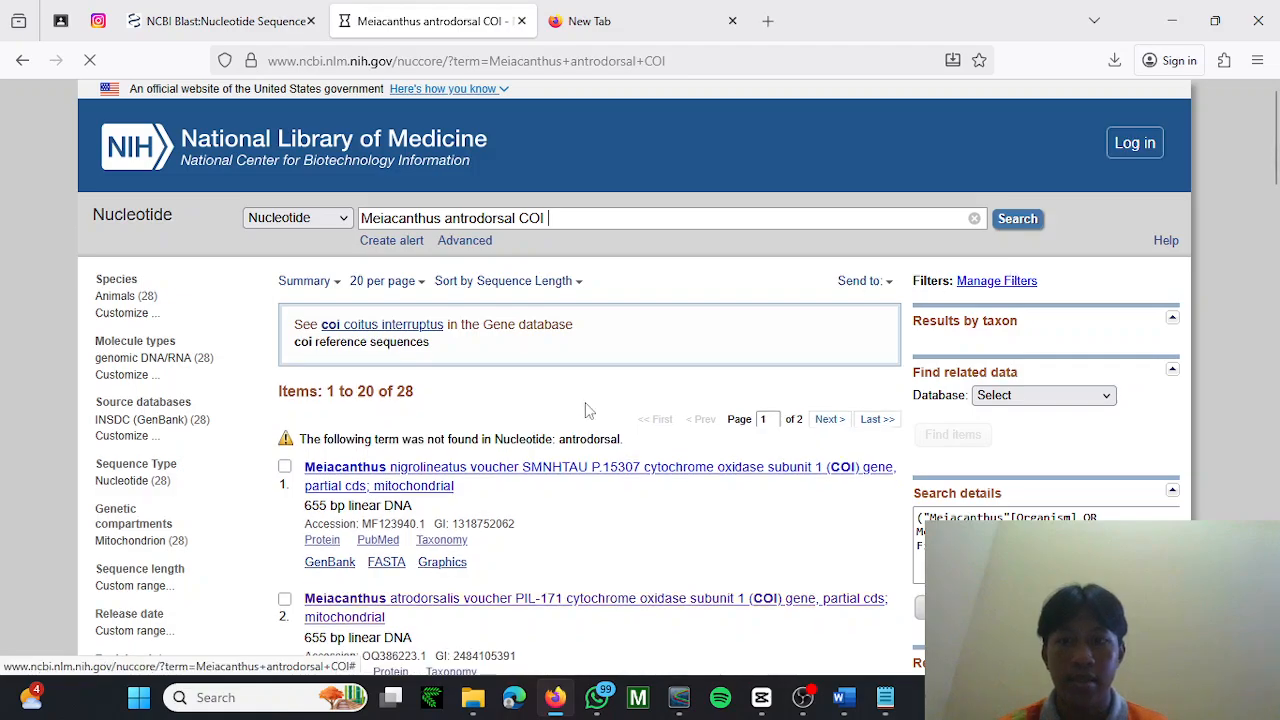
# Open the Meiacanthus atrodorsalis voucher PIL-171 COI record from the search results.
pyautogui.scroll(-2, 520, 463)
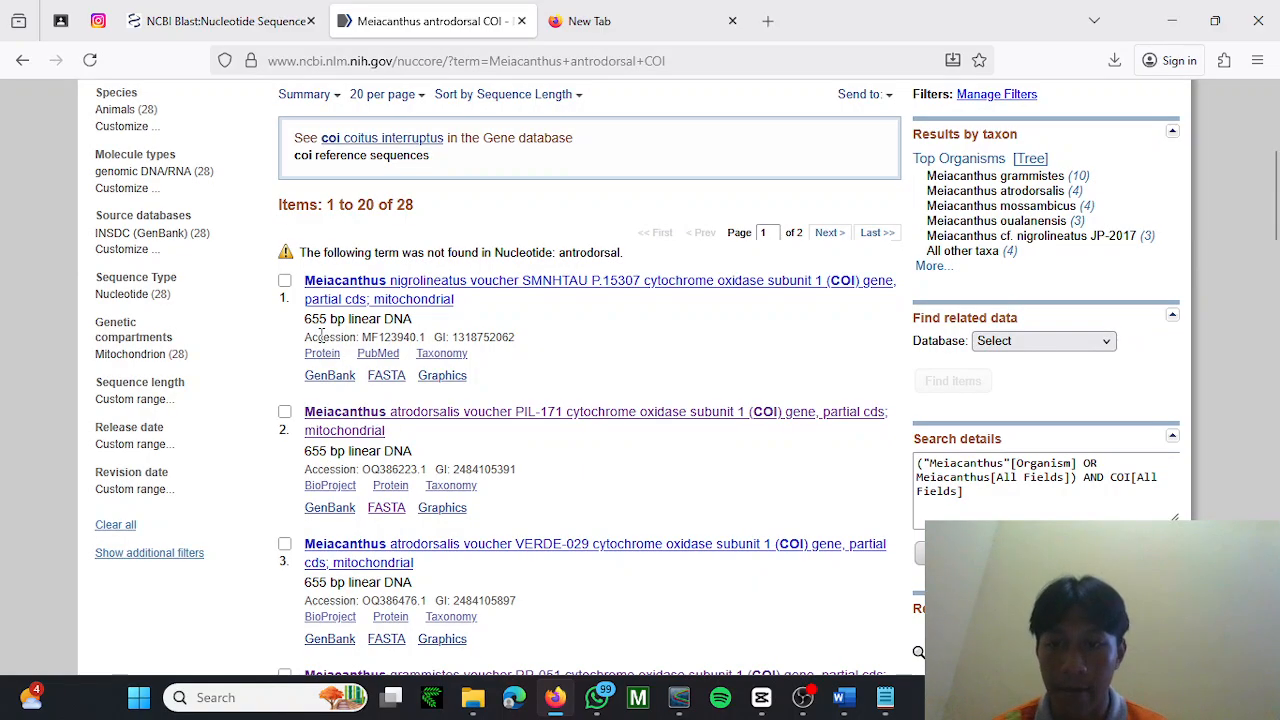
pyautogui.scroll(-2, 320, 336)
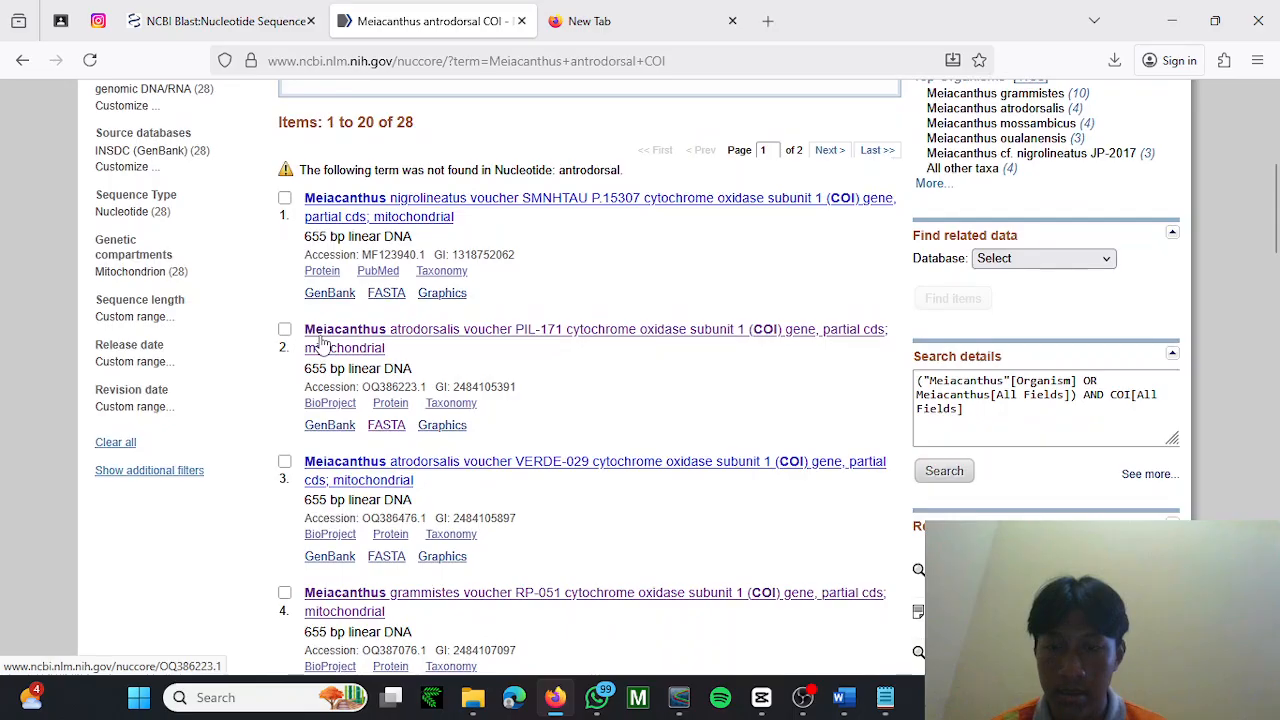
pyautogui.scroll(1, 320, 343)
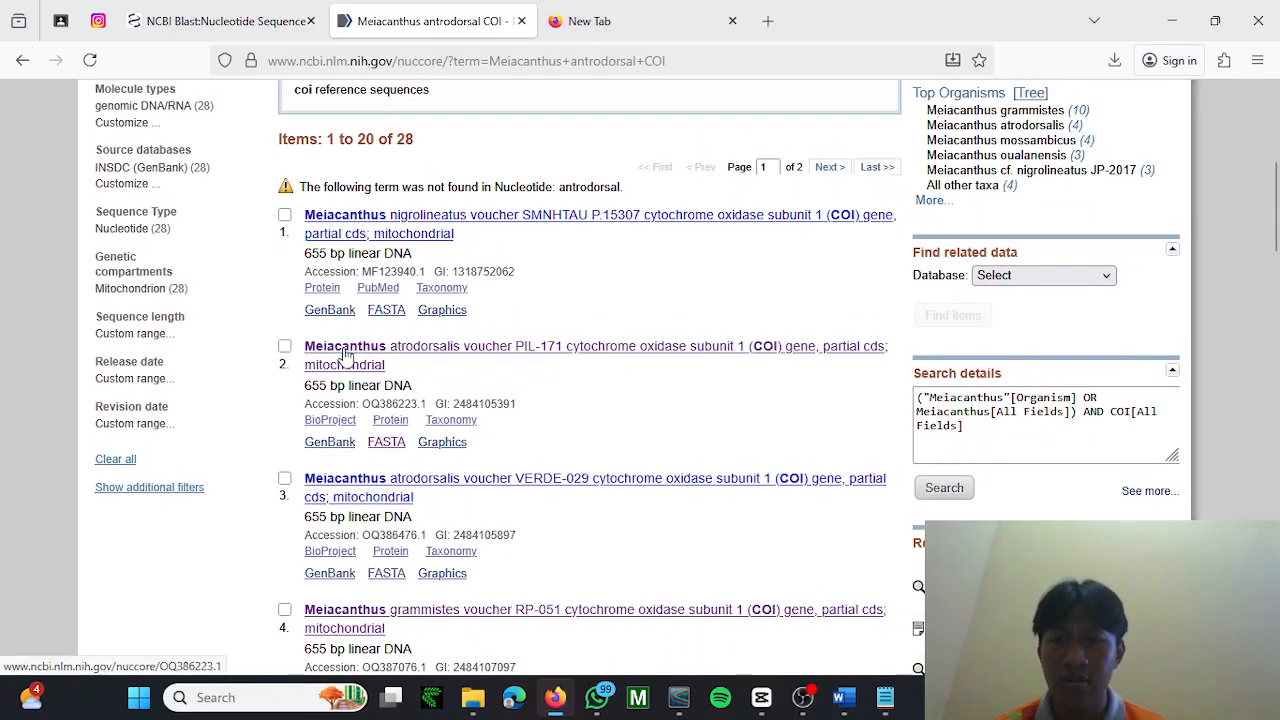
pyautogui.click(343, 353)
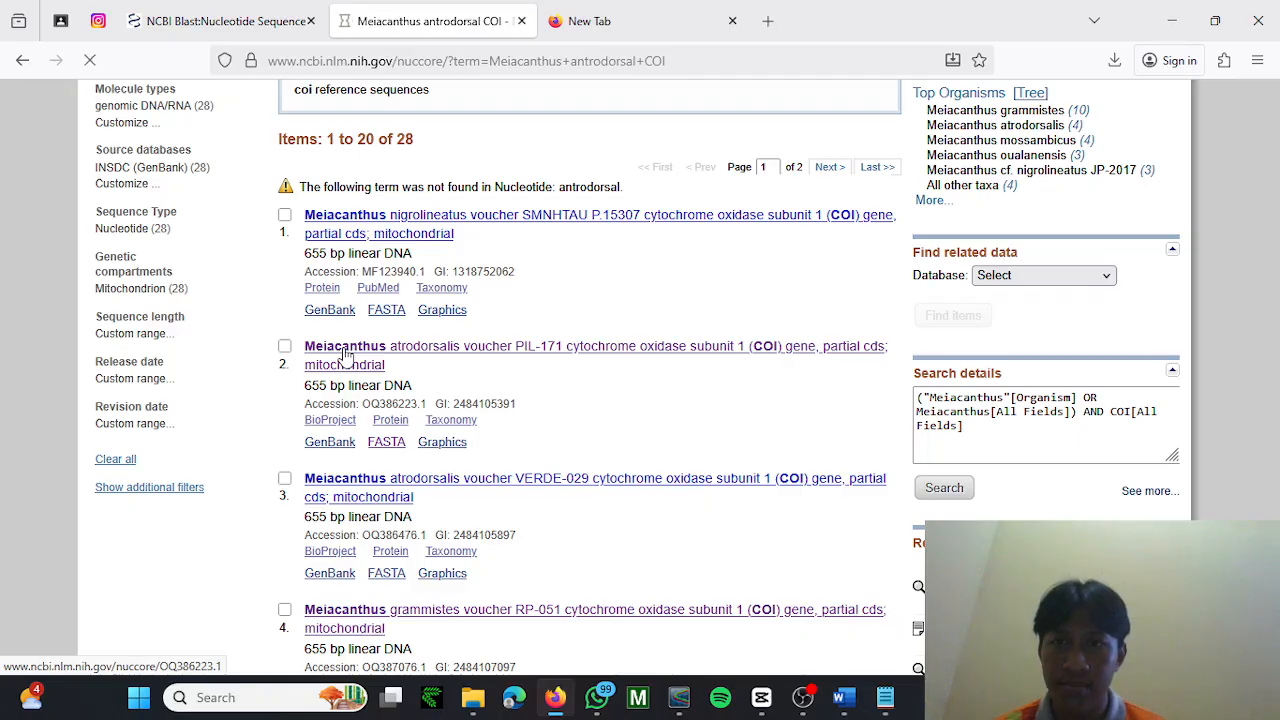
# Look through the Meiacanthus atrodorsalis voucher PIL-171 record and display it in FASTA format.
pyautogui.scroll(-1, 345, 350)
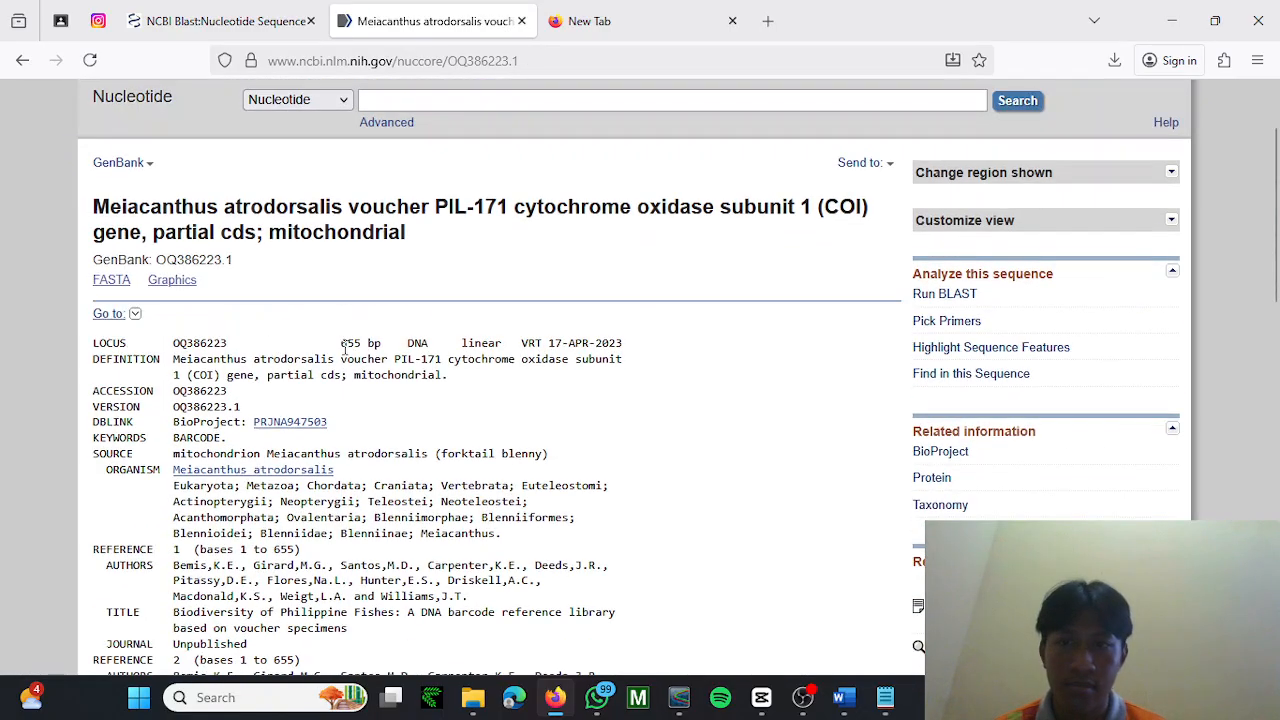
pyautogui.scroll(-2, 345, 350)
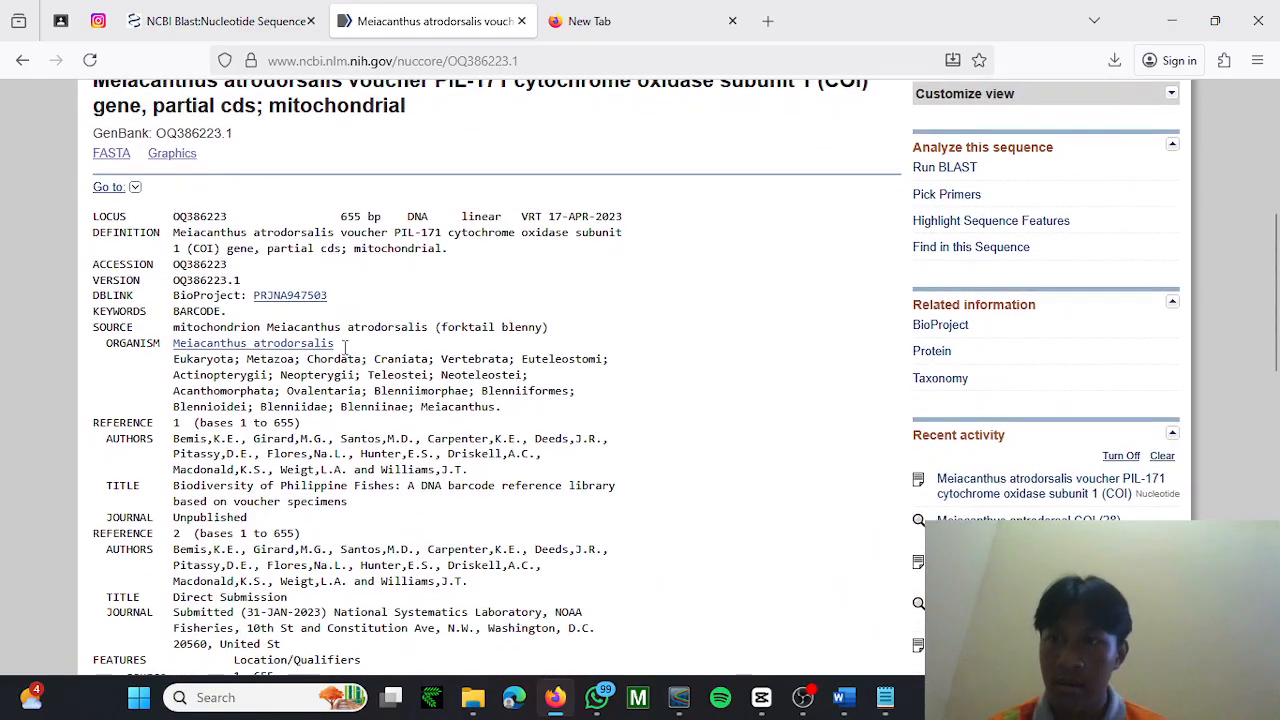
pyautogui.scroll(1, 210, 260)
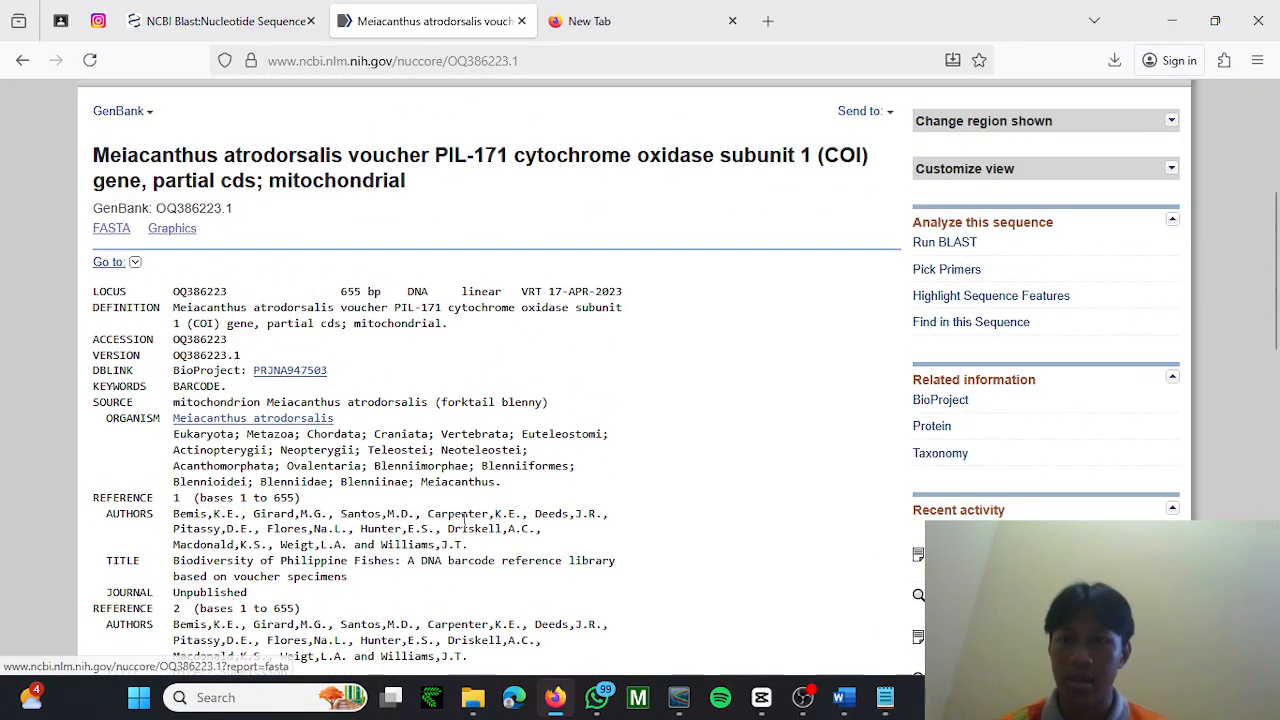
pyautogui.scroll(-6, 463, 527)
pyautogui.scroll(8, 463, 527)
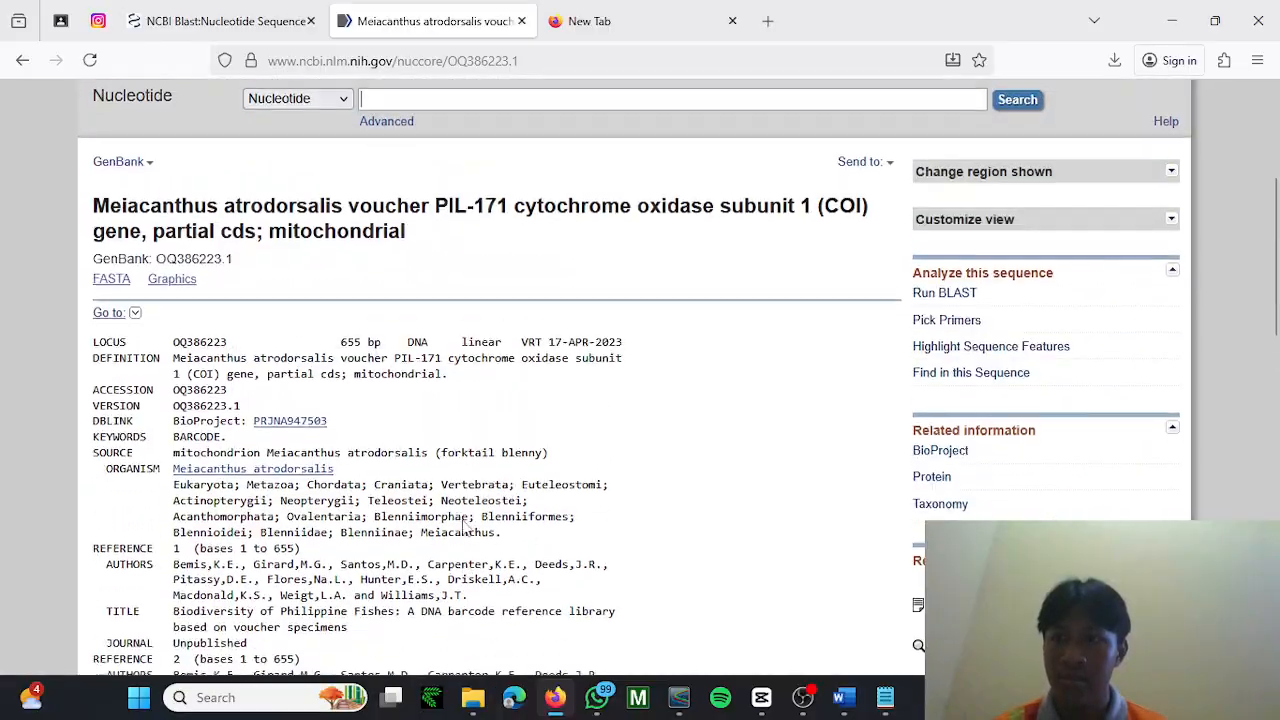
pyautogui.click(116, 286)
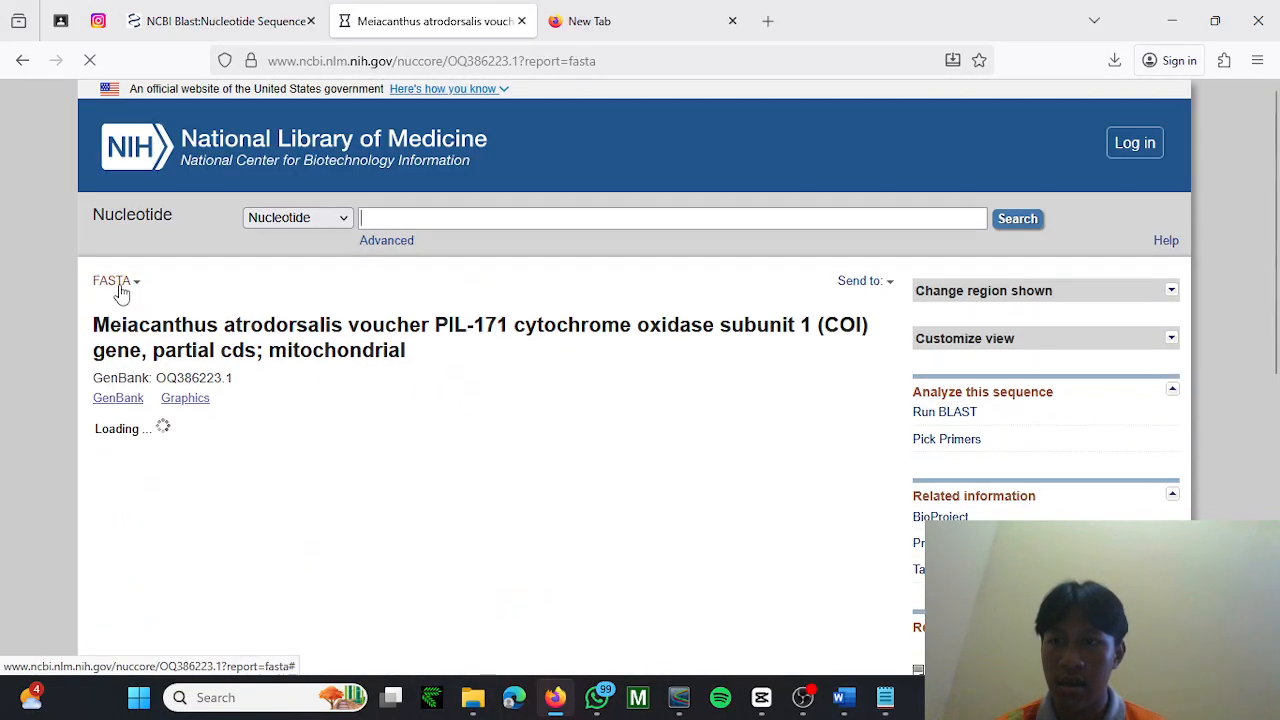
# Copy >OQ386223.1 Meiacanthus atrodorsalis from the FASTA header and paste it below the first sequence in the Word document.
pyautogui.scroll(-3, 100, 358)
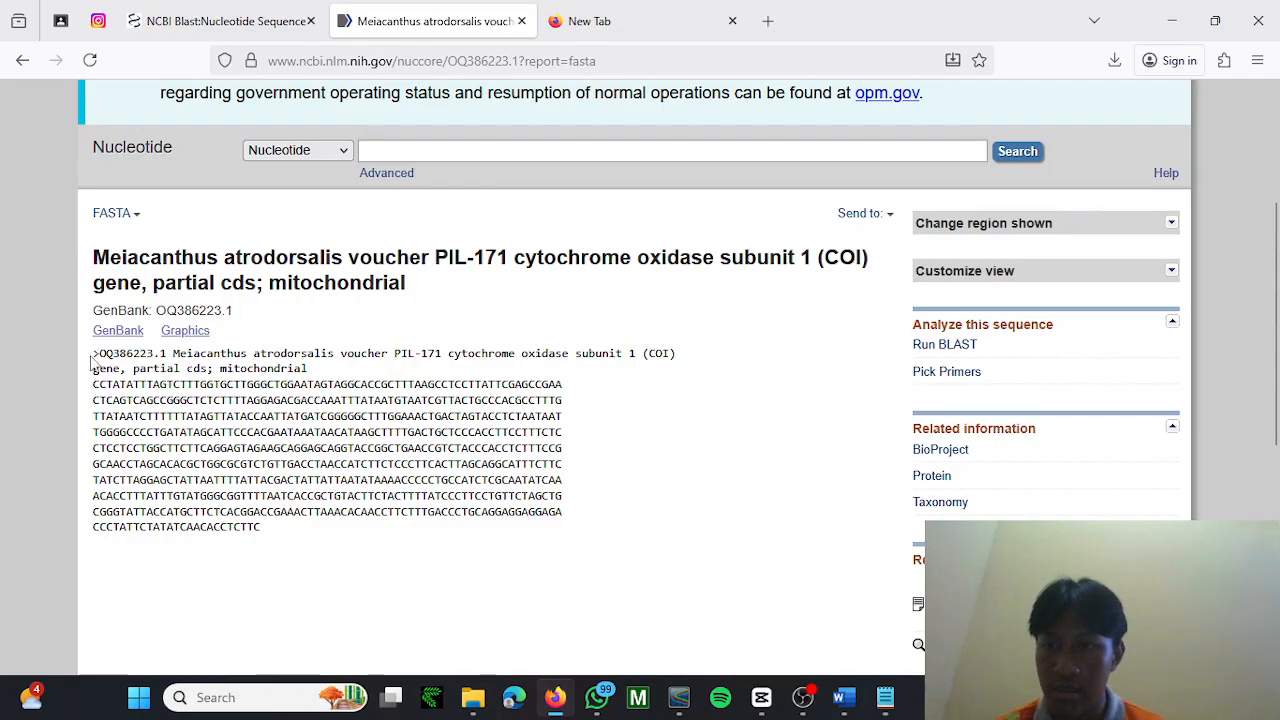
pyautogui.moveTo(93, 357); pyautogui.dragTo(336, 358)
pyautogui.hotkey('ctrl', 'c')
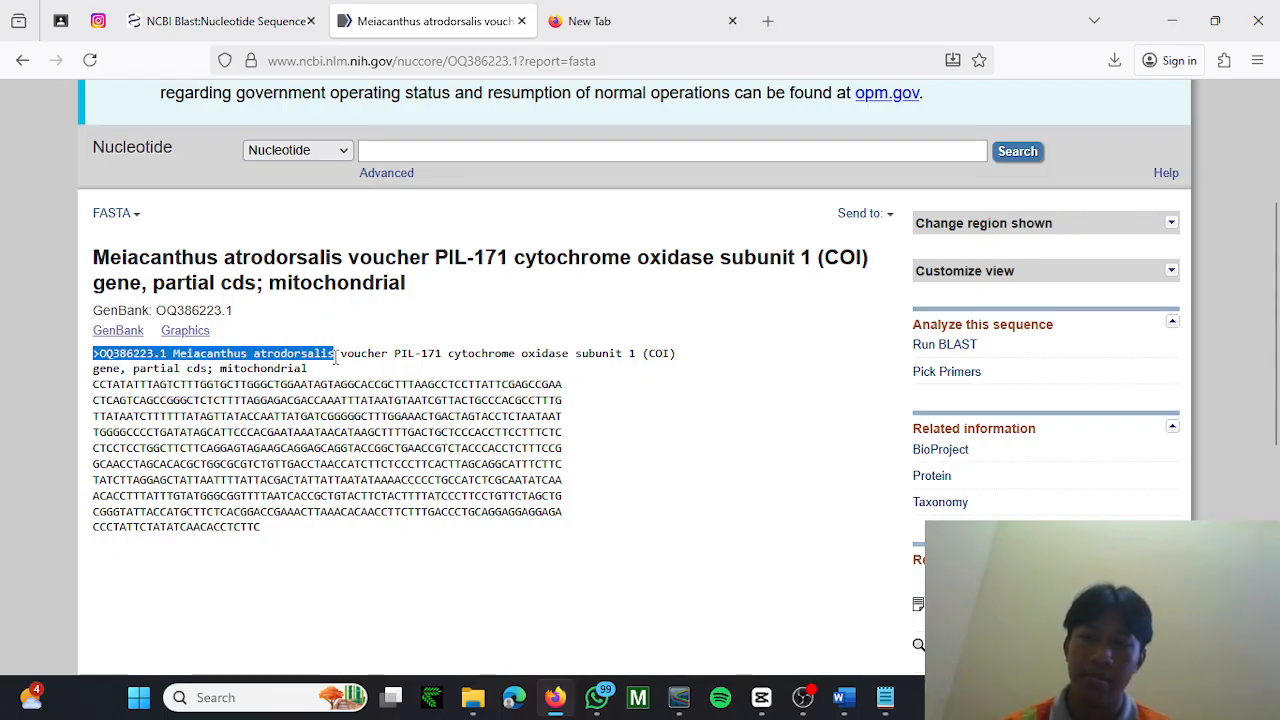
pyautogui.hotkey('alt', 'Tab')
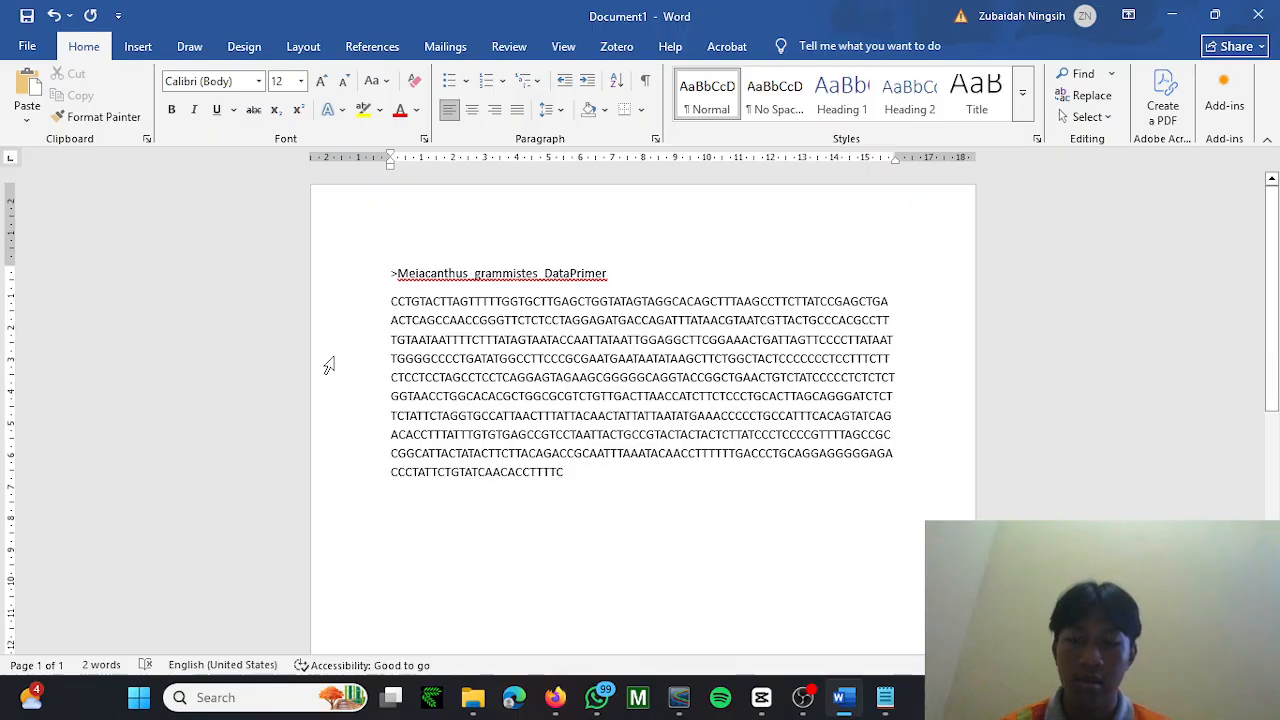
pyautogui.hotkey('ctrl', 'v')
# Replace the spaces in the pasted header with underscores and end it with one, giving >OQ386223.1_Meiacanthus_atrodorsalis_.
pyautogui.click(470, 504)
pyautogui.press('BackSpace')
pyautogui.write('_')
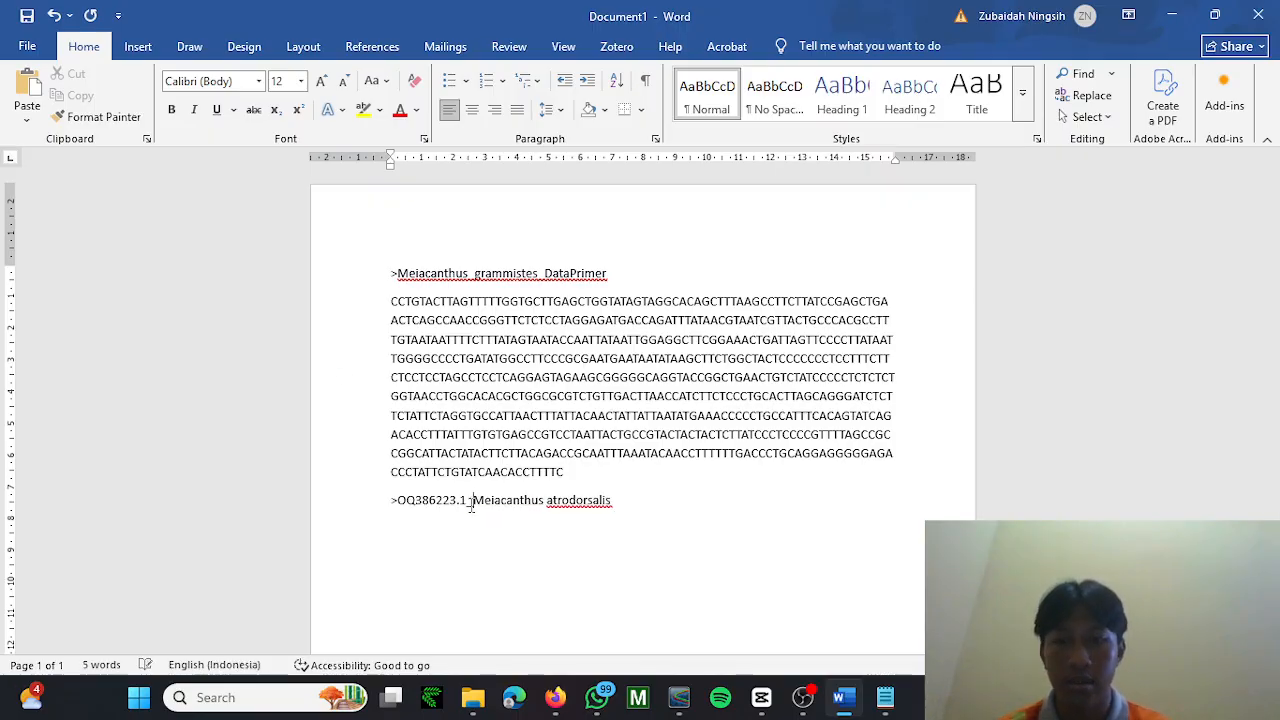
pyautogui.press('BackSpace')
pyautogui.write('_')
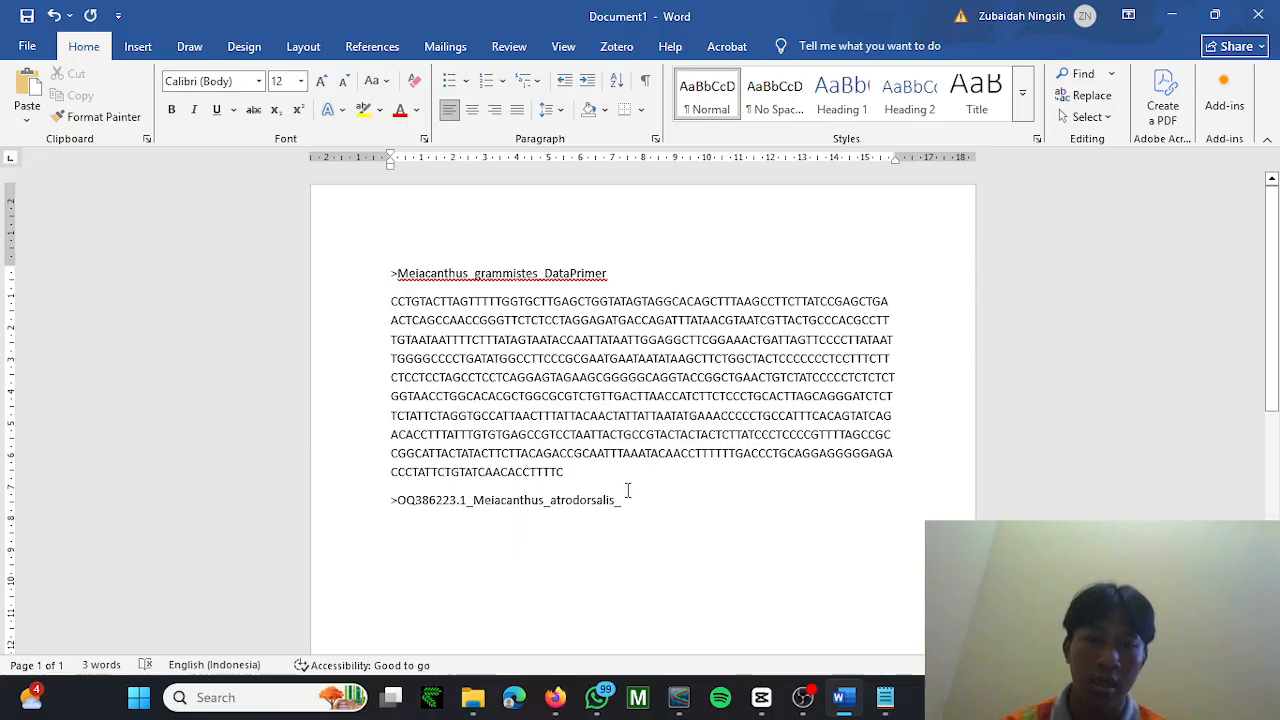
# Copy Philippines from the geo_loc_name entry of the record's GenBank view in Firefox and paste it at the end of the Word header.
pyautogui.hotkey('alt', 'Tab')
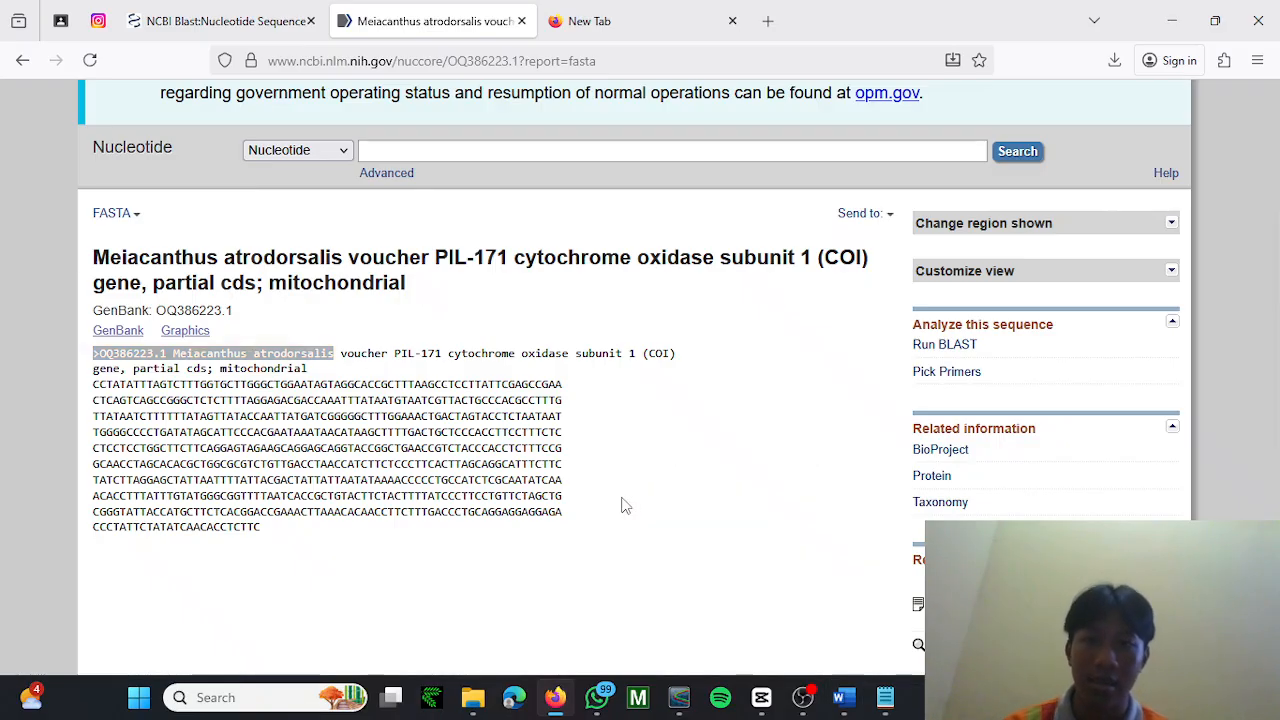
pyautogui.click(118, 330)
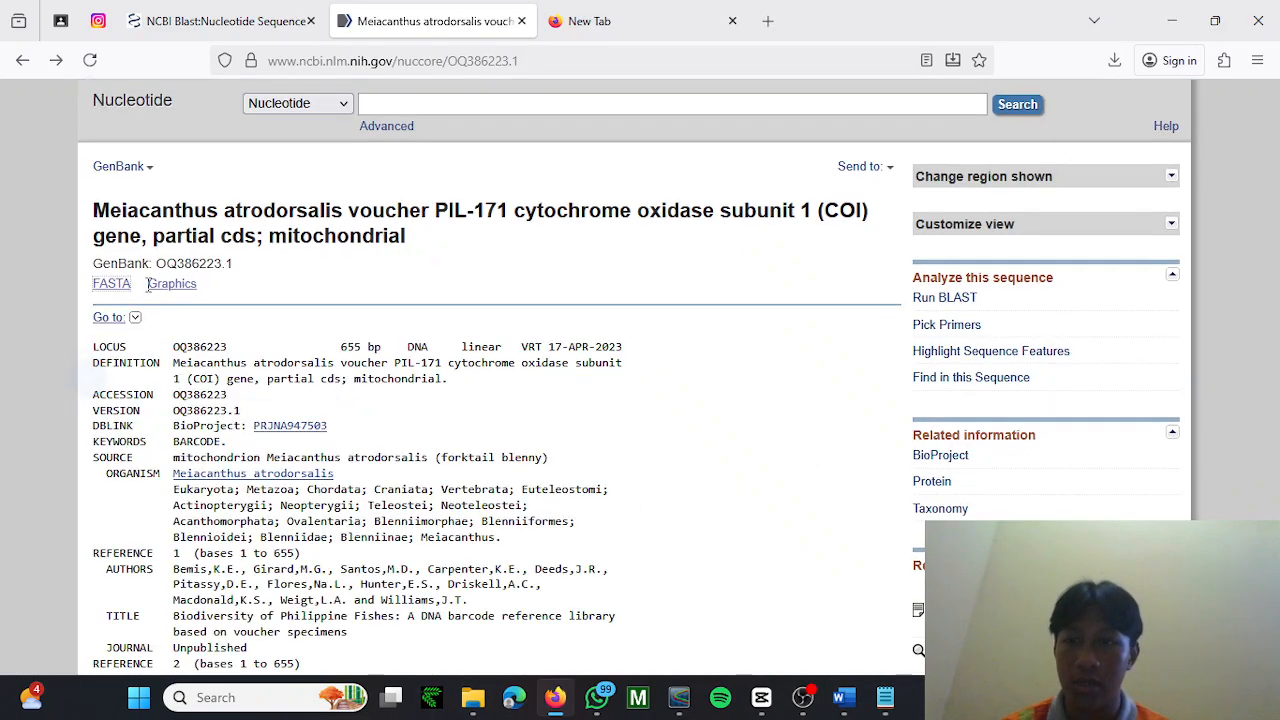
pyautogui.scroll(-3, 358, 492)
pyautogui.scroll(-4, 358, 492)
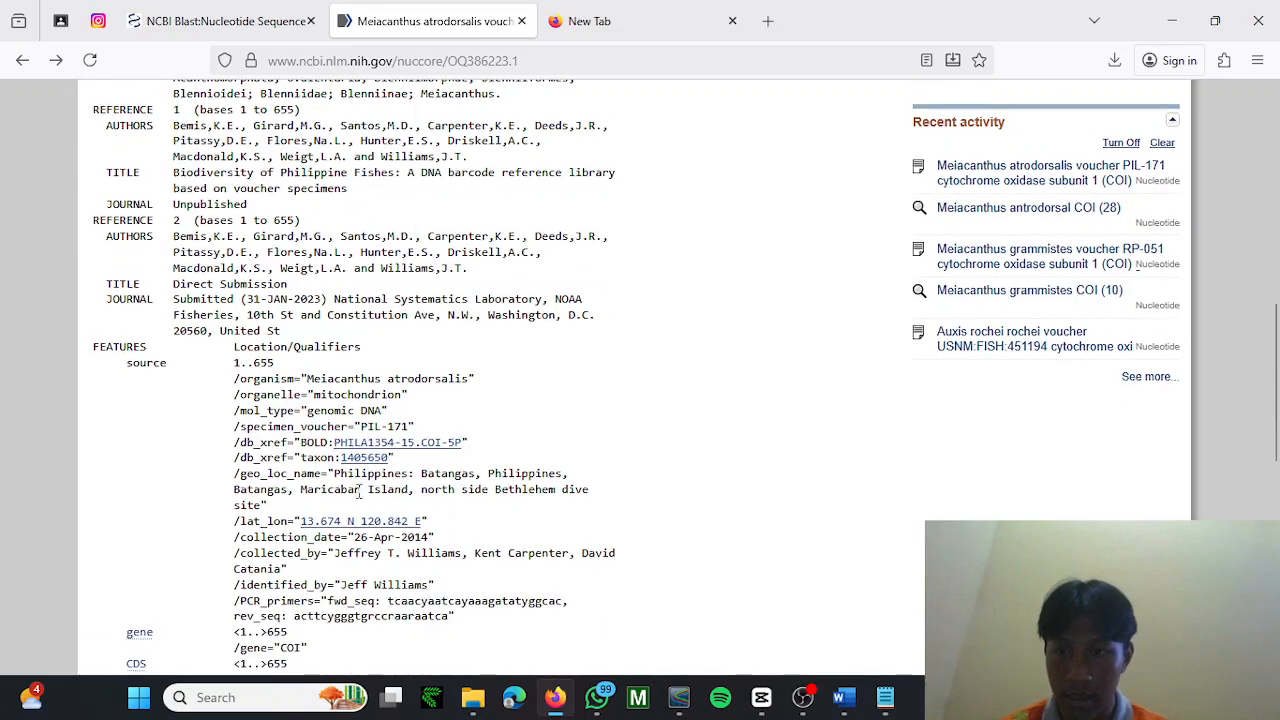
pyautogui.moveTo(336, 470); pyautogui.dragTo(410, 470)
pyautogui.hotkey('ctrl', 'c')
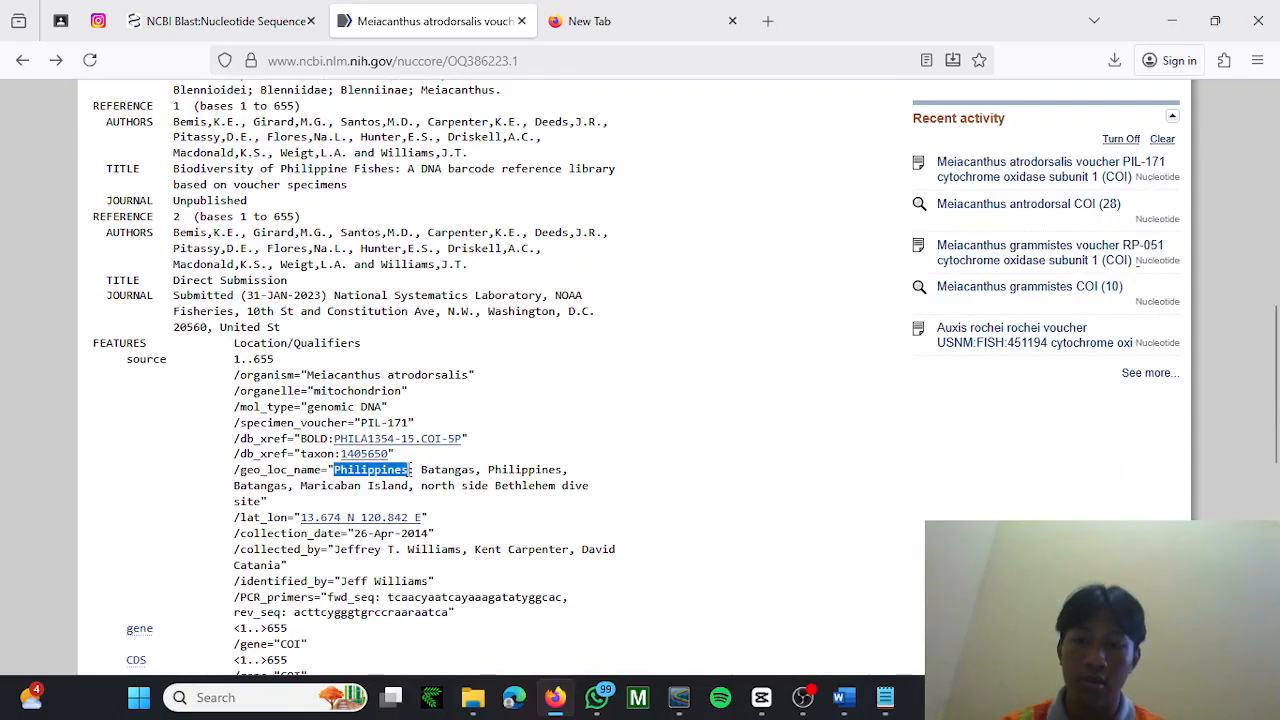
pyautogui.hotkey('alt', 'Tab')
pyautogui.hotkey('ctrl', 'v')
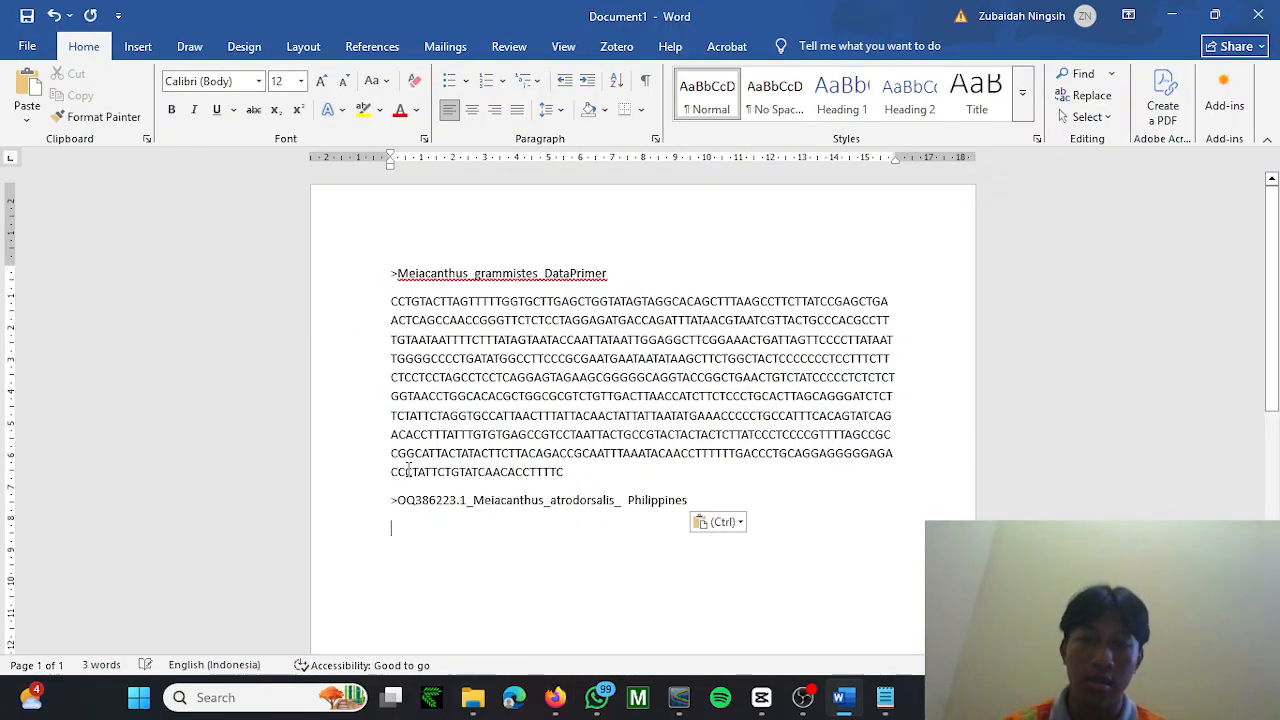
# Show the formatting marks and delete the extra spacing before Philippines so the header reads >OQ386223.1_Meiacanthus_atrodorsalis_Philippines.
pyautogui.click(628, 510)
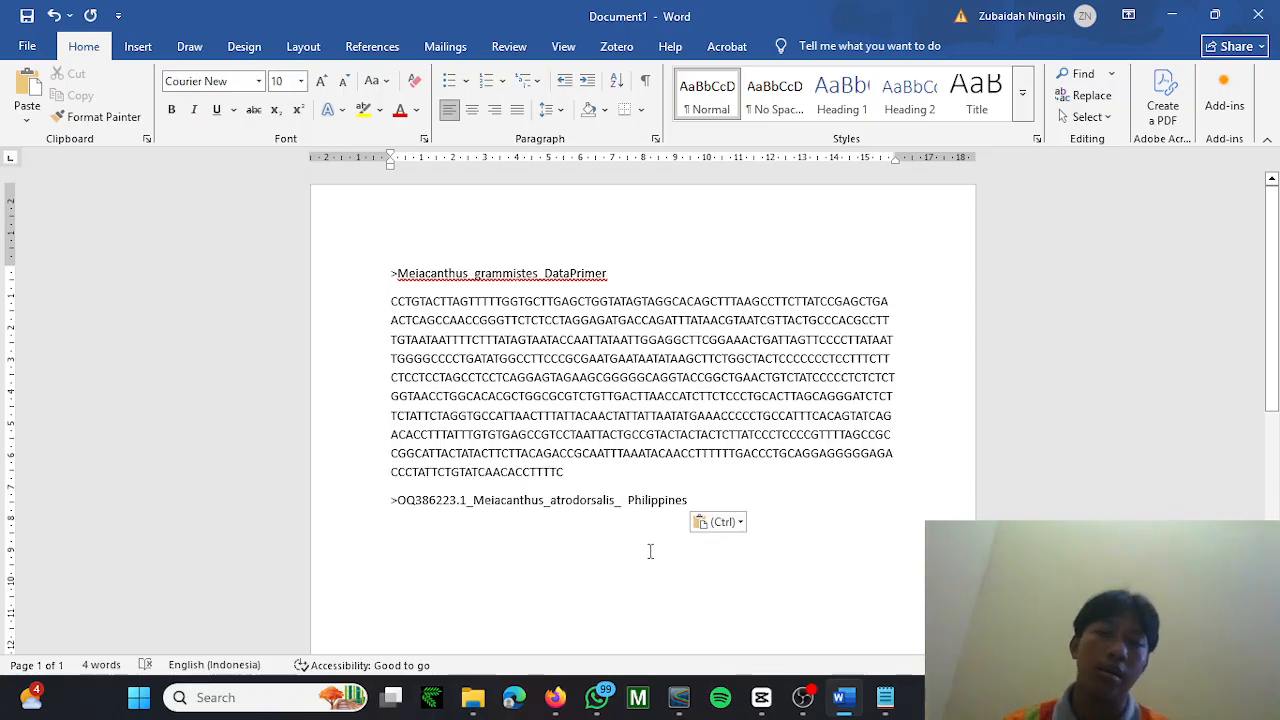
pyautogui.scroll(-1, 650, 551)
pyautogui.click(1080, 466)
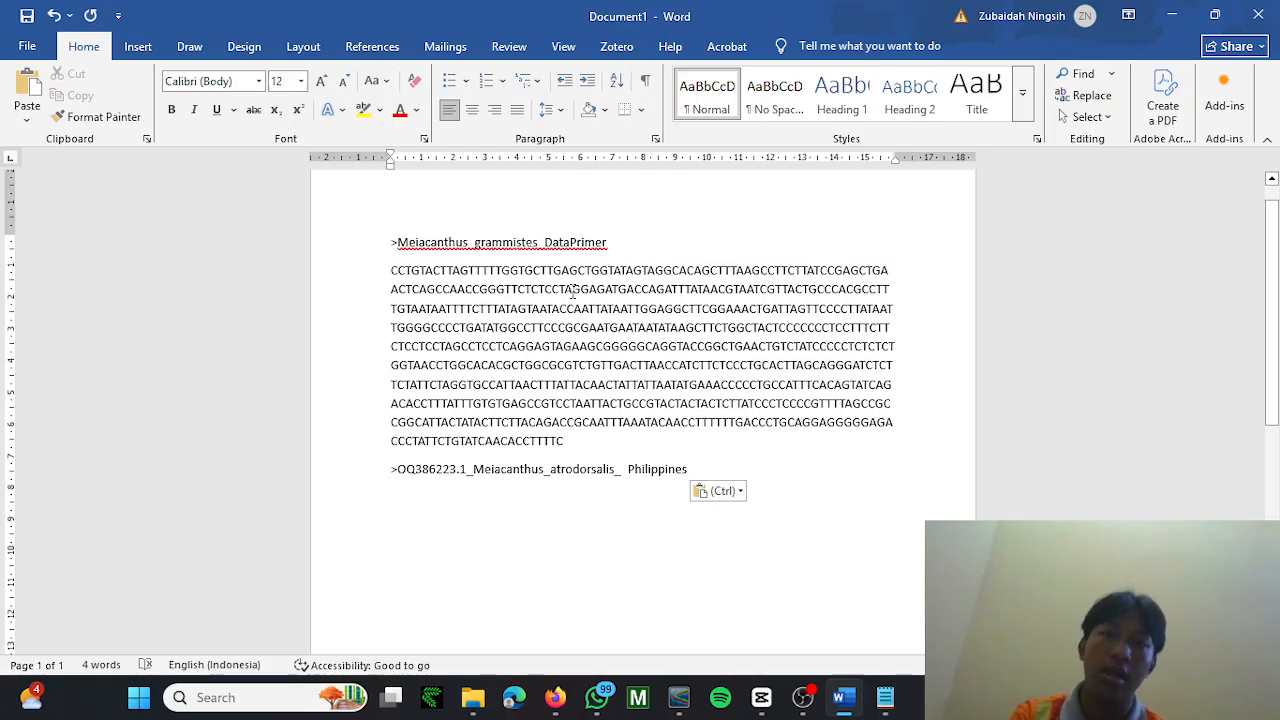
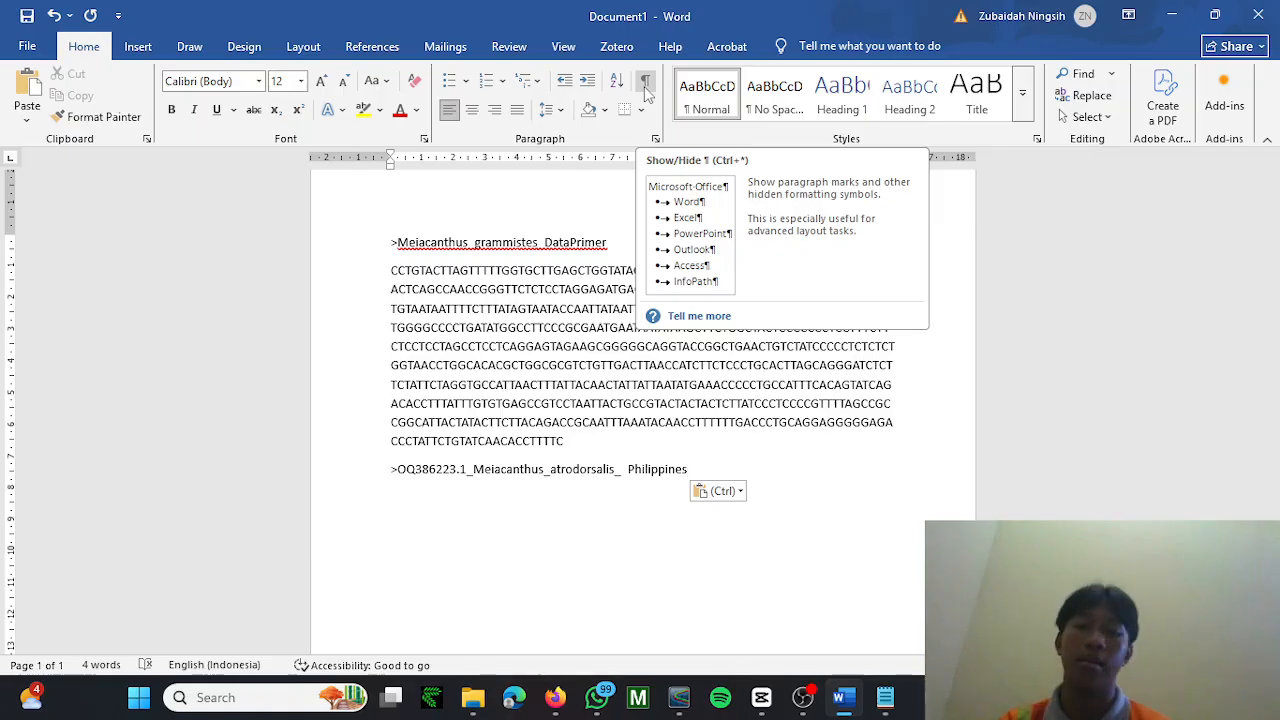
pyautogui.click(646, 88)
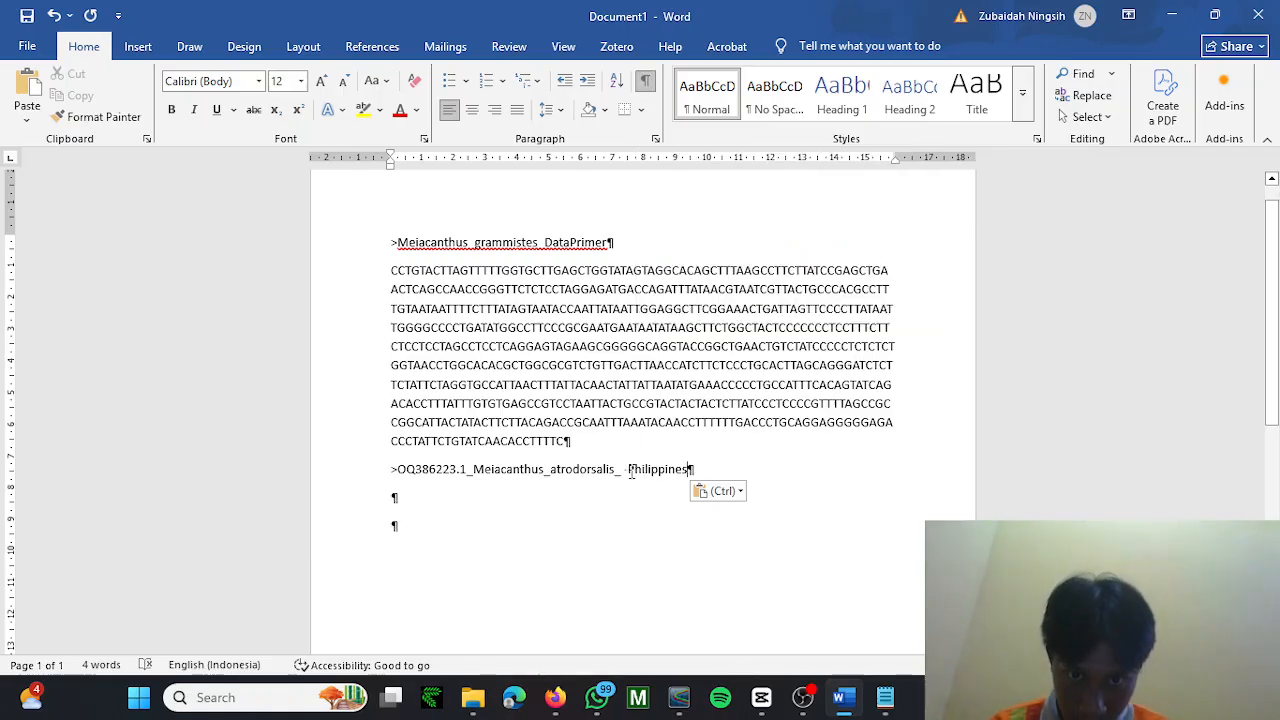
pyautogui.click(628, 469)
pyautogui.press('BackSpace')
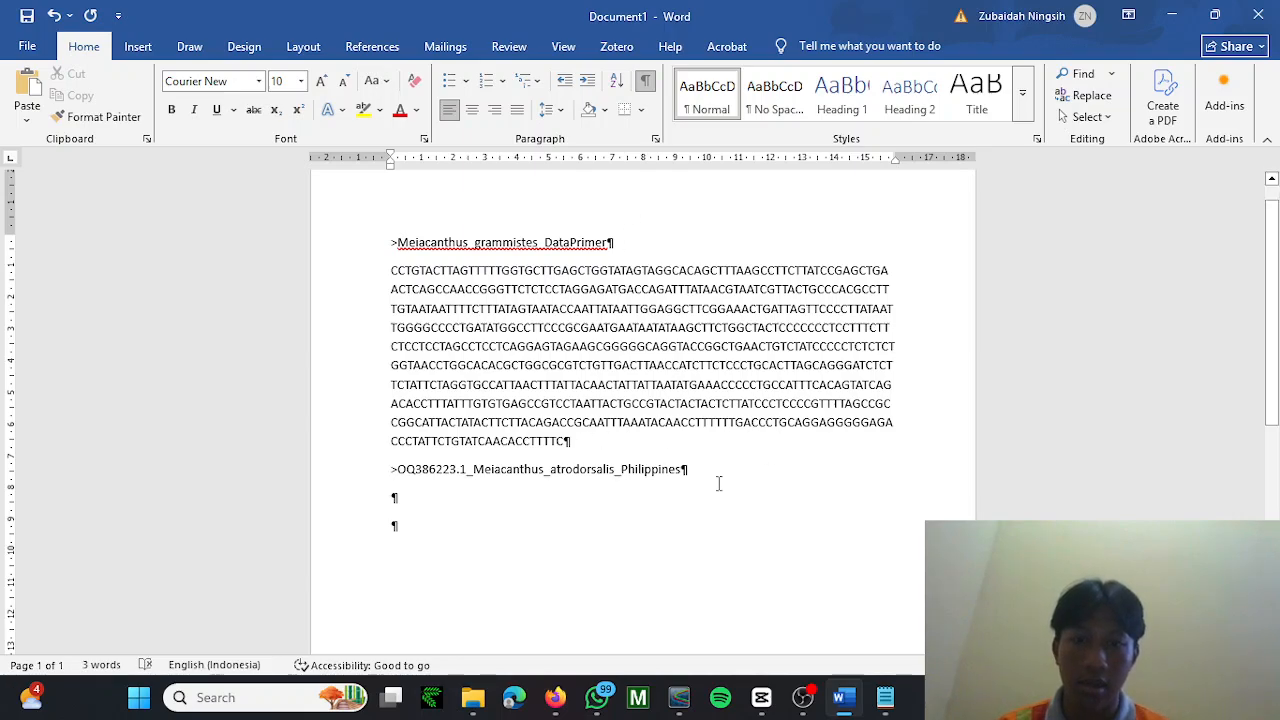
# Hide the paragraph marks in the document.
pyautogui.click(703, 461)
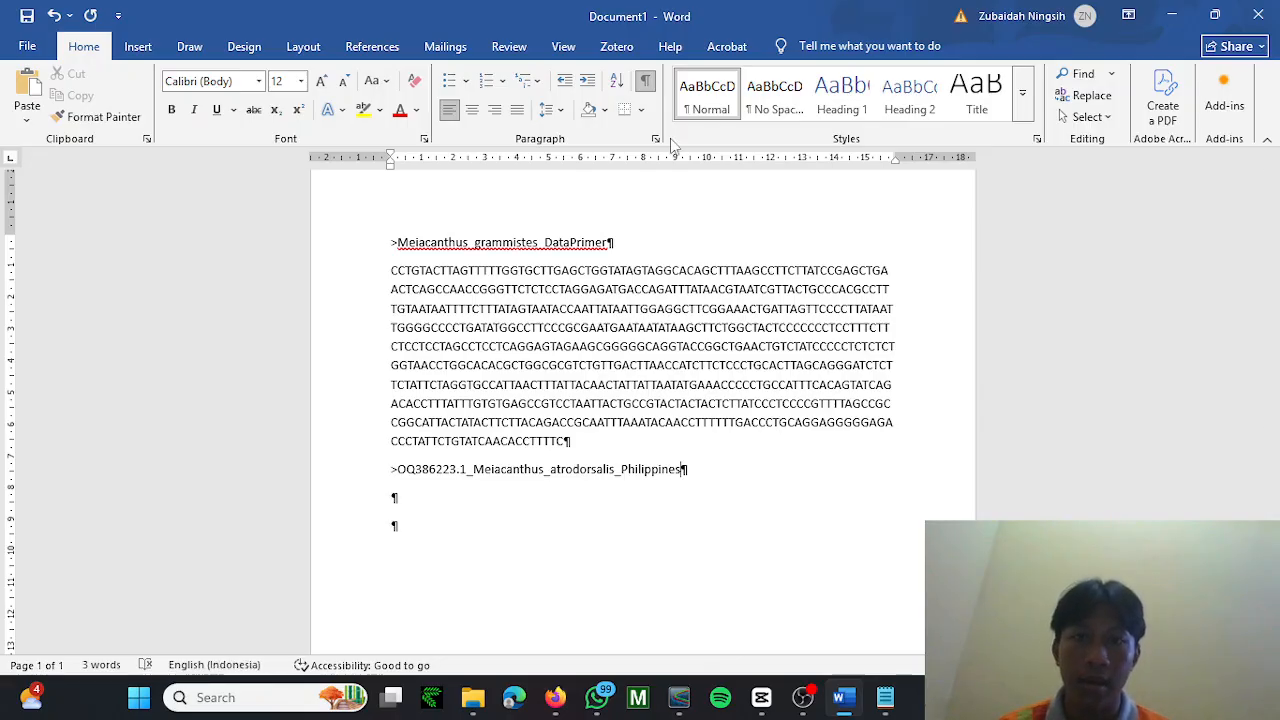
pyautogui.click(648, 85)
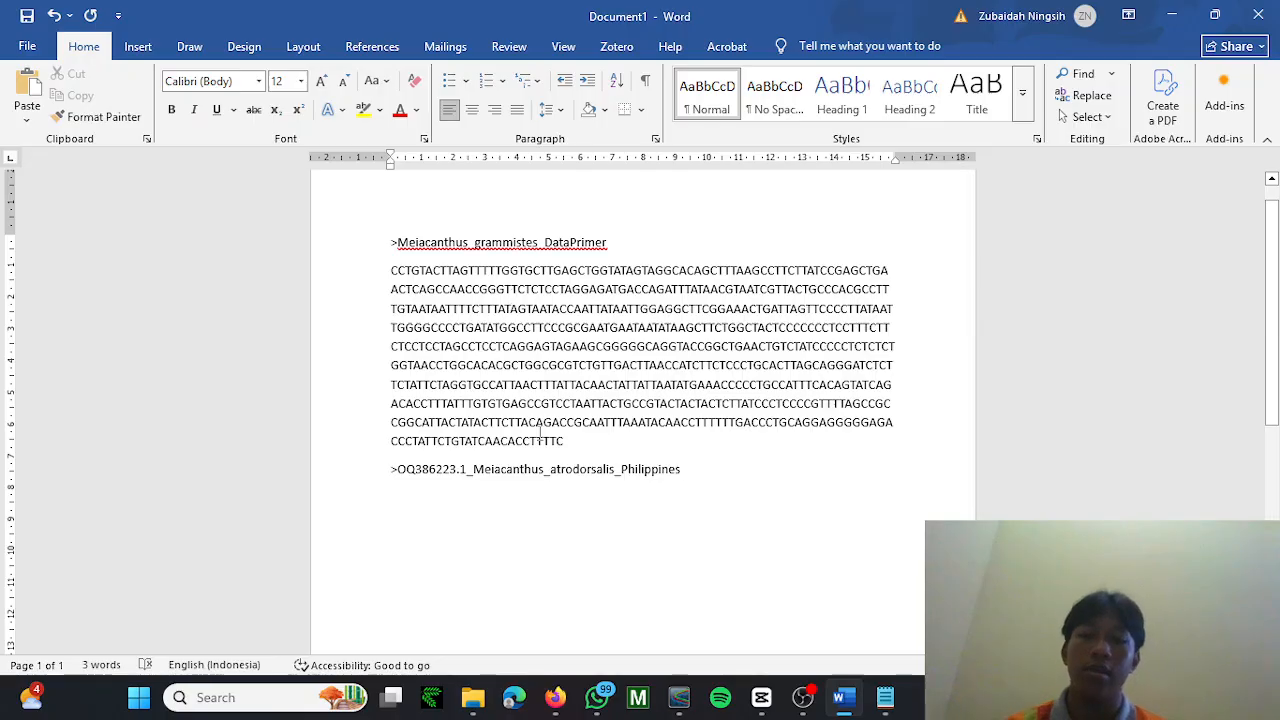
# Switch to Firefox, show the Meiacanthus atrodorsalis record OQ386223.1 in FASTA format and copy its full nucleotide sequence without the header.
pyautogui.hotkey('alt', 'Tab')
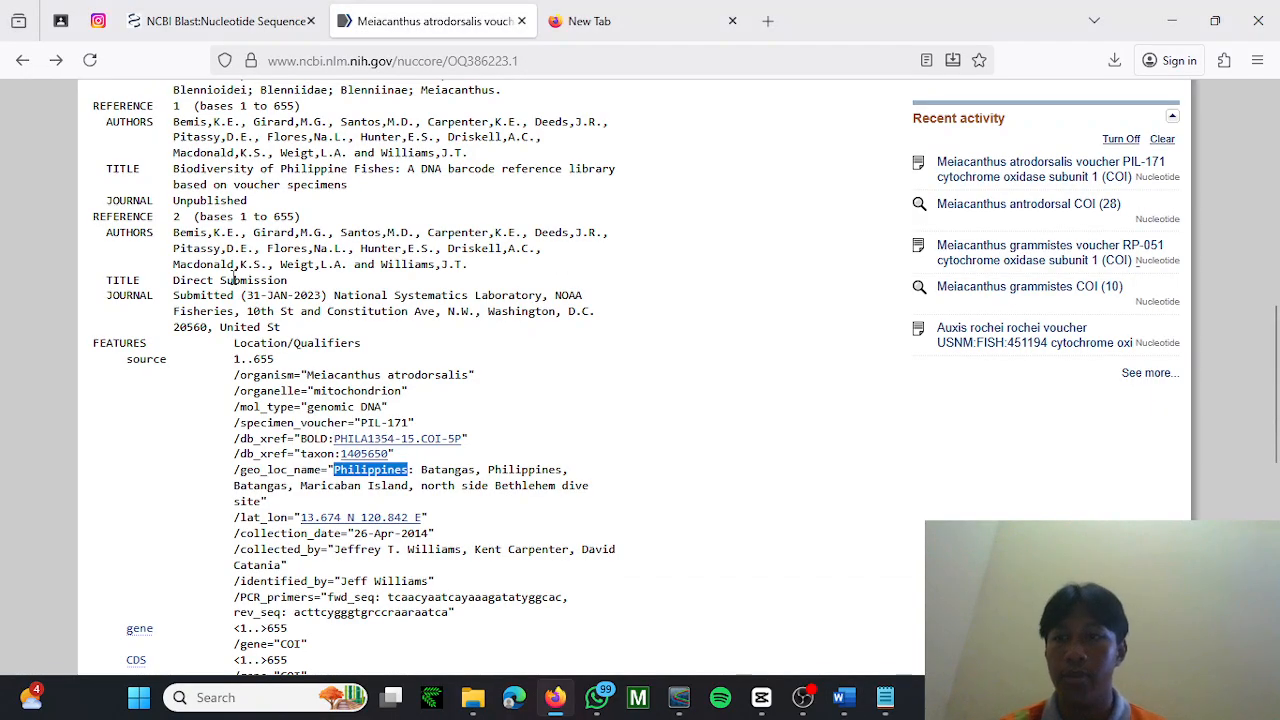
pyautogui.scroll(5, 110, 233)
pyautogui.click(102, 195)
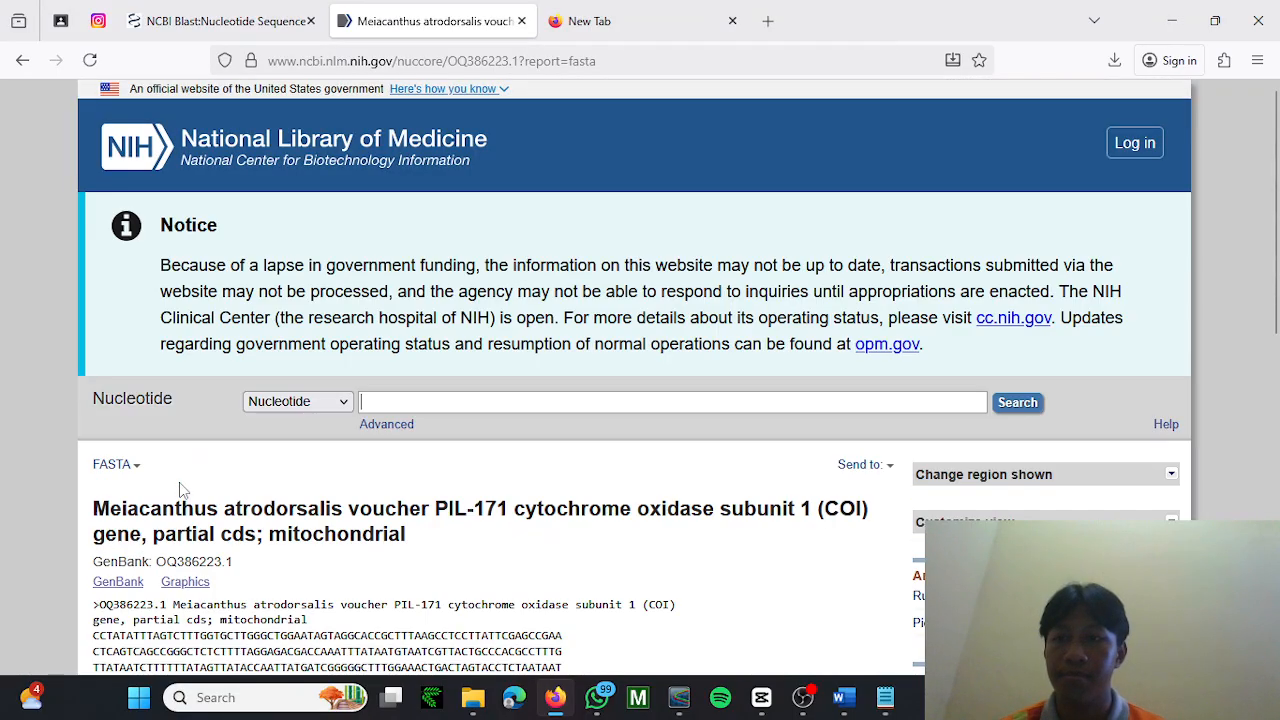
pyautogui.scroll(-2, 180, 487)
pyautogui.moveTo(94, 460); pyautogui.dragTo(296, 630)
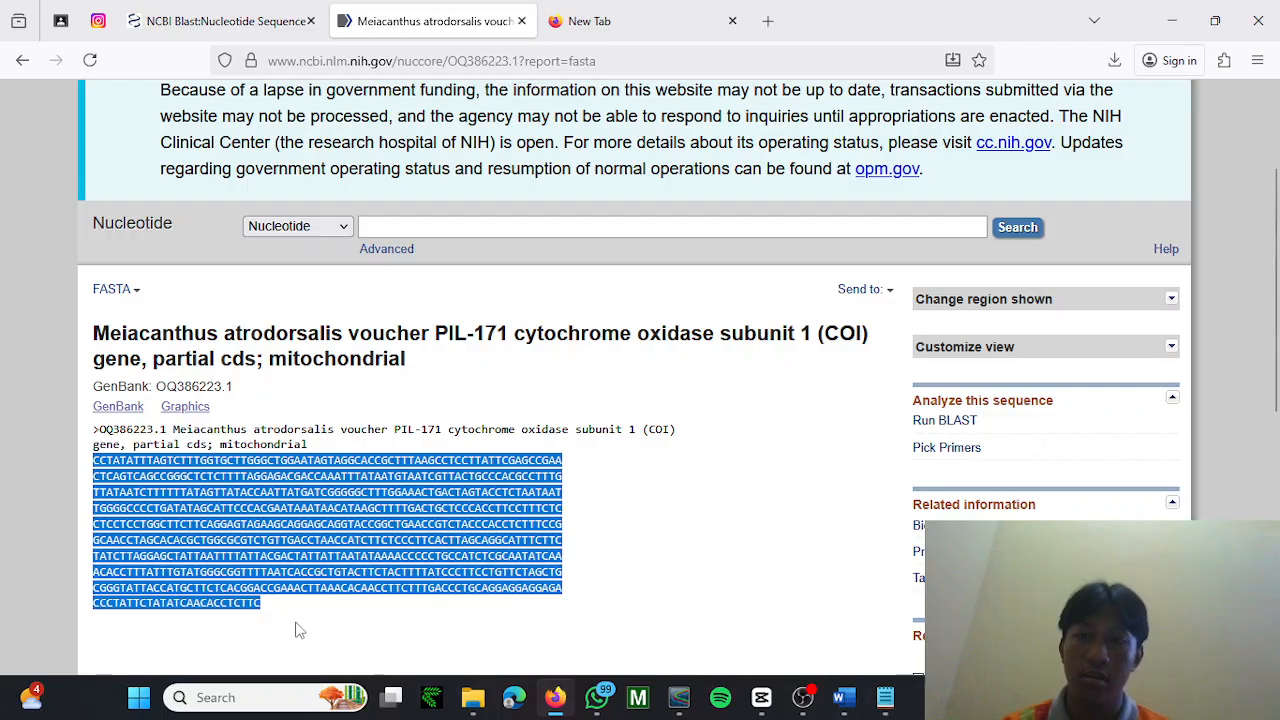
pyautogui.press('alt')
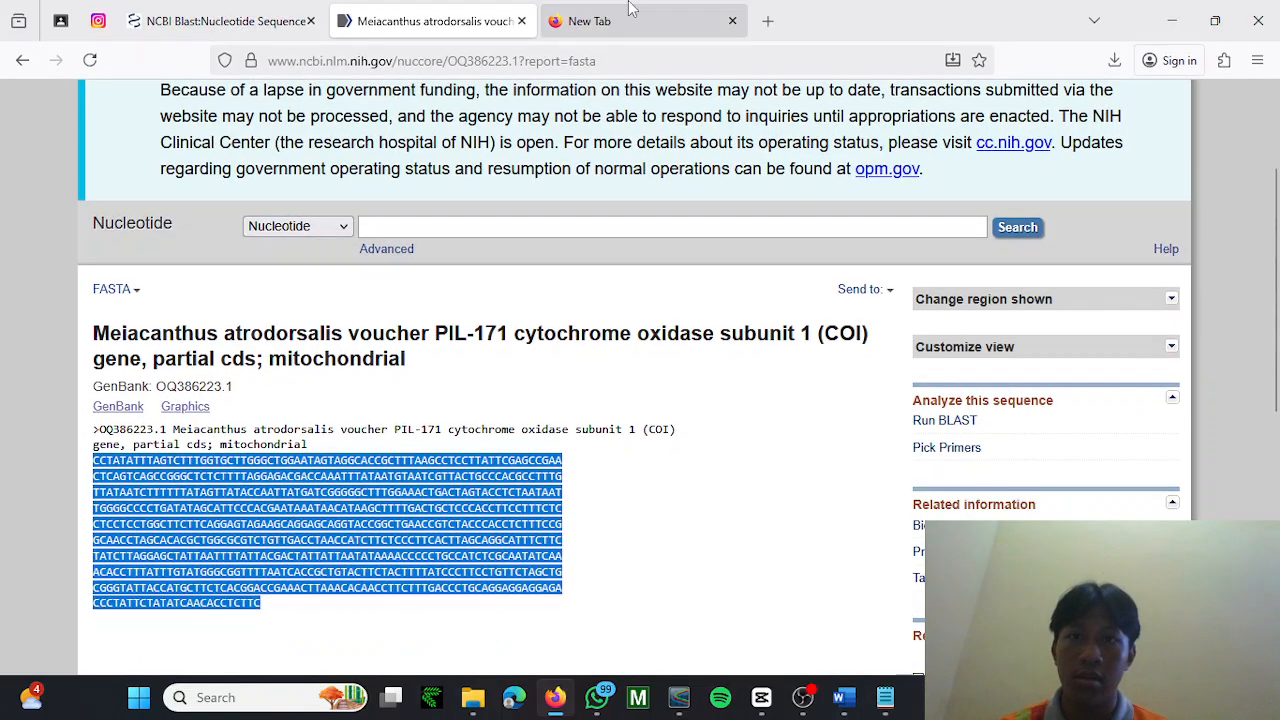
# Replace the address text of the blank browser tab with the copied atrodorsalis sequence and select it all as one unbroken line.
pyautogui.click(643, 10)
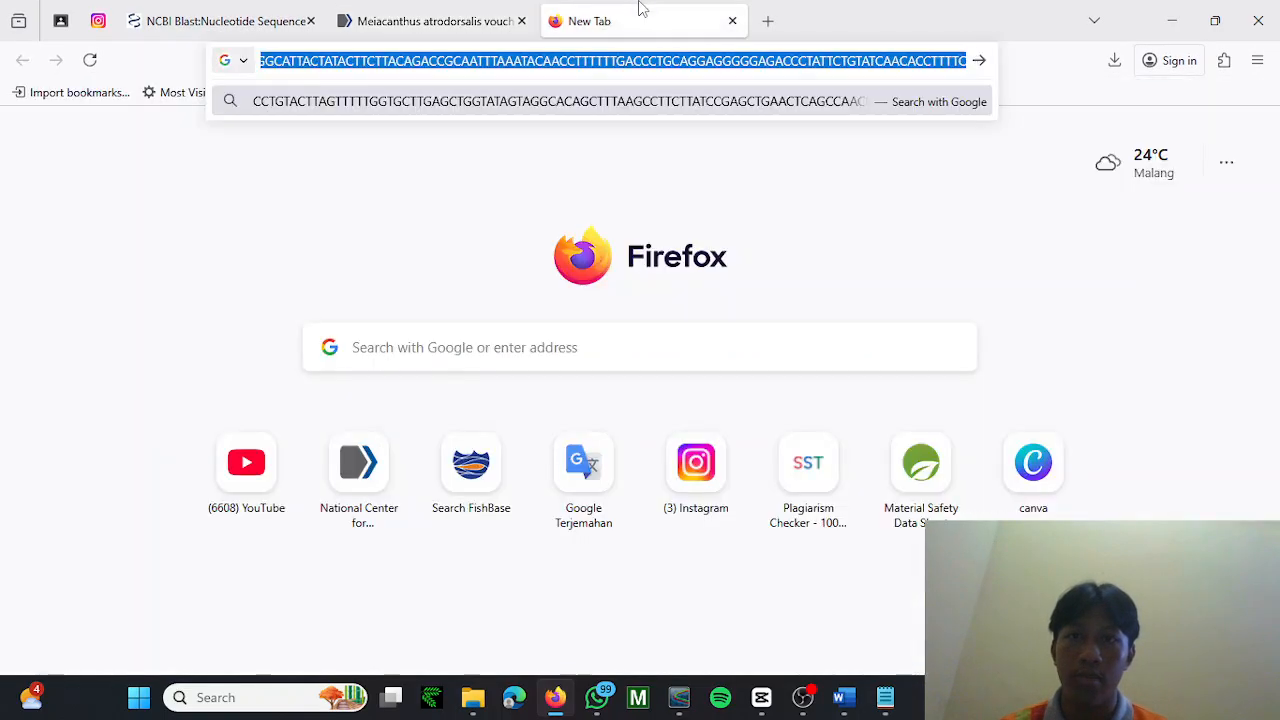
pyautogui.press('BackSpace')
pyautogui.hotkey('ctrl', 'v')
pyautogui.hotkey('ctrl', 'a')
# Switch to Word, paste the unbroken sequence beneath the >OQ386223.1_Meiacanthus_atrodorsalis_Philippines header and add a new line after it.
pyautogui.hotkey('alt', 'Tab')
pyautogui.press('Return')
pyautogui.write('CCTATATTTAGTCTTTGGTGCTTGGGCTGGAATAGTAGGCACCGCTTTAAGCCTCCTTATTCGAGCCGAACTCAGTCAGCCGGGCTCTCTTTTAGGAGACGACCAAATTTATAATGTAATCGTTACTGCCCACGCCTTTGTTATAATCTTTTTTATAGTTATACCAATTATGATCGGGGGCTTTGGAAACTGACTAGTACCTCTAATAATTGGGGCCCCTGATATAGCATTCCCACGAATAAATAACATAAGCTTTTGACTGCTCCCACCTTCCTTTCTCCTCCTCCTGGCTTCTTCAGGAGTAGAAGCAGGAGCAGGTACCGGCTGAACCGTCTACCCACCTCTTTCCGGCAACCTAGCACACGCTGGCGCGTCTGTTGACCTAACCATCTTCTCCCTTCACTTAGCAGGCATTTCTTCTATCTTAGGAGCTATTAATTTTATTACGACTATTATTAATATAAAACCCCCTGCCATCTCGCAATATCAAACACCTTTATTTGTATGGGCGGTTTTAATCACCGCTGTACTTCTACTTTTATCCCTTCCTGTTCTAGCTGCGGGTATTACCATGCTTCTCACGGACCGAAACTTAAACACAACCTTCTTTGACCCTGCAGGAGGAGGAGACCCTATTCTATATCAACACCTCTTC')
pyautogui.scroll(-2, 532, 468)
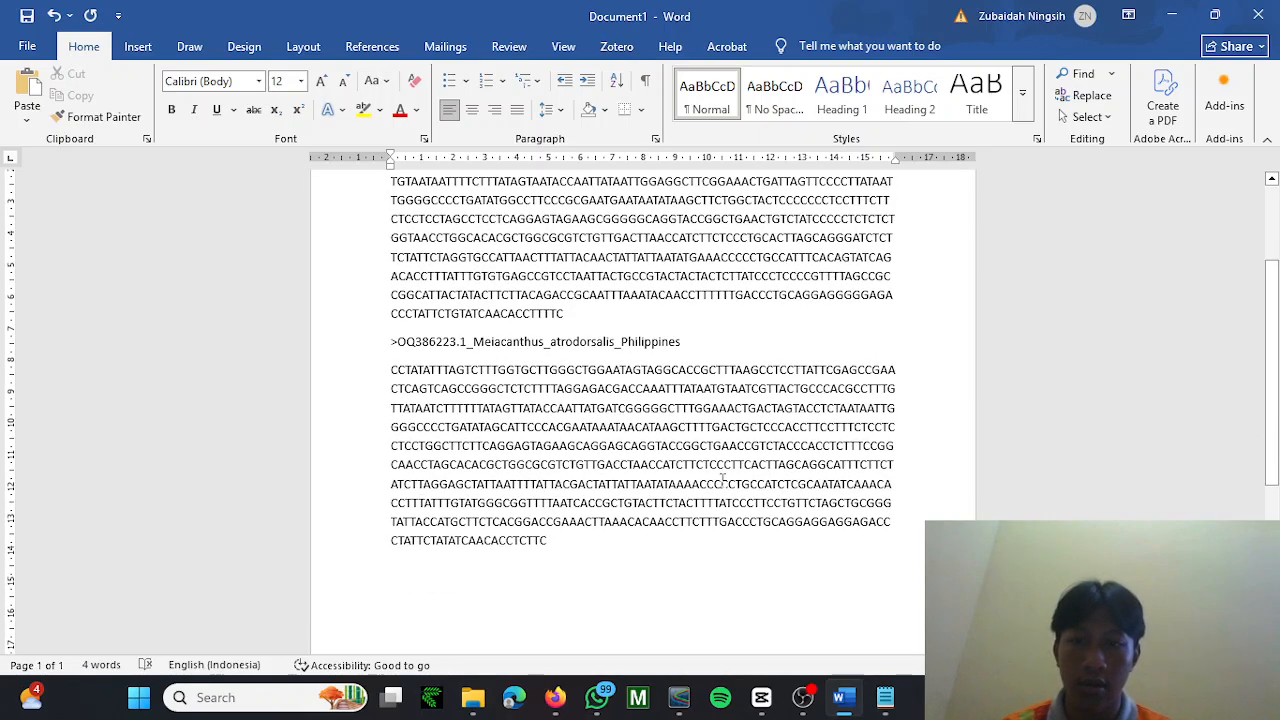
pyautogui.press('Return')
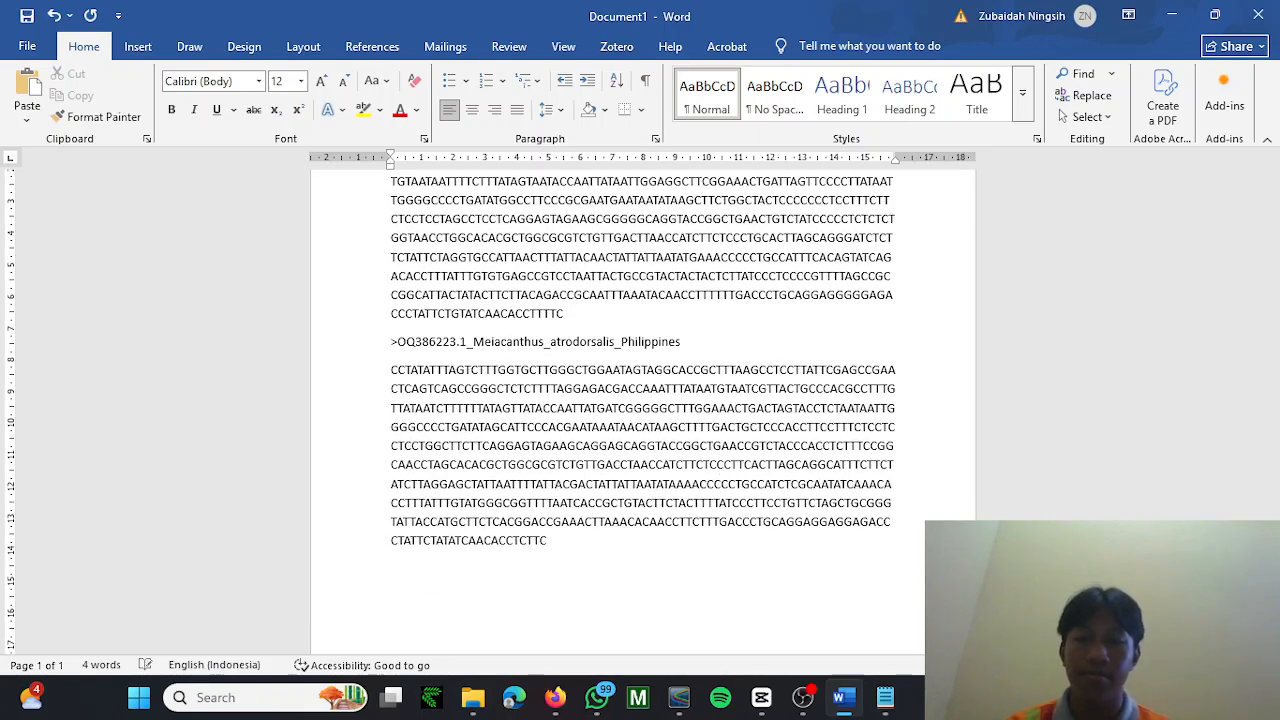
pyautogui.scroll(-5, 640, 410)
pyautogui.scroll(8, 640, 410)
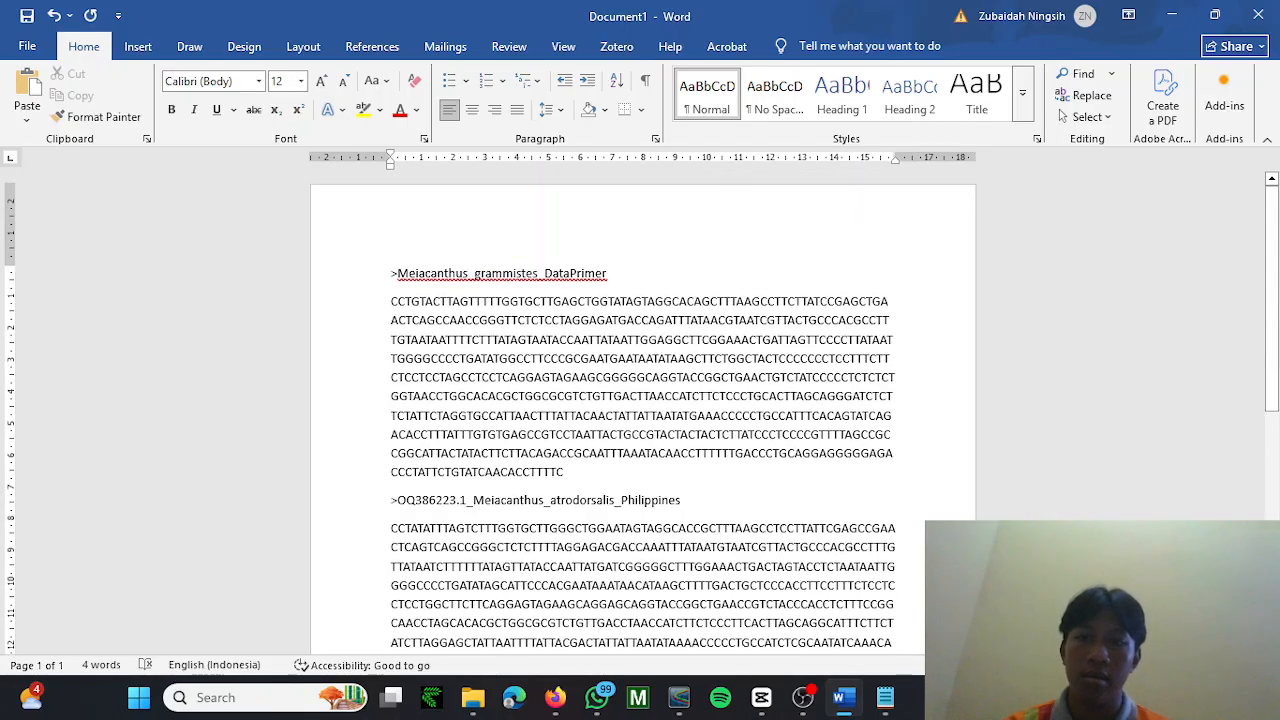
pyautogui.scroll(-3, 640, 410)
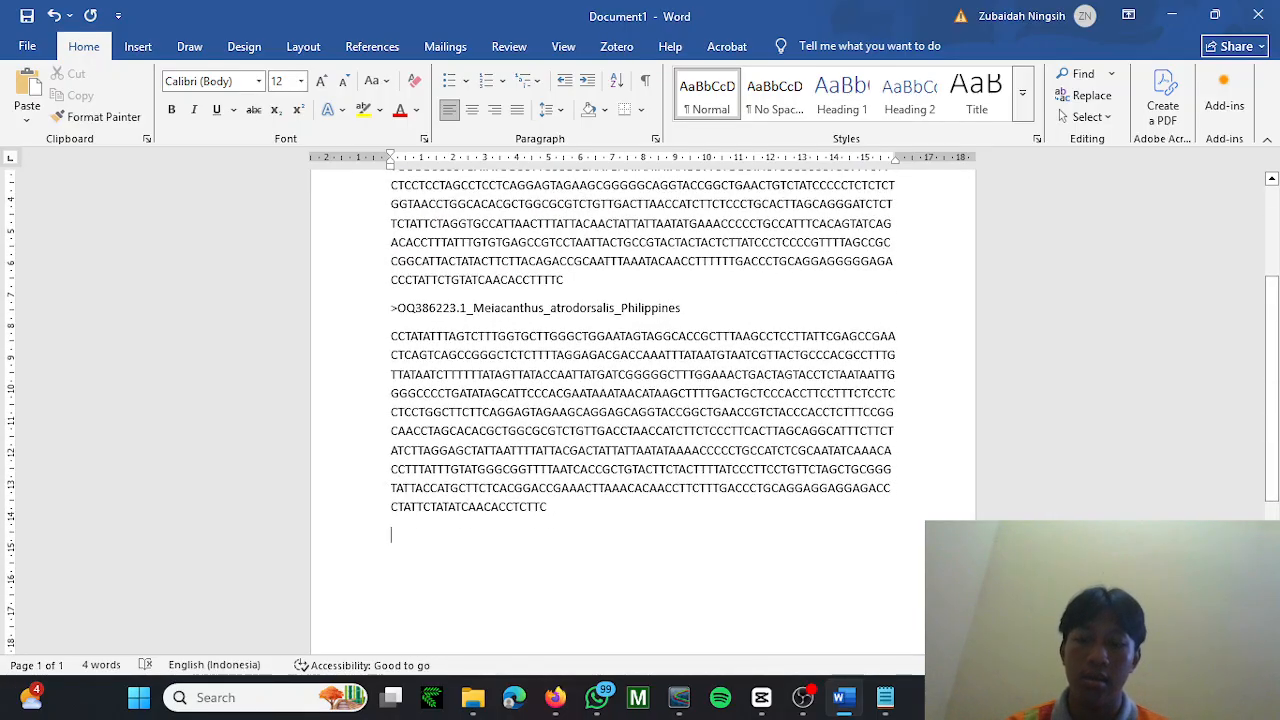
# Switch to Firefox and go back from the atrodorsalis record to the Meiacanthus COI nucleotide search results.
pyautogui.hotkey('alt', 'Tab')
pyautogui.hotkey('alt', 'Tab')
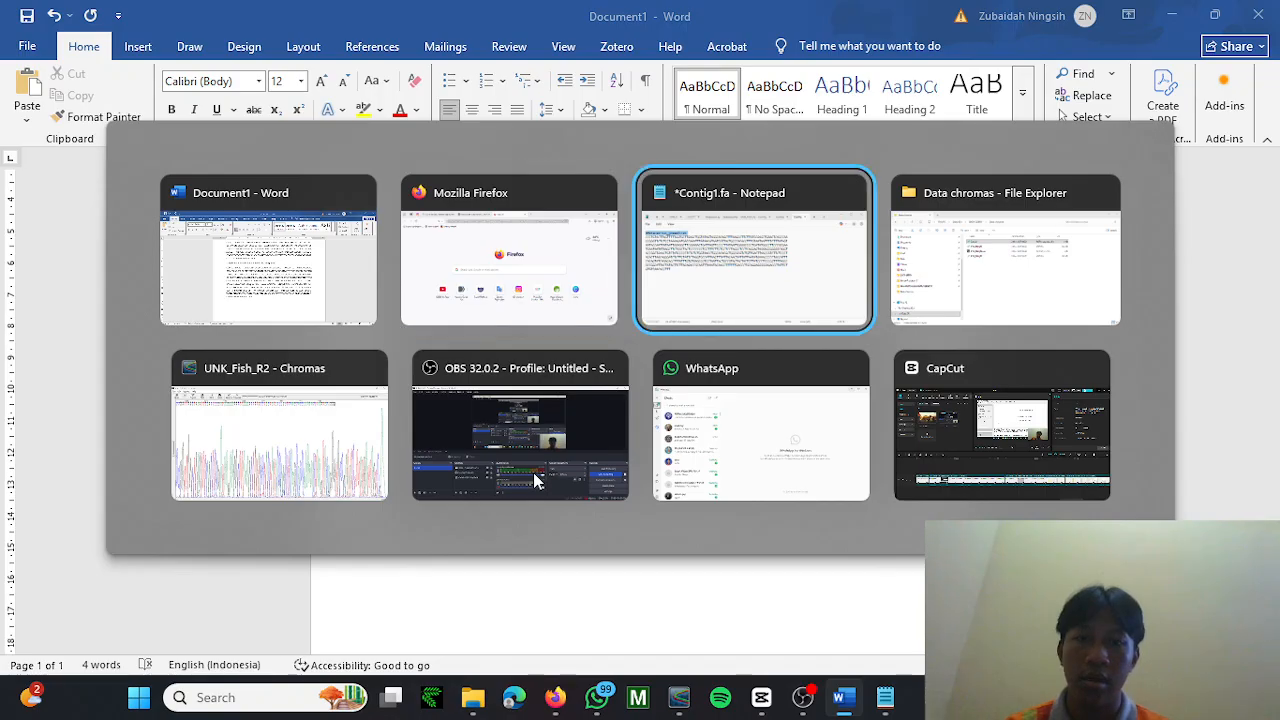
pyautogui.hotkey('alt', 'Tab')
pyautogui.hotkey('alt', 'Tab')
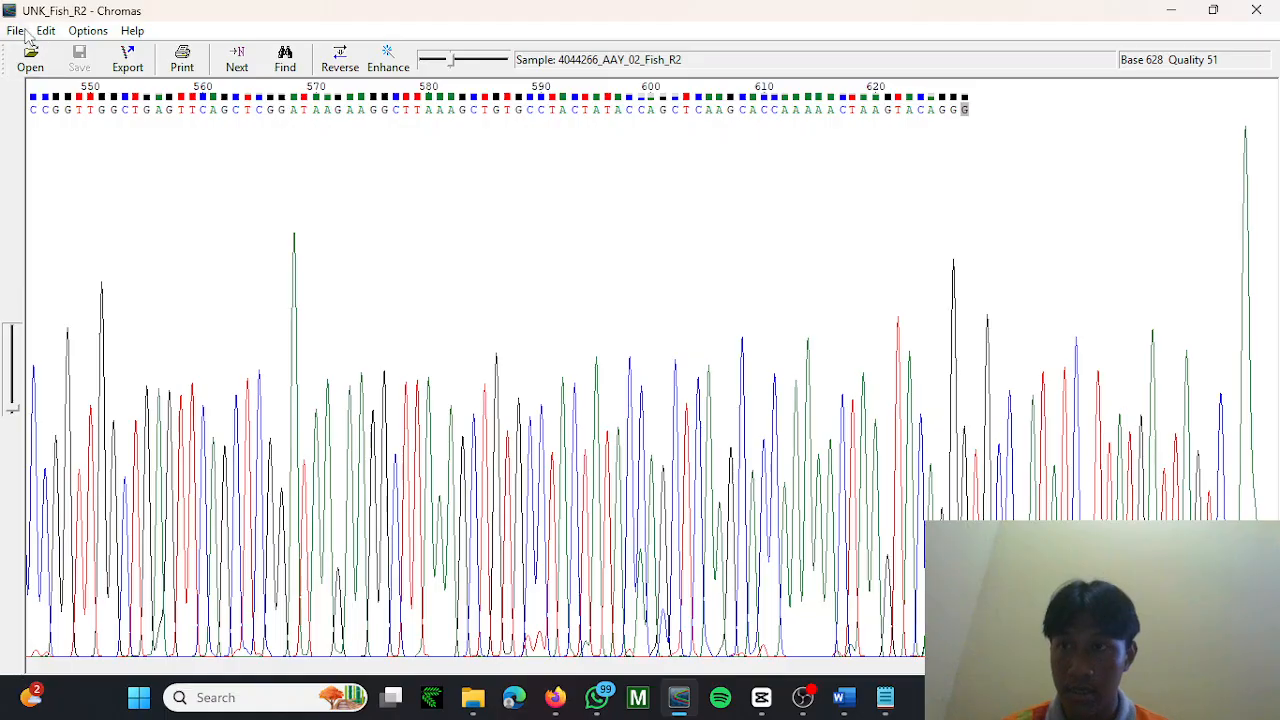
pyautogui.hotkey('alt', 'Tab')
pyautogui.hotkey('alt', 'Tab')
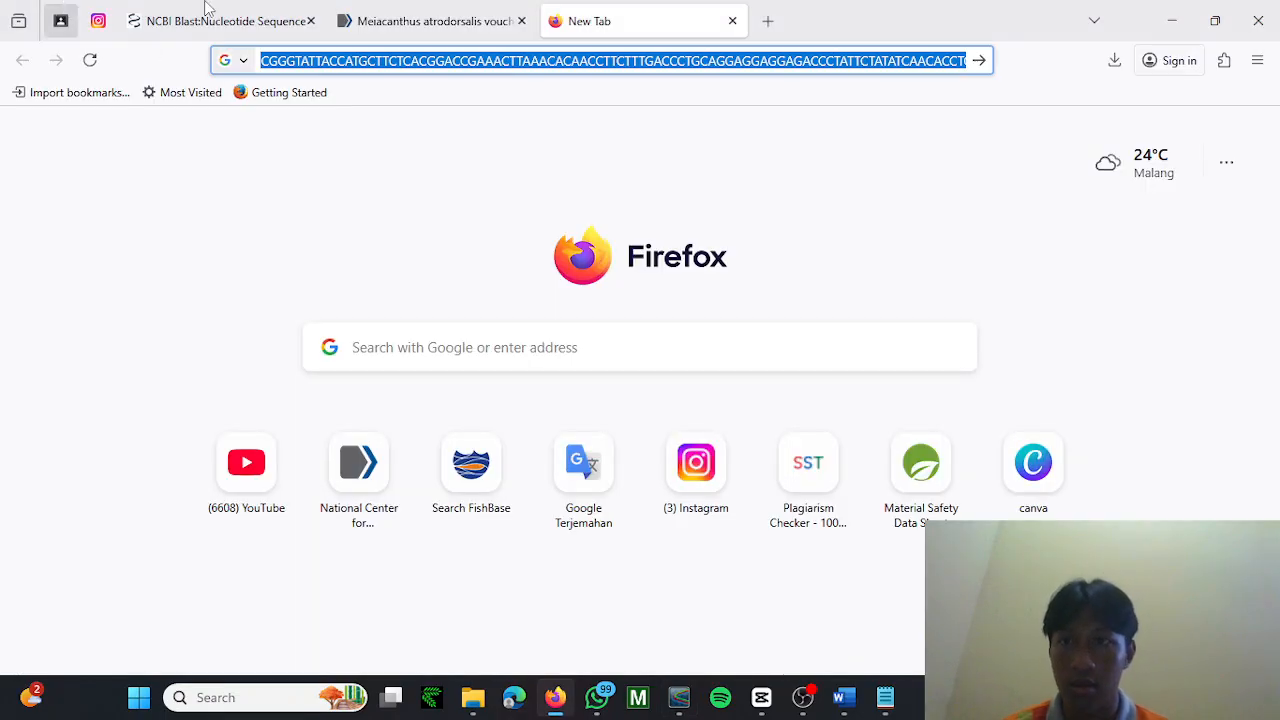
pyautogui.click(420, 21)
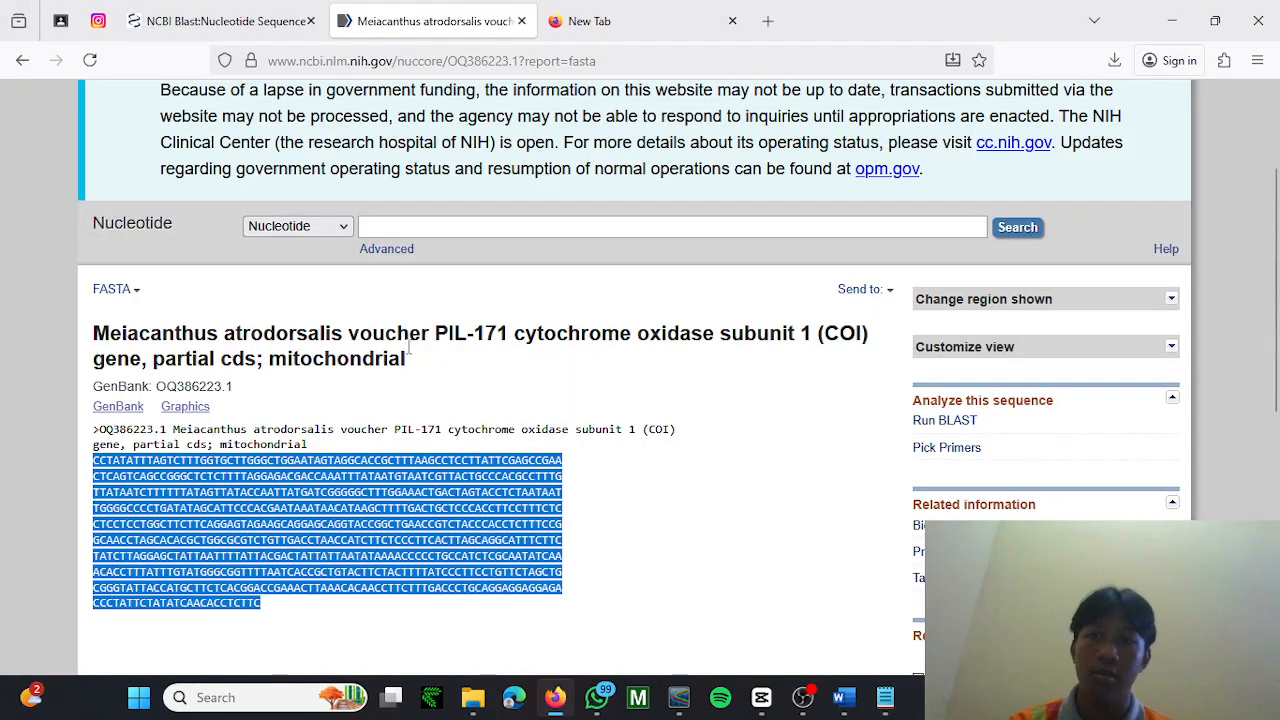
pyautogui.click(452, 370)
pyautogui.hscroll(-5, 452, 370)
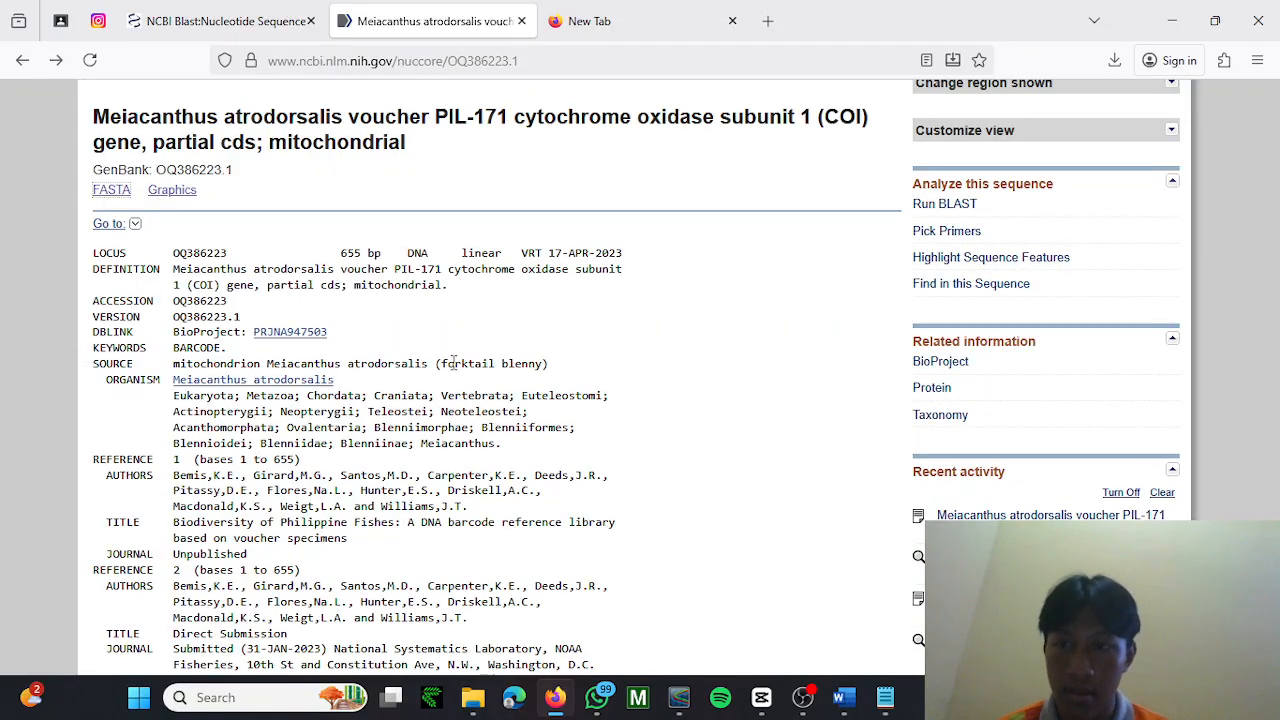
pyautogui.hscroll(-5, 452, 370)
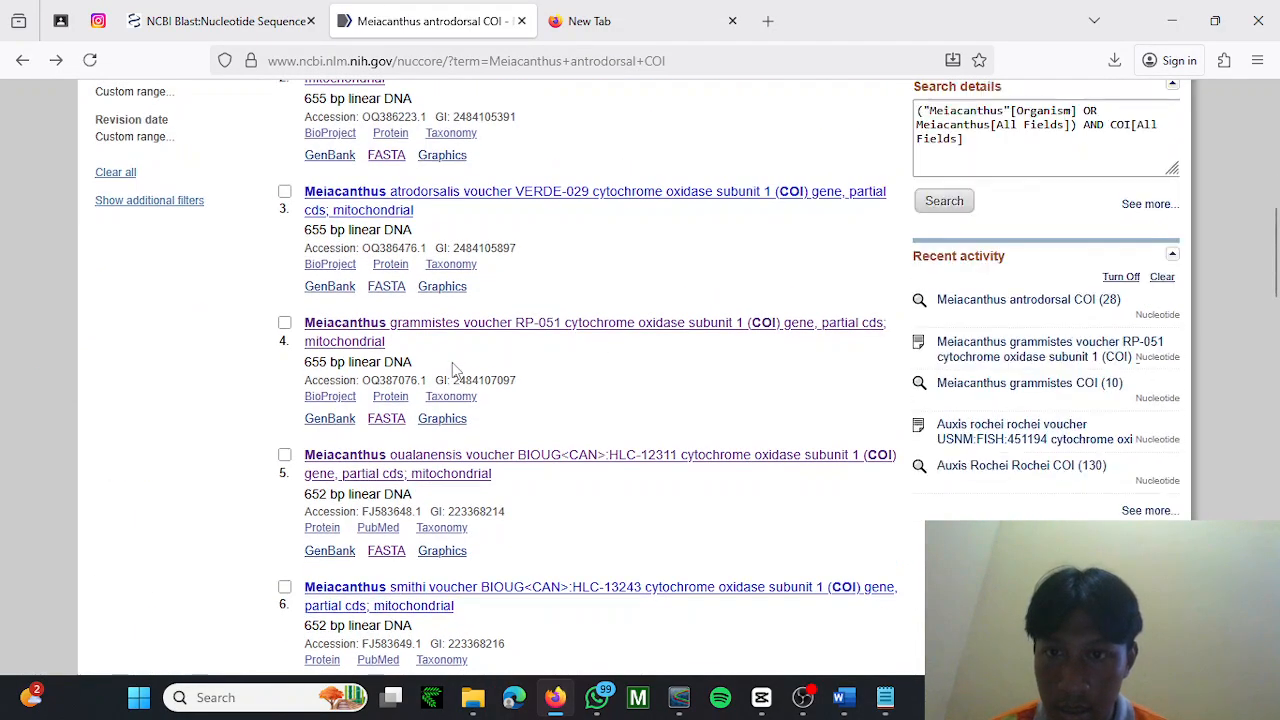
# Open the Meiacanthus nigrolineatus voucher SMNHTAU P.15307 COI record and display it in FASTA format.
pyautogui.scroll(1, 455, 370)
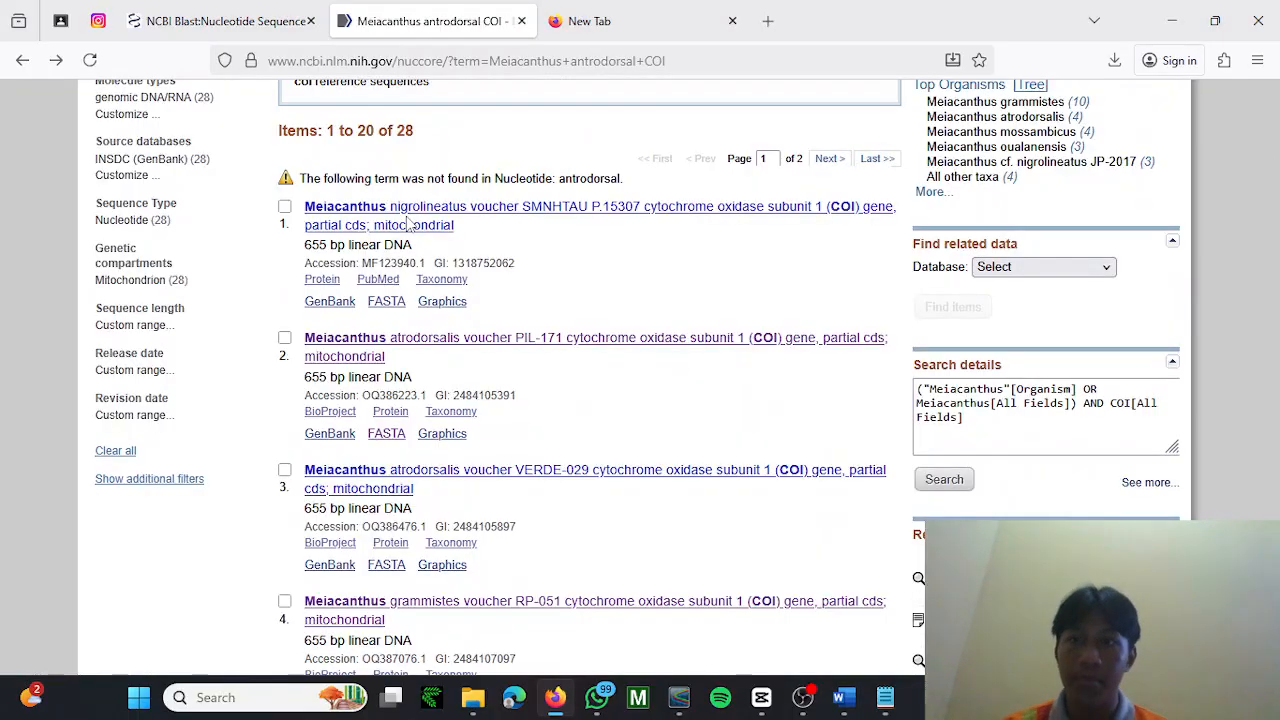
pyautogui.click(328, 215)
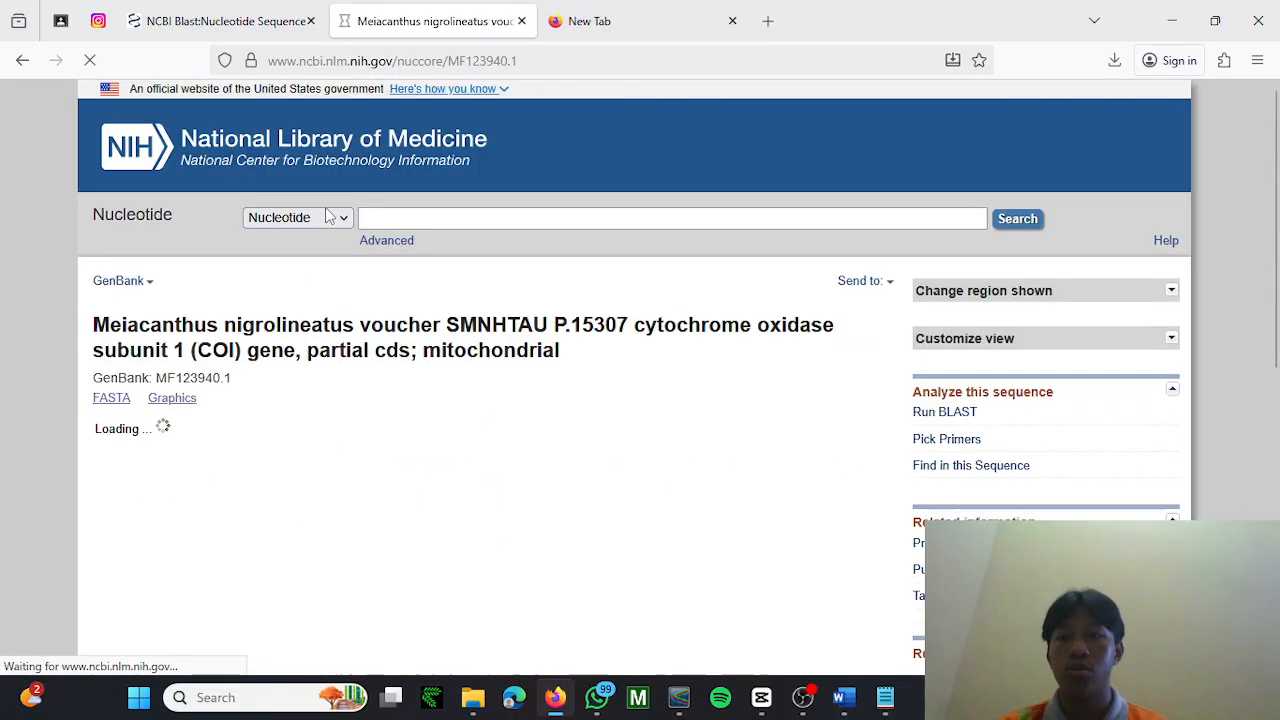
pyautogui.scroll(-3, 246, 412)
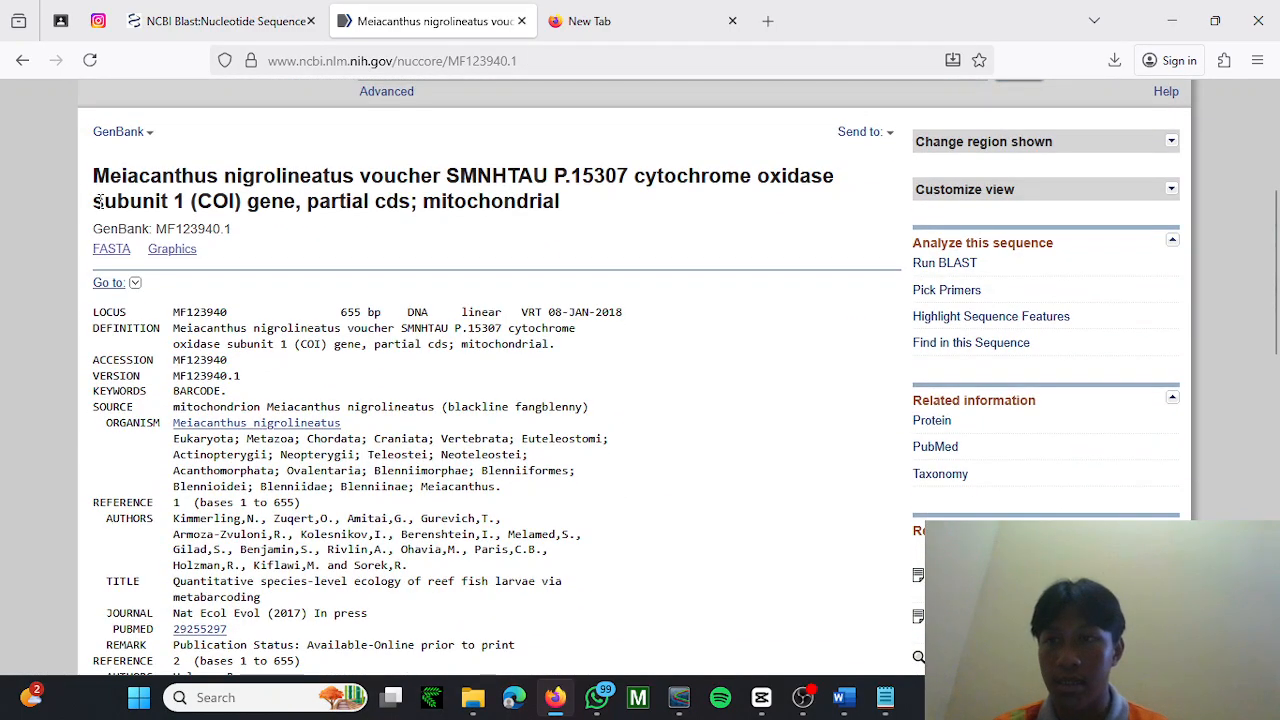
pyautogui.click(116, 251)
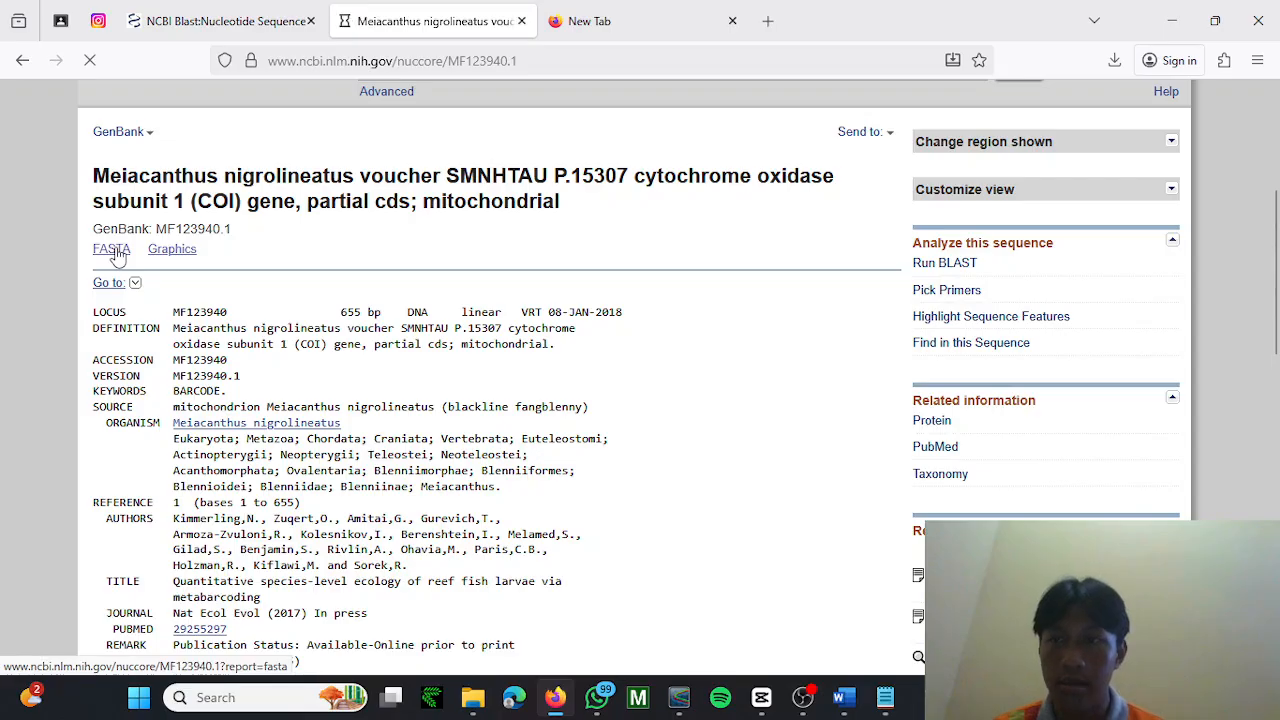
pyautogui.scroll(-3, 108, 345)
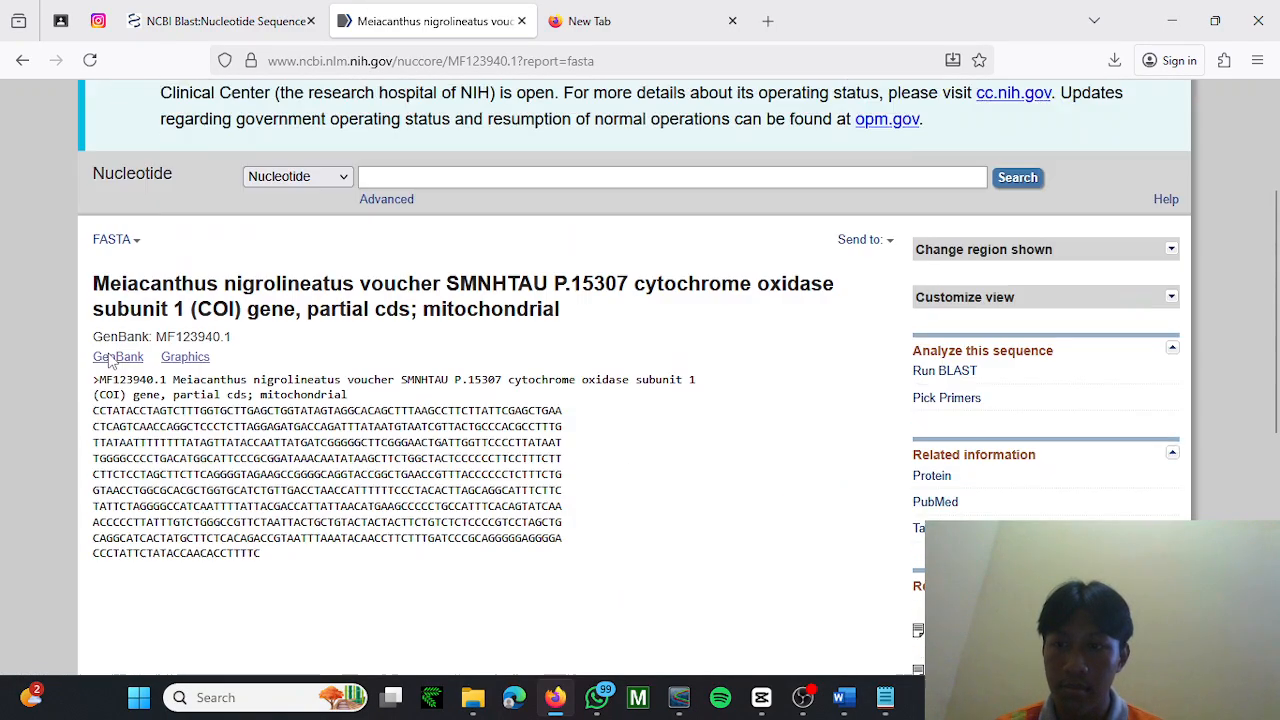
# Copy ">MF123940.1 Meiacanthus nigrolineatus" from the FASTA header and paste it below the last sequence in the Word document.
pyautogui.moveTo(93, 322); pyautogui.dragTo(343, 316)
pyautogui.hotkey('ctrl', 'c')
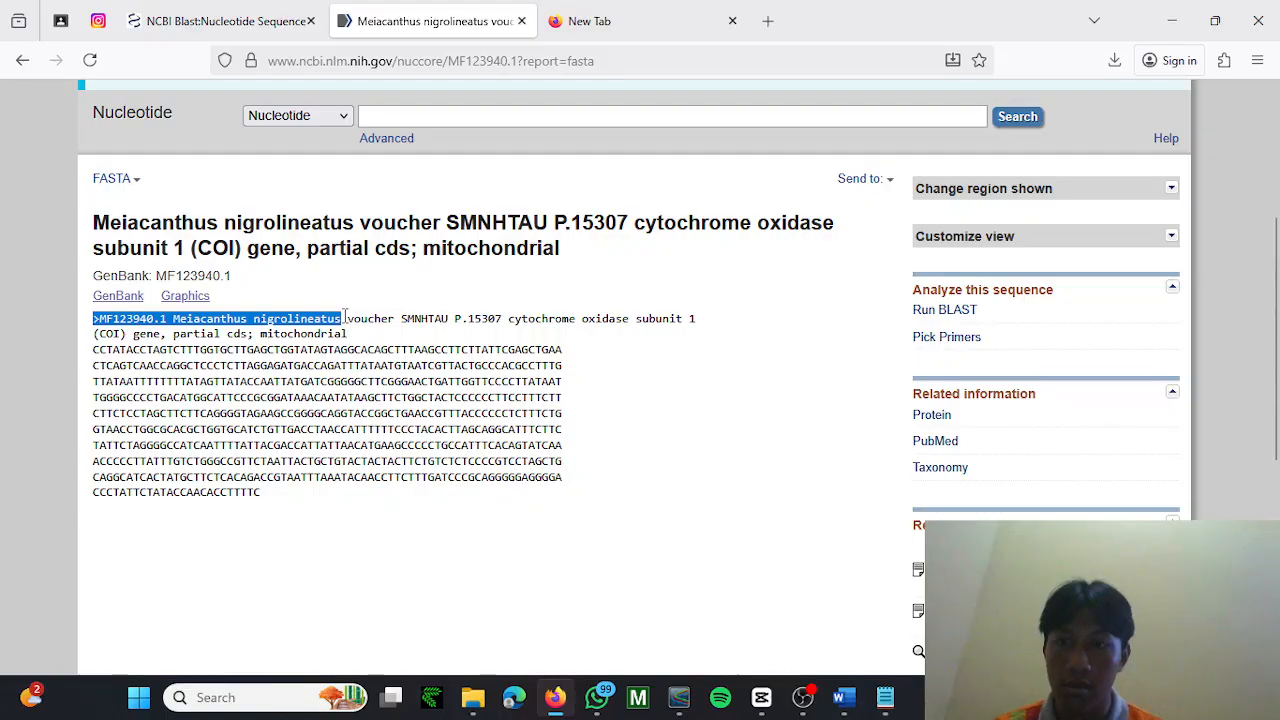
pyautogui.hotkey('alt', 'Tab')
pyautogui.hotkey('alt', 'Tab')
pyautogui.hotkey('alt', 'Tab')
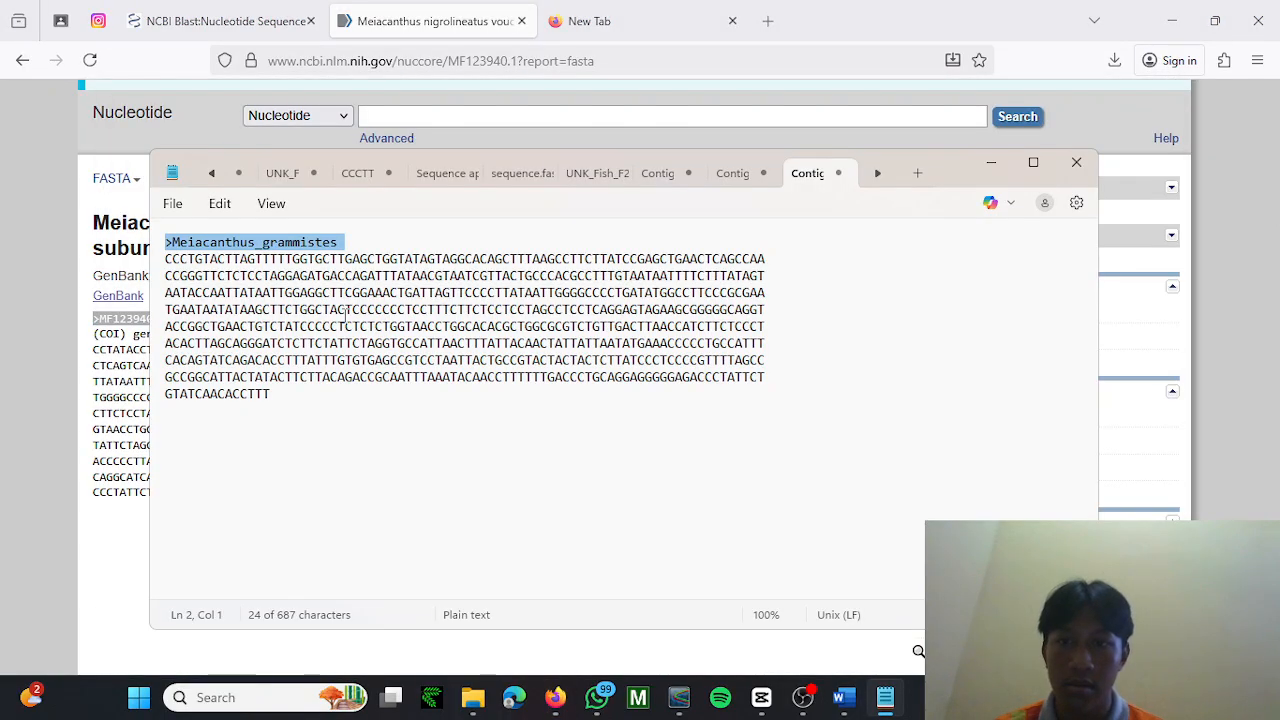
pyautogui.hotkey('alt', 'Tab')
pyautogui.hotkey('alt', 'Tab')
pyautogui.hotkey('alt', 'Tab')
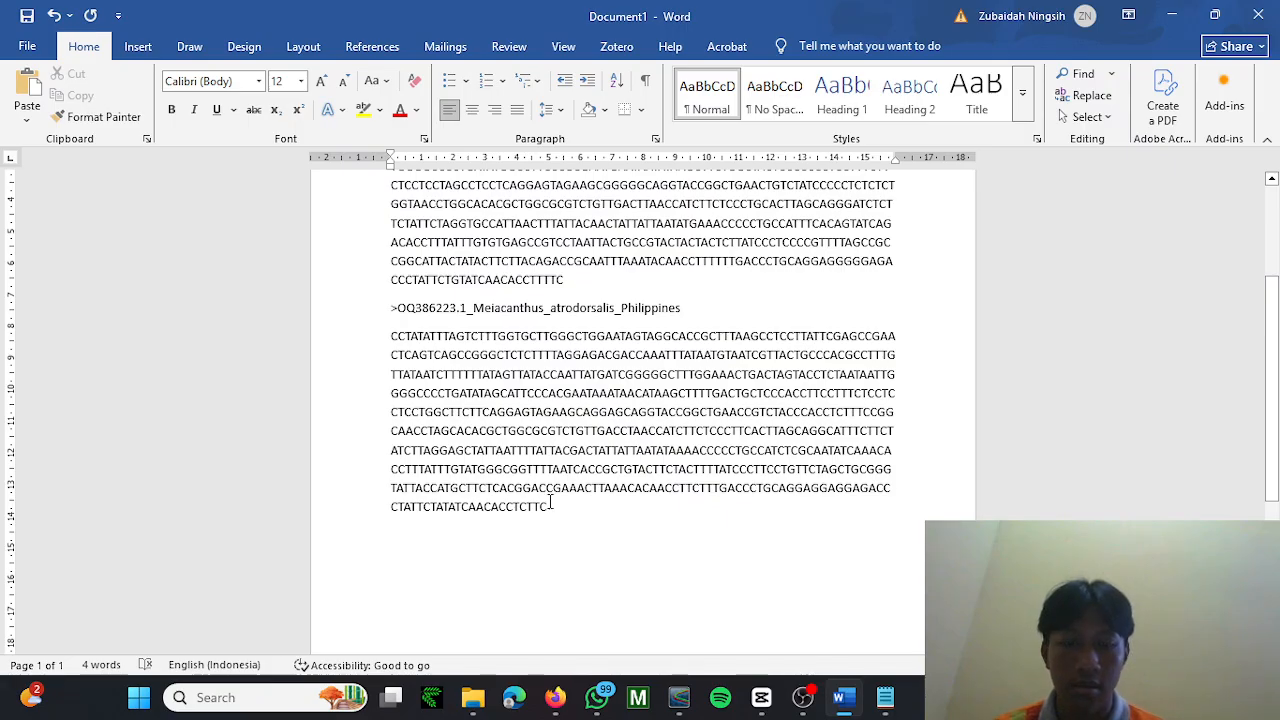
pyautogui.hotkey('ctrl', 'v')
pyautogui.scroll(-2, 551, 503)
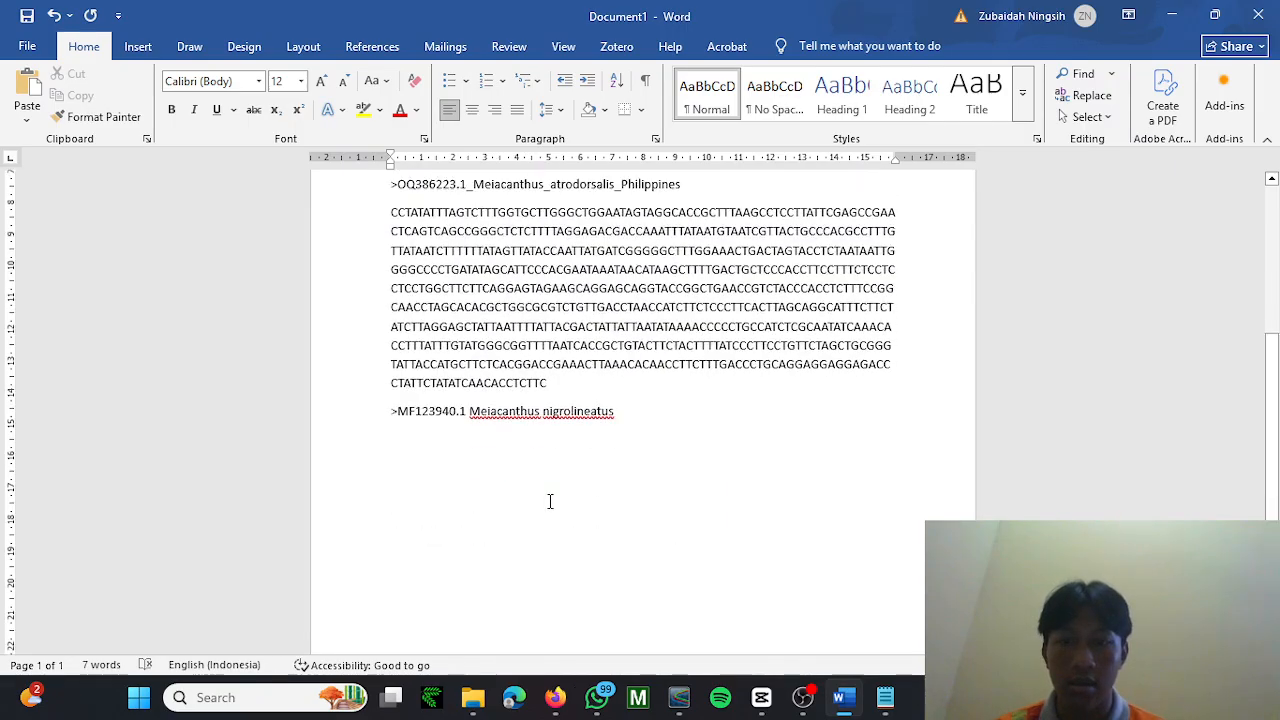
# Replace the spaces in the pasted header with underscores so it reads >MF123940.1_Meiacanthus_nigrolineatus.
pyautogui.click(469, 412)
pyautogui.press('BackSpace')
pyautogui.write('_')
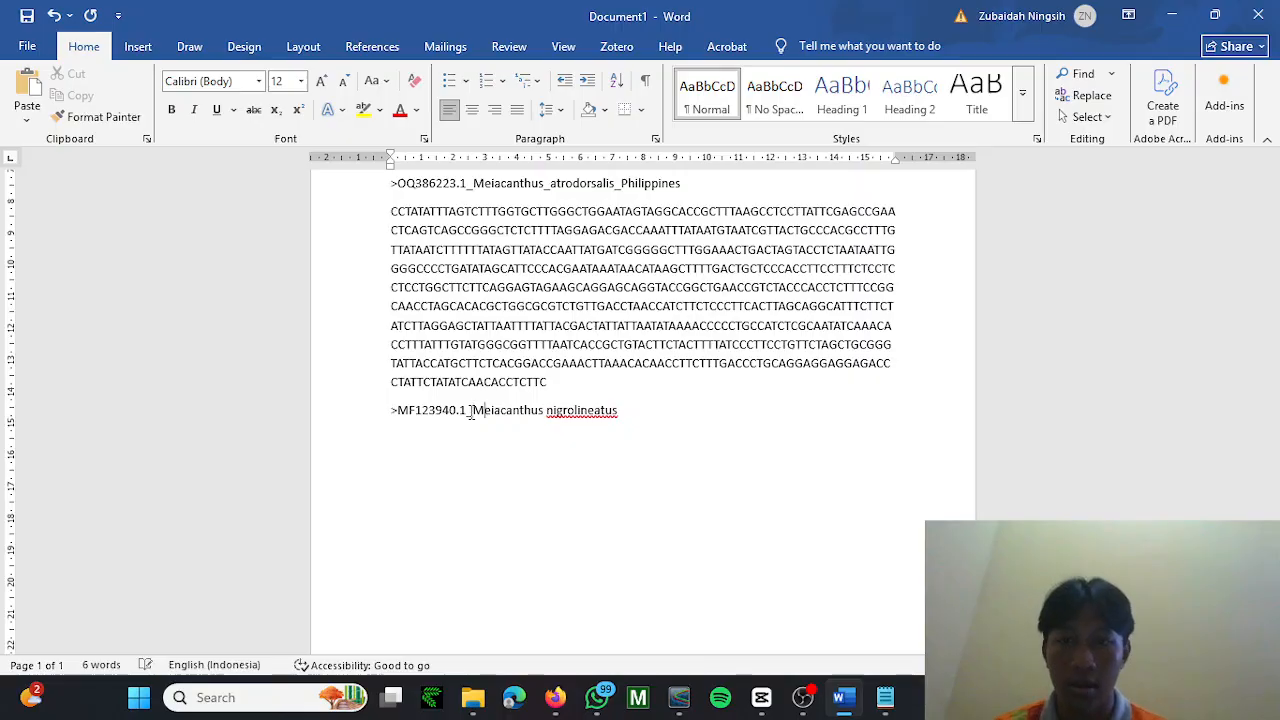
pyautogui.press('BackSpace')
pyautogui.write('_')
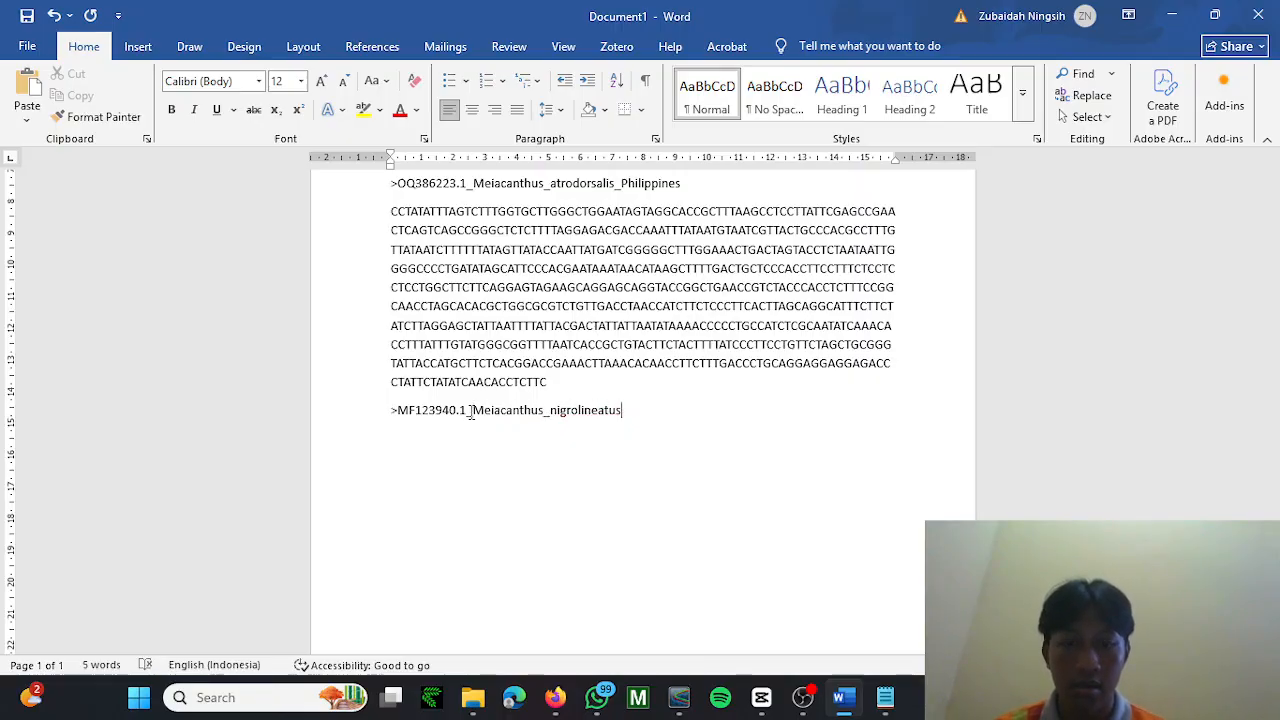
# Switch to Firefox and select the full nucleotide sequence of Meiacanthus nigrolineatus MF123940.1, excluding its header.
pyautogui.hotkey('alt', 'Tab')
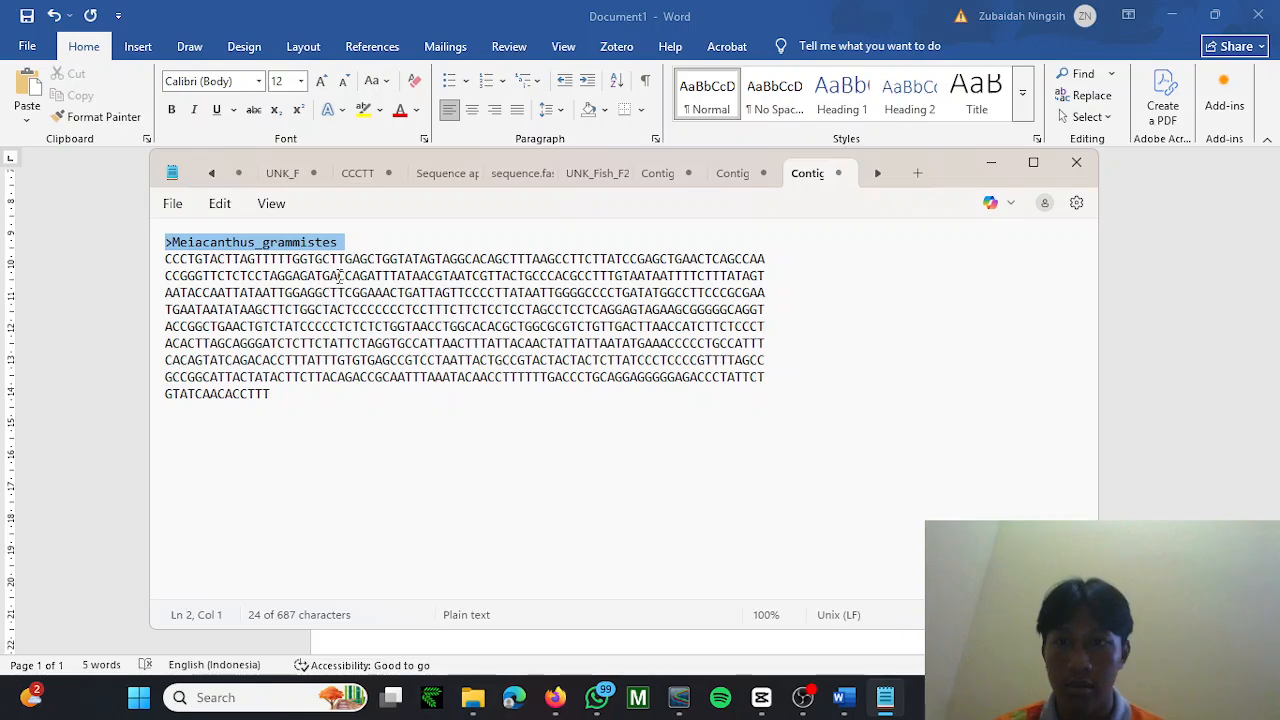
pyautogui.click(979, 160)
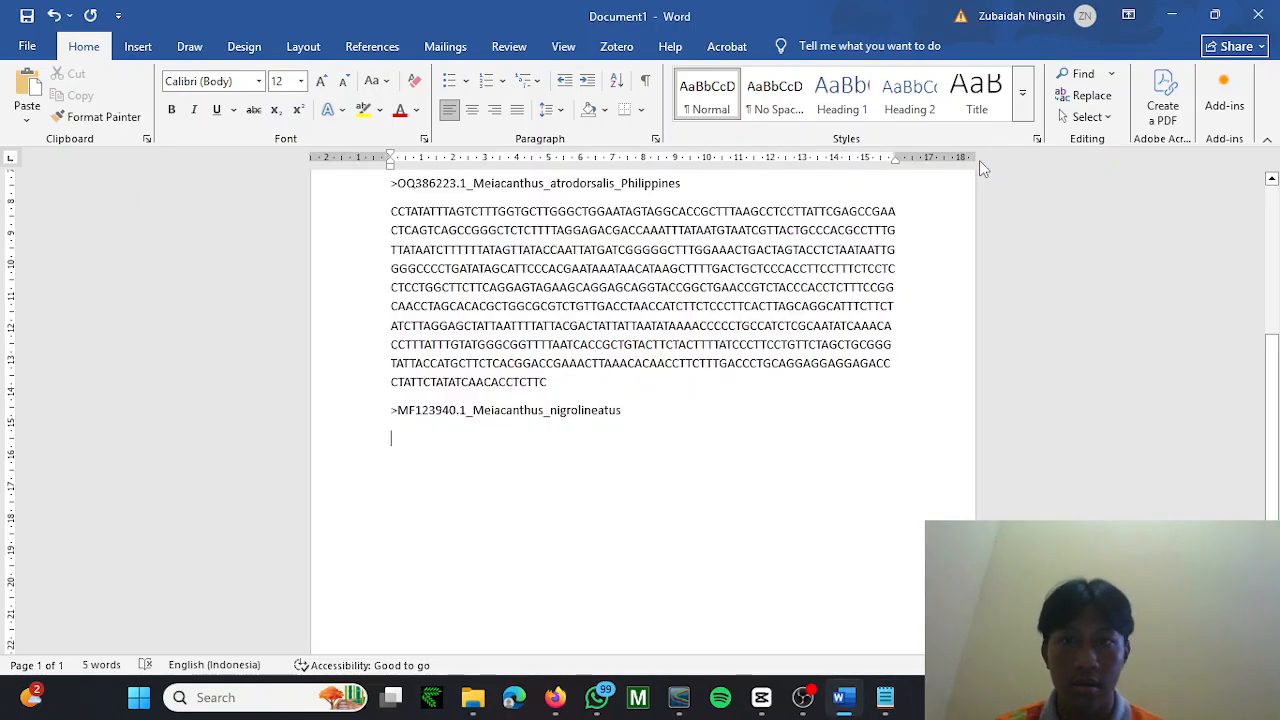
pyautogui.hotkey('alt', 'Tab')
pyautogui.hotkey('alt', 'Tab')
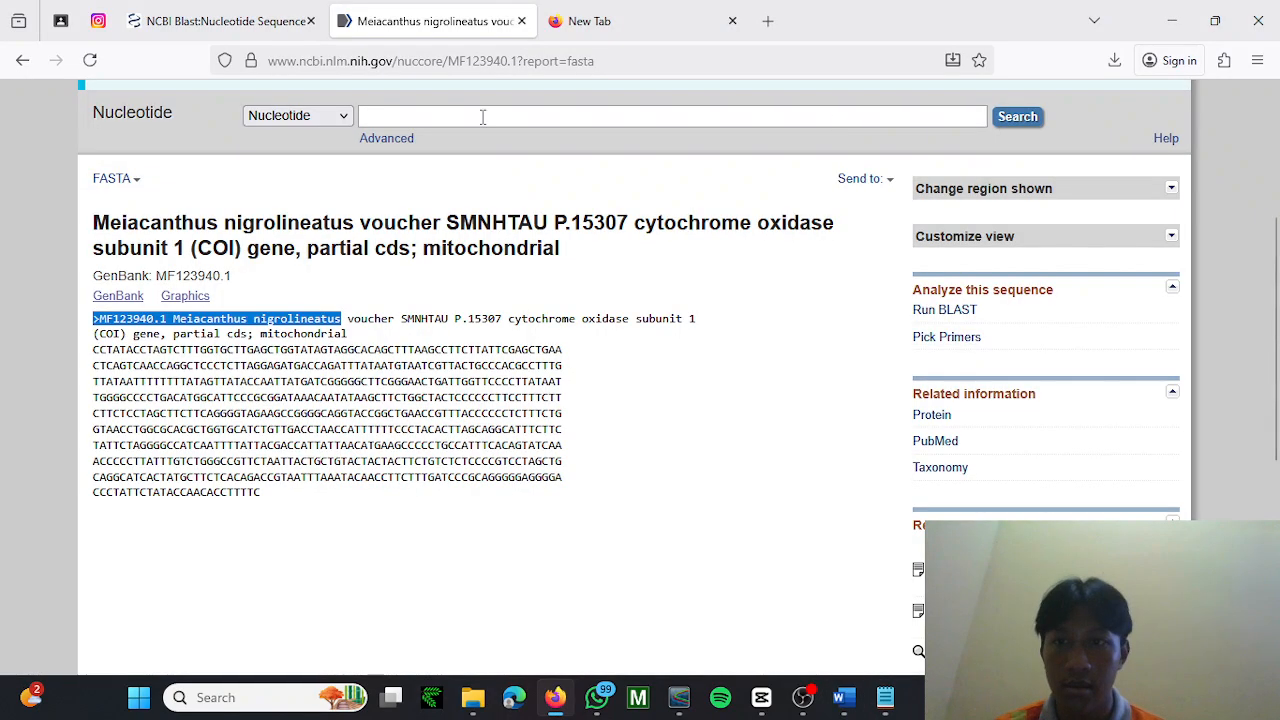
pyautogui.moveTo(93, 349); pyautogui.dragTo(274, 500)
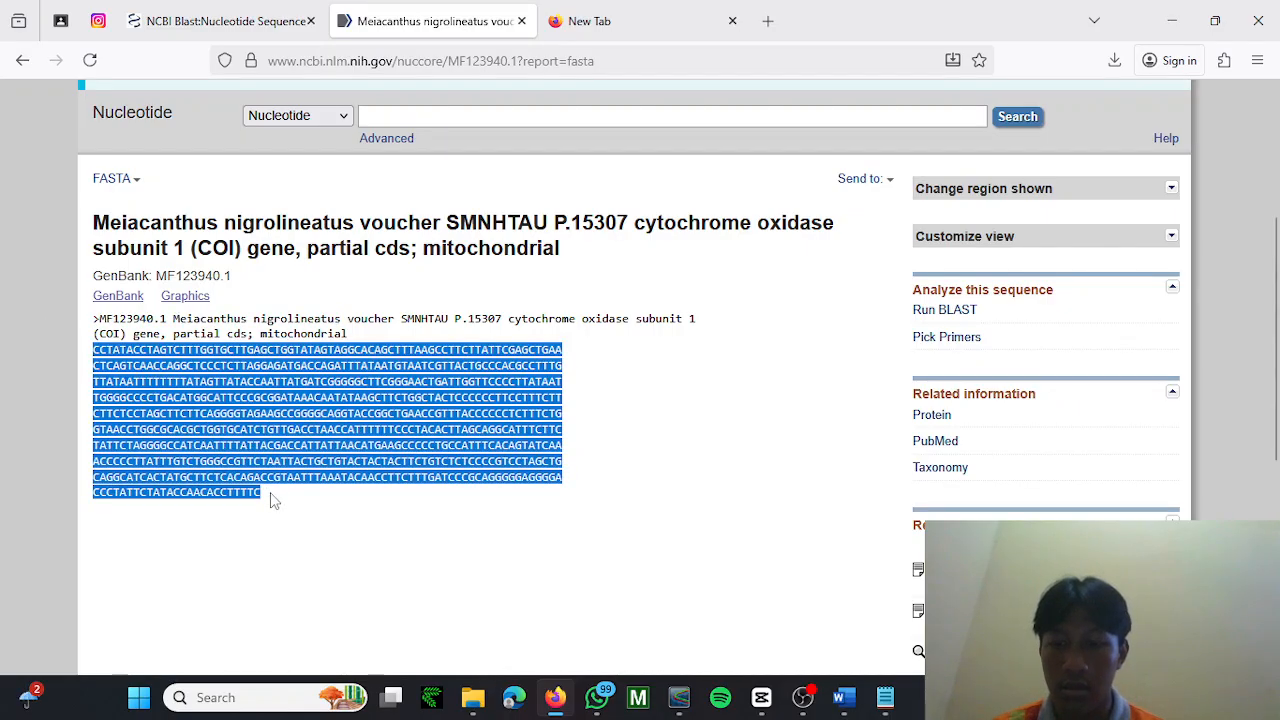
# Flatten the nigrolineatus sequence to one line in the blank tab's address field and paste it beneath its header in Word.
pyautogui.click(623, 20)
pyautogui.press('BackSpace')
pyautogui.hotkey('ctrl', 'v')
pyautogui.hotkey('ctrl', 'a')
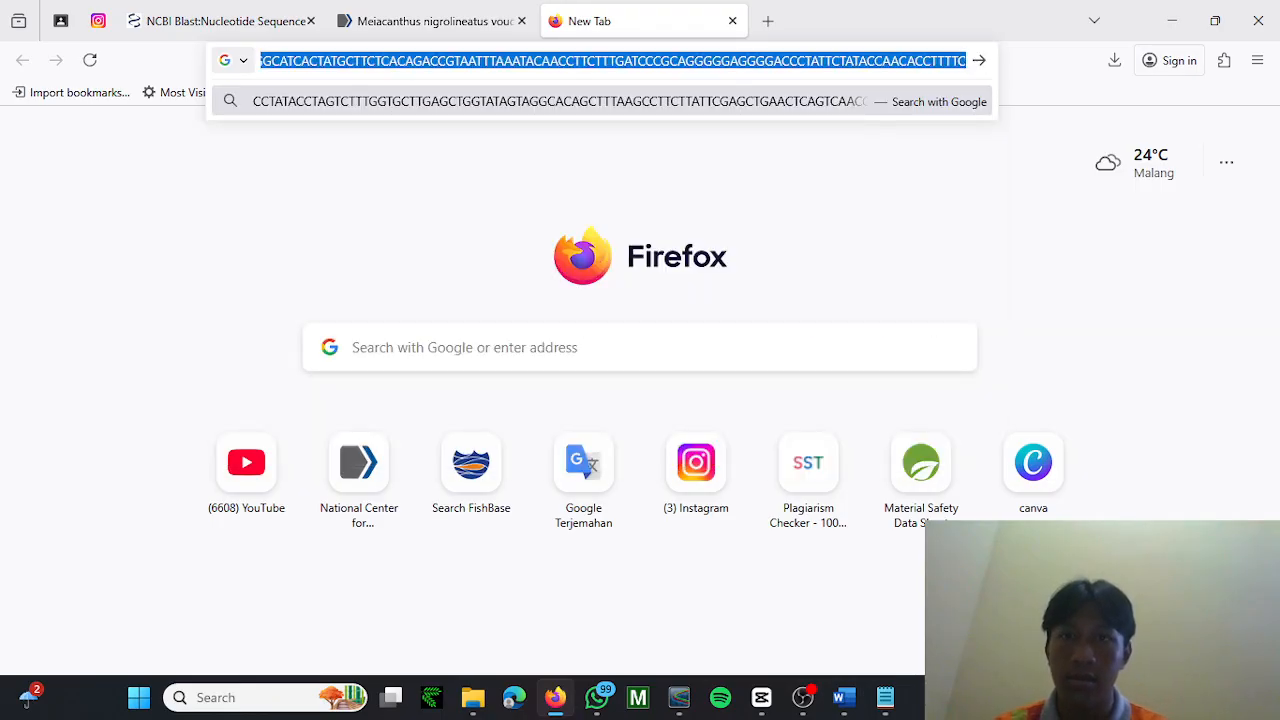
pyautogui.hotkey('alt', 'Tab')
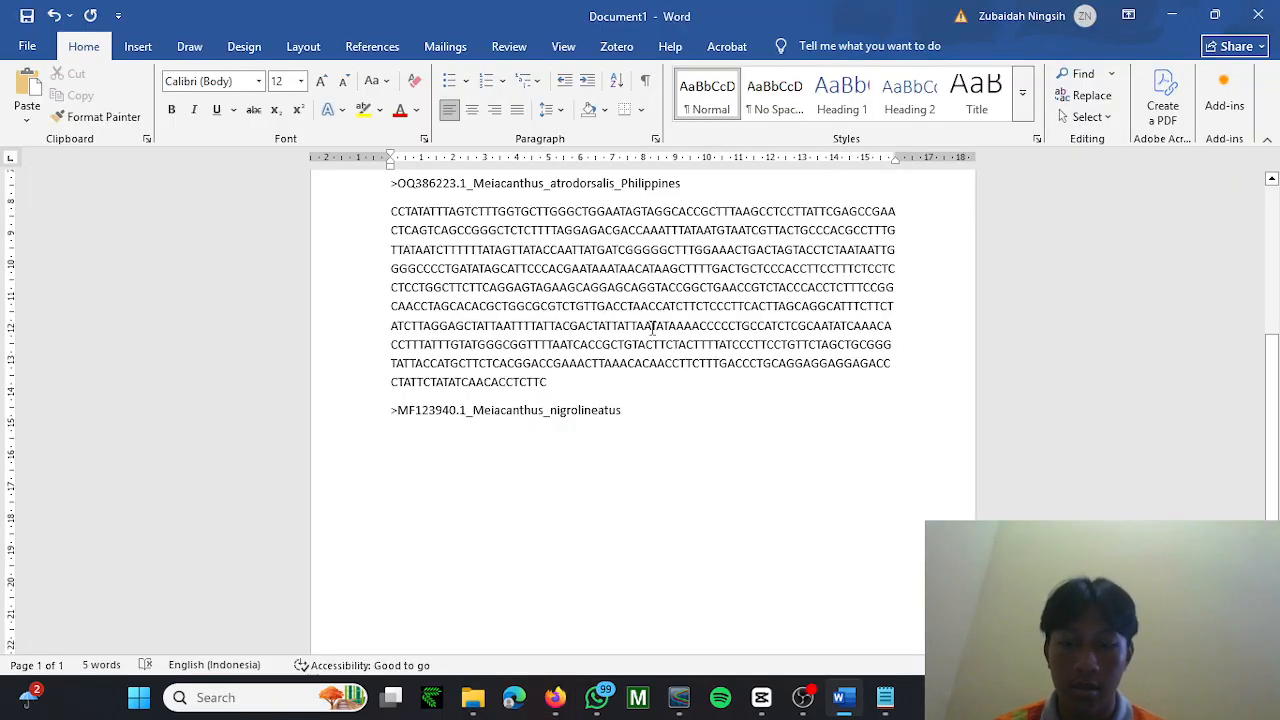
pyautogui.write('CCTATACCTAGTCTTTGGTGCTTGAGCTGGTATAGTAGGCACAGCTTTAAGCCTTCTTATTCGAGCTGAACTCAGTCAACCAGGCTCCCTCTTAGGAGATGACCAGATTTATAATGTAATCGTTACTGCCCACGCTTTGTTATAATTTTTTTATAGTTATACCAATTATGATCGGGGGCTTCGGGAACTGATTGGTTCCCCTTATAATTGGGGCCCCTGACATGGCATTCCCGCGGATAAACAATATAAGCTTCTGGCTACTCCCCCCTTCCTTTCTTCTTCTCCTAGCTTCTTCAGGGGTAGAAGCCGGGGCAGGTACCGGCTGAACCGTTTACCCCCCTCTTTCTGGTAACCTGGCGCACGCTGGTGCATCTGTTGACCTAACCATTTTTTCCCTACACTTAGCAGGCATTTCTTCTATTCTAGGGGCCATCAATTTTATTACGACCATTATTAACATGAAGCCCCCTGCCATTTCACAGTATCAAACCCCCTTATTTGTCTGGGCCGTTCTAATTACTGCTGTACTACTACTTCTGTCTCTCCCCGTCCTAGCTGCAGGCATCACTATGCTTCTCACAGACCGTAATTTAAATACAACCTTCTTTGATCCCGCAGGGGGAGGGGGACCCTATTCTATACCAACACCTTTTC')
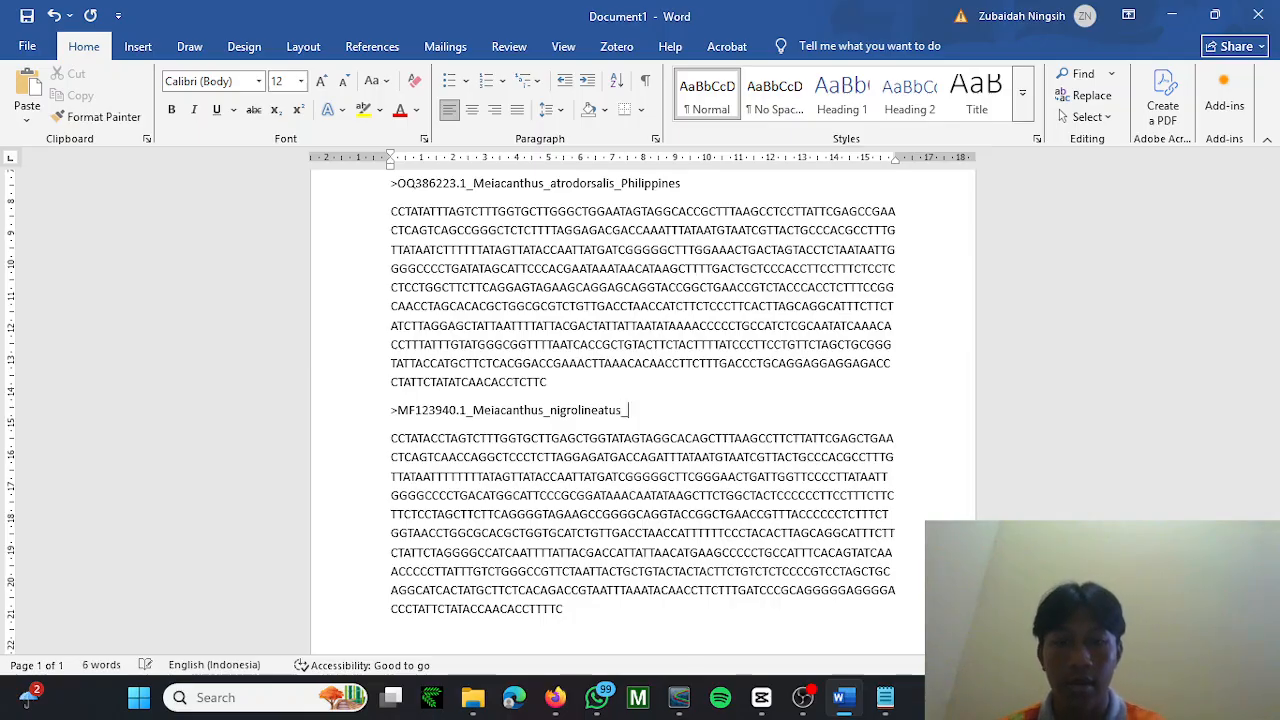
# Switch to Firefox, return to the GenBank record of MF123940.1 and copy the country "Israel" from its geo_loc_name.
pyautogui.hotkey('alt', 'Tab')
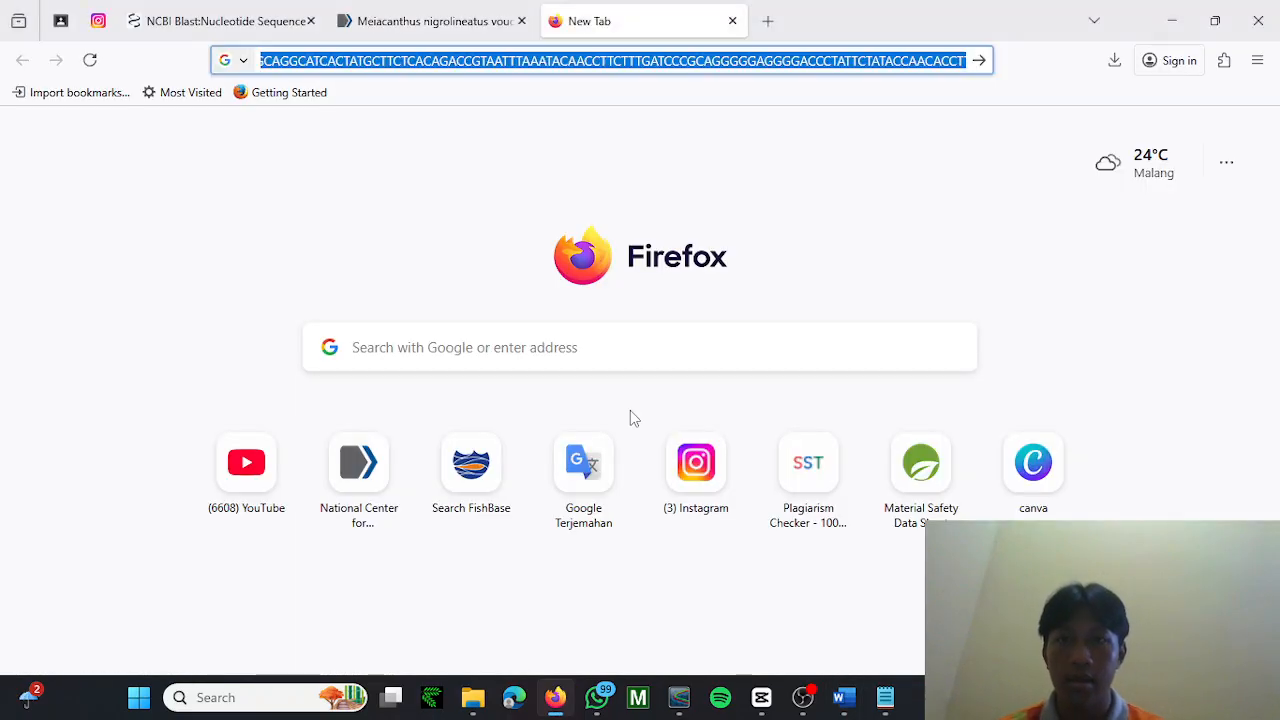
pyautogui.click(425, 20)
pyautogui.hotkey('alt', 'Left')
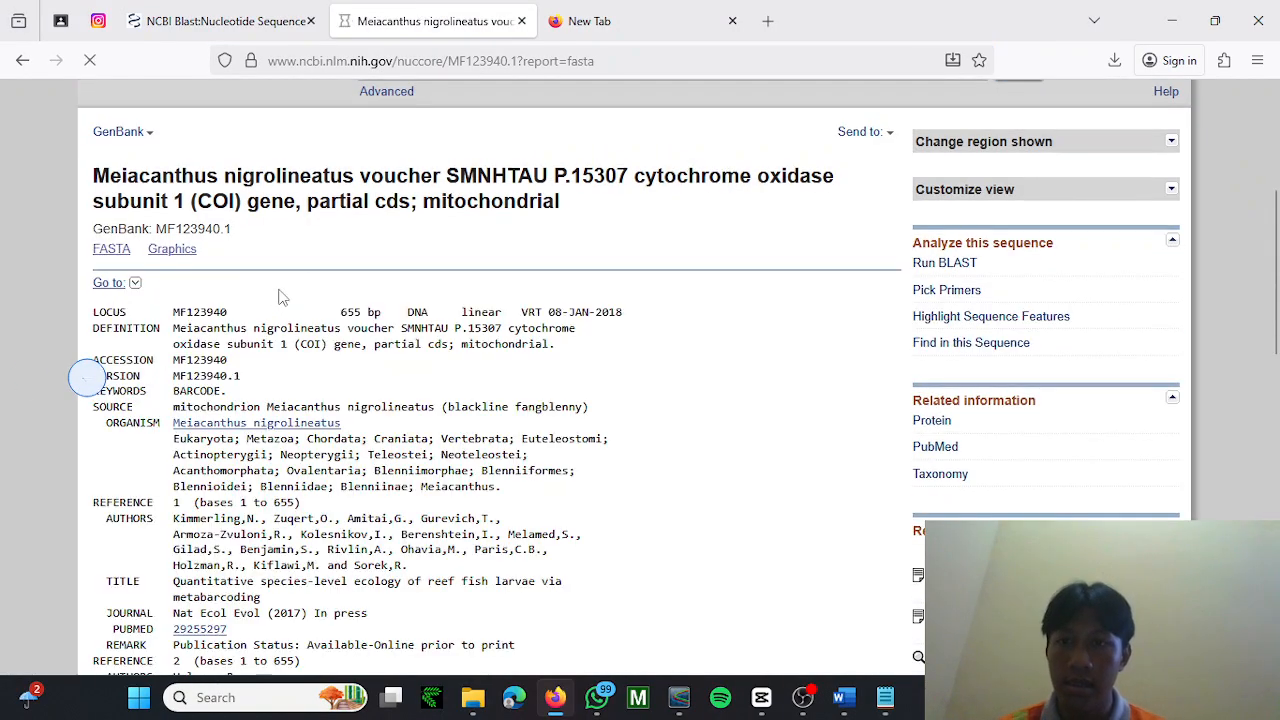
pyautogui.scroll(-3, 280, 288)
pyautogui.scroll(-1, 280, 288)
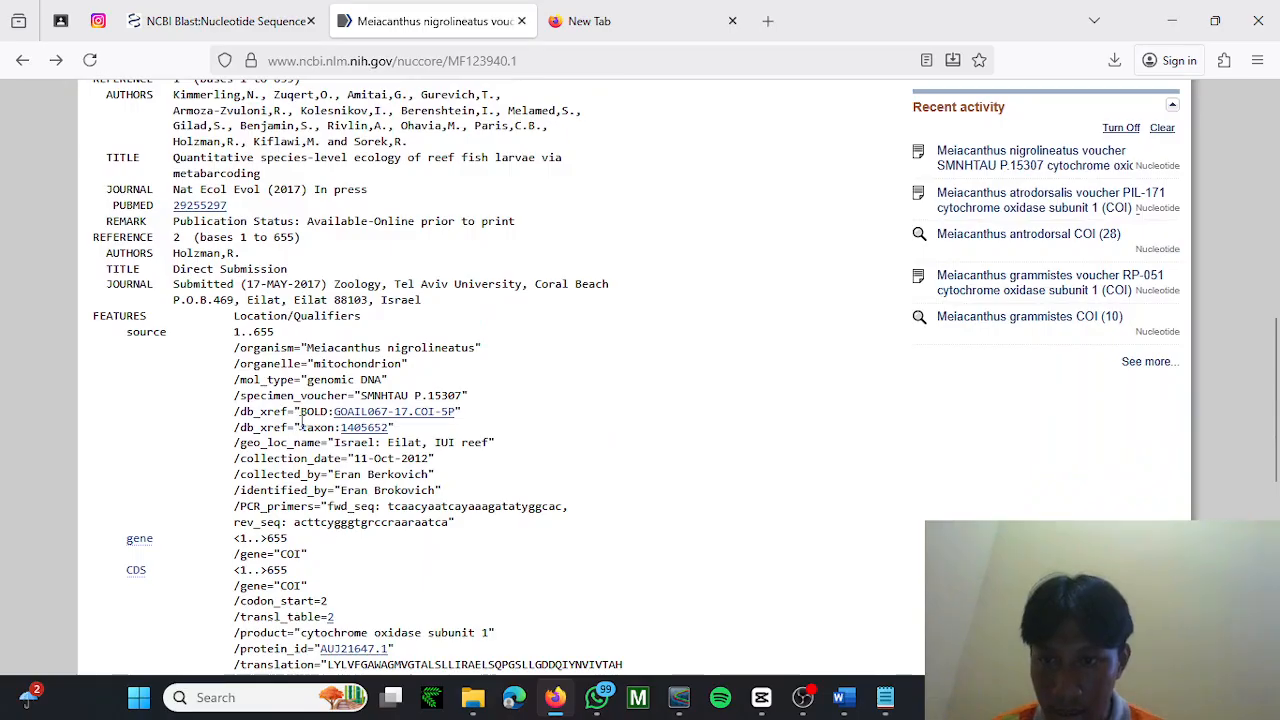
pyautogui.moveTo(336, 442); pyautogui.dragTo(378, 443)
pyautogui.hotkey('ctrl', 'c')
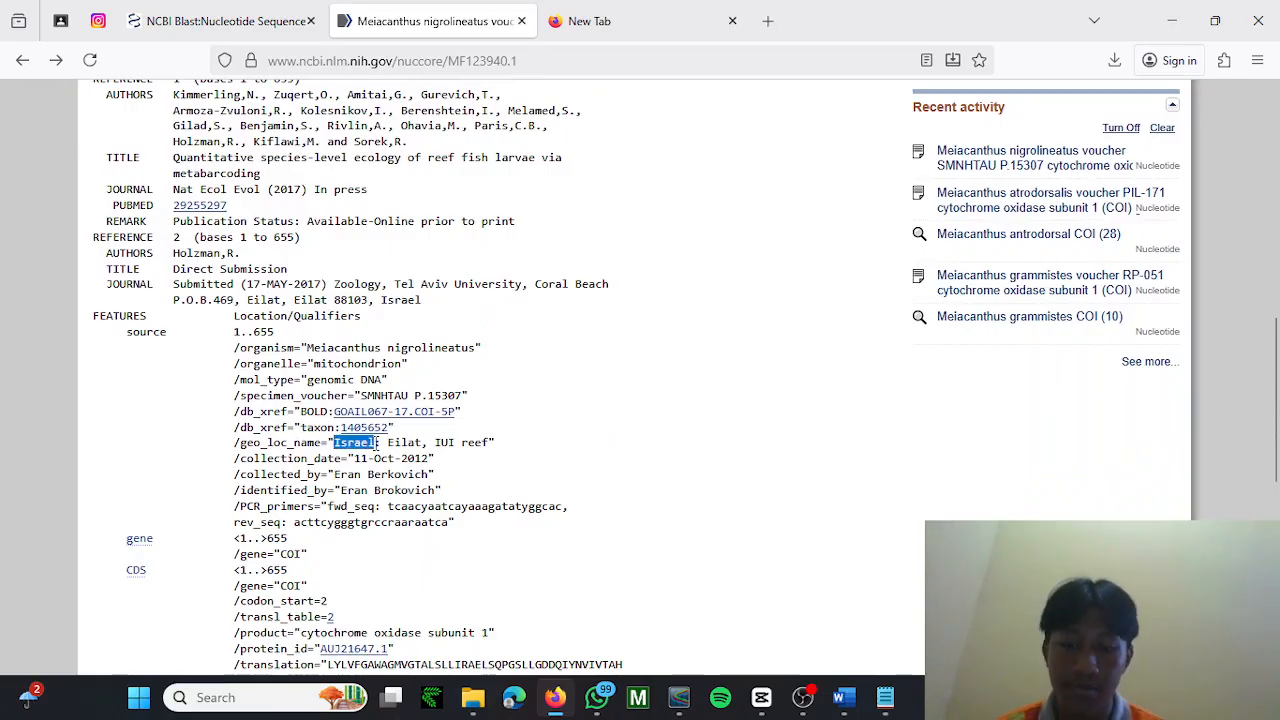
# Paste the country into the Word header without extra spaces so it reads >MF123940.1_Meiacanthus_nigrolineatus_Israel.
pyautogui.hotkey('alt', 'Tab')
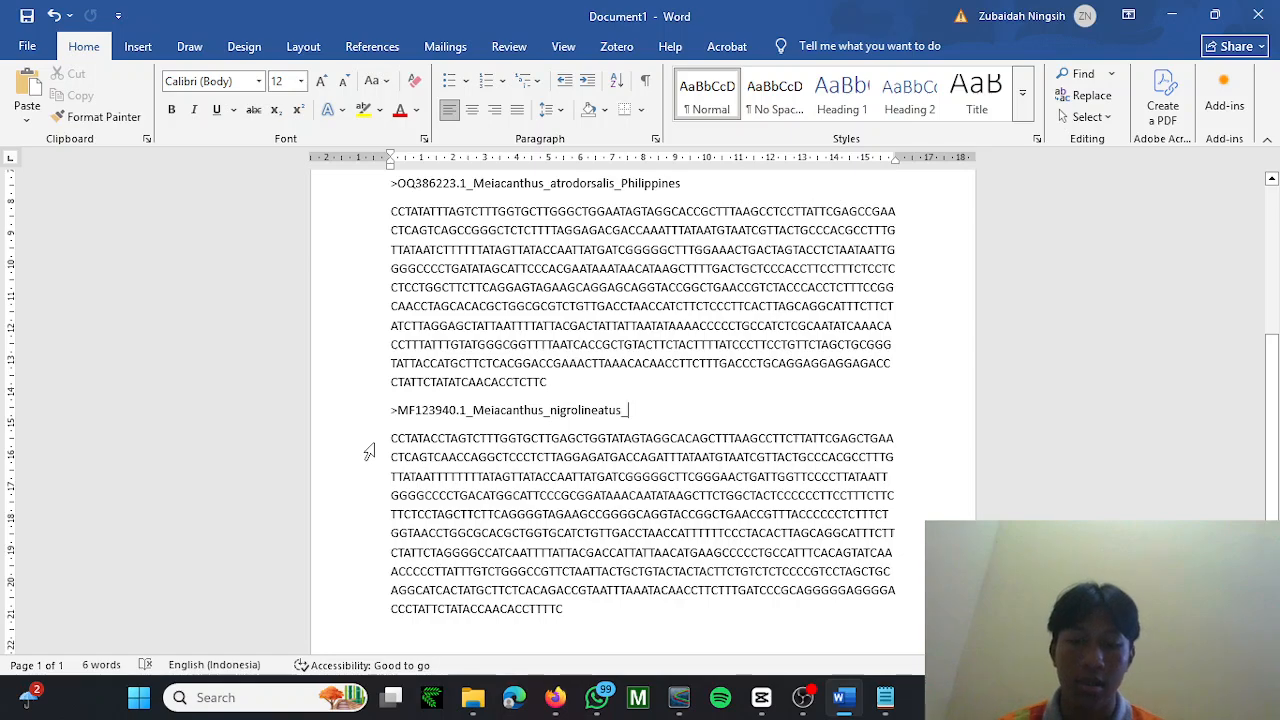
pyautogui.hotkey('ctrl', 'v')
pyautogui.press('BackSpace')
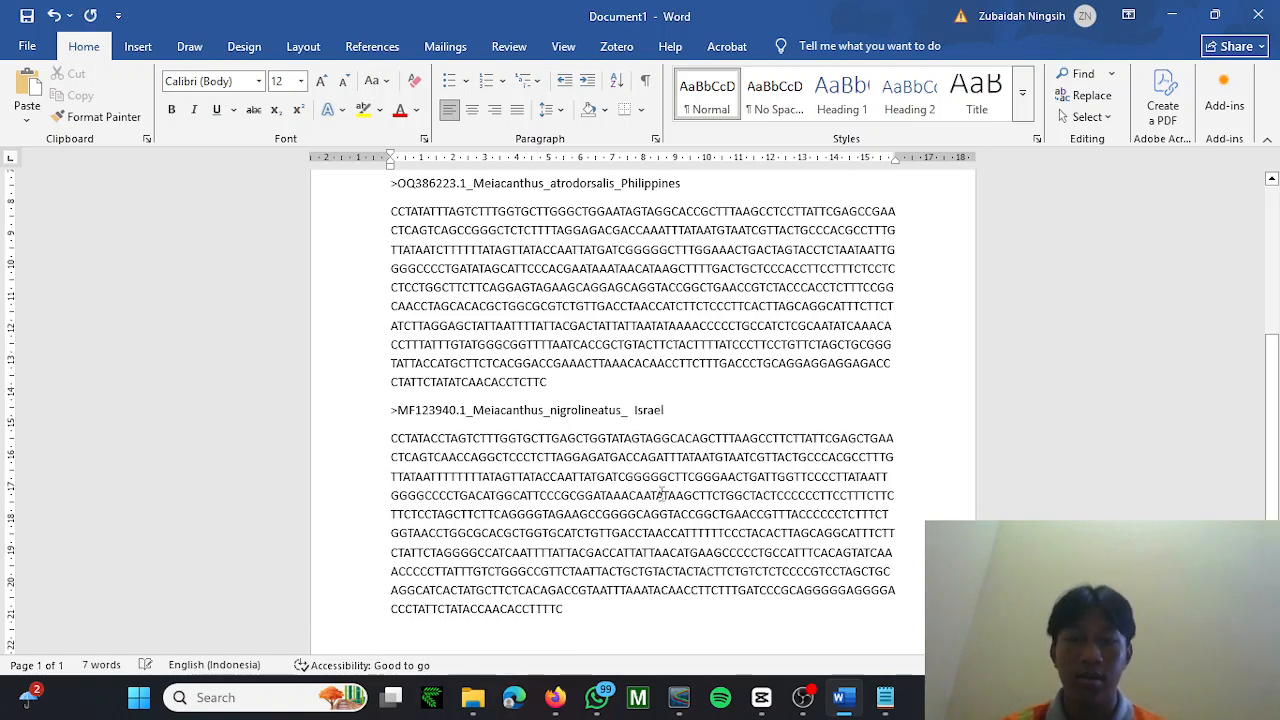
pyautogui.scroll(-1, 688, 478)
pyautogui.click(636, 389)
pyautogui.press('BackSpace')
pyautogui.click(790, 397)
pyautogui.scroll(8, 790, 397)
pyautogui.scroll(-6, 790, 397)
pyautogui.scroll(-5, 790, 397)
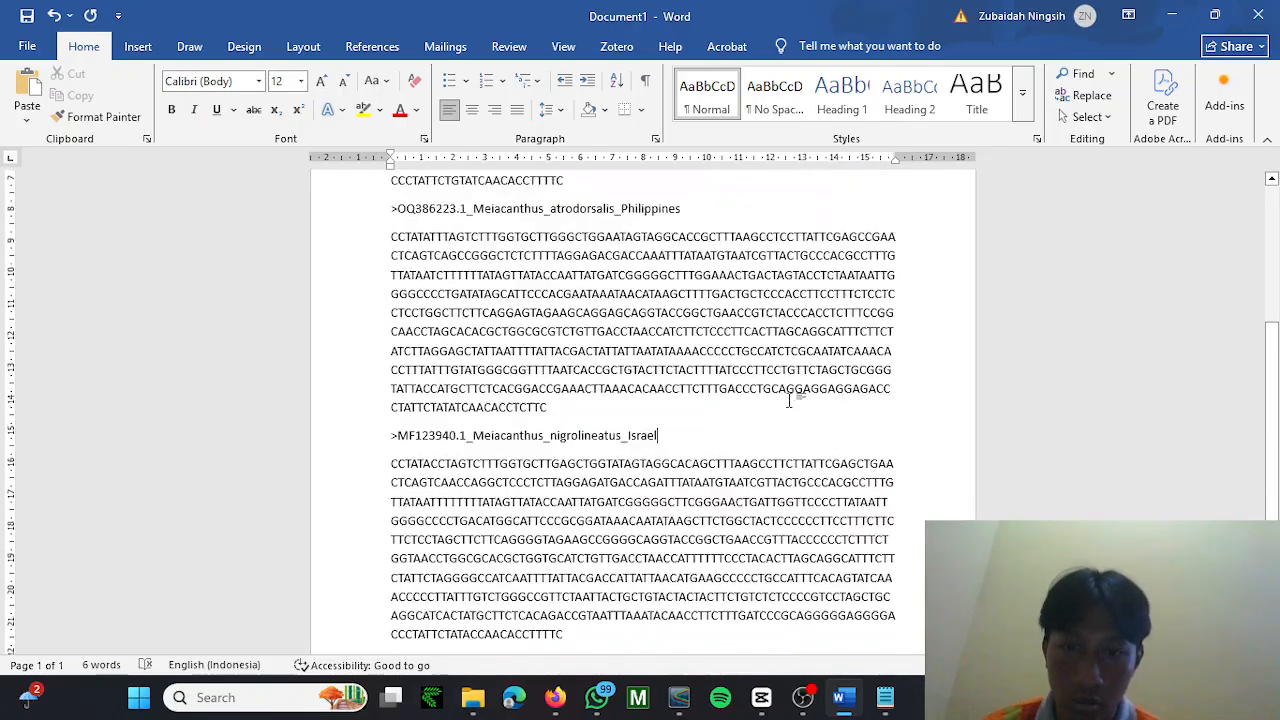
pyautogui.scroll(5, 790, 400)
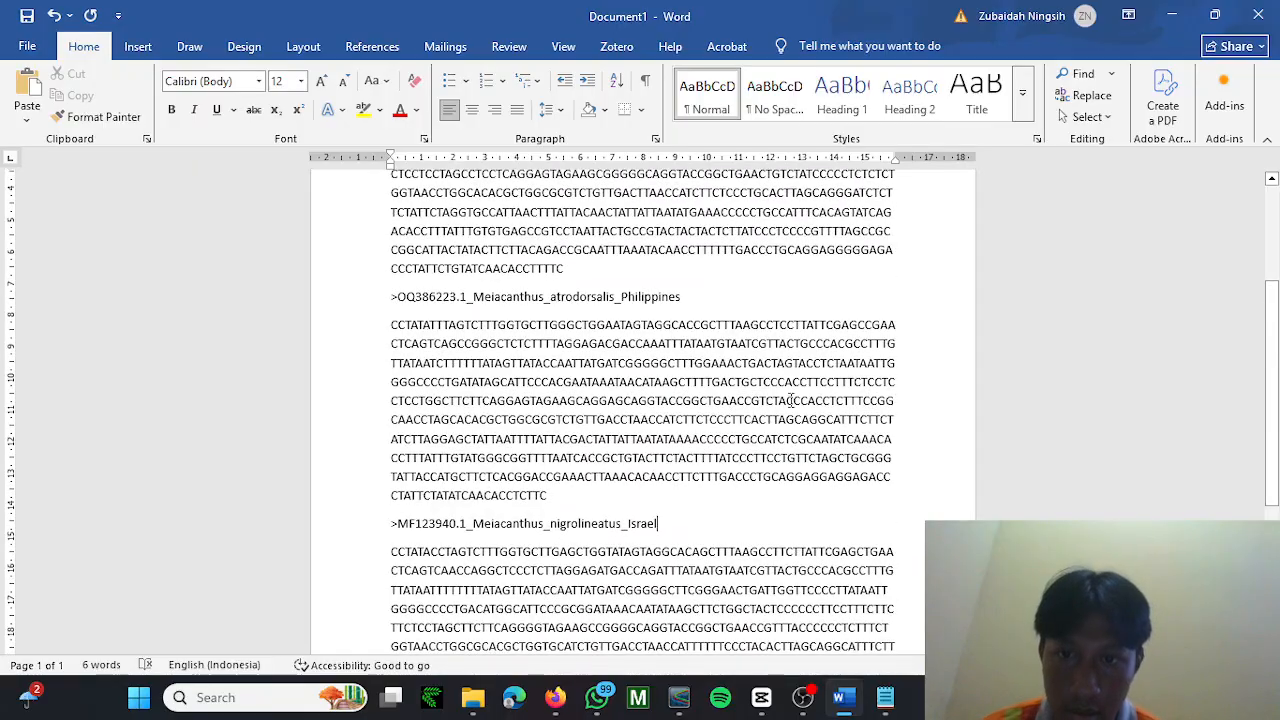
pyautogui.scroll(-3, 790, 400)
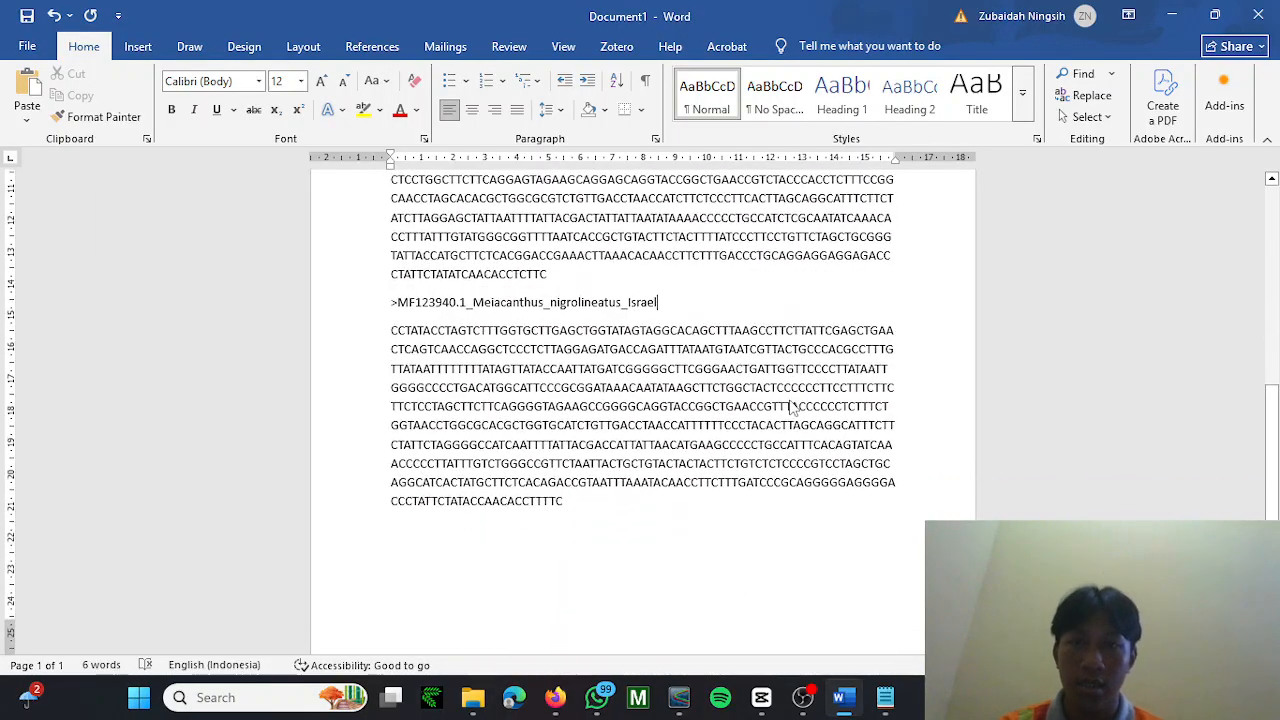
# Return to the Meiacanthus search results in Firefox and open the FASTA view of Meiacanthus oualanensis FJ583648.1.
pyautogui.hotkey('alt', 'Tab')
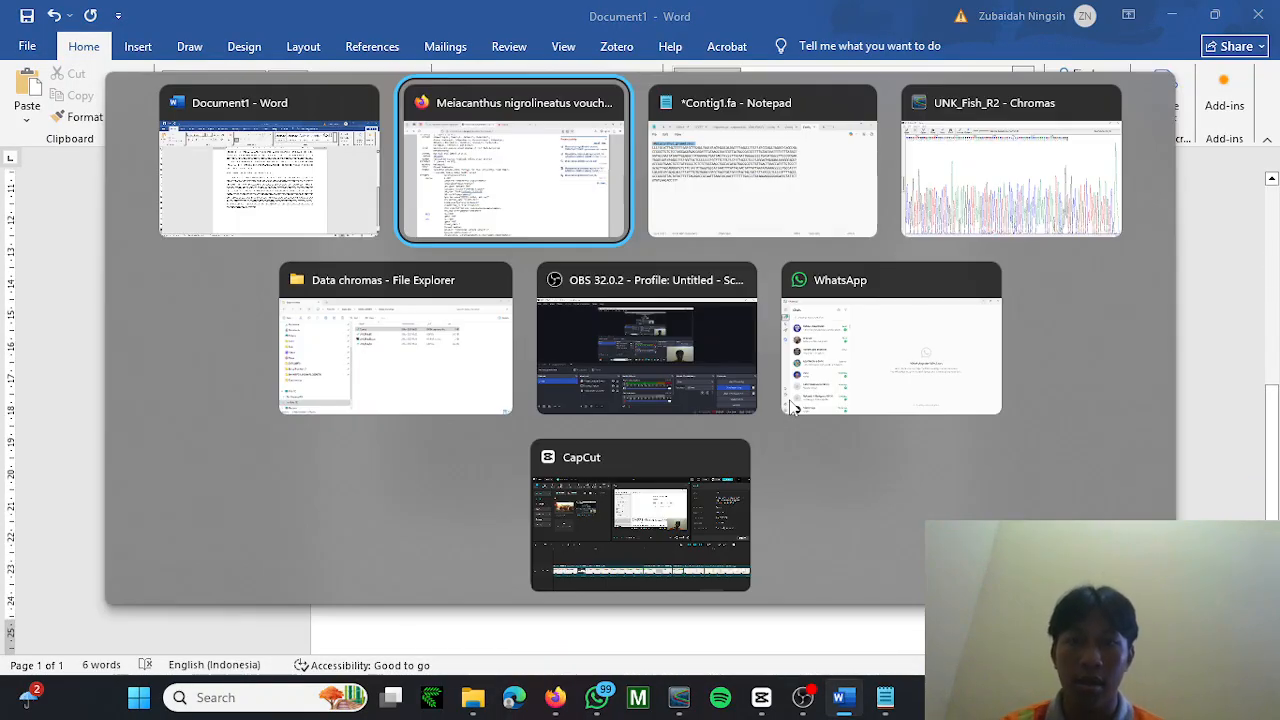
pyautogui.hscroll(-5, 476, 320)
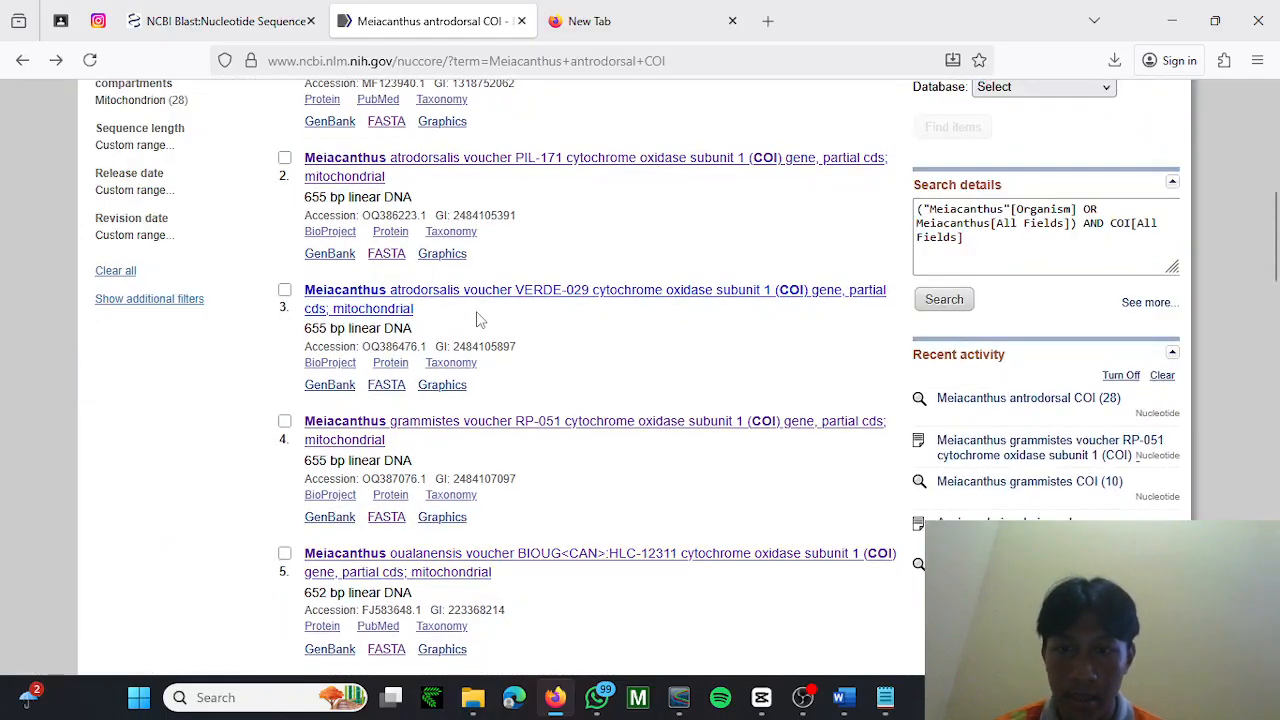
pyautogui.scroll(-1, 476, 320)
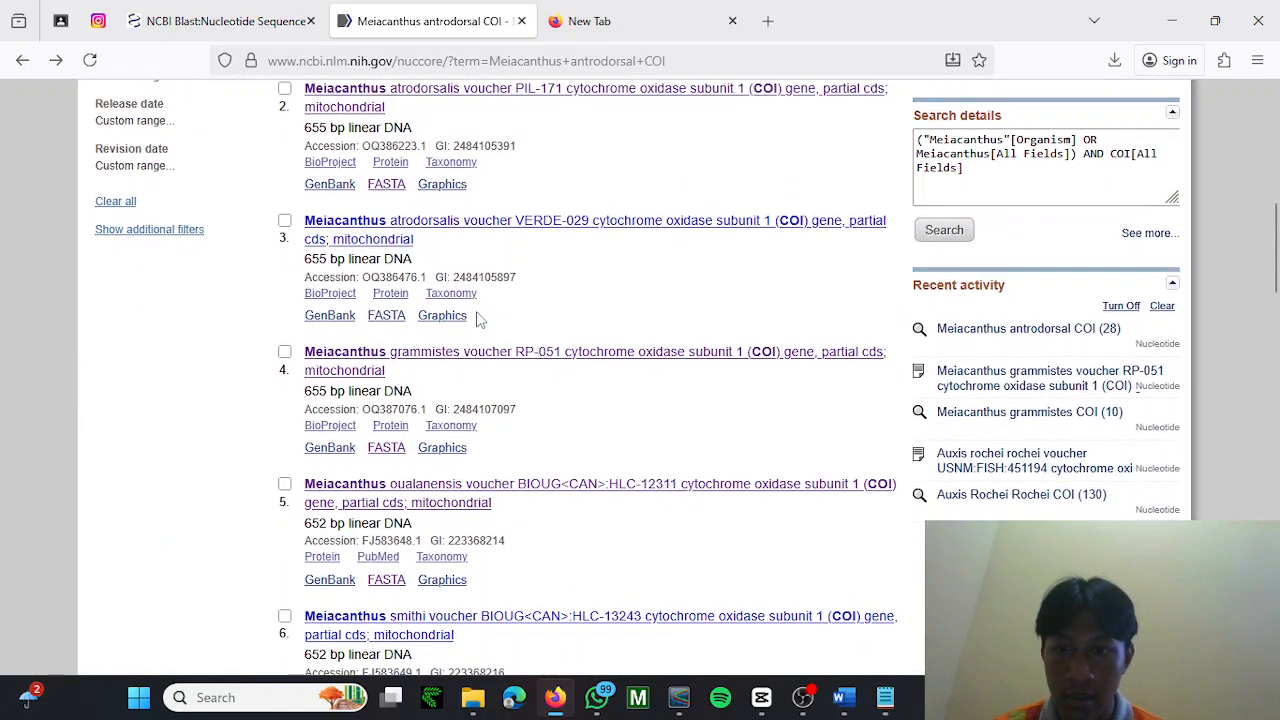
pyautogui.scroll(2, 476, 318)
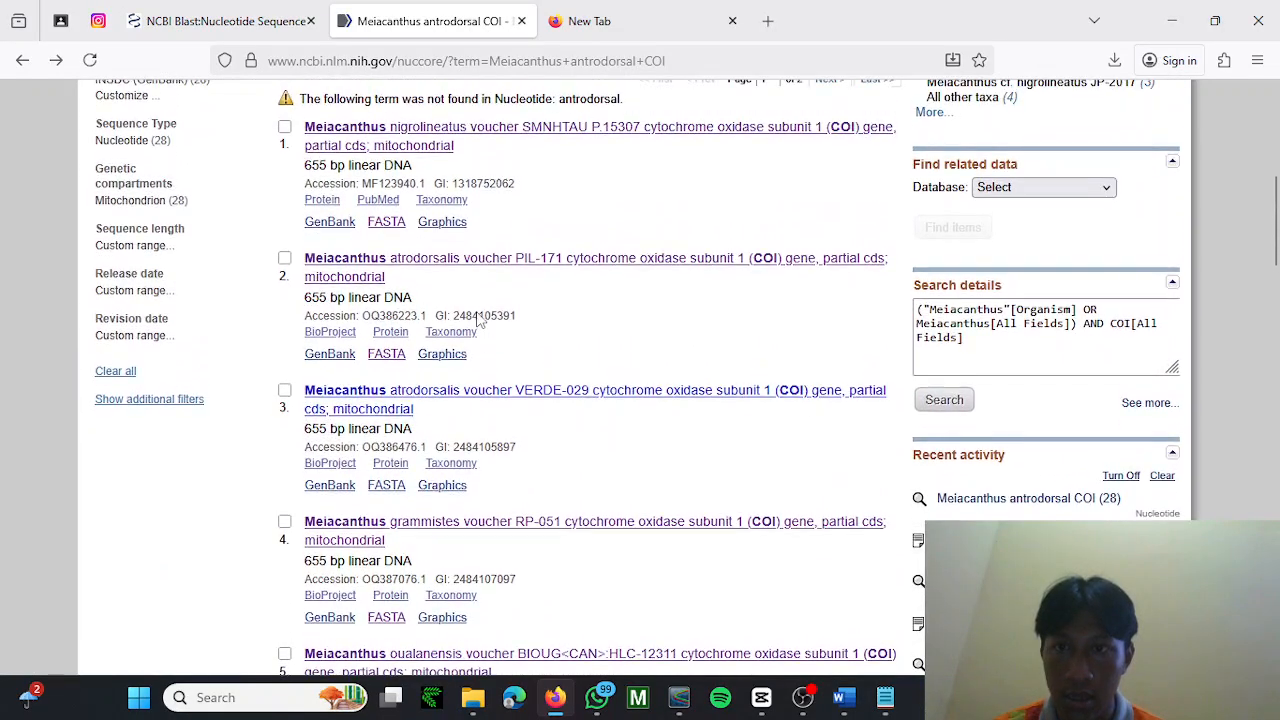
pyautogui.scroll(-2, 480, 318)
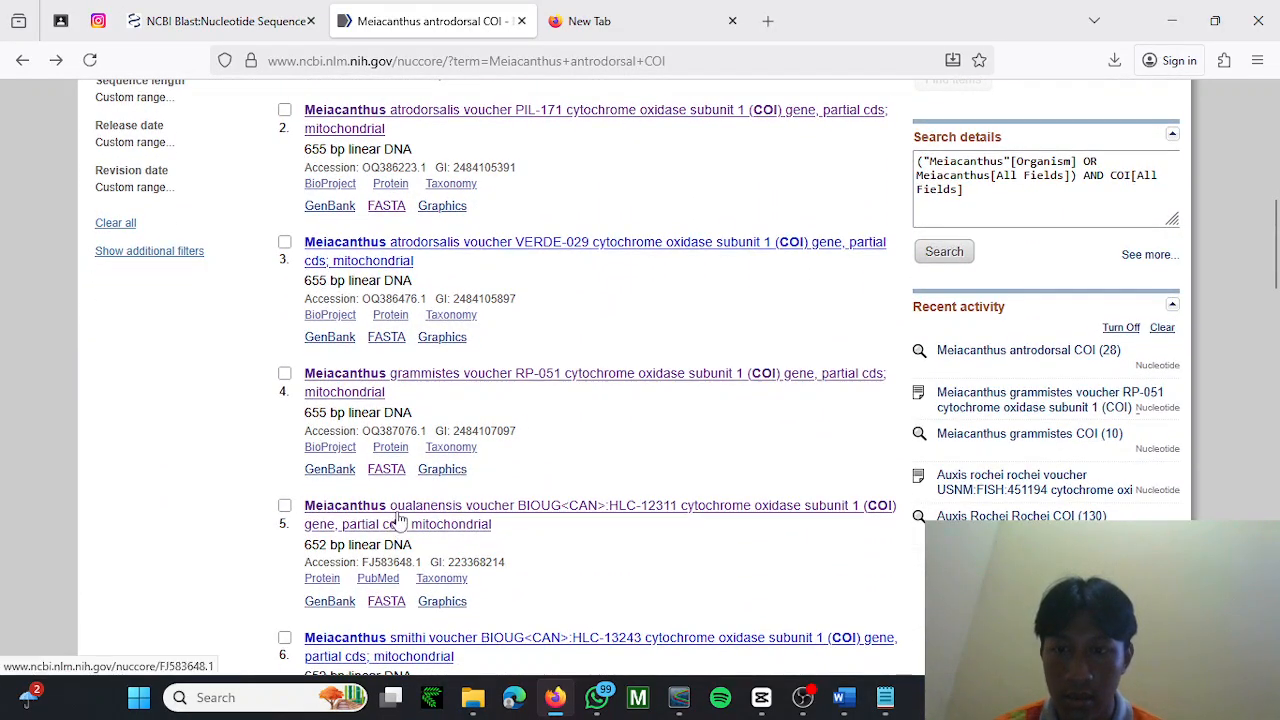
pyautogui.click(327, 517)
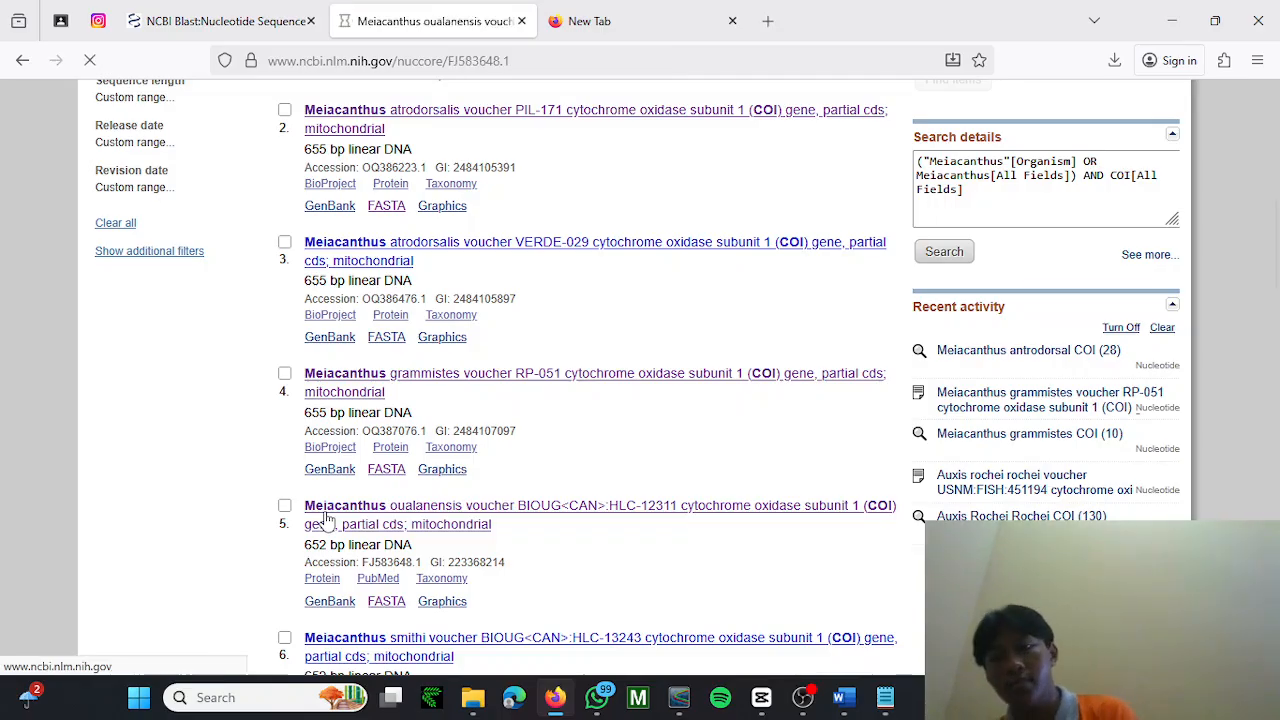
pyautogui.scroll(-3, 327, 511)
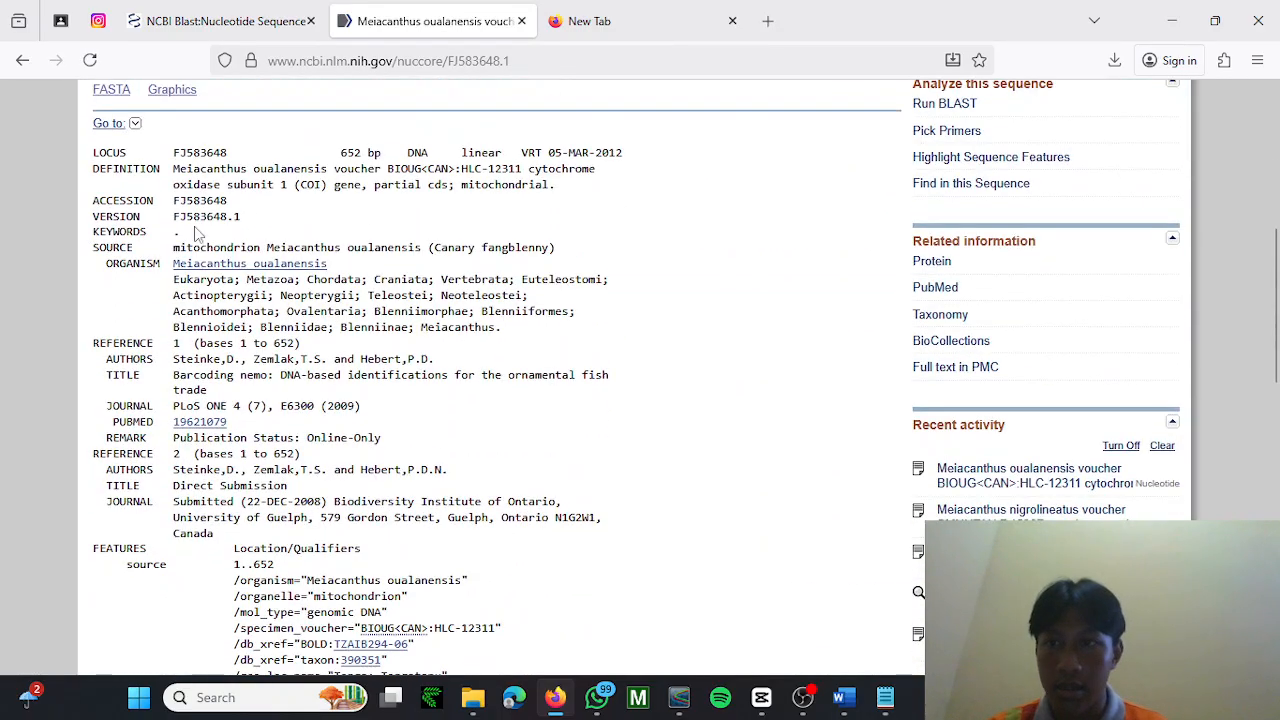
pyautogui.click(103, 96)
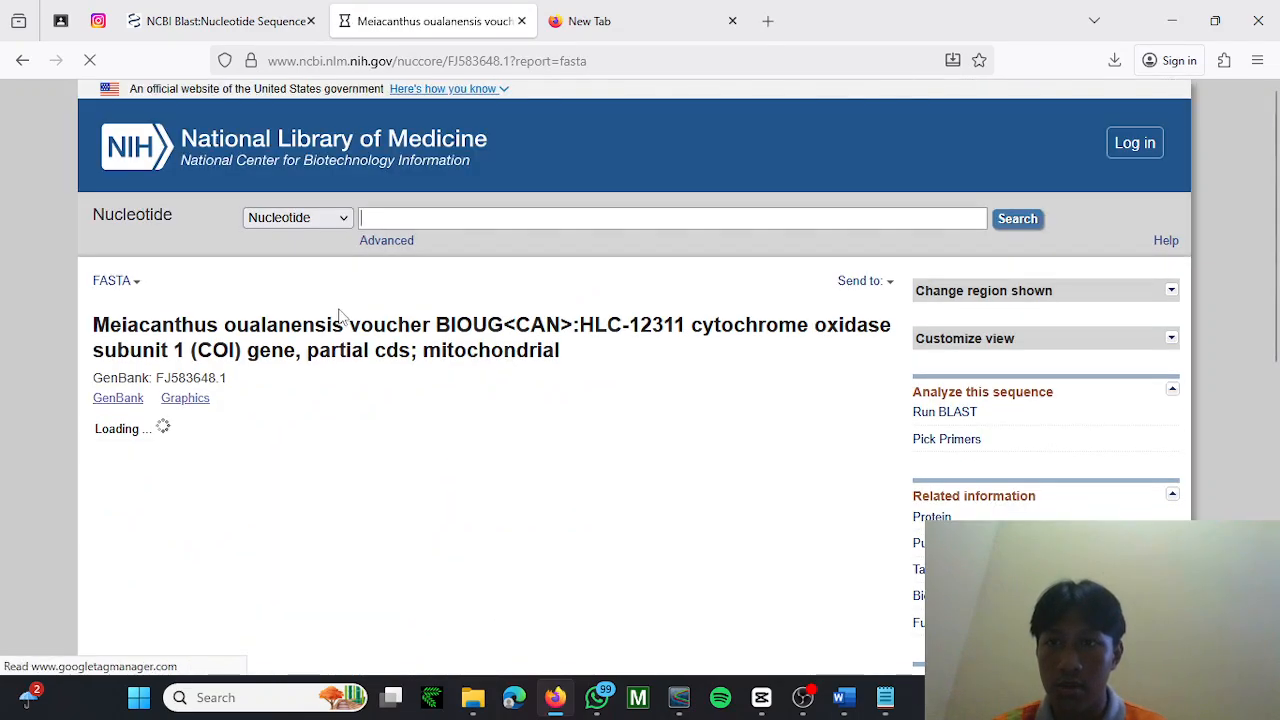
pyautogui.scroll(-3, 290, 345)
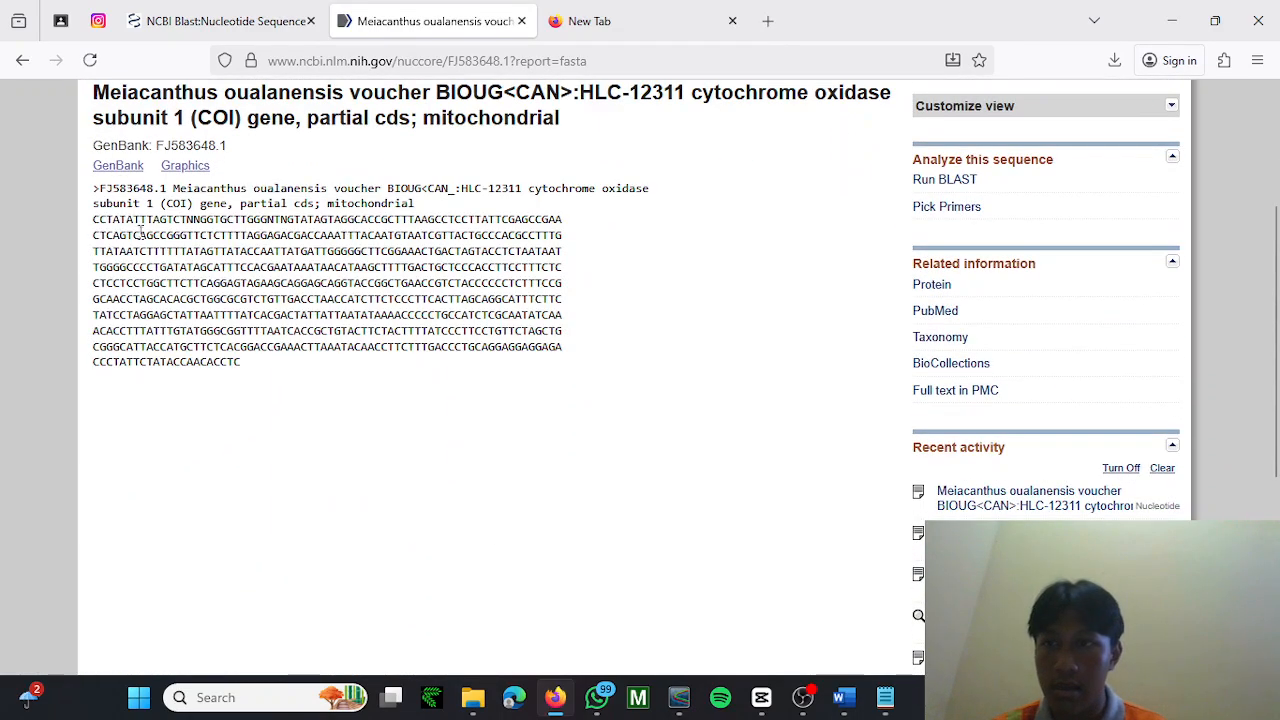
# Copy ">FJ583648.1 Meiacanthus oualanensis" from the FASTA header and paste it below the nigrolineatus sequence in Word.
pyautogui.moveTo(93, 192); pyautogui.dragTo(330, 190)
pyautogui.hotkey('ctrl', 'c')
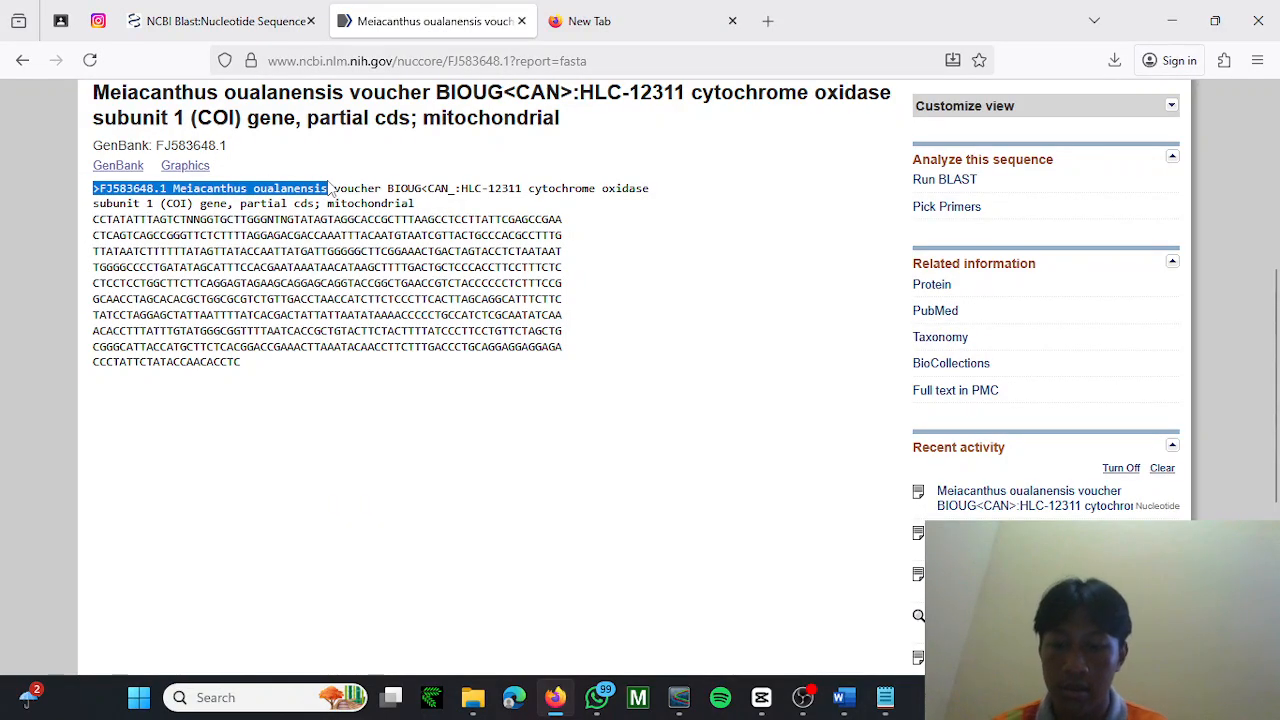
pyautogui.hotkey('alt', 'Tab')
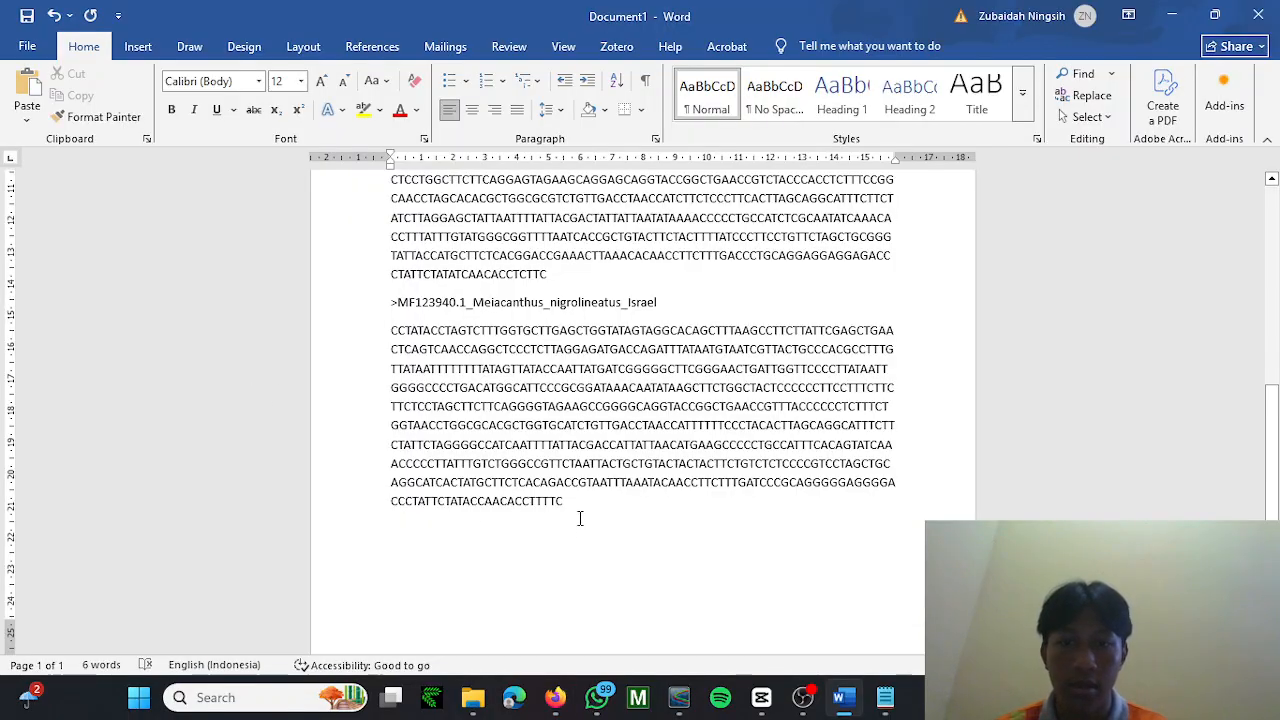
pyautogui.press('Return')
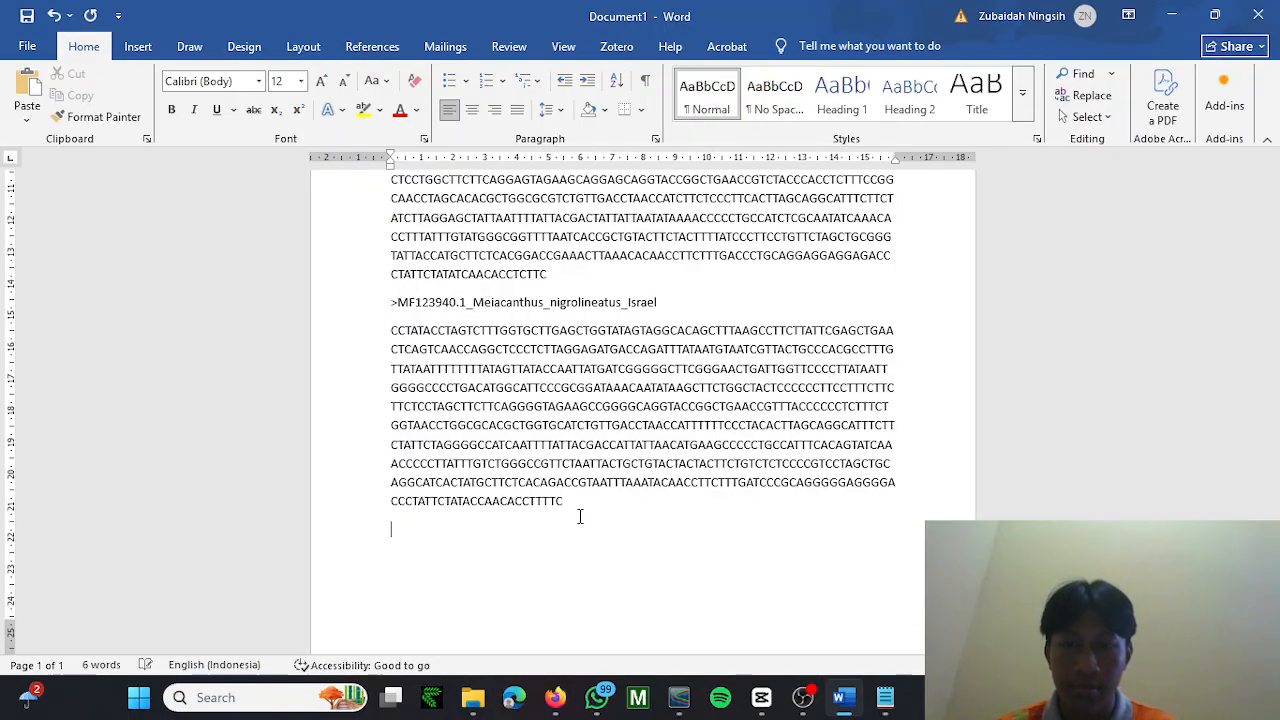
pyautogui.hotkey('ctrl', 'v')
pyautogui.press('Return')
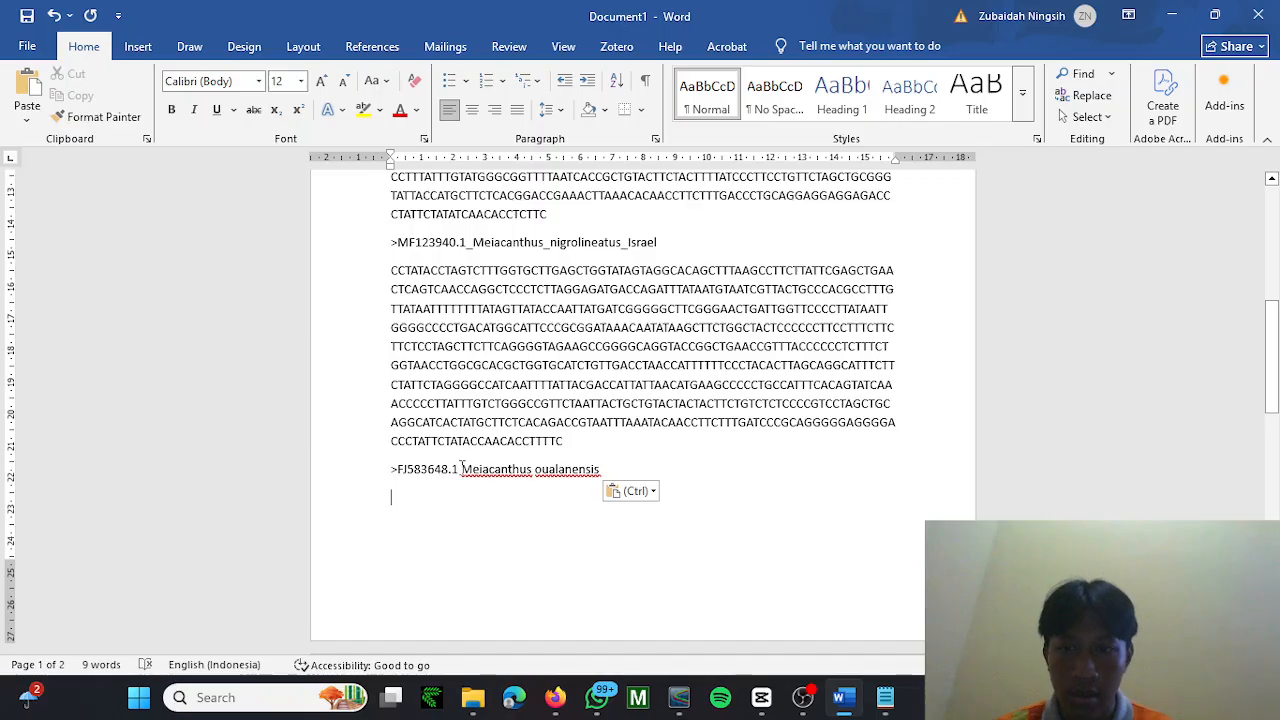
# Replace the spaces in the new header with underscores so it reads >FJ583648.1_Meiacanthus_oualanensis.
pyautogui.click(462, 468)
pyautogui.press('BackSpace')
pyautogui.write('_')
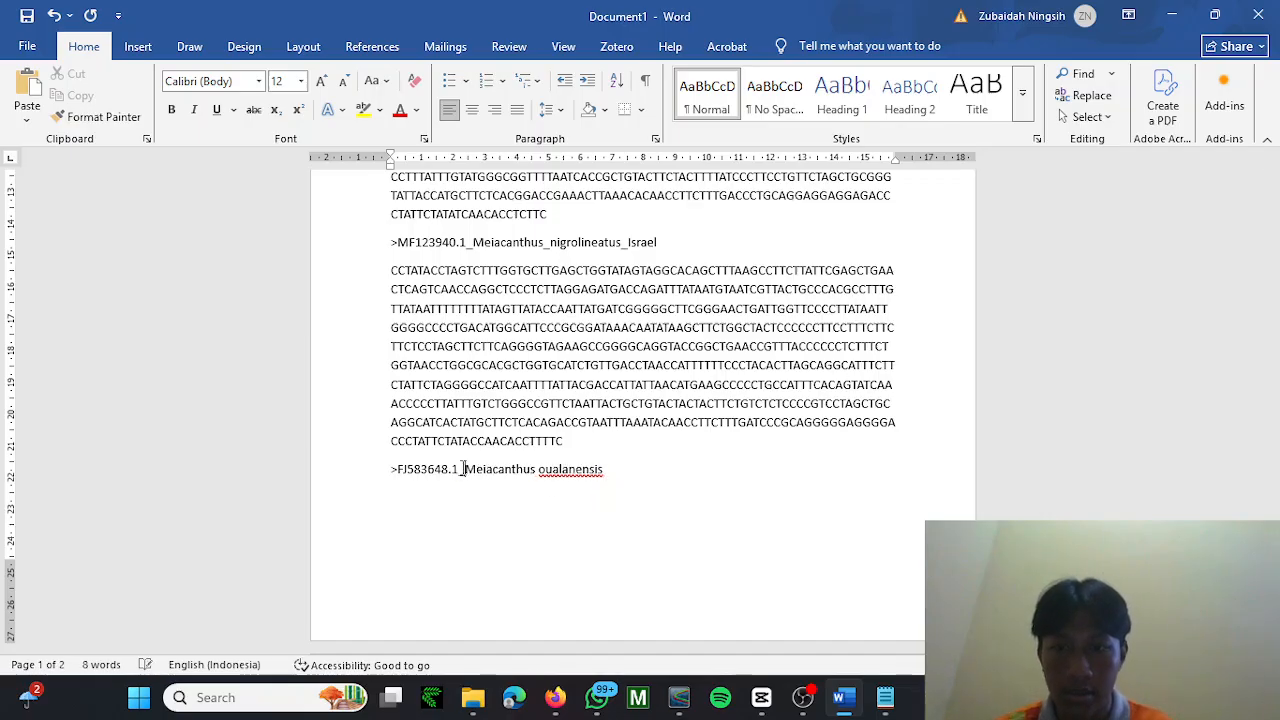
pyautogui.hotkey('ctrl', 'Right')
pyautogui.press('BackSpace')
pyautogui.write('_')
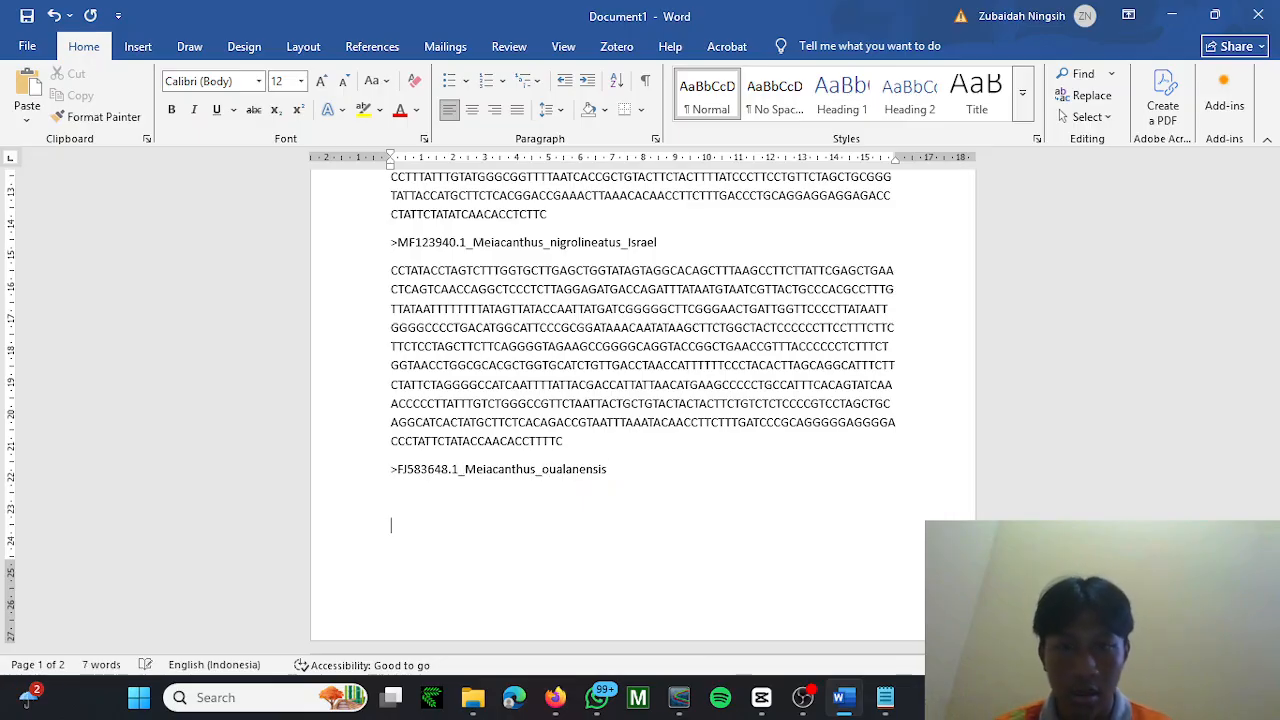
# Copy the full oualanensis nucleotide sequence without its header in Firefox and flatten it to one line in the blank tab's address field.
pyautogui.hotkey('alt', 'Tab')
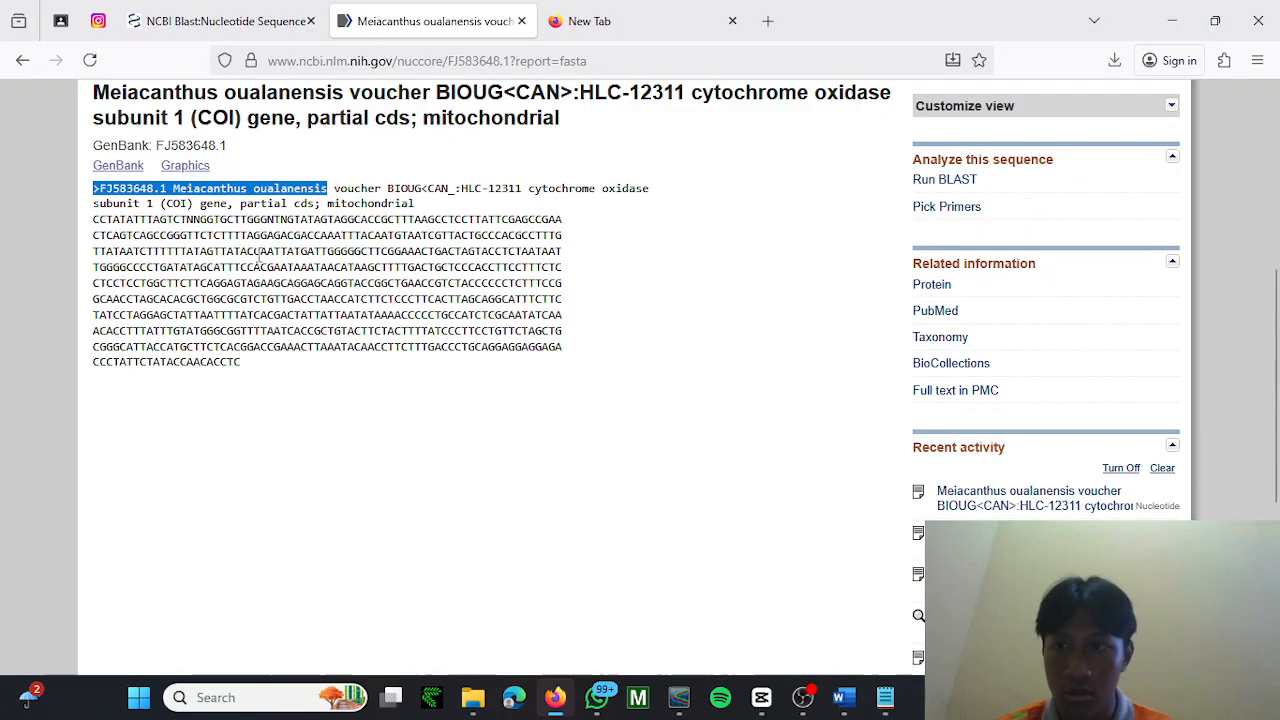
pyautogui.moveTo(92, 221); pyautogui.dragTo(249, 389)
pyautogui.press('alt')
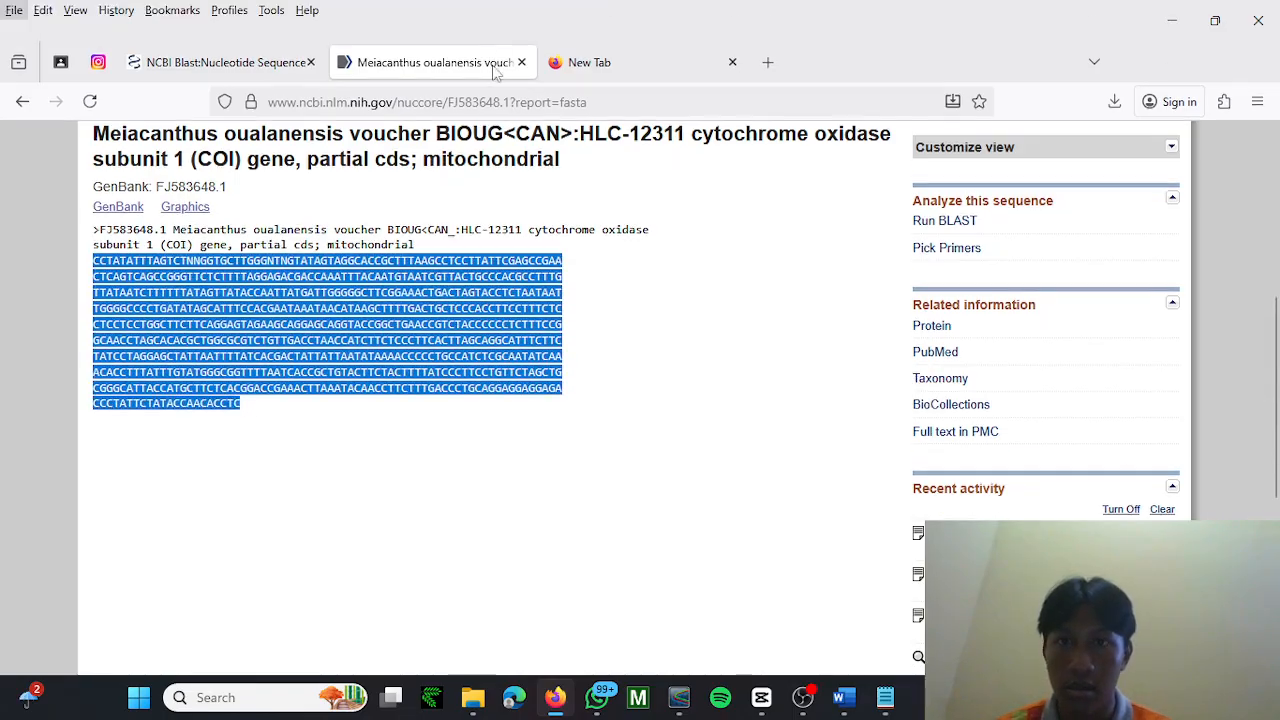
pyautogui.click(581, 33)
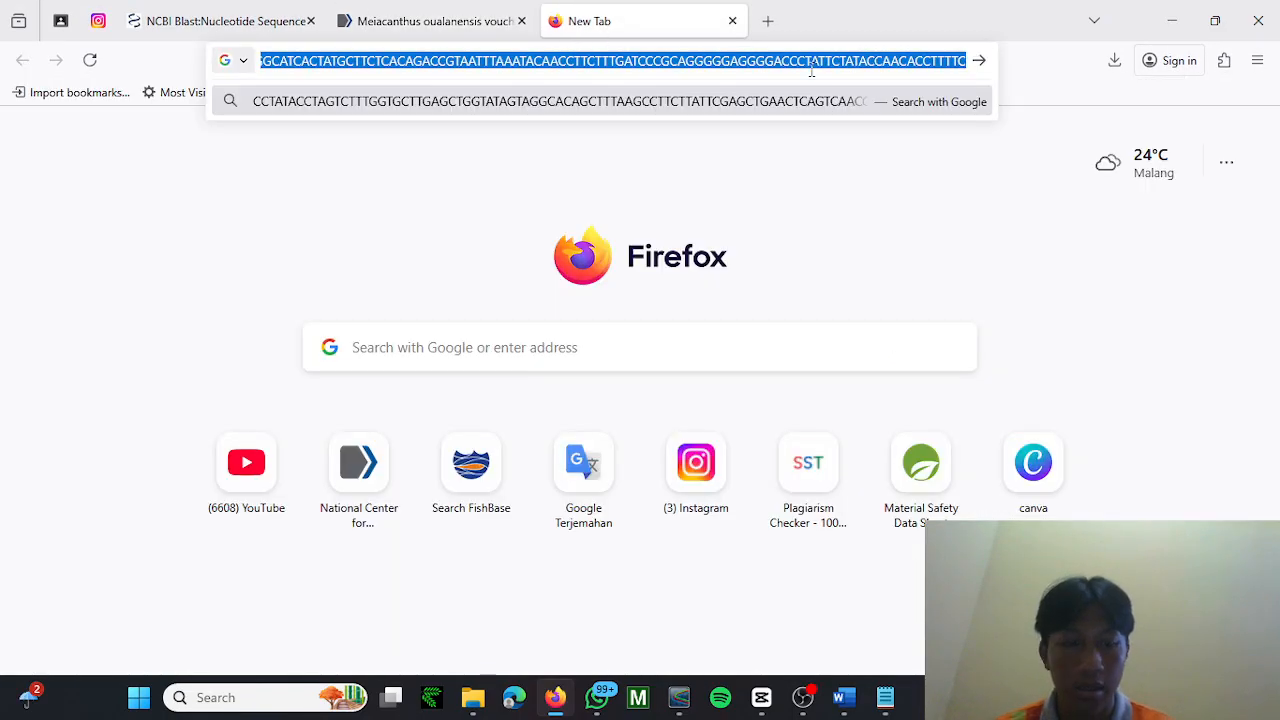
pyautogui.press('BackSpace')
pyautogui.hotkey('ctrl', 'v')
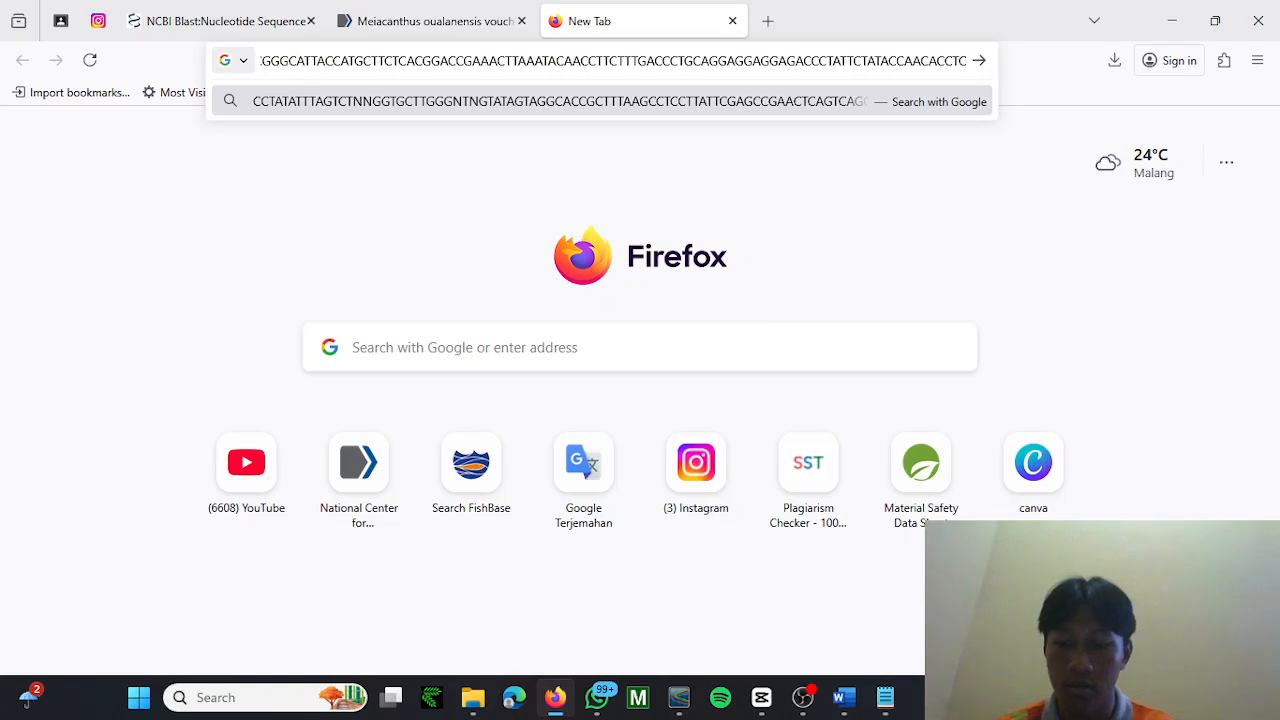
pyautogui.hotkey('ctrl', 'a')
# Switch to Word and push the >FJ583648.1_Meiacanthus_oualanensis header onto the second page with blank lines above it.
pyautogui.hotkey('alt', 'Tab')
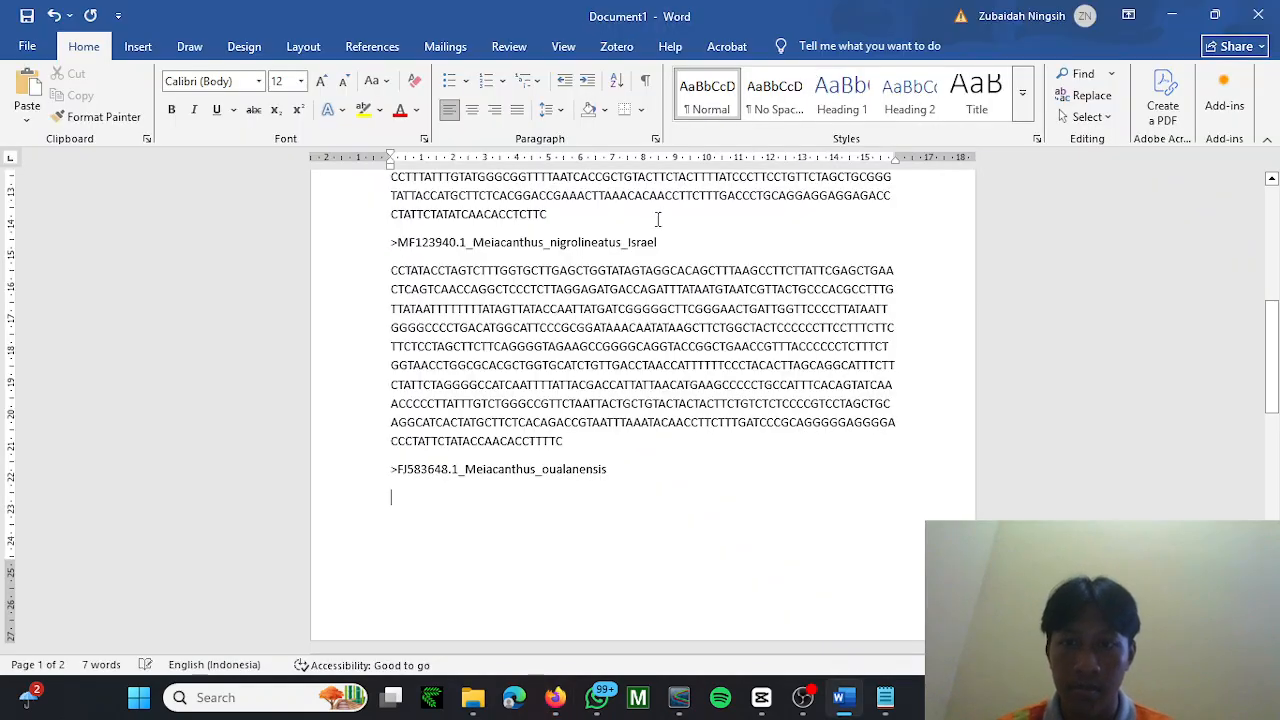
pyautogui.click(390, 468)
pyautogui.press('Return')
pyautogui.press('Return')
pyautogui.press('Return')
pyautogui.press('Return')
pyautogui.press('Return')
pyautogui.press('Return')
pyautogui.press('Return')
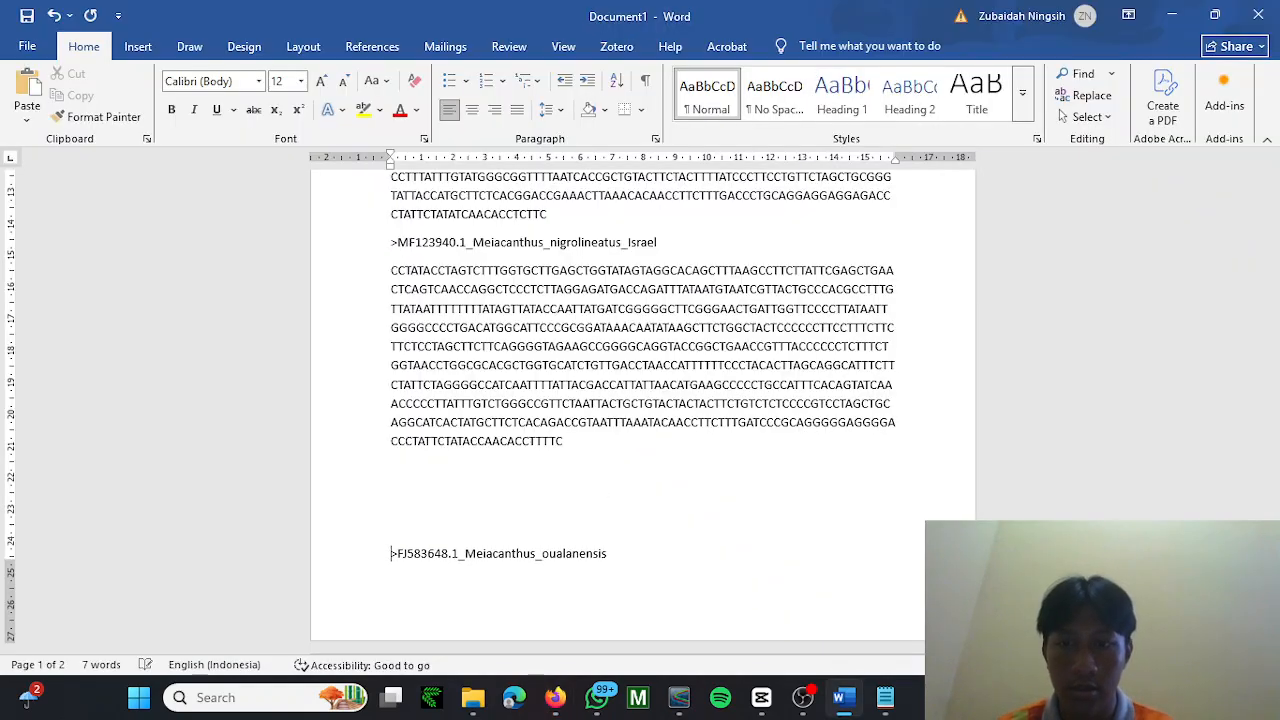
pyautogui.scroll(-3, 507, 420)
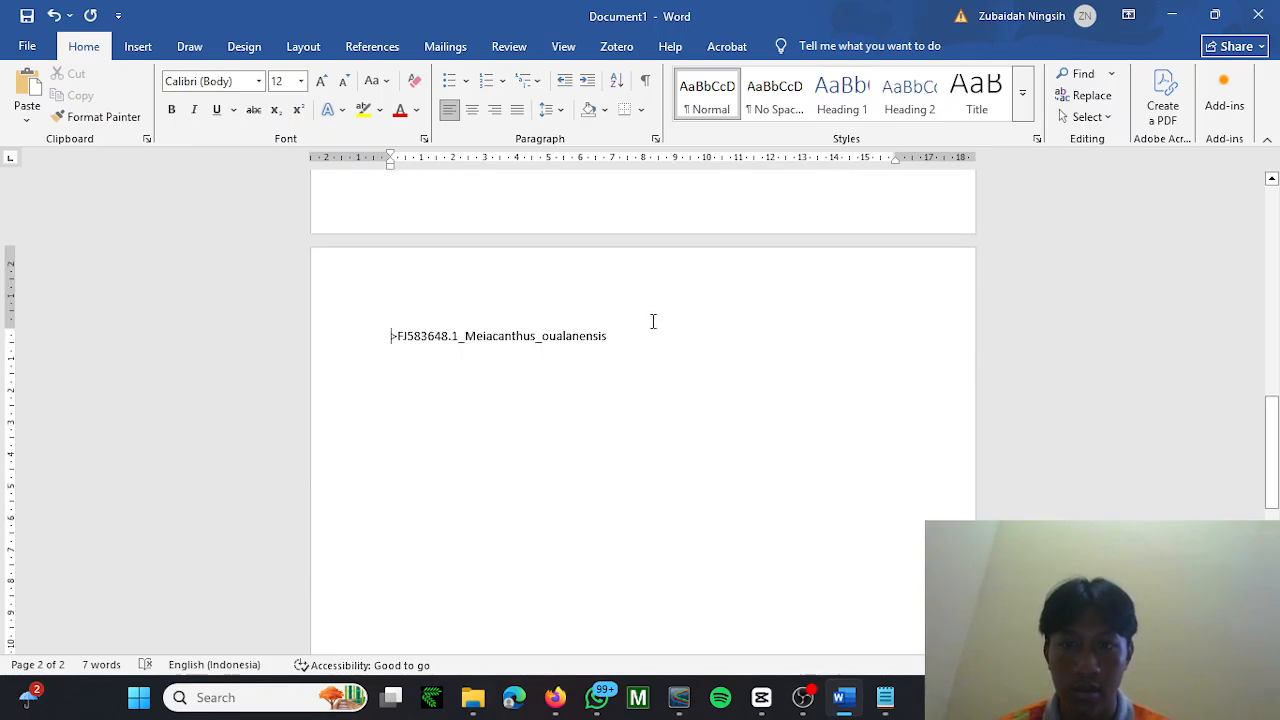
# Paste the flattened oualanensis sequence on a new line beneath its header.
pyautogui.click(618, 335)
pyautogui.press('Return')
pyautogui.write('CCTATATTTAGTCTNNGGTGCTTGGGNTNGTATAGTAGGCACCGCTTTAAGCCTCCTTATTCGAGCCGAACTCAGTCAGCCGGGTTCTCTTTTAGGAGACGACCAAATTTACAATGTAATCGTTACTGCCCACGCCTTTGTTATAATCTTTTTTATAGTTATACCAATTATGATTGGGGGCTTCGGAAACTGACTAGTACCTCTAATAATTGGGGCCCCTGATATAGCATTTCCACGAATAAATAACATAAGCTTTTGACTGCTCCCACCTTCCTTTCTCCTCCTCCTGGCTTCTTCAGGAGTAGAAGCAGGAGCAGGTACCGGCTGAACCGTCTACCCCCCTCTTTCCGGCAACCTAGCACACGCTGGCGCGTCTGTTGACCTAACCATCTTCTCCCTTCACTTAGCAGGCATTTCTTCTATCCTAGGAGCTATTAATTTTATCACGACTATTATTAATATAAAACCCCCTGCCATCTCGCAATATCAAACACCTTTATTTGTATGGGCGGTTTTAATCACCGCTGTACTTCTACTTTTATCCCTTCCTGTTCTAGCTGCGGGCATTACCATGCTTCTCACGGACCGAAACTTAAATACAACCTTCTTTGACCCTGCAGGAGGAGGAGACCCTATTCTATACCAACACCTC')
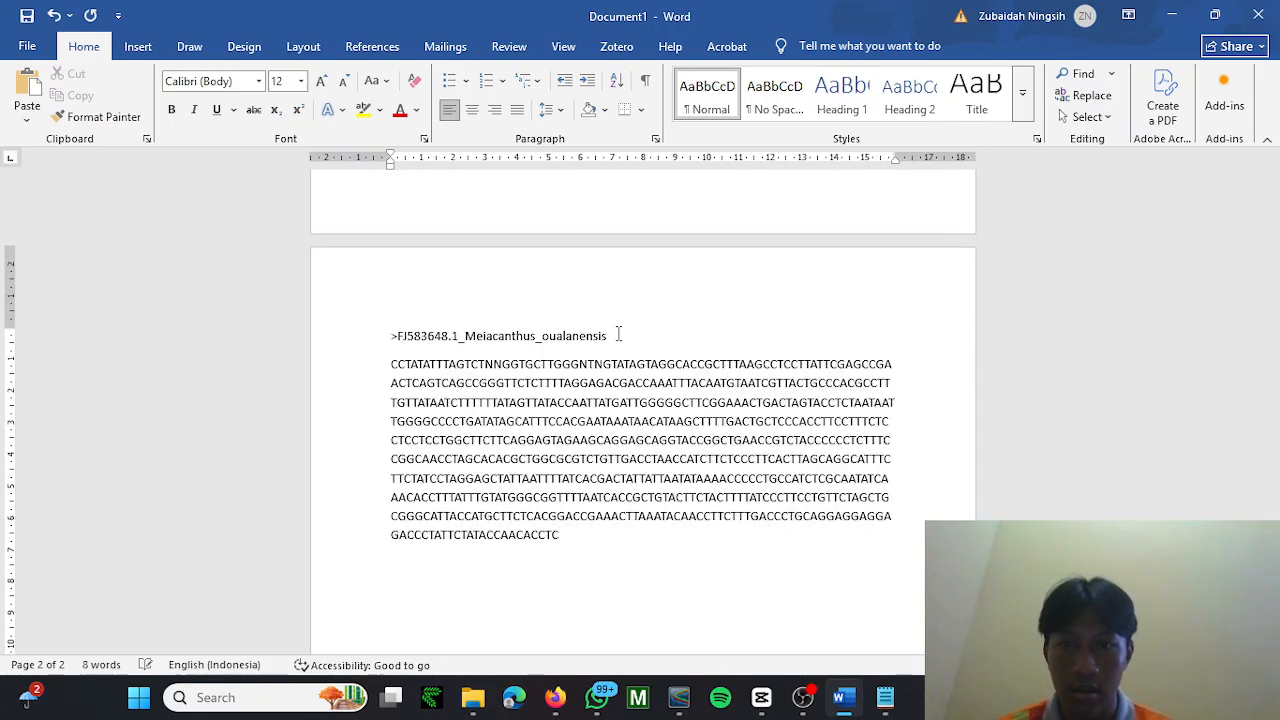
# Switch to Firefox, return to the oualanensis GenBank record and copy the country Tonga from its geo_loc_name qualifier.
pyautogui.hotkey('alt', 'Tab')
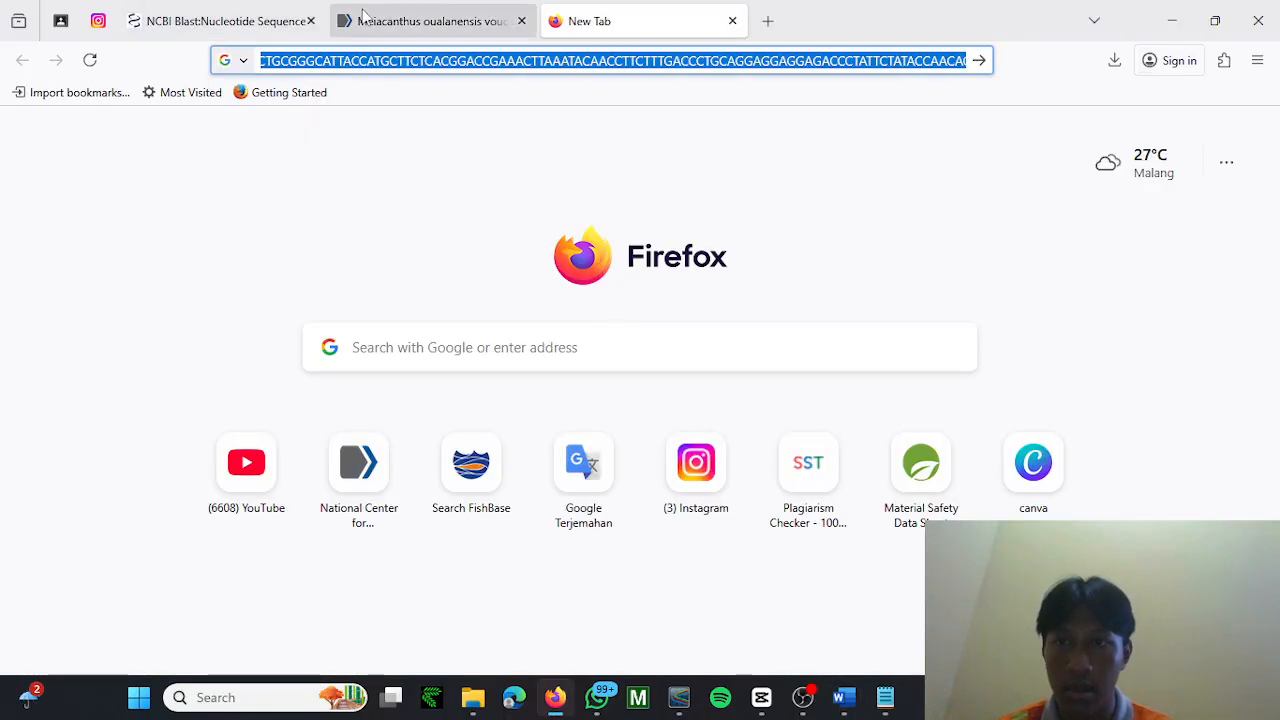
pyautogui.click(380, 8)
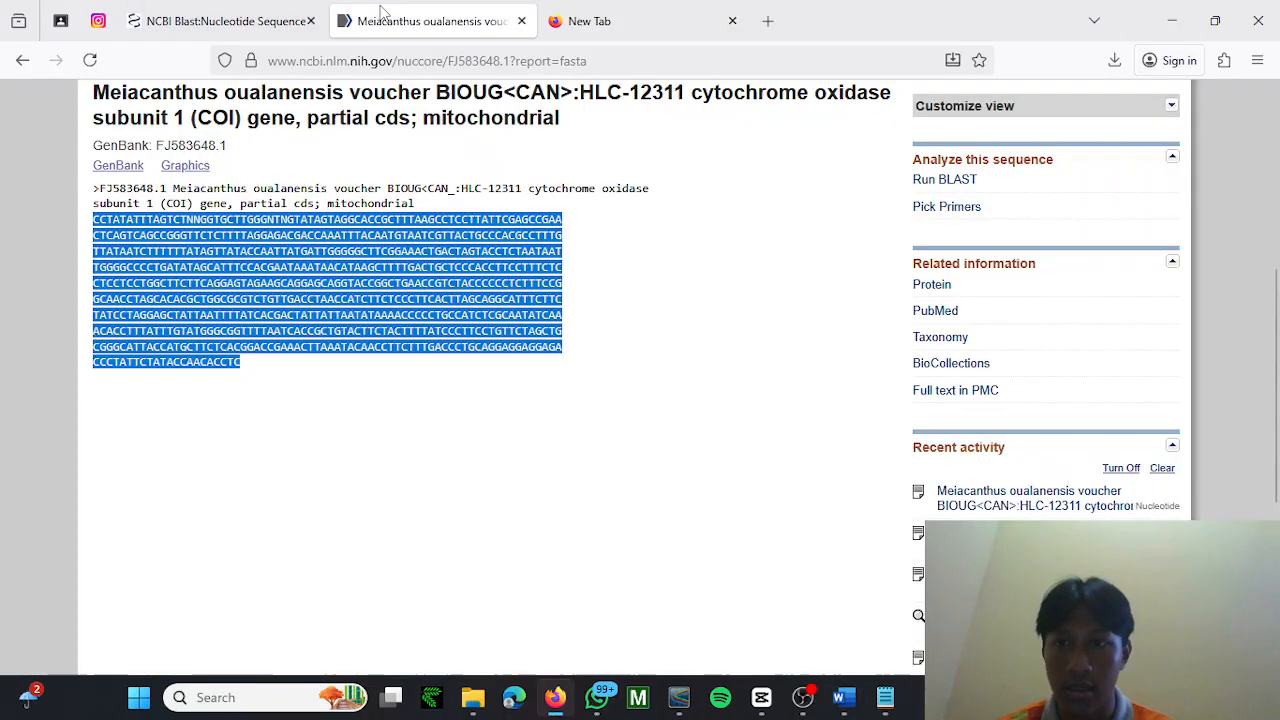
pyautogui.hotkey('alt', 'Left')
pyautogui.scroll(-3, 325, 488)
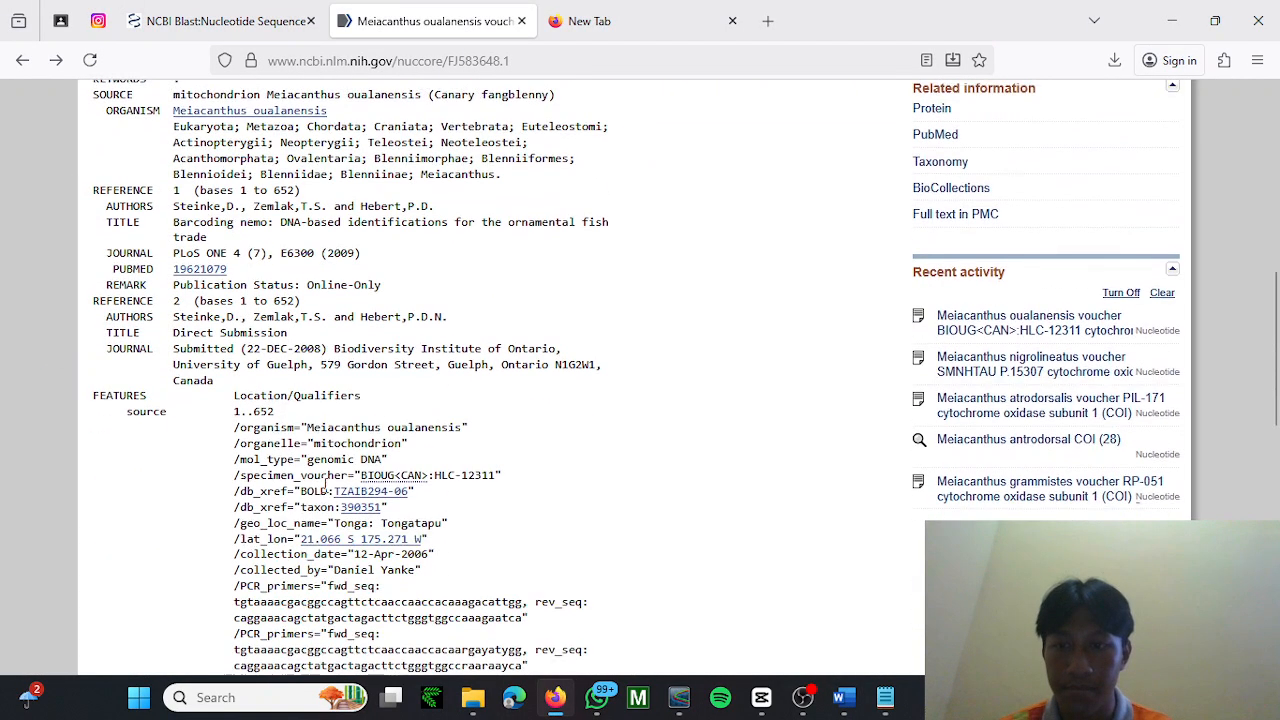
pyautogui.scroll(-1, 325, 488)
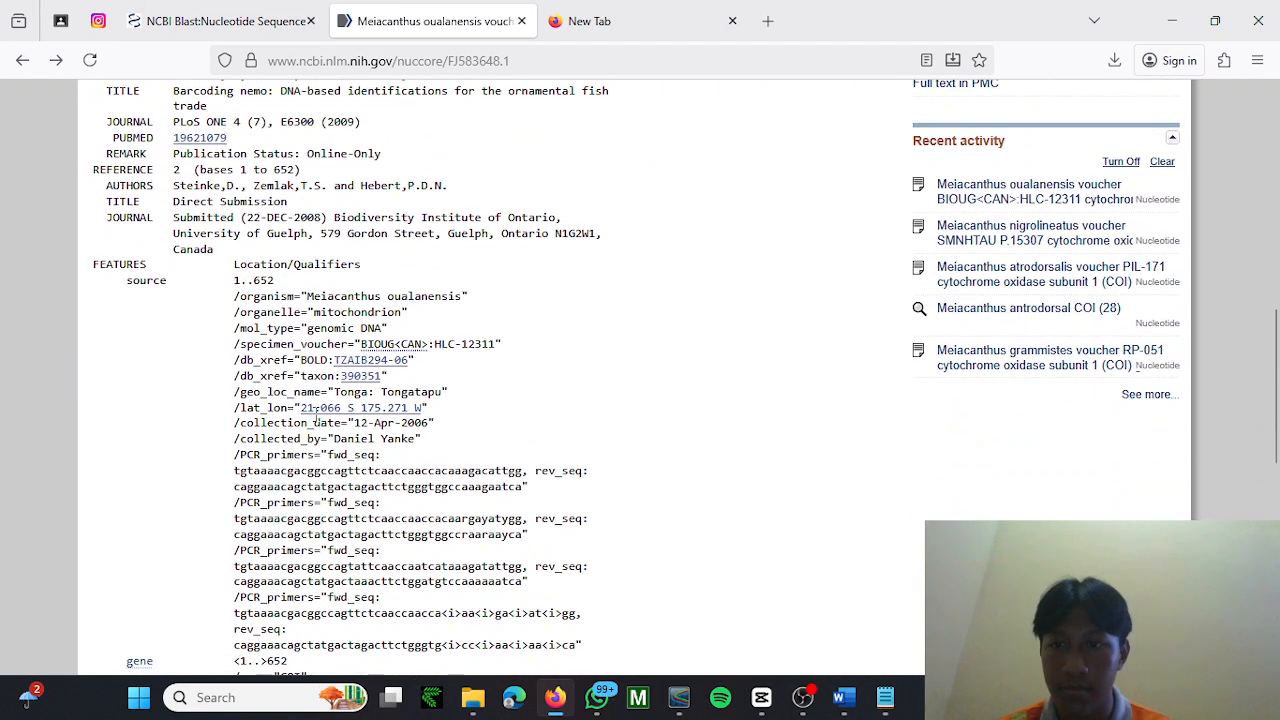
pyautogui.doubleClick(344, 392)
pyautogui.hotkey('ctrl', 'c')
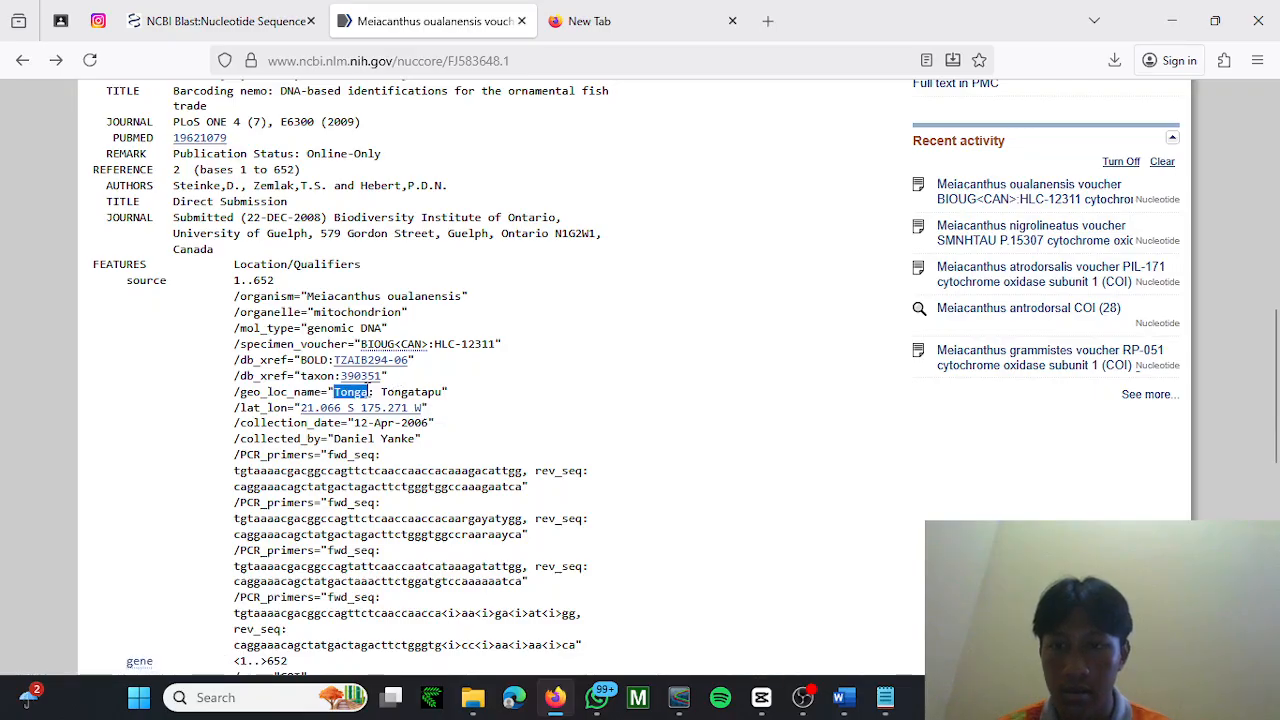
# Complete the header in Word as >FJ583648.1_Meiacanthus_oualanensis_Tonga and remove the empty line between it and the sequence.
pyautogui.hotkey('alt', 'Tab')
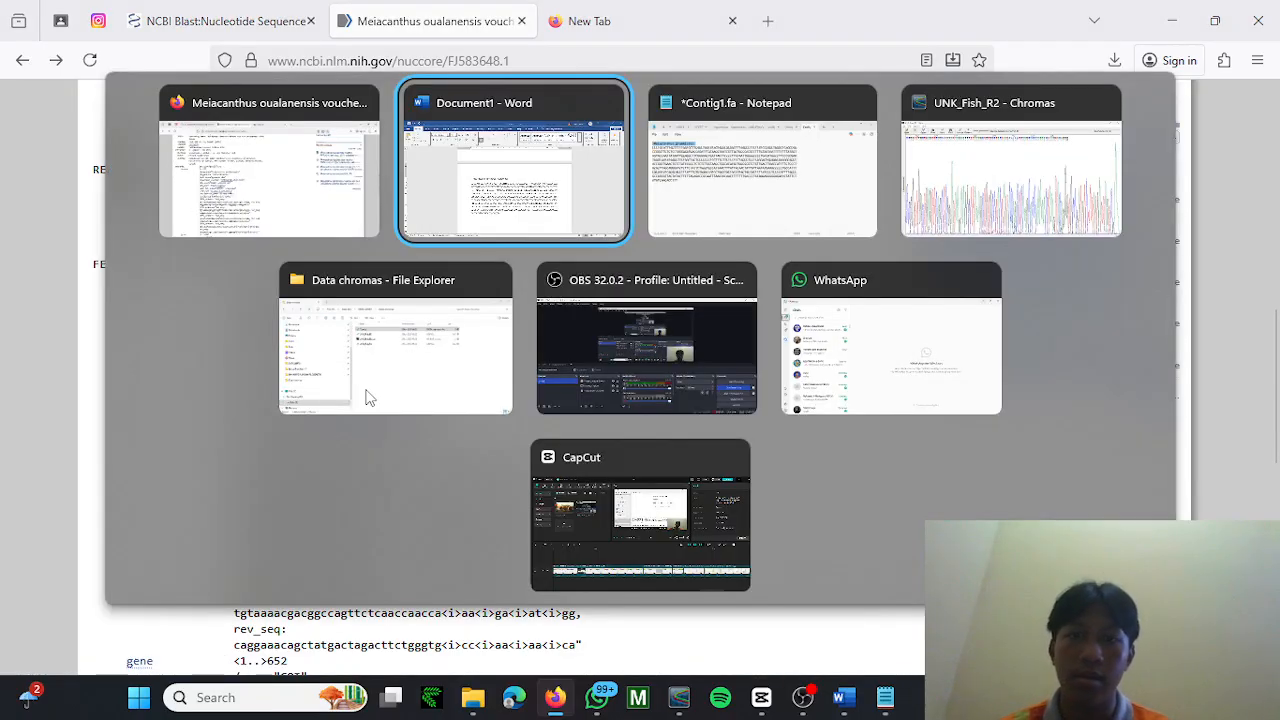
pyautogui.hotkey('ctrl', 'v')
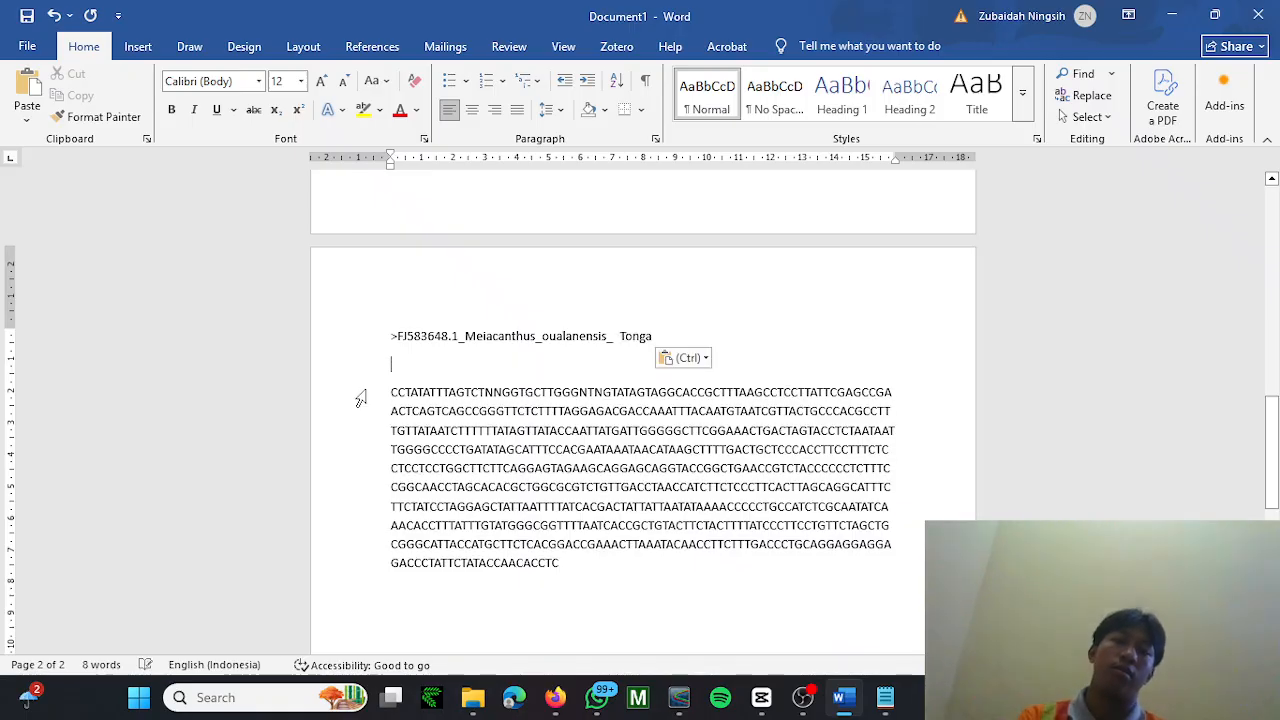
pyautogui.click(621, 338)
pyautogui.press('BackSpace')
pyautogui.press('Down')
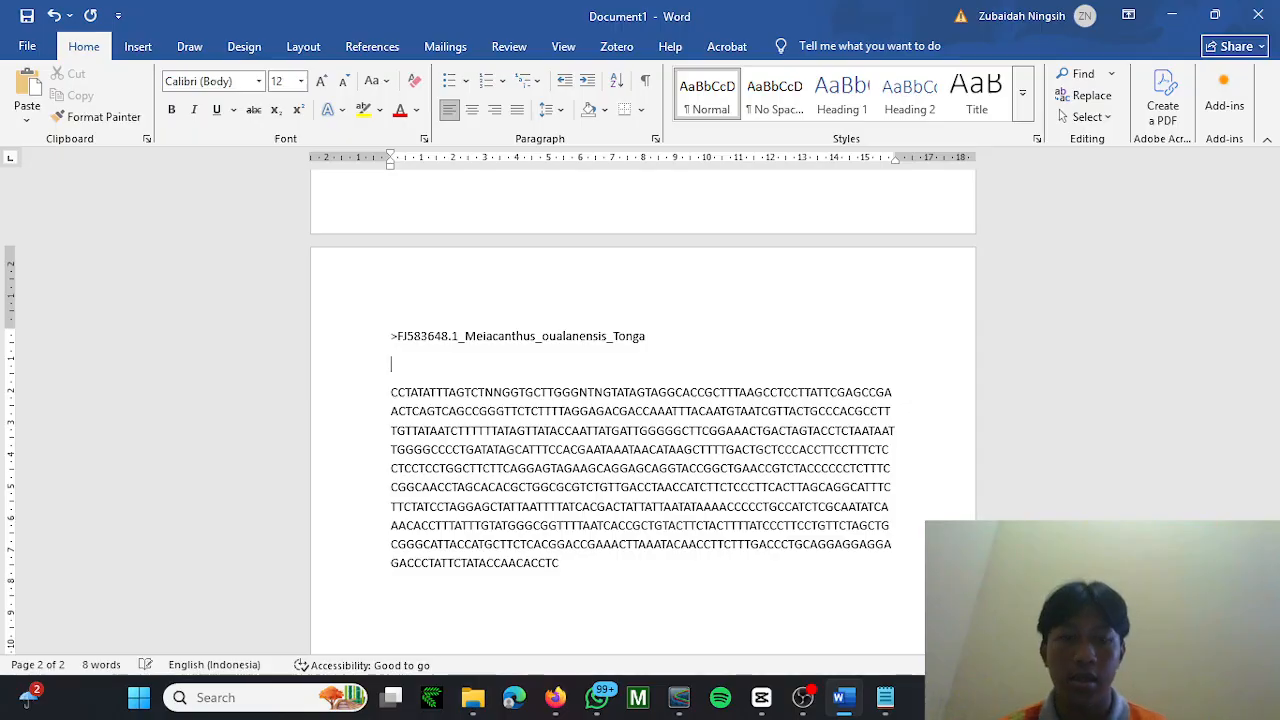
pyautogui.press('BackSpace')
pyautogui.scroll(15, 643, 400)
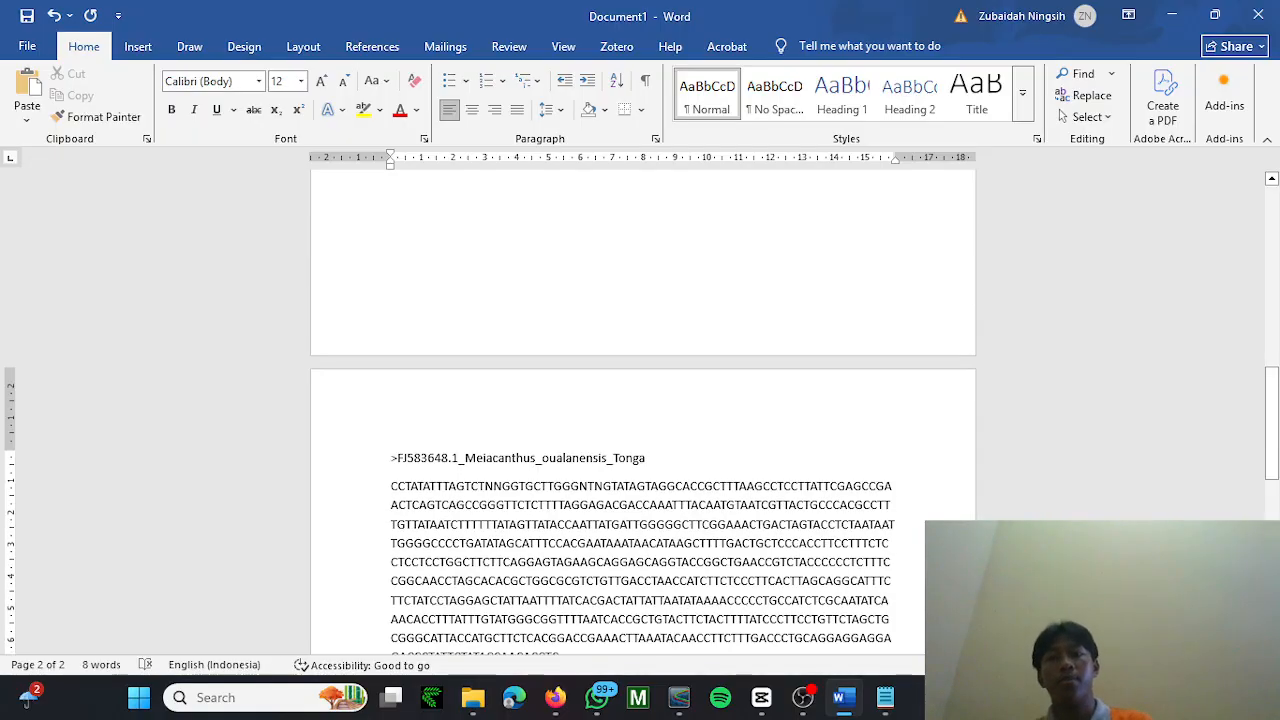
pyautogui.scroll(-5, 643, 400)
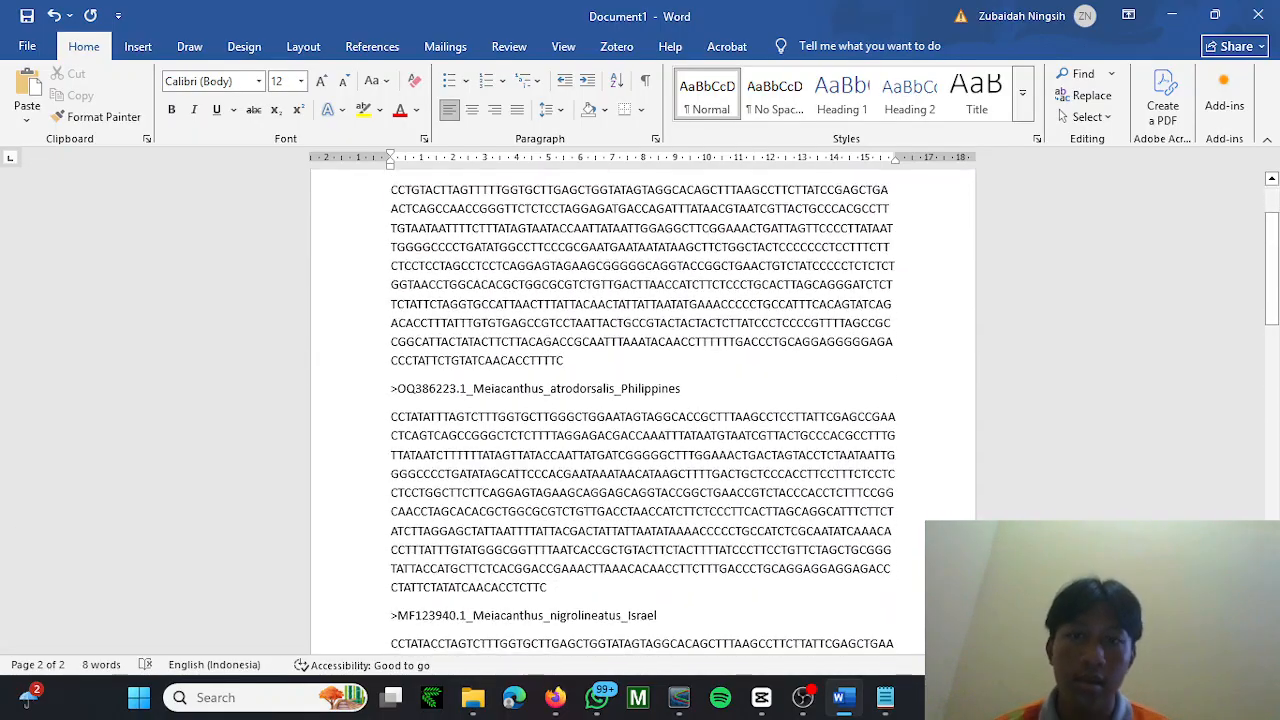
pyautogui.scroll(-12, 643, 420)
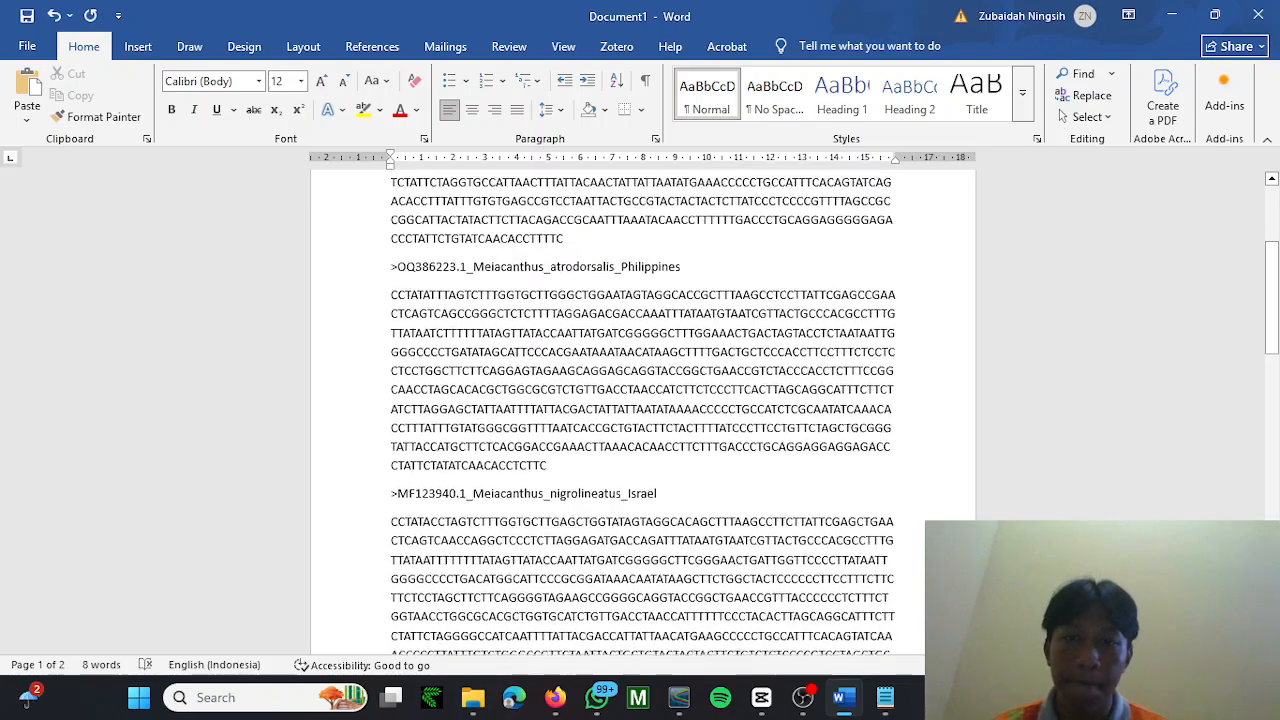
pyautogui.scroll(-3, 570, 344)
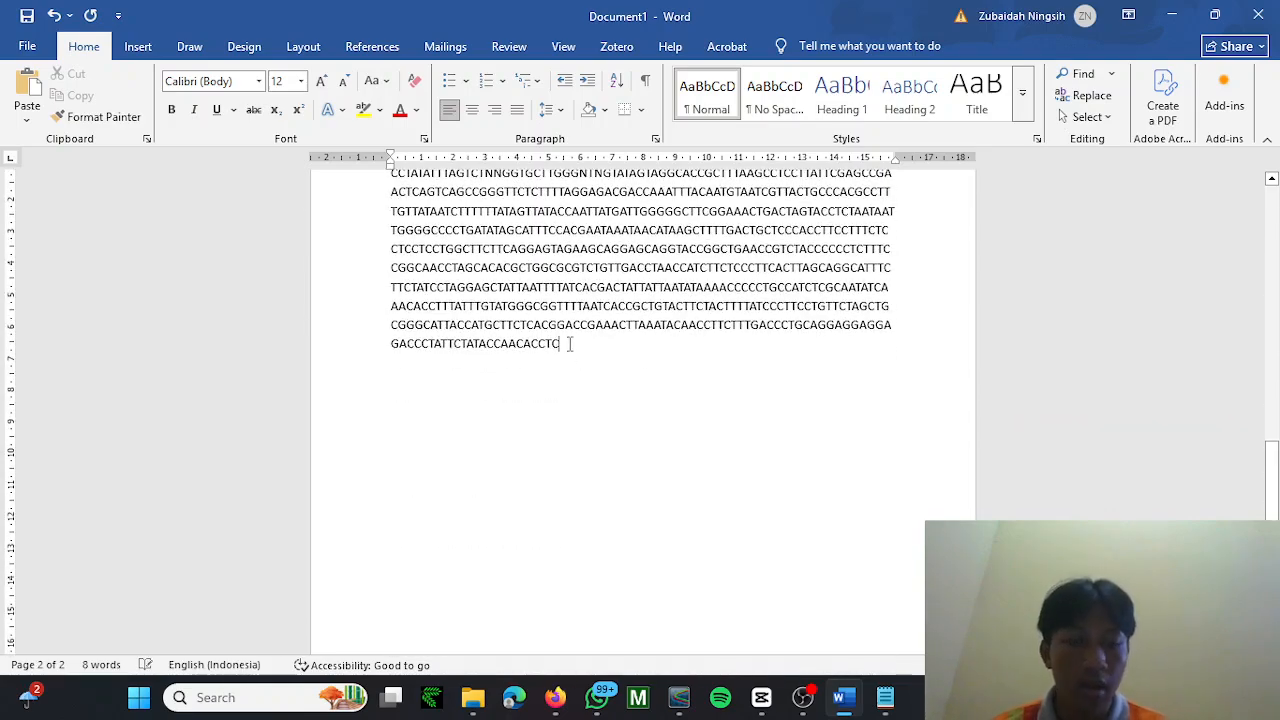
# Switch to Firefox and go back from the oualanensis record to the Meiacanthus antrodorsal COI search results.
pyautogui.hotkey('alt', 'Tab')
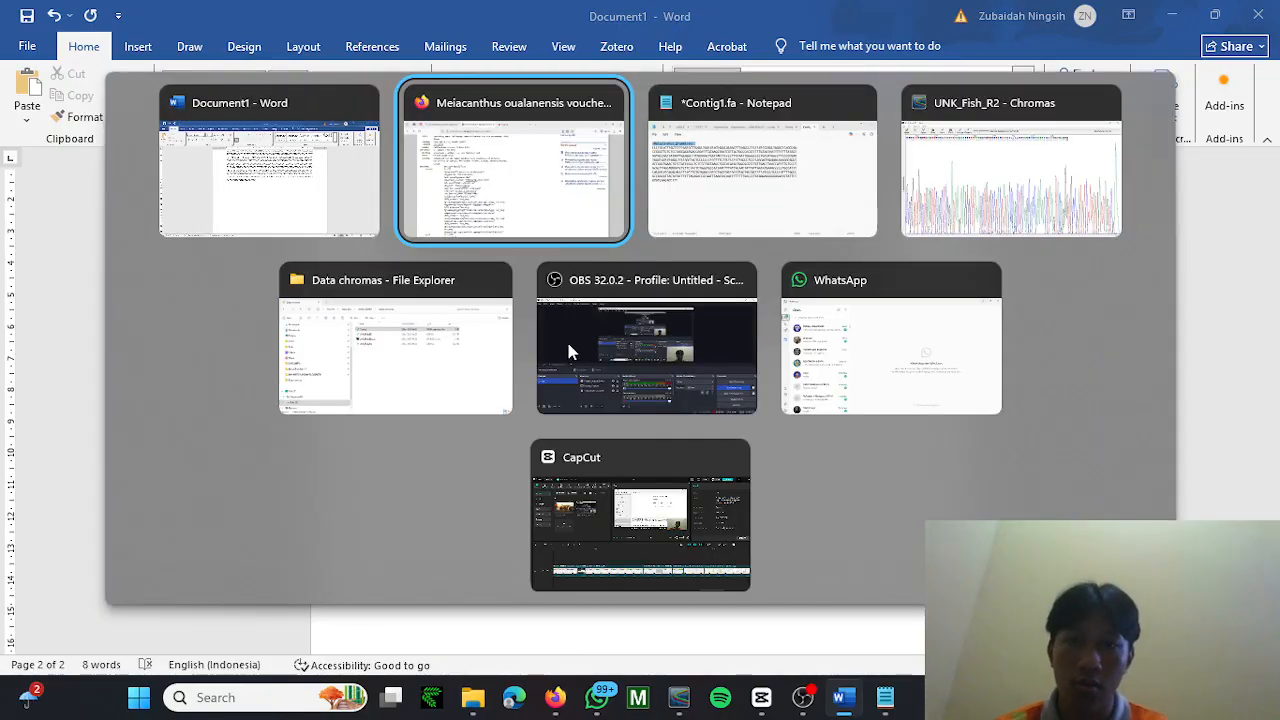
pyautogui.scroll(8, 566, 340)
pyautogui.hscroll(-2, 569, 344)
pyautogui.hscroll(-2, 570, 344)
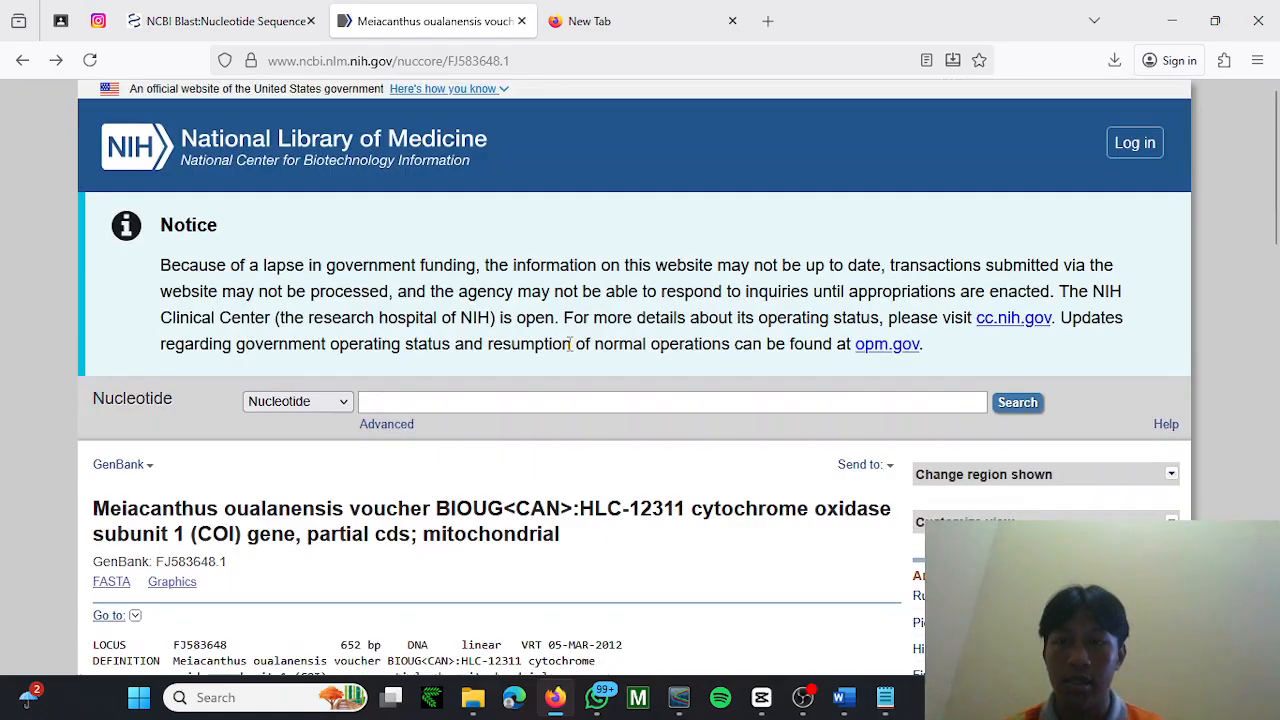
pyautogui.scroll(10, 568, 345)
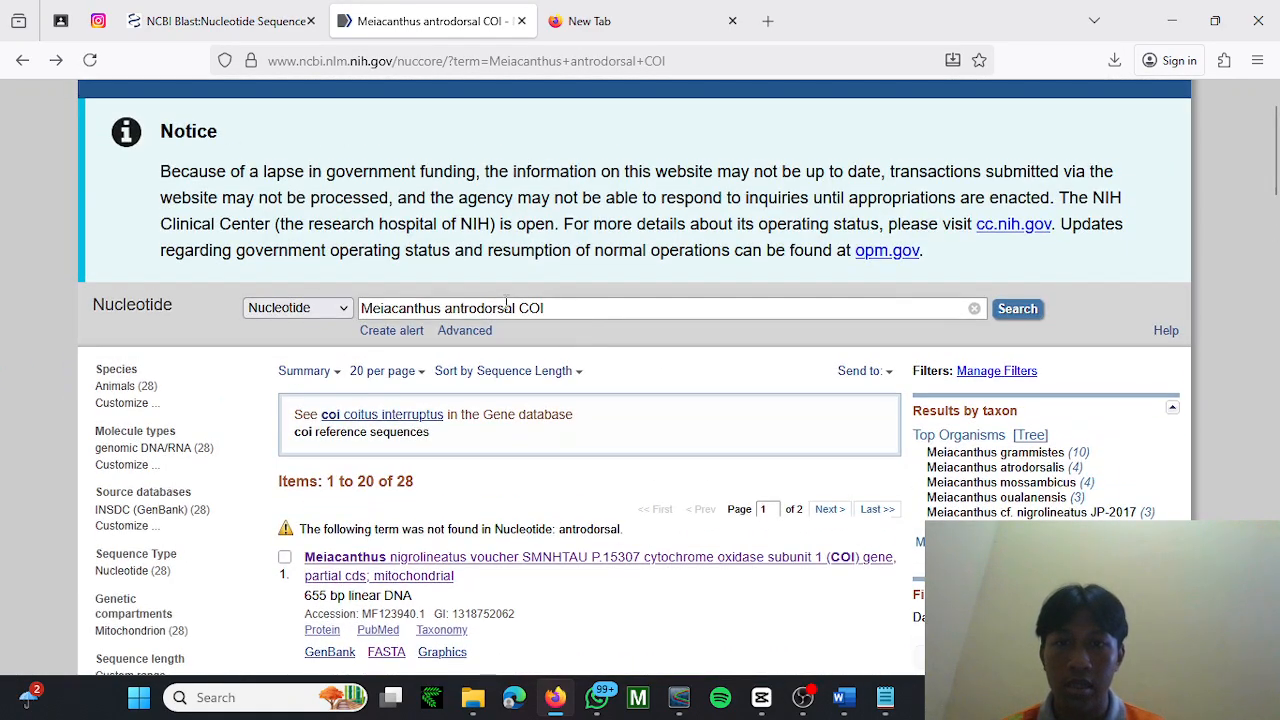
# Replace the species name in the Nucleotide query so it reads Auxis rochei rochei COI, and run the search.
pyautogui.click(516, 308)
pyautogui.press('BackSpace')
pyautogui.press('BackSpace')
pyautogui.press('BackSpace')
pyautogui.press('BackSpace')
pyautogui.press('BackSpace')
pyautogui.press('BackSpace')
pyautogui.press('BackSpace')
pyautogui.press('BackSpace')
pyautogui.press('BackSpace')
pyautogui.press('BackSpace')
pyautogui.press('BackSpace')
pyautogui.press('BackSpace')
pyautogui.press('BackSpace')
pyautogui.press('BackSpace')
pyautogui.press('BackSpace')
pyautogui.press('BackSpace')
pyautogui.press('BackSpace')
pyautogui.press('BackSpace')
pyautogui.press('BackSpace')
pyautogui.press('BackSpace')
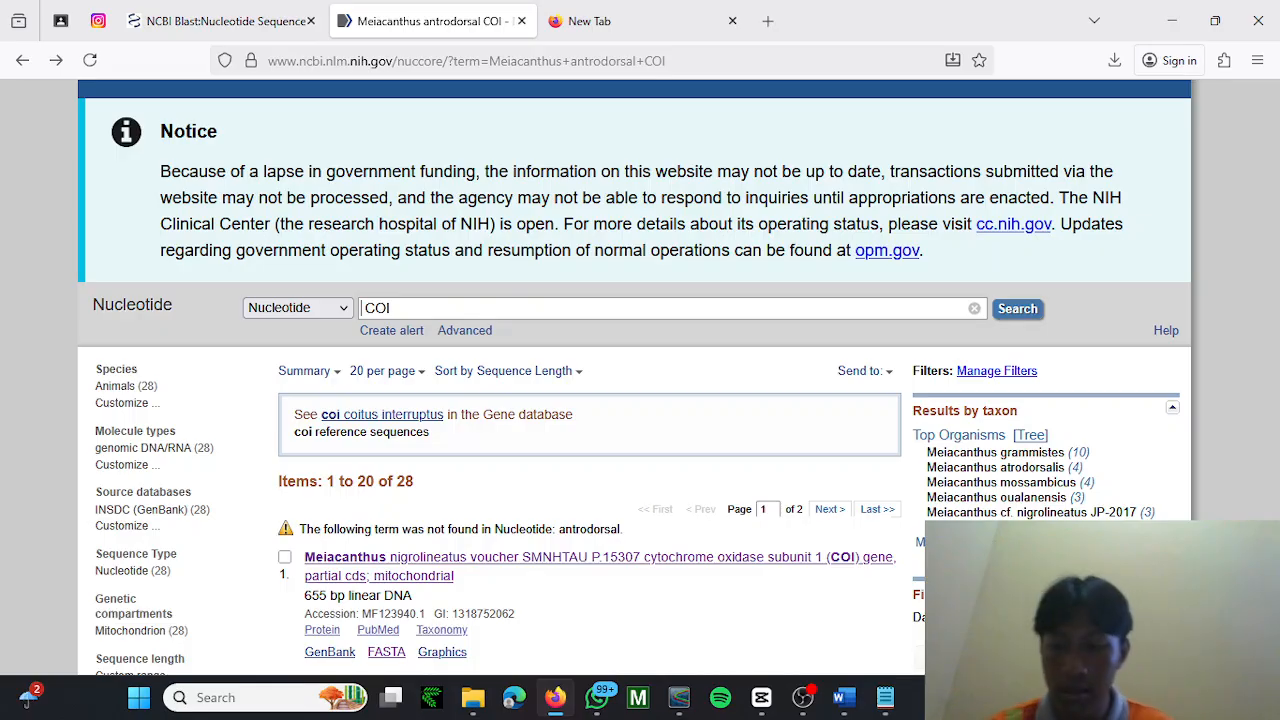
pyautogui.write('Auxis ')
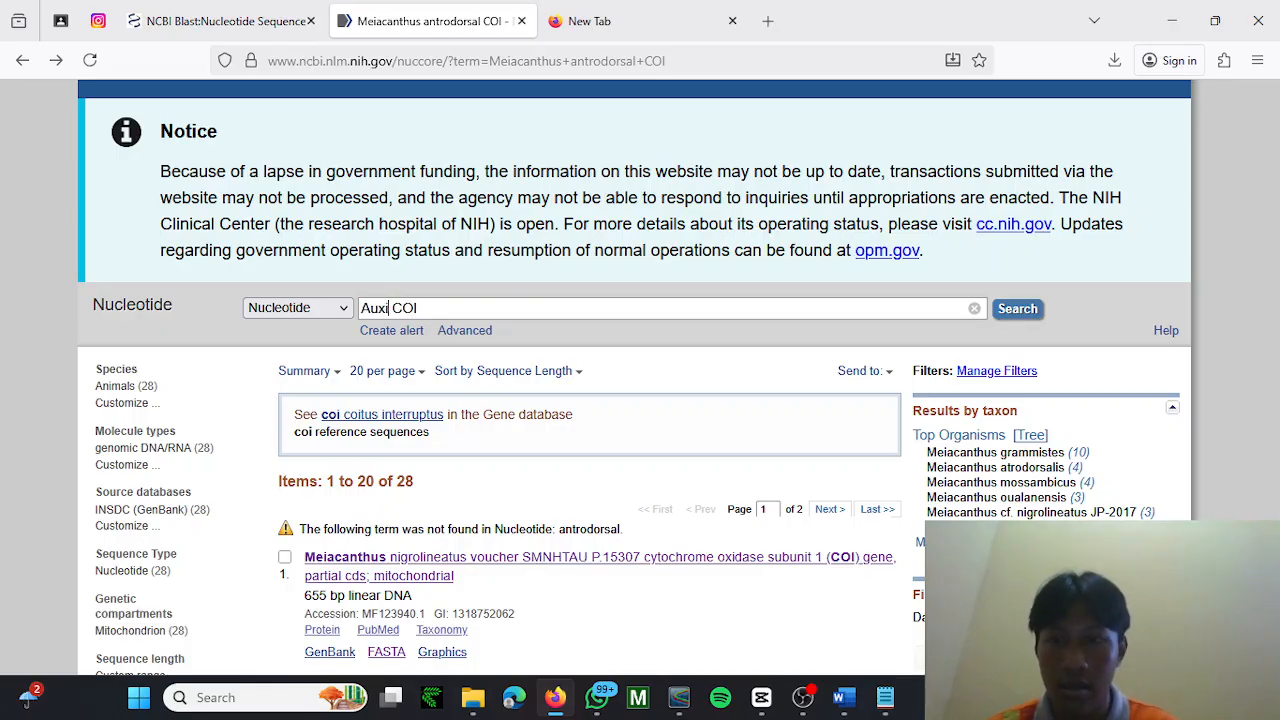
pyautogui.write(' rochei r')
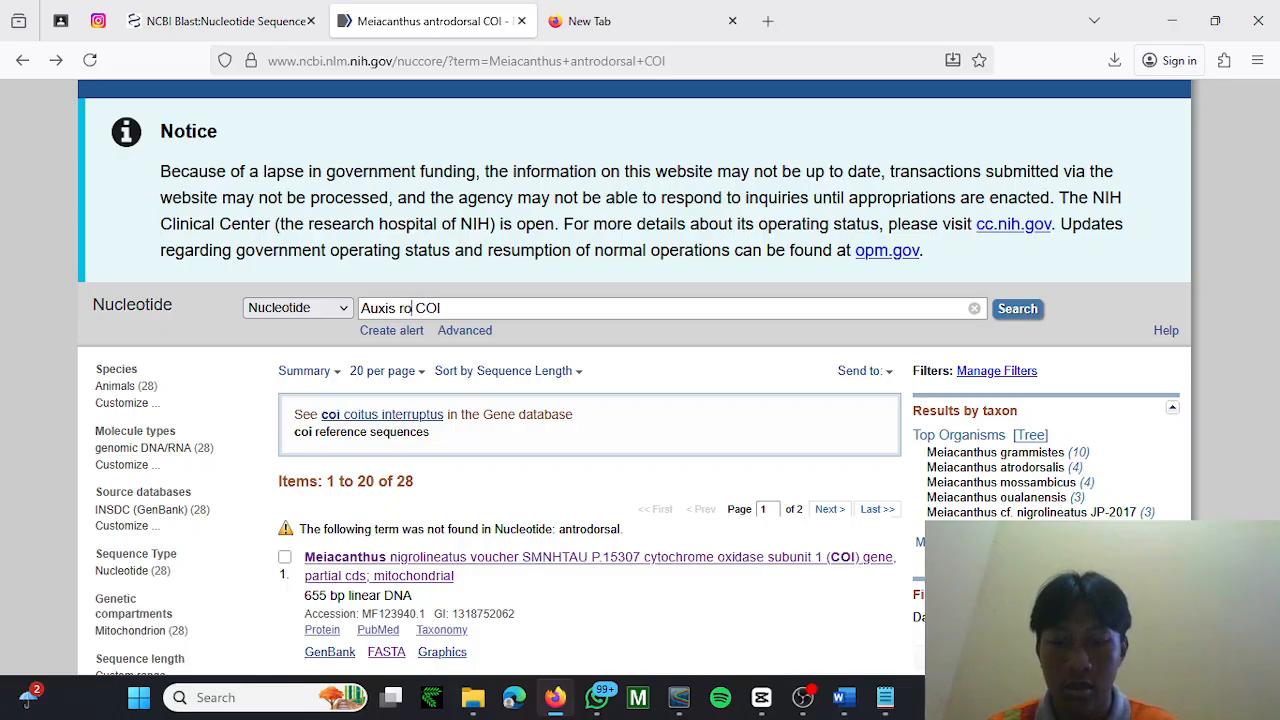
pyautogui.write('oc')
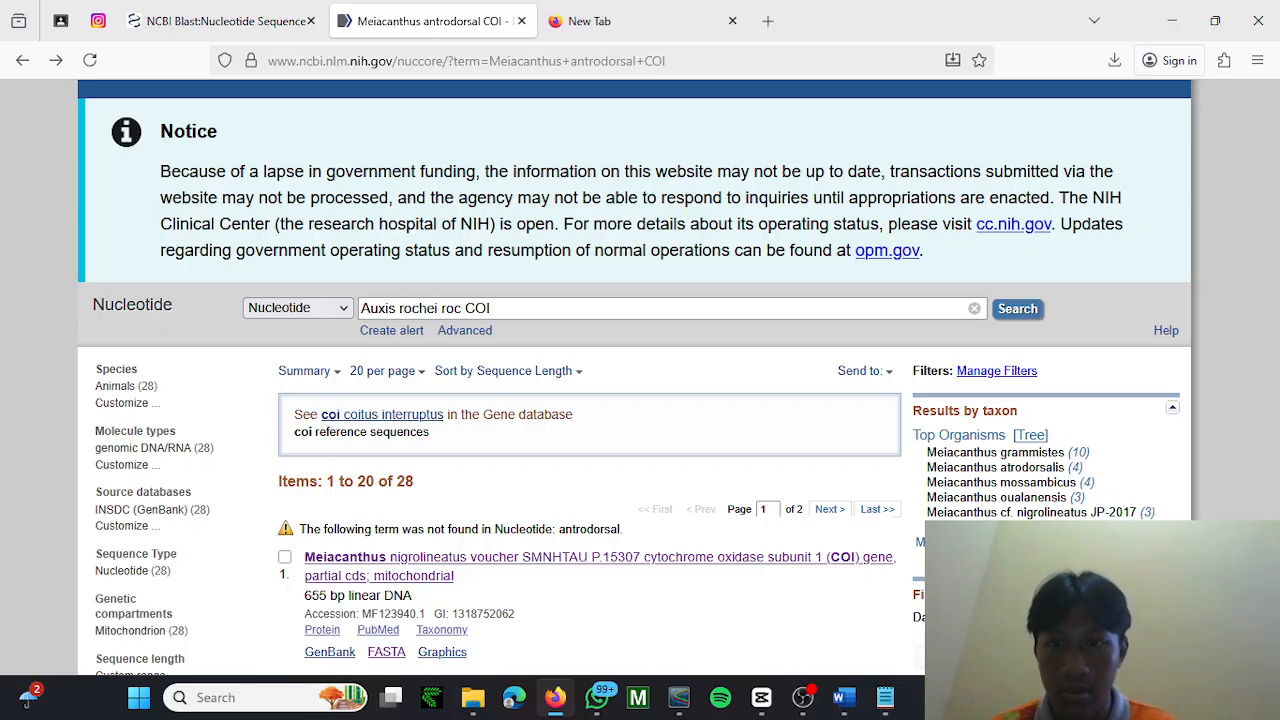
pyautogui.write('hei')
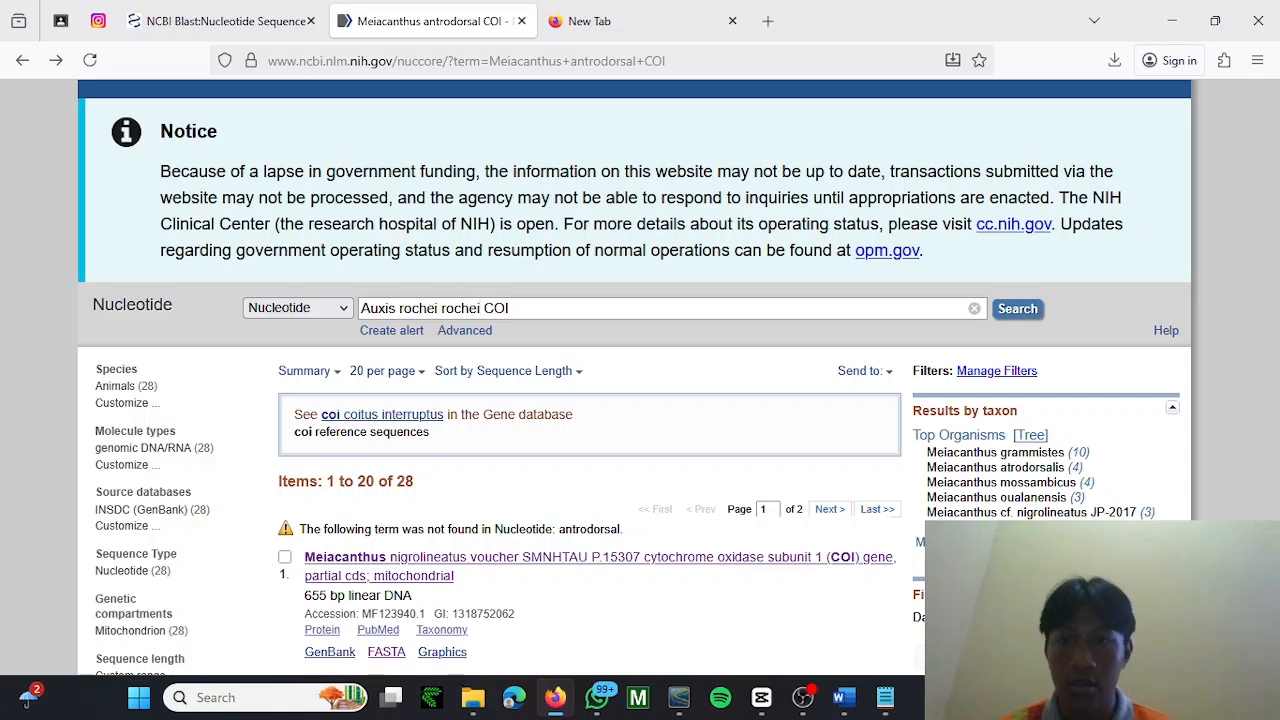
pyautogui.moveTo(392, 308); pyautogui.dragTo(361, 310)
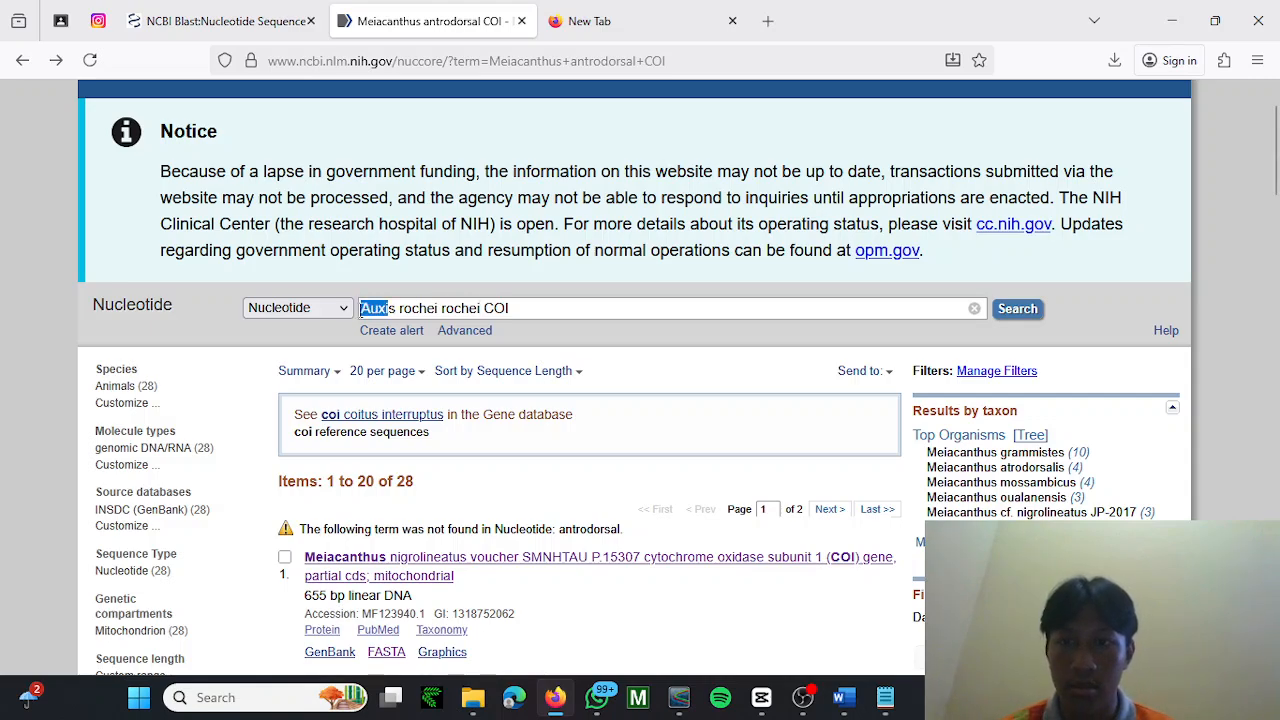
pyautogui.click(396, 303)
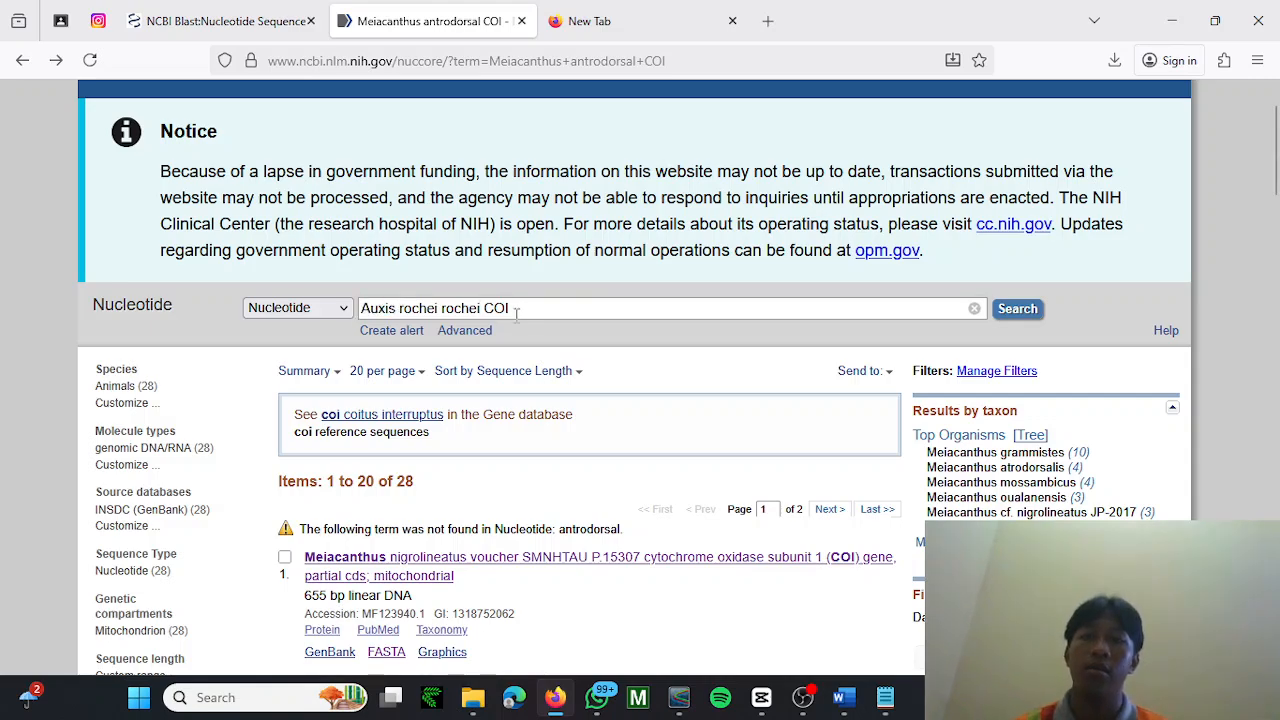
pyautogui.click(1030, 316)
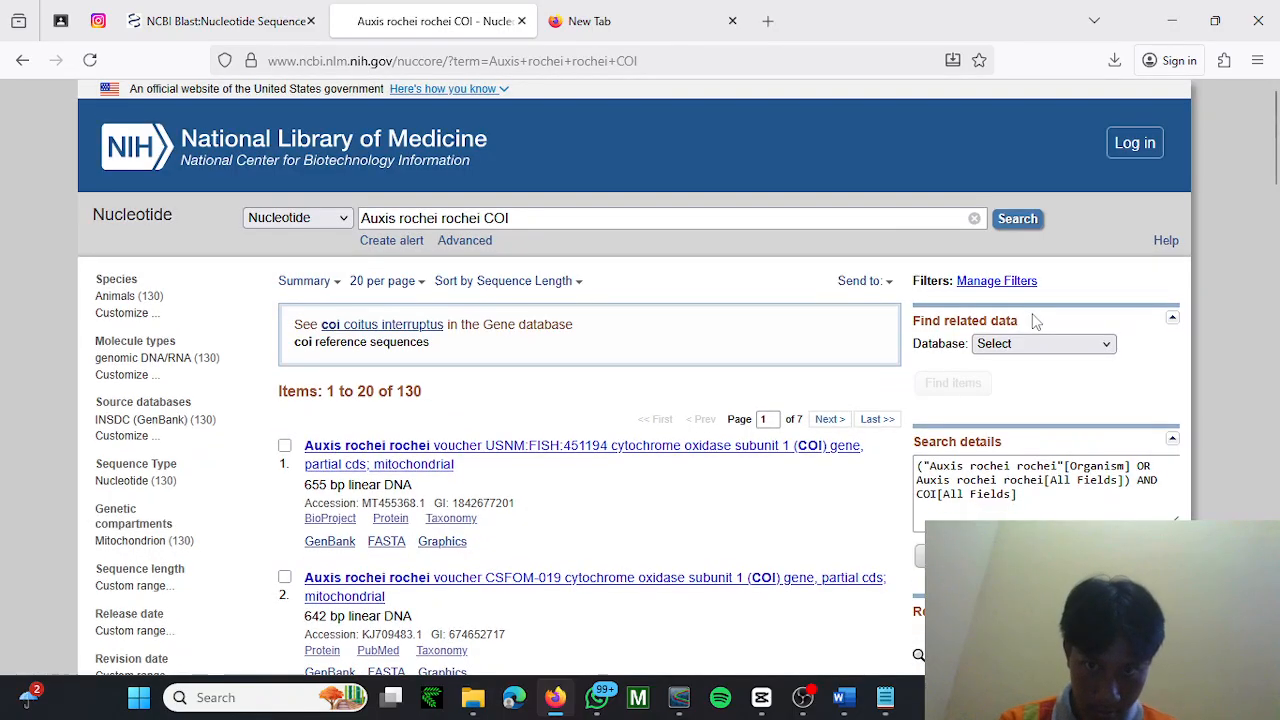
# Open the Auxis rochei rochei voucher USNM:FISH:451194 record, MT455368.1, and show it in FASTA format.
pyautogui.scroll(-3, 1035, 322)
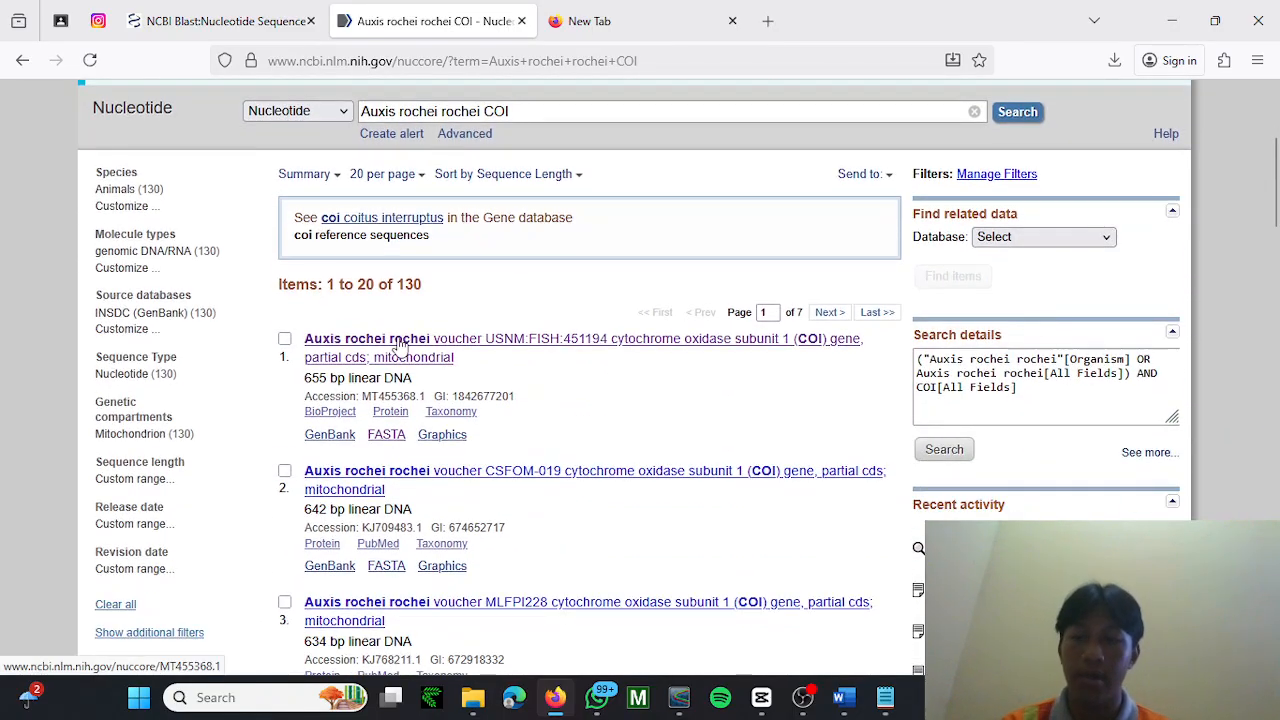
pyautogui.click(400, 345)
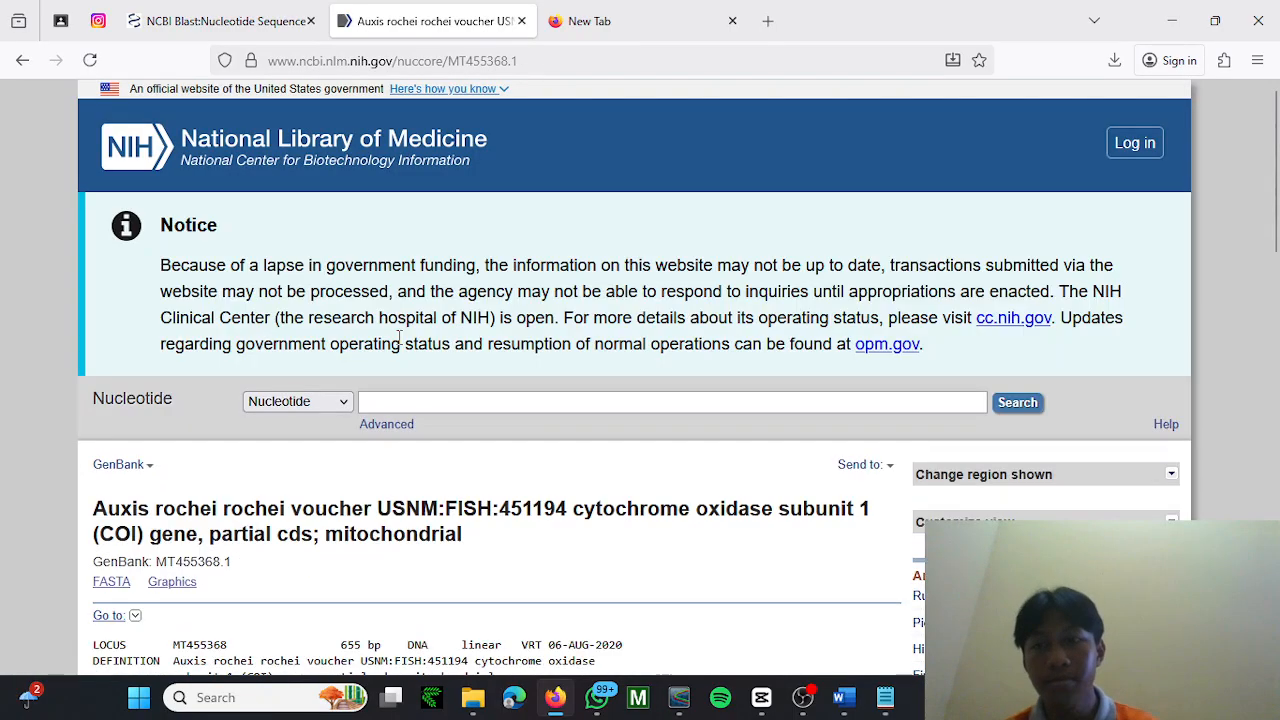
pyautogui.scroll(-1, 399, 340)
pyautogui.scroll(-2, 399, 340)
pyautogui.click(107, 328)
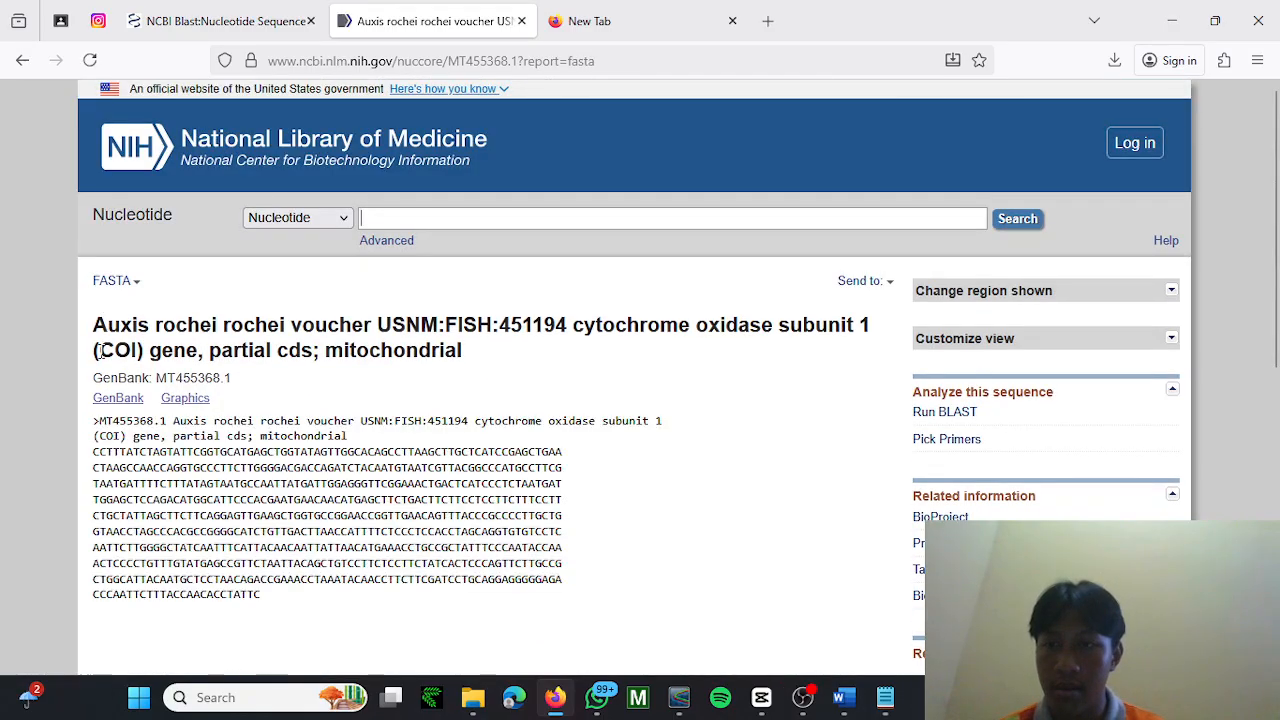
# Copy >MT455368.1 Auxis rochei rochei from the FASTA header and paste it on a new line below the last sequence in Word.
pyautogui.scroll(-1, 104, 495)
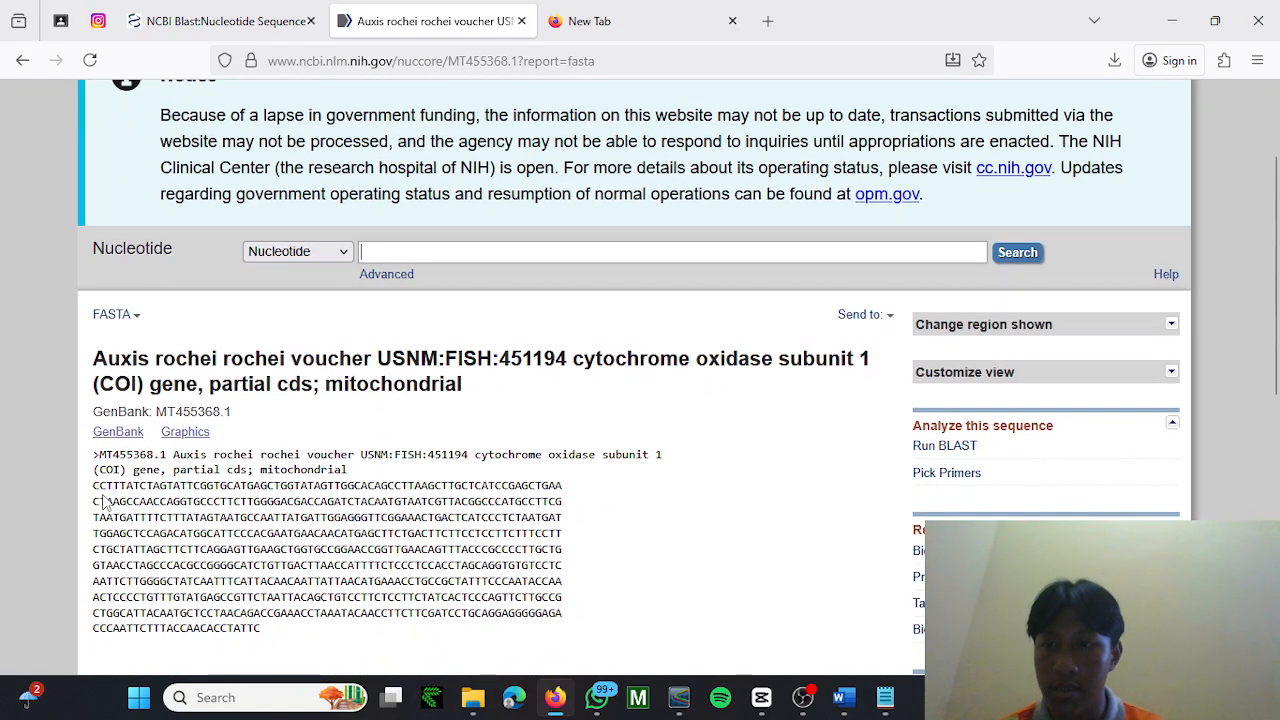
pyautogui.moveTo(95, 454); pyautogui.dragTo(301, 456)
pyautogui.hotkey('ctrl', 'c')
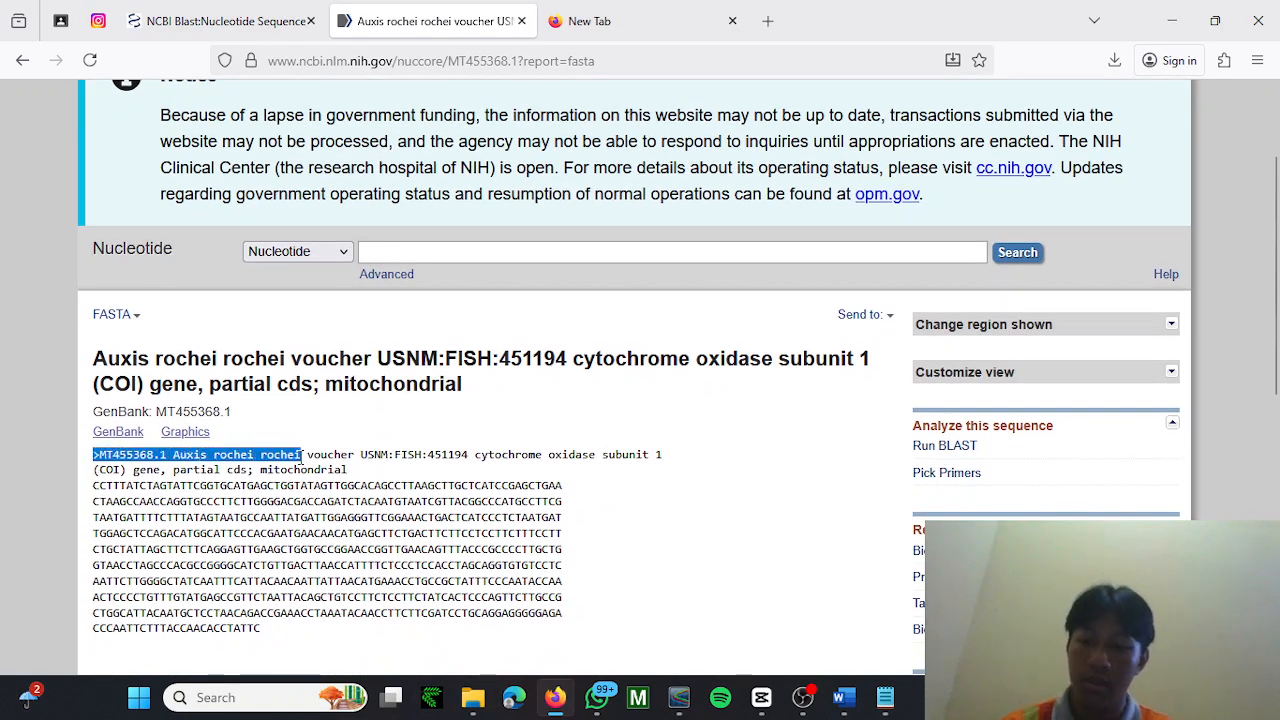
pyautogui.hotkey('alt', 'Tab')
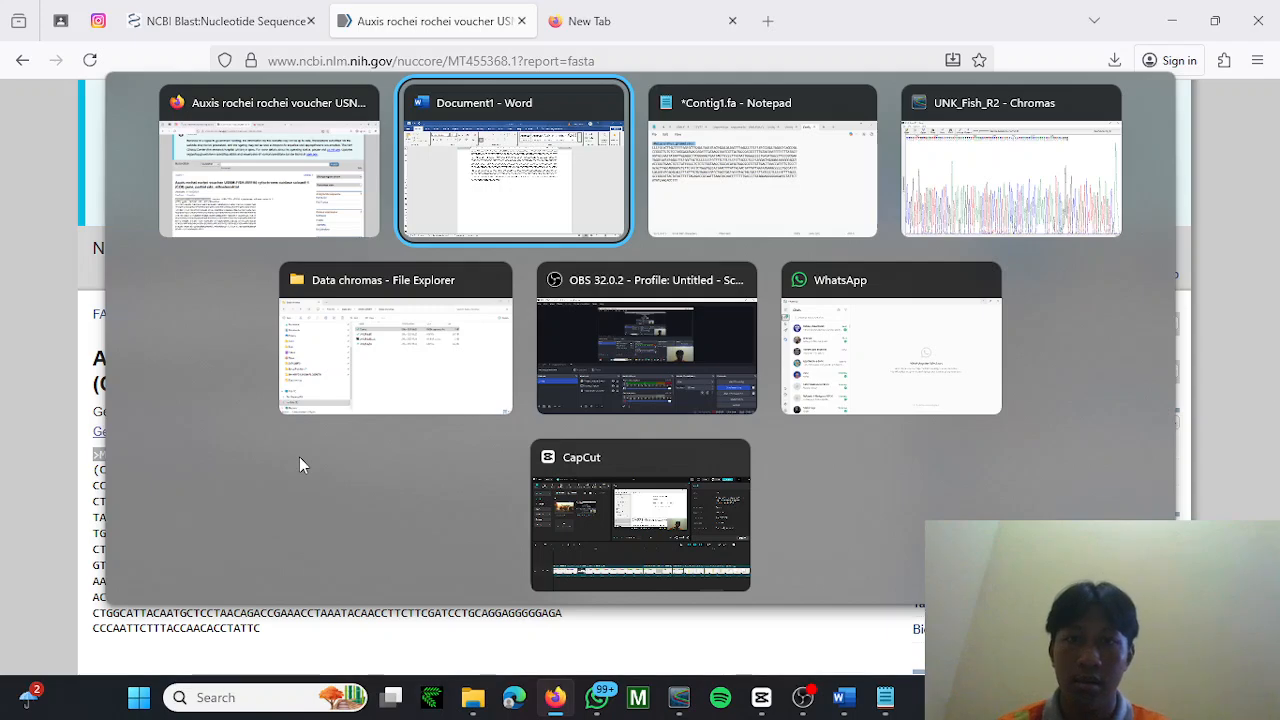
pyautogui.hotkey('ctrl', 'v')
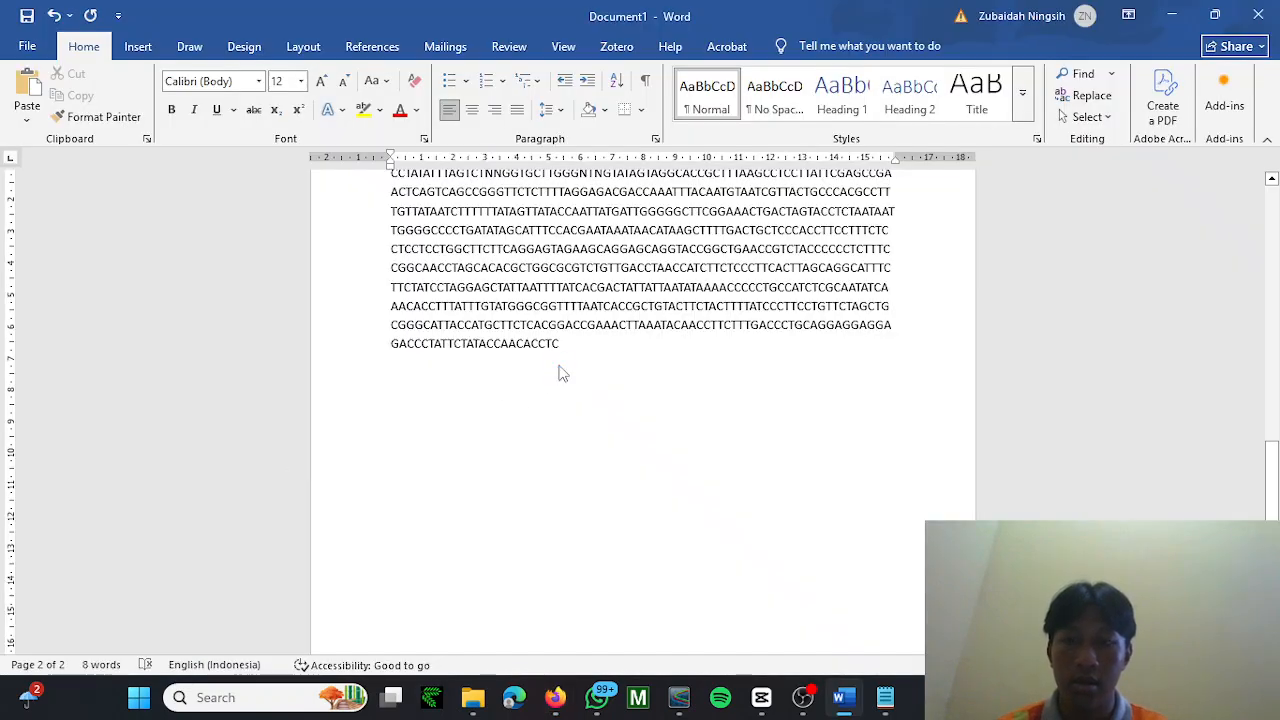
pyautogui.press('Return')
# Replace the spaces in the Auxis header with underscores and add a trailing one, giving >MT455368.1_Auxis_rochei_rochei_.
pyautogui.click(469, 372)
pyautogui.press('BackSpace')
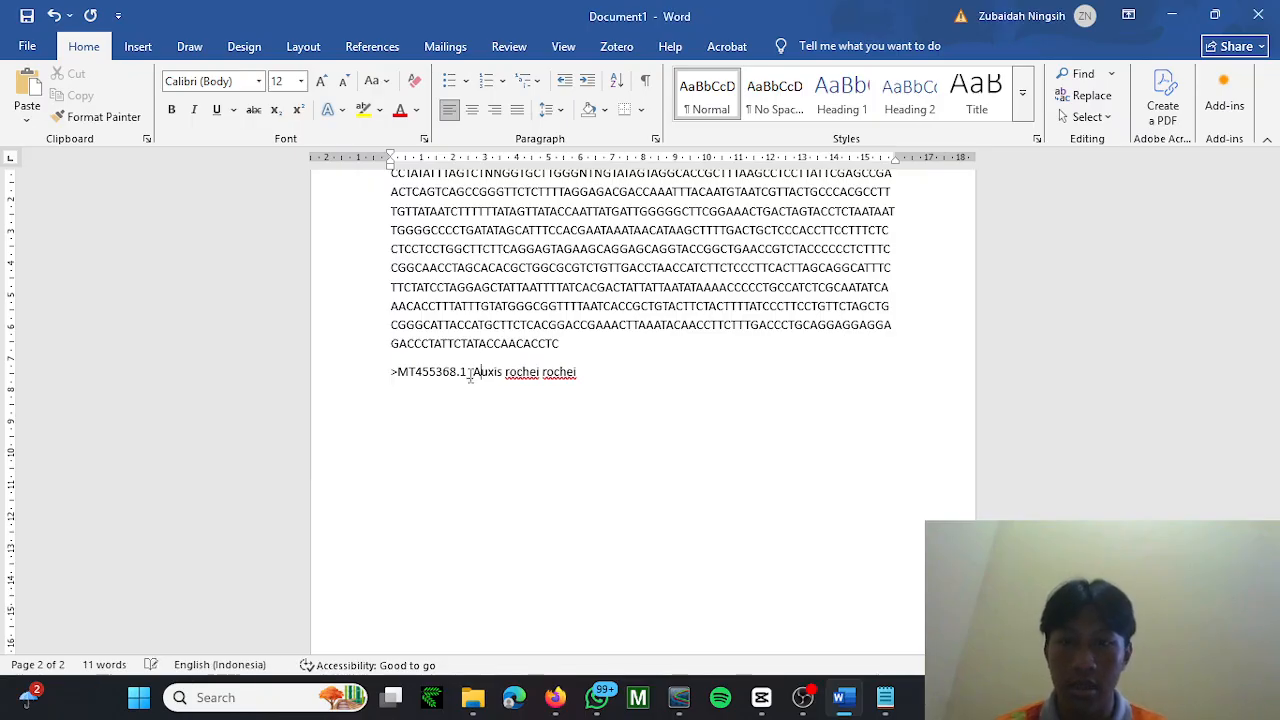
pyautogui.press('Delete')
pyautogui.write('_')
pyautogui.press('Right')
pyautogui.press('Right')
pyautogui.press('Right')
pyautogui.press('Right')
pyautogui.press('Right')
pyautogui.press('Right')
pyautogui.press('Delete')
pyautogui.write('_')
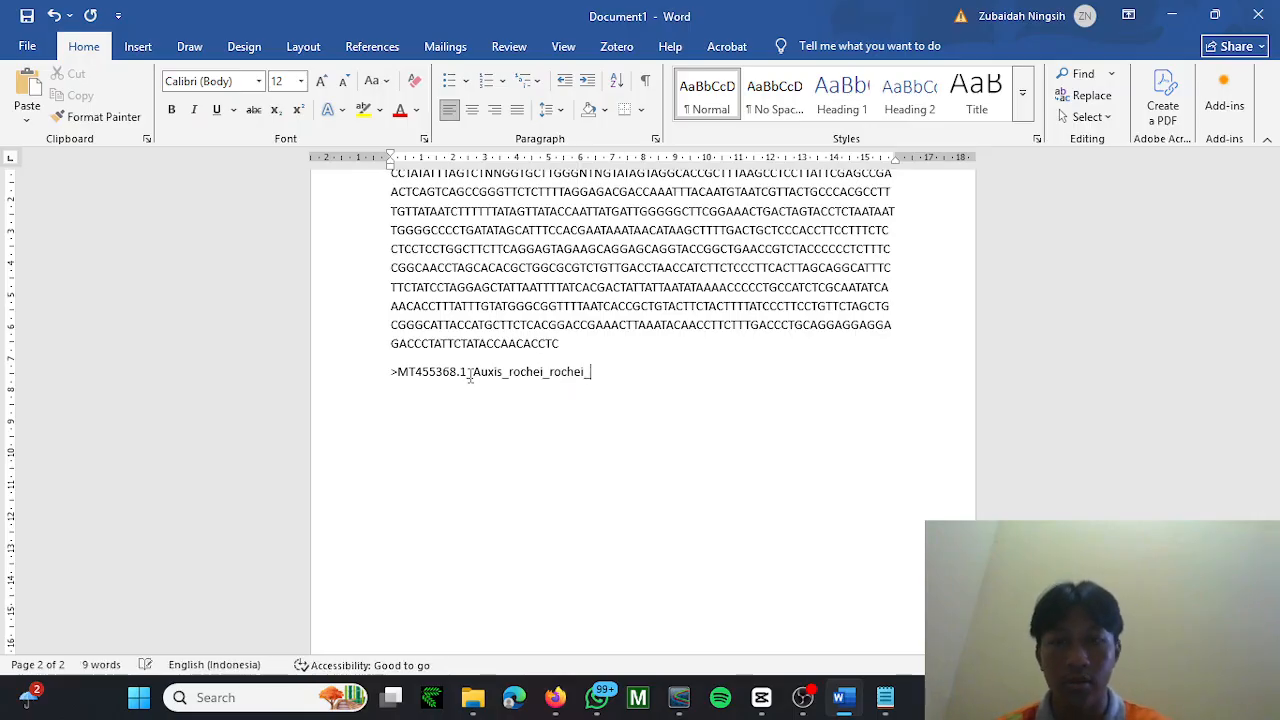
# Copy the full MT455368.1 nucleotide sequence from NCBI and flatten it to one unbroken string in the empty browser tab's address bar.
pyautogui.hotkey('alt', 'Tab')
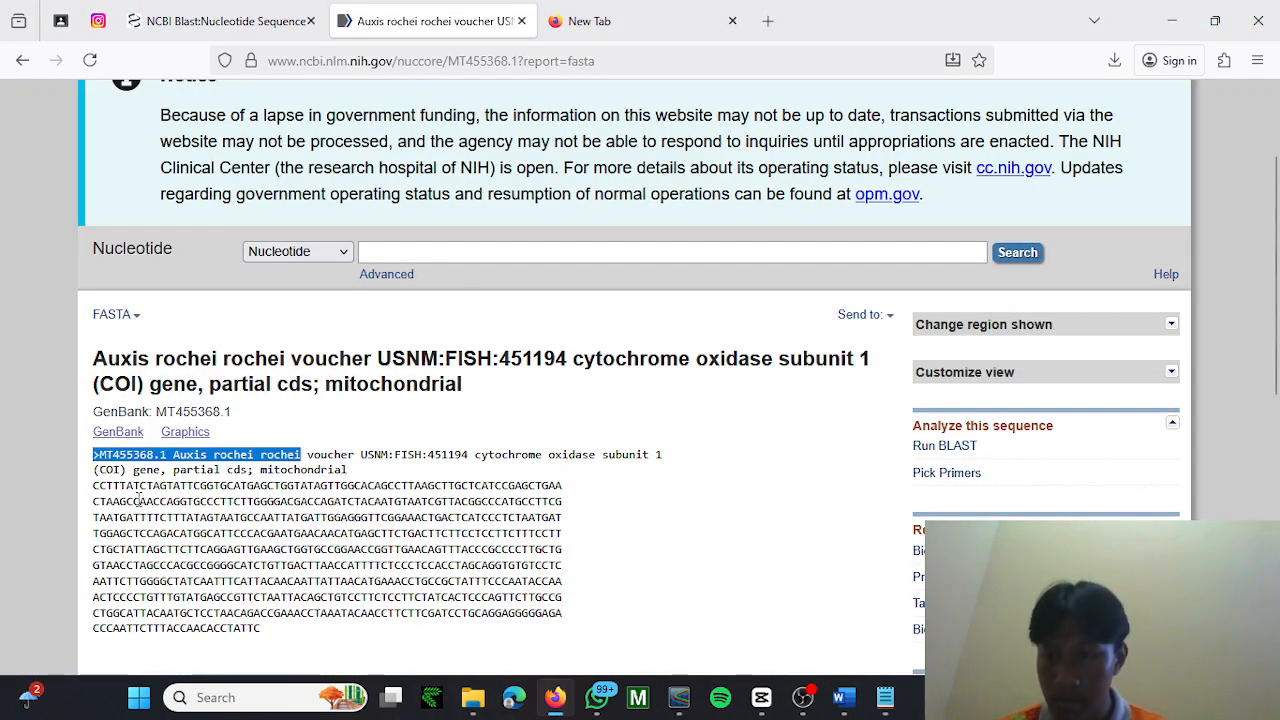
pyautogui.moveTo(93, 485); pyautogui.dragTo(268, 640)
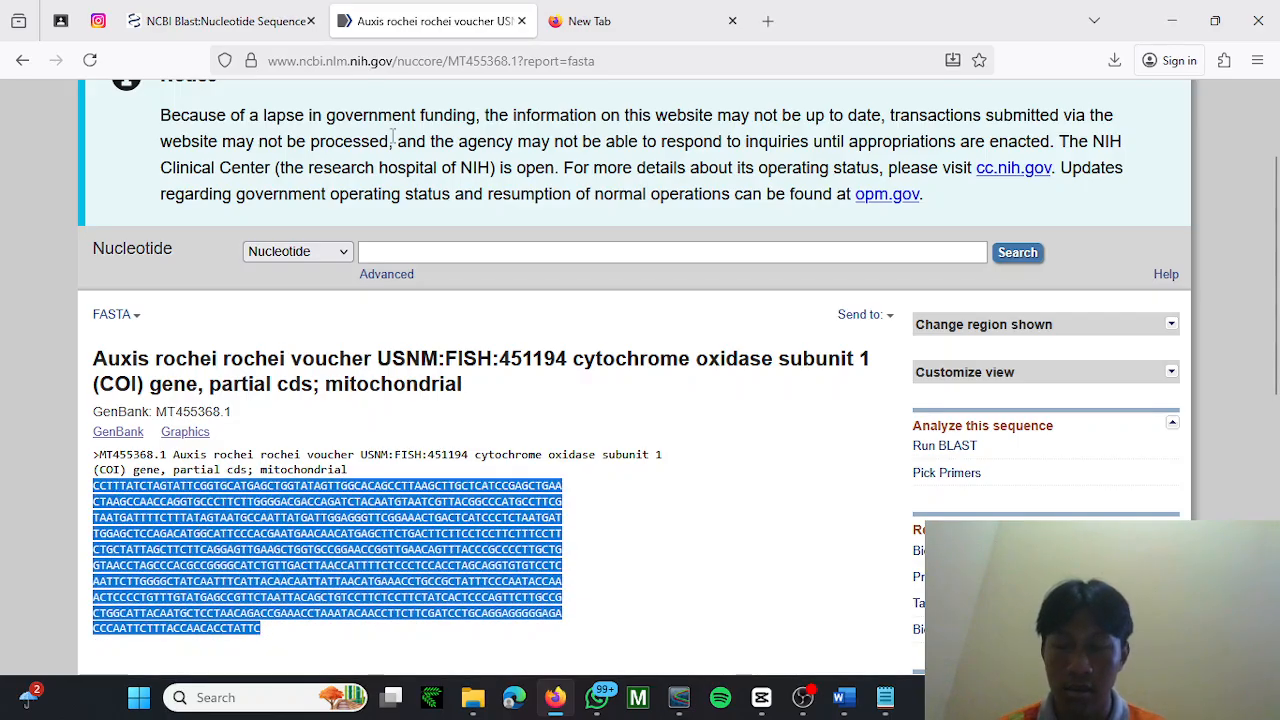
pyautogui.click(586, 18)
pyautogui.press('BackSpace')
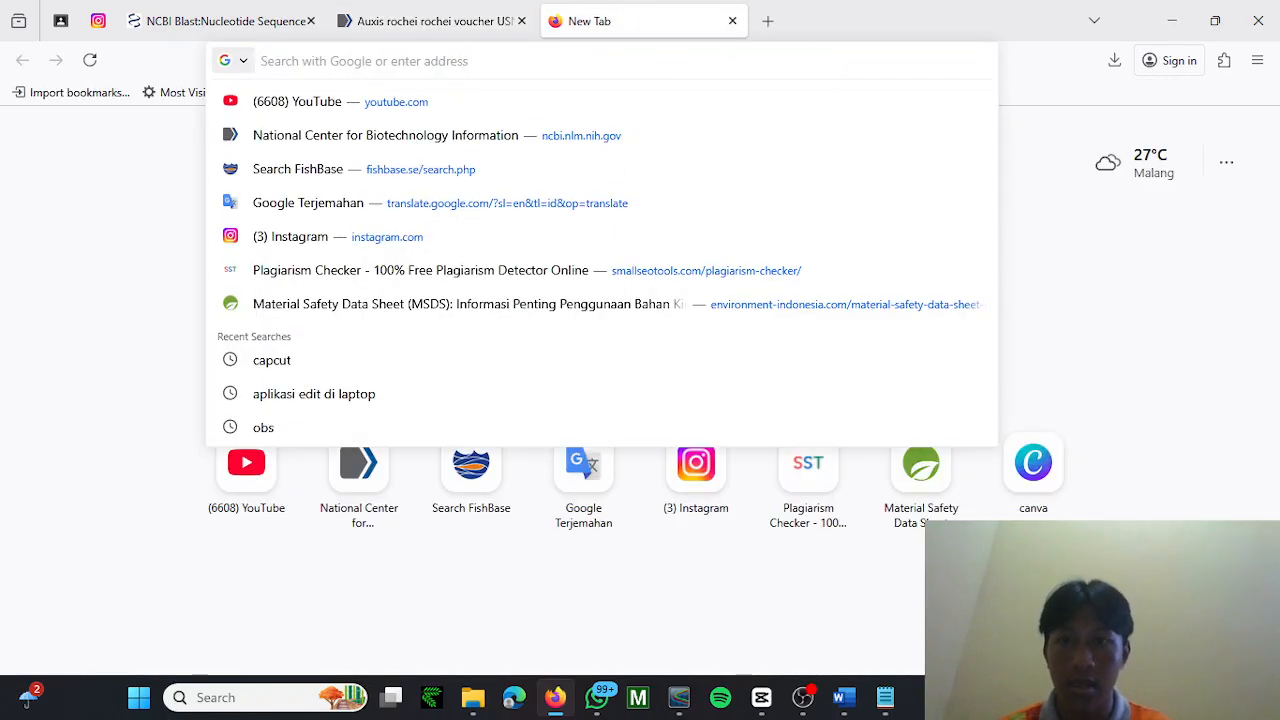
pyautogui.hotkey('ctrl', 'v')
pyautogui.hotkey('ctrl', 'a')
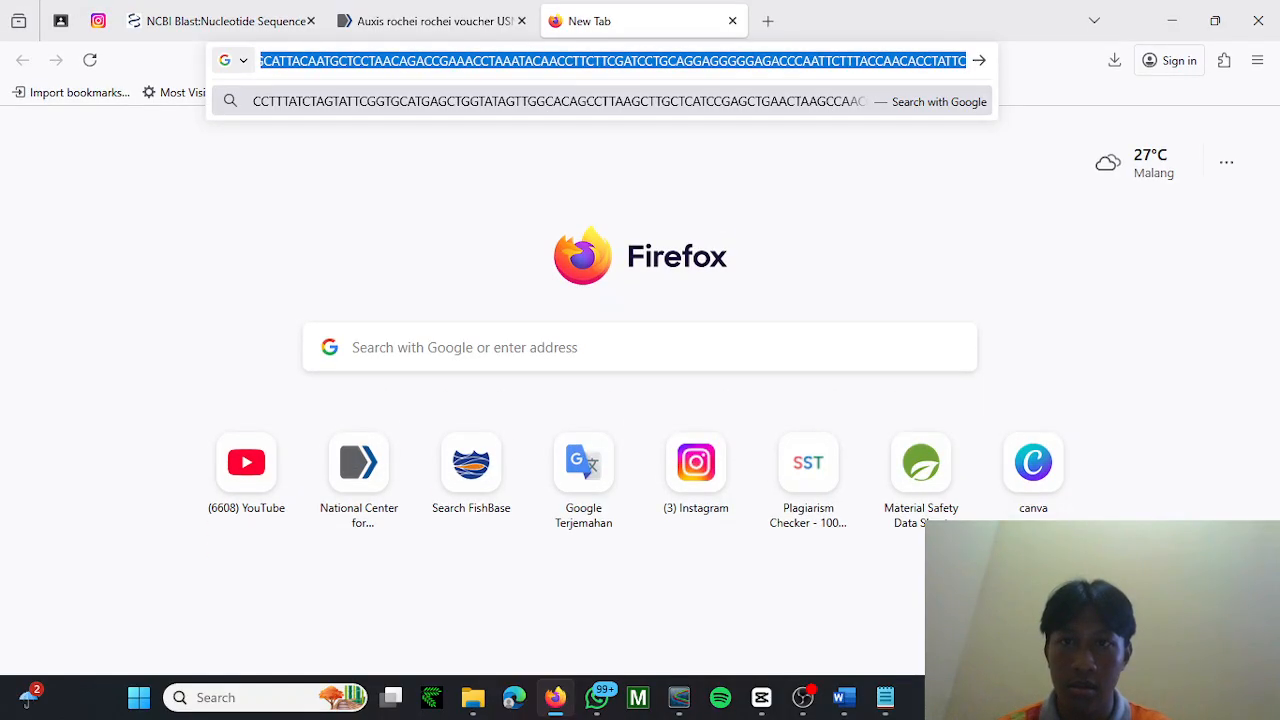
# Paste the flattened Auxis rochei rochei sequence on a new line below its header in the Word document.
pyautogui.hotkey('alt', 'Tab')
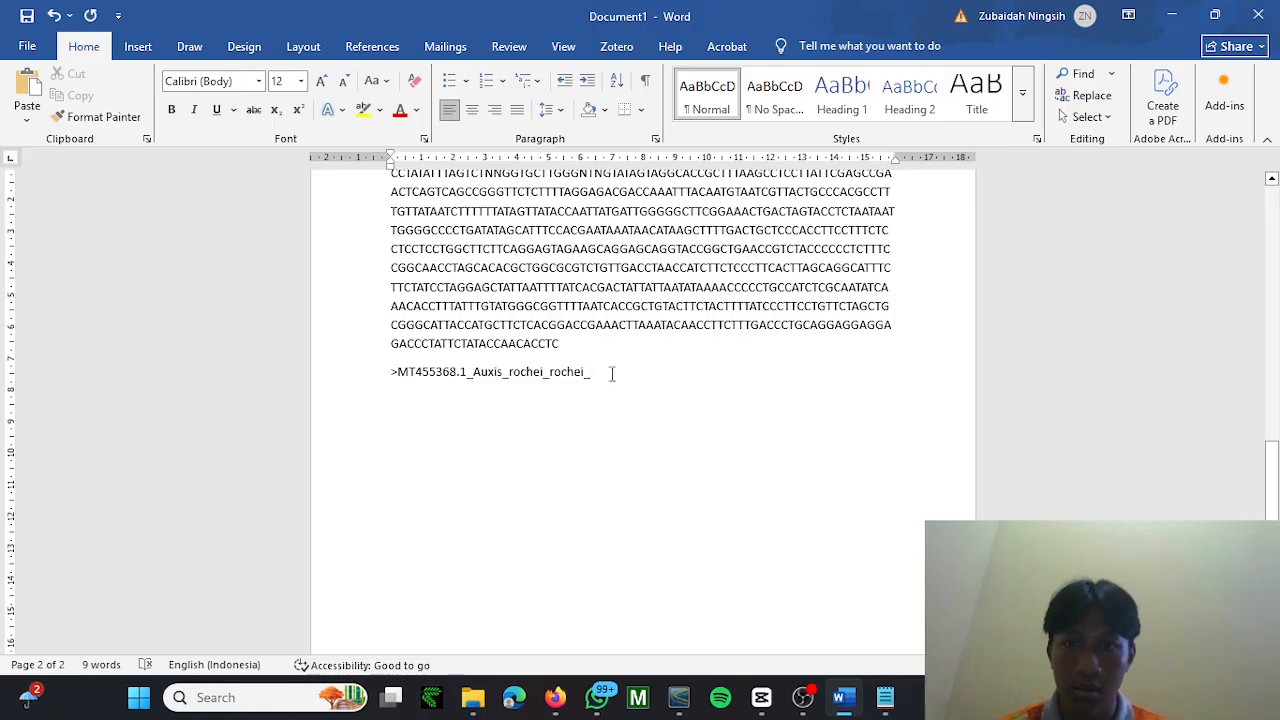
pyautogui.press('Return')
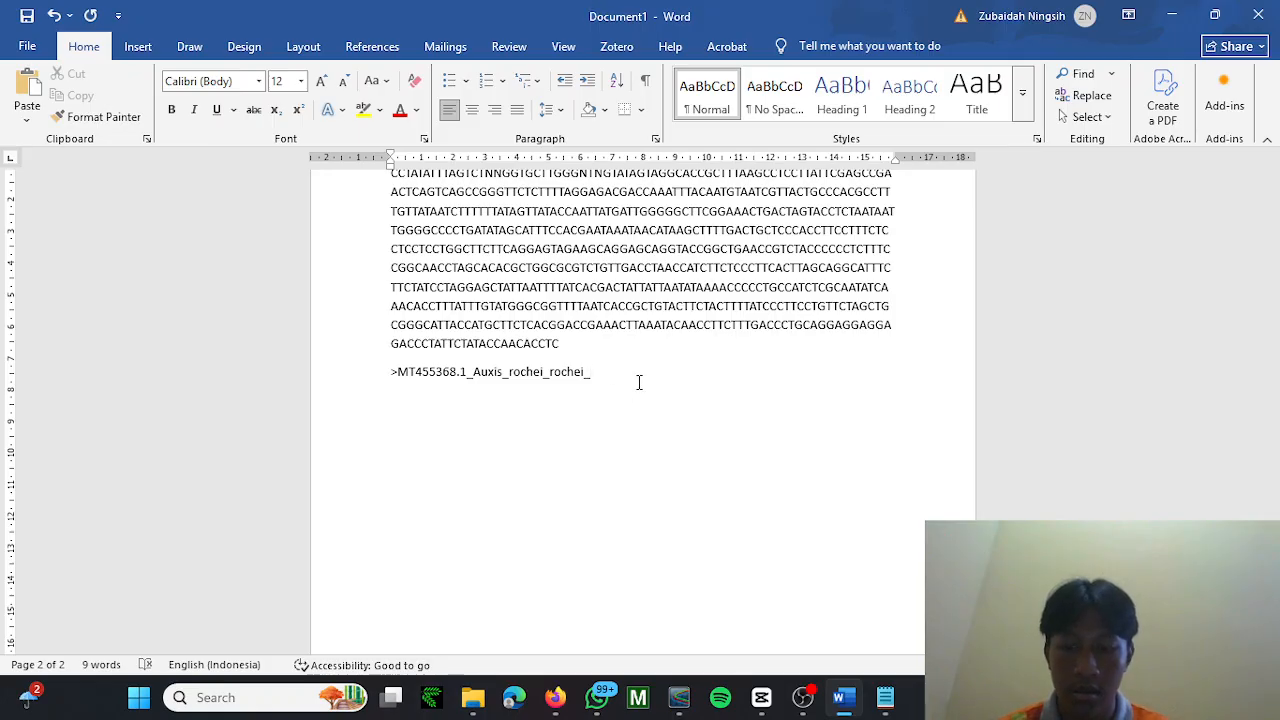
pyautogui.write('CCTTTATCTAGTATTCGGTGCATGAGCTGGTATAGTTGGCACAGCCTTAAGCTTGCTCATCCGAGCTGAACTAAGCCAACCAGGTGCCCTTCTTGGGGACGACCAGATCTACAATGTAATCGTTACGGCCCATGCCTTCGTAATGATTTTCTTTATAGTAATGCCAATTATGATTGGAGGGTTCGGAAACTGACTCATCCCTCTAATGATTGGAGCTCCAGACATGGCATTCCCACGAATGAACAACATGAGCTTCTGACTTCTTCCTCCTTCTTTCCTTCTGCTATTAGCTTCTTCAGGAGTTGAAGCTGGTGCCGGAACCGGTTGAACAGTTTACCCGCCCCTTGCTGGTAACCTAGCCCACGCCGGGGCATCTGTTGACTTAACCATTTTCTCCCTCCACCTAGCAGGTGTGTCCTCAATTCTTGGGGCTATCAATTTCATTACAACAATTATTAACATGAAACCTGCCGCTATTTCCCAATACCAAACTCCCCTGTTTGTATGAGCCGTTCTAATTACAGCTGTCCTTCTCCTTCTATCACTCCCAGTTCTTGCCGCTGGCATTACAATGCTCCTAACAGACCGAAACCTAAATACAACCTTCTTCGATCCTGCAGGAGGGGGAGACCCAATTCTTTACCAACACCTATTC')
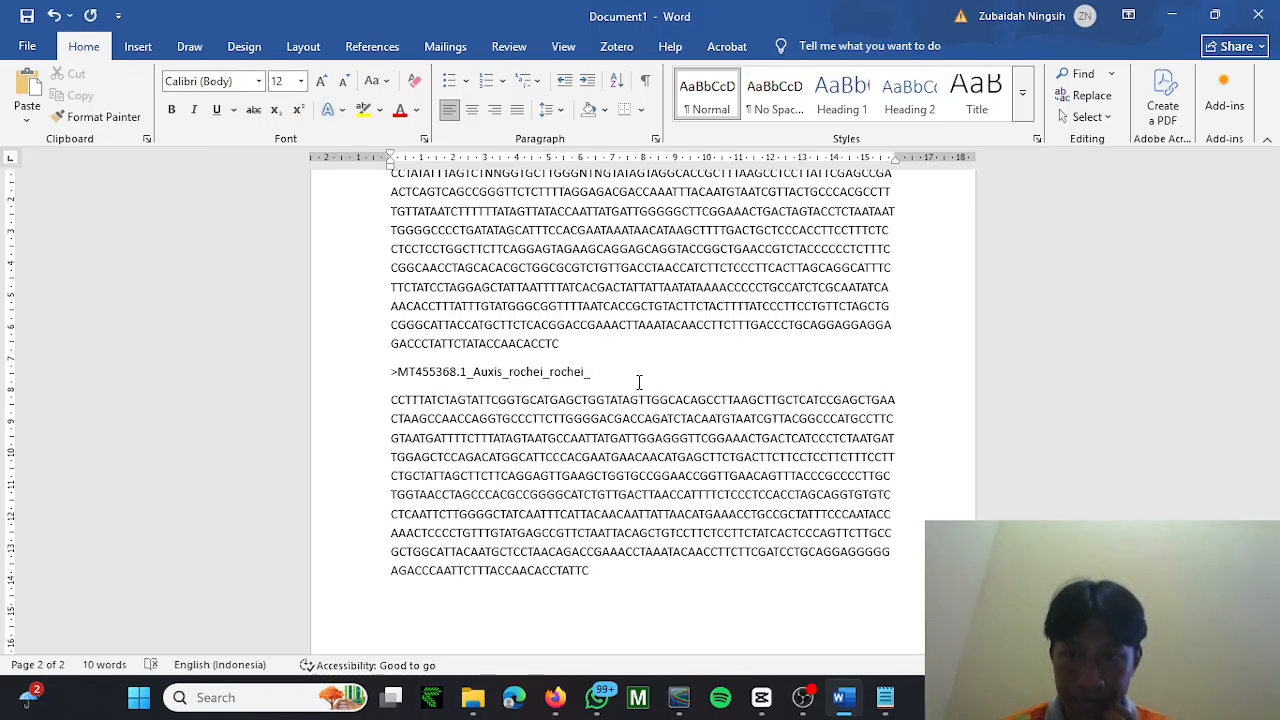
pyautogui.scroll(2, 638, 381)
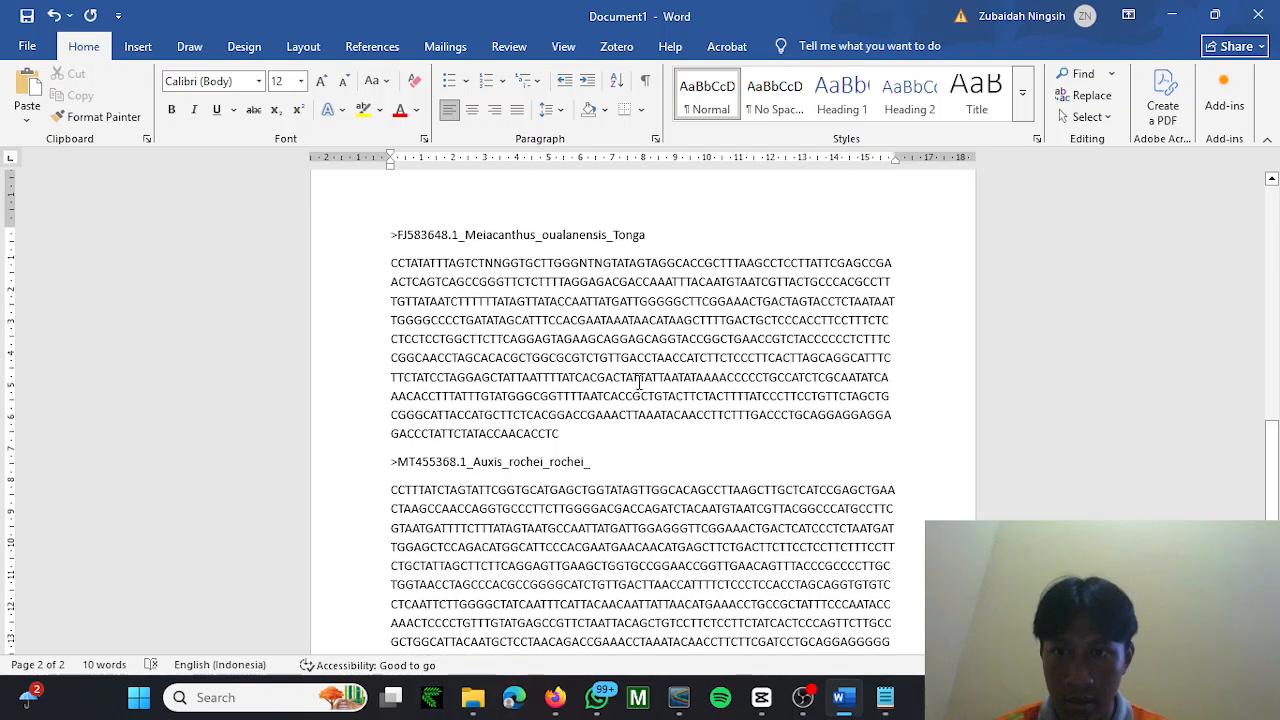
pyautogui.scroll(-3, 638, 381)
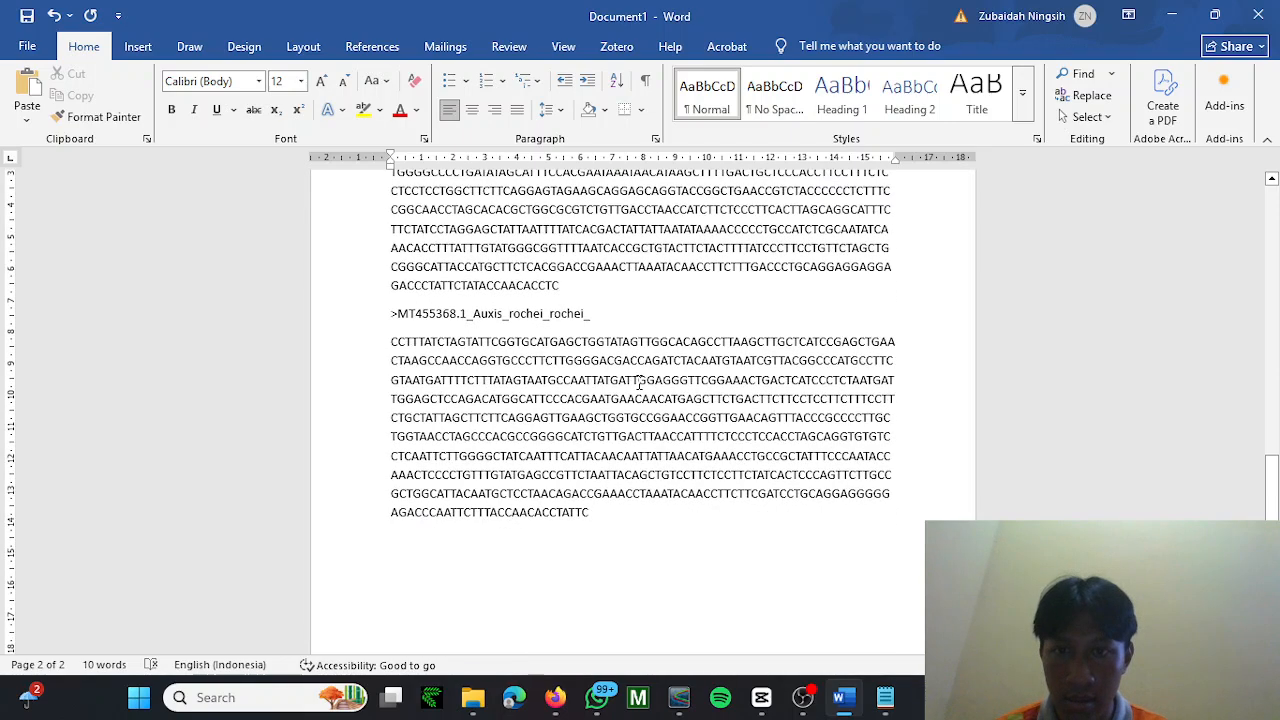
# Copy the country USA from the geo_loc_name field of the MT455368.1 GenBank record and paste it at the end of the Auxis header in Word.
pyautogui.hotkey('alt', 'Tab')
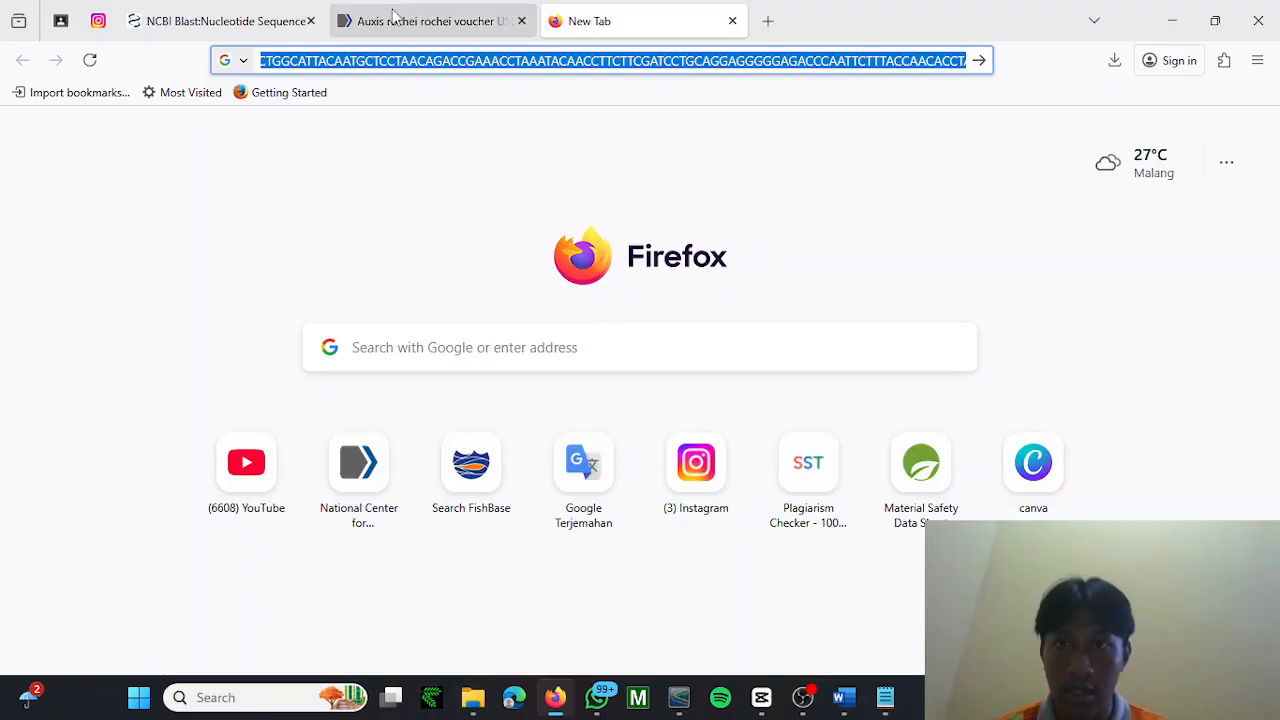
pyautogui.click(395, 18)
pyautogui.hscroll(-5, 396, 298)
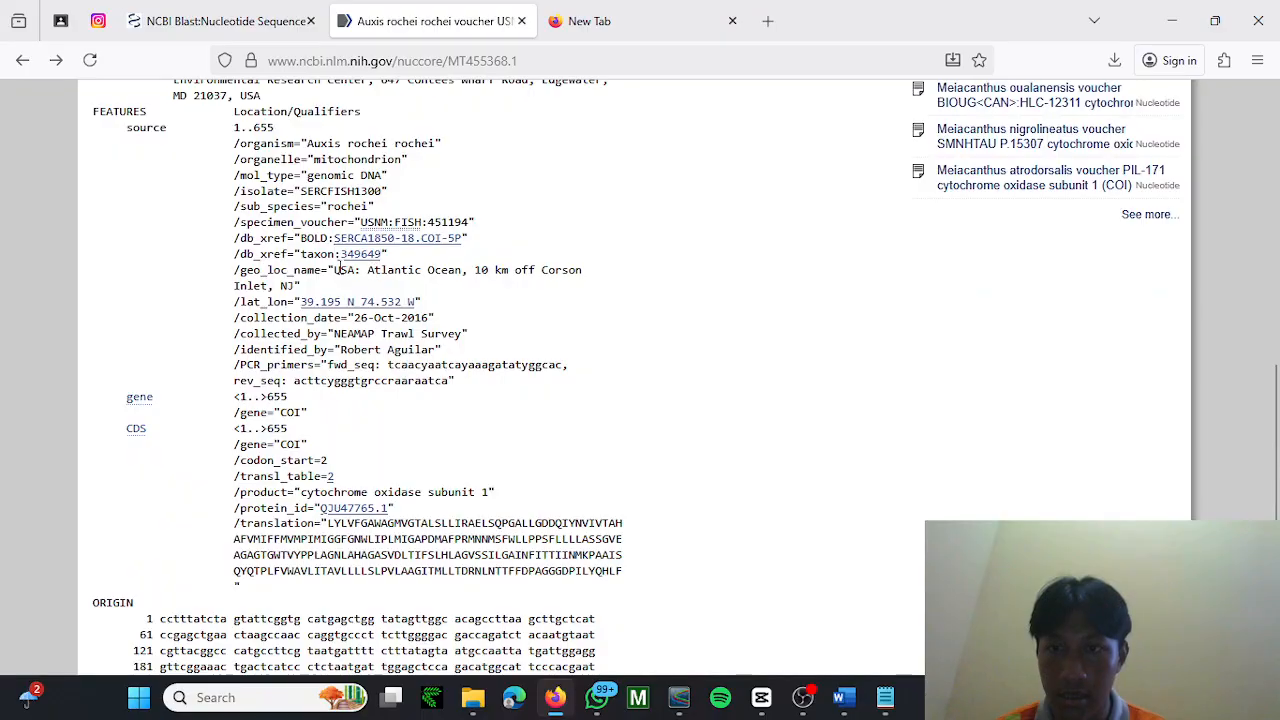
pyautogui.moveTo(337, 269); pyautogui.dragTo(356, 270)
pyautogui.hotkey('ctrl', 'c')
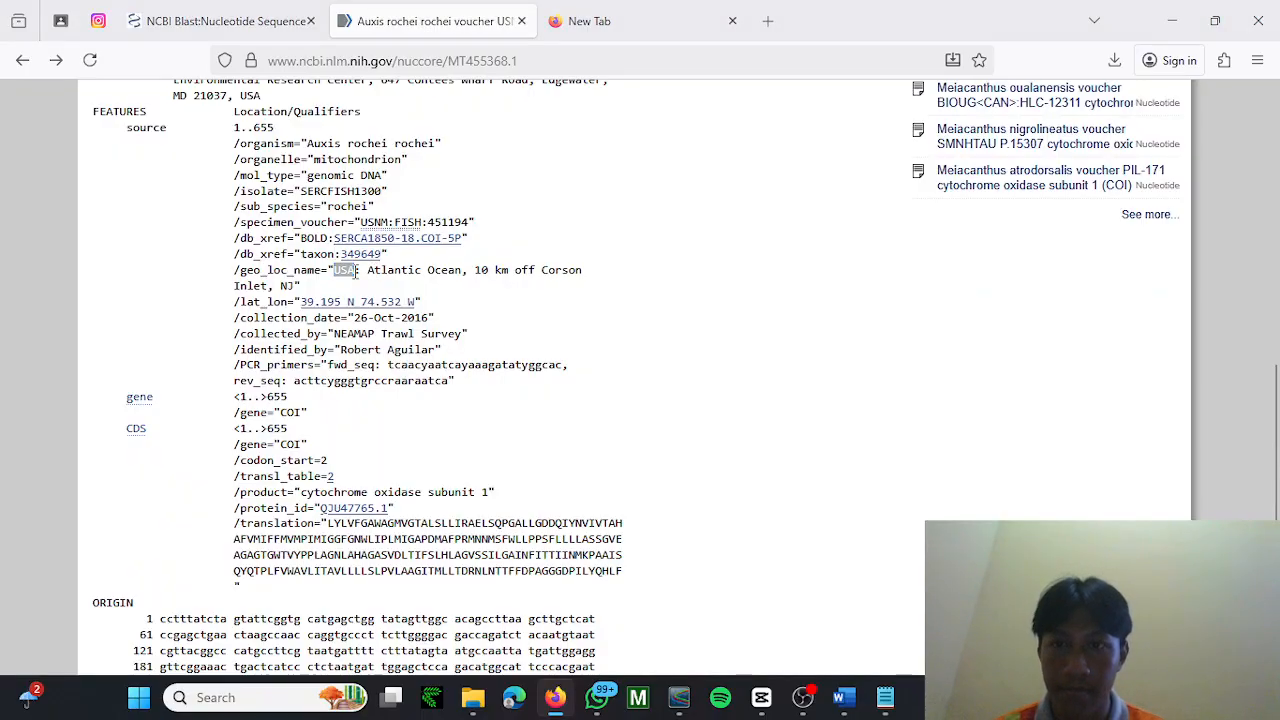
pyautogui.hotkey('alt', 'Tab')
pyautogui.hotkey('ctrl', 'v')
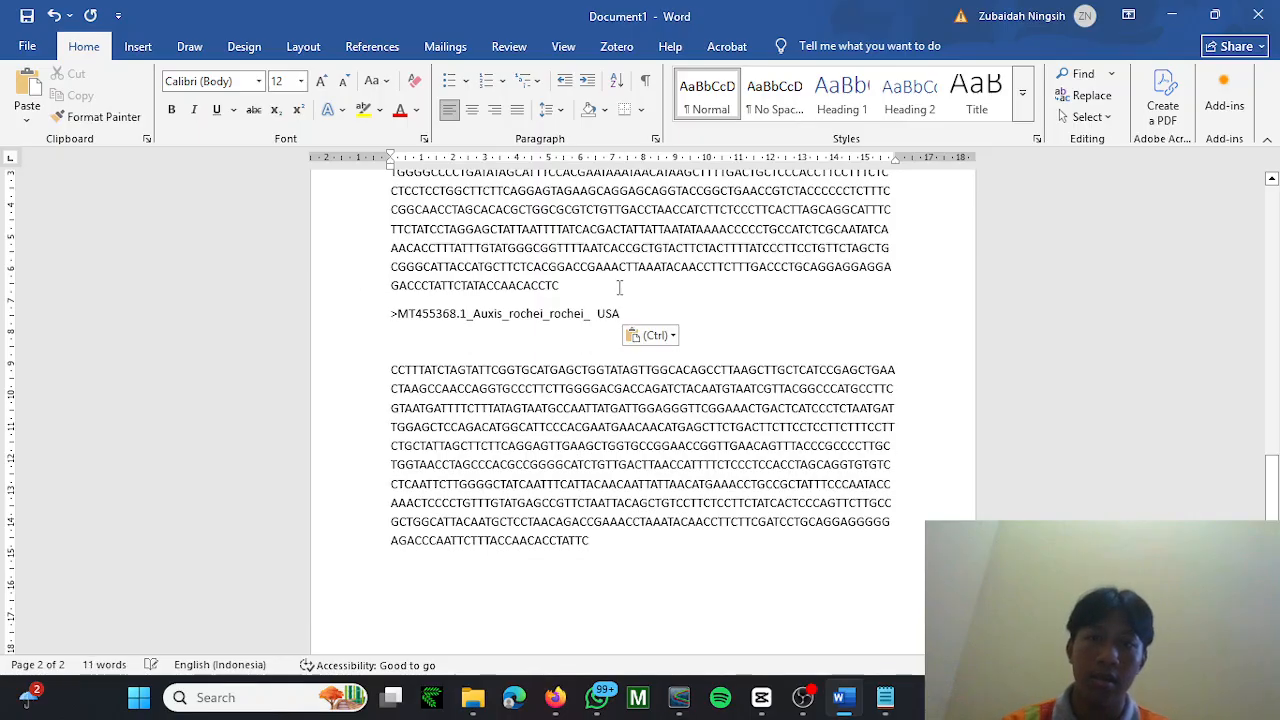
# Remove the gap before USA and the blank line below the header, giving >MT455368.1_Auxis_rochei_rochei_USA.
pyautogui.click(596, 317)
pyautogui.press('BackSpace')
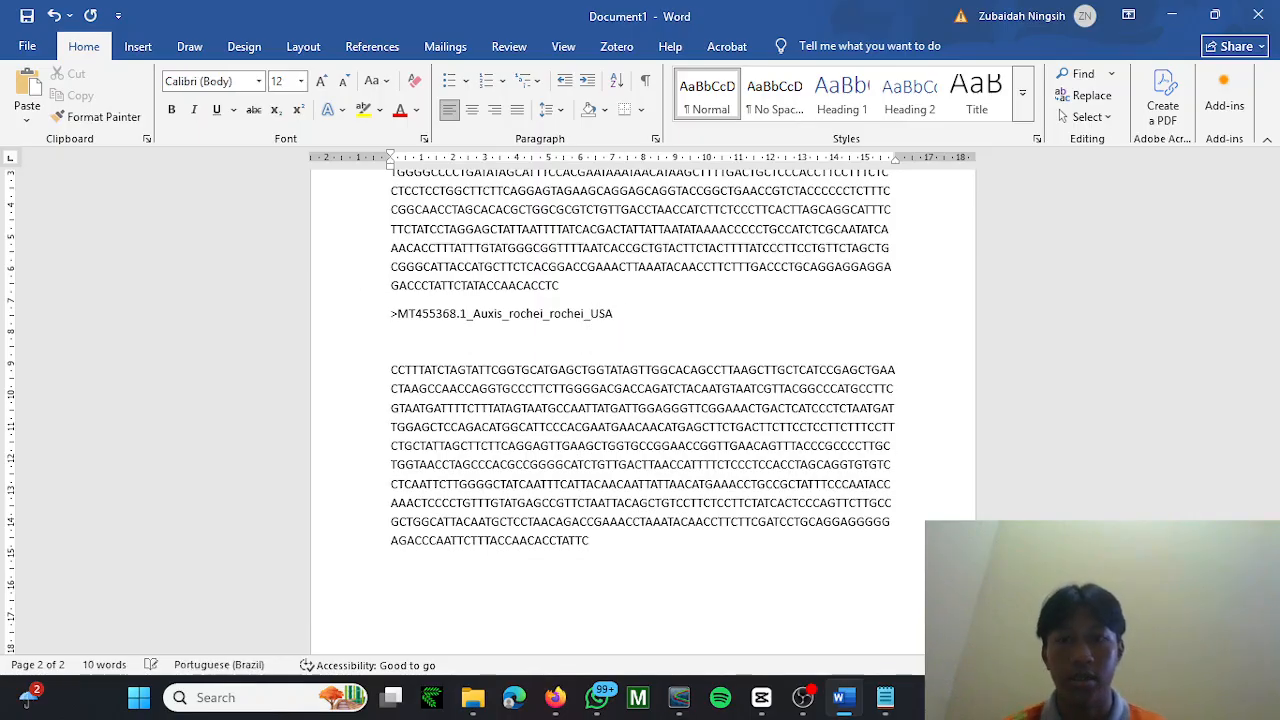
pyautogui.press('End')
pyautogui.press('Delete')
# Review all the headers and sequences in the Word document, from Meiacanthus grammistes through to Auxis rochei rochei.
pyautogui.scroll(20, 640, 400)
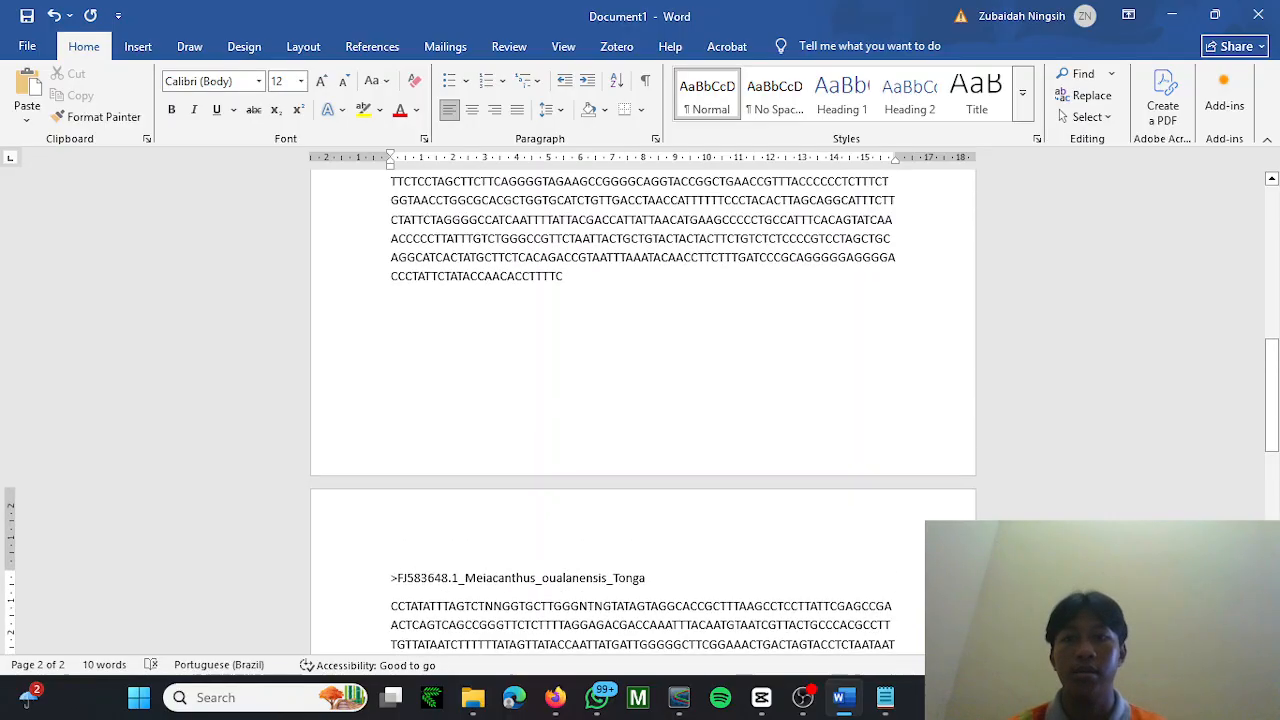
pyautogui.scroll(-15, 640, 400)
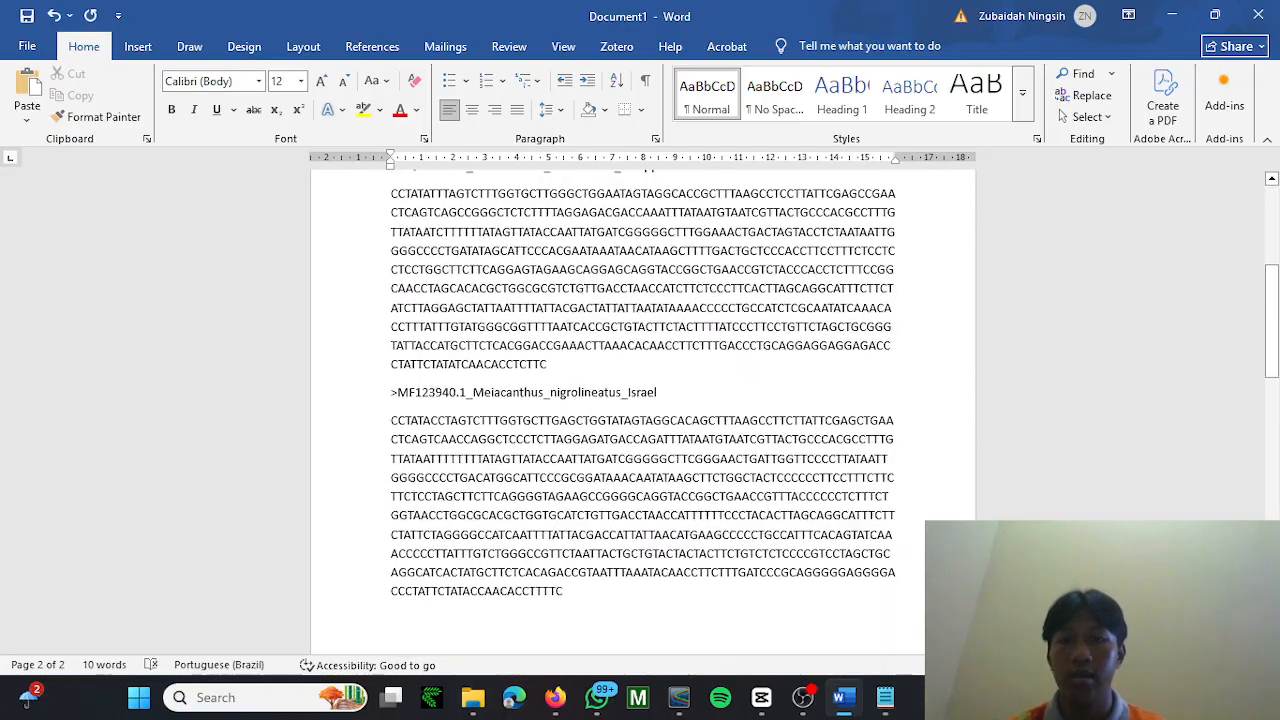
pyautogui.scroll(-15, 640, 400)
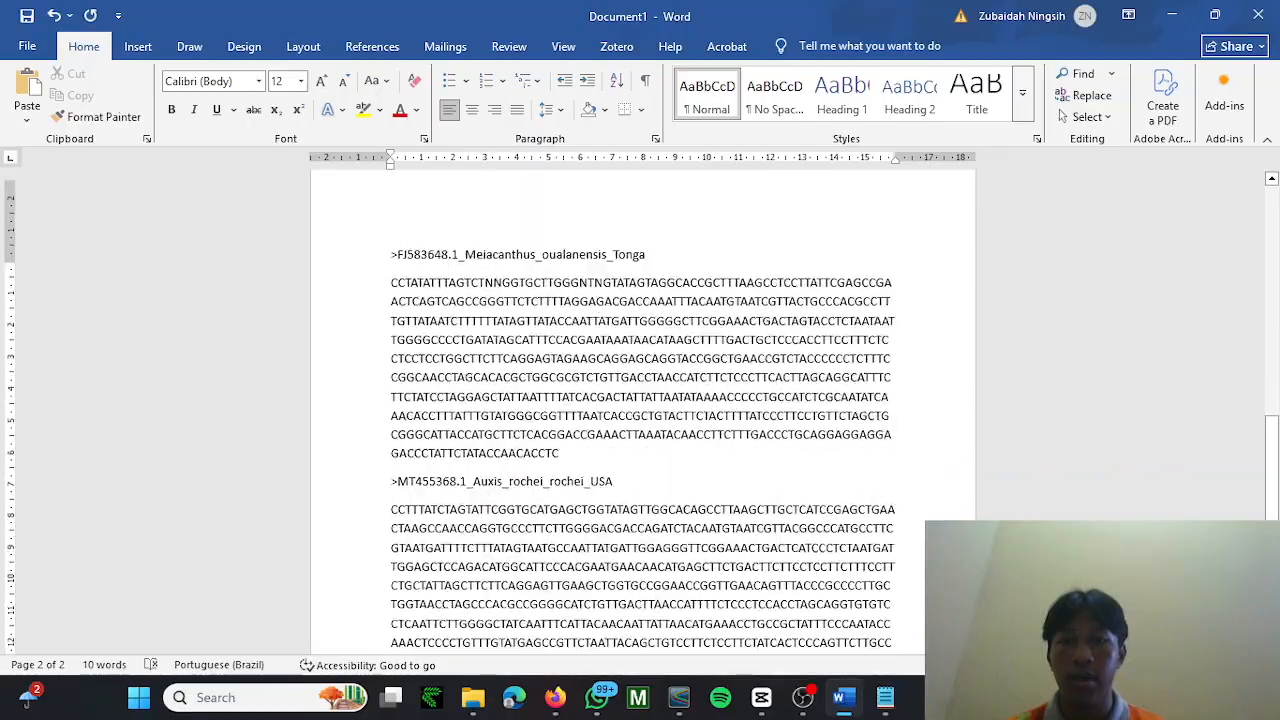
pyautogui.scroll(3, 540, 240)
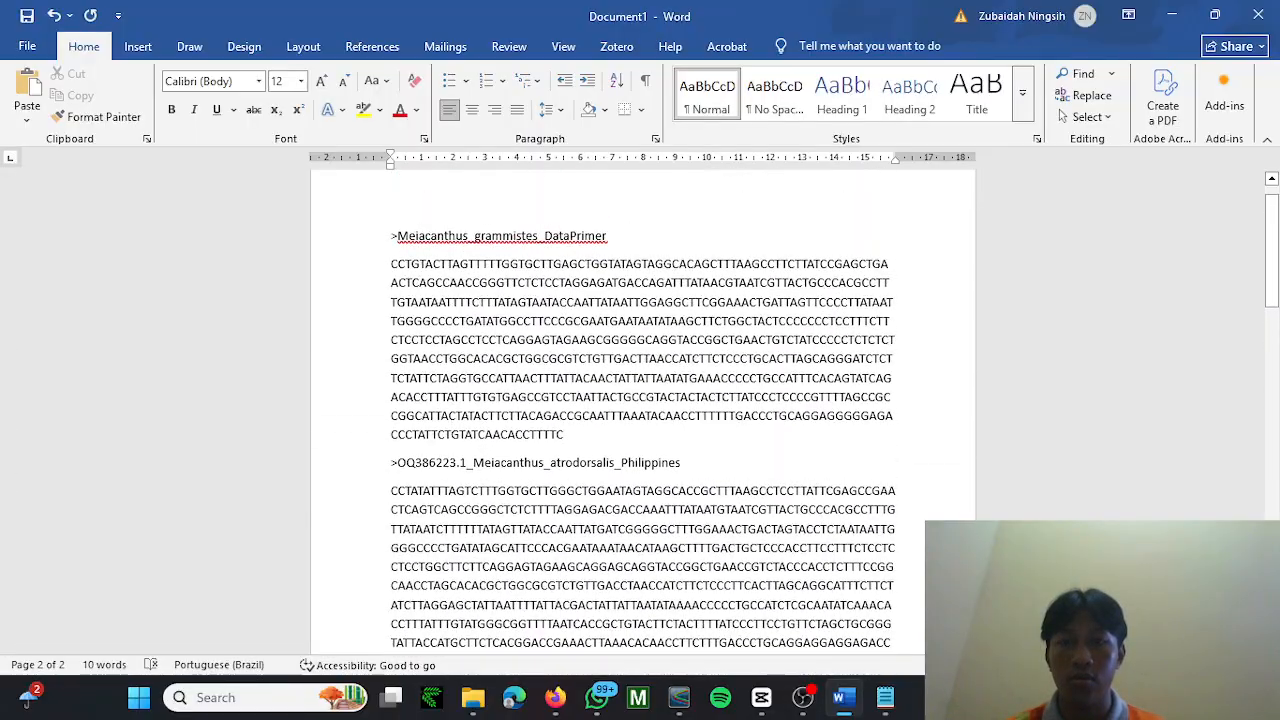
pyautogui.scroll(-3, 540, 257)
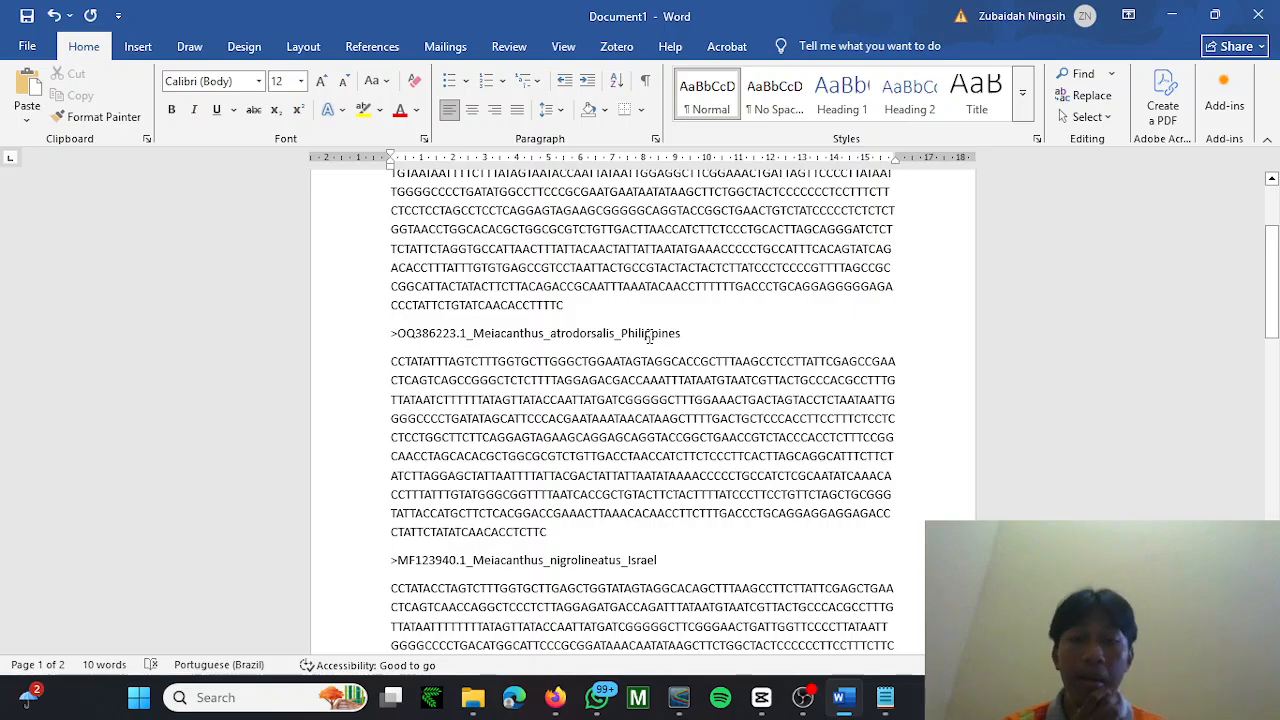
pyautogui.scroll(-10, 649, 337)
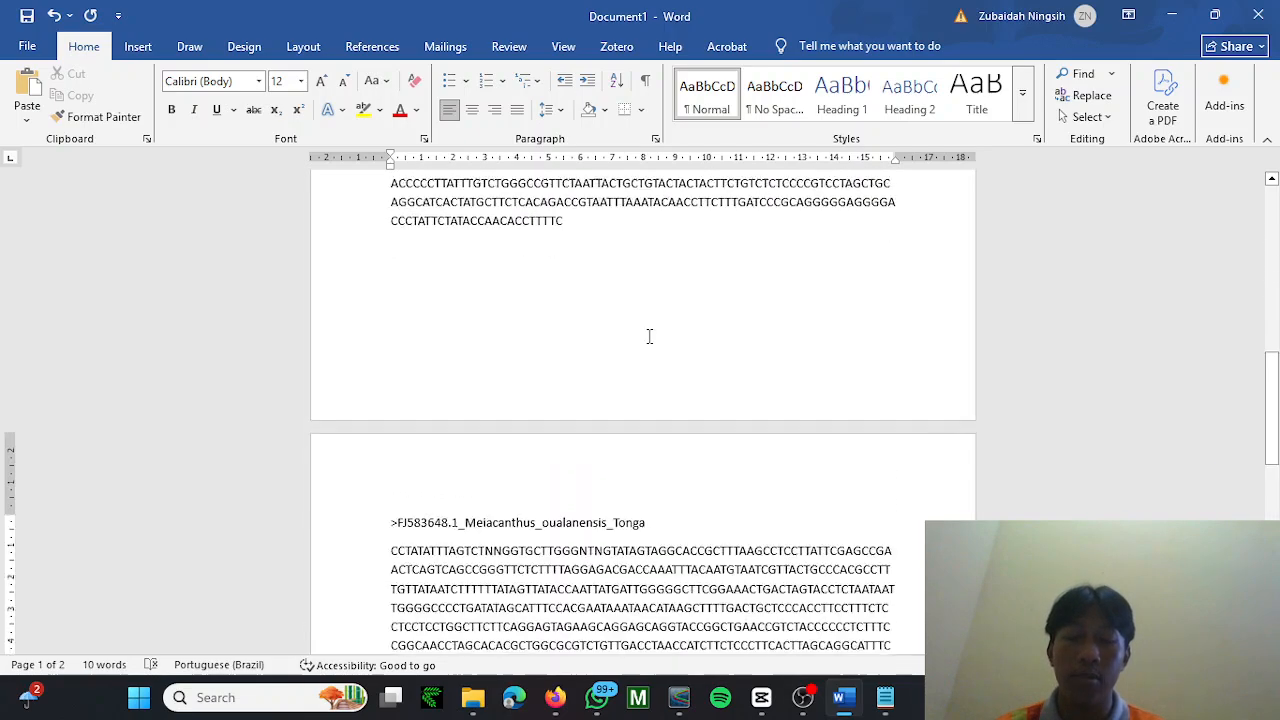
pyautogui.scroll(-10, 649, 337)
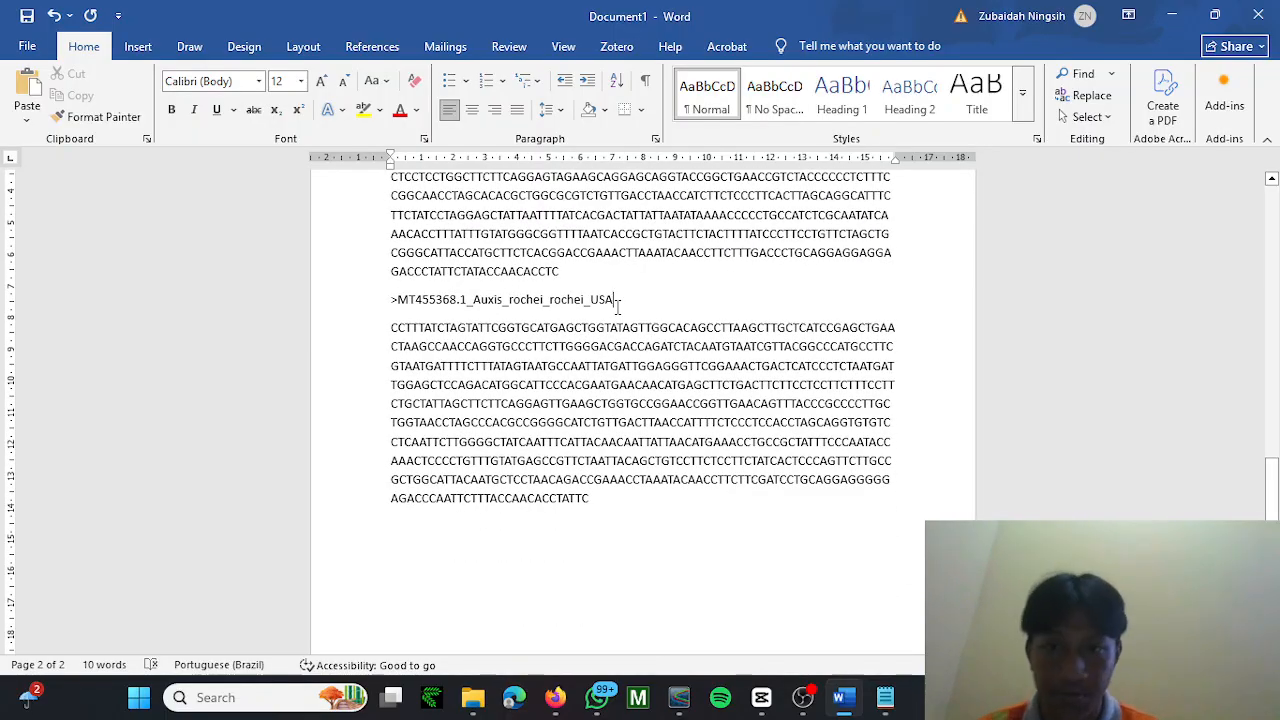
pyautogui.scroll(6, 617, 307)
pyautogui.scroll(15, 617, 307)
pyautogui.scroll(-20, 617, 307)
pyautogui.scroll(15, 617, 307)
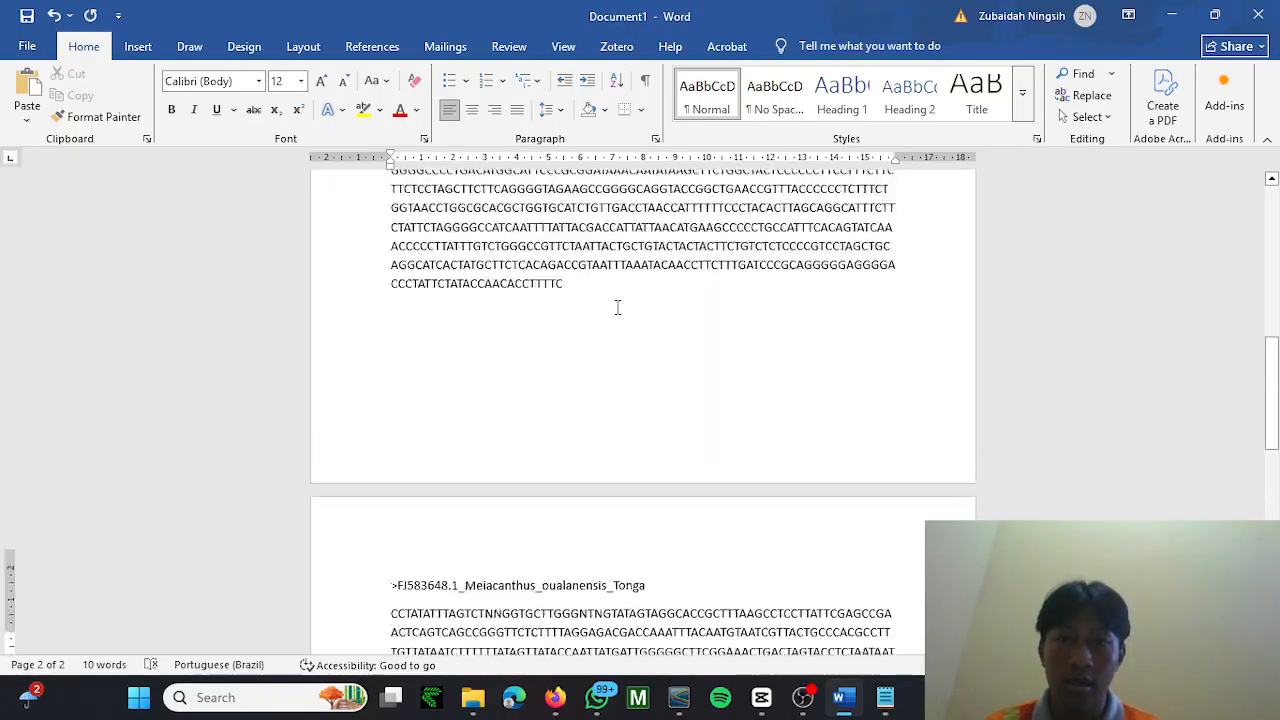
pyautogui.scroll(-8, 617, 307)
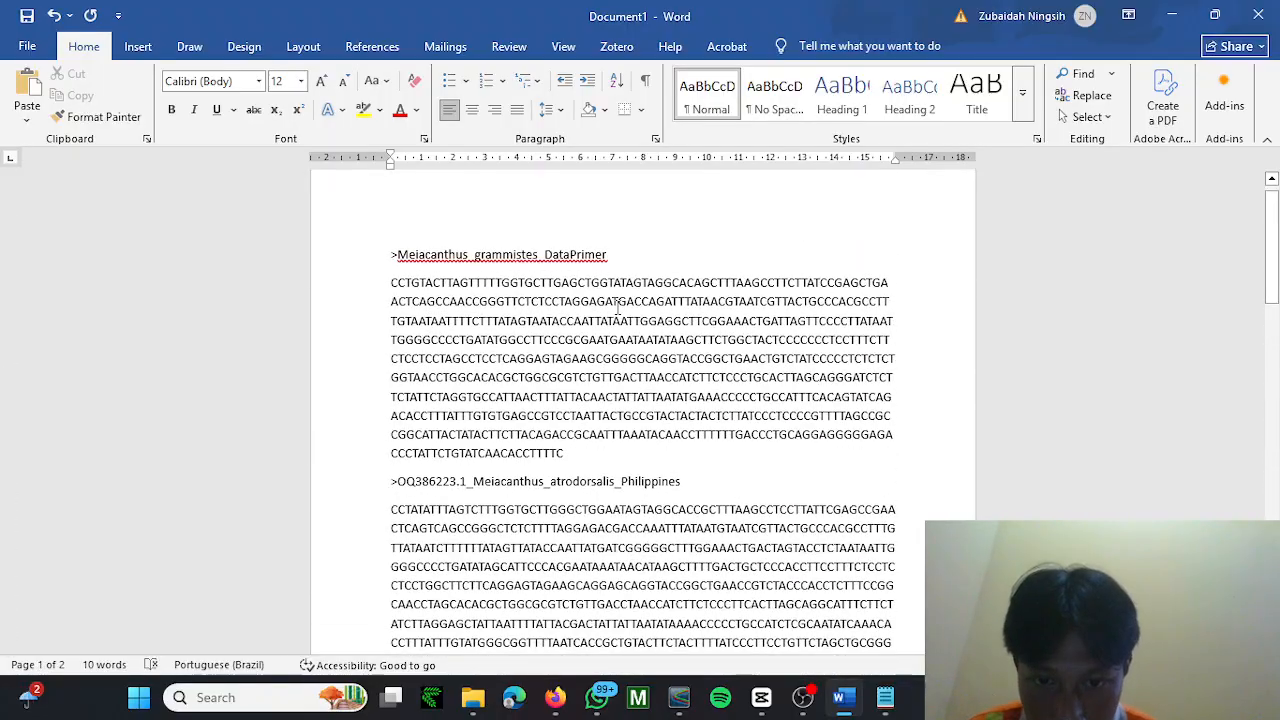
pyautogui.scroll(-13, 617, 307)
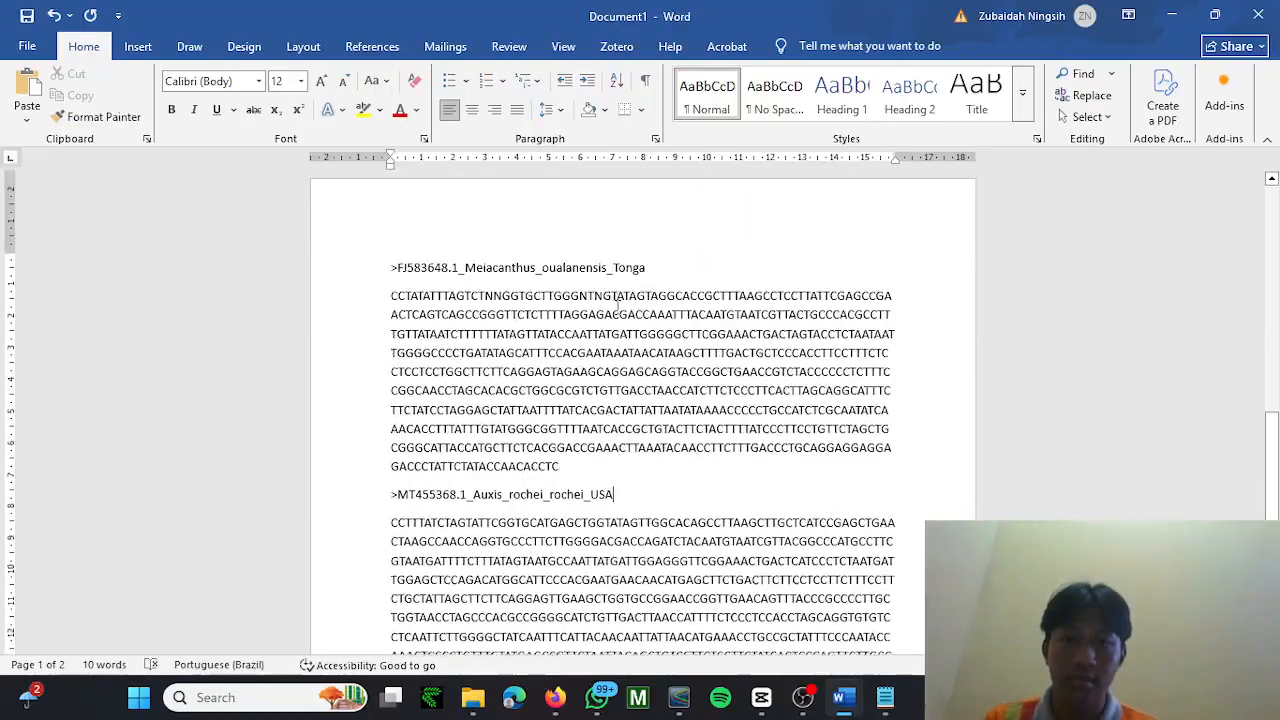
# Start saving the document under a new name and browse to the personal DATA folder on drive Data (D:).
pyautogui.click(36, 47)
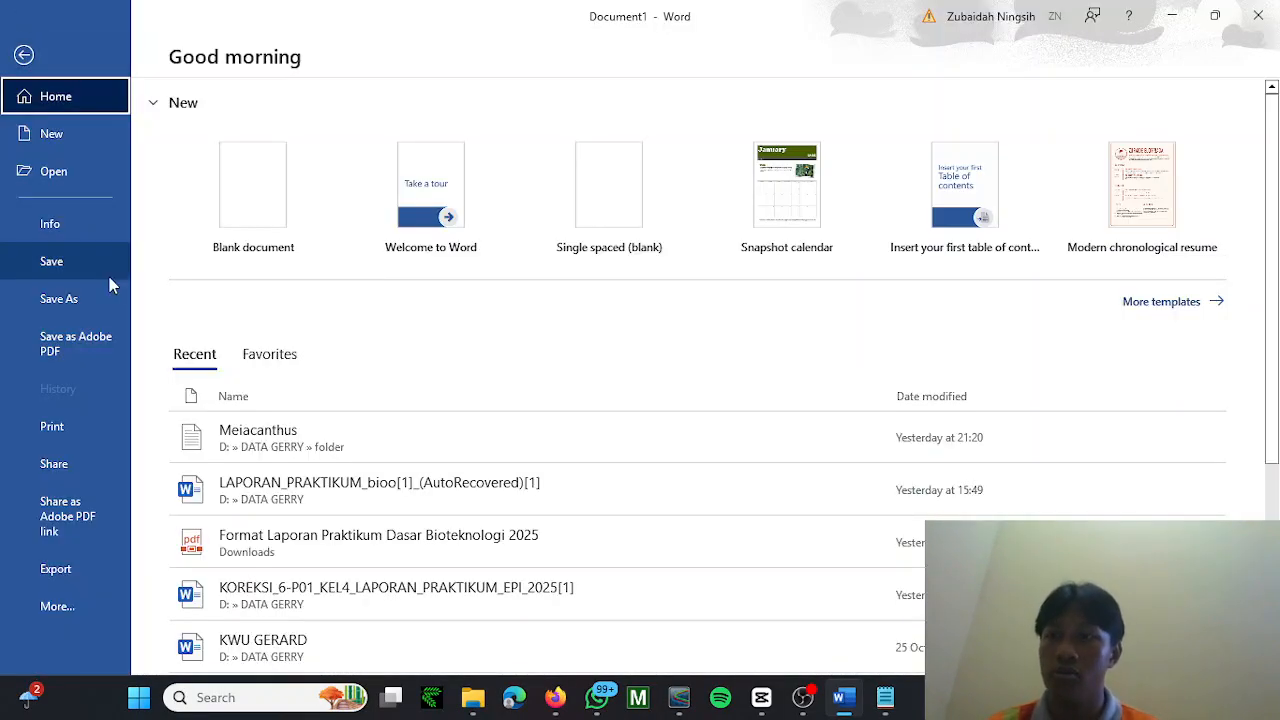
pyautogui.click(79, 302)
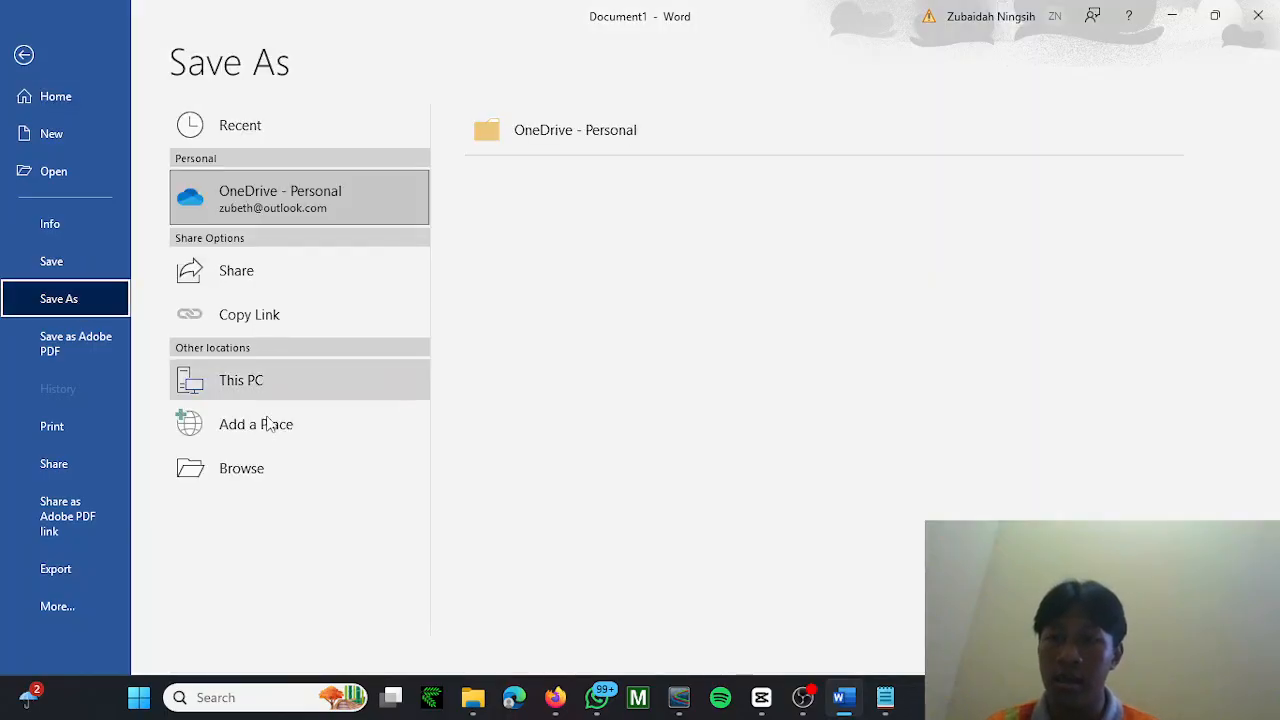
pyautogui.click(252, 466)
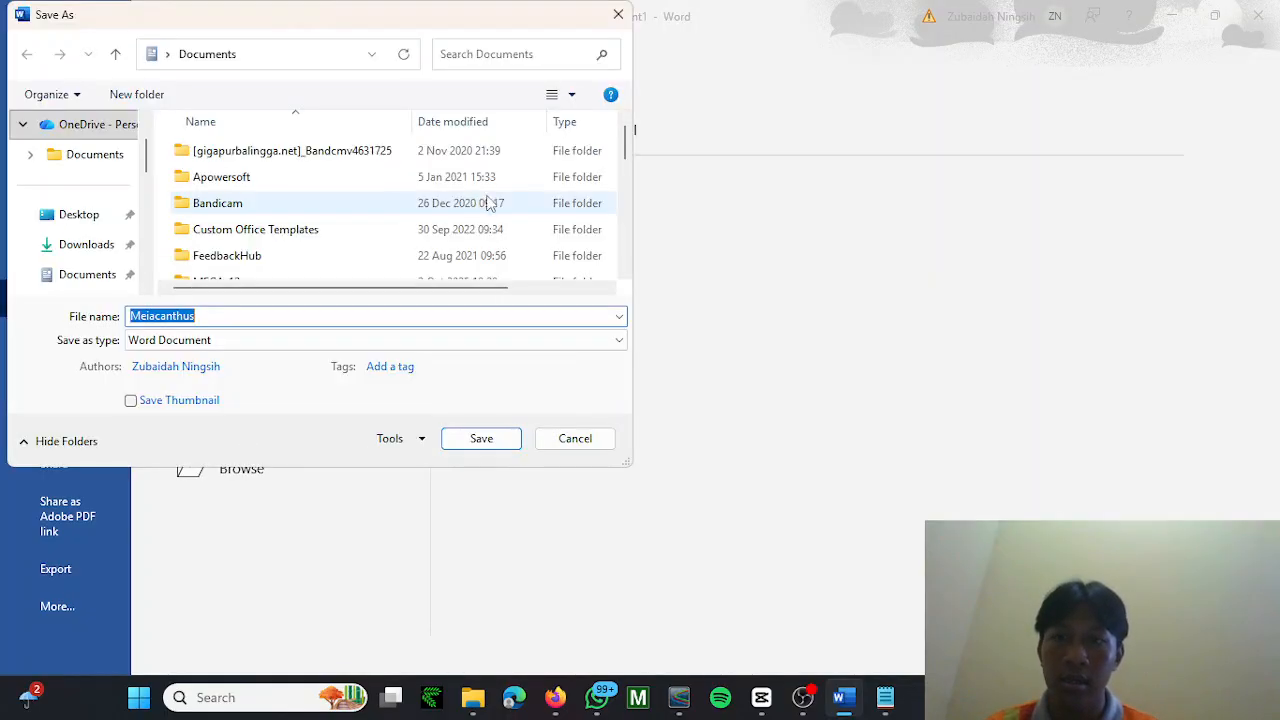
pyautogui.scroll(-5, 100, 250)
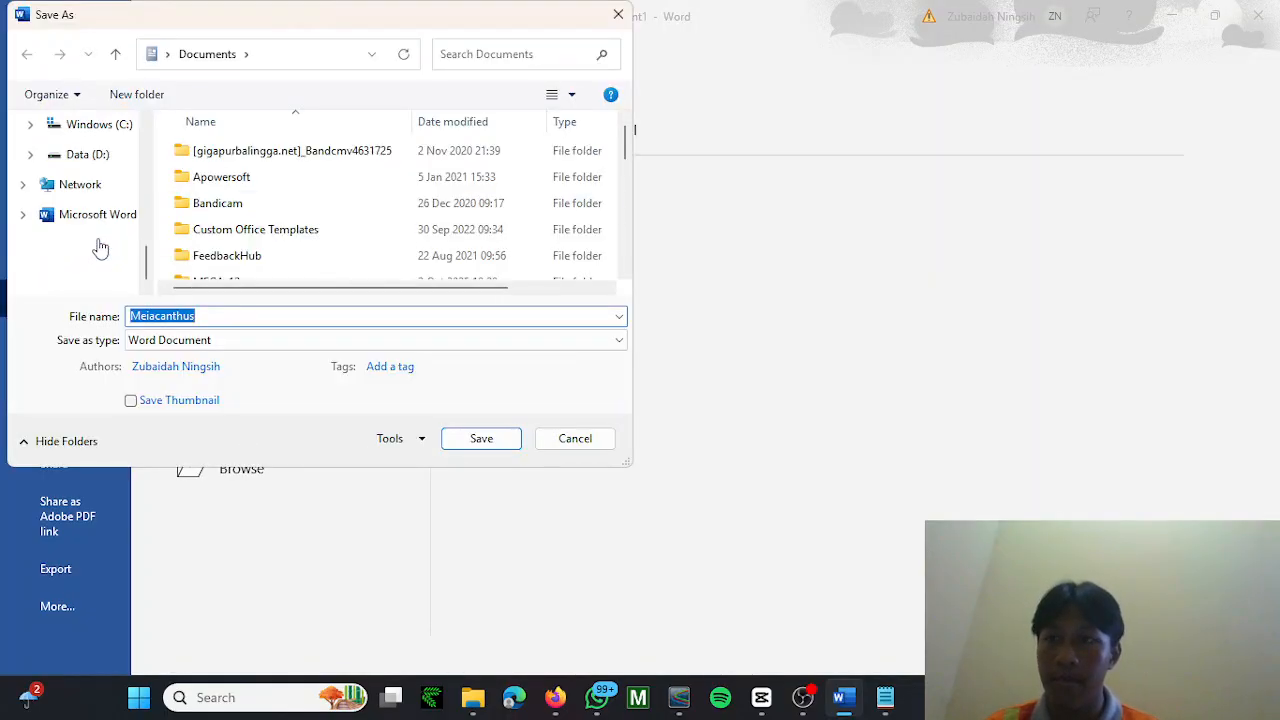
pyautogui.click(89, 157)
pyautogui.click(339, 145)
pyautogui.doubleClick(339, 145)
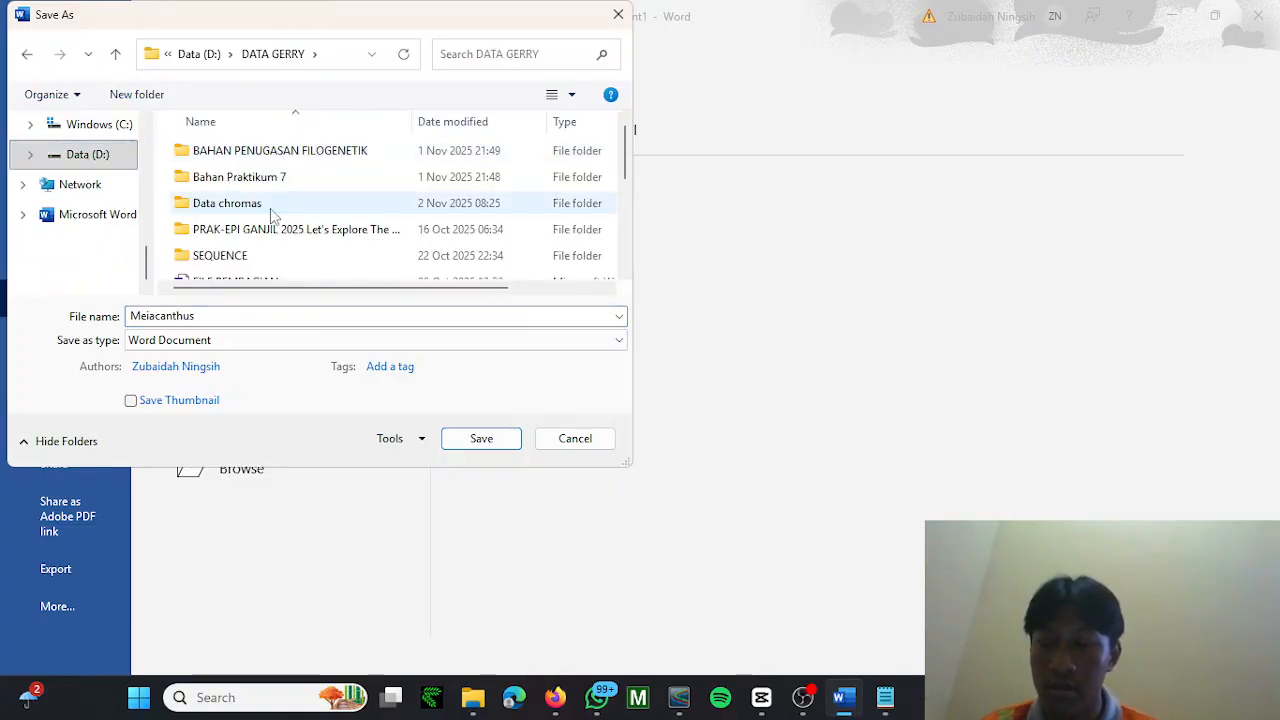
# Create a new folder named data olahan in the current save location and open it.
pyautogui.click(143, 98)
pyautogui.write('olahan')
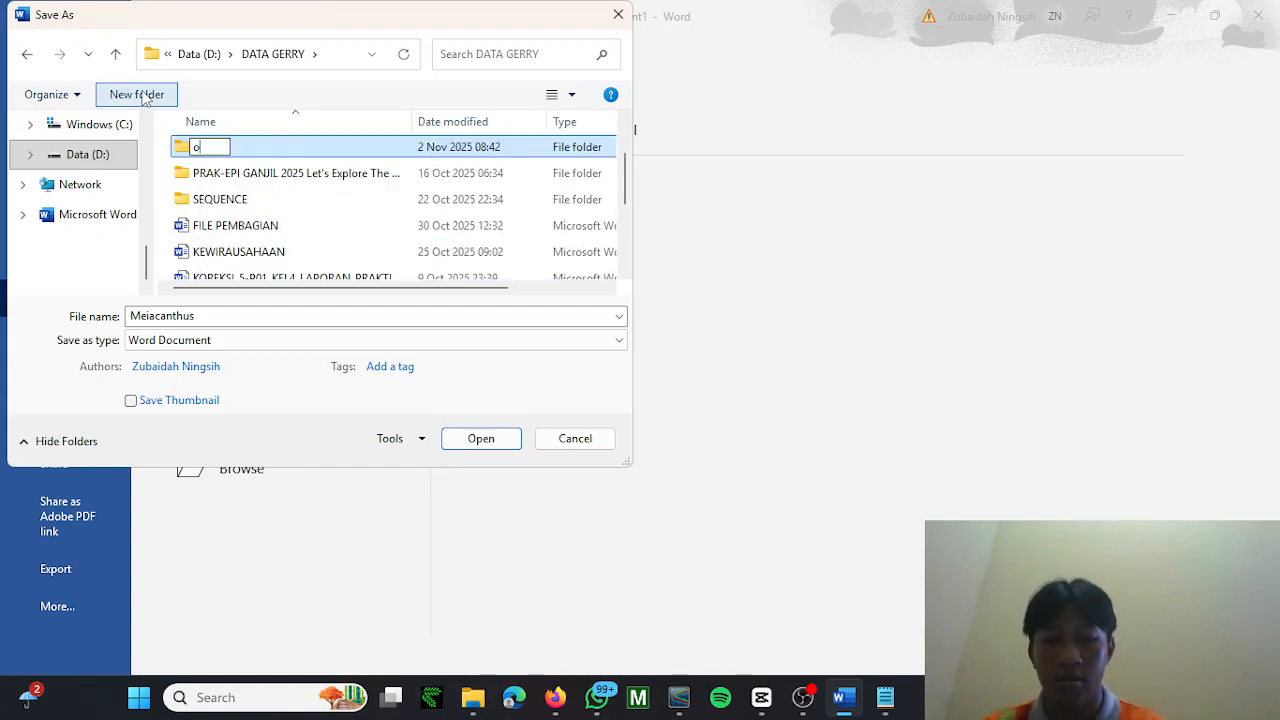
pyautogui.press('BackSpace')
pyautogui.press('BackSpace')
pyautogui.press('BackSpace')
pyautogui.press('BackSpace')
pyautogui.press('BackSpace')
pyautogui.press('BackSpace')
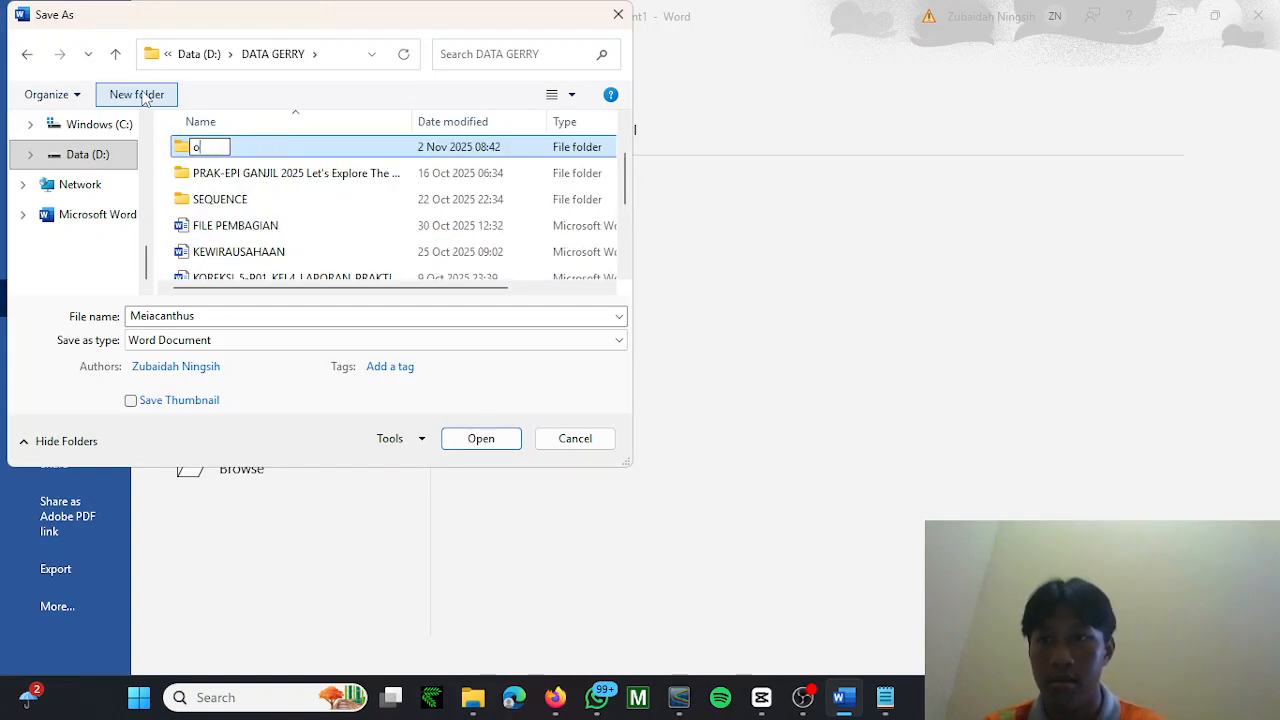
pyautogui.write('data')
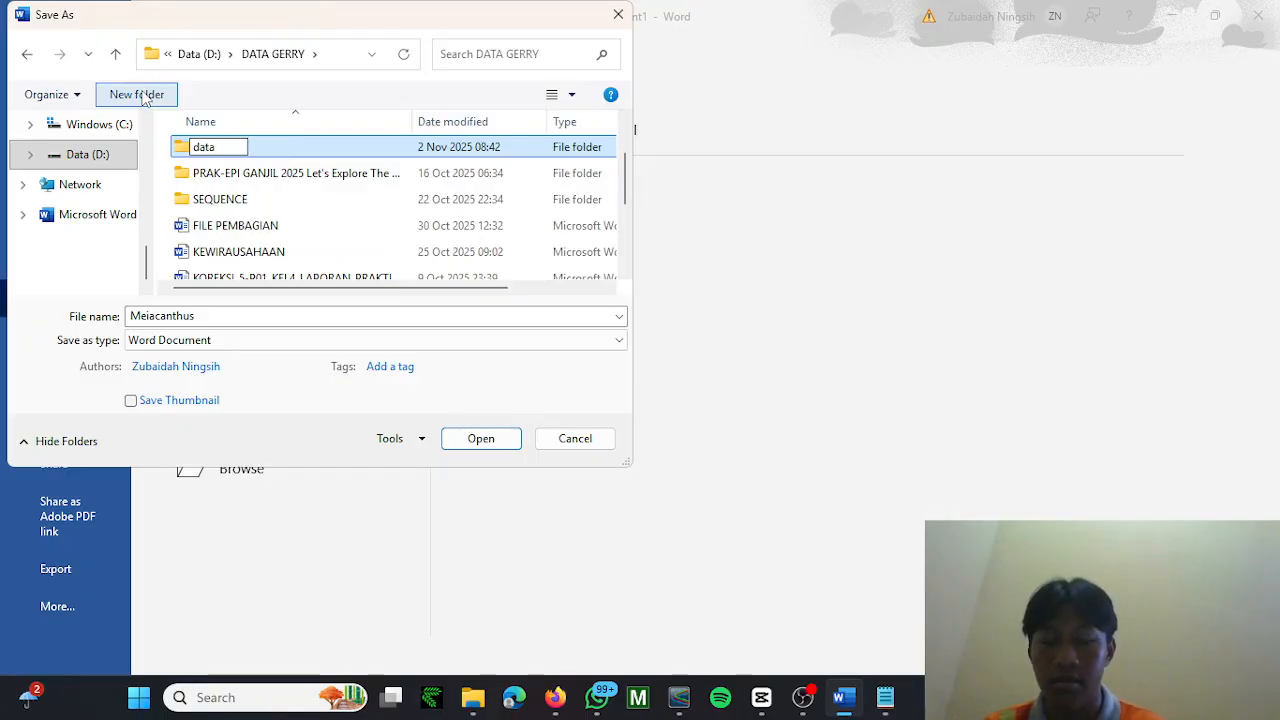
pyautogui.write(' olahan')
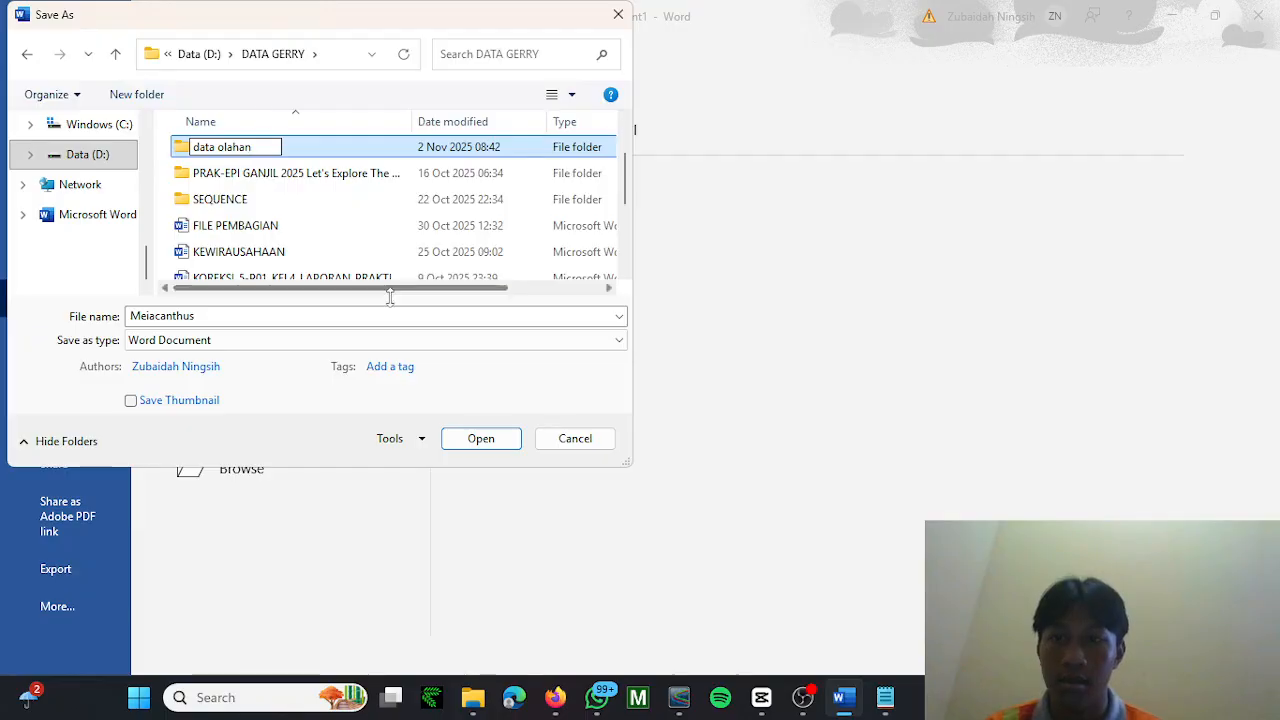
pyautogui.click(337, 153)
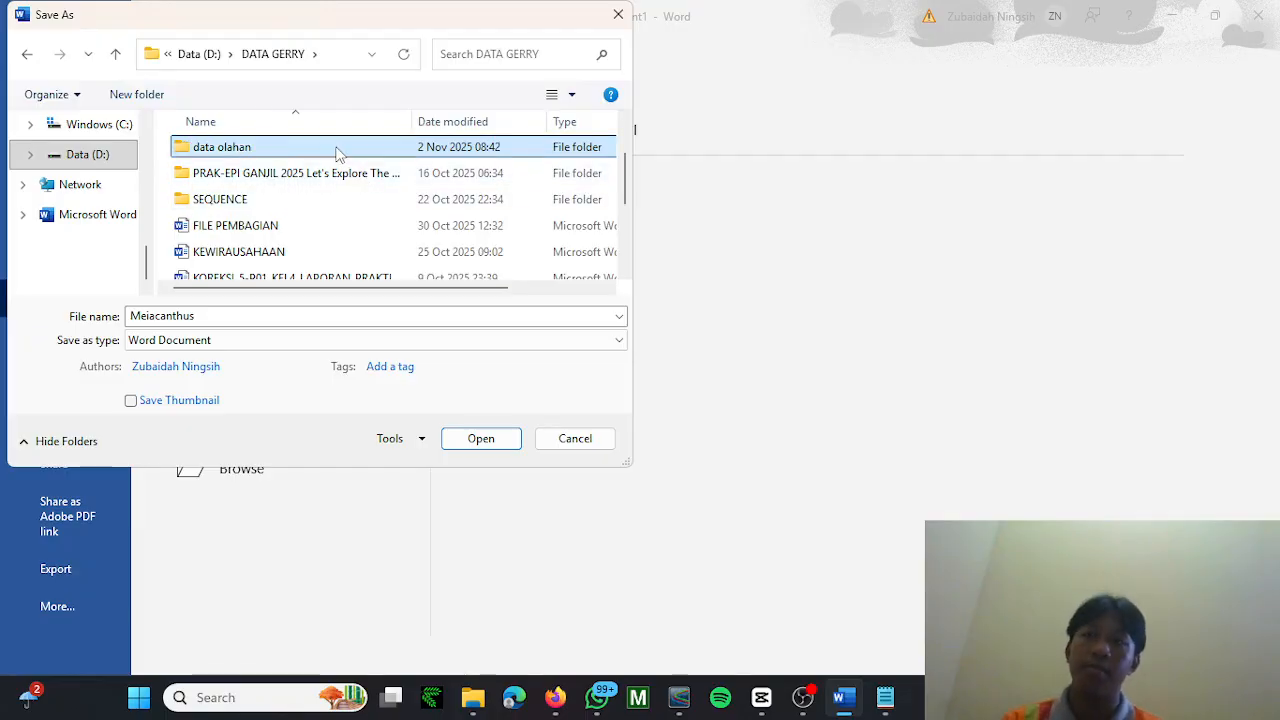
pyautogui.doubleClick(337, 149)
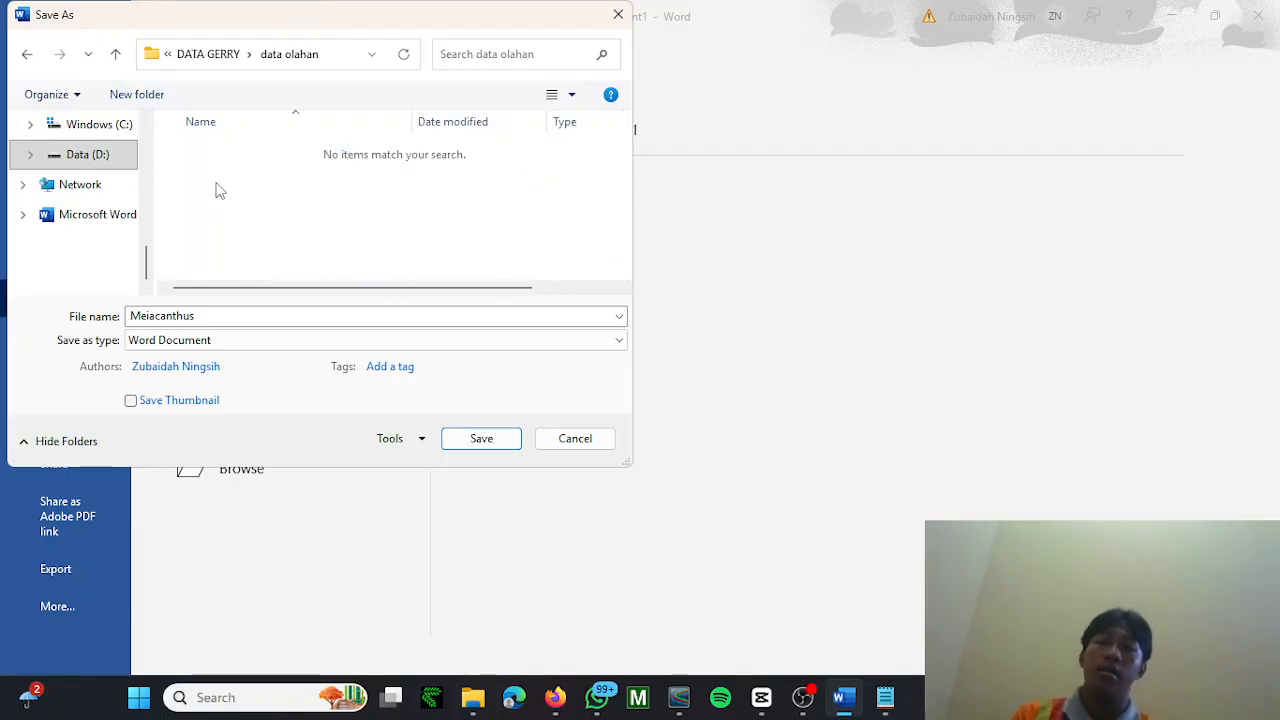
# Save the document as the plain text file Meiacanthus in the data olahan folder with MS-DOS encoding, and close Word.
pyautogui.click(157, 340)
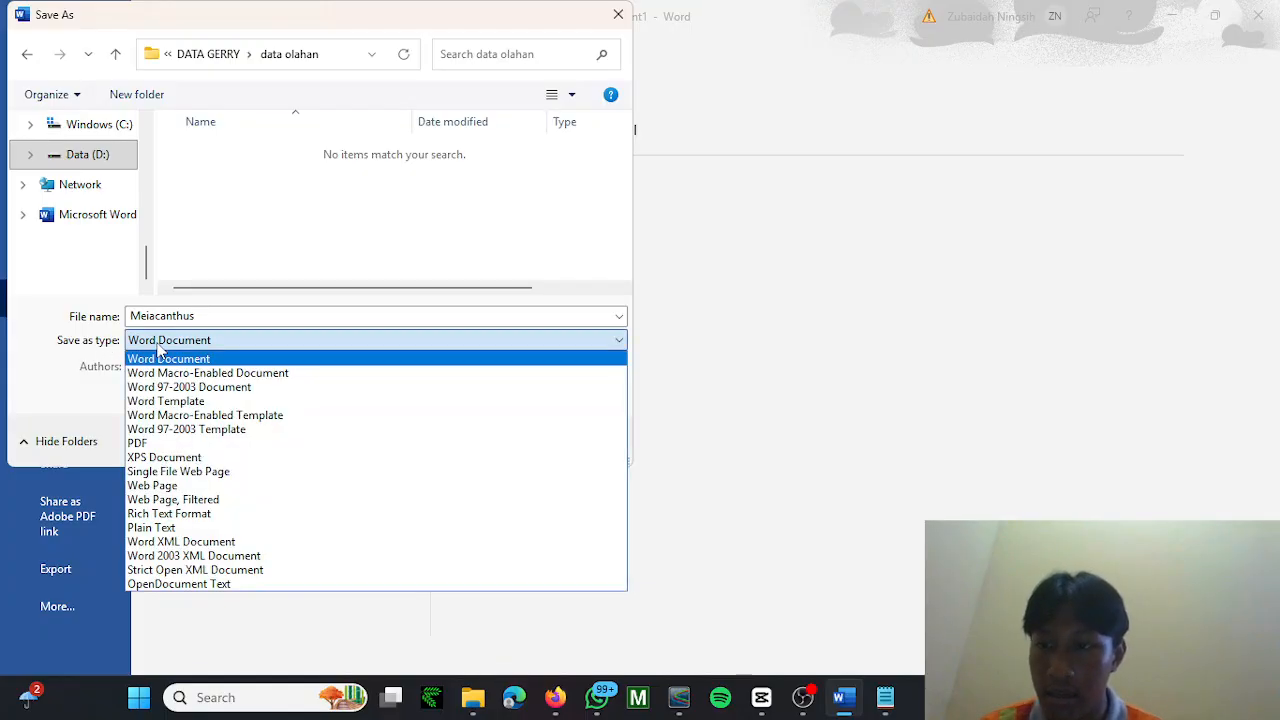
pyautogui.click(150, 528)
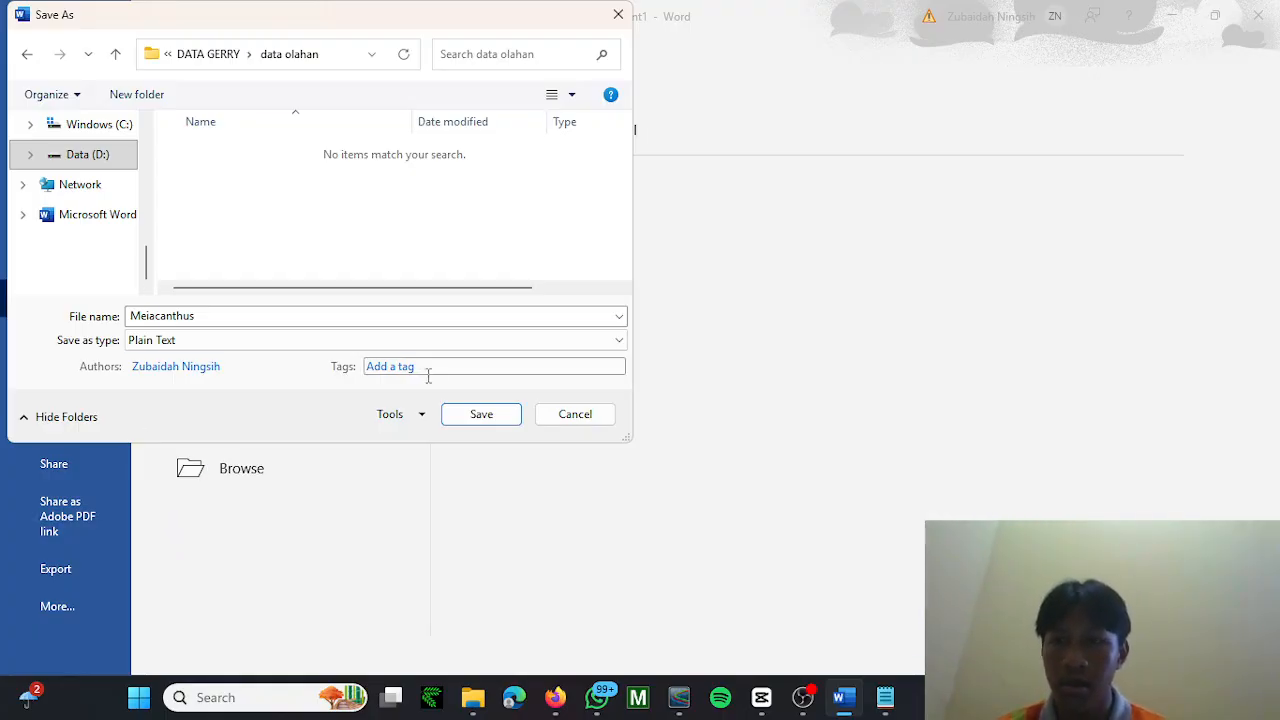
pyautogui.click(463, 416)
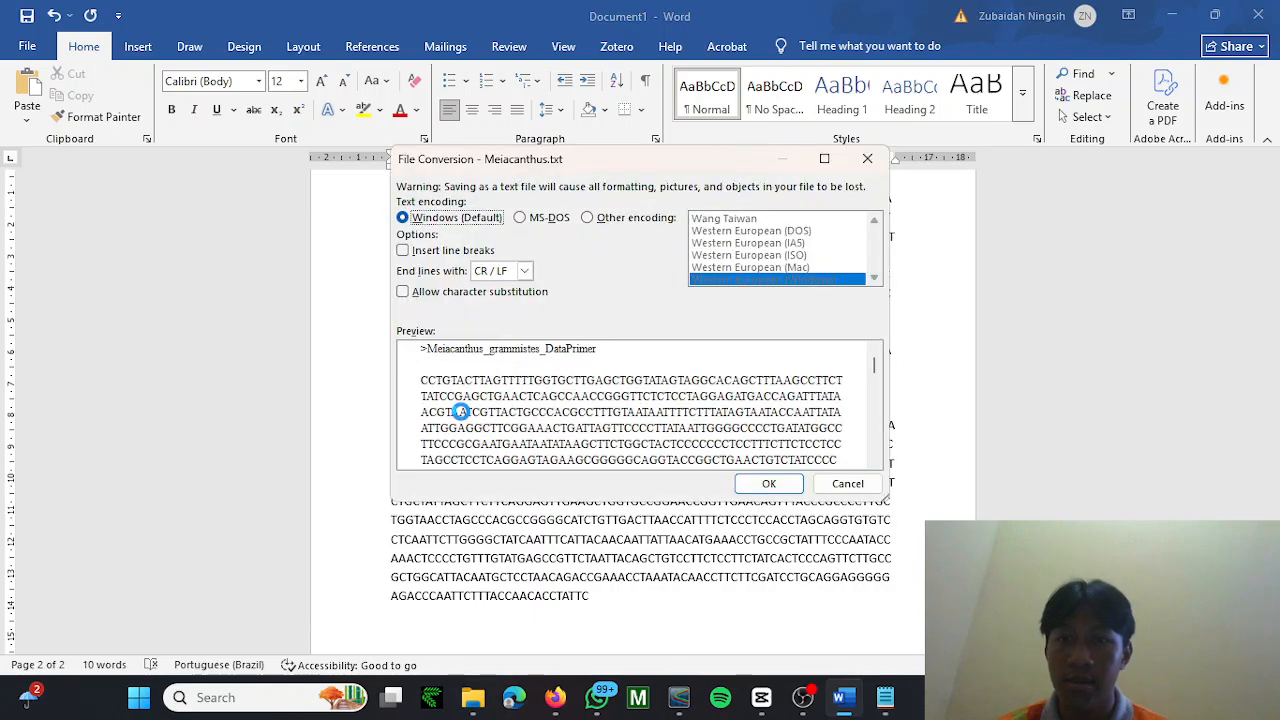
pyautogui.click(519, 219)
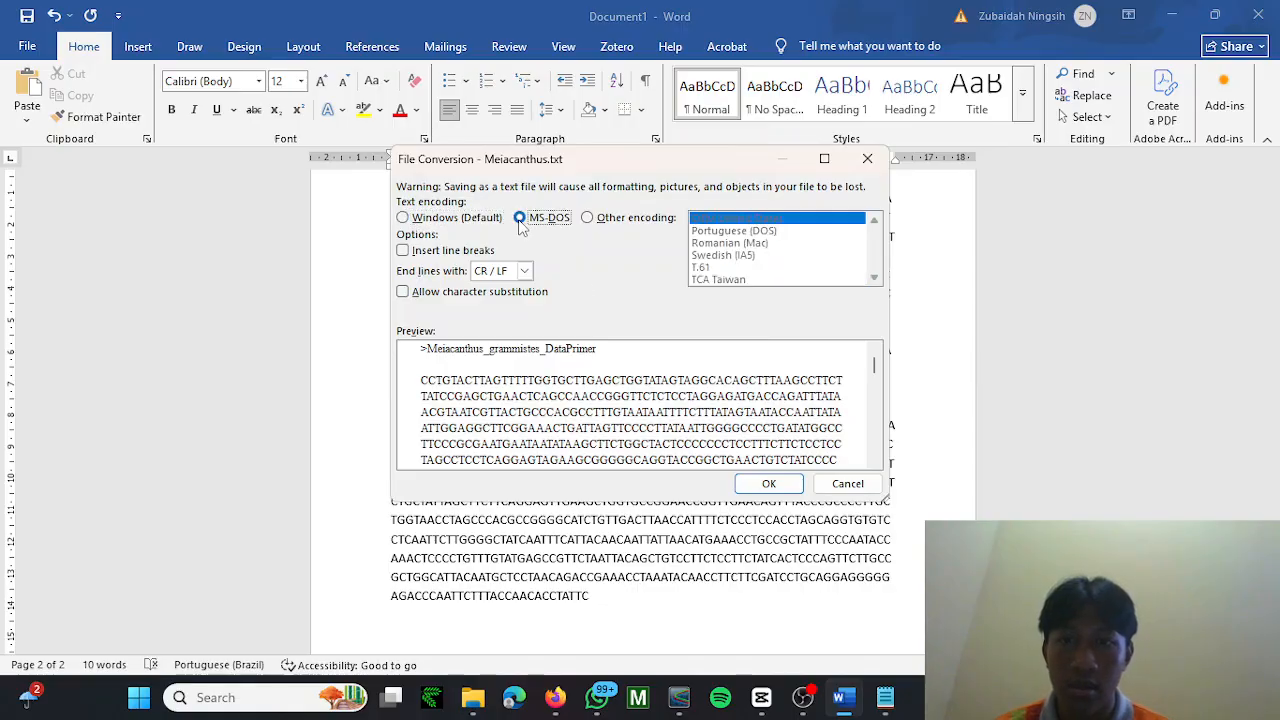
pyautogui.click(768, 484)
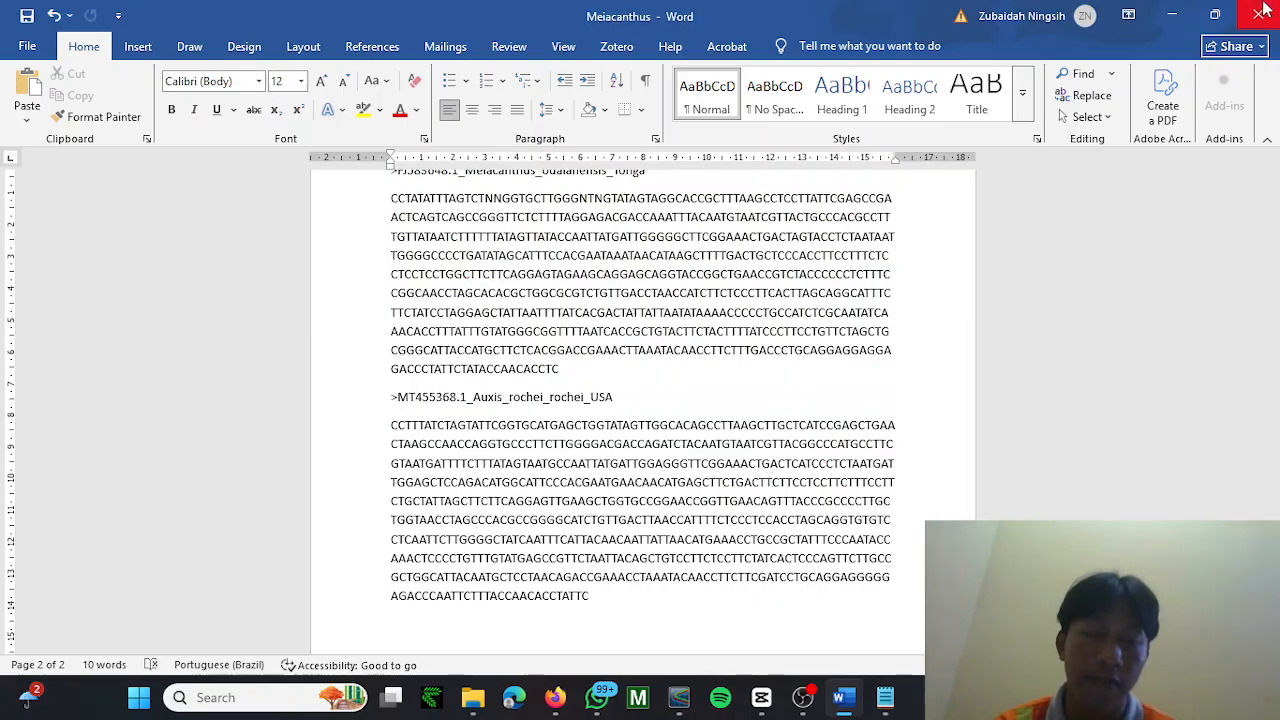
pyautogui.click(1262, 10)
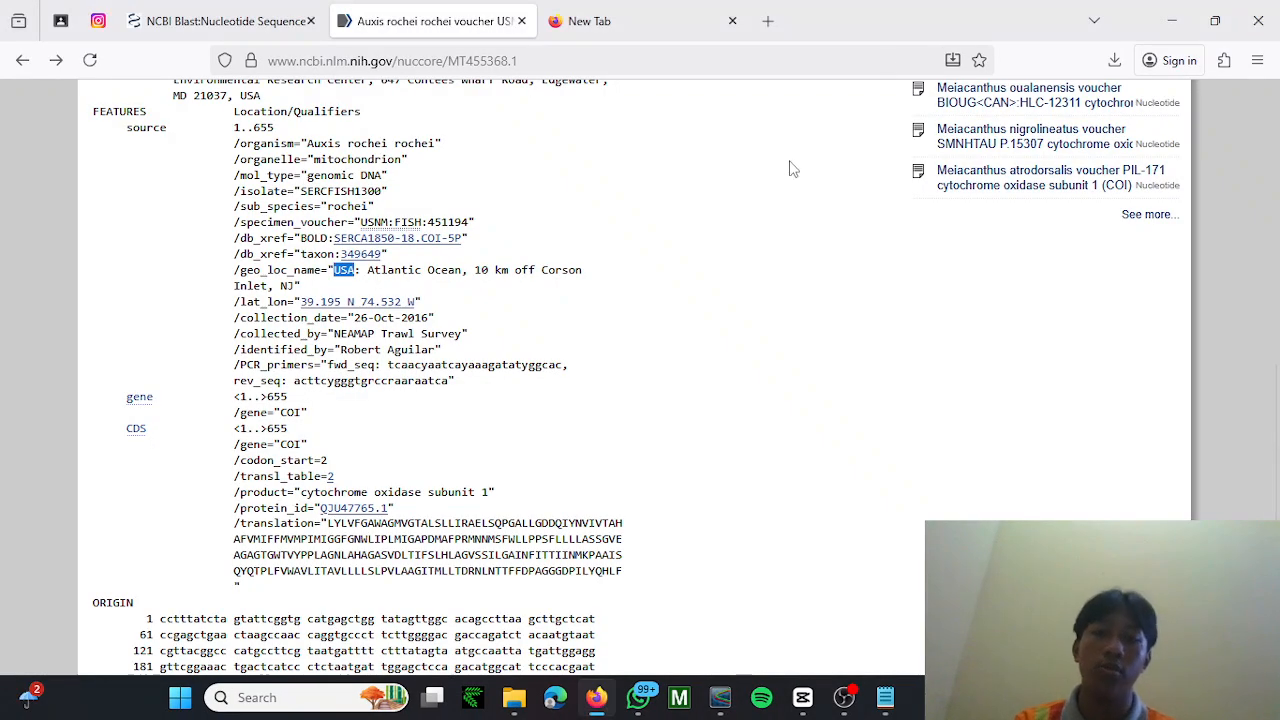
# Switch to Mesquite, maximize it, and open the Meiacanthus text file from the data olahan folder on drive Data (D:).
pyautogui.click(475, 698)
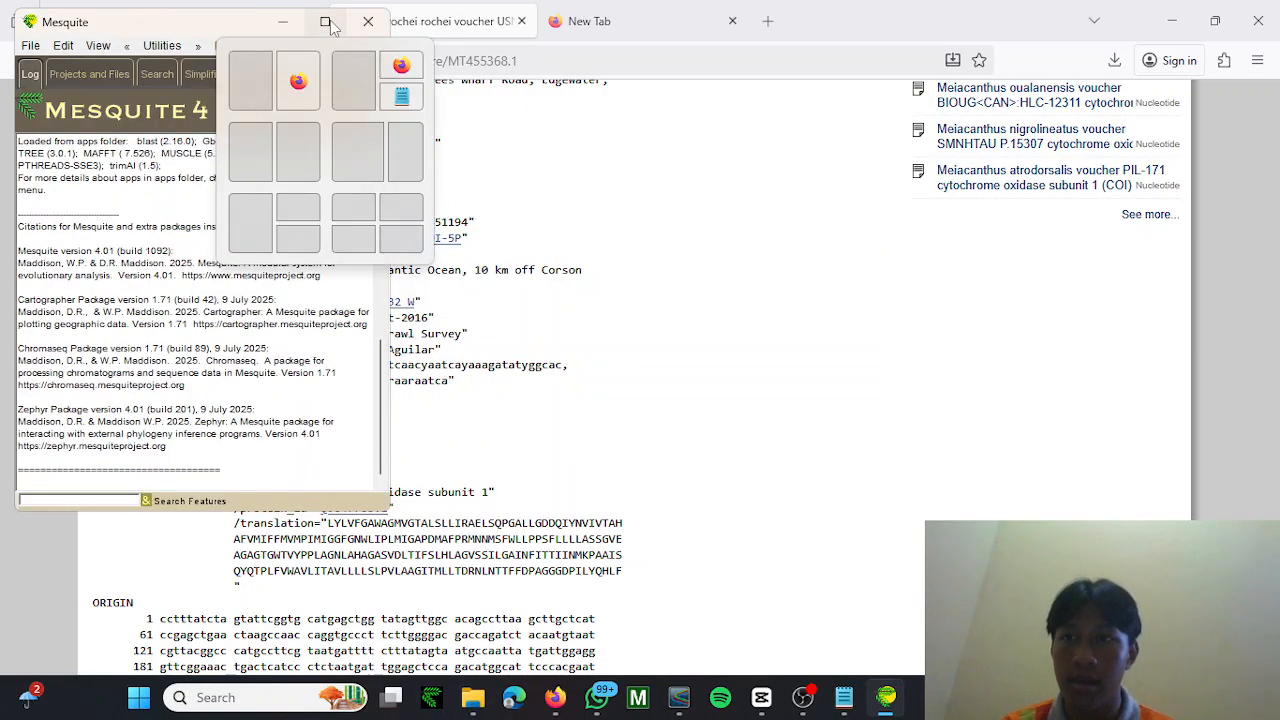
pyautogui.click(326, 22)
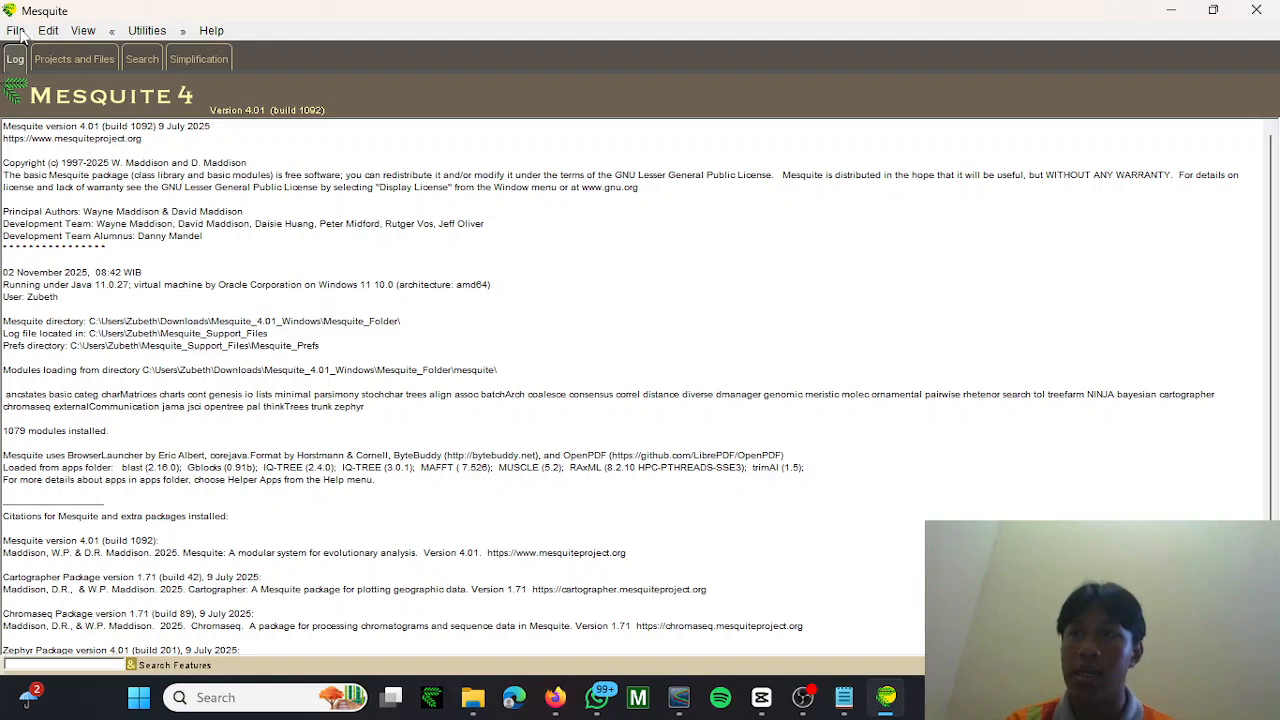
pyautogui.click(17, 31)
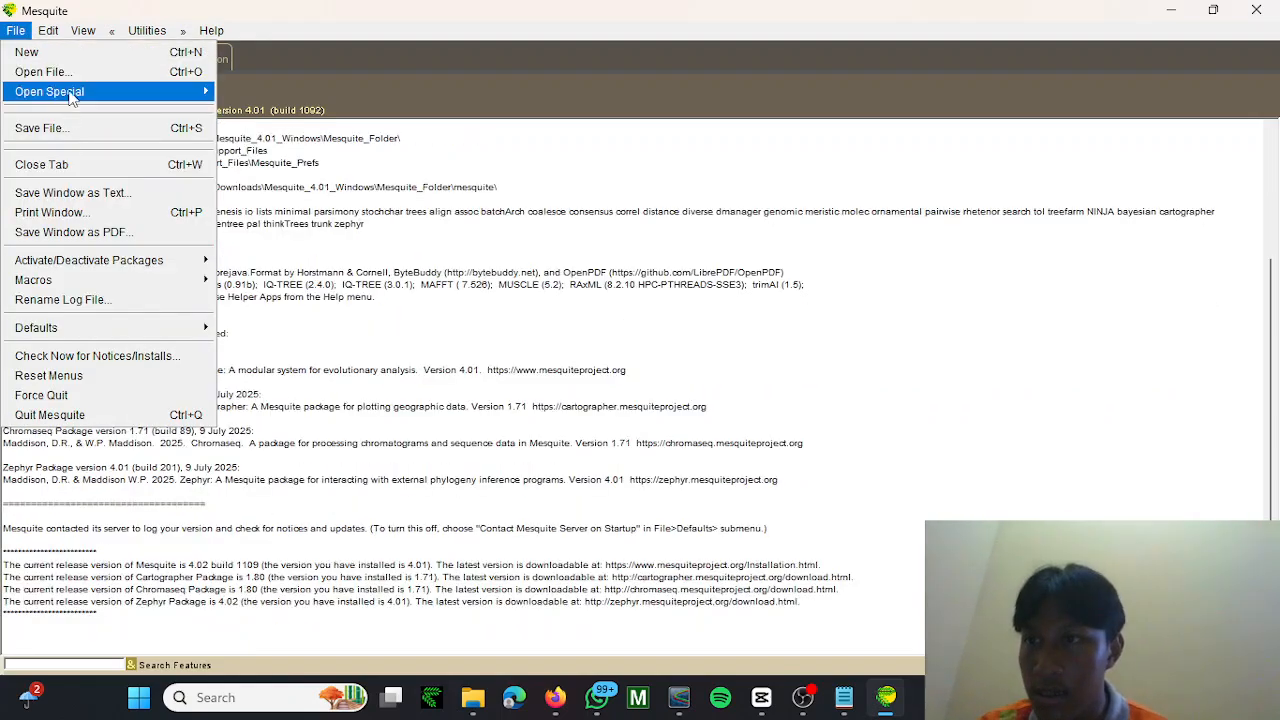
pyautogui.click(71, 74)
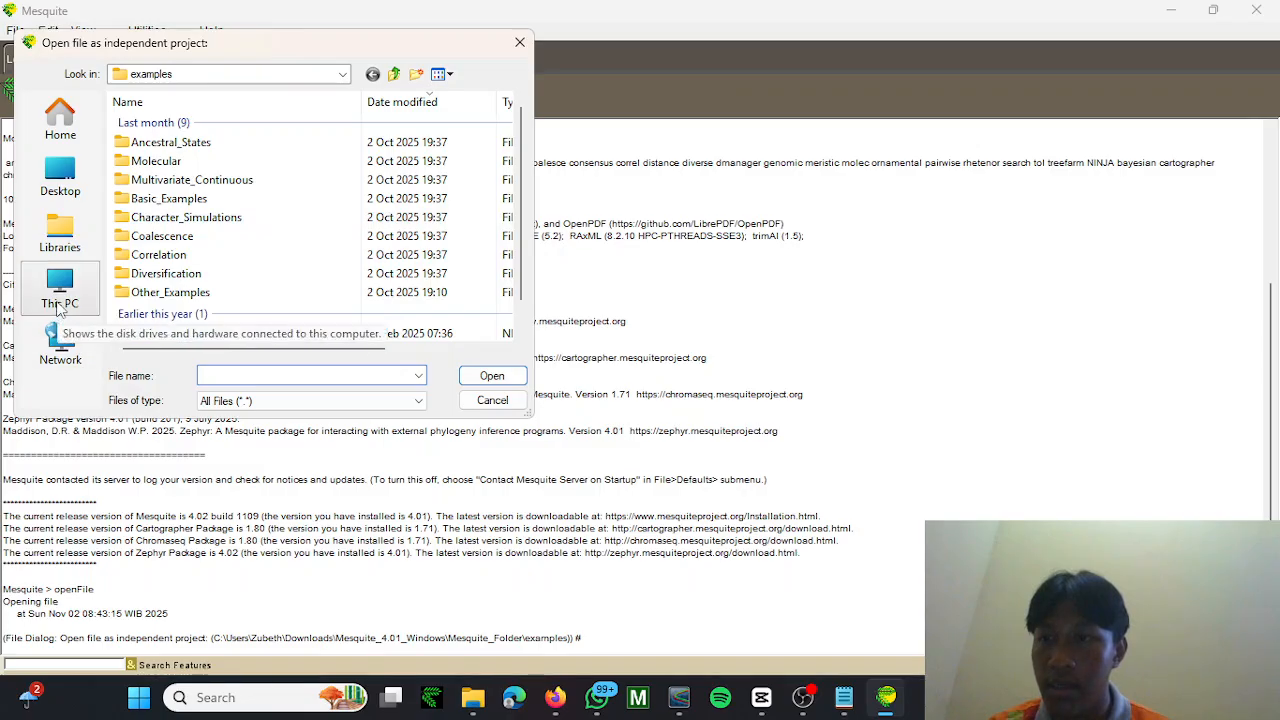
pyautogui.click(60, 305)
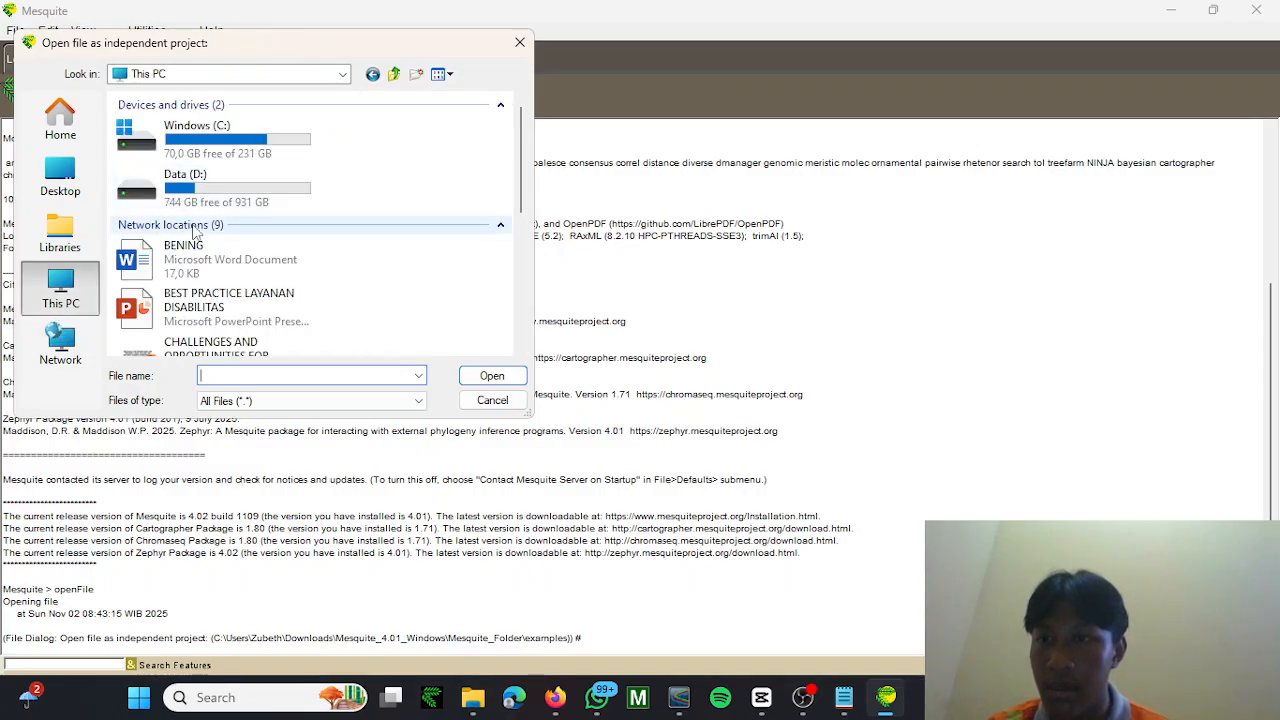
pyautogui.doubleClick(190, 187)
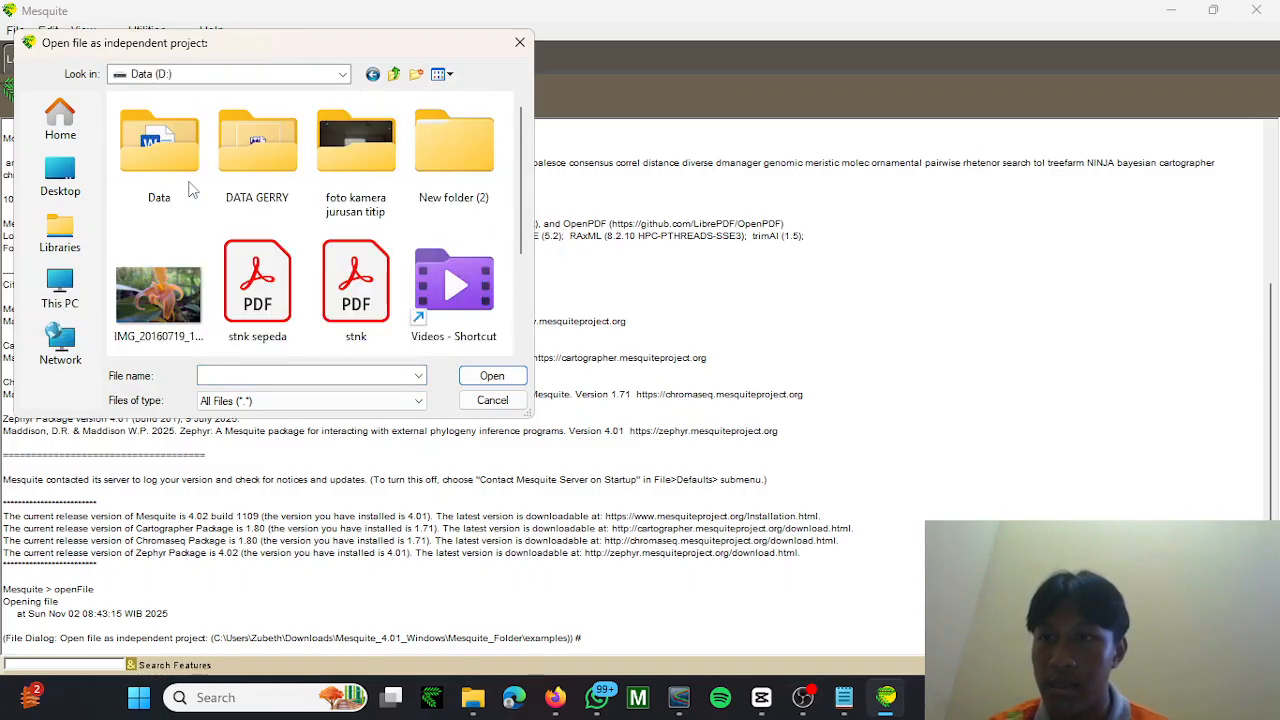
pyautogui.doubleClick(238, 163)
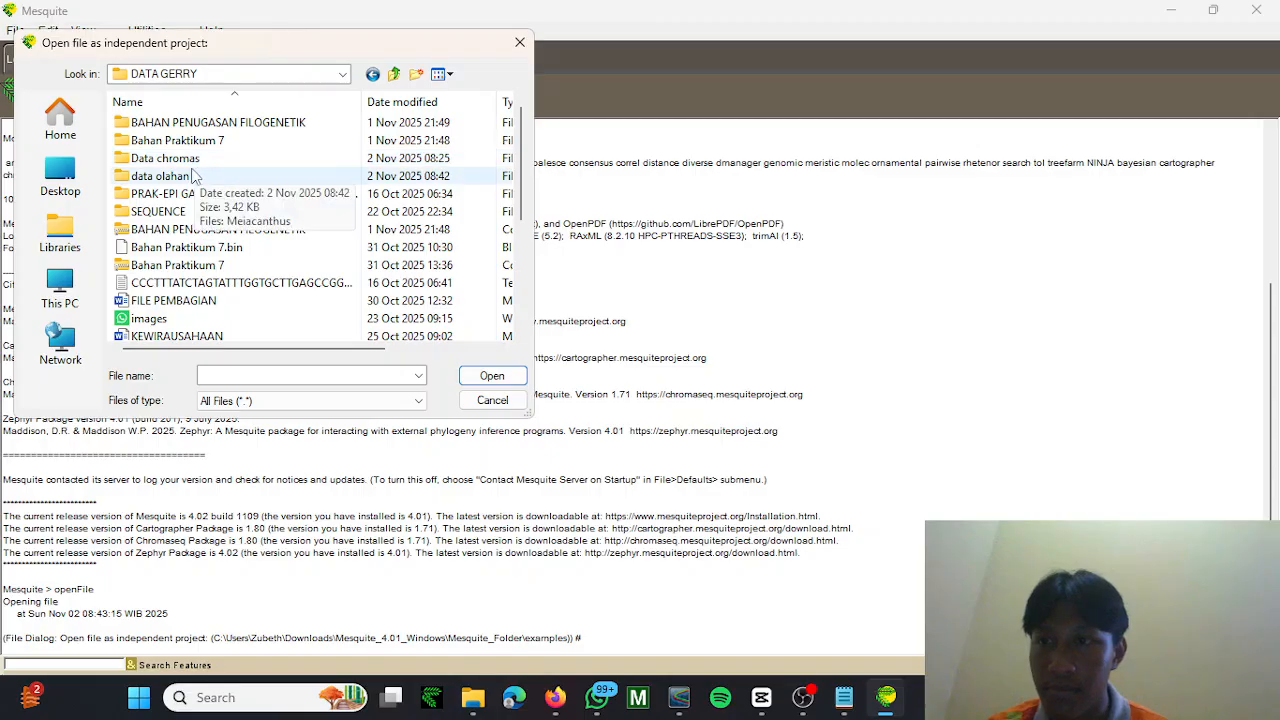
pyautogui.doubleClick(194, 170)
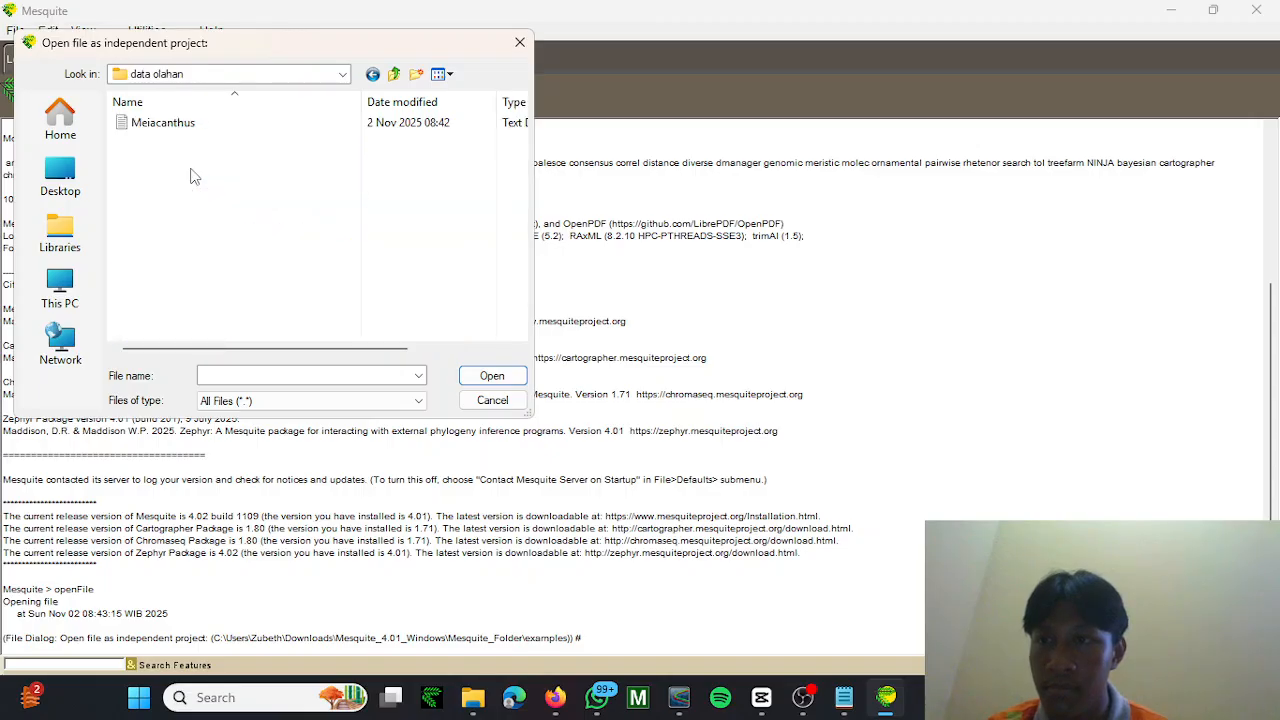
pyautogui.doubleClick(178, 130)
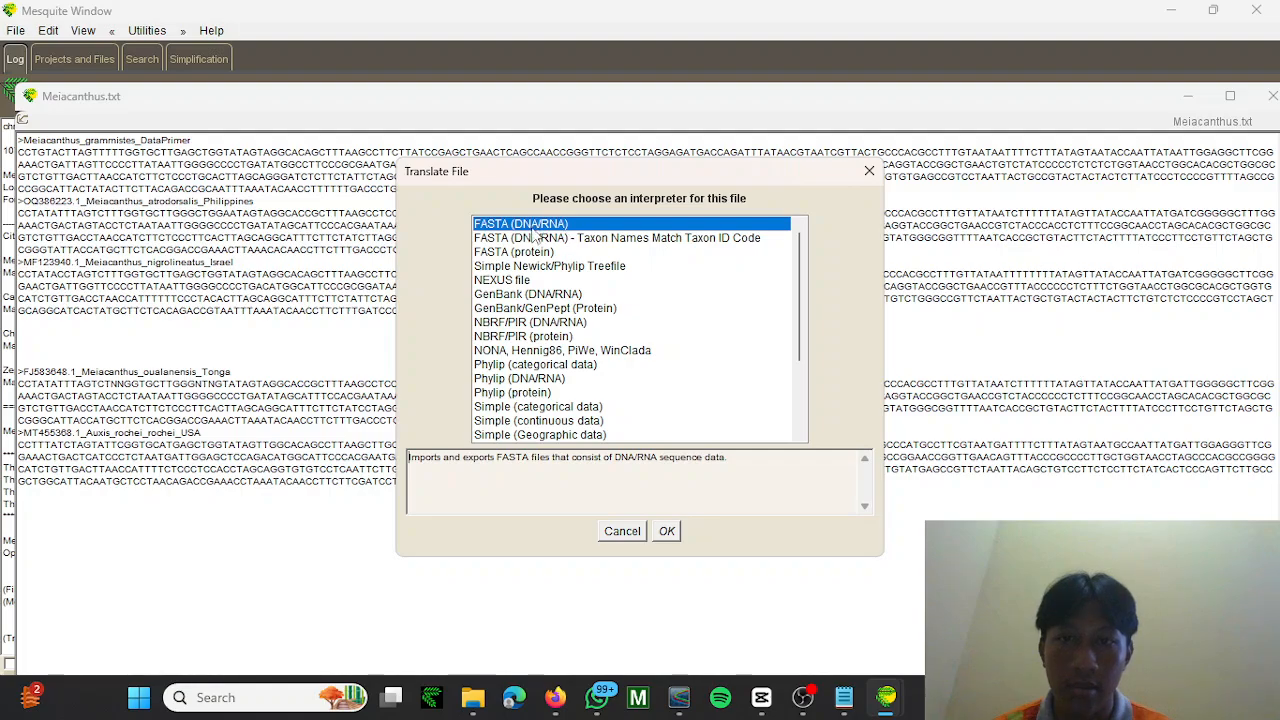
# Import the file as FASTA (DNA/RNA), save it as NEXUS named Meiacanthus.txt in data olahan, and maximize the matrix window.
pyautogui.click(668, 531)
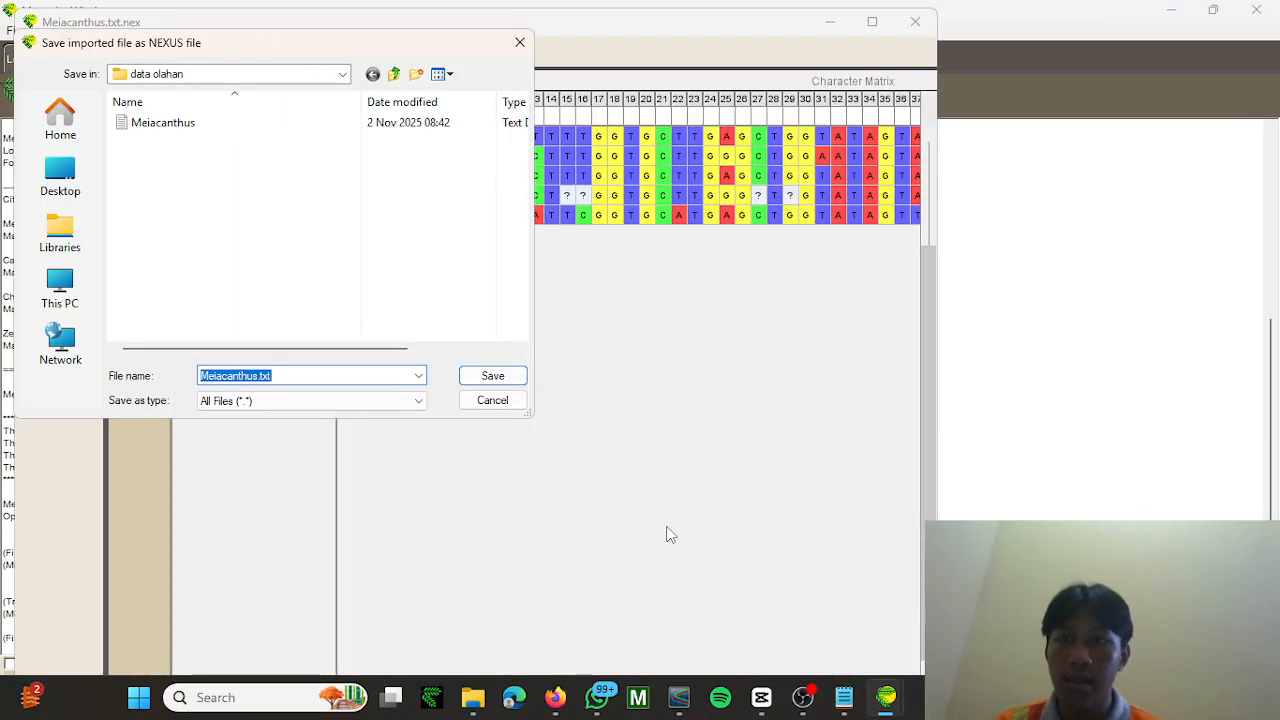
pyautogui.click(492, 376)
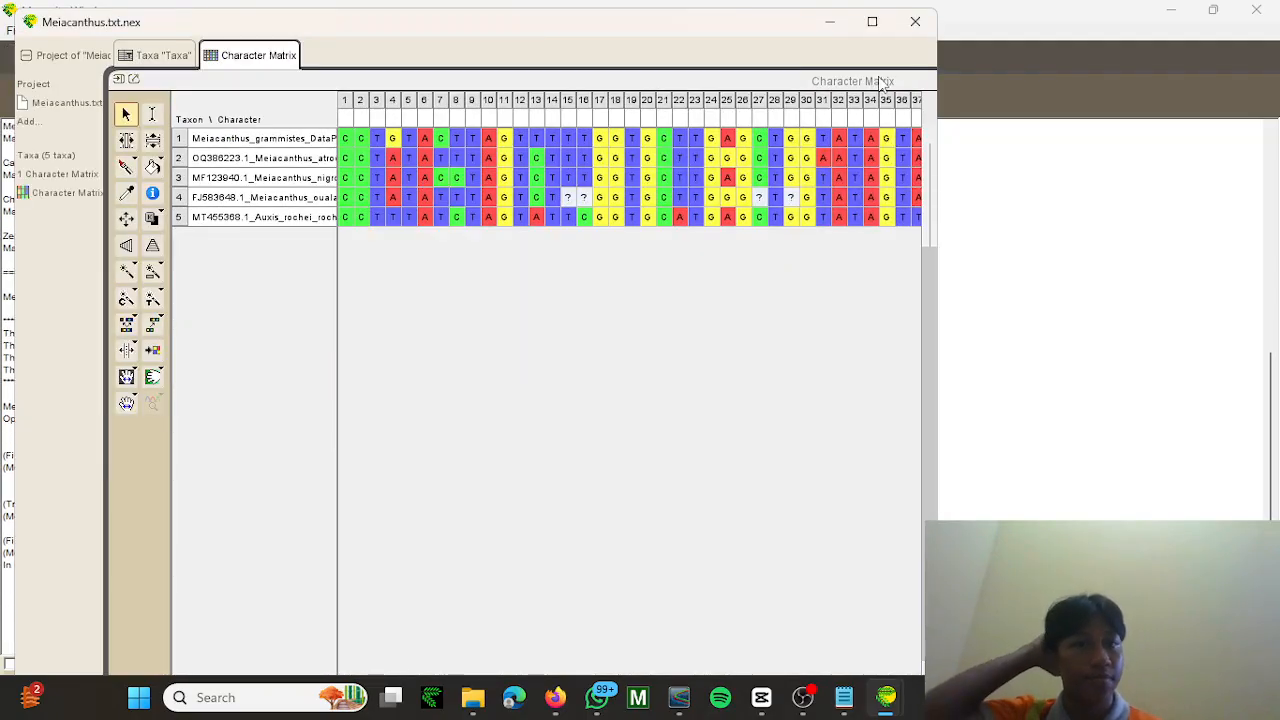
pyautogui.click(872, 21)
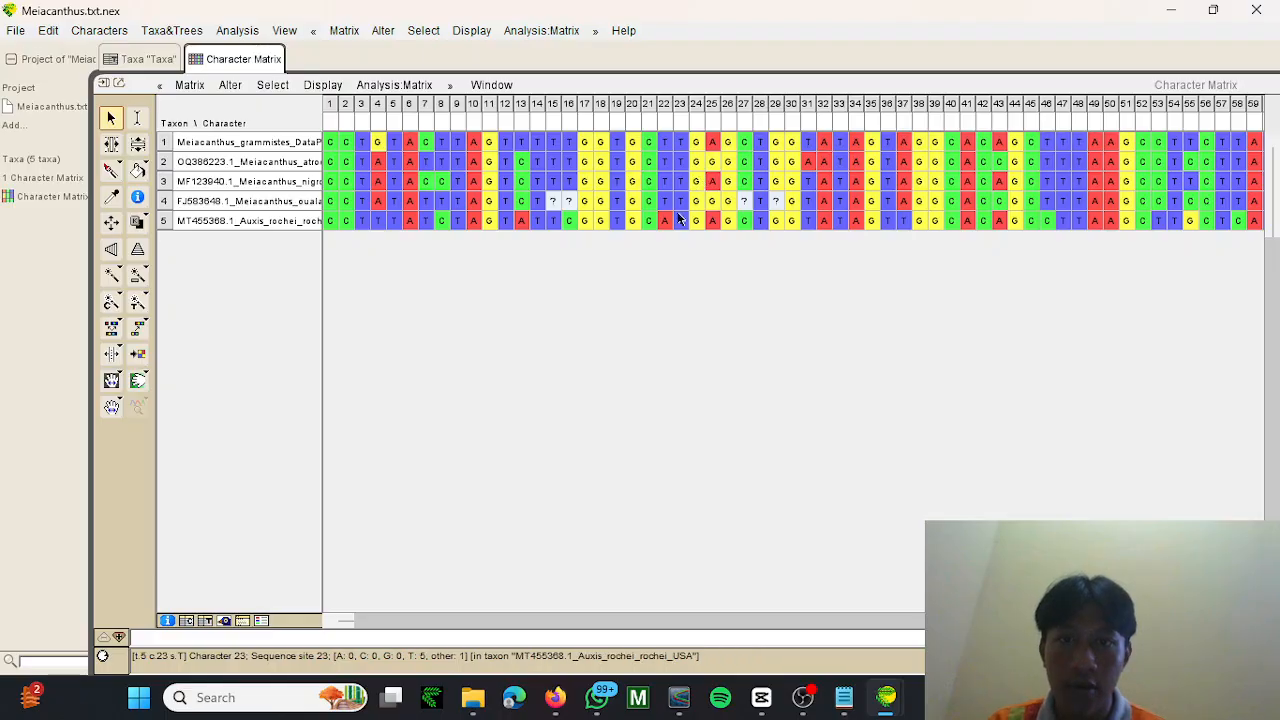
# Examine the character matrix of all five taxa from start to end for ambiguous bases and unequal sequence ends.
pyautogui.hscroll(10, 580, 205)
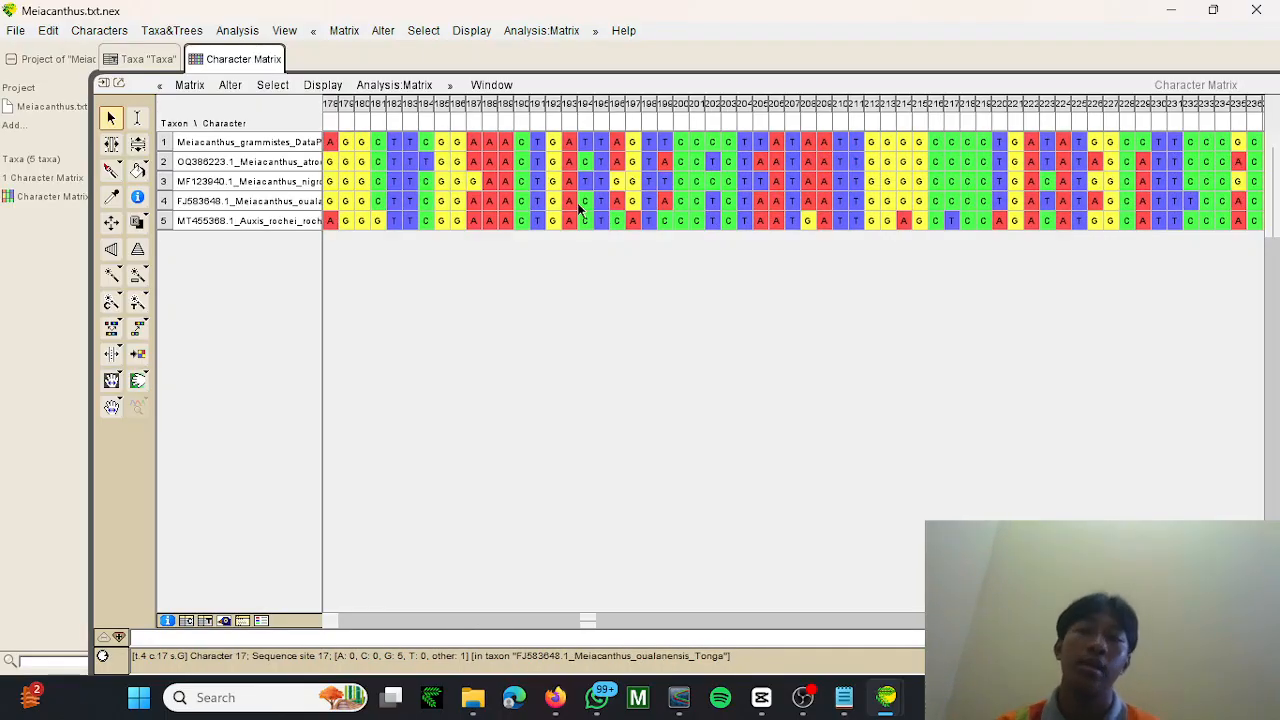
pyautogui.hscroll(7, 580, 205)
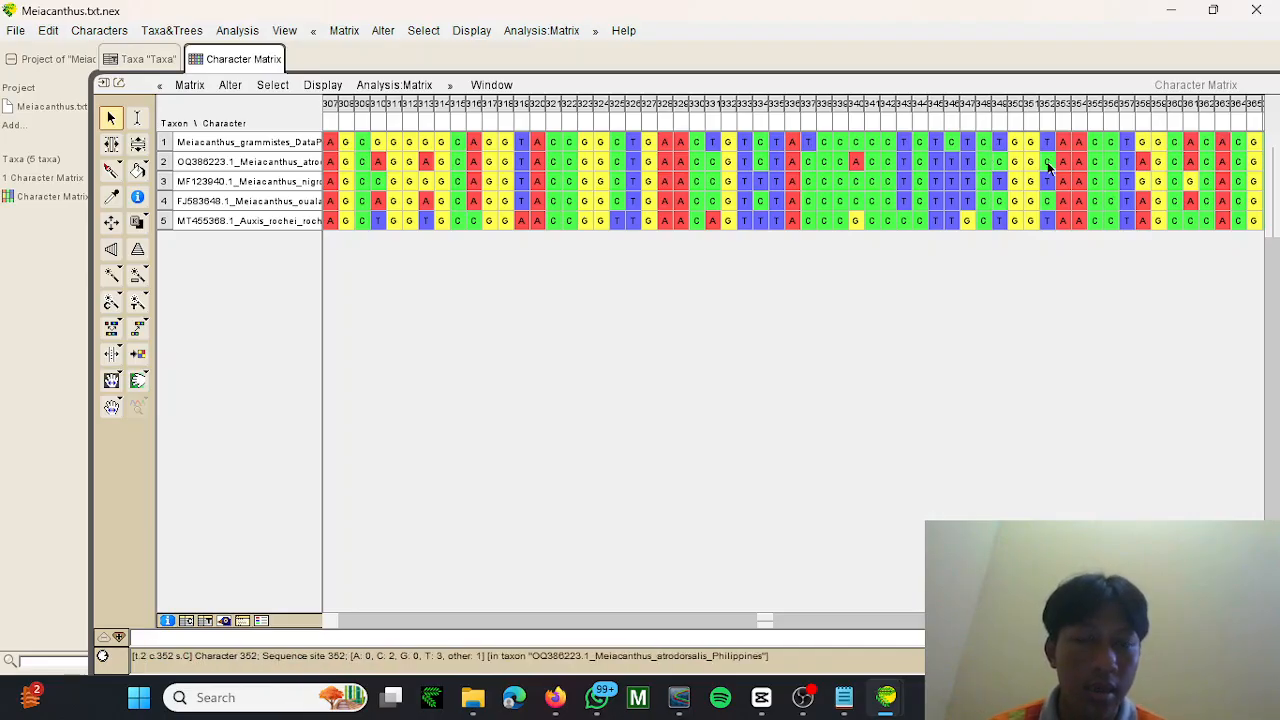
pyautogui.hscroll(-9, 1040, 168)
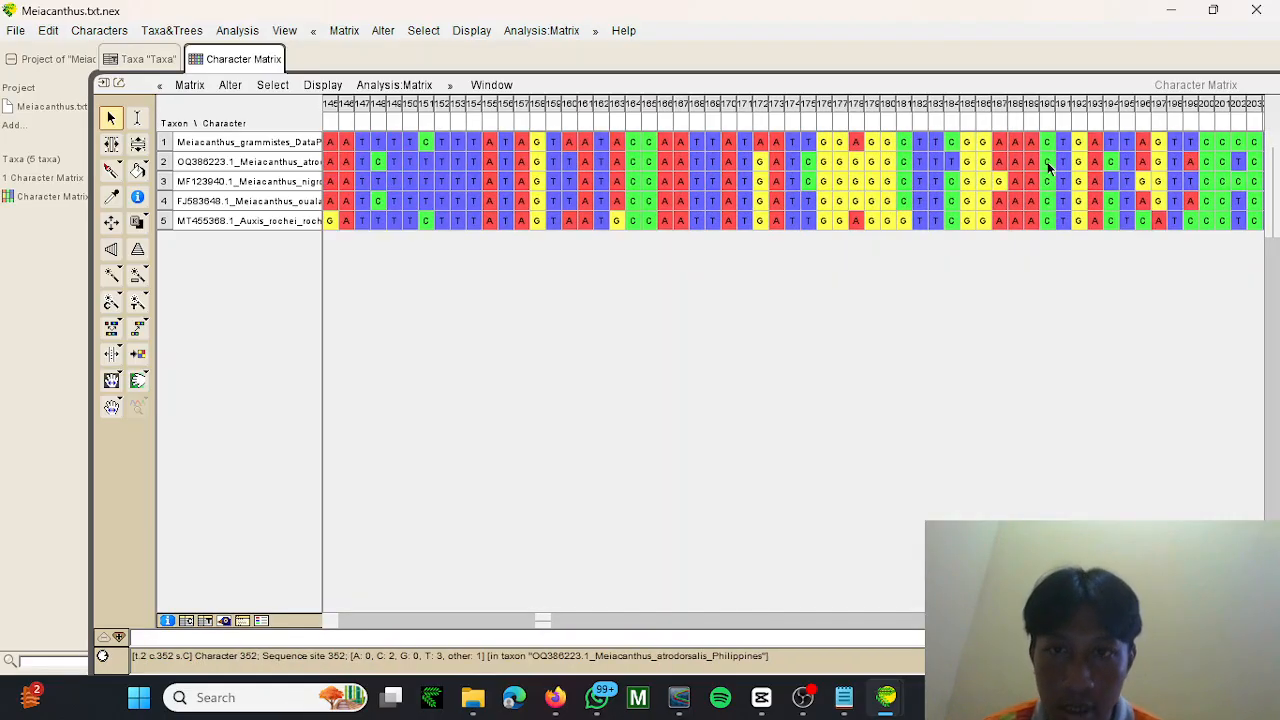
pyautogui.hscroll(-3, 1048, 168)
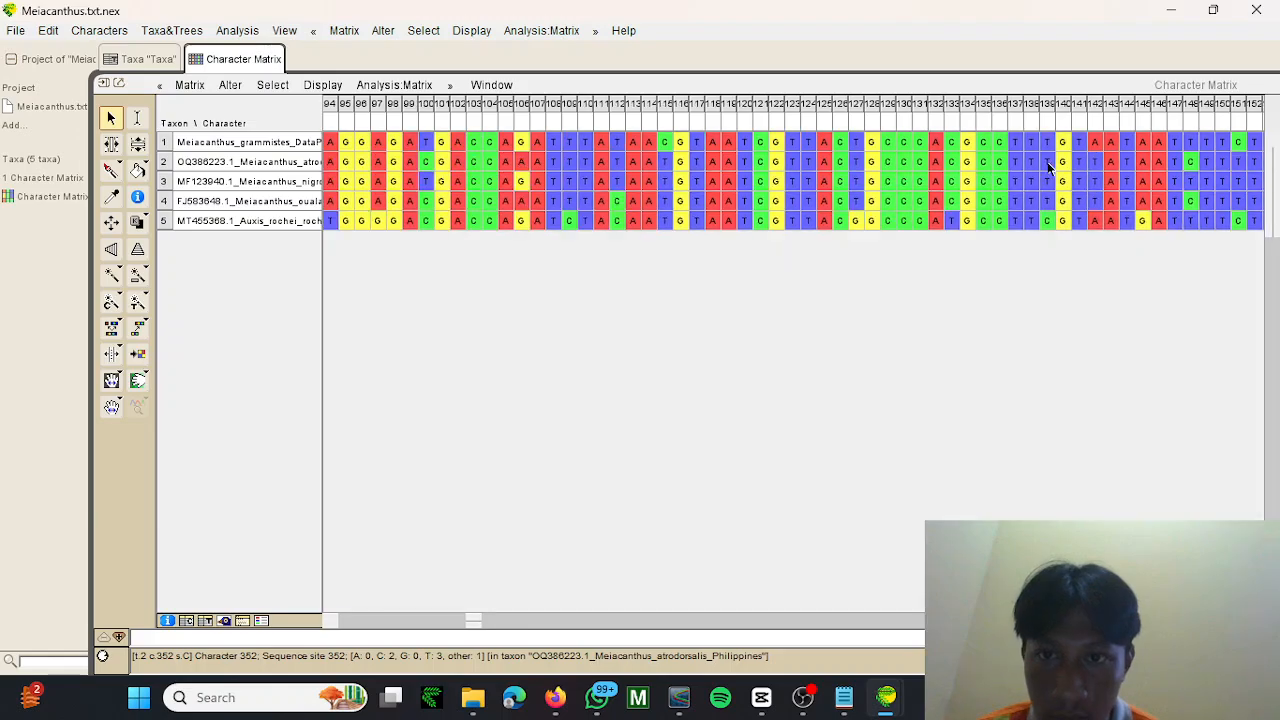
pyautogui.hscroll(-2, 1048, 168)
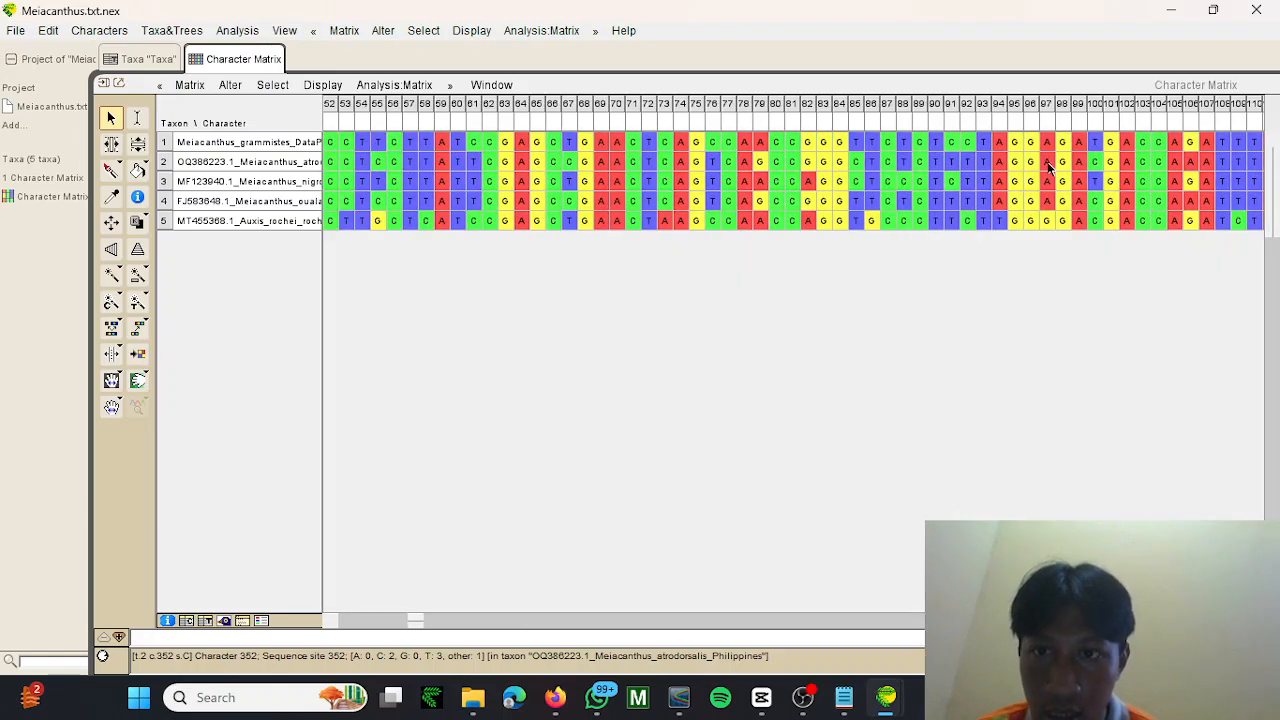
pyautogui.hscroll(-3, 1048, 168)
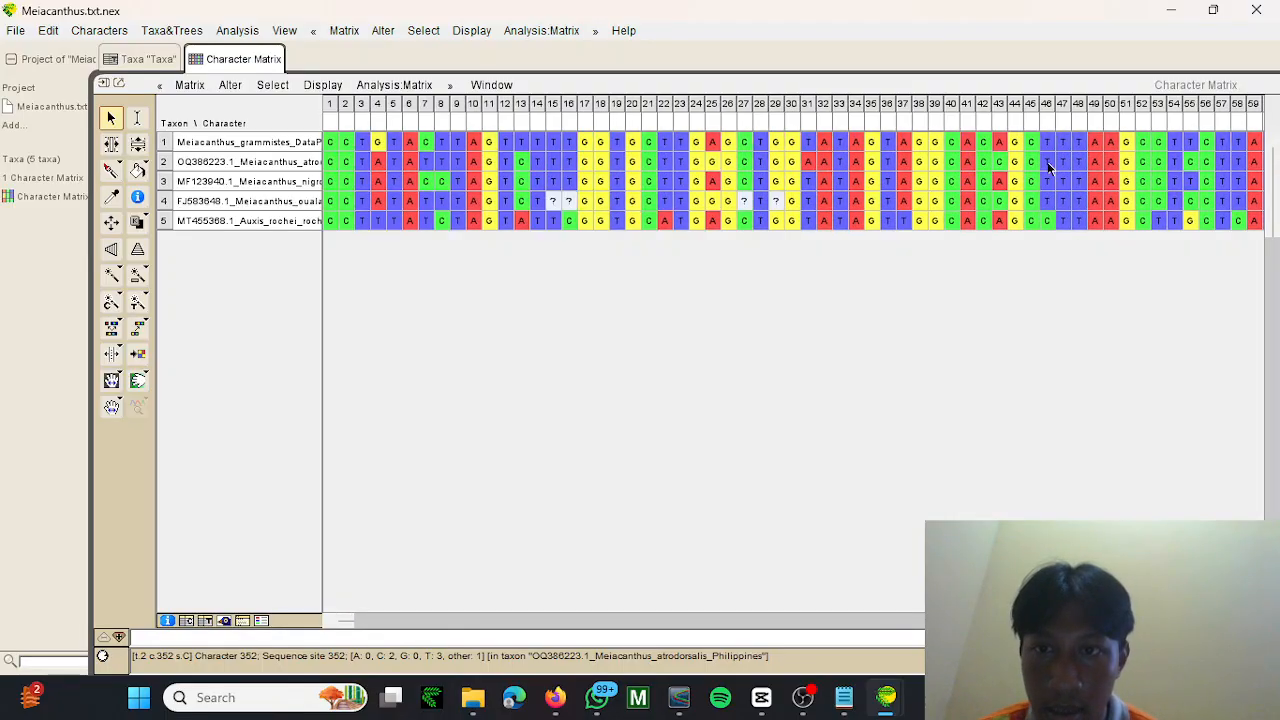
pyautogui.hscroll(4, 1047, 167)
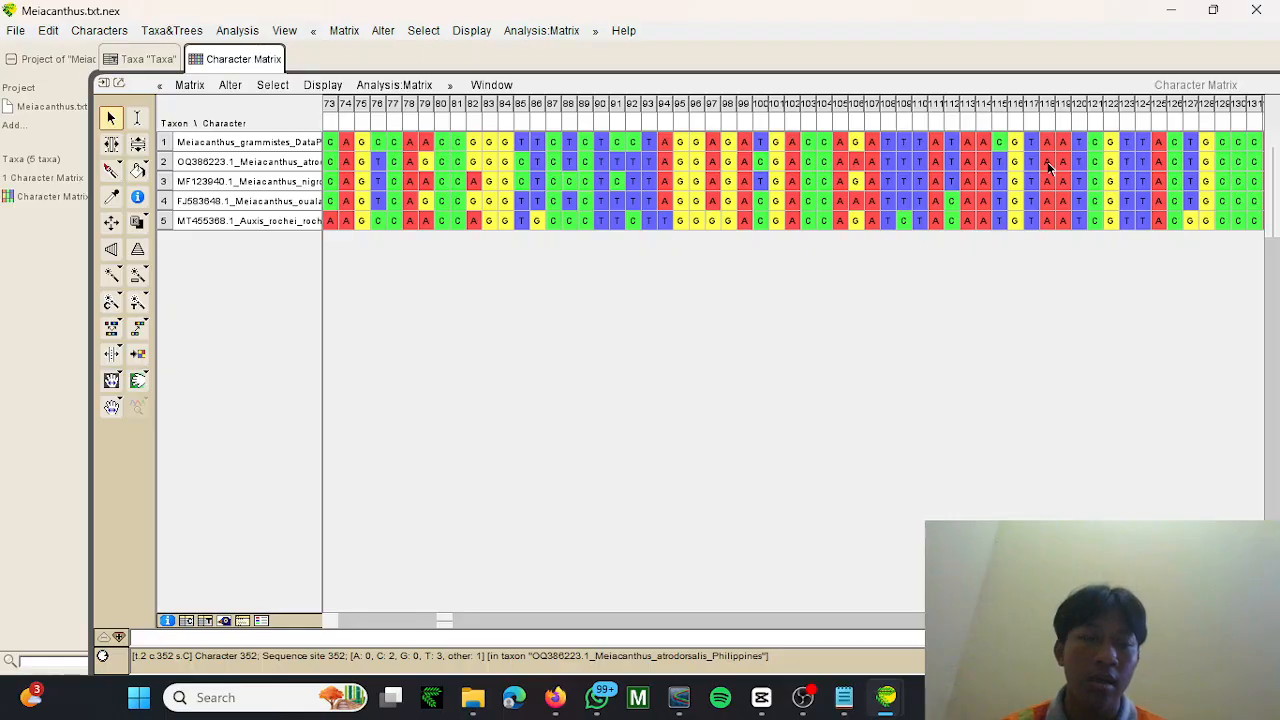
pyautogui.hscroll(4, 1047, 167)
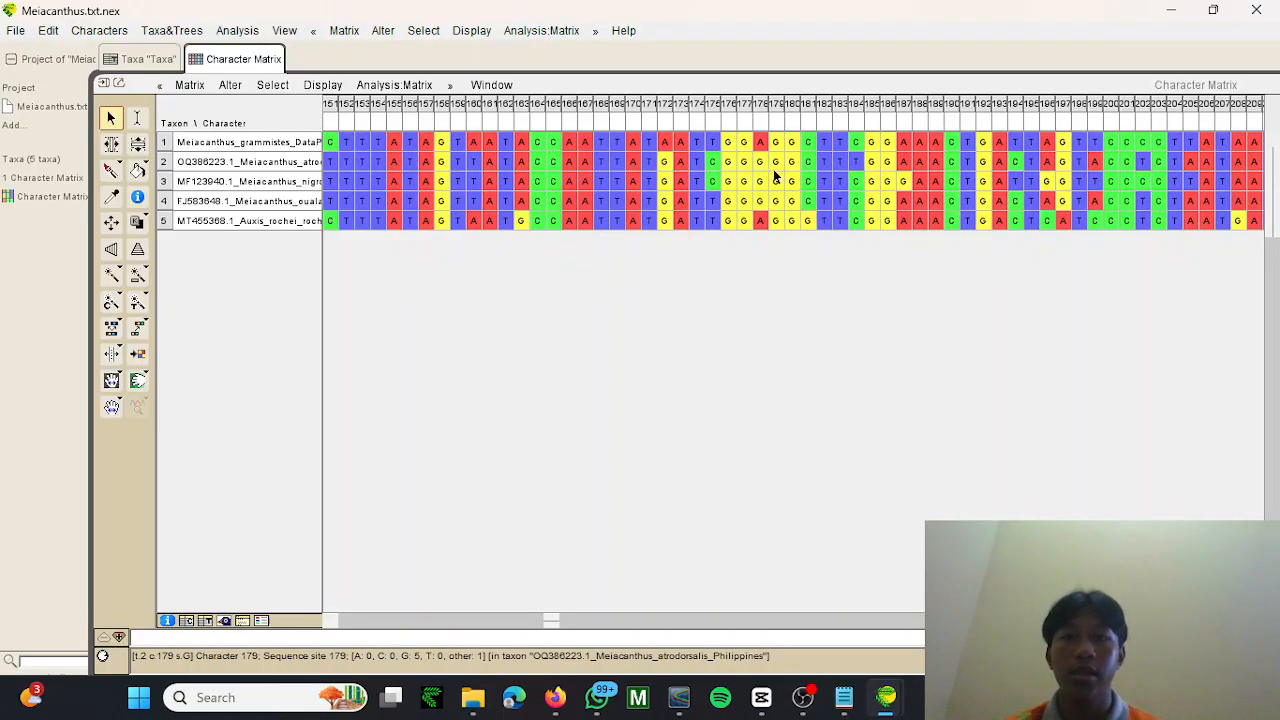
pyautogui.hscroll(10, 834, 246)
pyautogui.hscroll(5, 834, 246)
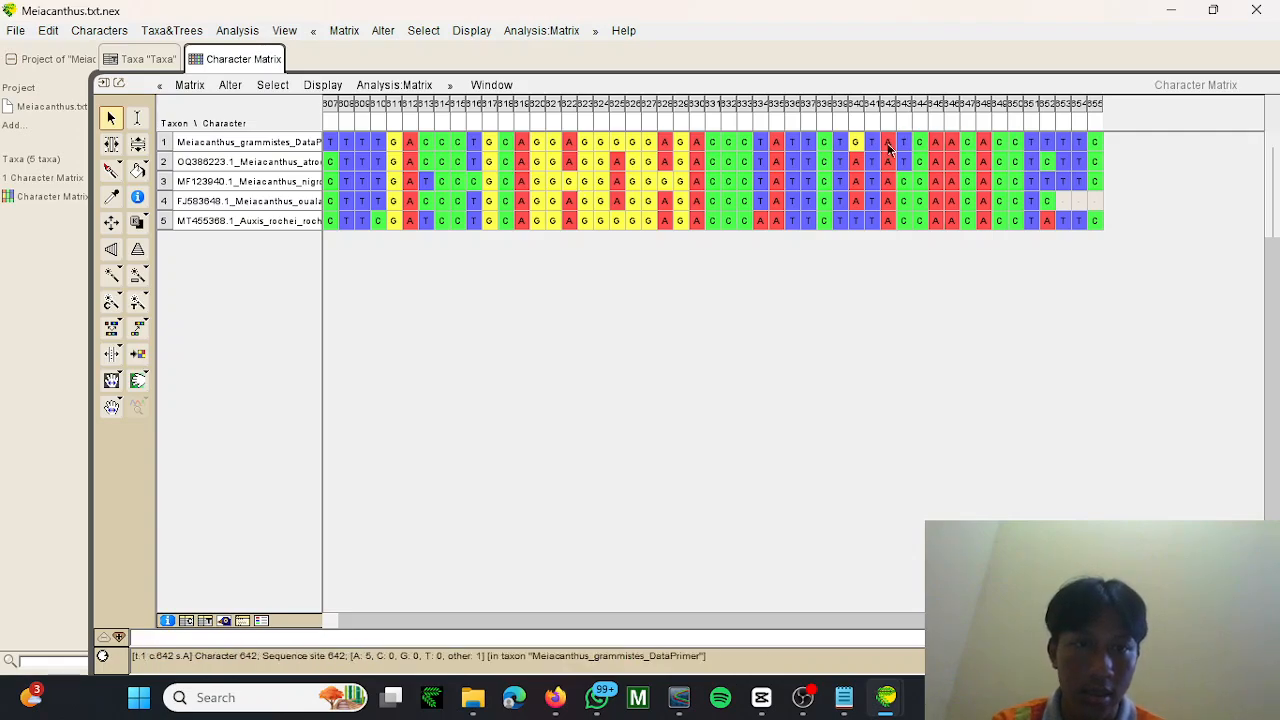
pyautogui.hscroll(5, 762, 206)
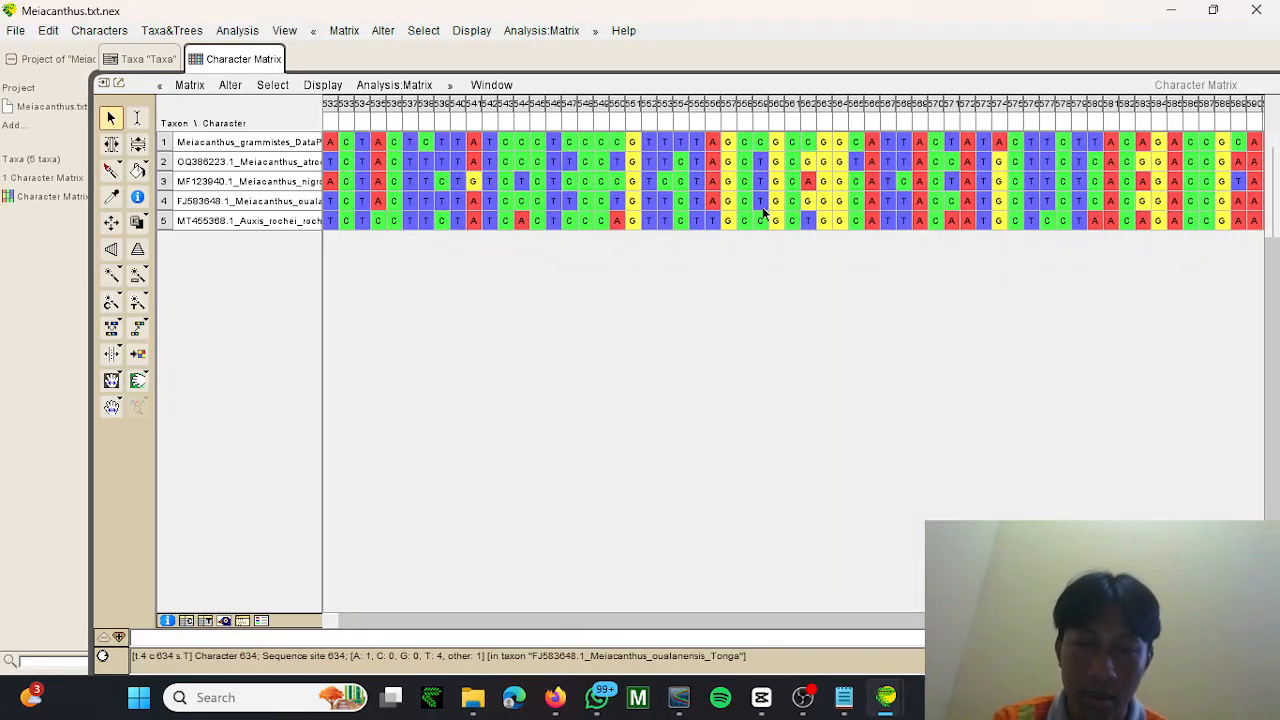
pyautogui.hscroll(-1, 762, 212)
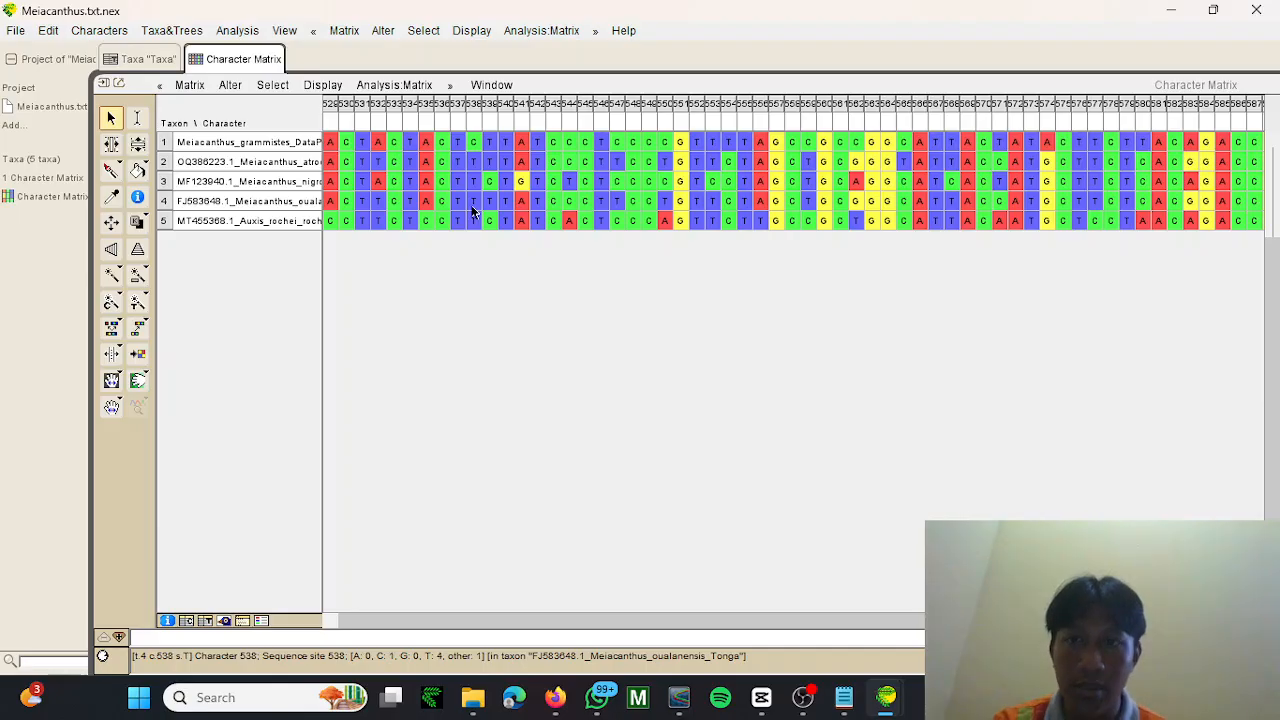
pyautogui.hscroll(3, 472, 212)
pyautogui.hscroll(2, 472, 212)
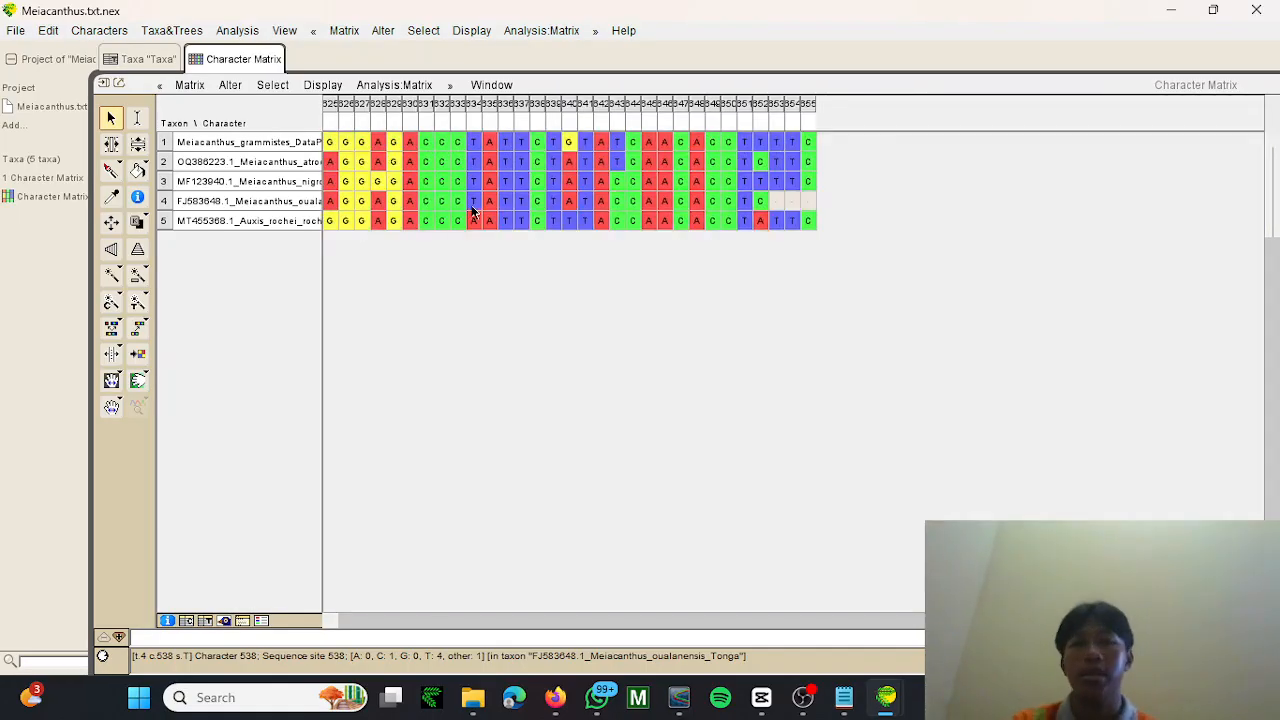
pyautogui.scroll(-3, 472, 212)
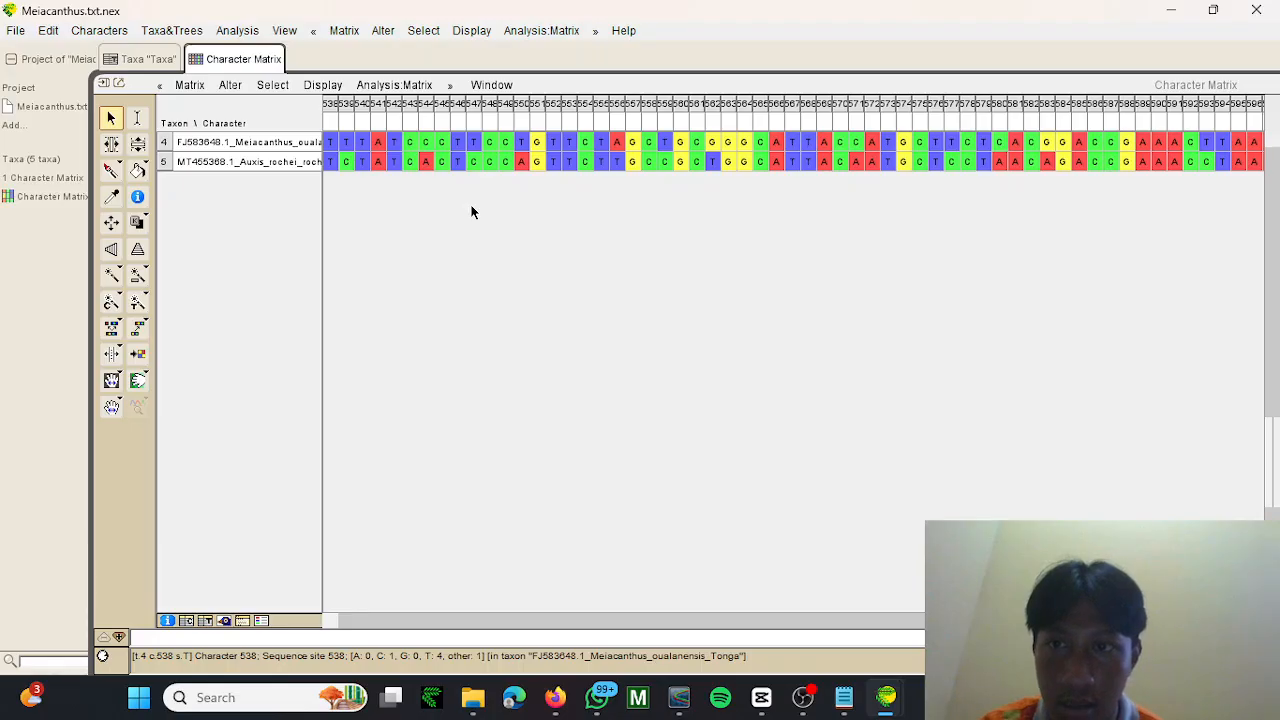
pyautogui.scroll(3, 472, 212)
pyautogui.hscroll(-3, 472, 208)
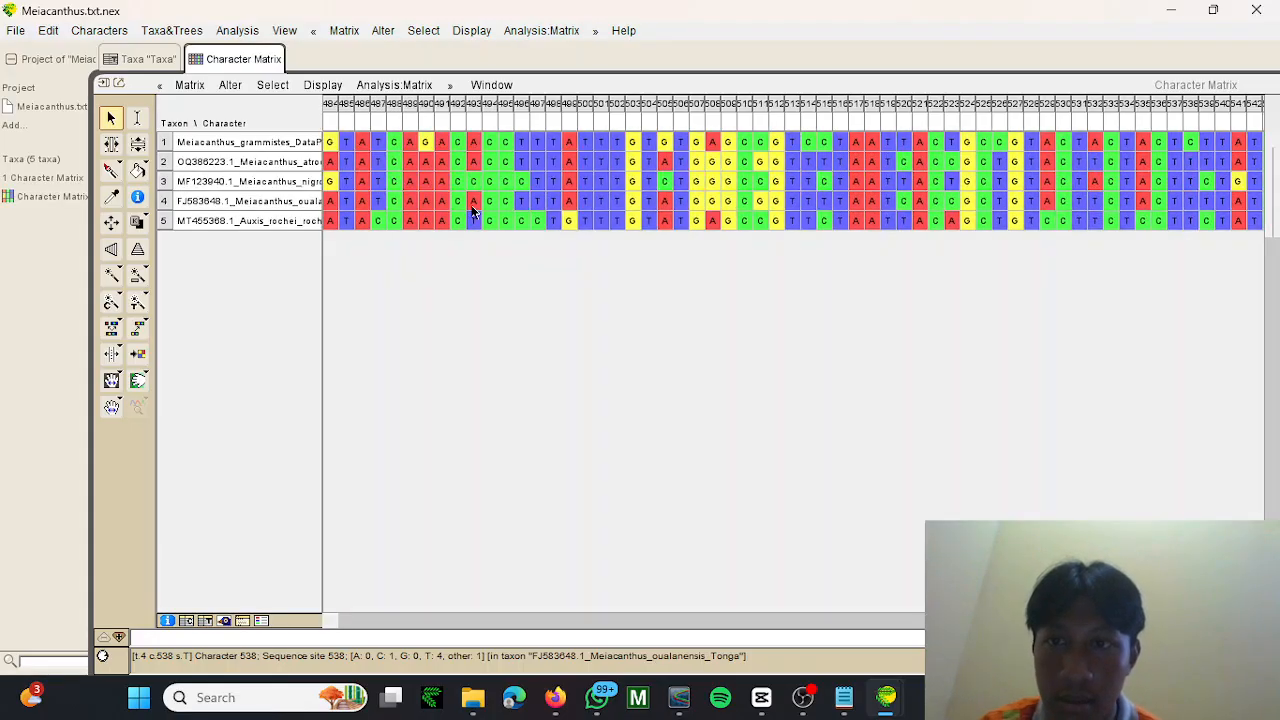
pyautogui.hscroll(4, 473, 208)
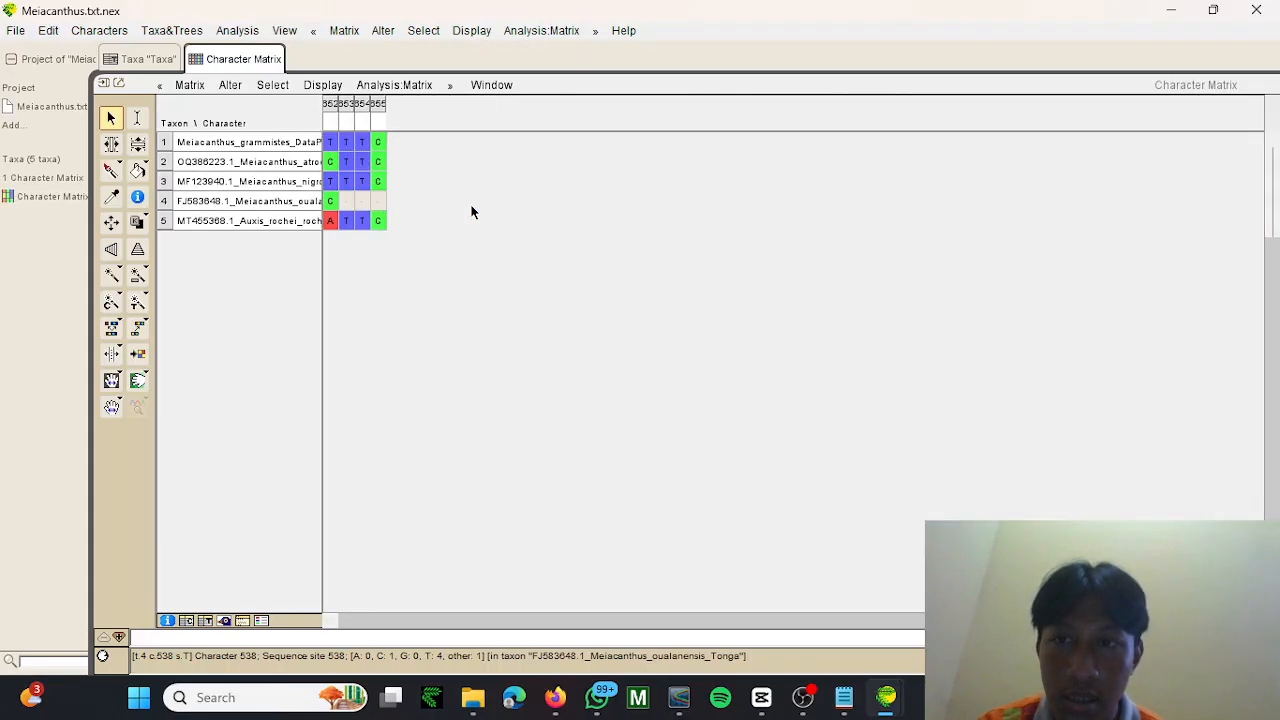
# Delete the uneven end characters 653 to 655 from all taxa in the matrix.
pyautogui.hscroll(-5, 471, 210)
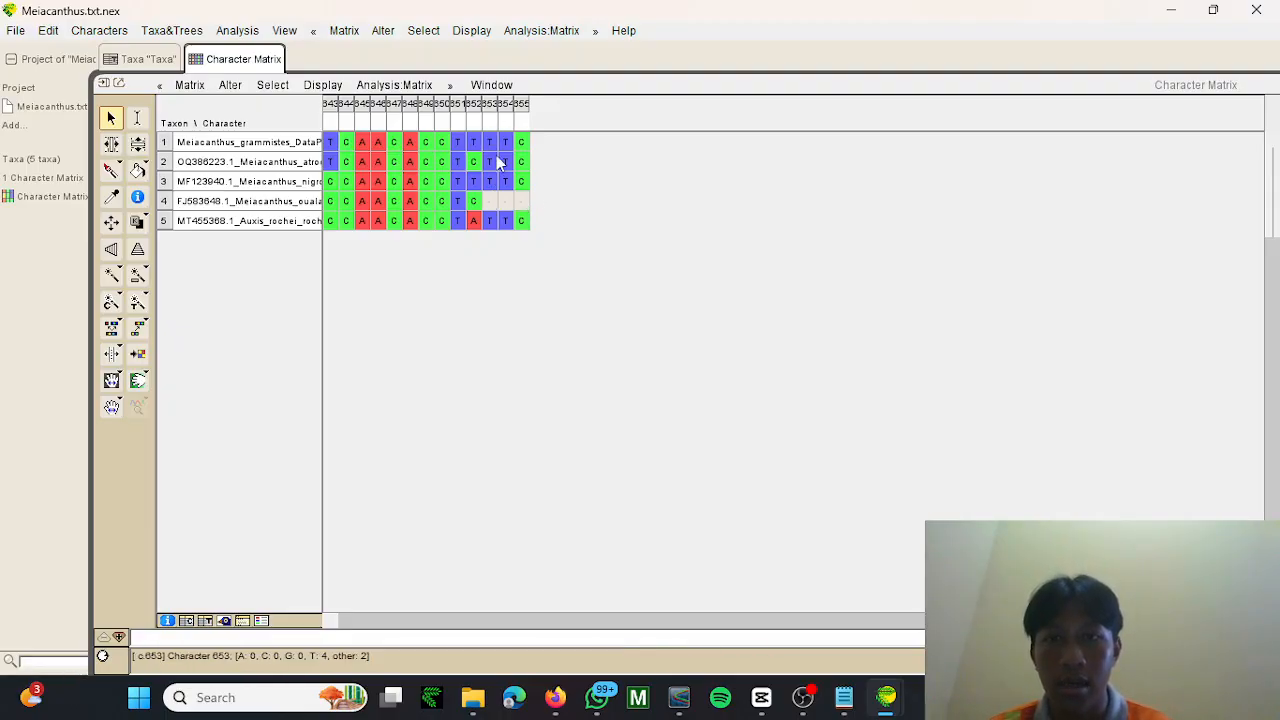
pyautogui.click(528, 116)
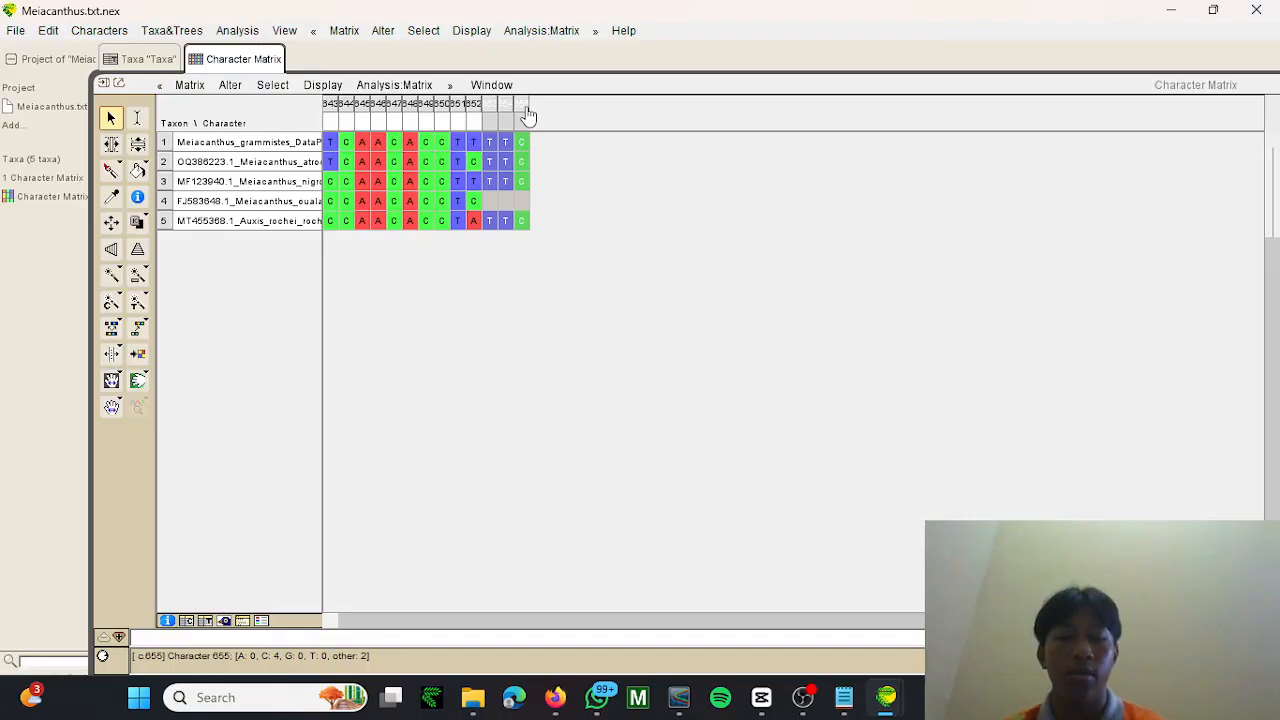
pyautogui.press('Delete')
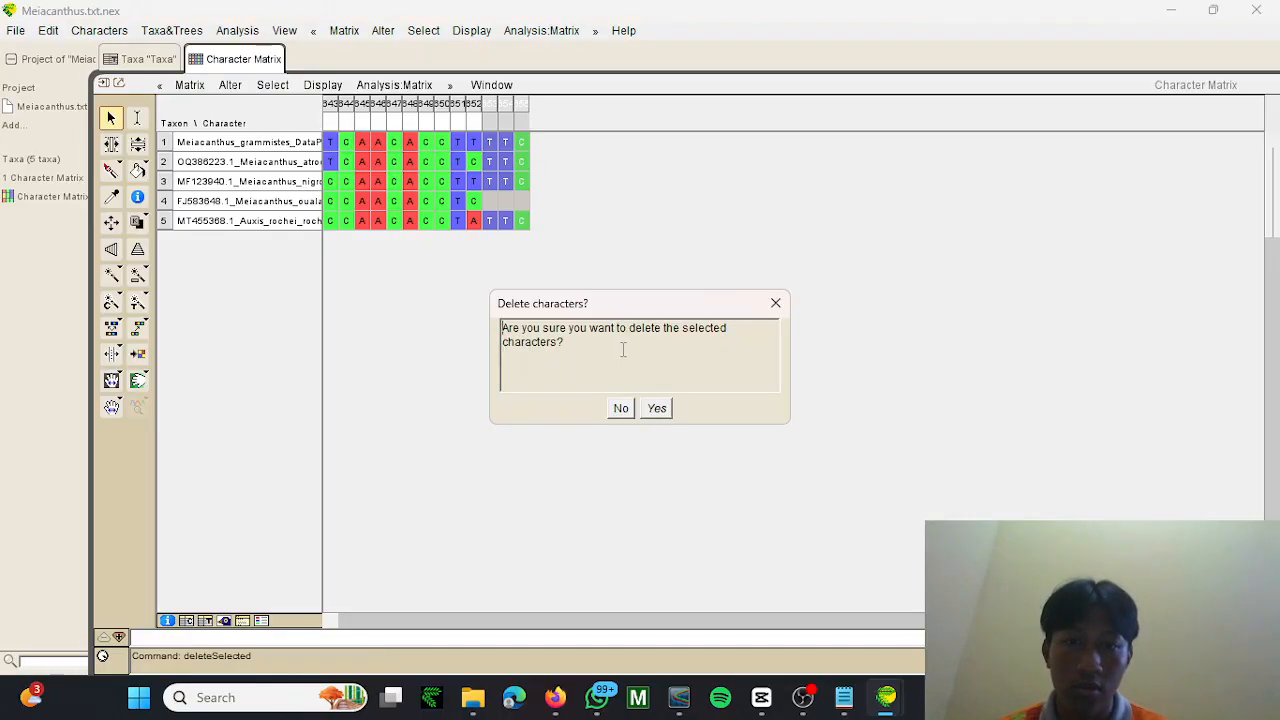
pyautogui.click(656, 408)
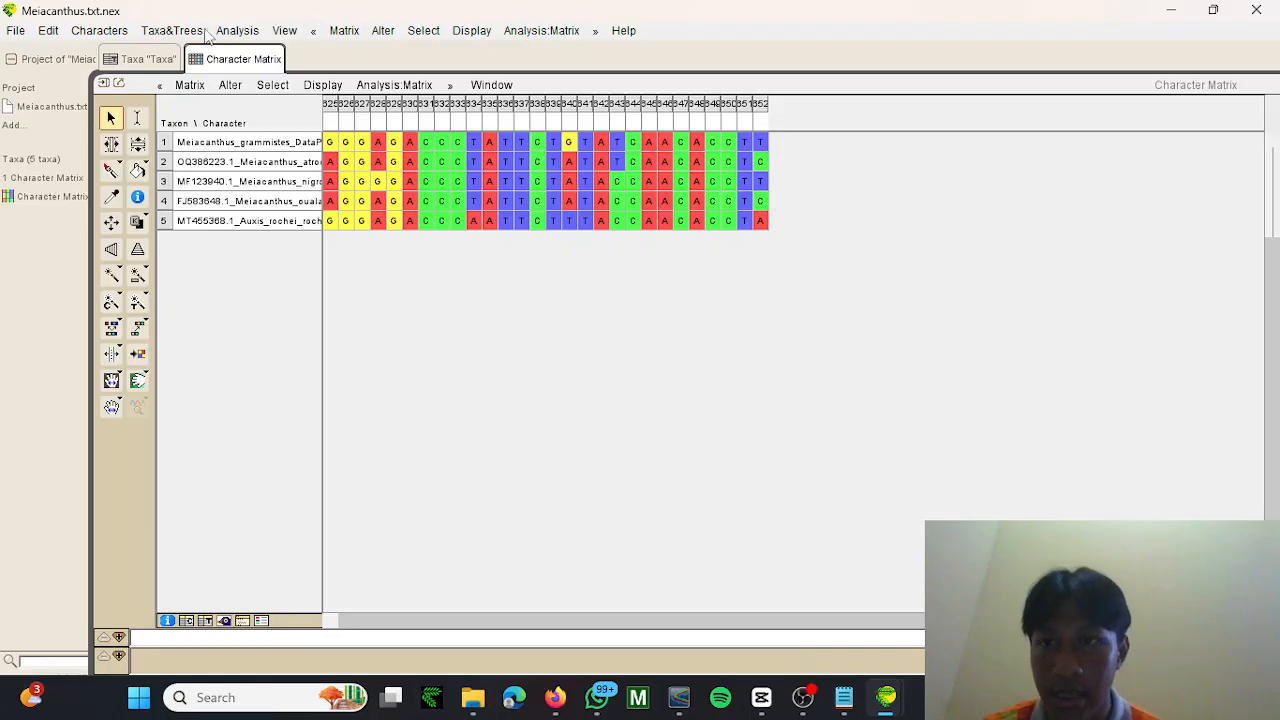
# Add 10 empty characters to the end of the matrix.
pyautogui.click(344, 31)
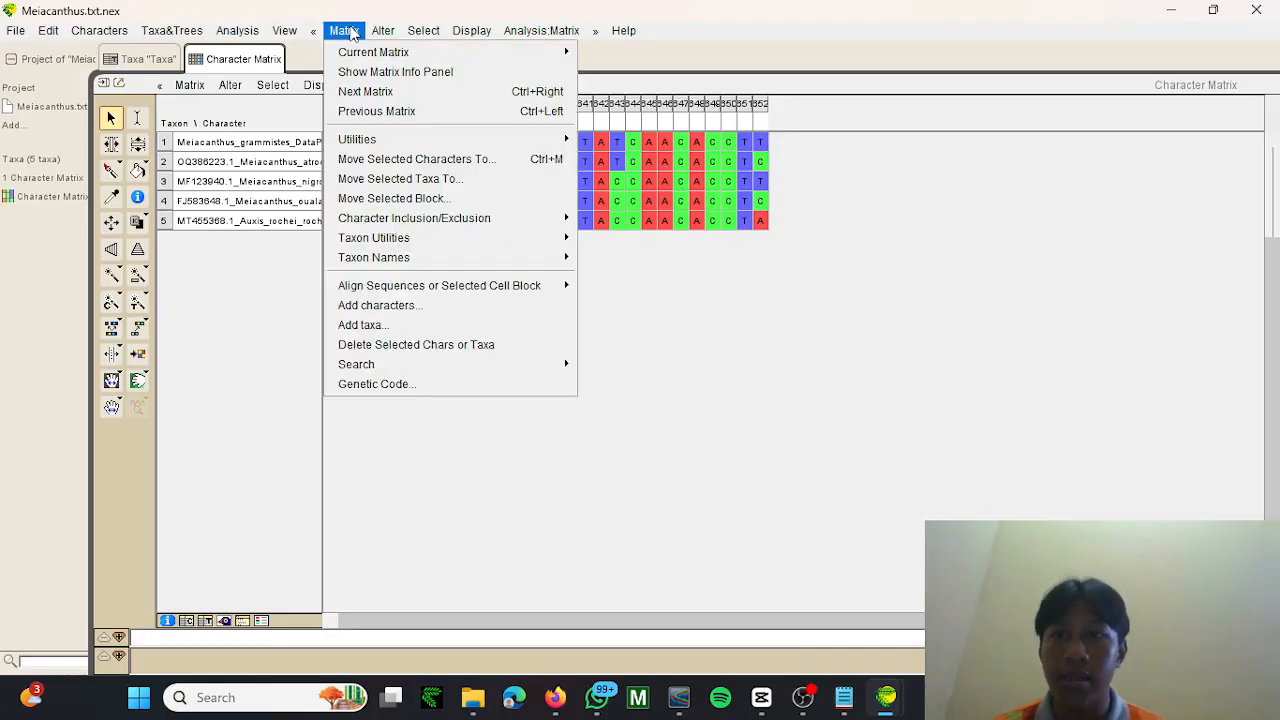
pyautogui.click(386, 314)
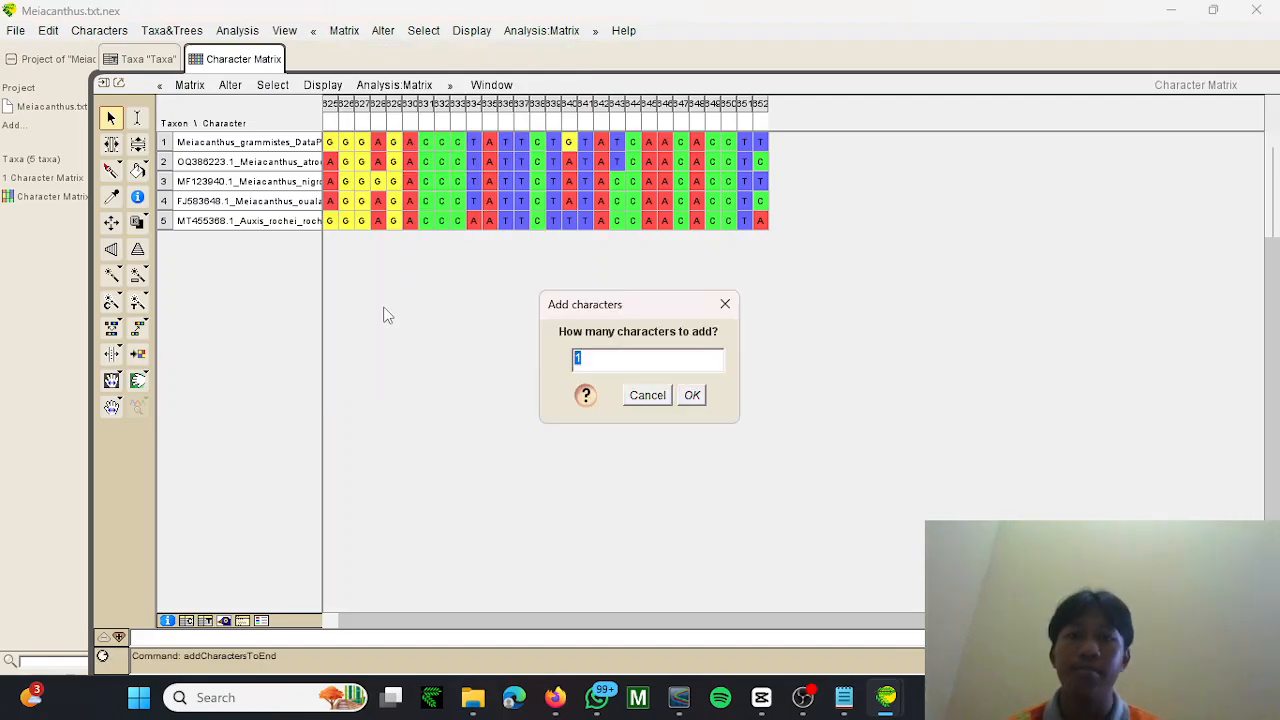
pyautogui.press('BackSpace')
pyautogui.write('10')
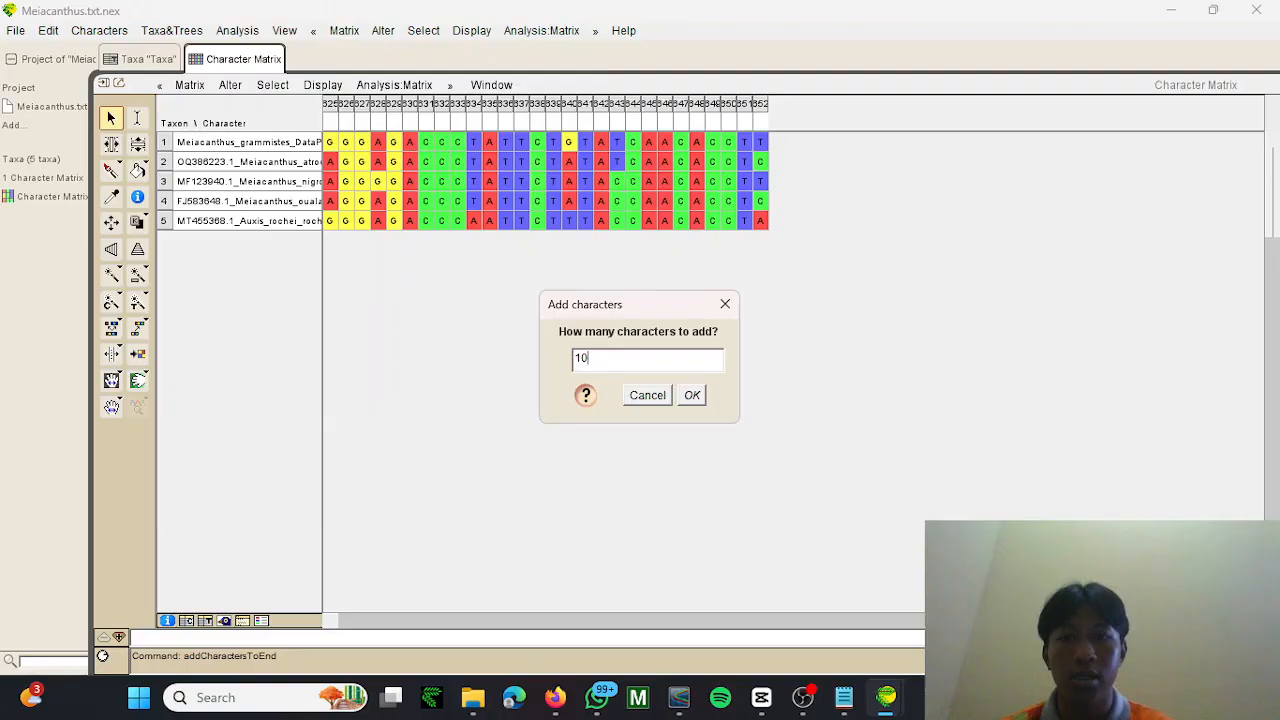
pyautogui.click(690, 395)
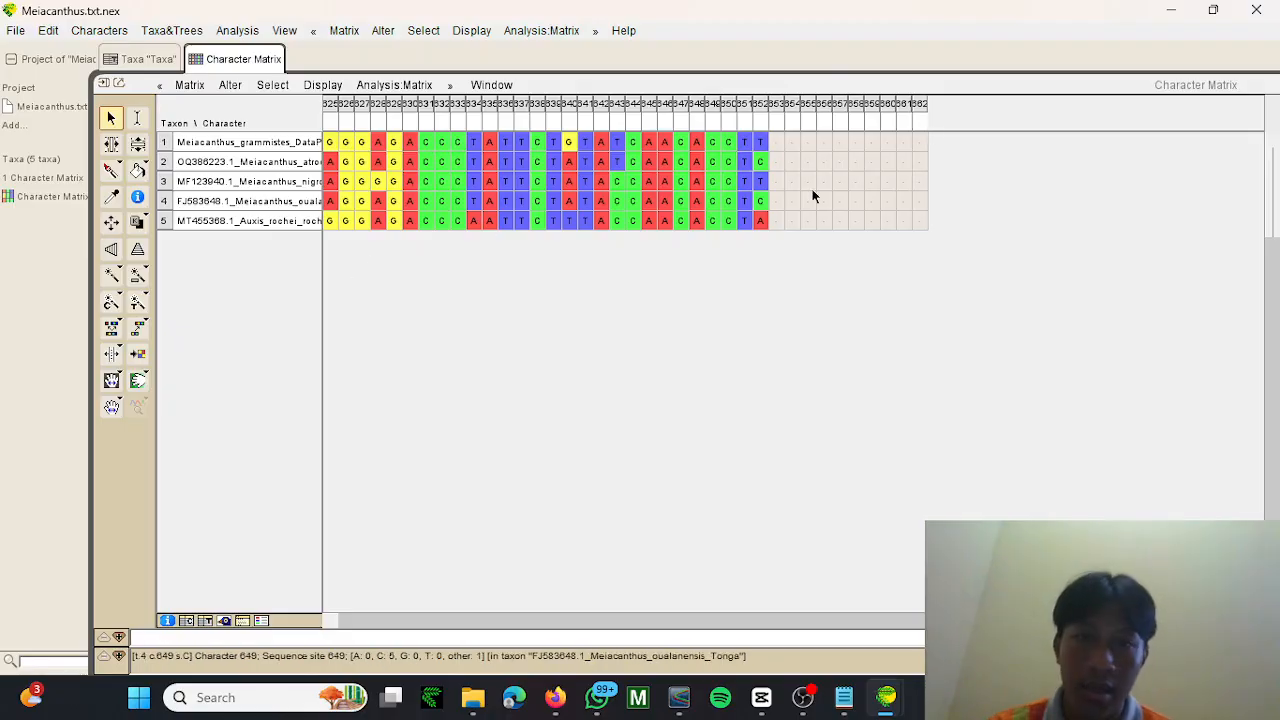
# Try shifting the Meiacanthus nigrolineatus sequence into the empty end characters with the hand tool, and return it to its aligned position.
pyautogui.click(112, 410)
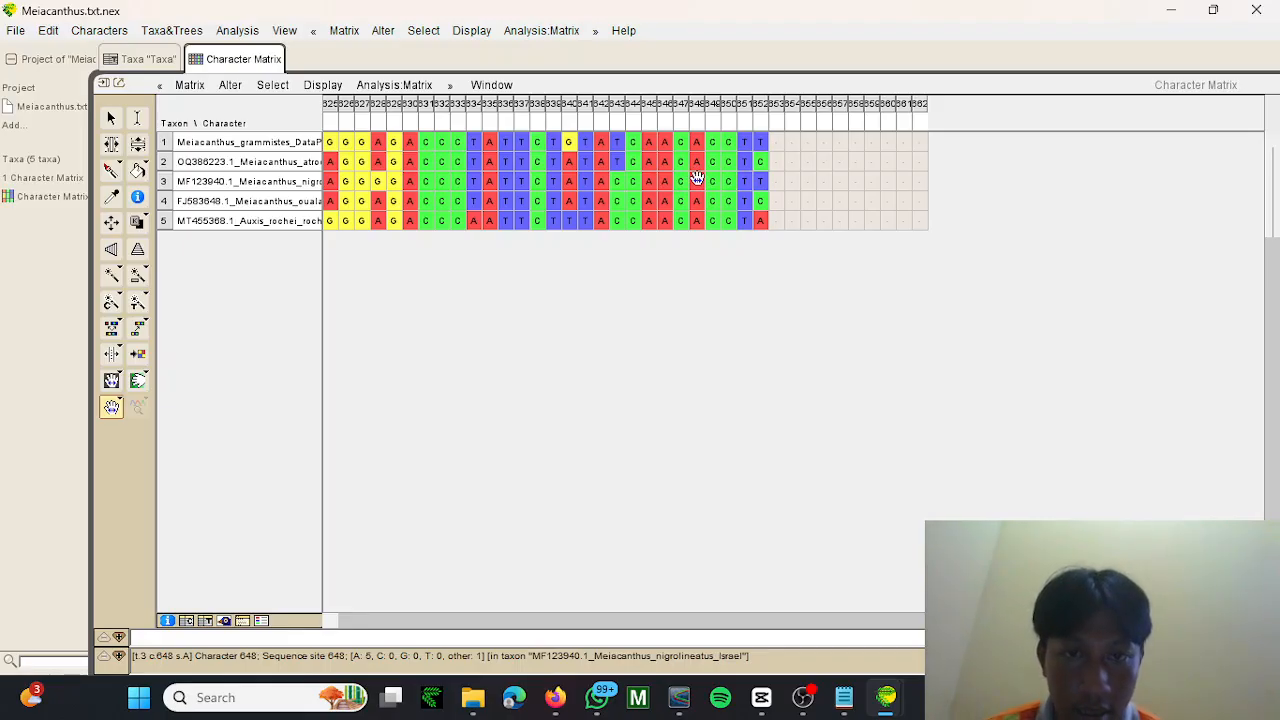
pyautogui.moveTo(697, 178); pyautogui.dragTo(651, 208)
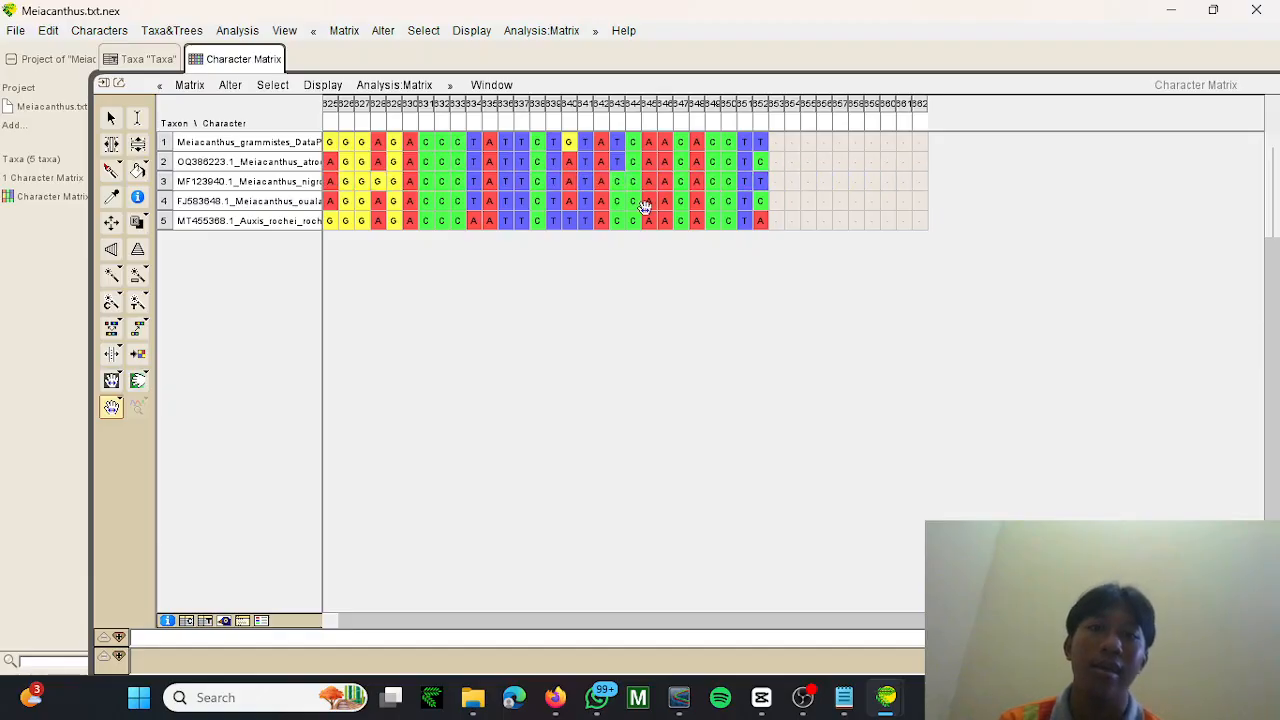
pyautogui.hotkey('ctrl', 'z')
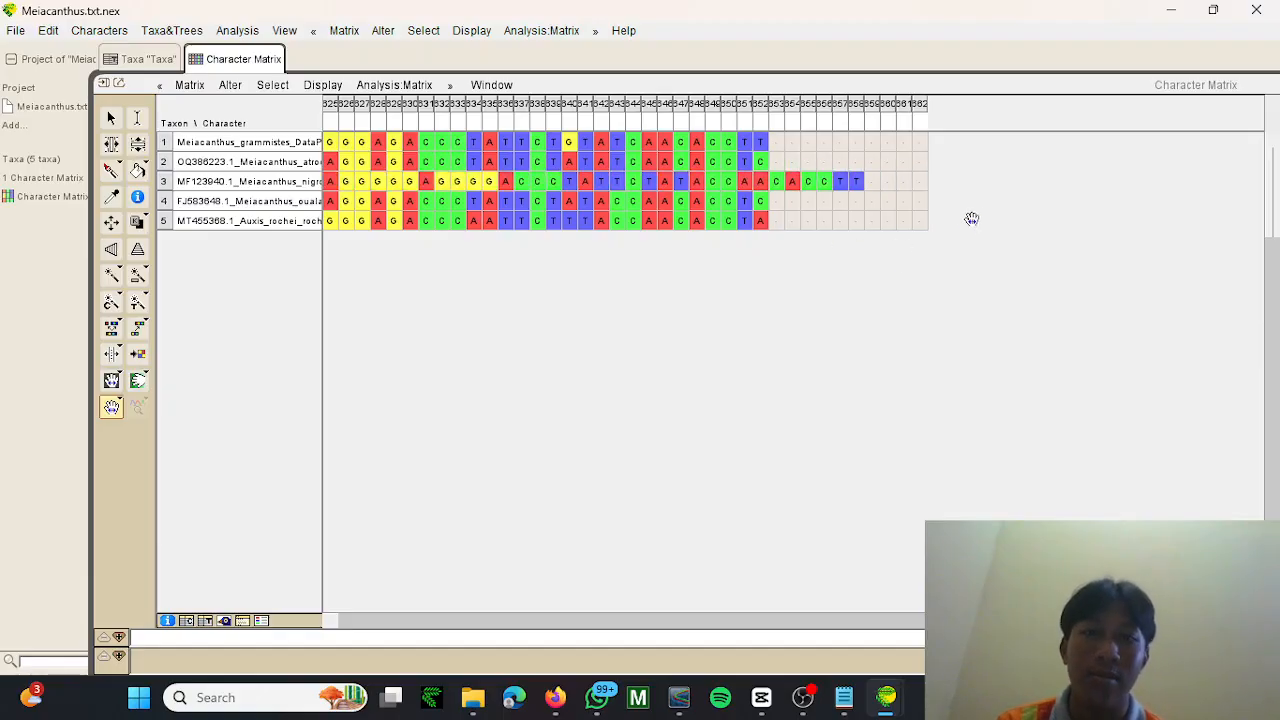
pyautogui.moveTo(828, 180); pyautogui.dragTo(687, 190)
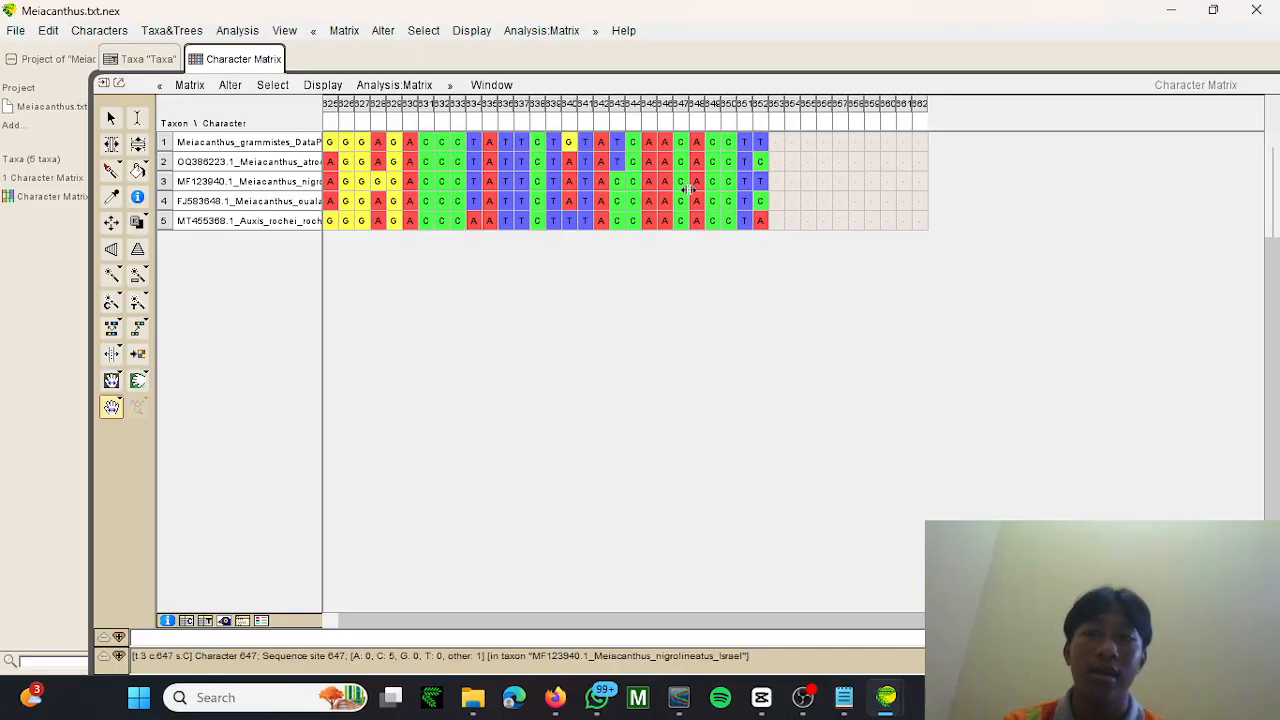
pyautogui.moveTo(572, 182)
pyautogui.mouseDown()
pyautogui.moveTo(668, 182)
pyautogui.moveTo(572, 192)
pyautogui.mouseUp()
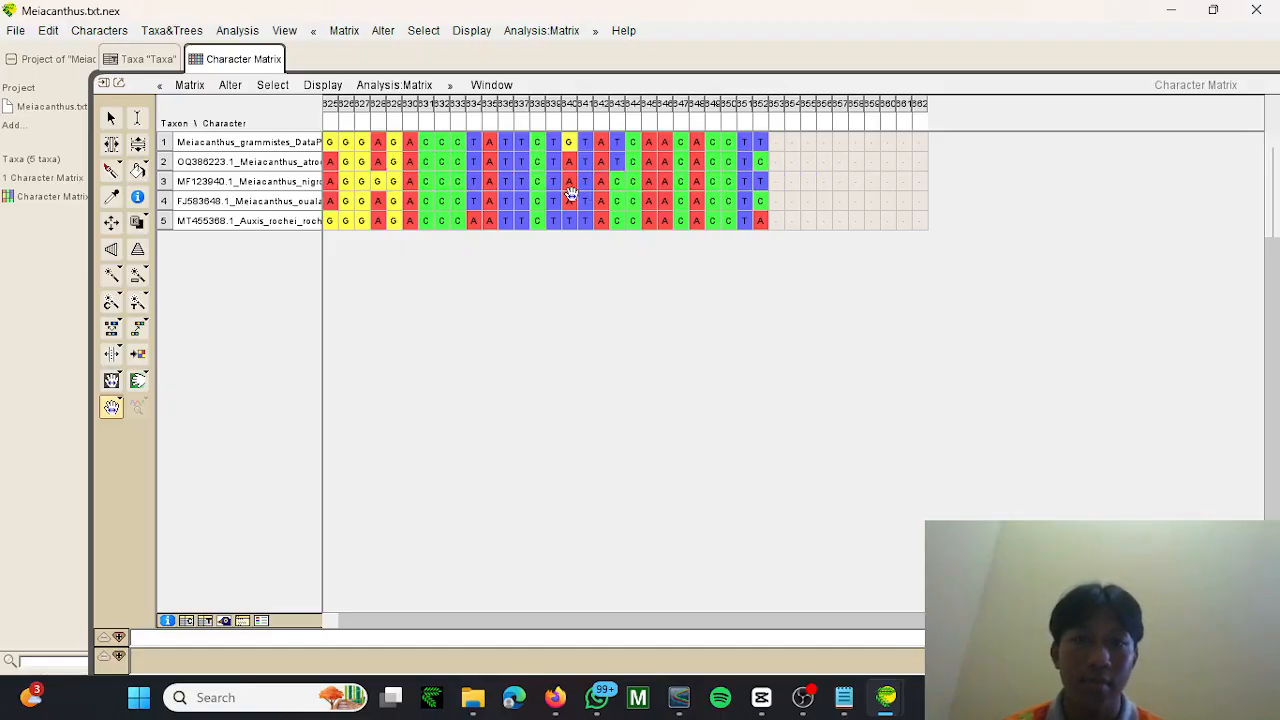
# Try shifting the Meiacanthus oualanensis sequence sideways around character 510, and move it back into alignment.
pyautogui.hscroll(-10, 732, 302)
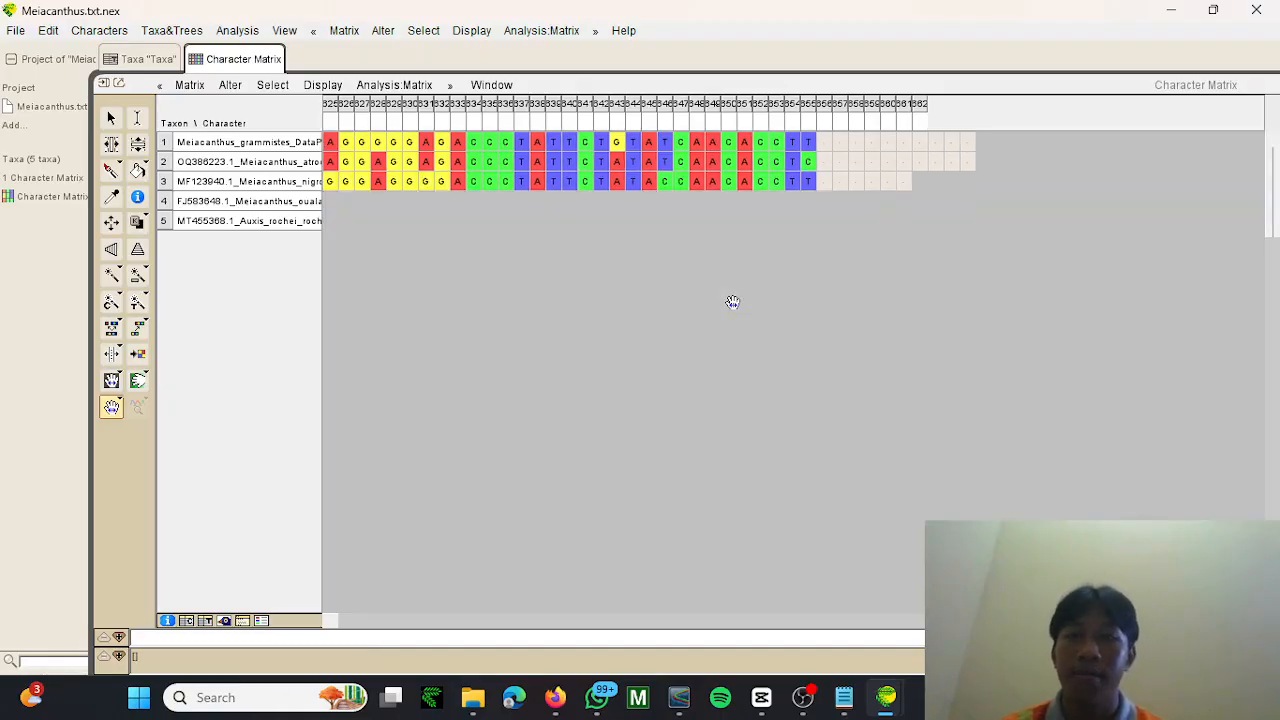
pyautogui.hscroll(15, 732, 302)
pyautogui.hscroll(-10, 672, 281)
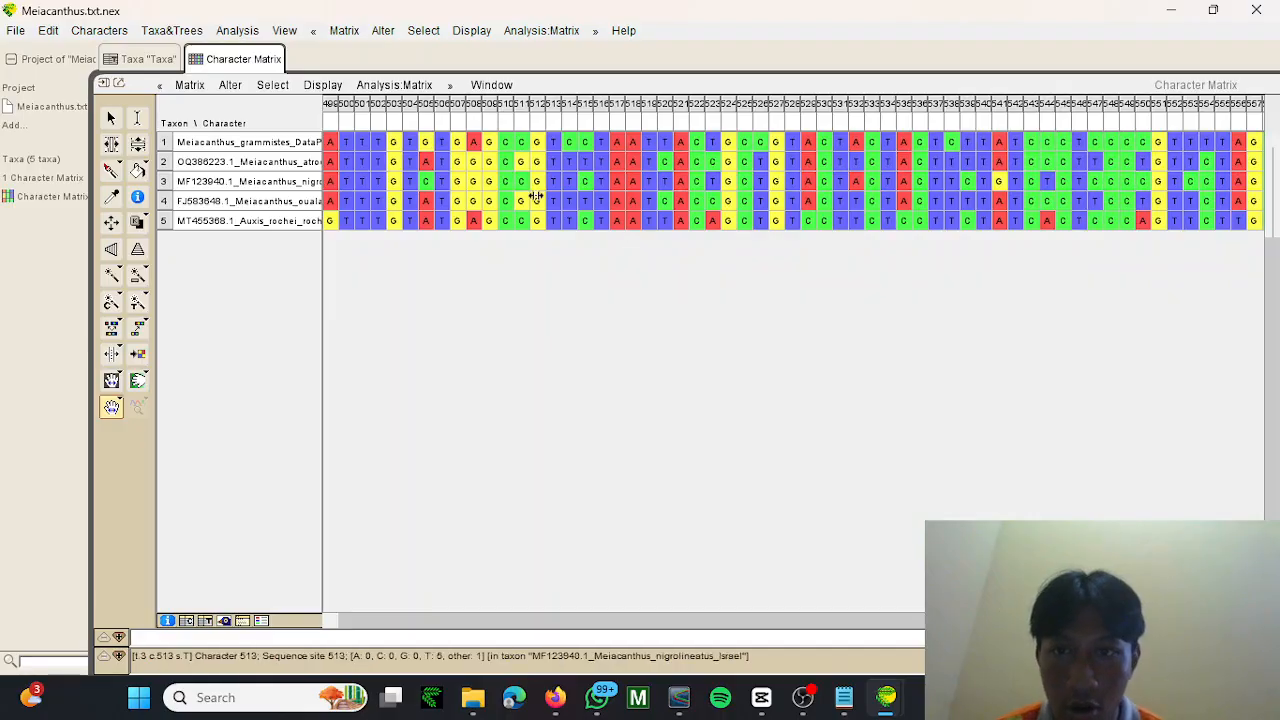
pyautogui.moveTo(491, 200); pyautogui.dragTo(540, 164)
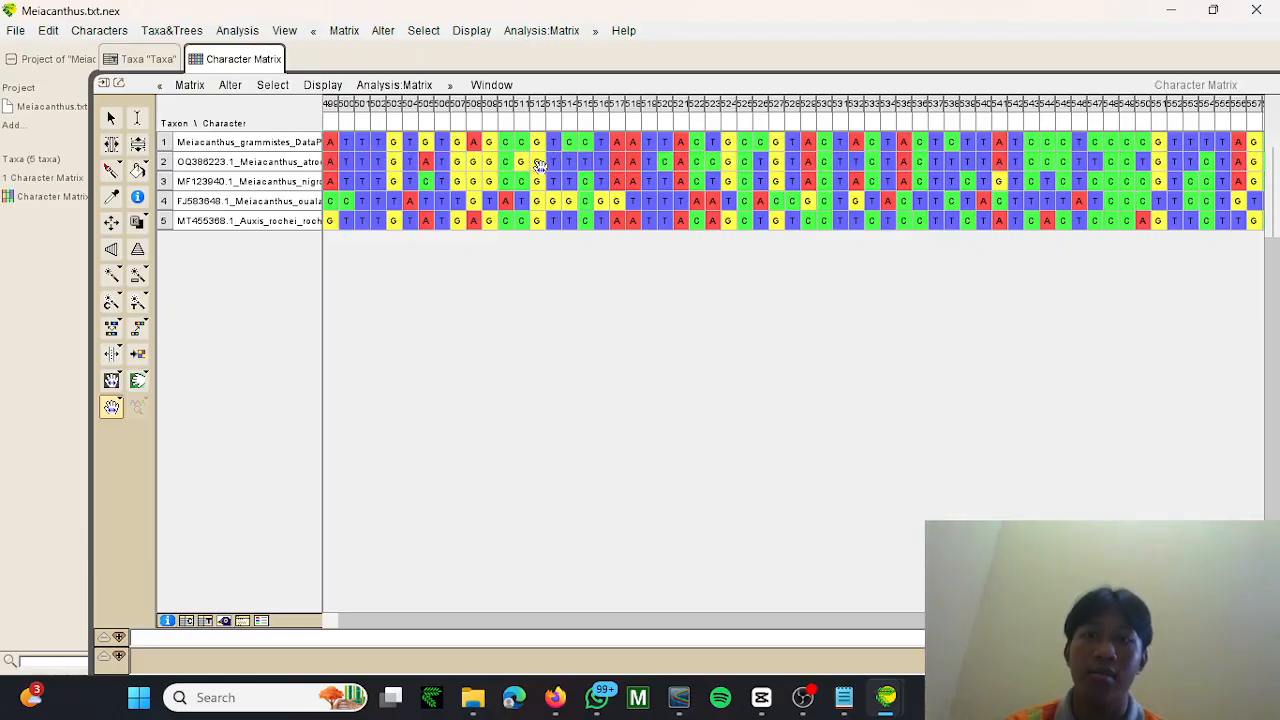
pyautogui.moveTo(538, 165); pyautogui.dragTo(437, 201)
pyautogui.moveTo(520, 220); pyautogui.dragTo(546, 226)
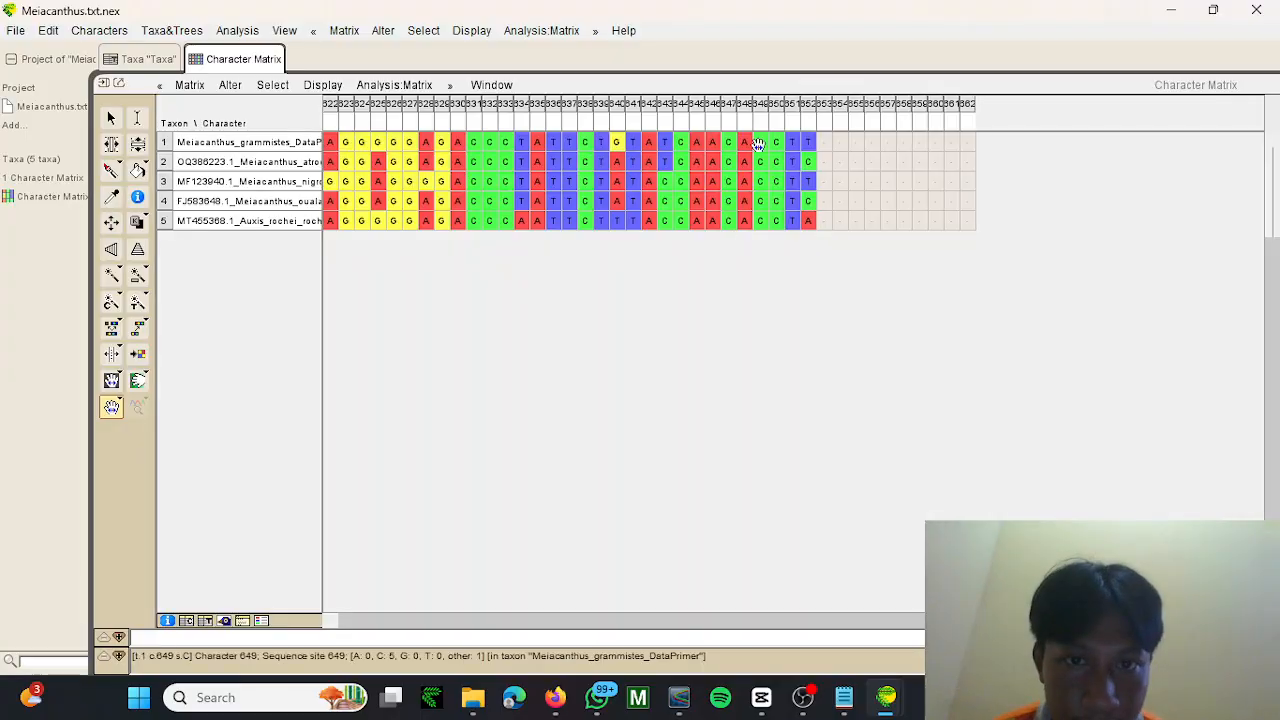
# Delete the empty characters 653 to 662 from the end of the matrix.
pyautogui.click(826, 110)
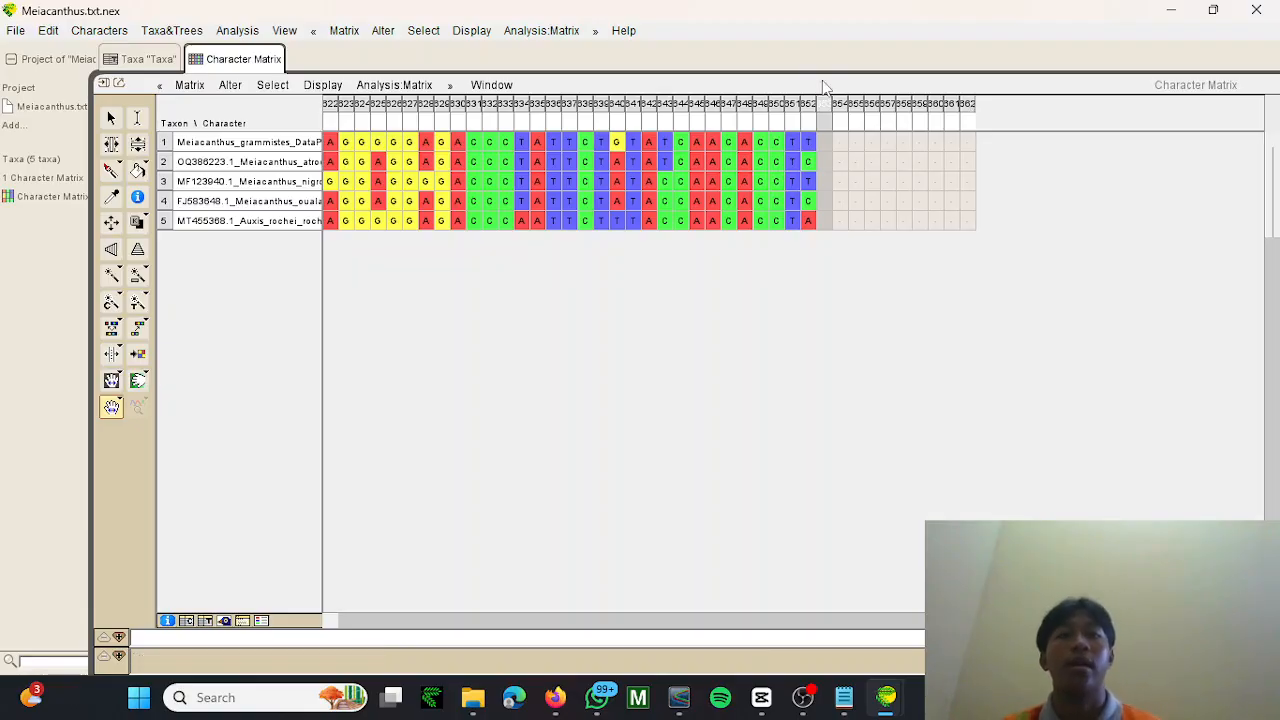
pyautogui.keyDown('shift'); pyautogui.click(973, 117); pyautogui.keyUp('shift')
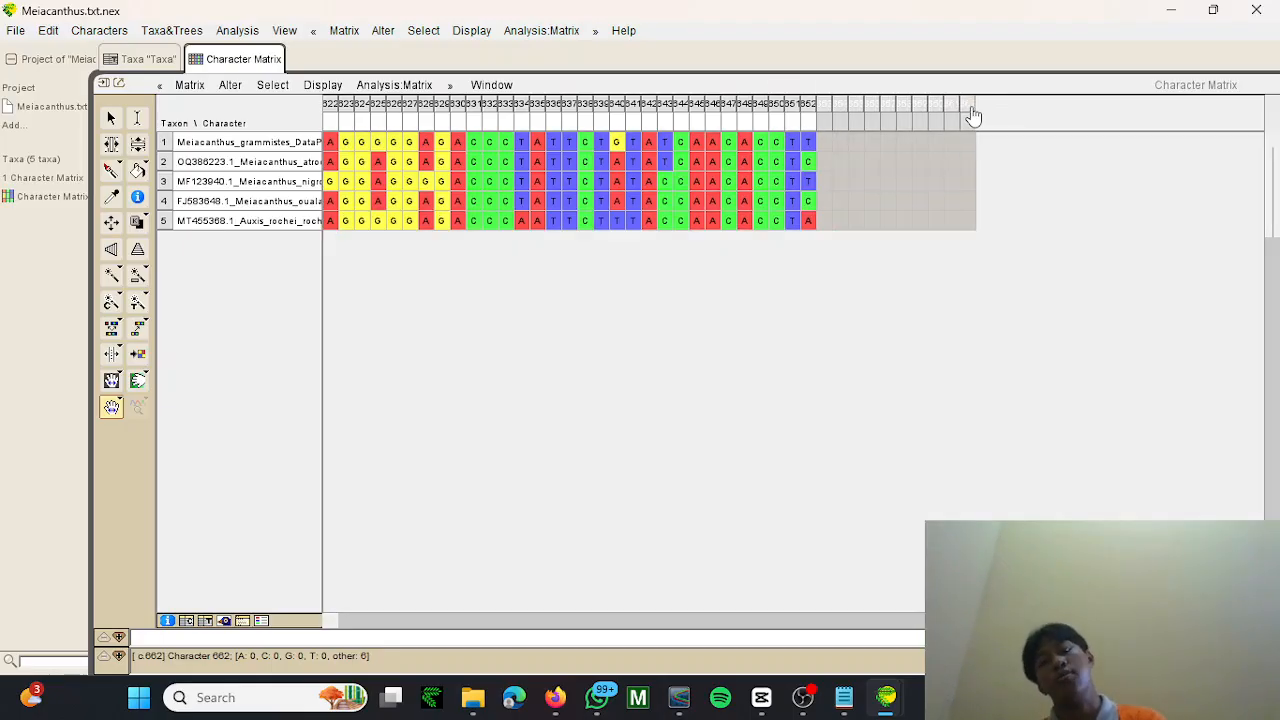
pyautogui.press('Delete')
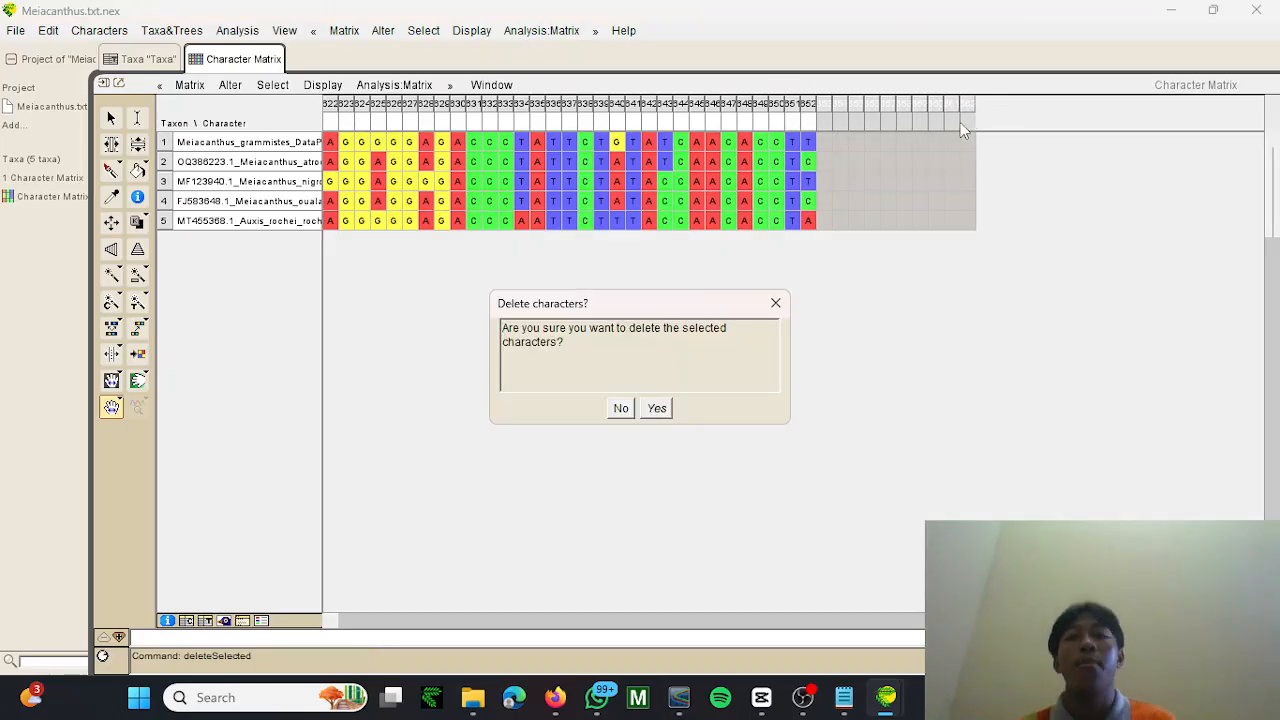
pyautogui.click(656, 408)
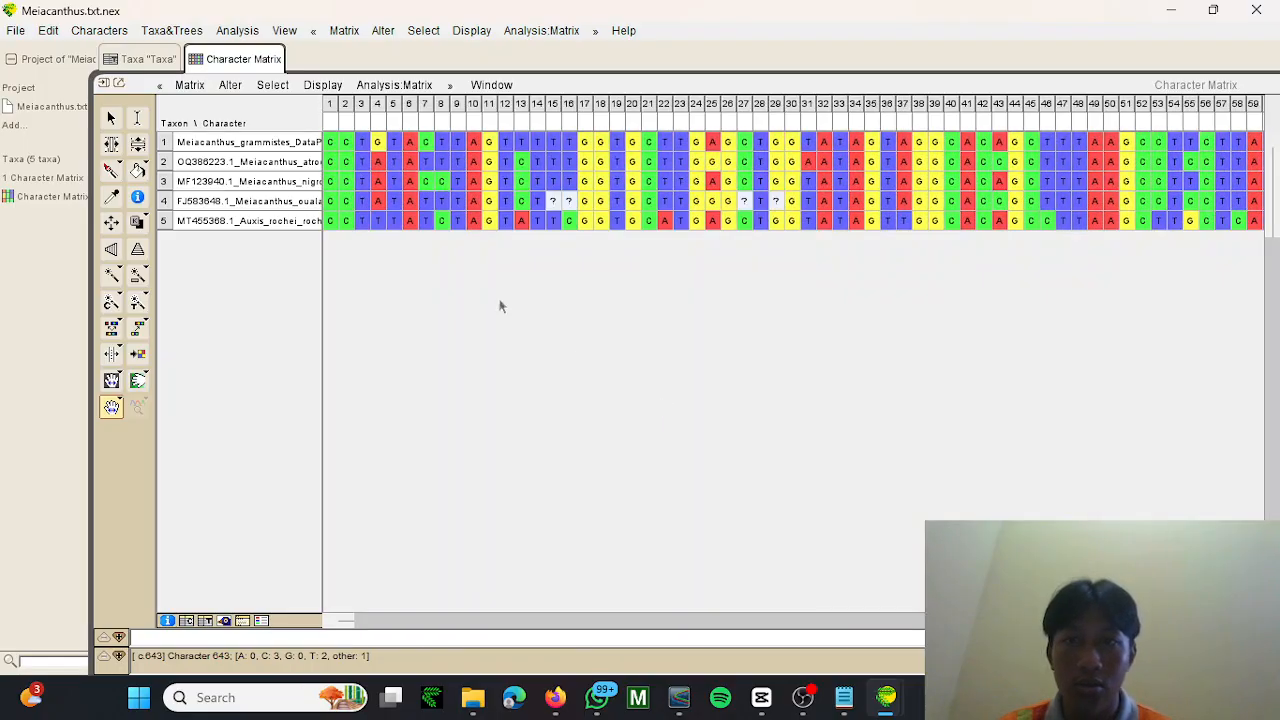
# Color the matrix cells by amino acid and look through the recolored sequences from start to end.
pyautogui.click(487, 36)
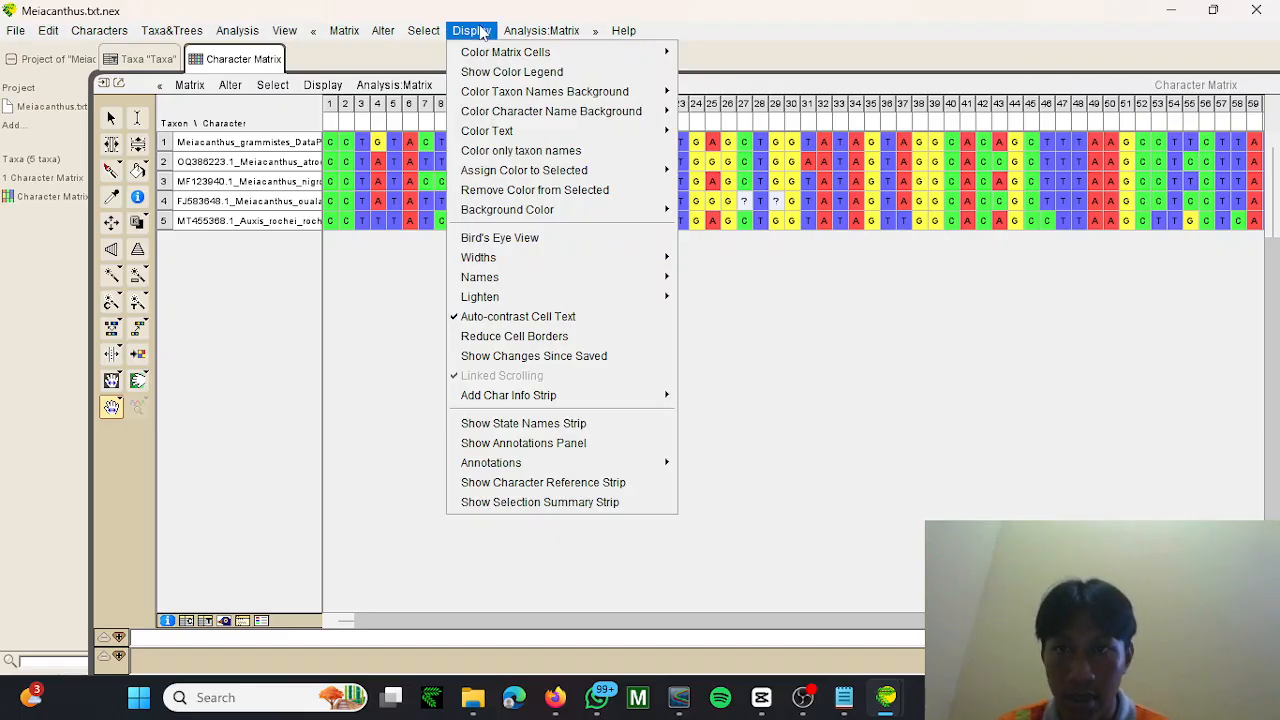
pyautogui.moveTo(507, 58)
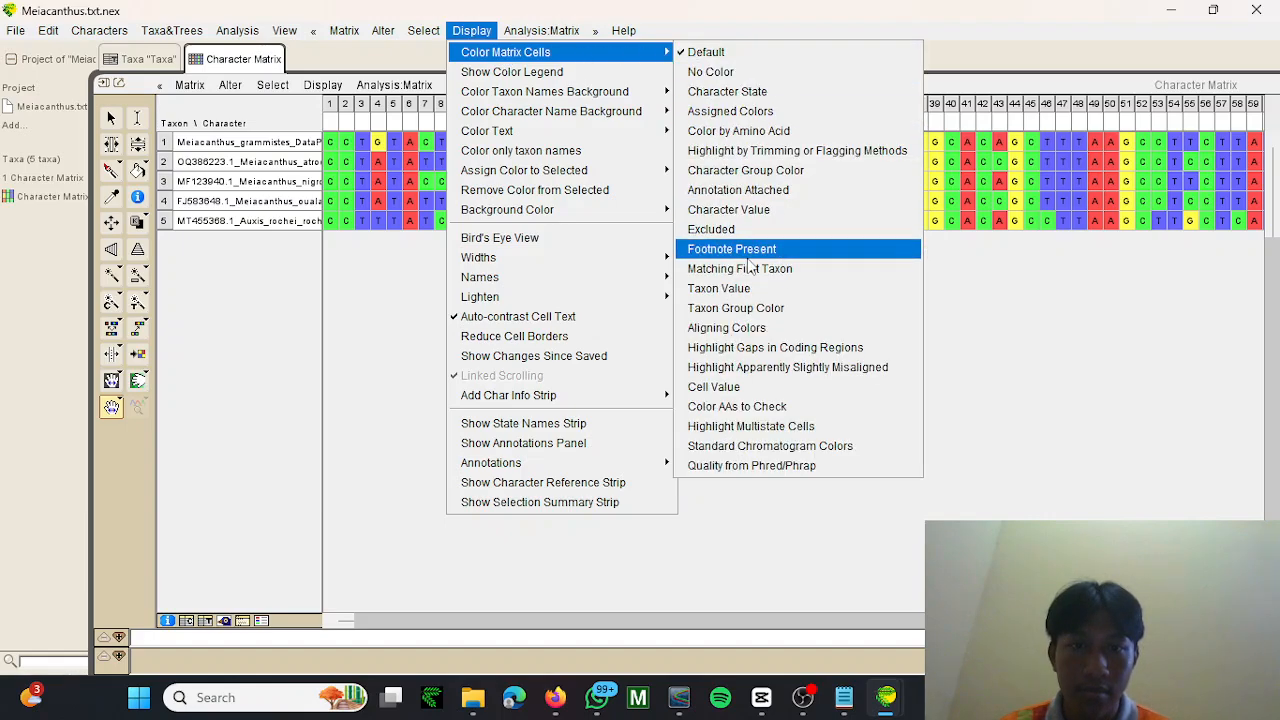
pyautogui.moveTo(655, 56)
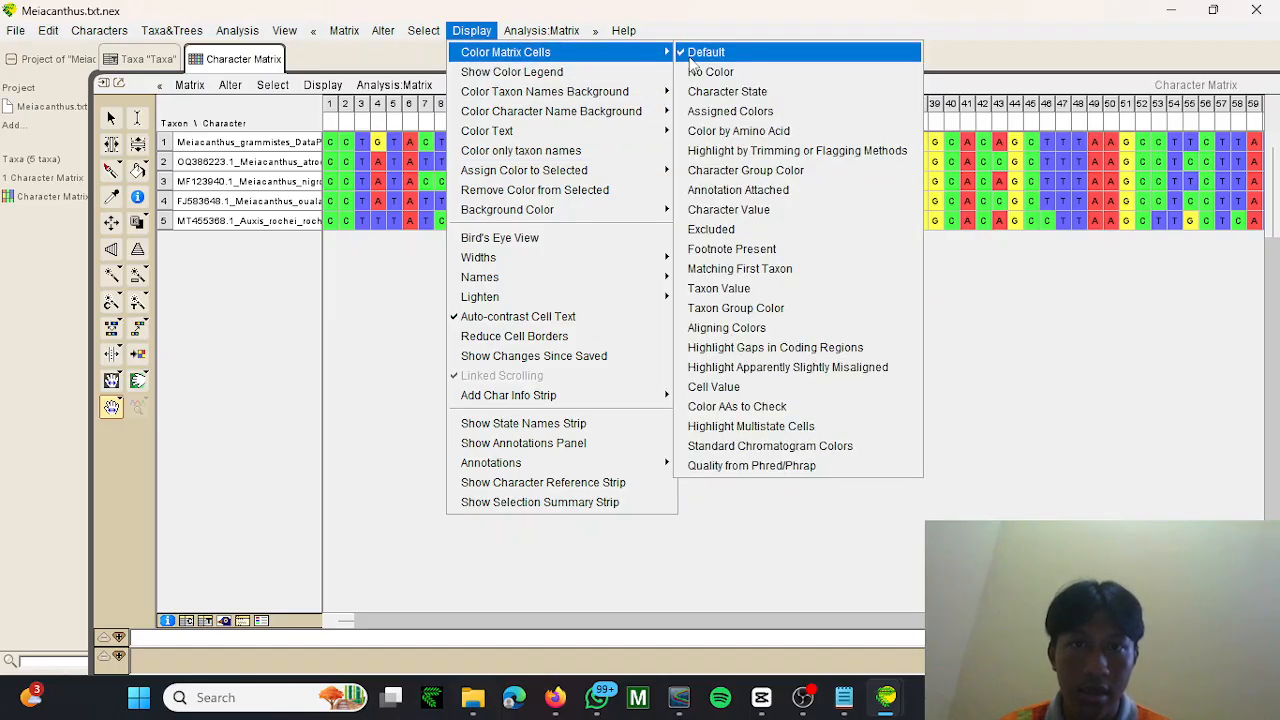
pyautogui.click(763, 132)
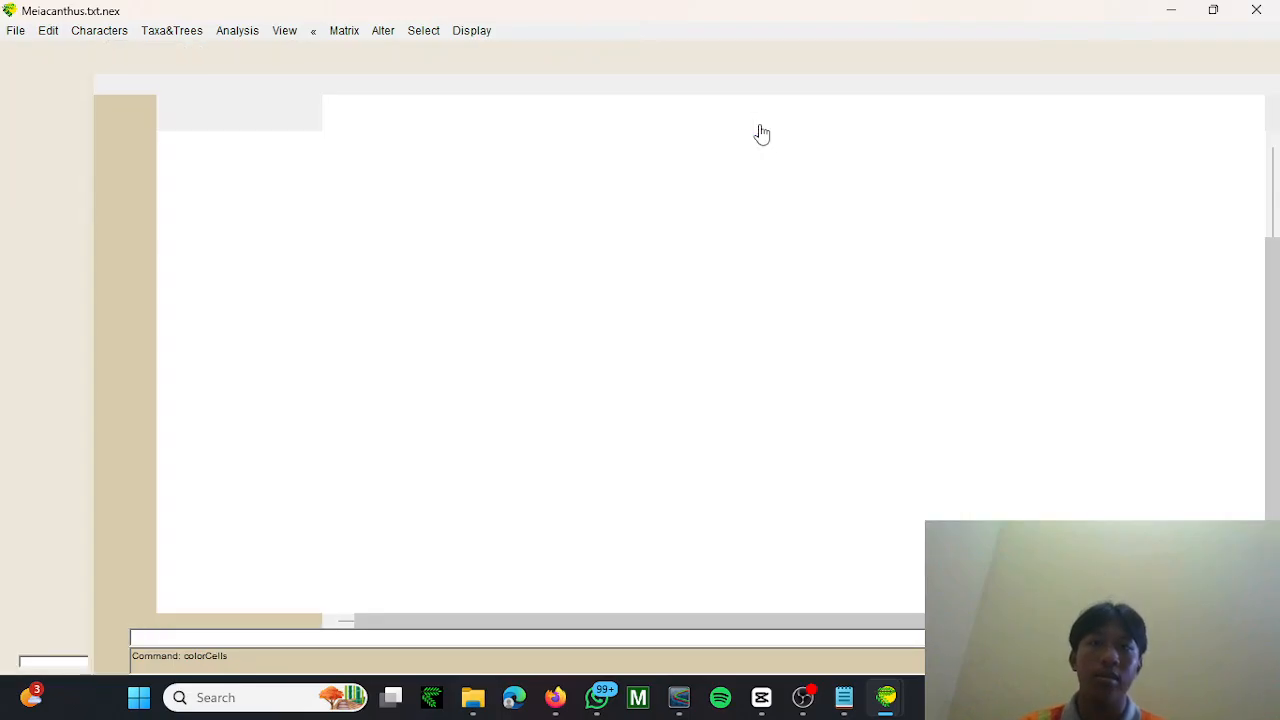
pyautogui.hscroll(10, 757, 275)
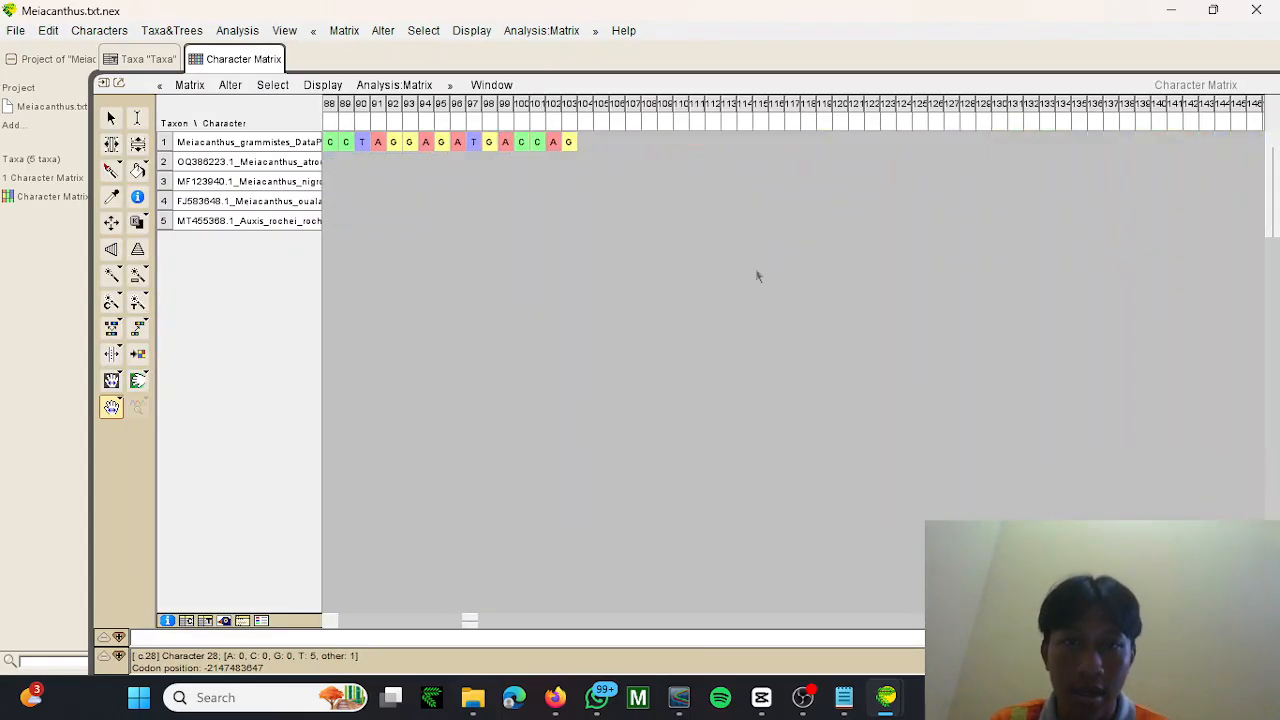
pyautogui.hscroll(5, 757, 275)
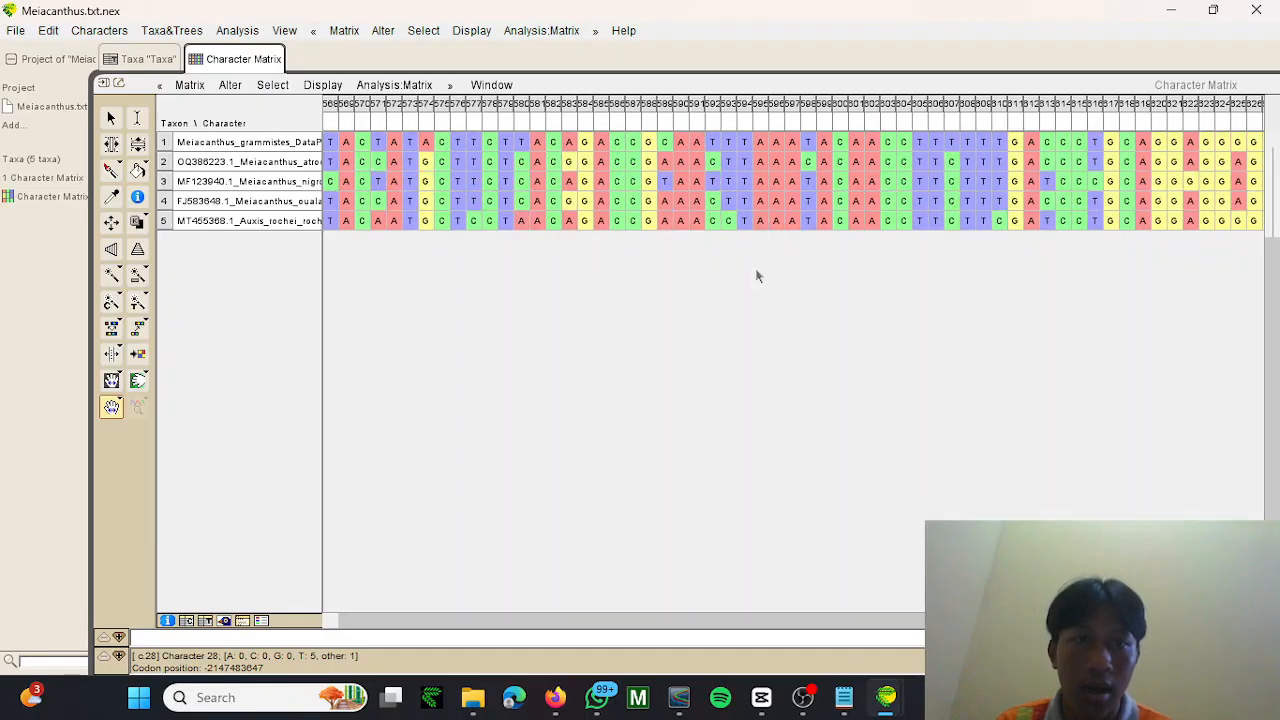
pyautogui.hscroll(10, 757, 277)
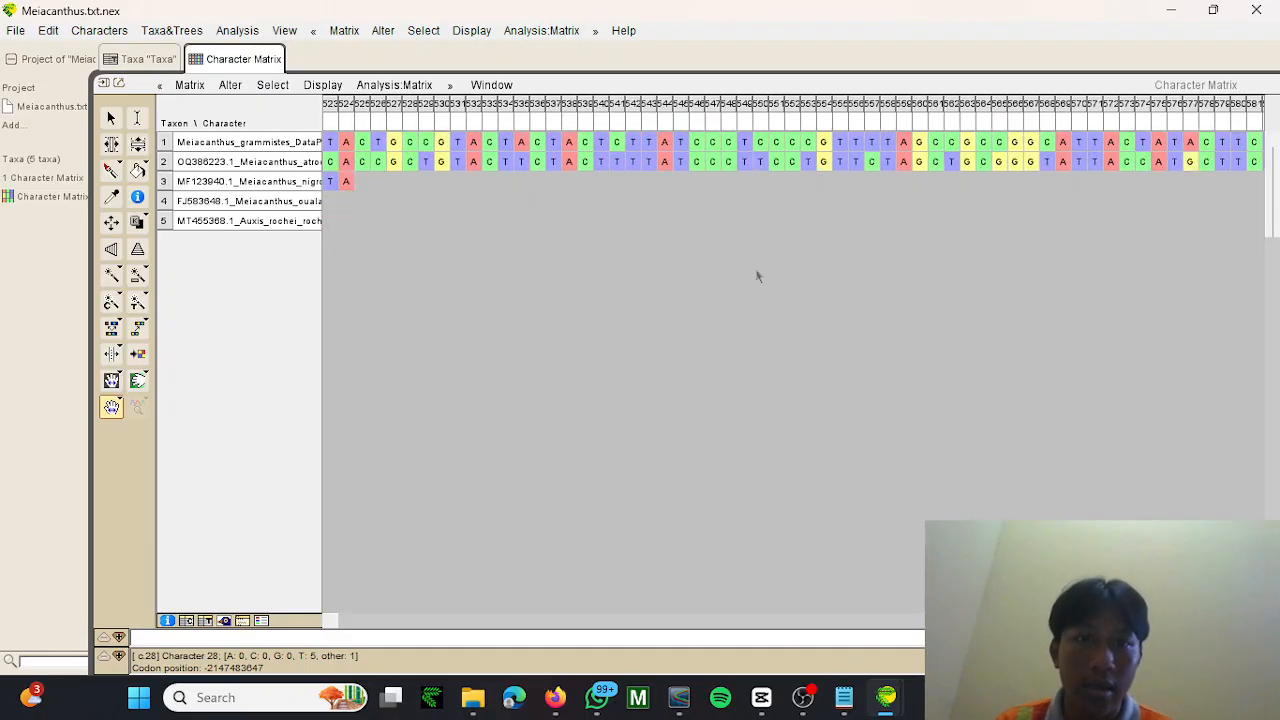
pyautogui.hscroll(5, 757, 277)
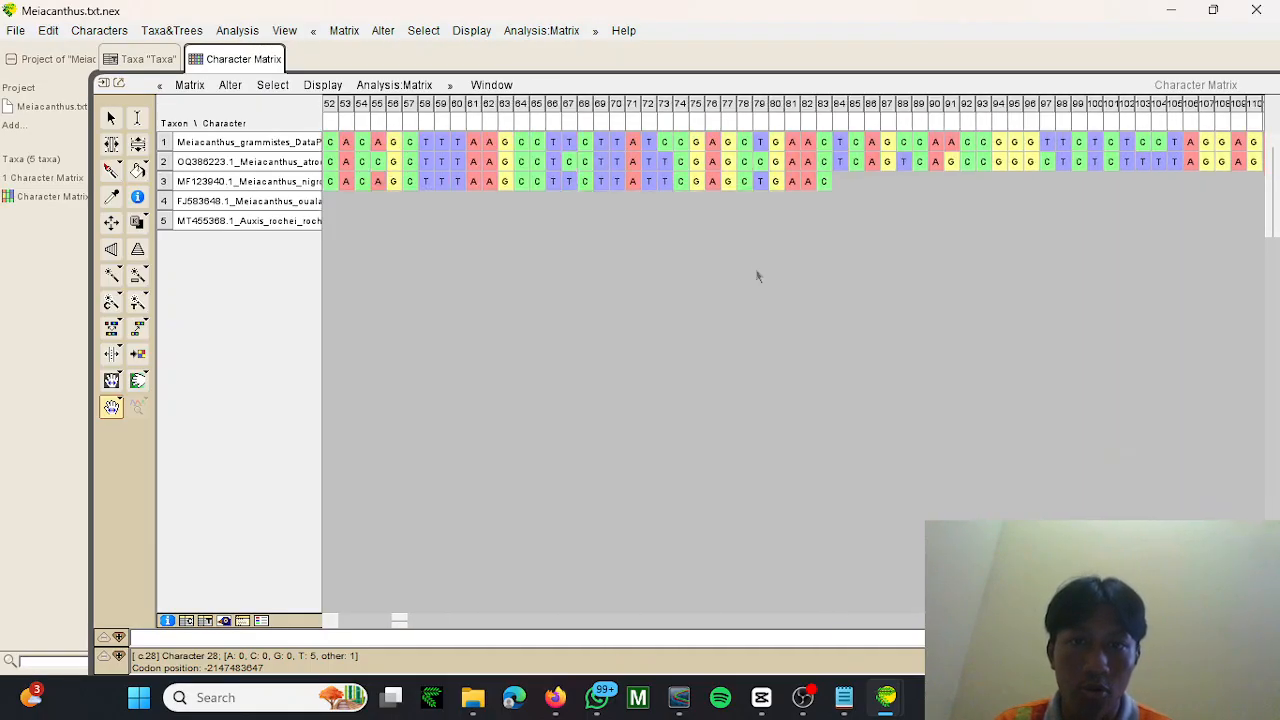
pyautogui.hscroll(-10, 757, 277)
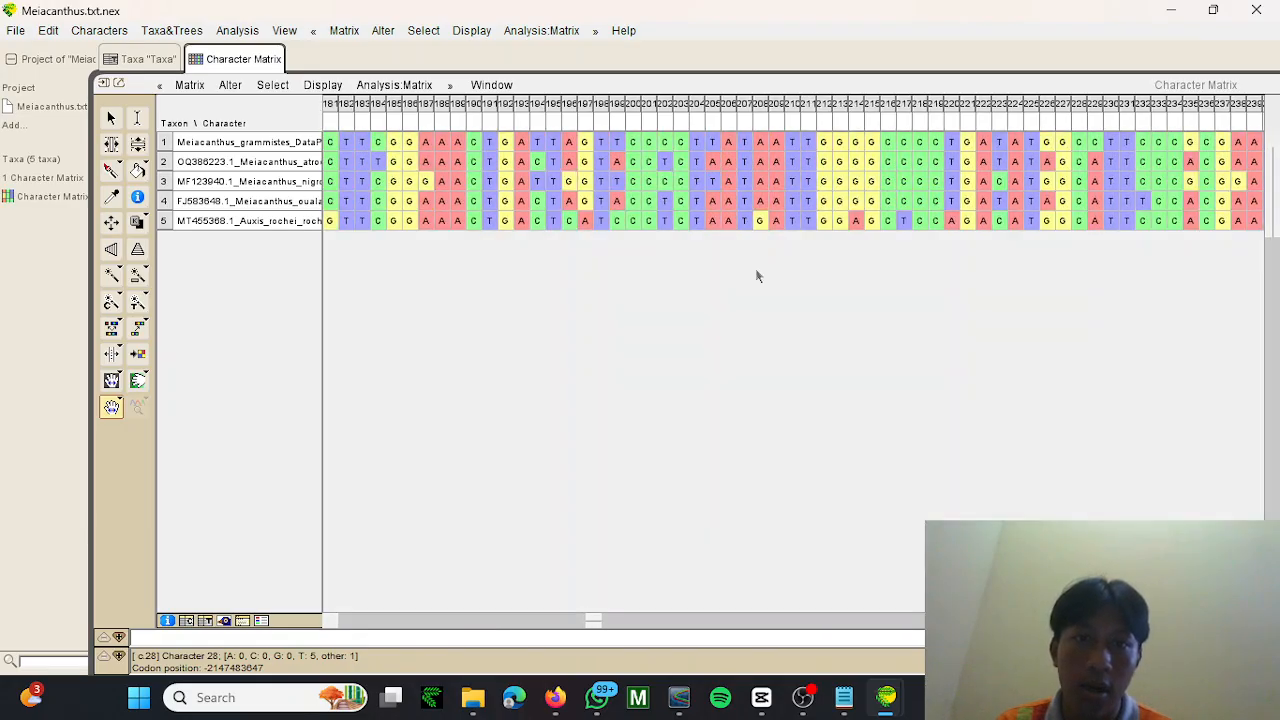
pyautogui.hscroll(-10, 757, 277)
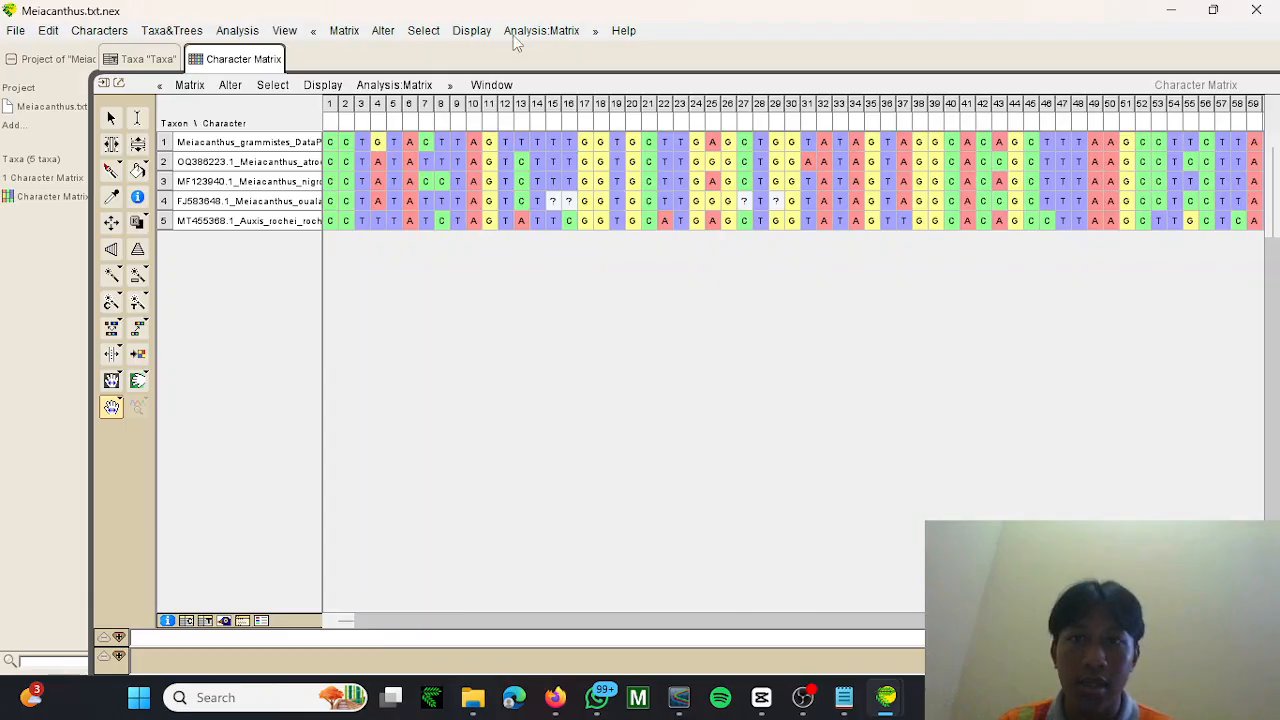
# Restore the Default coloring of the matrix cells.
pyautogui.click(478, 34)
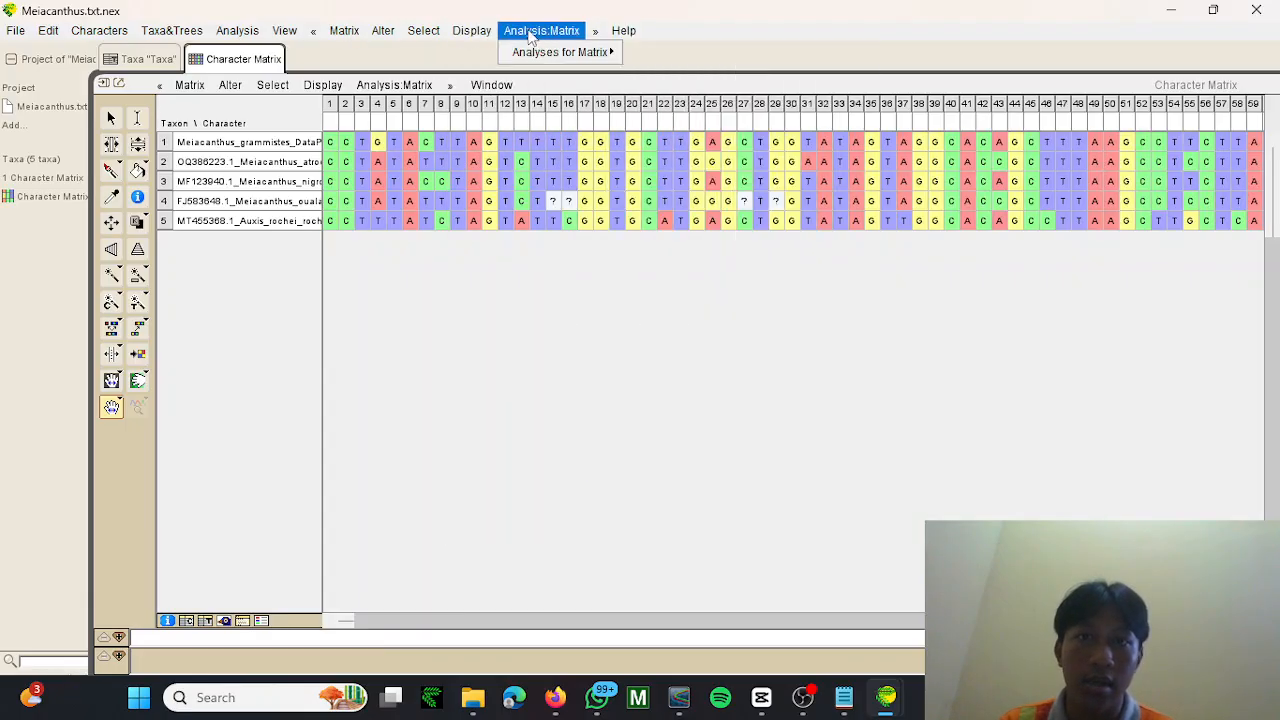
pyautogui.moveTo(628, 52)
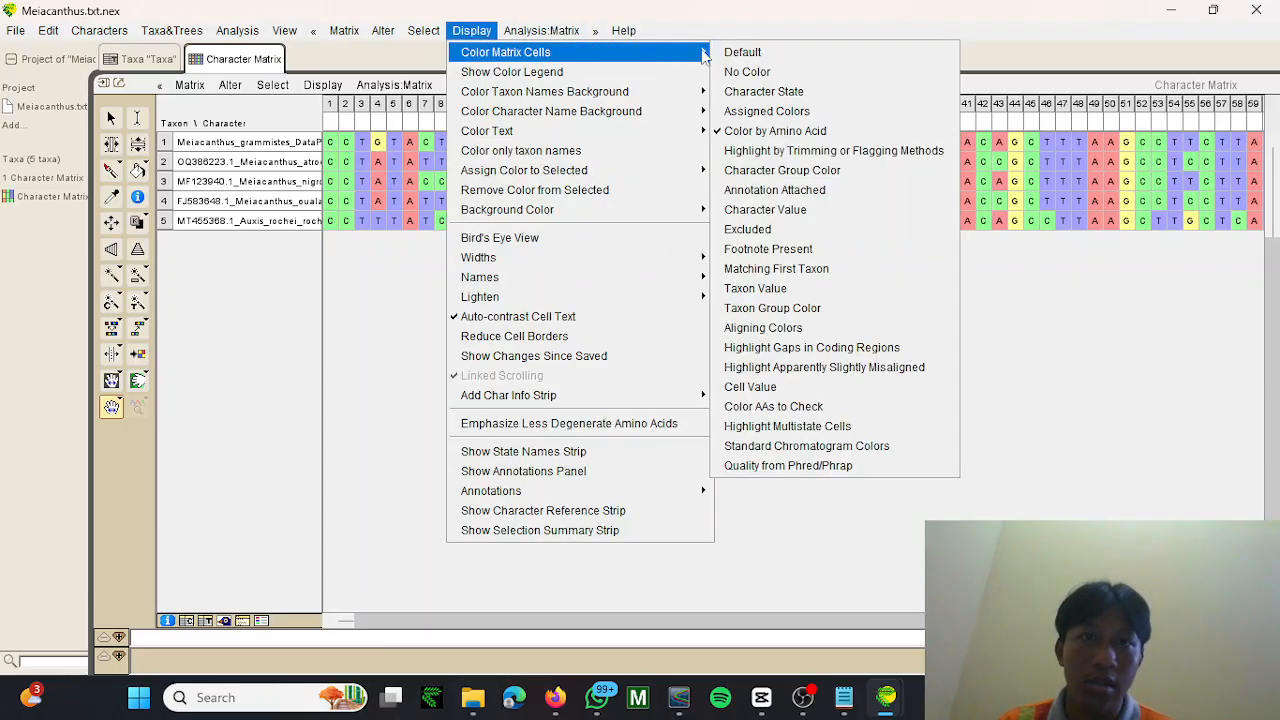
pyautogui.click(726, 52)
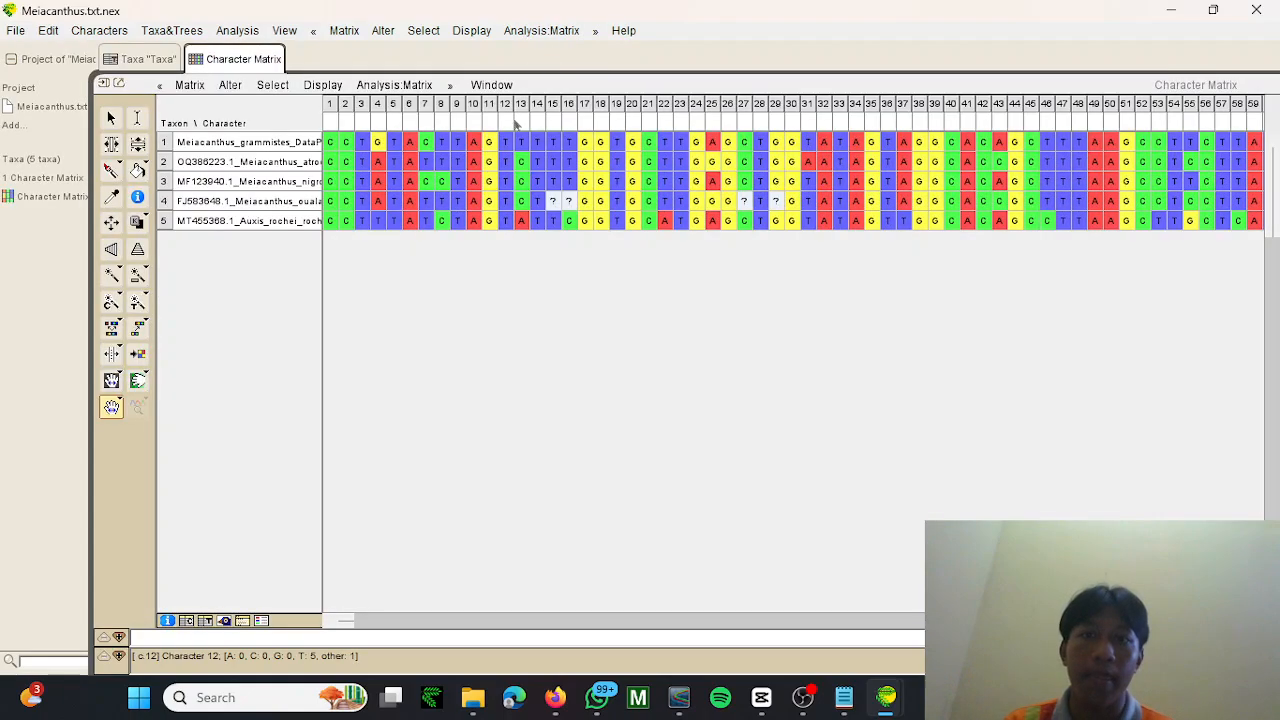
pyautogui.click(176, 31)
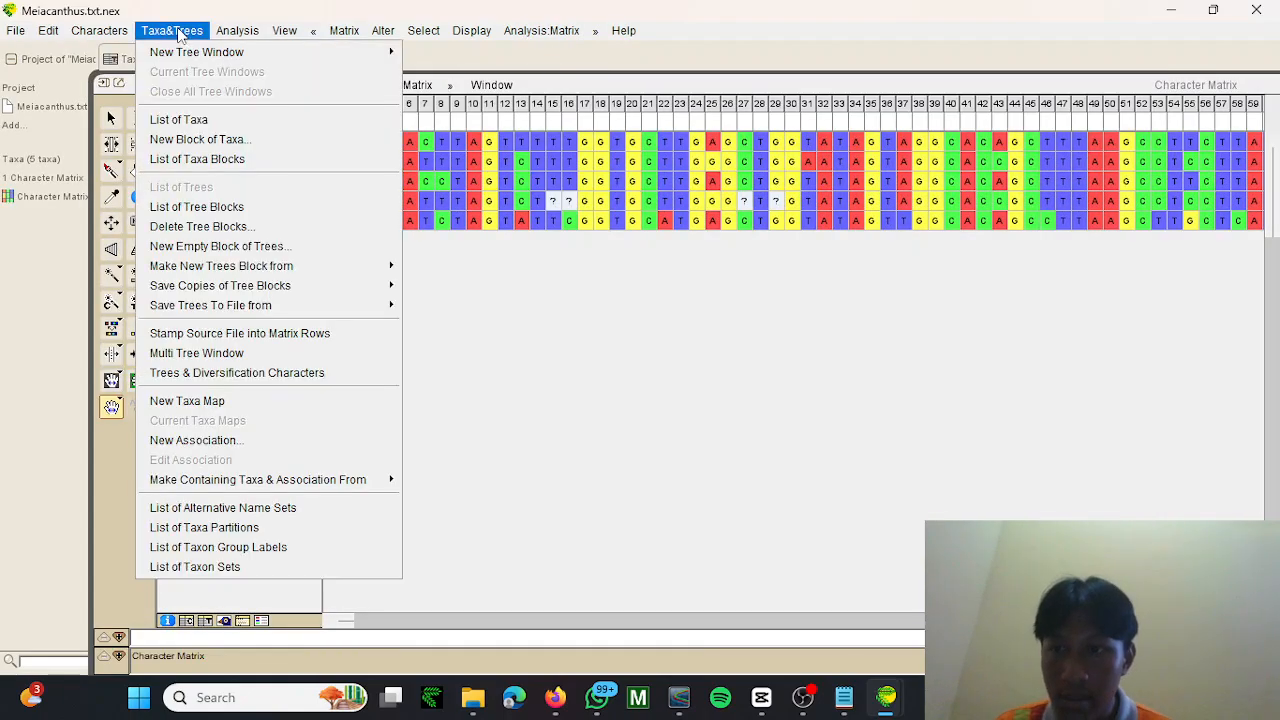
pyautogui.moveTo(278, 33)
pyautogui.moveTo(342, 36)
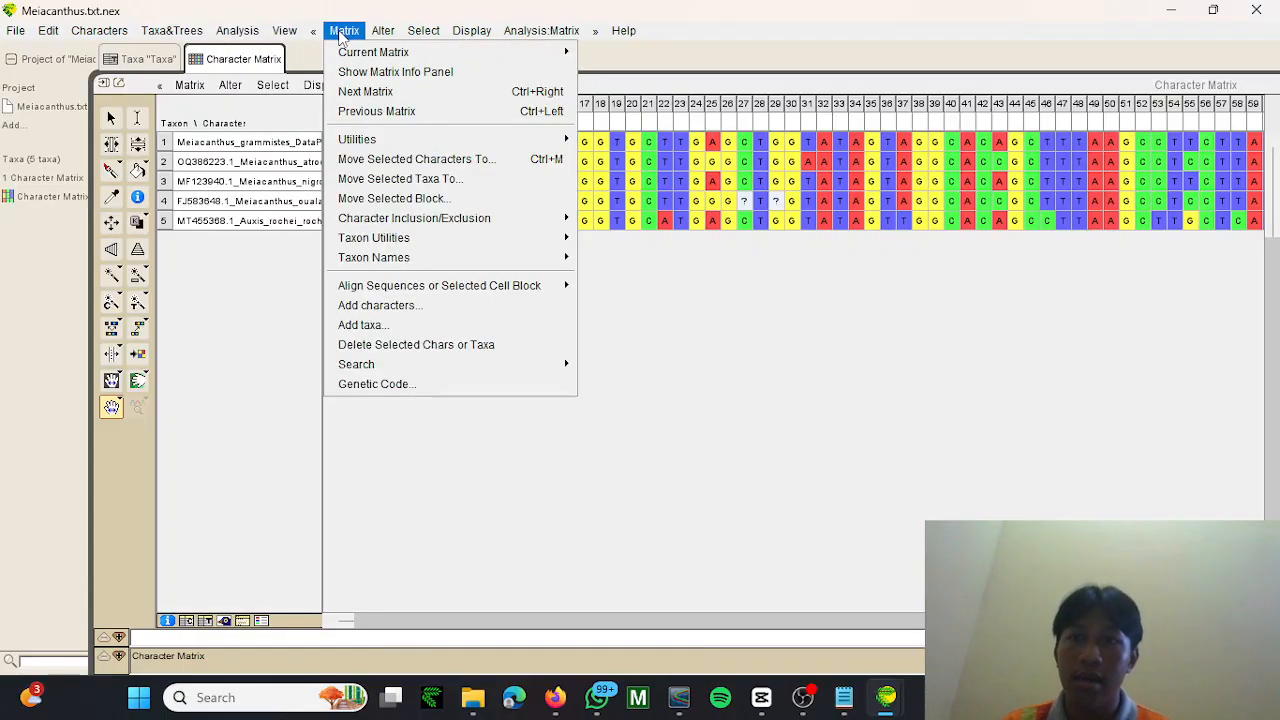
pyautogui.click(655, 283)
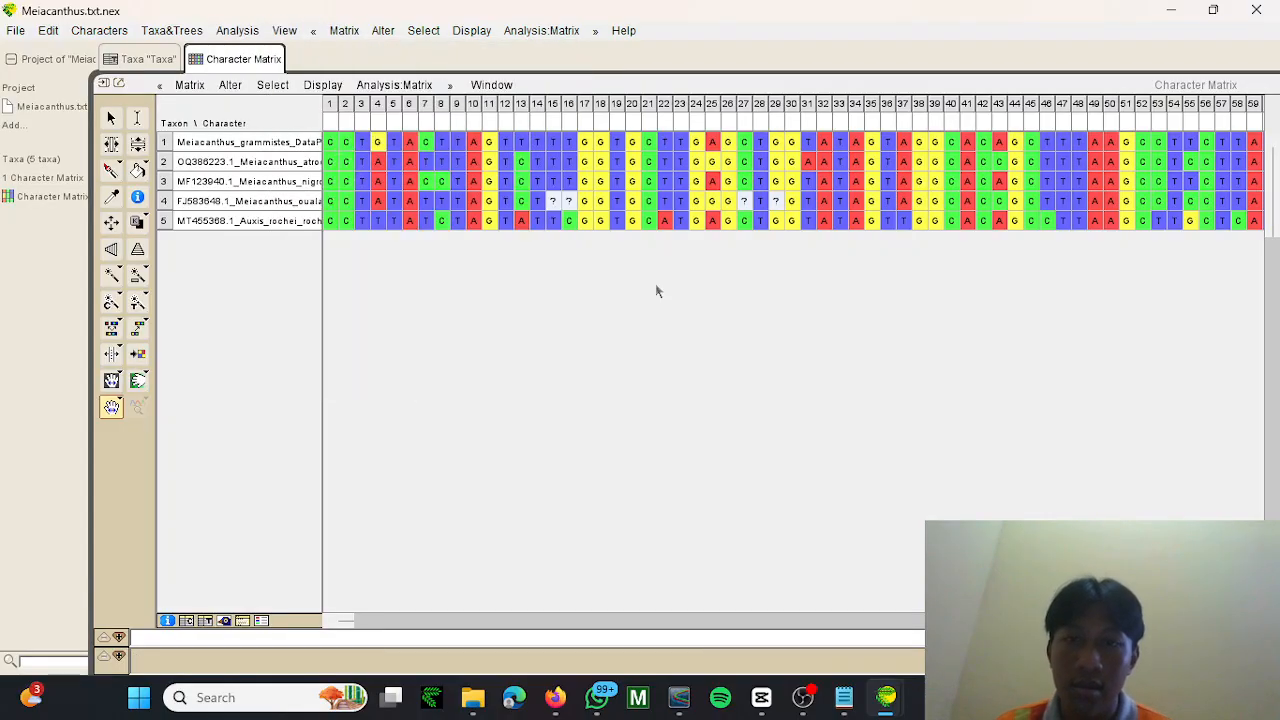
# Set the genetic code of all characters in the matrix to Vertebrate Mitochondrial.
pyautogui.click(351, 38)
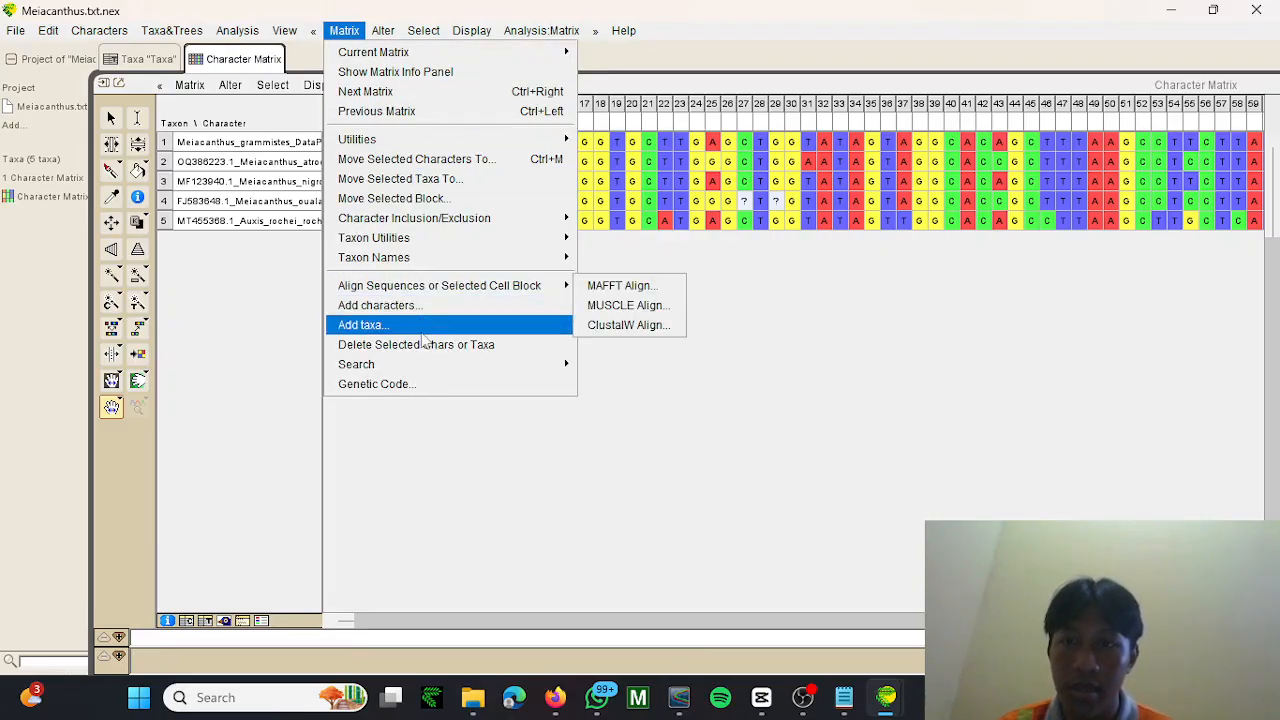
pyautogui.click(448, 388)
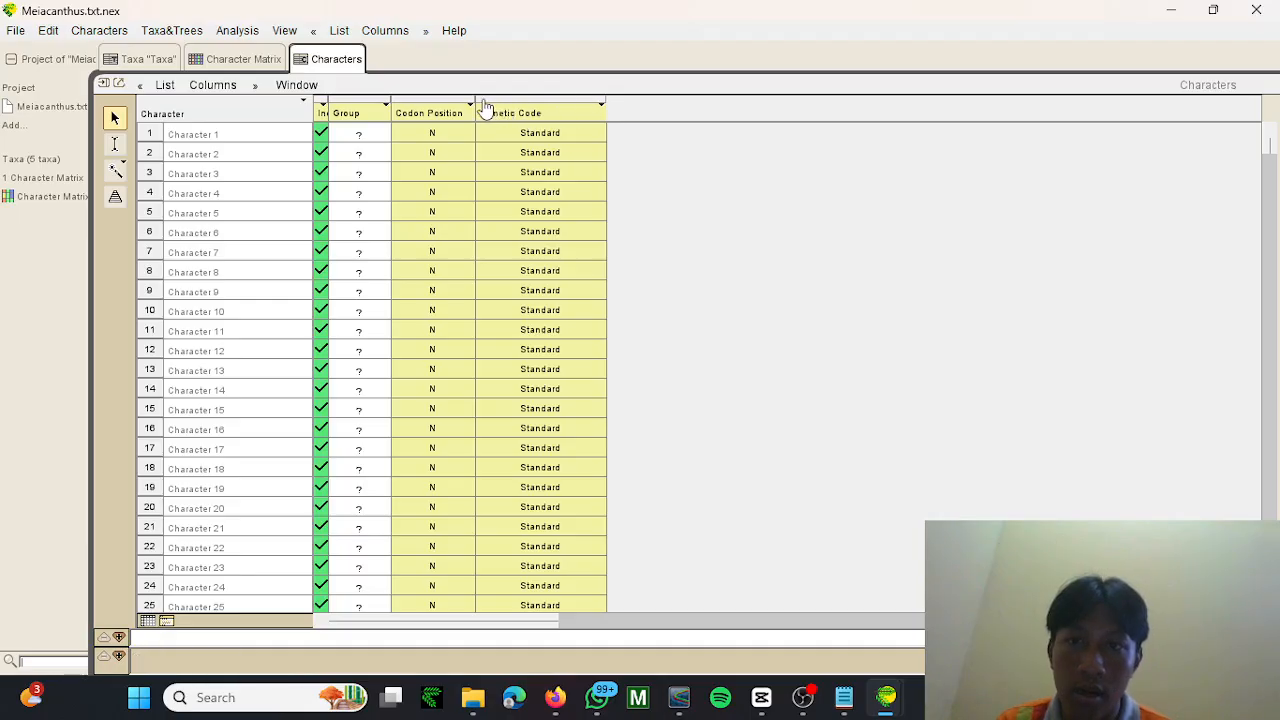
pyautogui.click(550, 108)
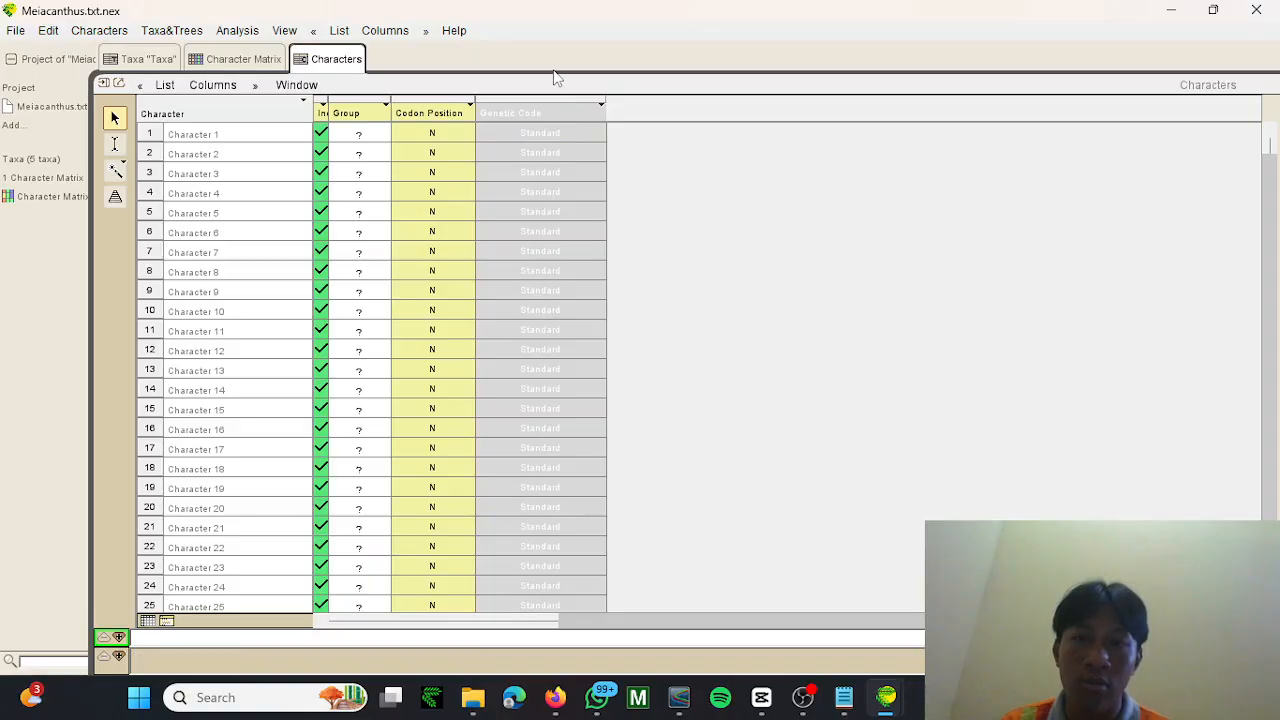
pyautogui.click(601, 106)
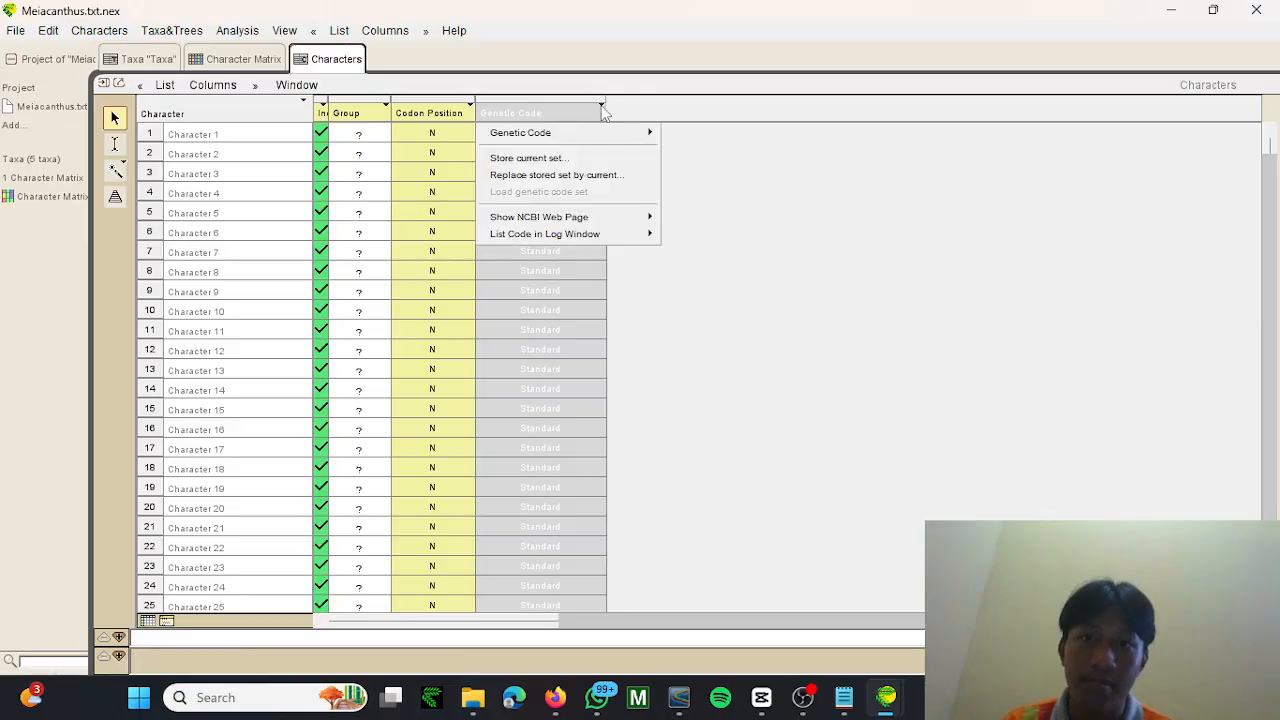
pyautogui.moveTo(634, 134)
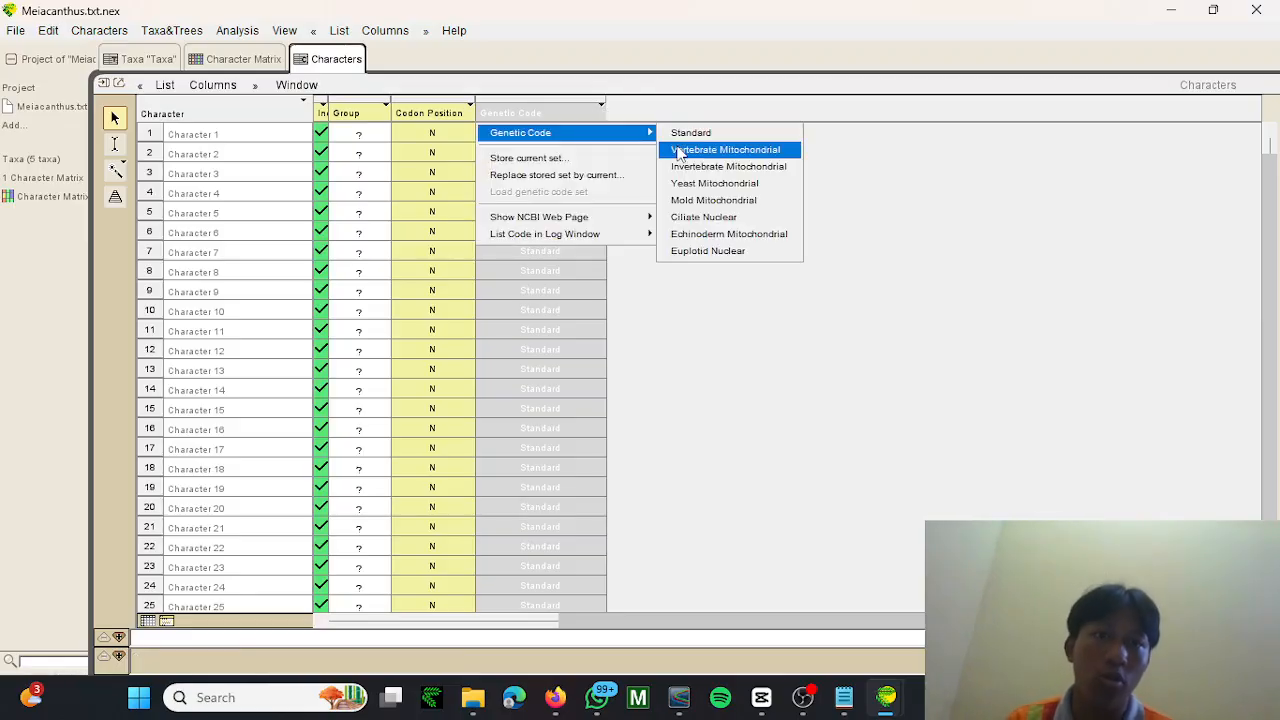
pyautogui.click(678, 150)
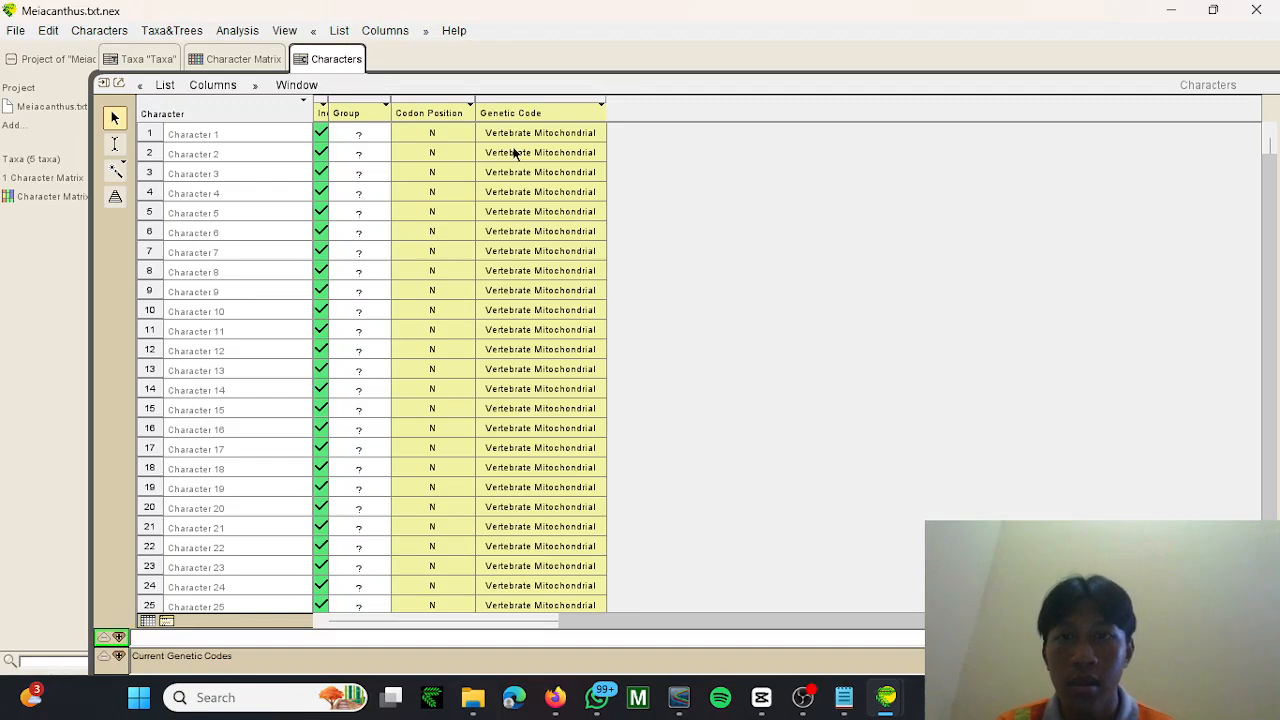
# Assign codon positions to all characters using the Minimize Stop Codons option.
pyautogui.click(437, 107)
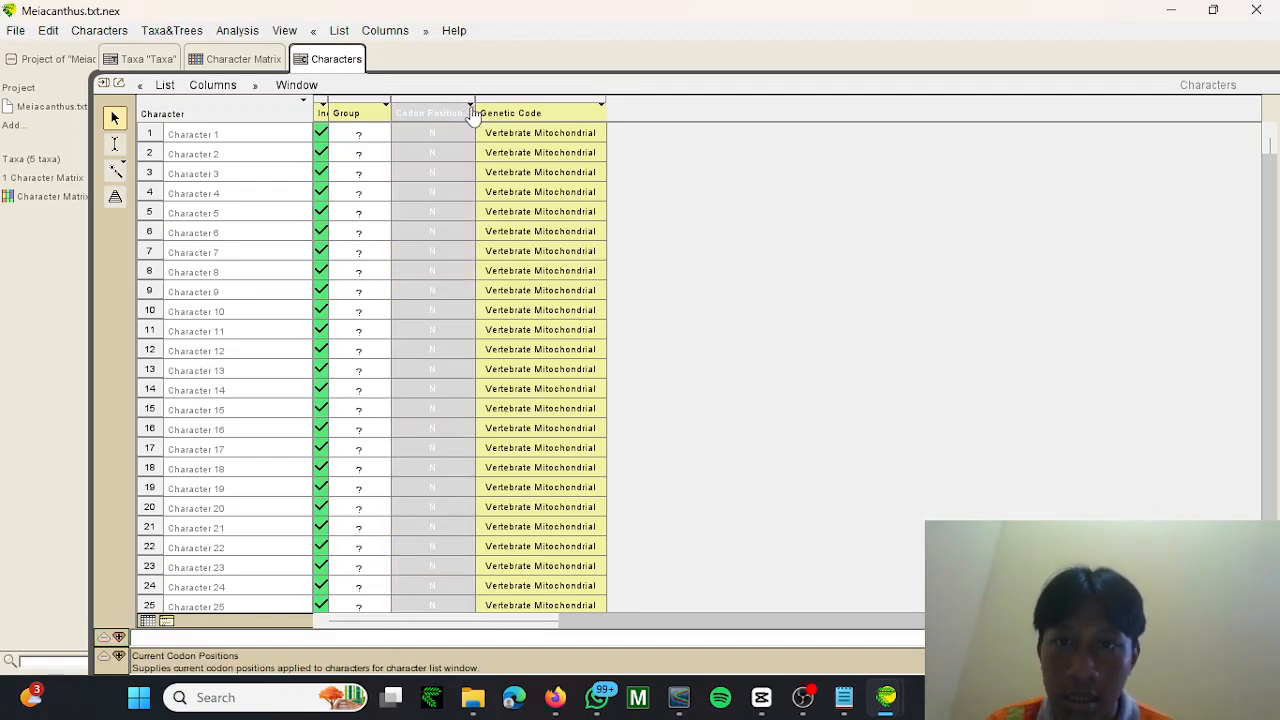
pyautogui.click(474, 111)
pyautogui.moveTo(525, 135)
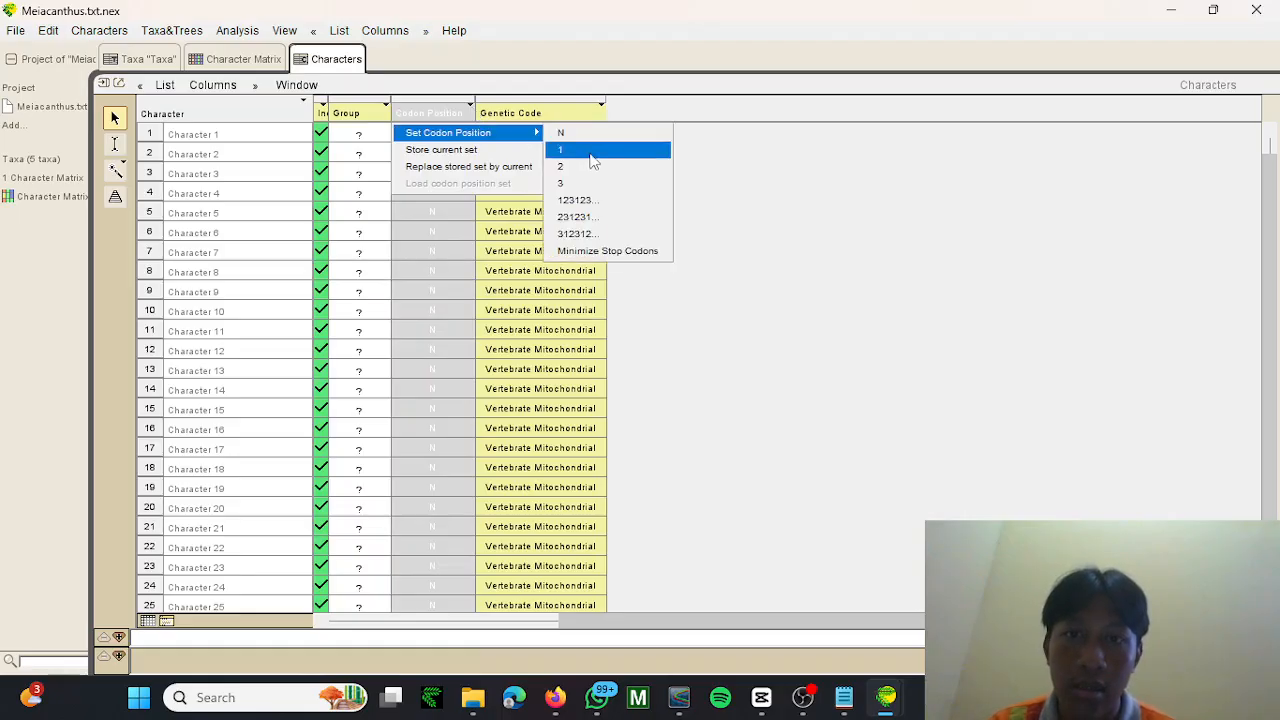
pyautogui.click(595, 251)
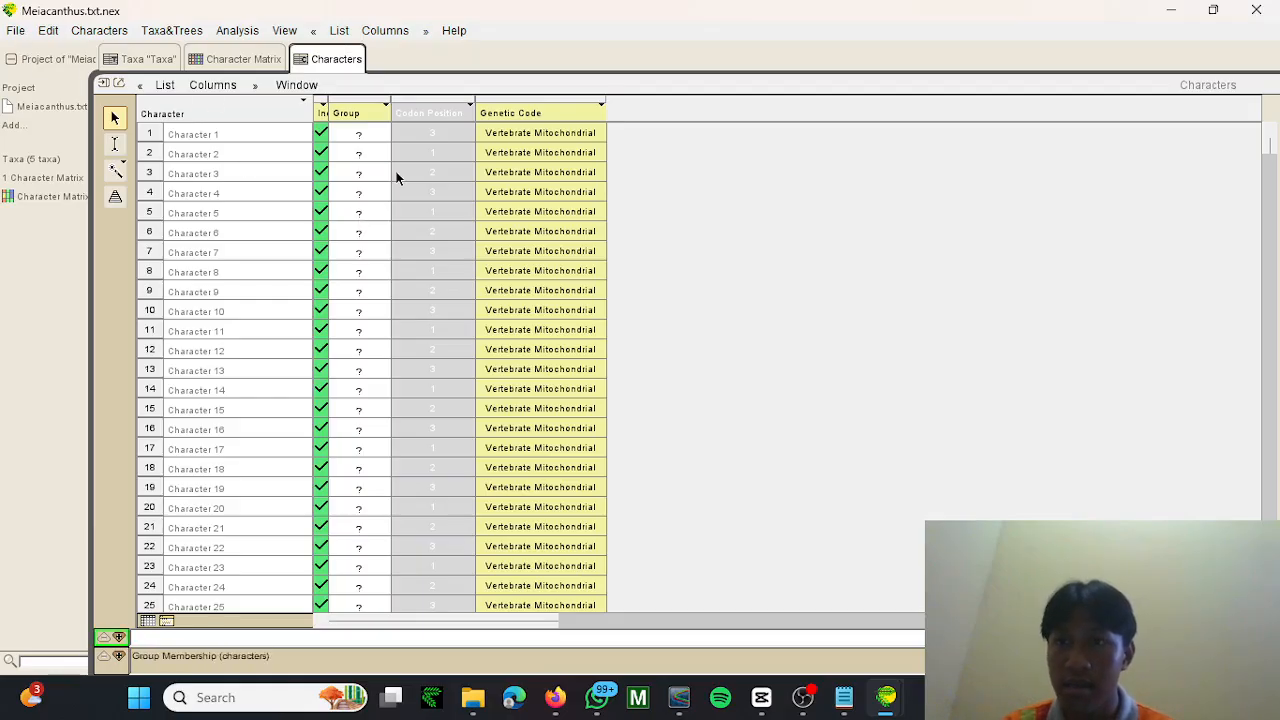
# Export the matrix in FASTA (DNA/RNA) format with the default options as Meiacanthus.txt in the data olahan folder.
pyautogui.click(24, 34)
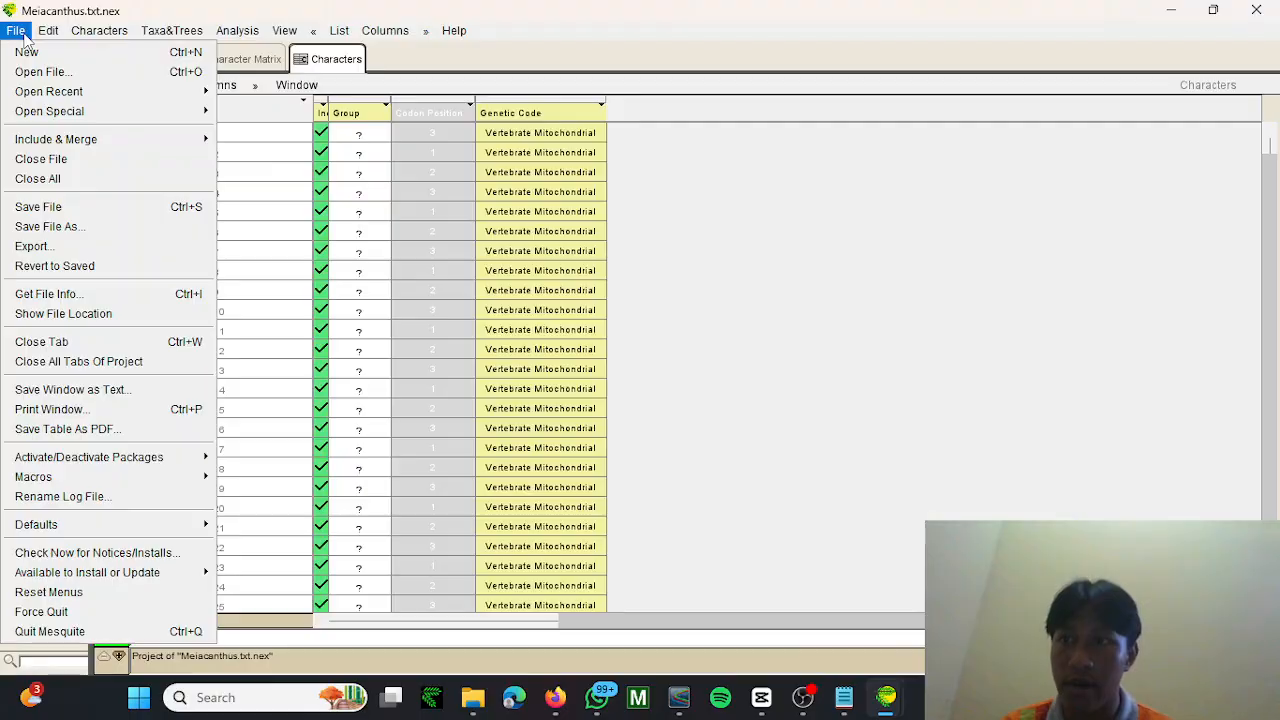
pyautogui.click(75, 248)
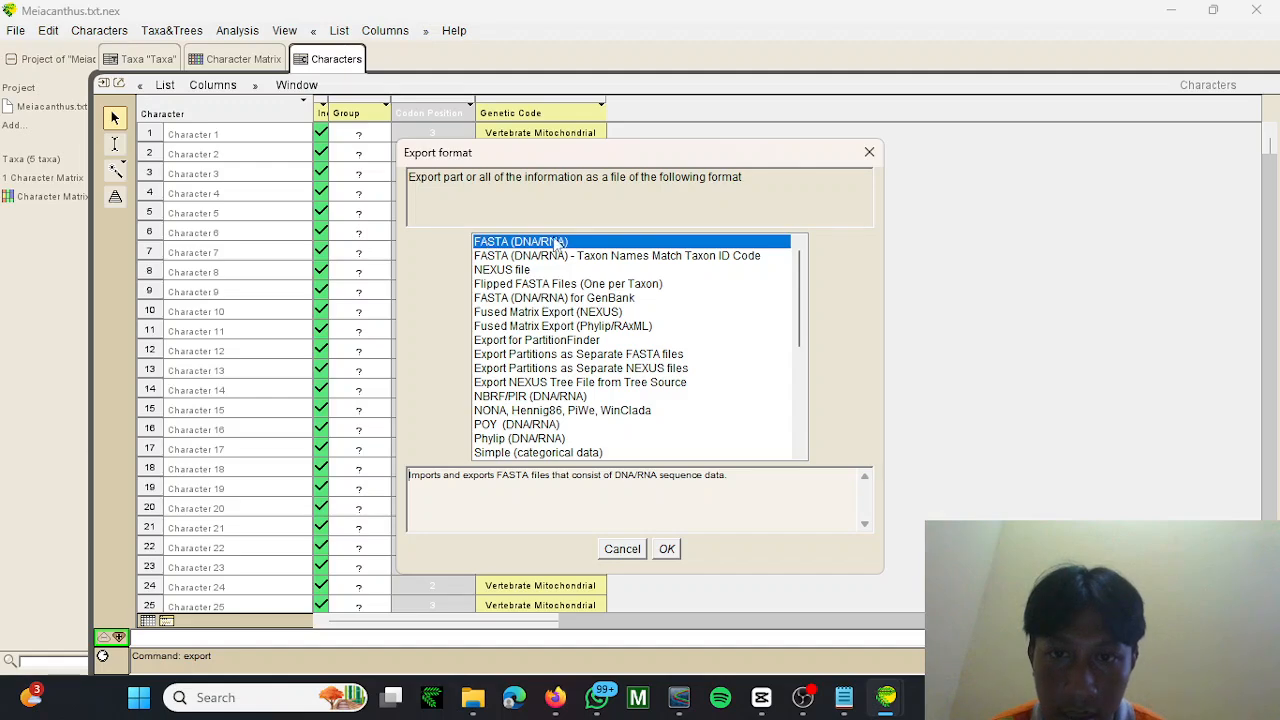
pyautogui.click(667, 552)
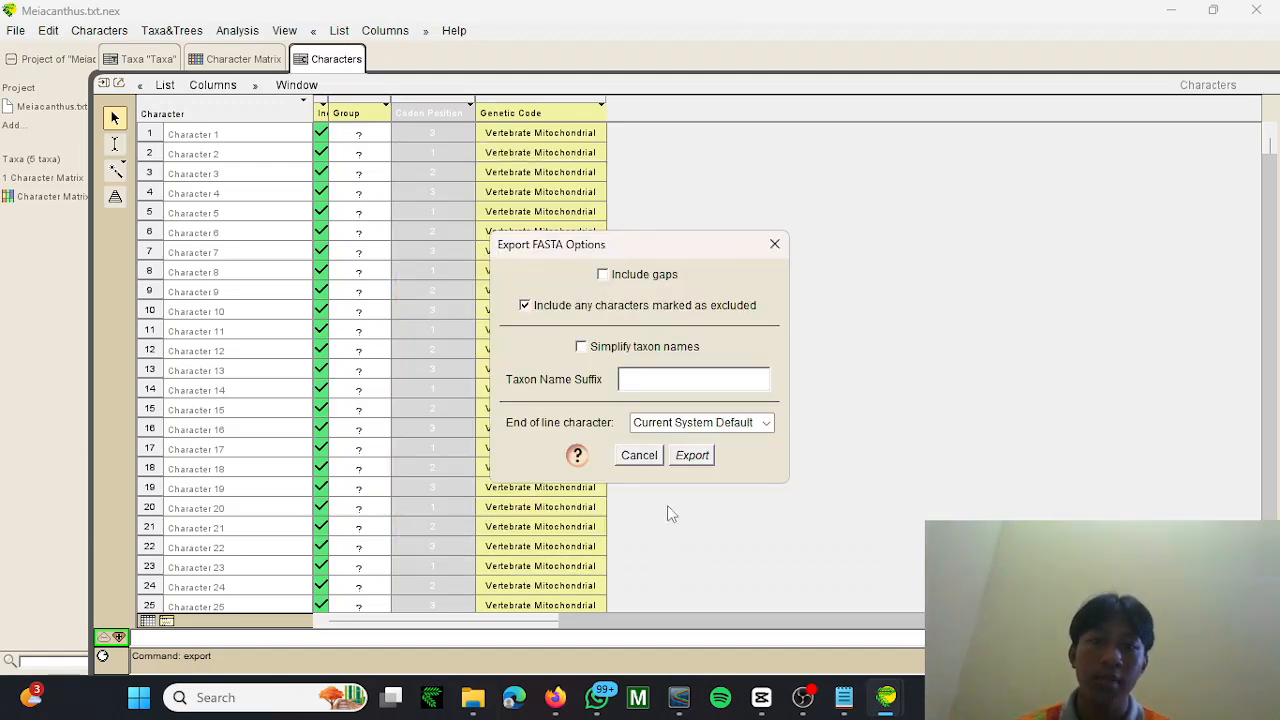
pyautogui.click(696, 458)
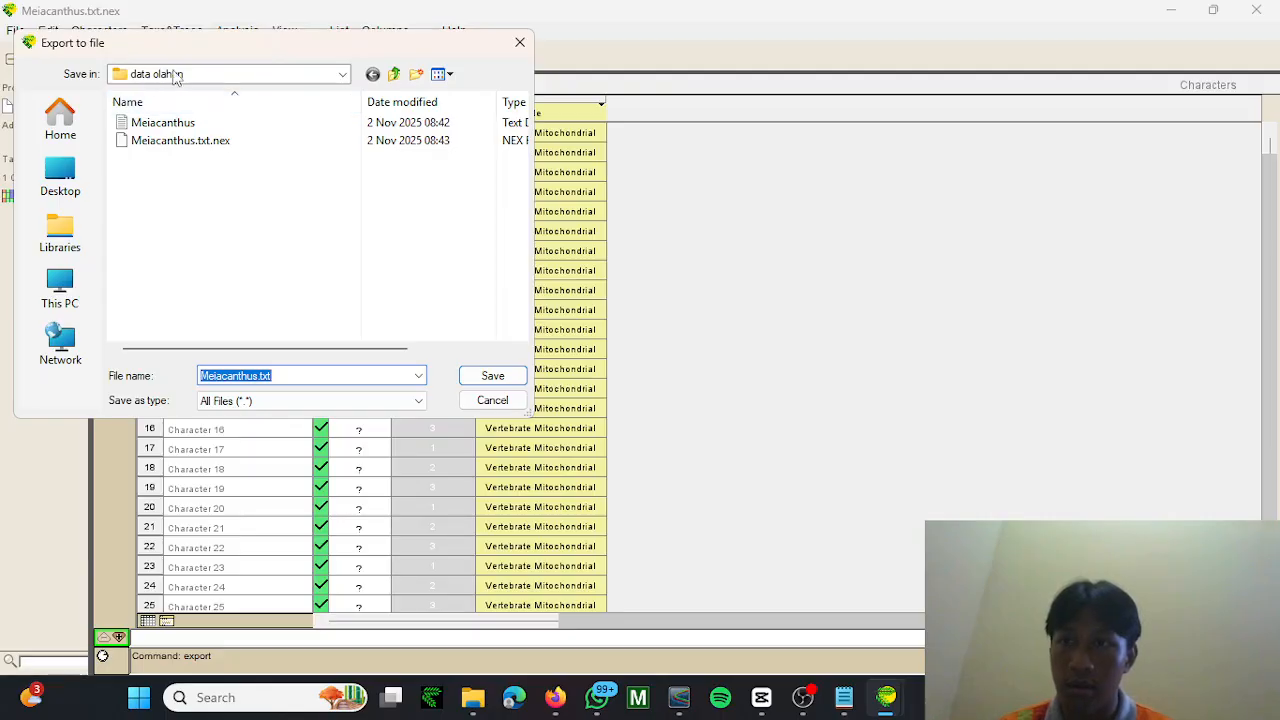
pyautogui.click(490, 381)
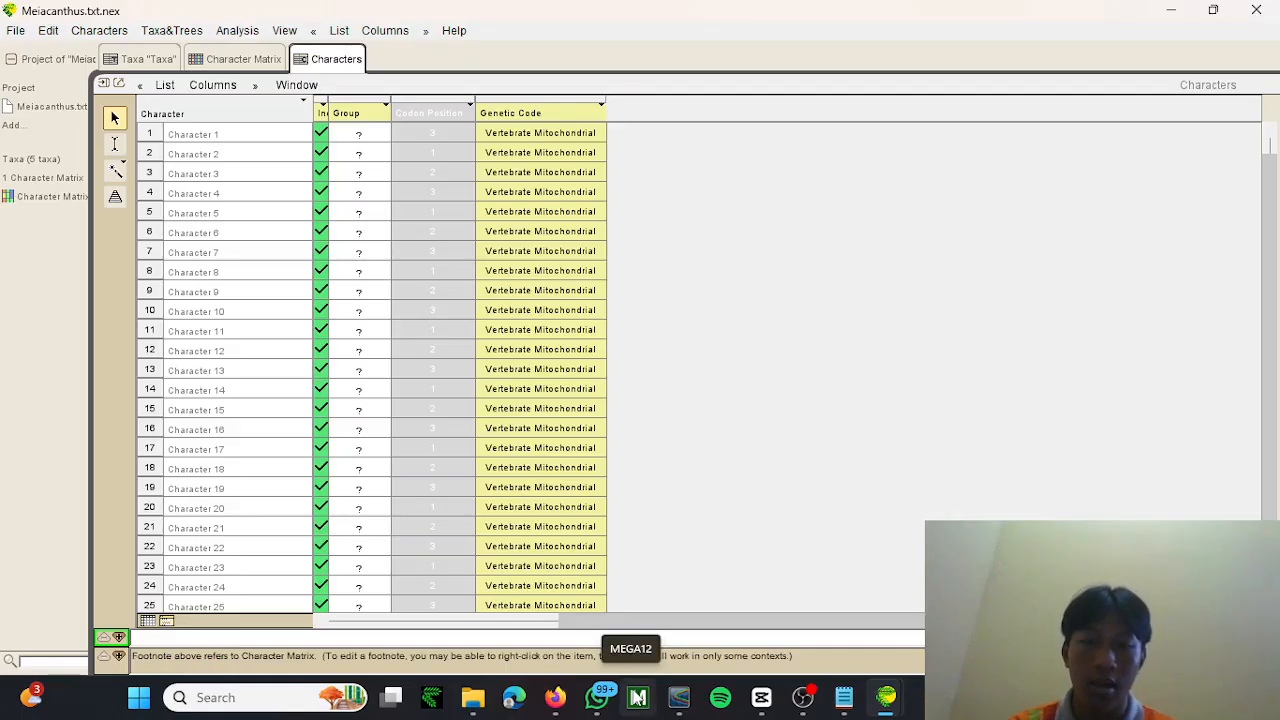
# Switch to MEGA12 in a maximized window and open the Meiacanthus.txt FASTA file from the data olahan folder.
pyautogui.click(637, 697)
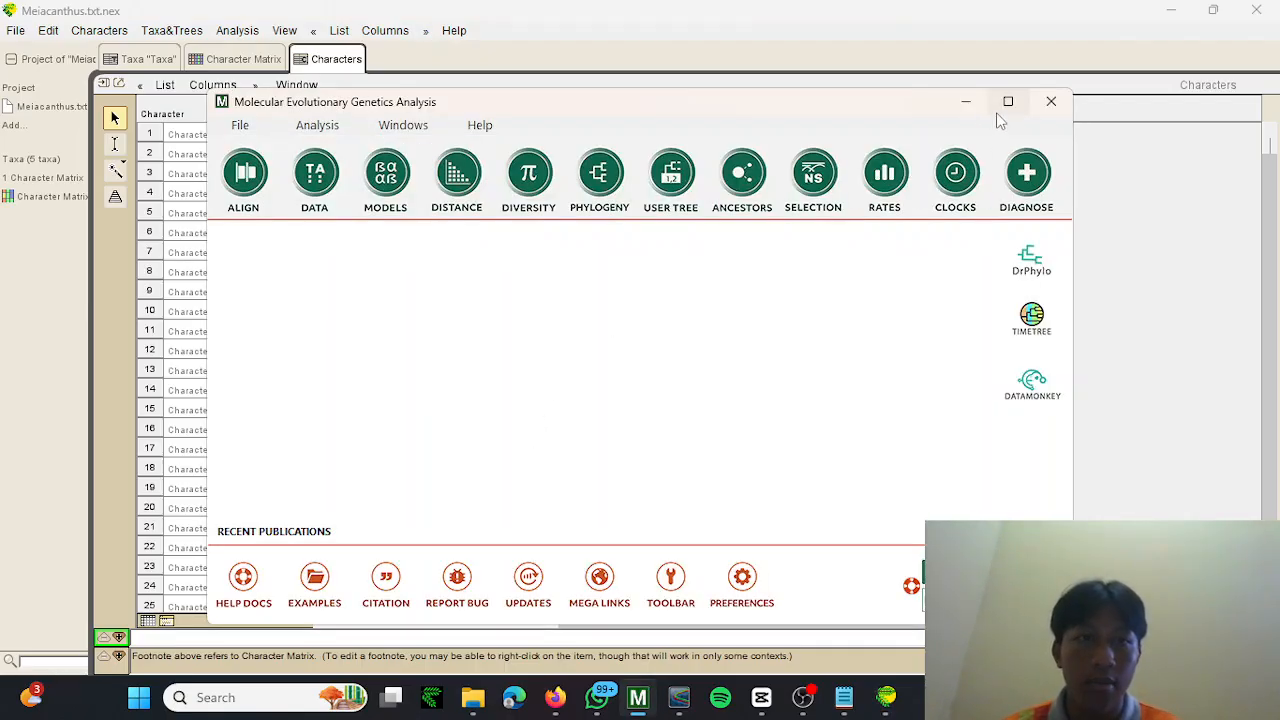
pyautogui.click(1006, 104)
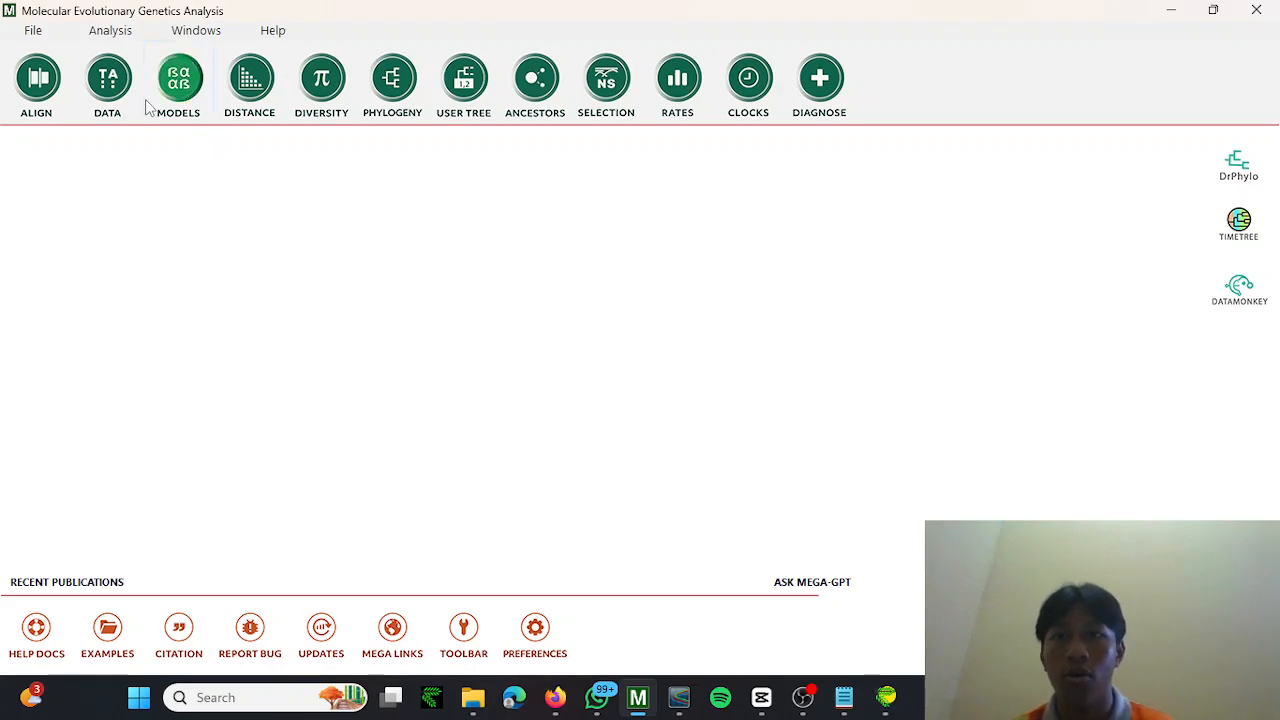
pyautogui.click(52, 31)
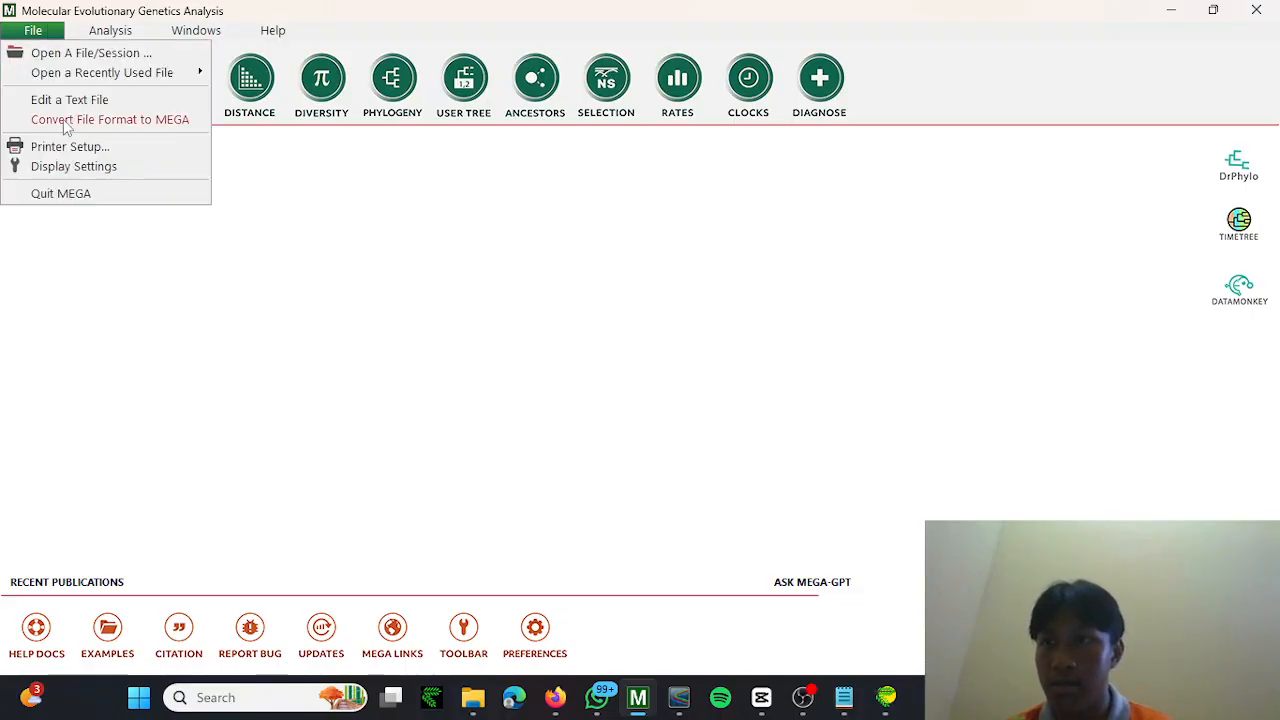
pyautogui.click(160, 55)
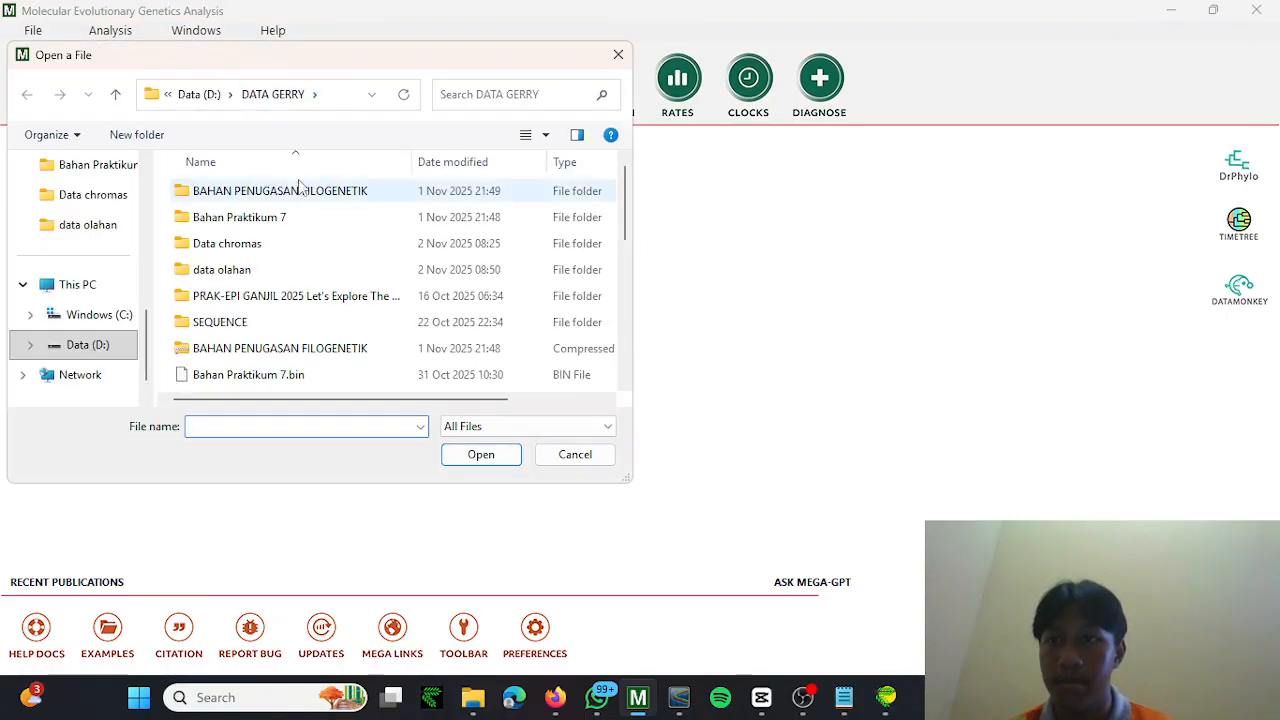
pyautogui.doubleClick(263, 272)
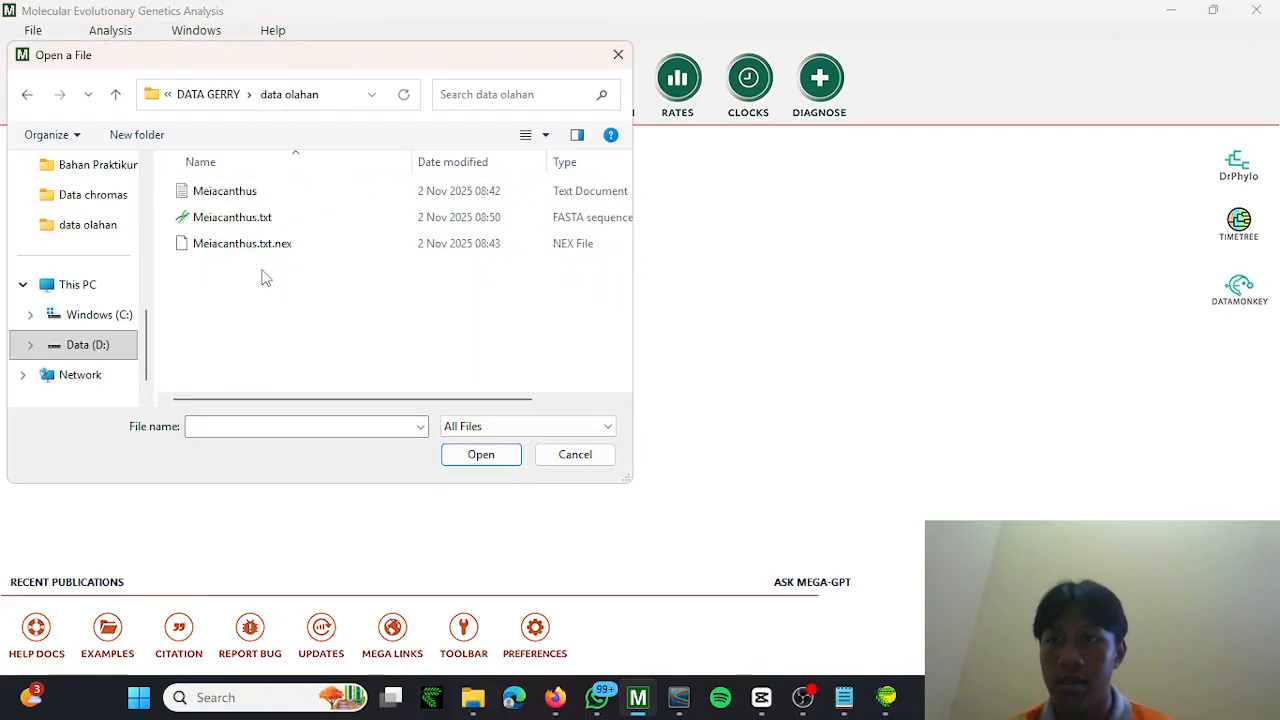
pyautogui.doubleClick(272, 219)
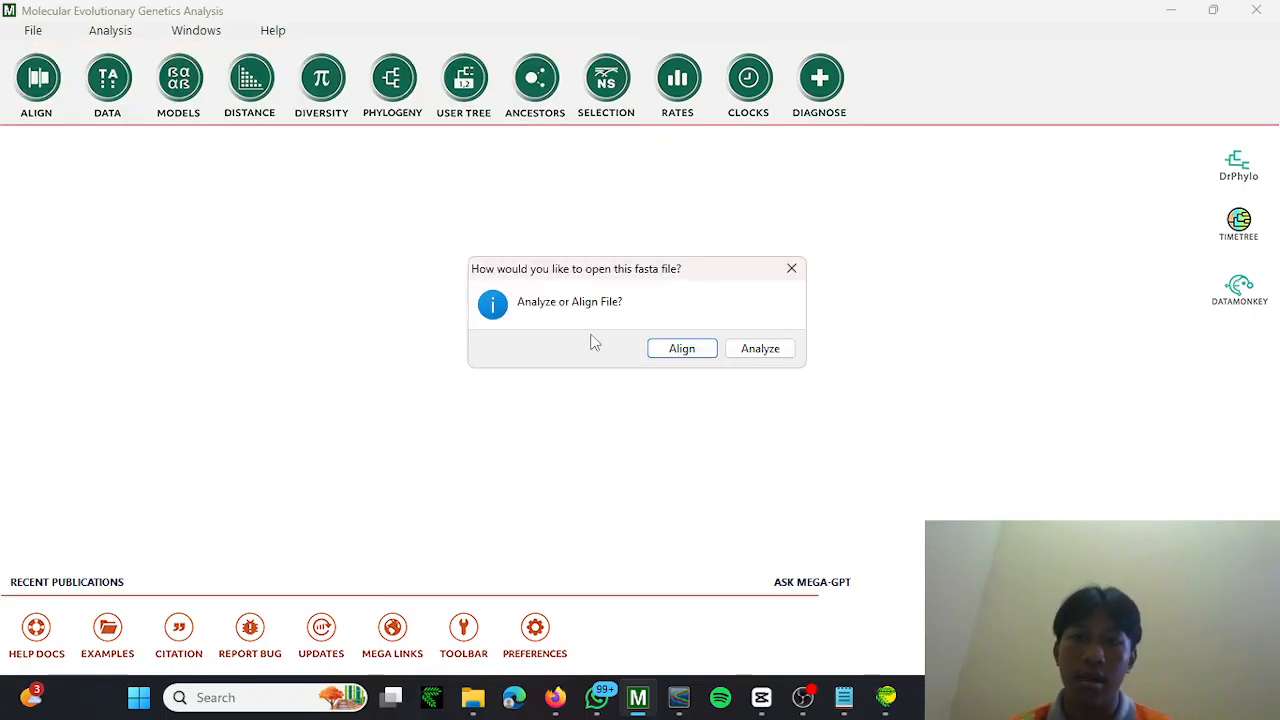
# Load the FASTA file for analysis as nucleotide sequences that are not protein-coding, keeping the default missing data and gap symbols.
pyautogui.click(760, 352)
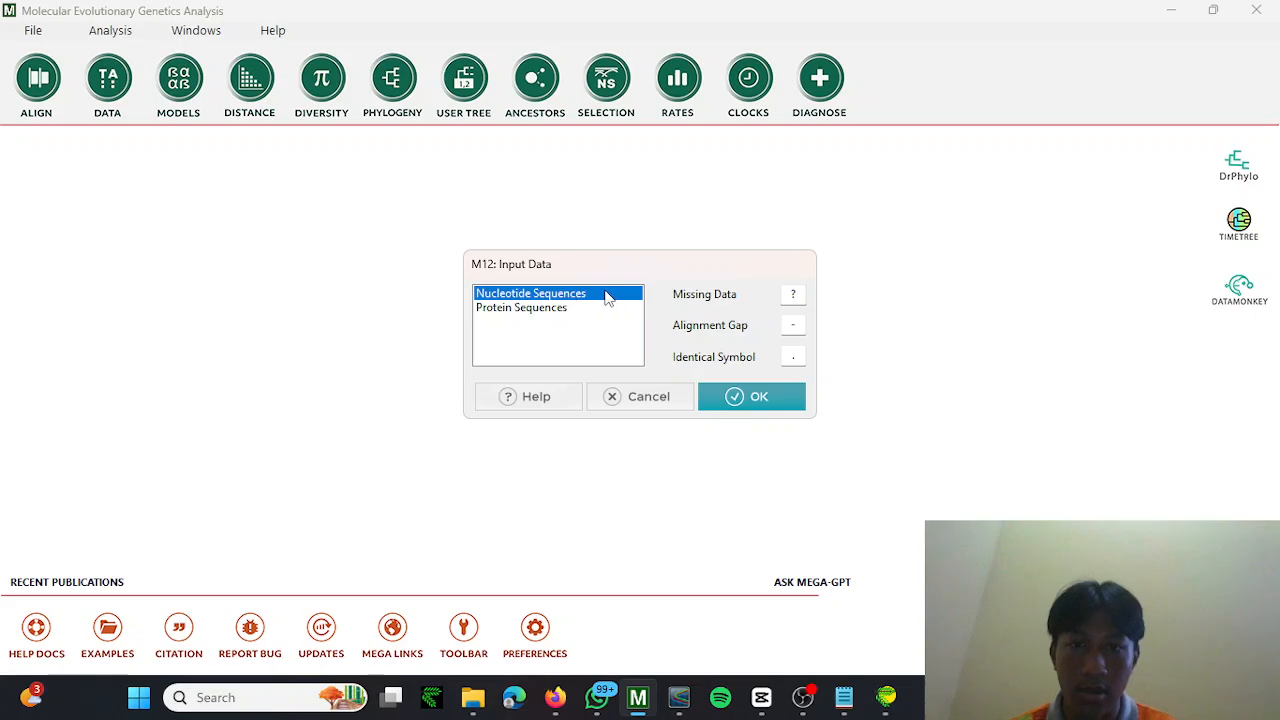
pyautogui.click(757, 402)
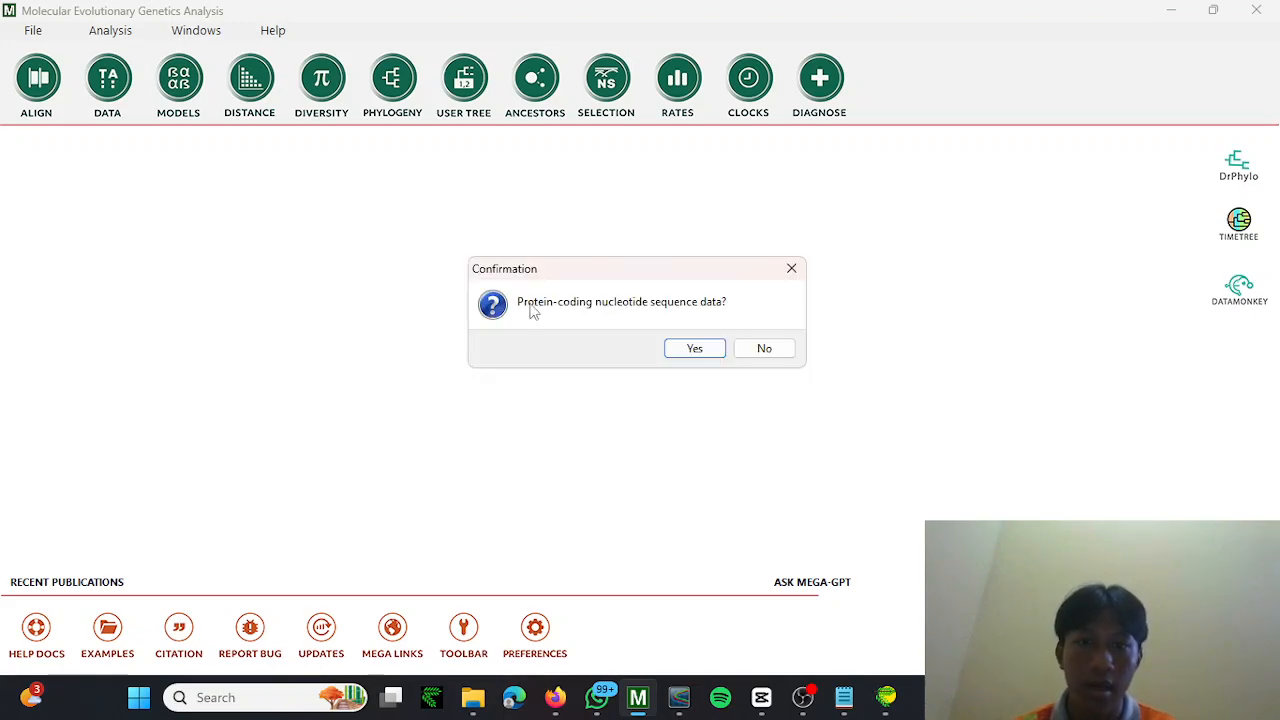
pyautogui.click(791, 357)
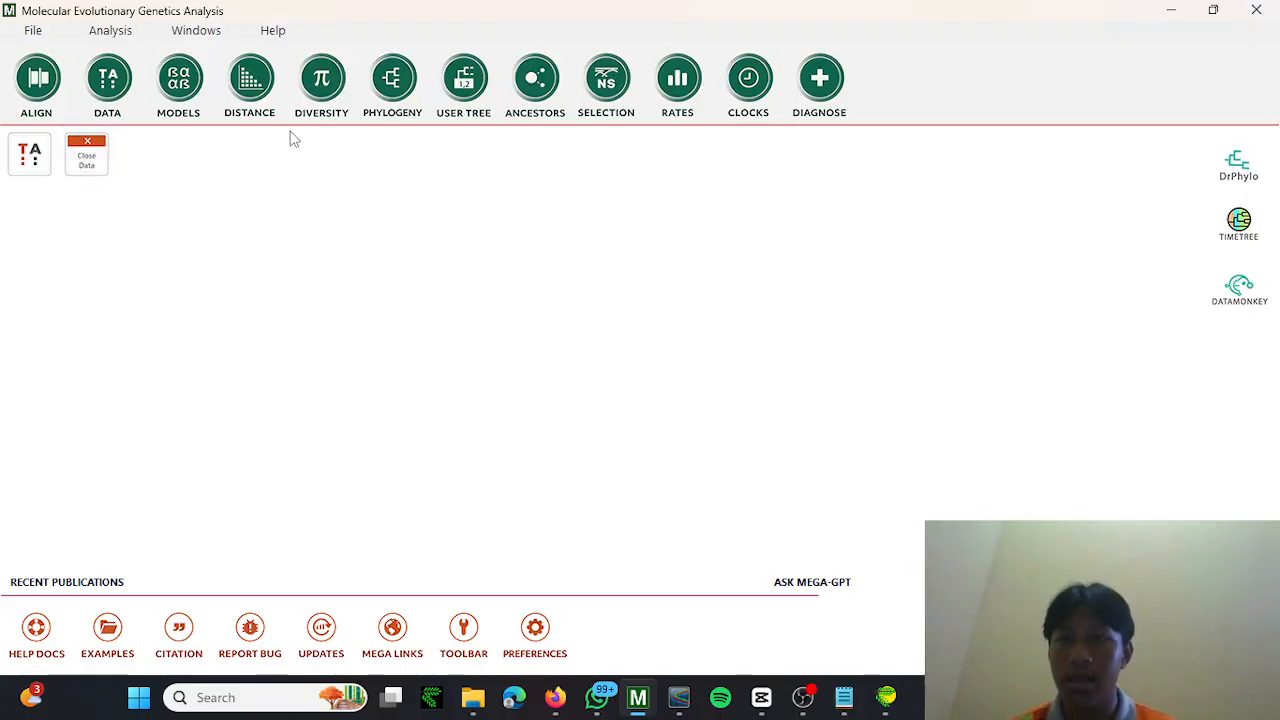
# Construct a Neighbor-Joining tree with the preset analysis preferences, maximize Tree Explorer and auto-fit the tree vertically.
pyautogui.click(199, 74)
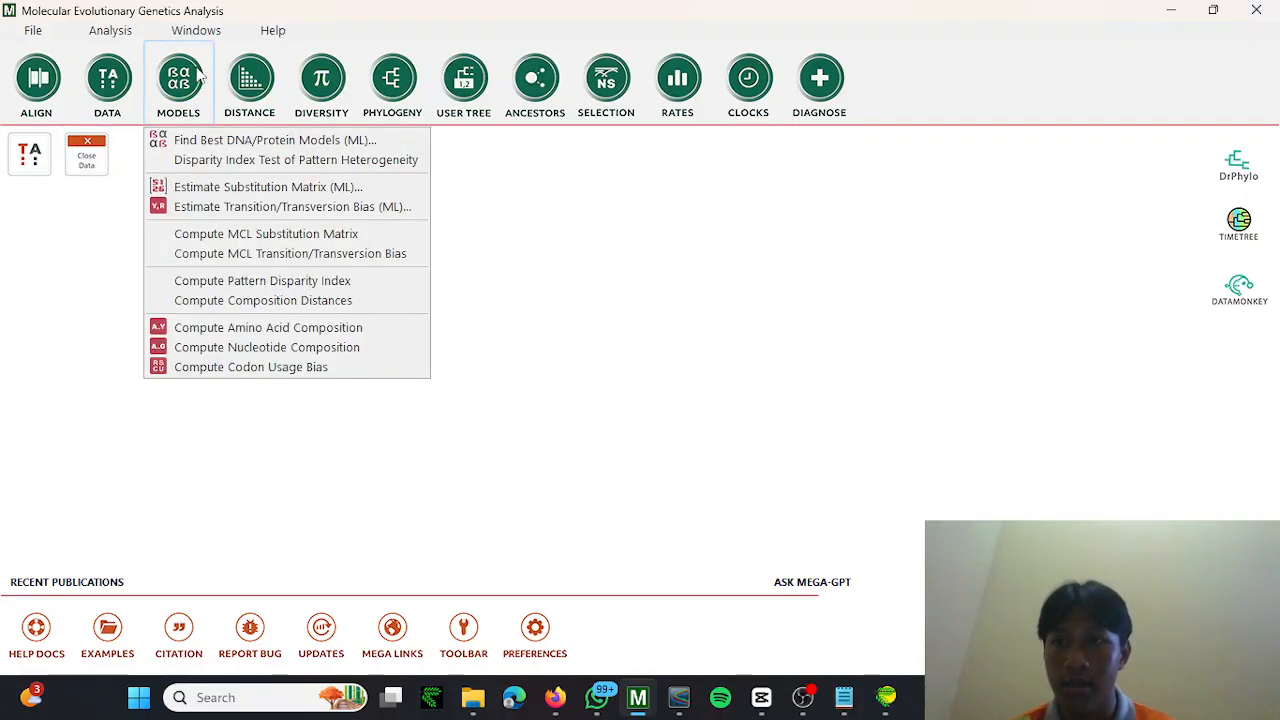
pyautogui.click(408, 78)
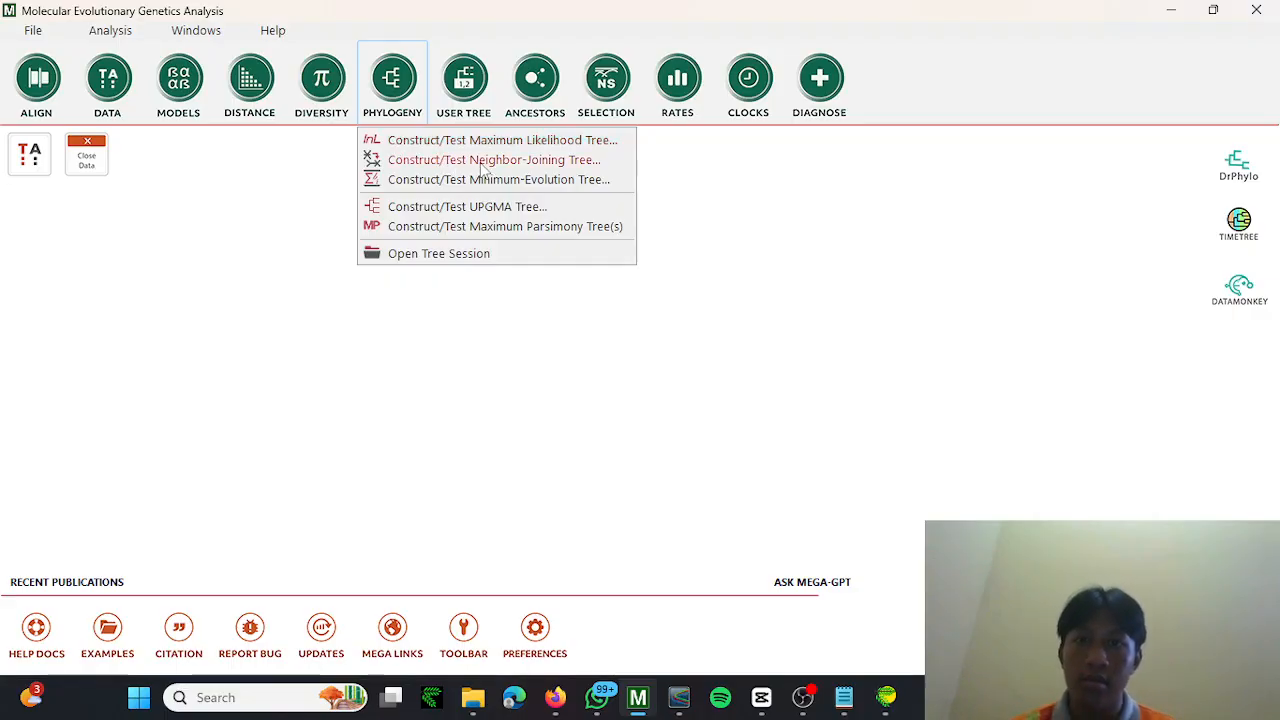
pyautogui.click(511, 166)
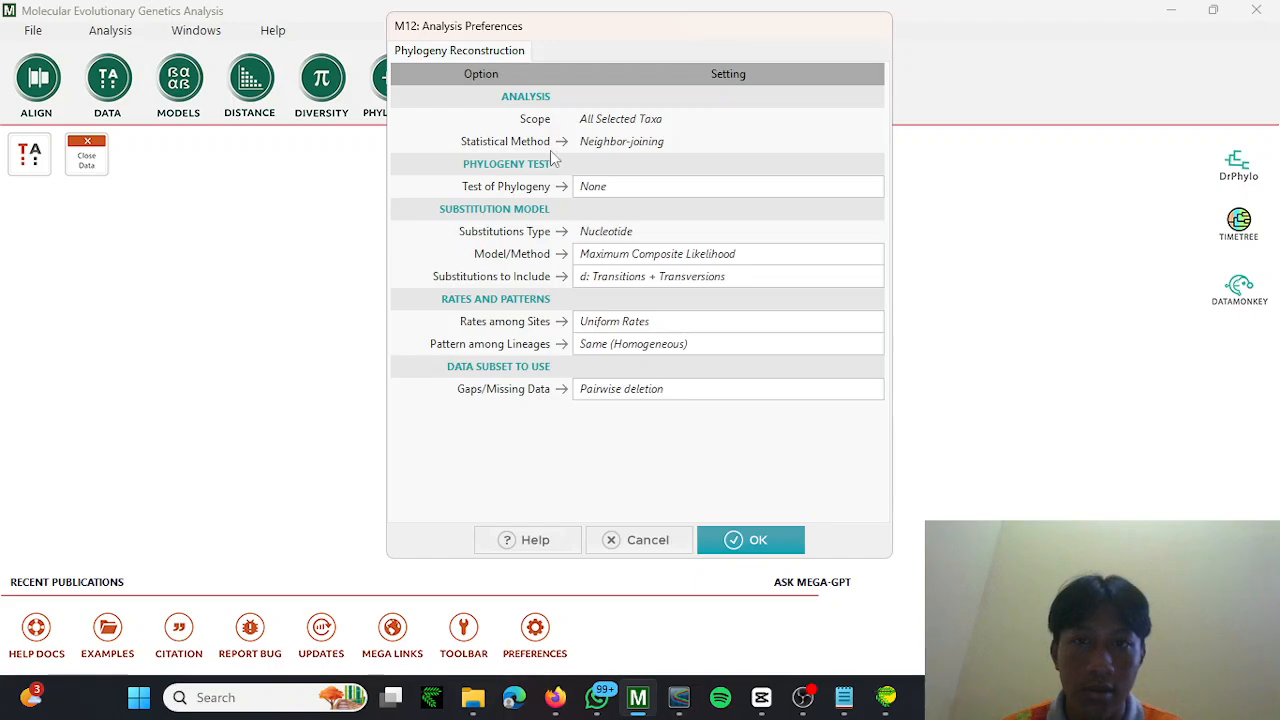
pyautogui.click(730, 545)
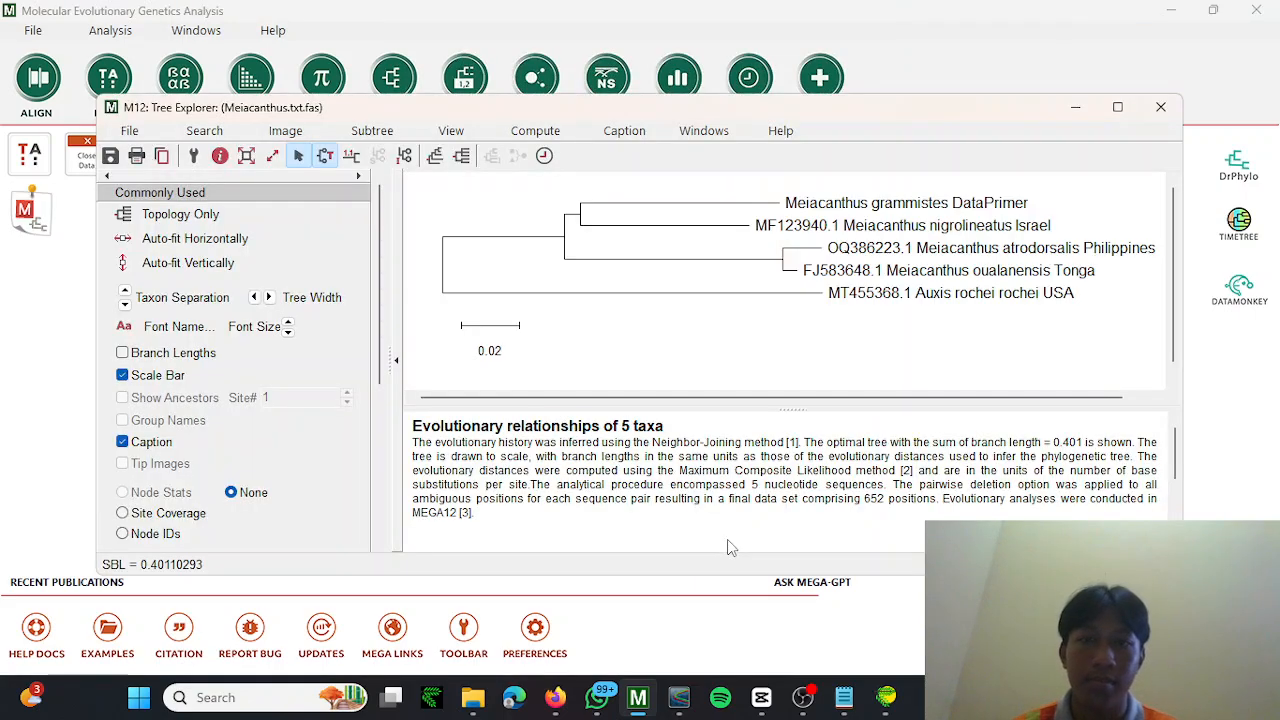
pyautogui.click(1122, 107)
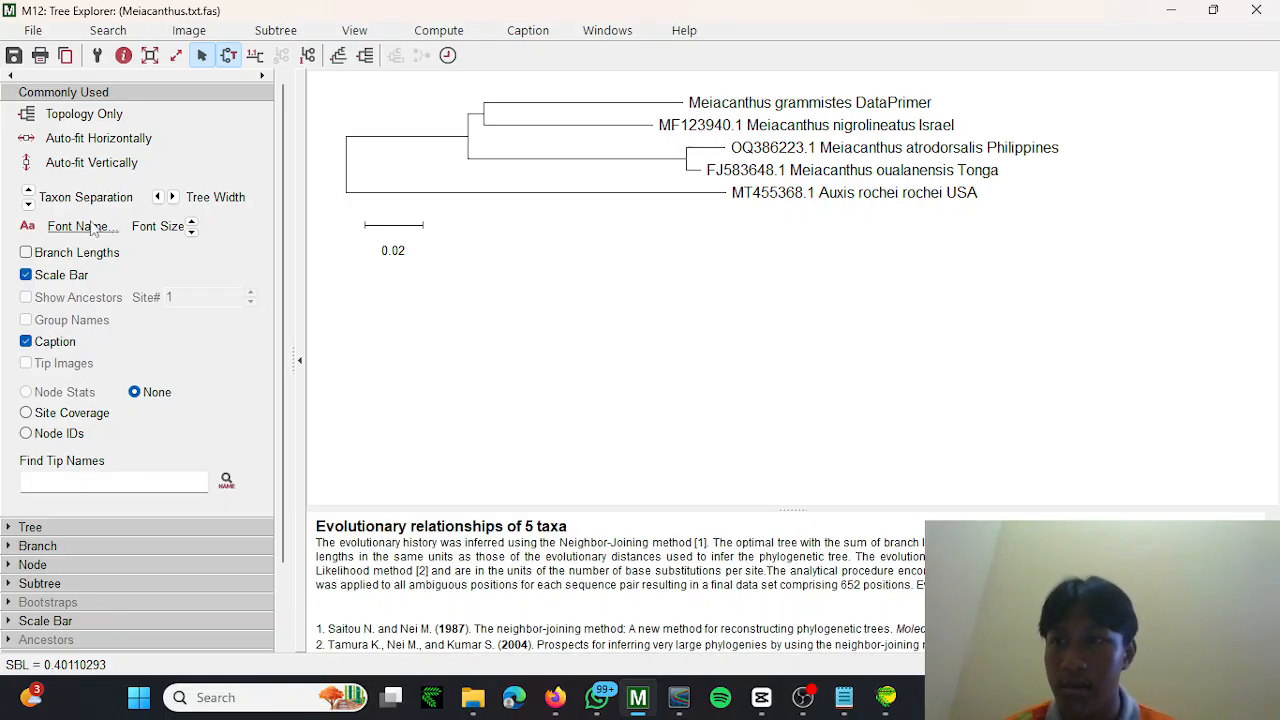
pyautogui.click(95, 165)
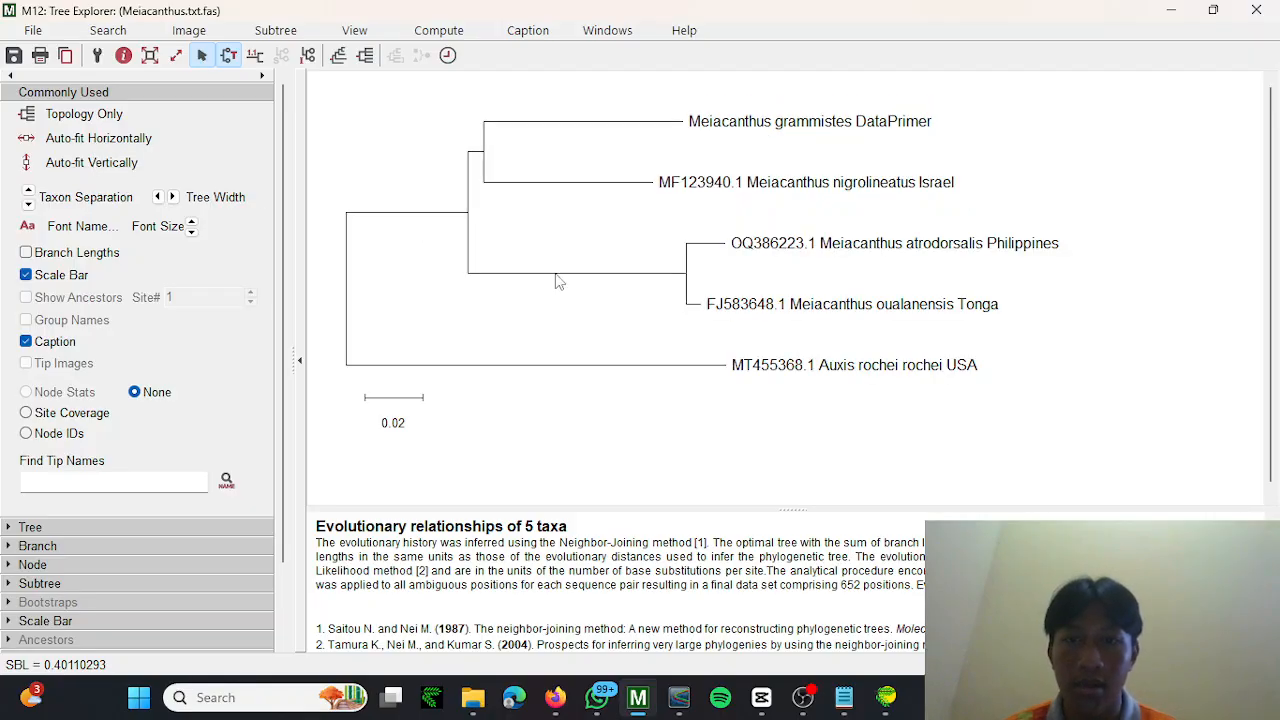